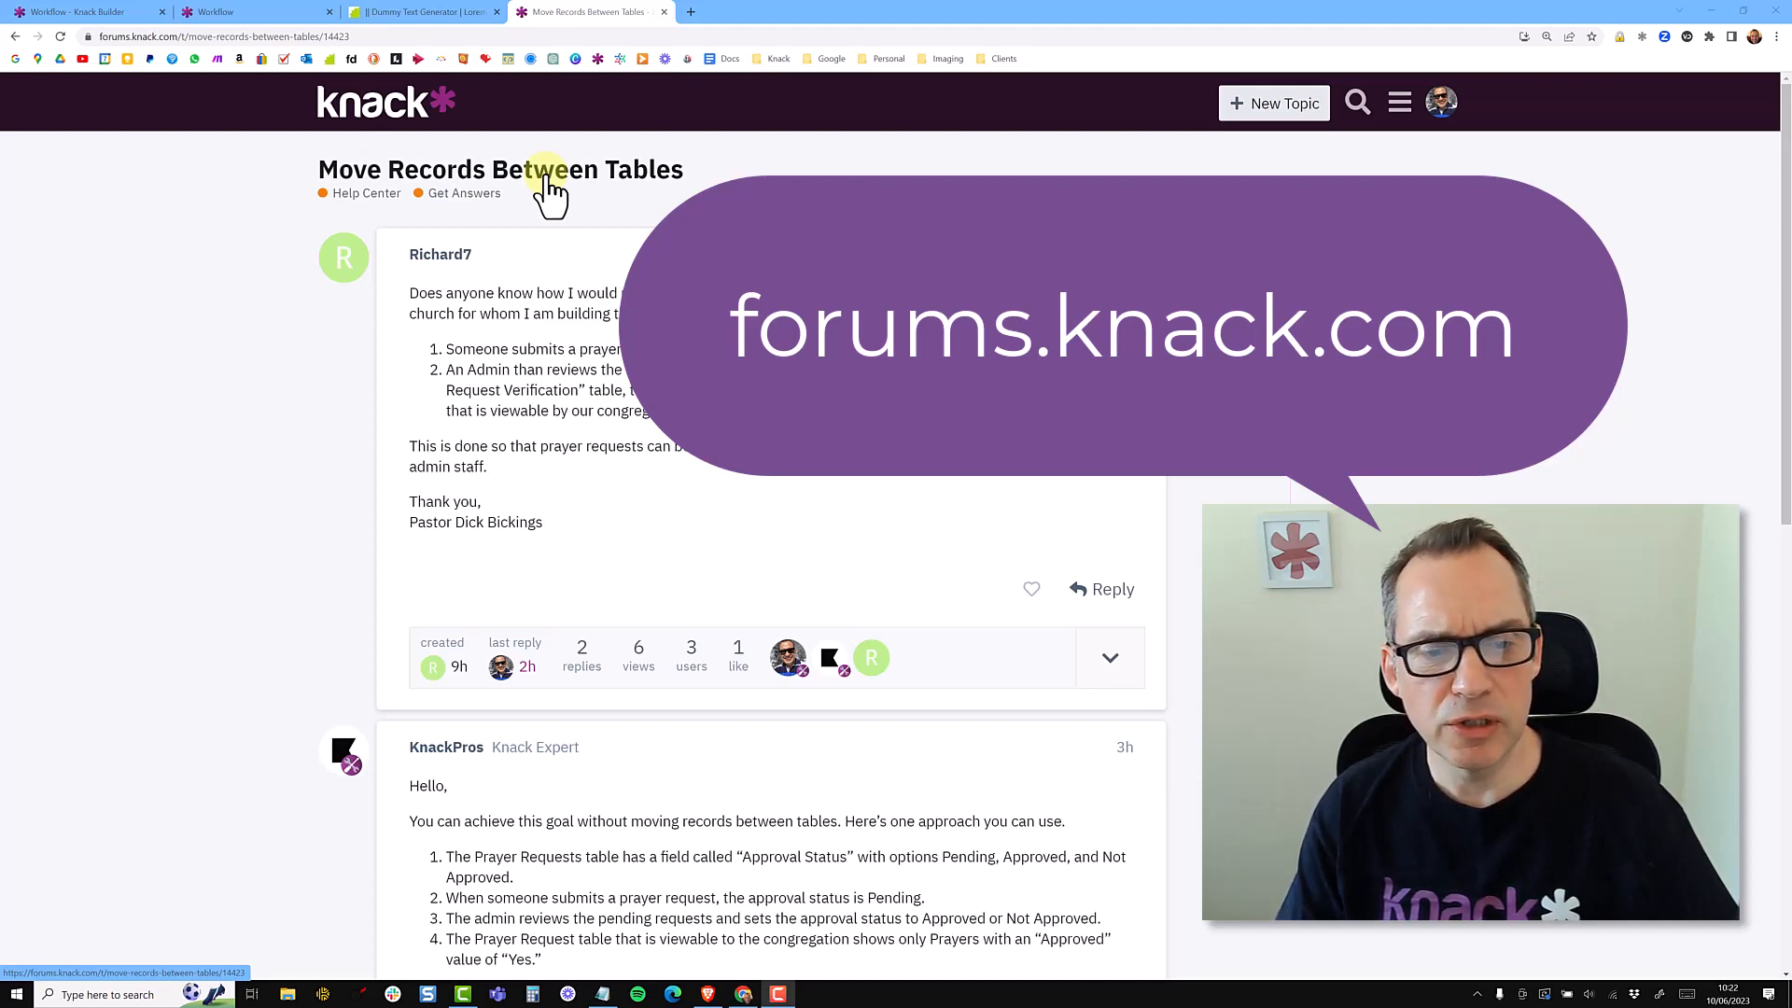
# Read the forum topic about moving records between tables, including the replies suggesting an approval status field
pyautogui.scroll(-2, 512, 742)
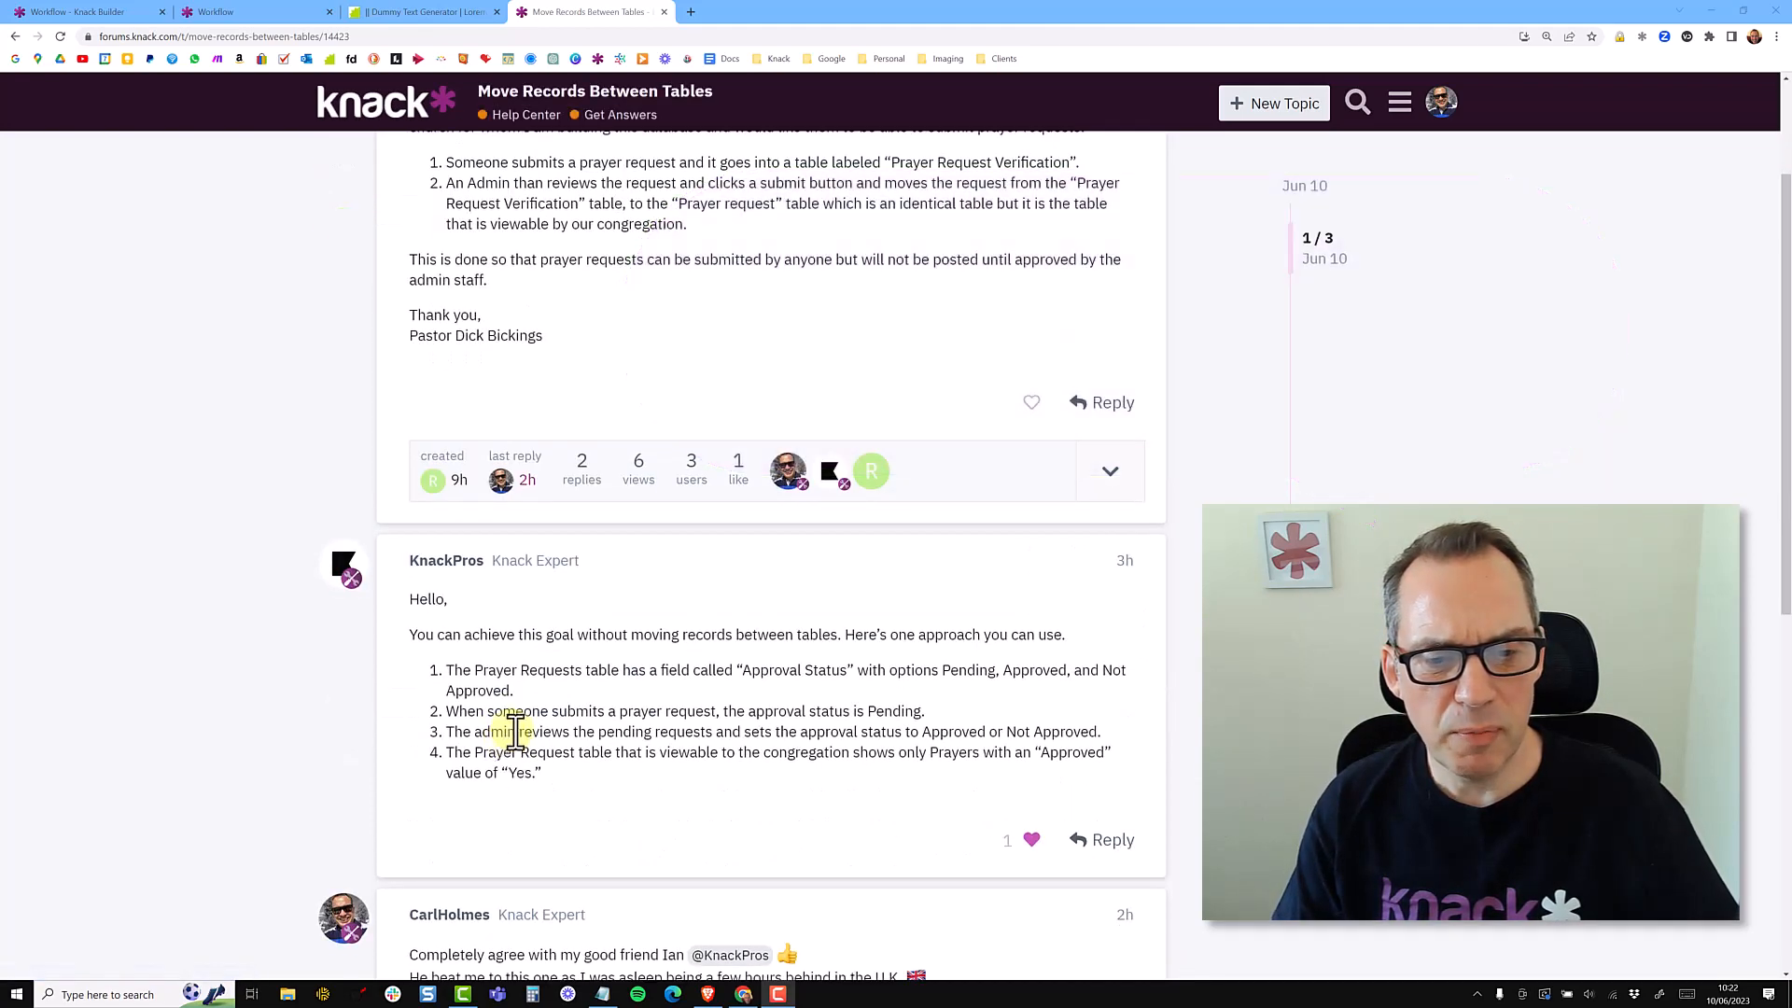
pyautogui.scroll(-4, 515, 733)
pyautogui.scroll(6, 532, 560)
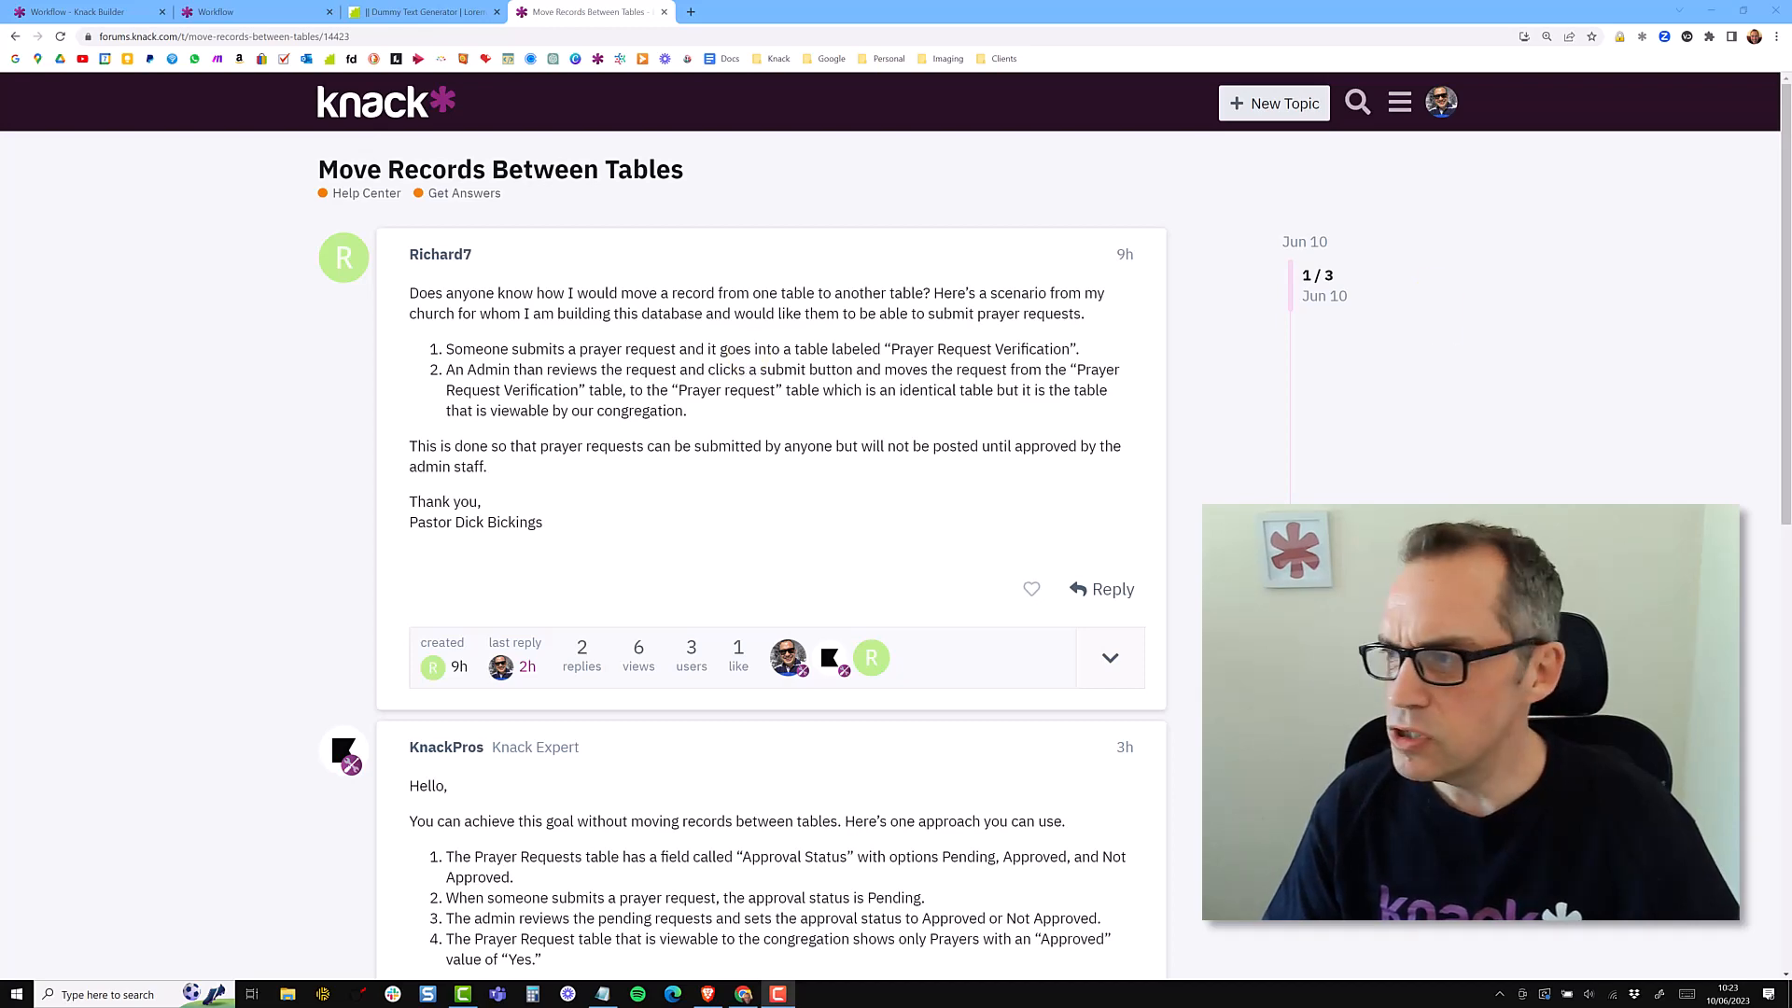
# Bring up the public requests page and submit a new request with the requestor's name and the "Omnicos directe al desirabilite" text
pyautogui.moveTo(1791, 93); pyautogui.dragTo(684, 1)
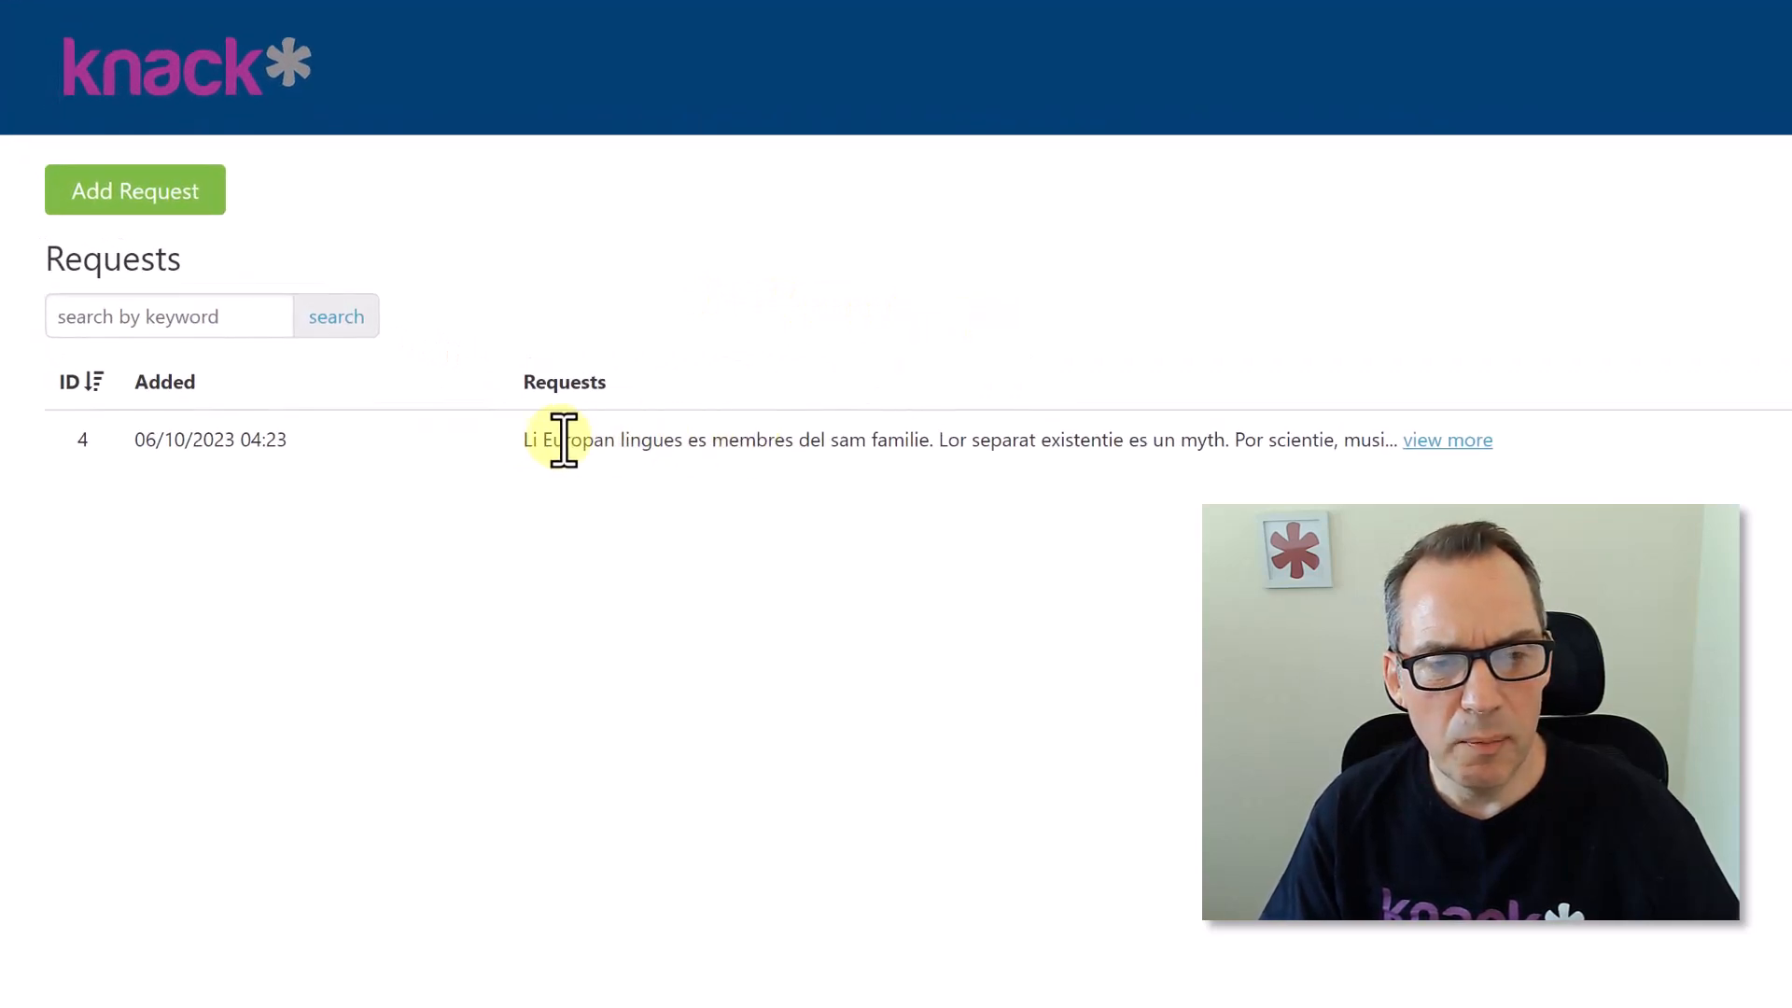
pyautogui.click(164, 227)
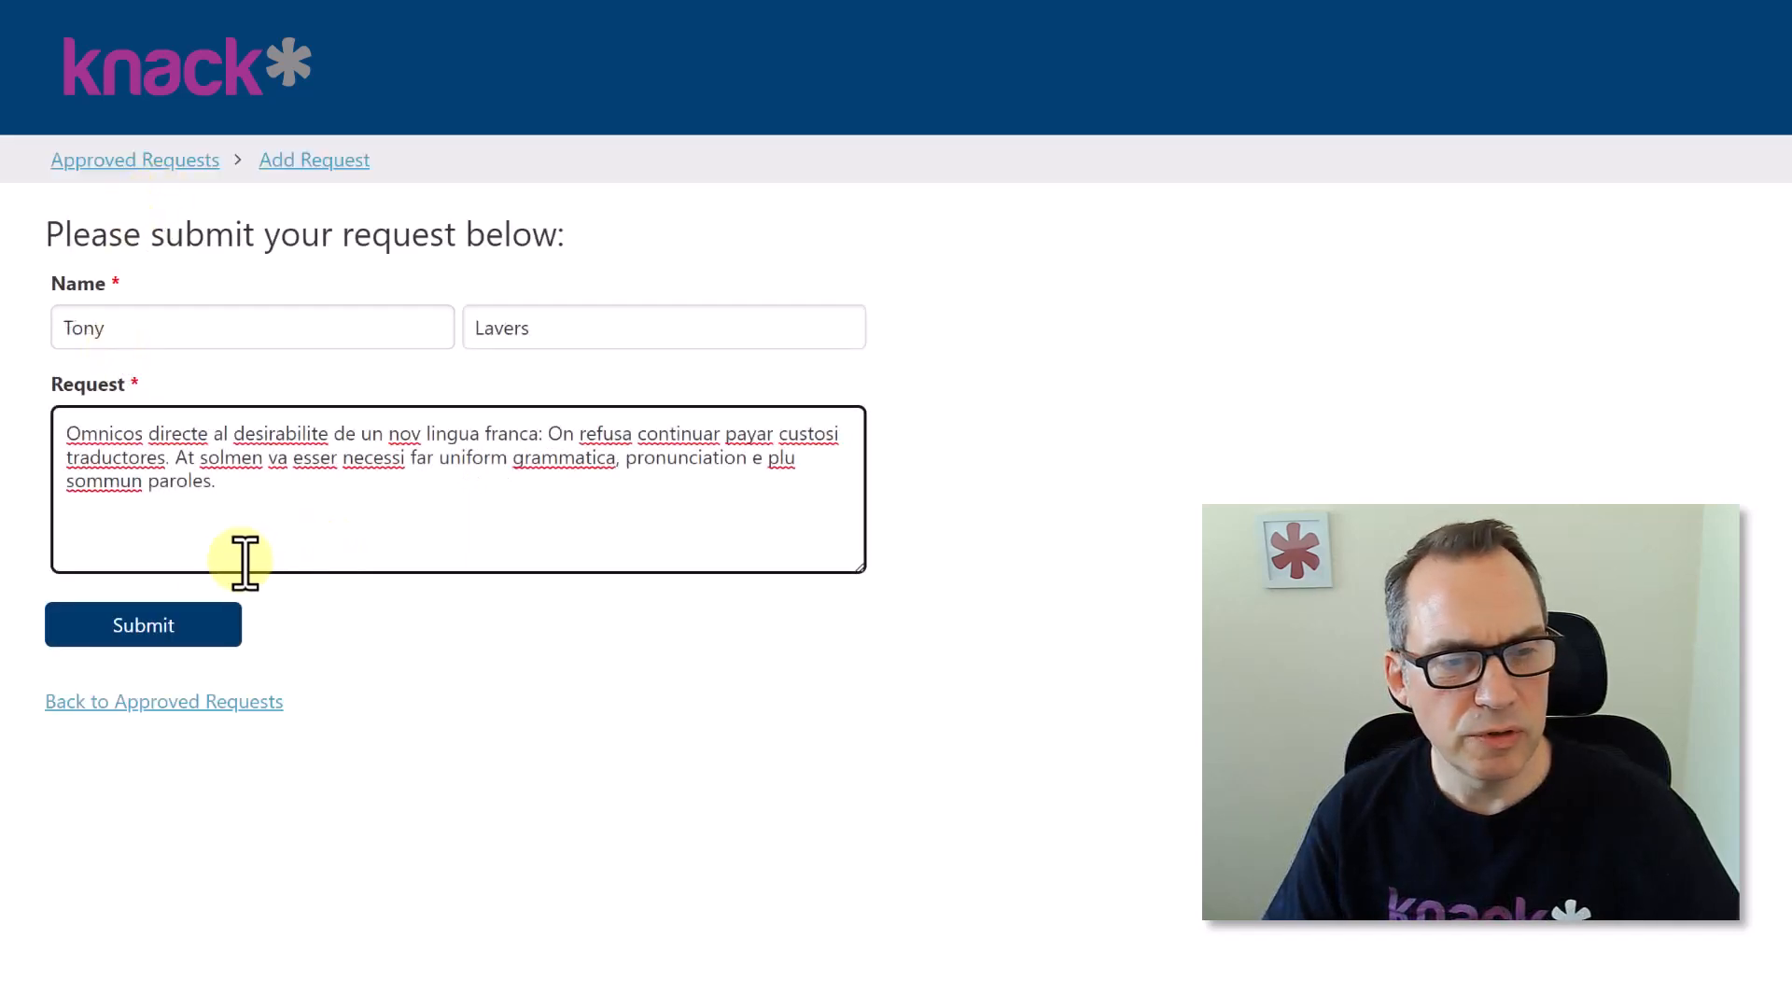
pyautogui.click(164, 624)
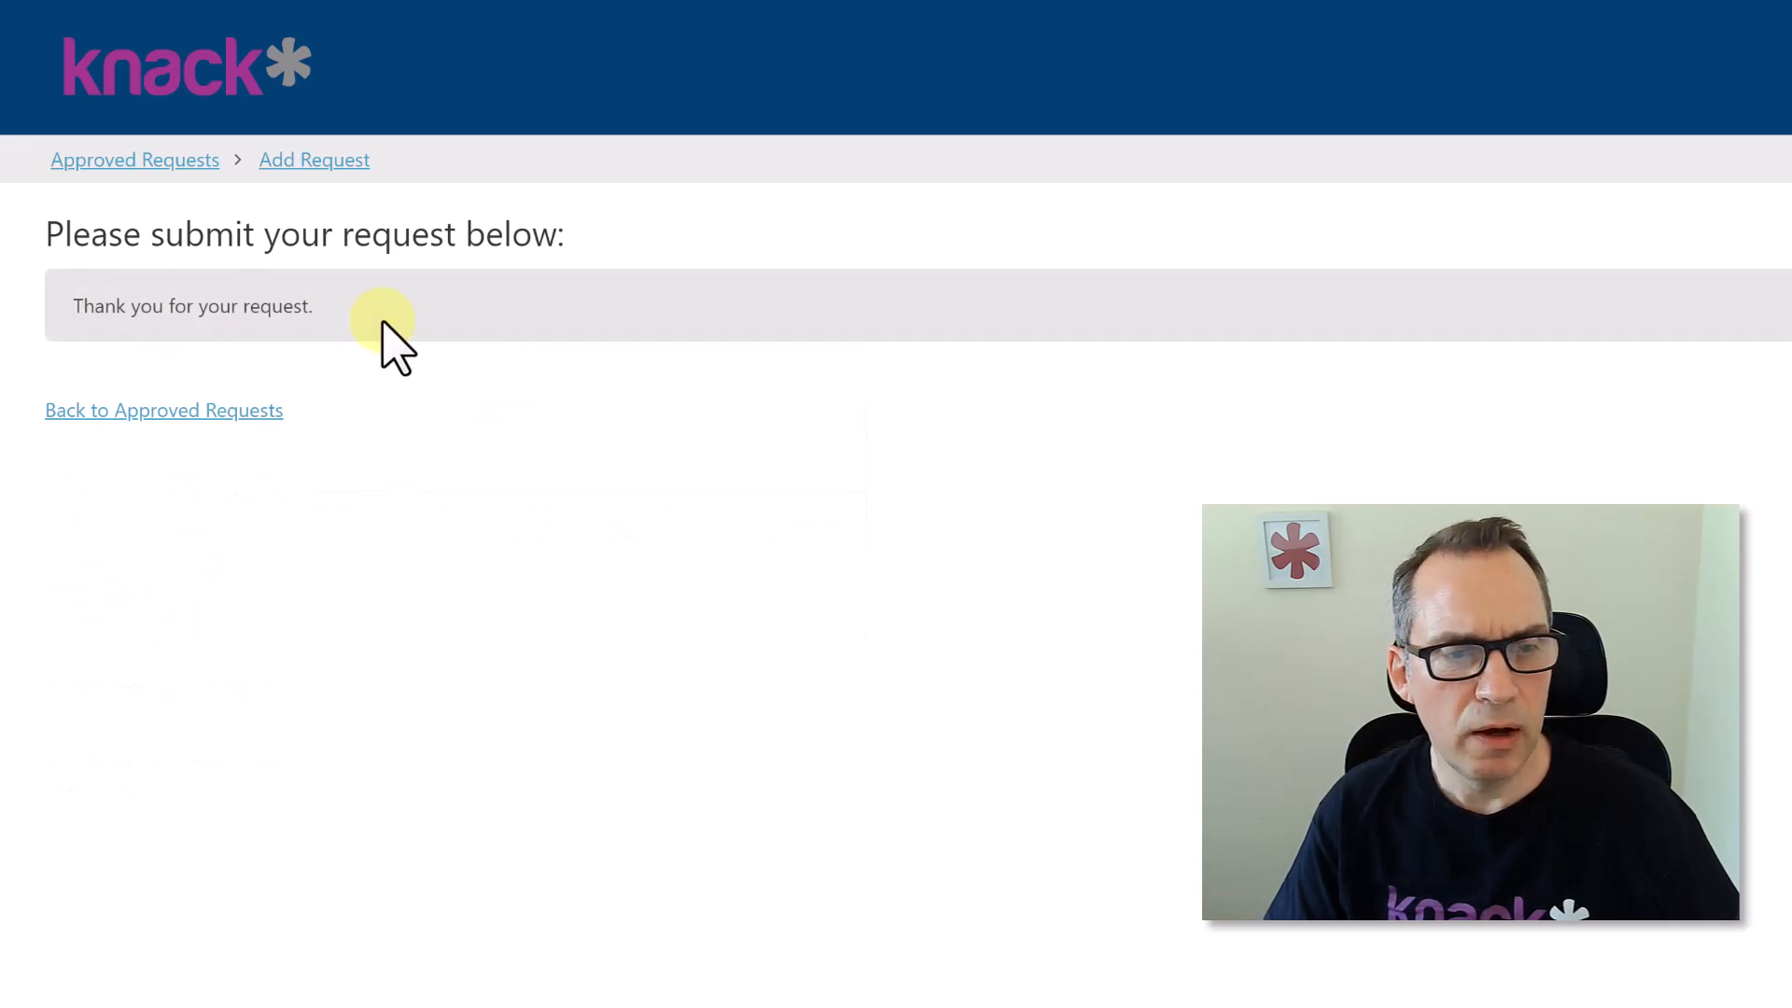
pyautogui.moveTo(338, 311); pyautogui.dragTo(72, 308)
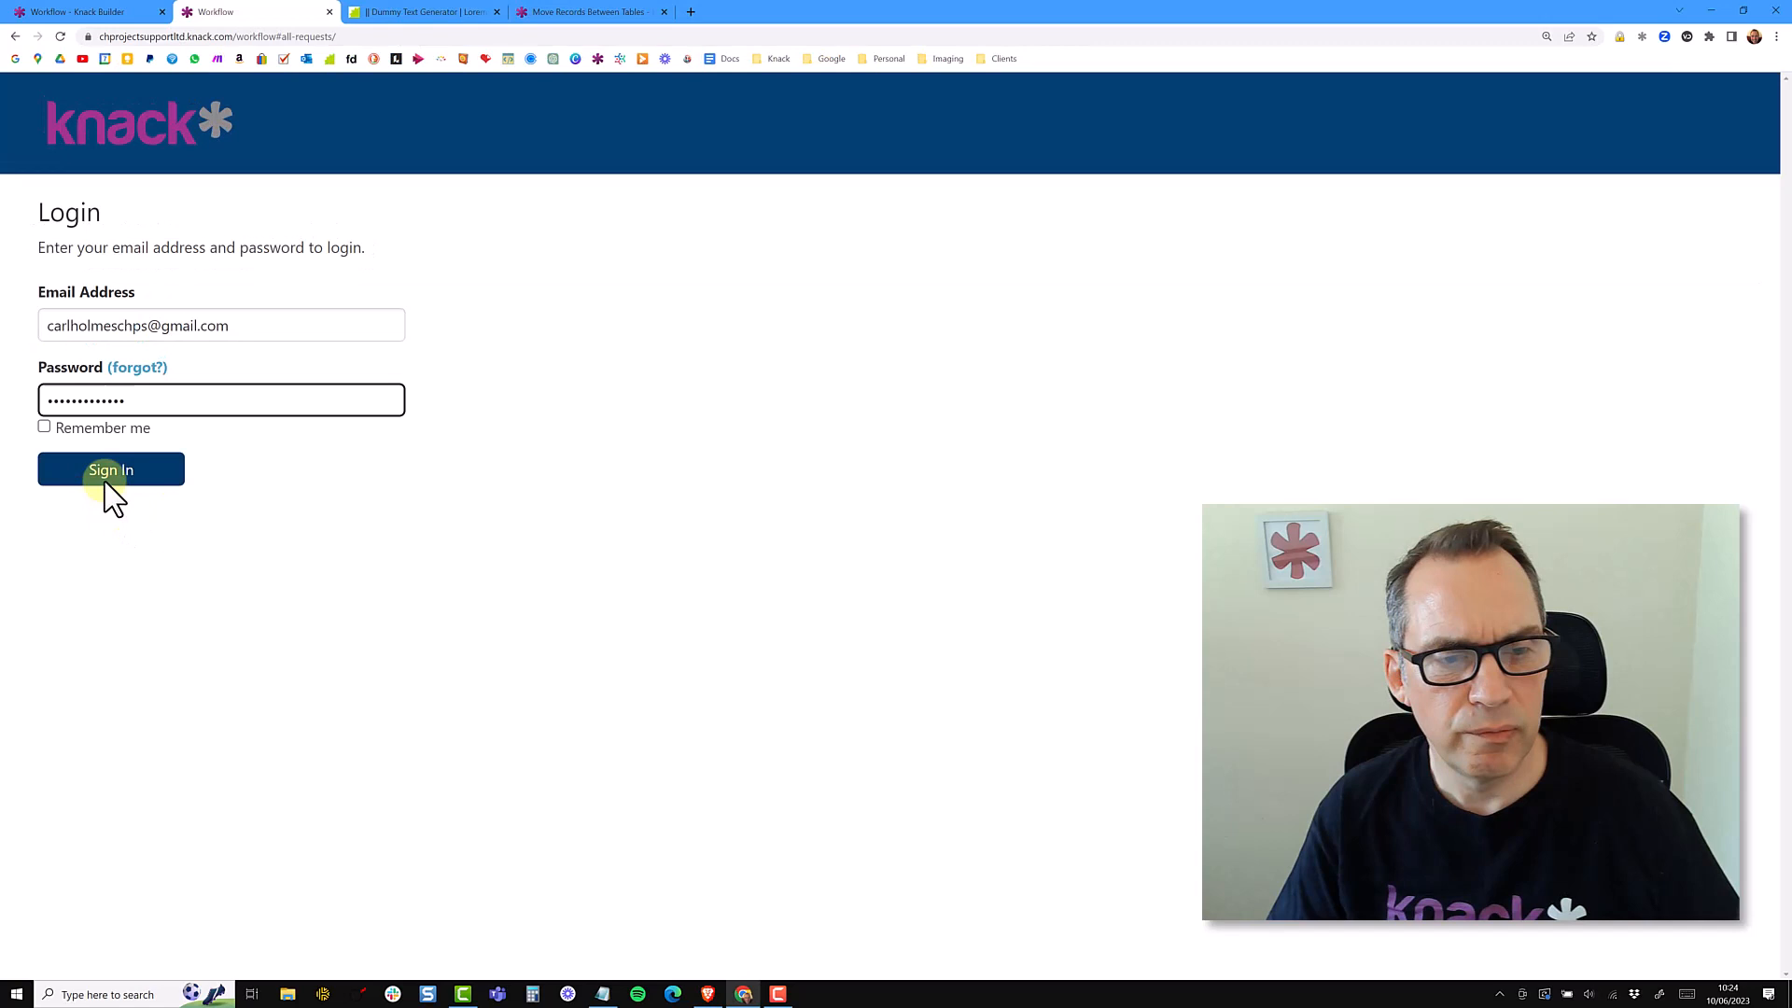
# Sign in to the admin requests page and review the requestor, full details and ID of pending request 5
pyautogui.click(108, 484)
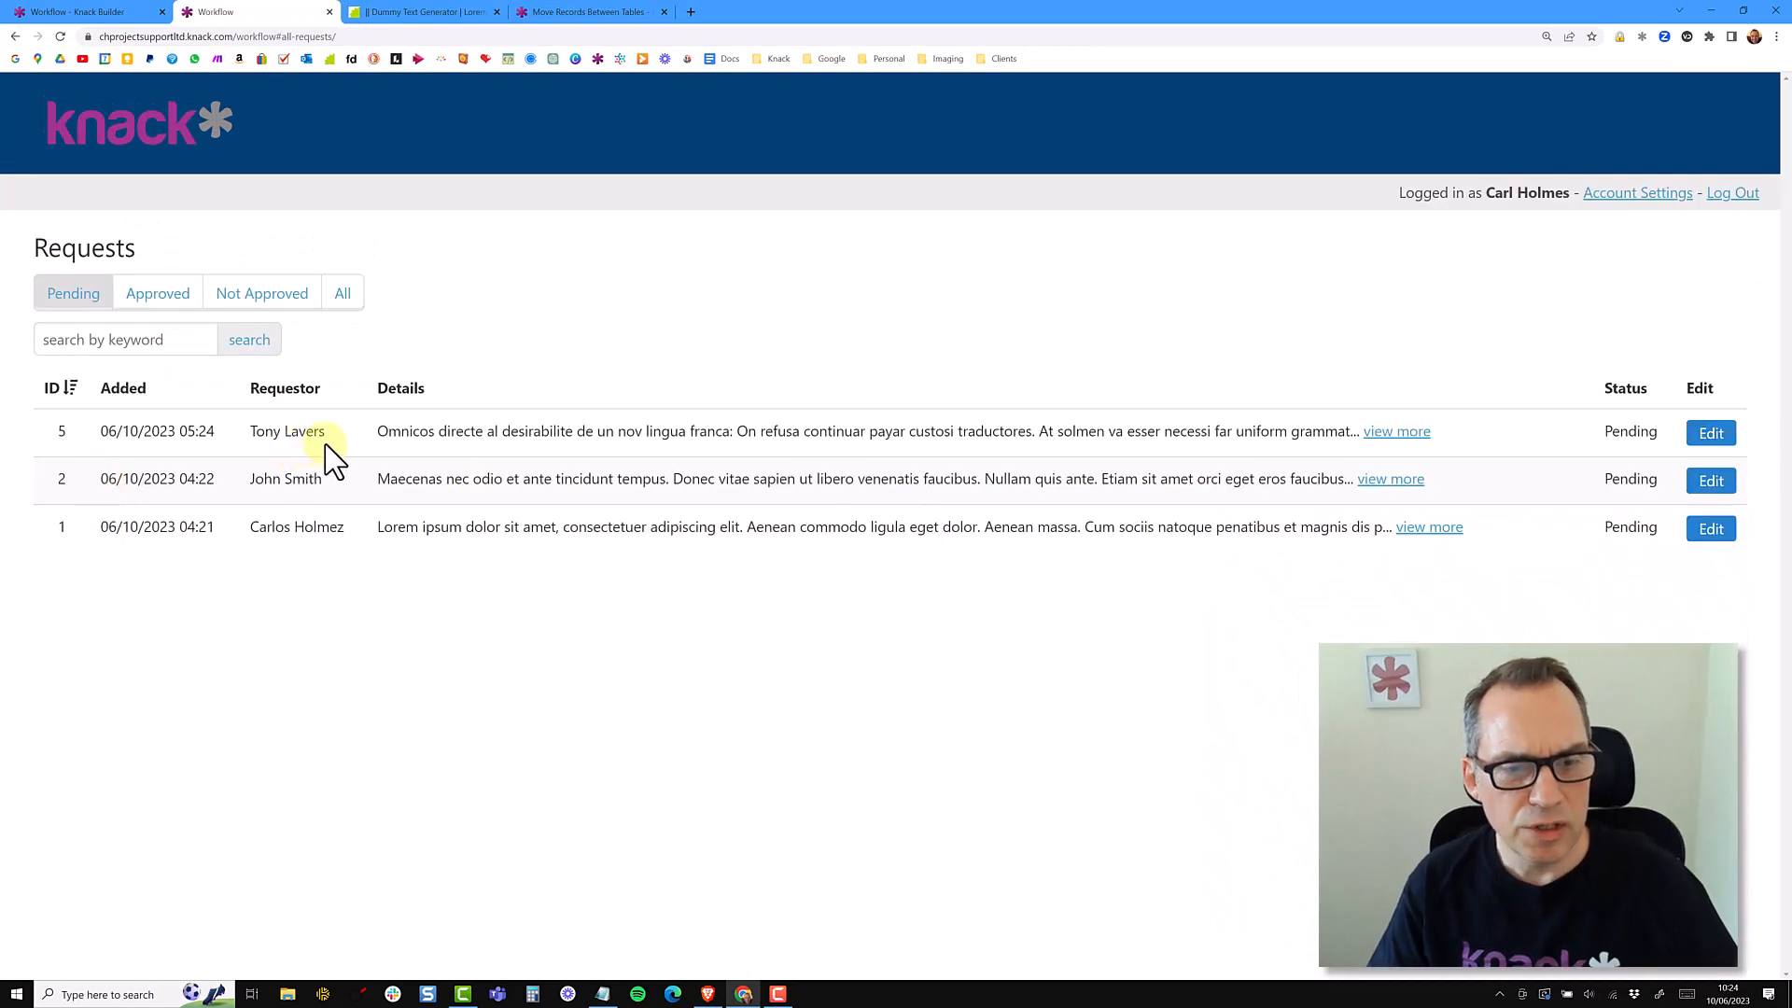
pyautogui.moveTo(328, 435); pyautogui.dragTo(250, 432)
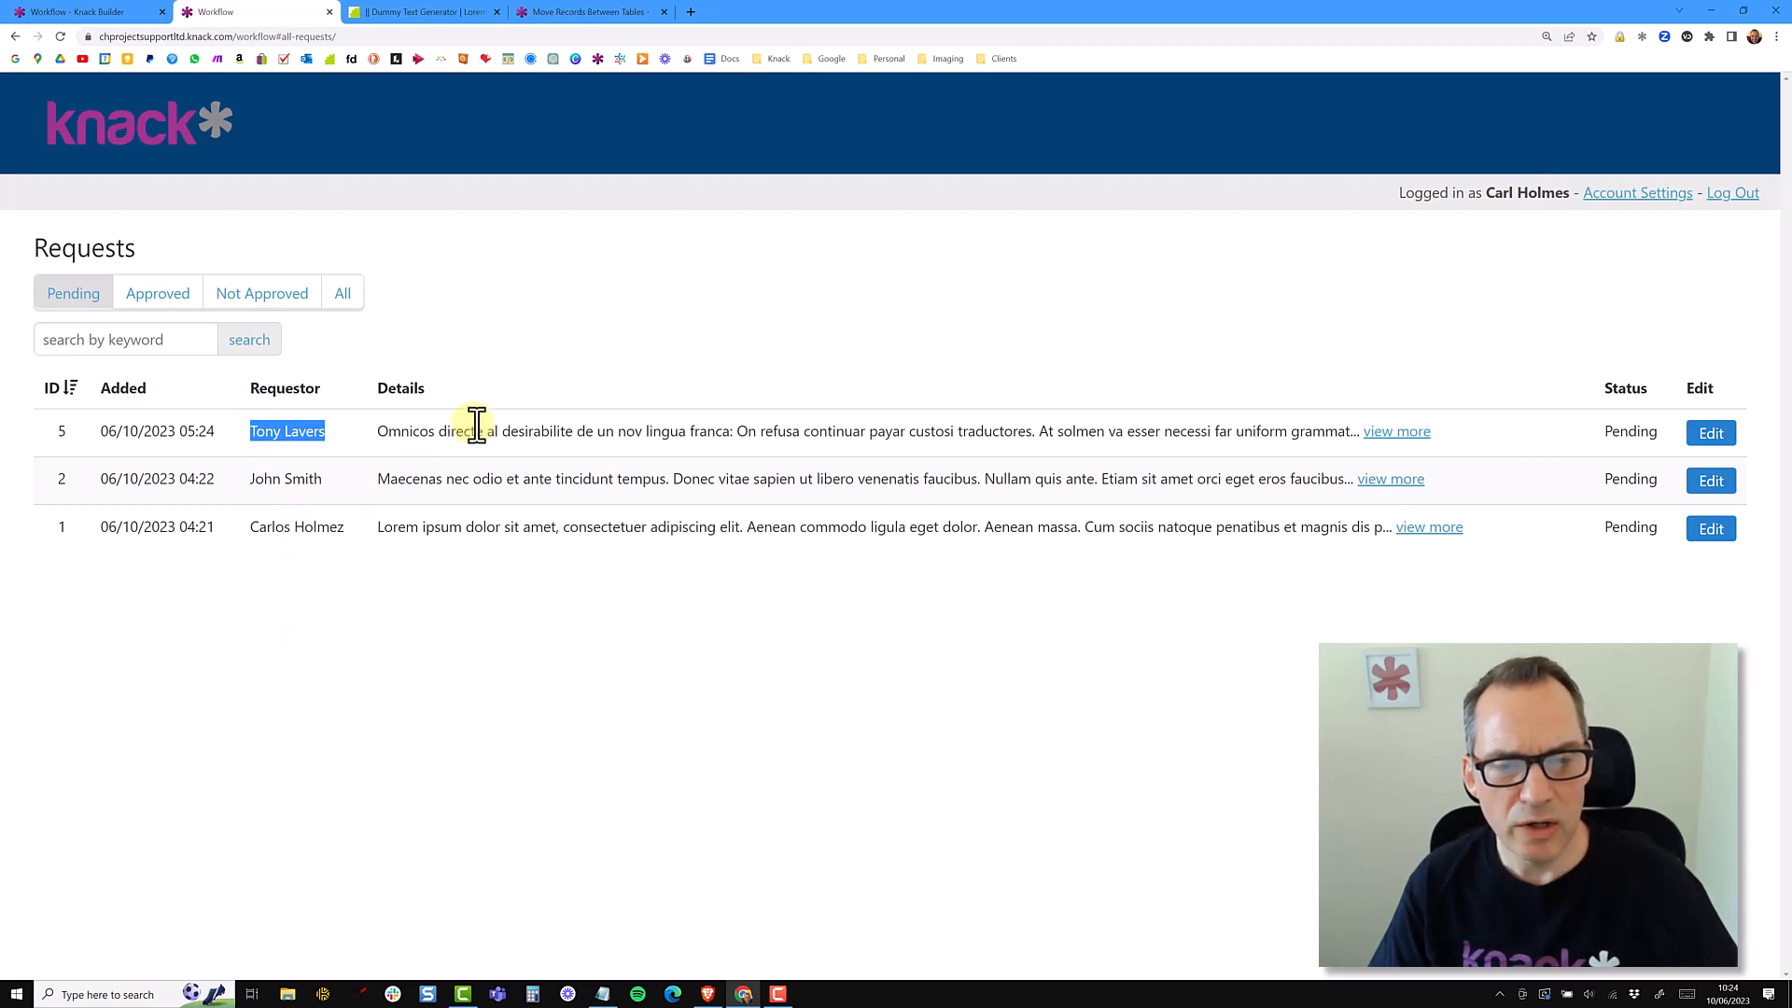
pyautogui.moveTo(413, 434); pyautogui.dragTo(756, 435)
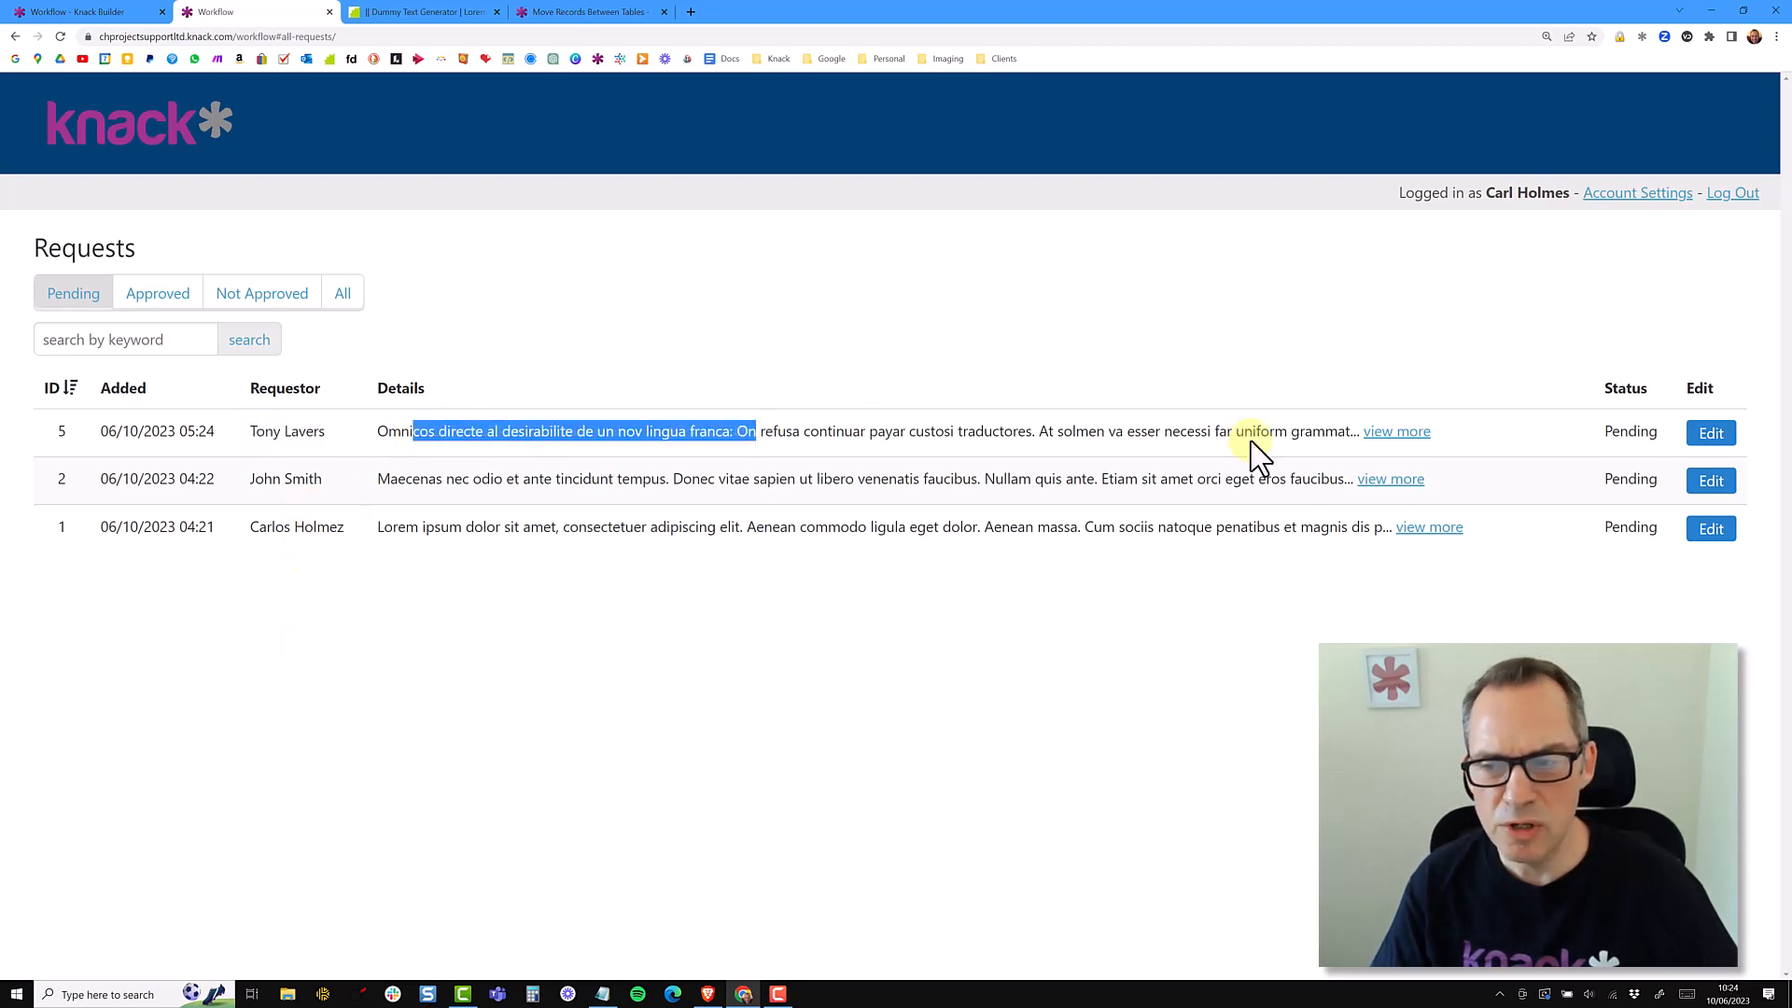
pyautogui.click(1396, 434)
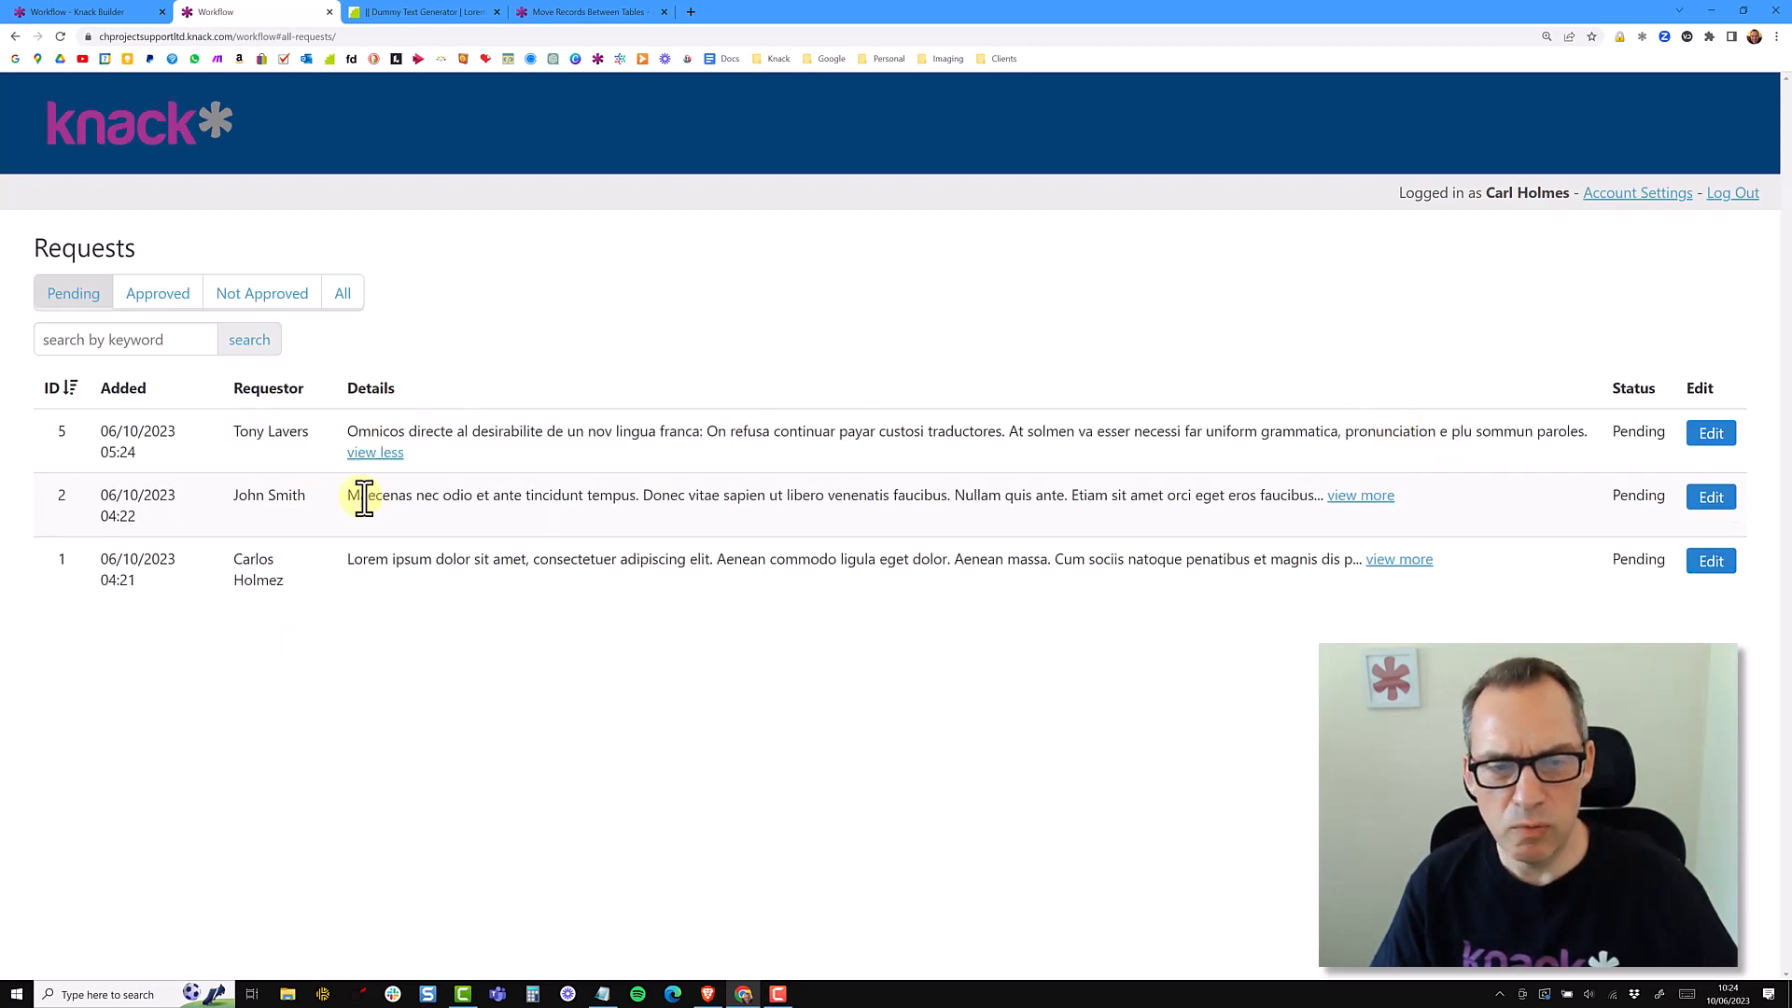
pyautogui.click(371, 456)
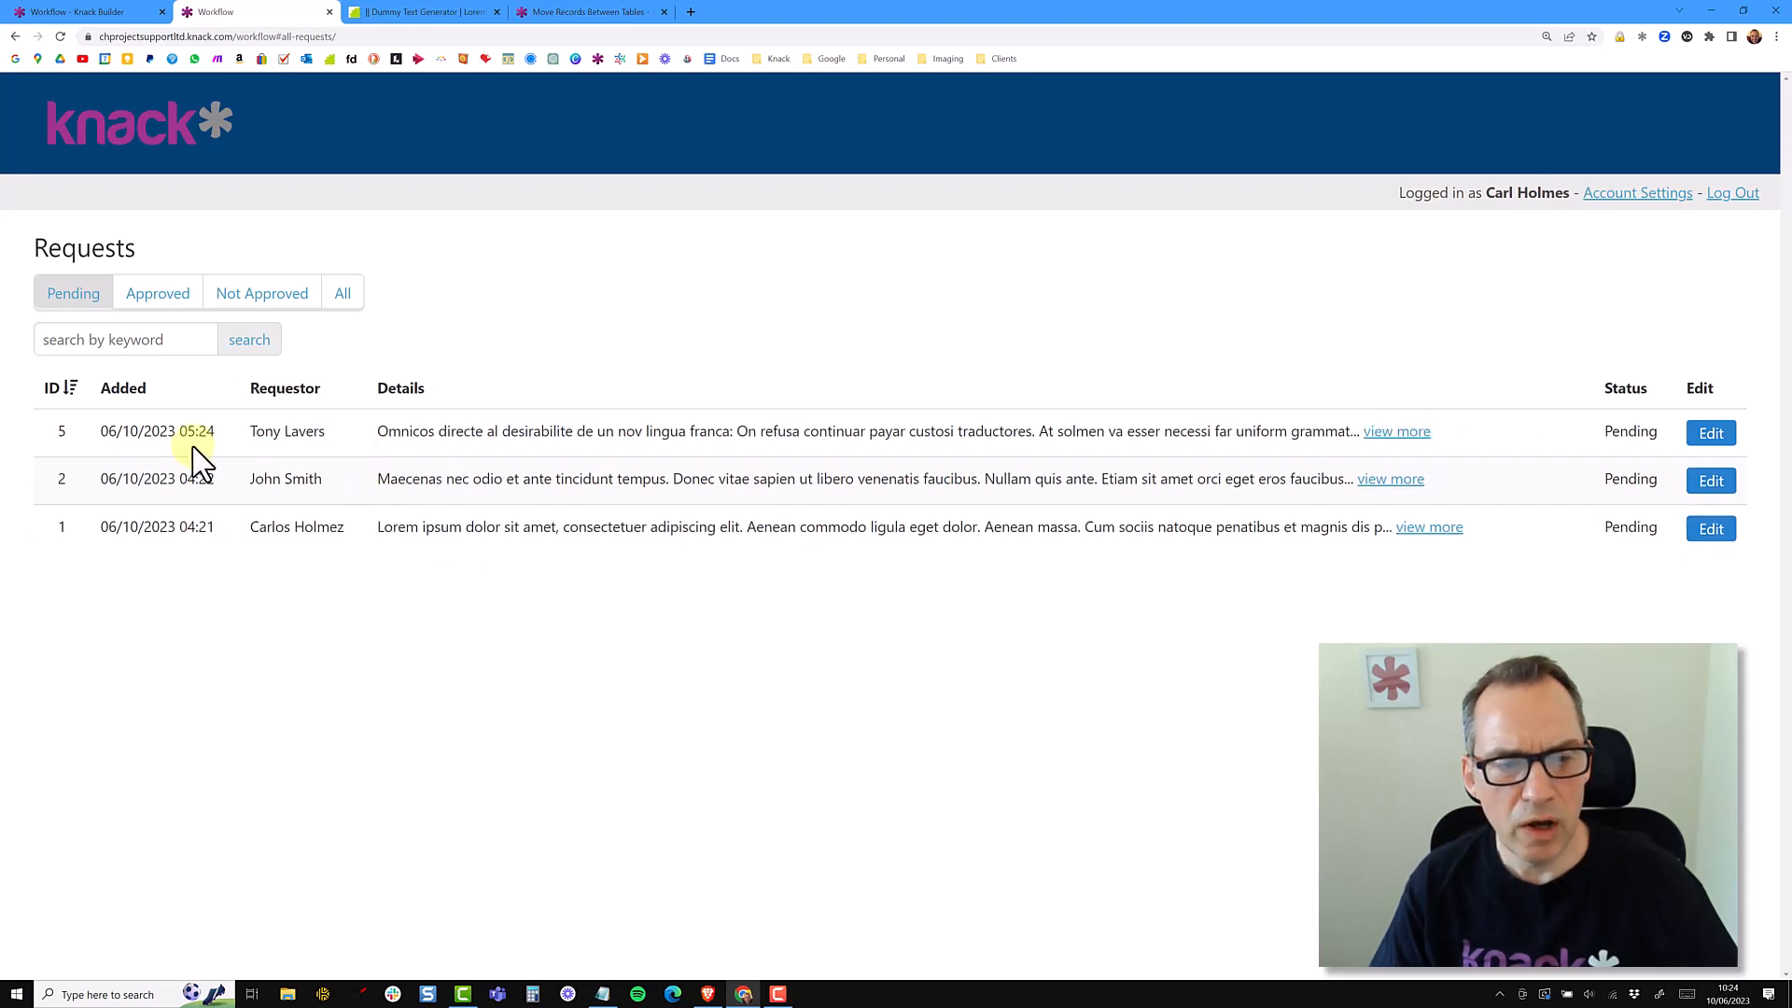
pyautogui.moveTo(217, 432); pyautogui.dragTo(57, 434)
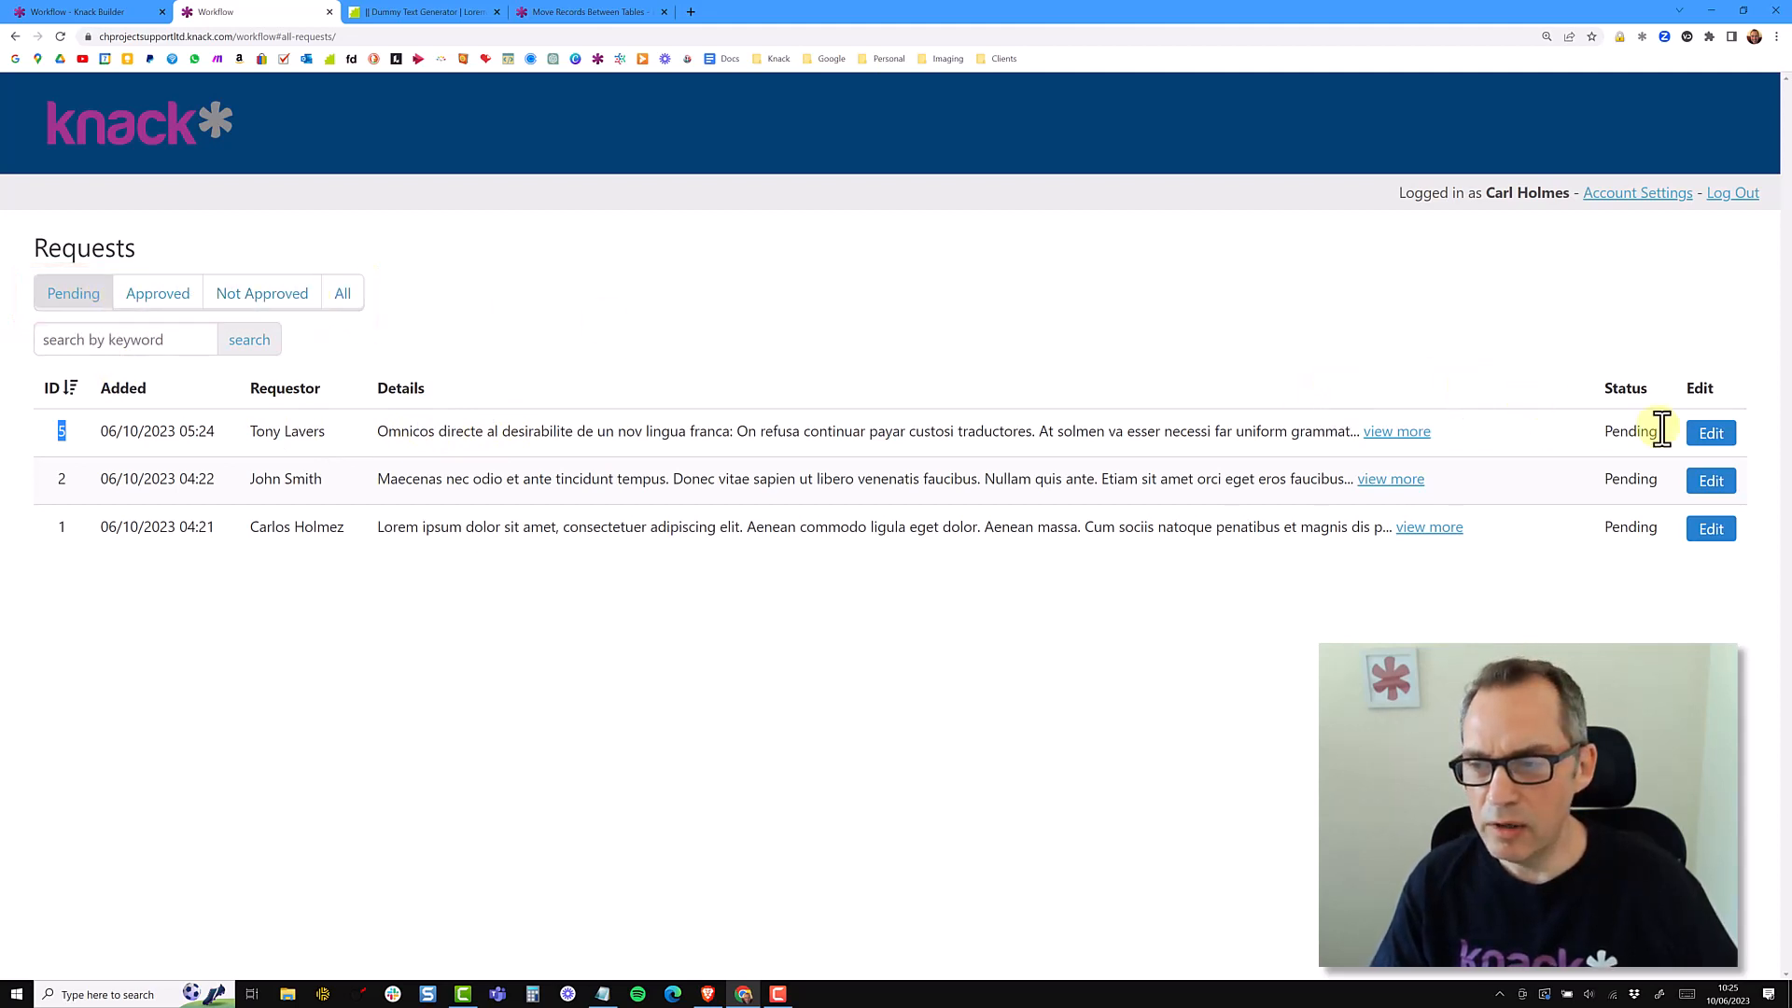
# Open pending request 5 for editing and read its request details
pyautogui.click(1712, 435)
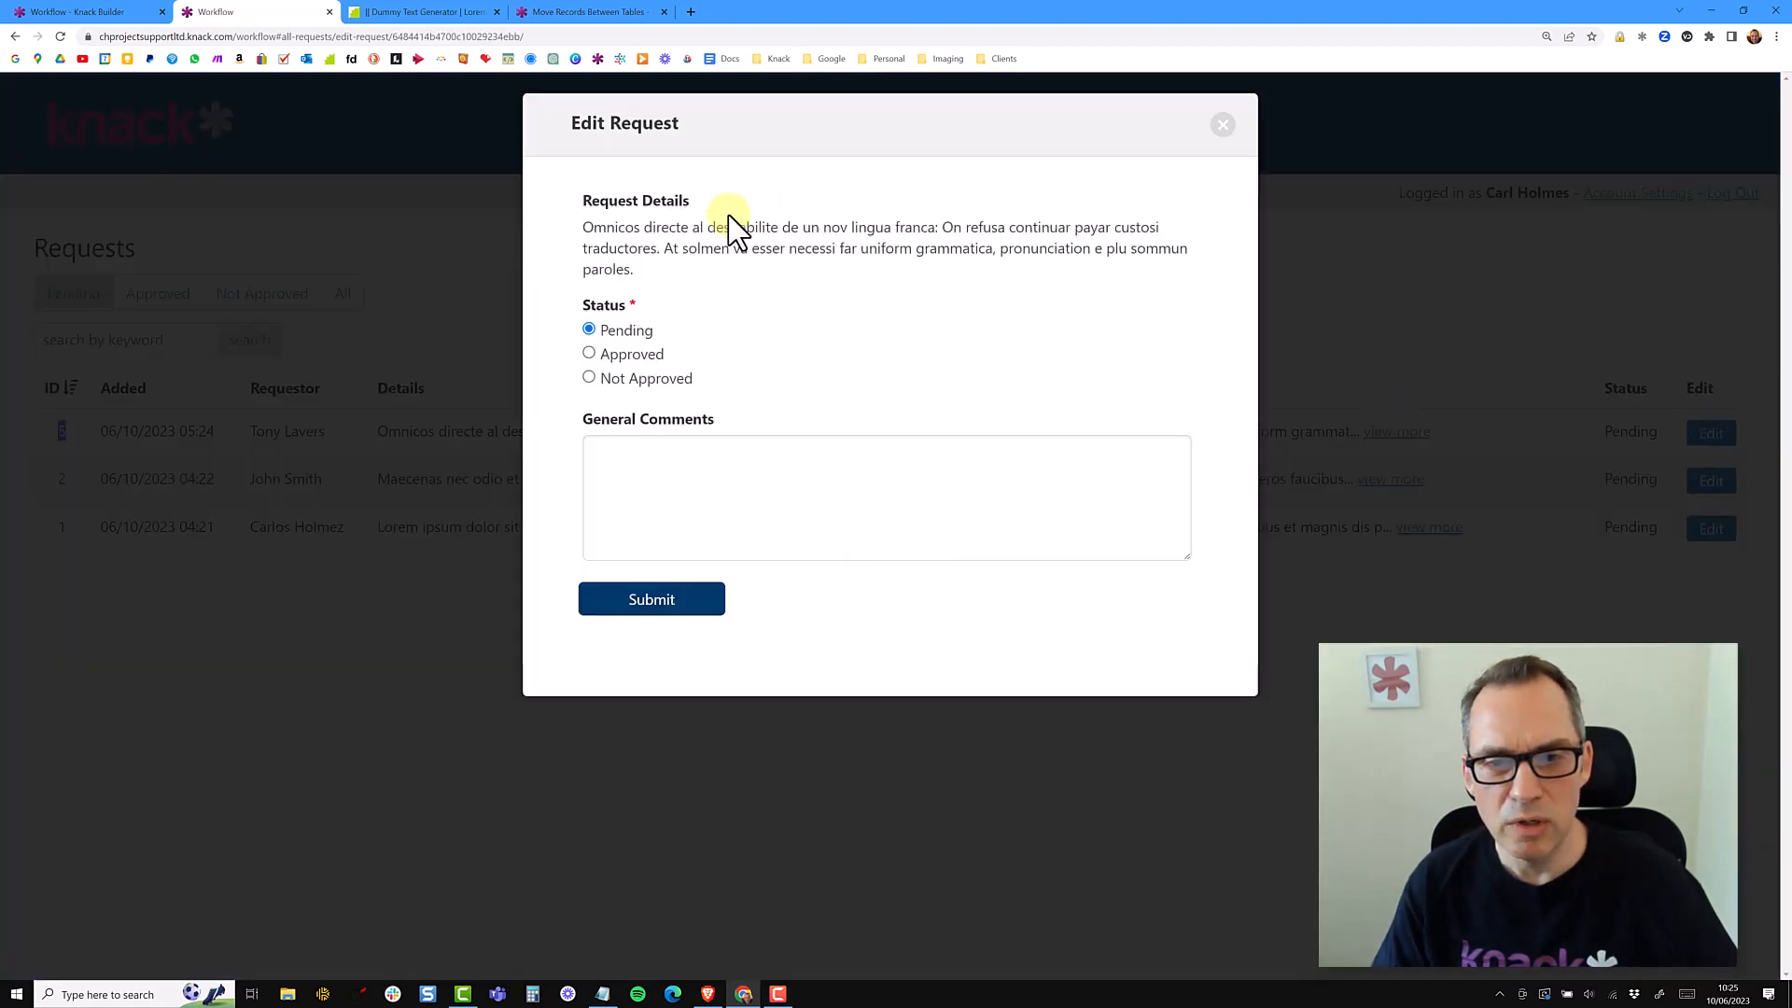
pyautogui.moveTo(623, 219); pyautogui.dragTo(560, 241)
pyautogui.click(668, 271)
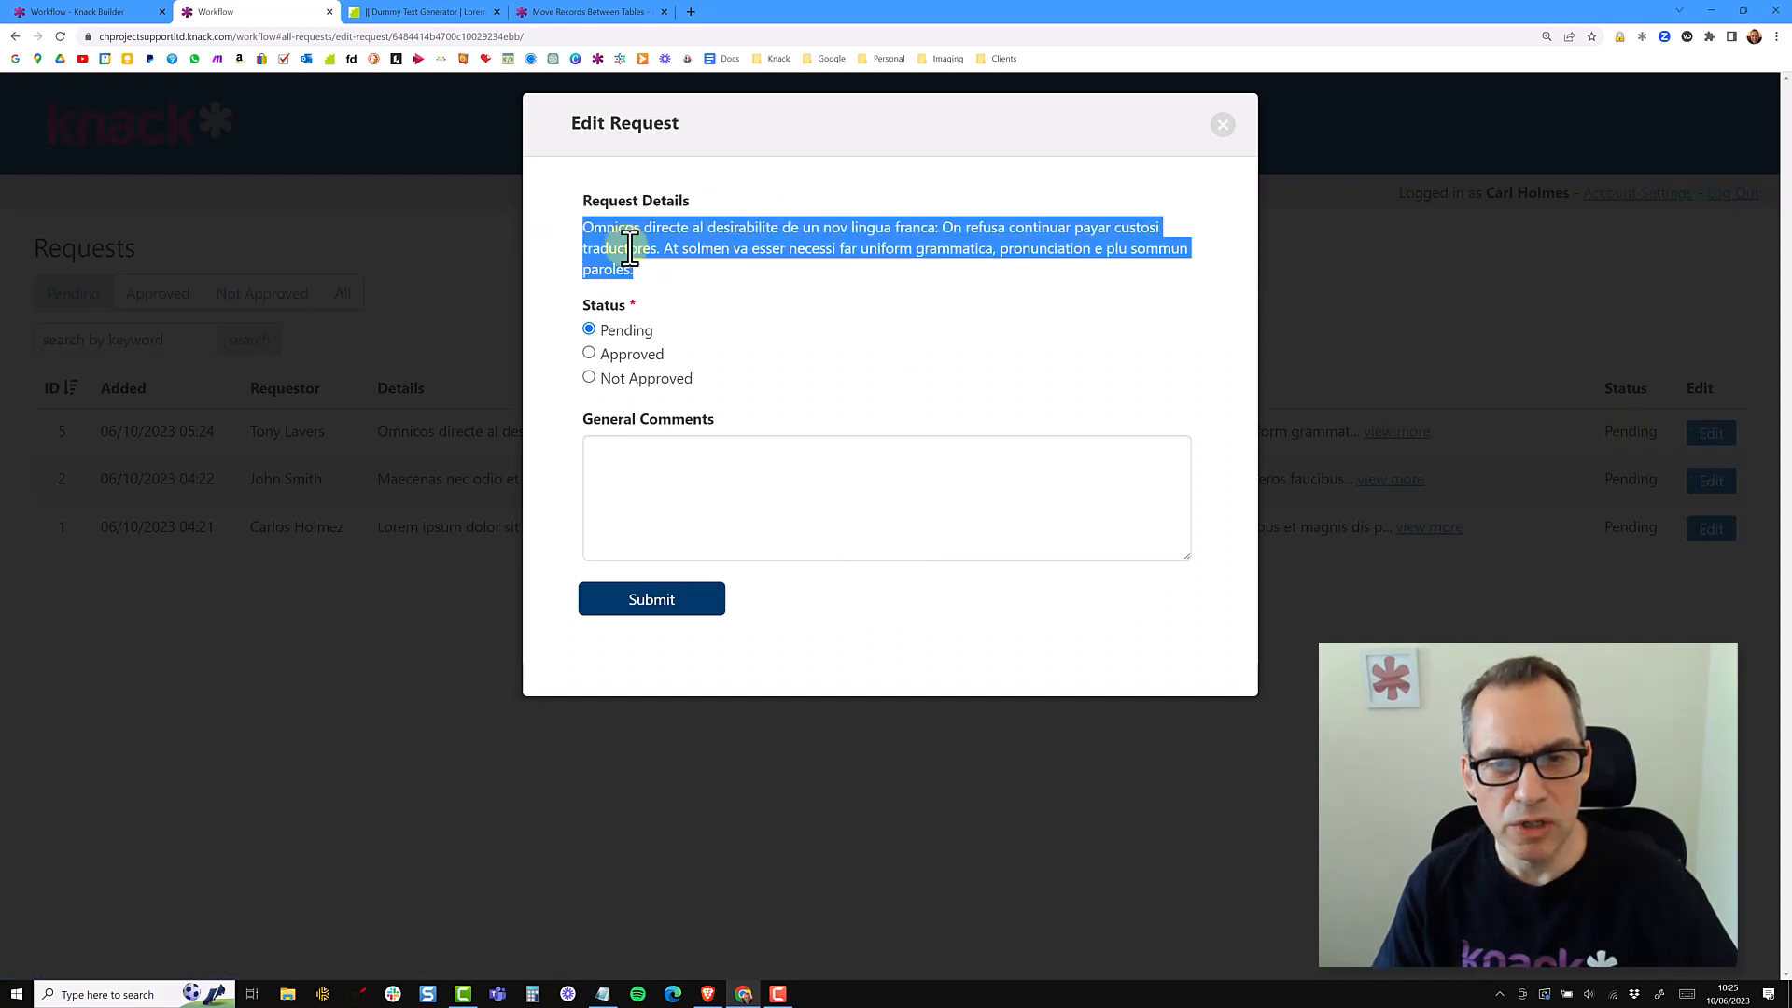
pyautogui.click(714, 293)
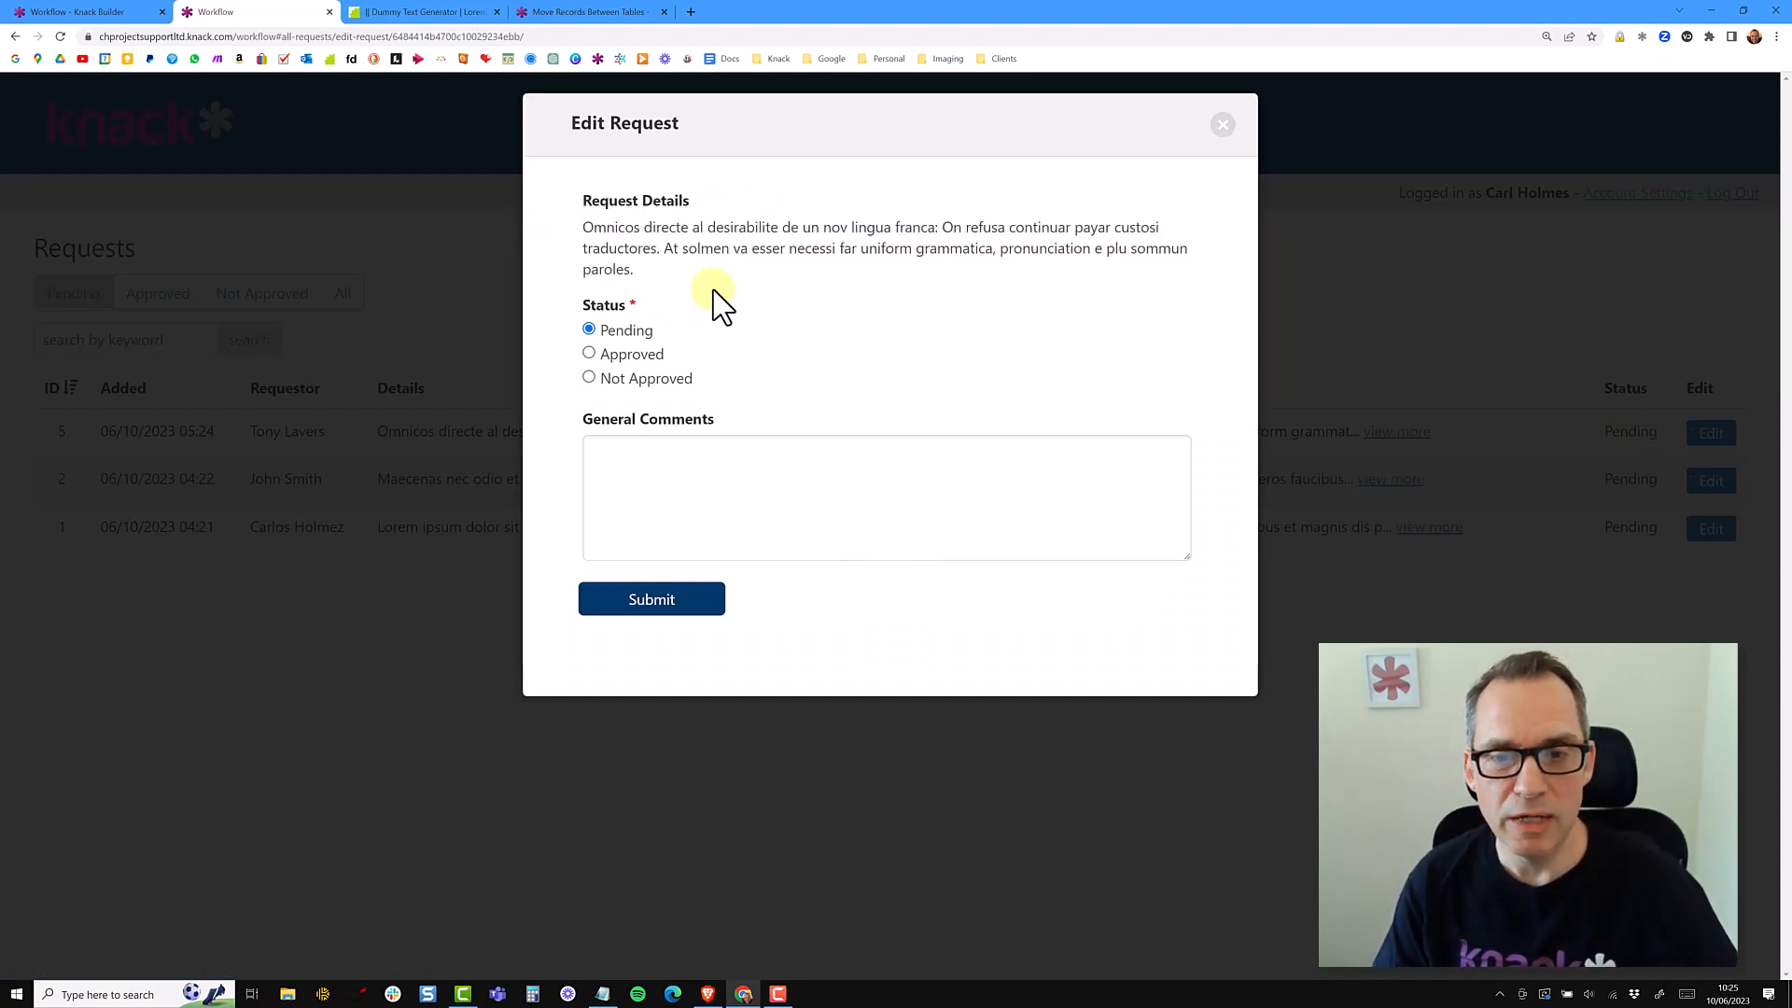
# Try the Approved and Not Approved statuses in the request form and examine the Reason Not Approved field
pyautogui.click(628, 358)
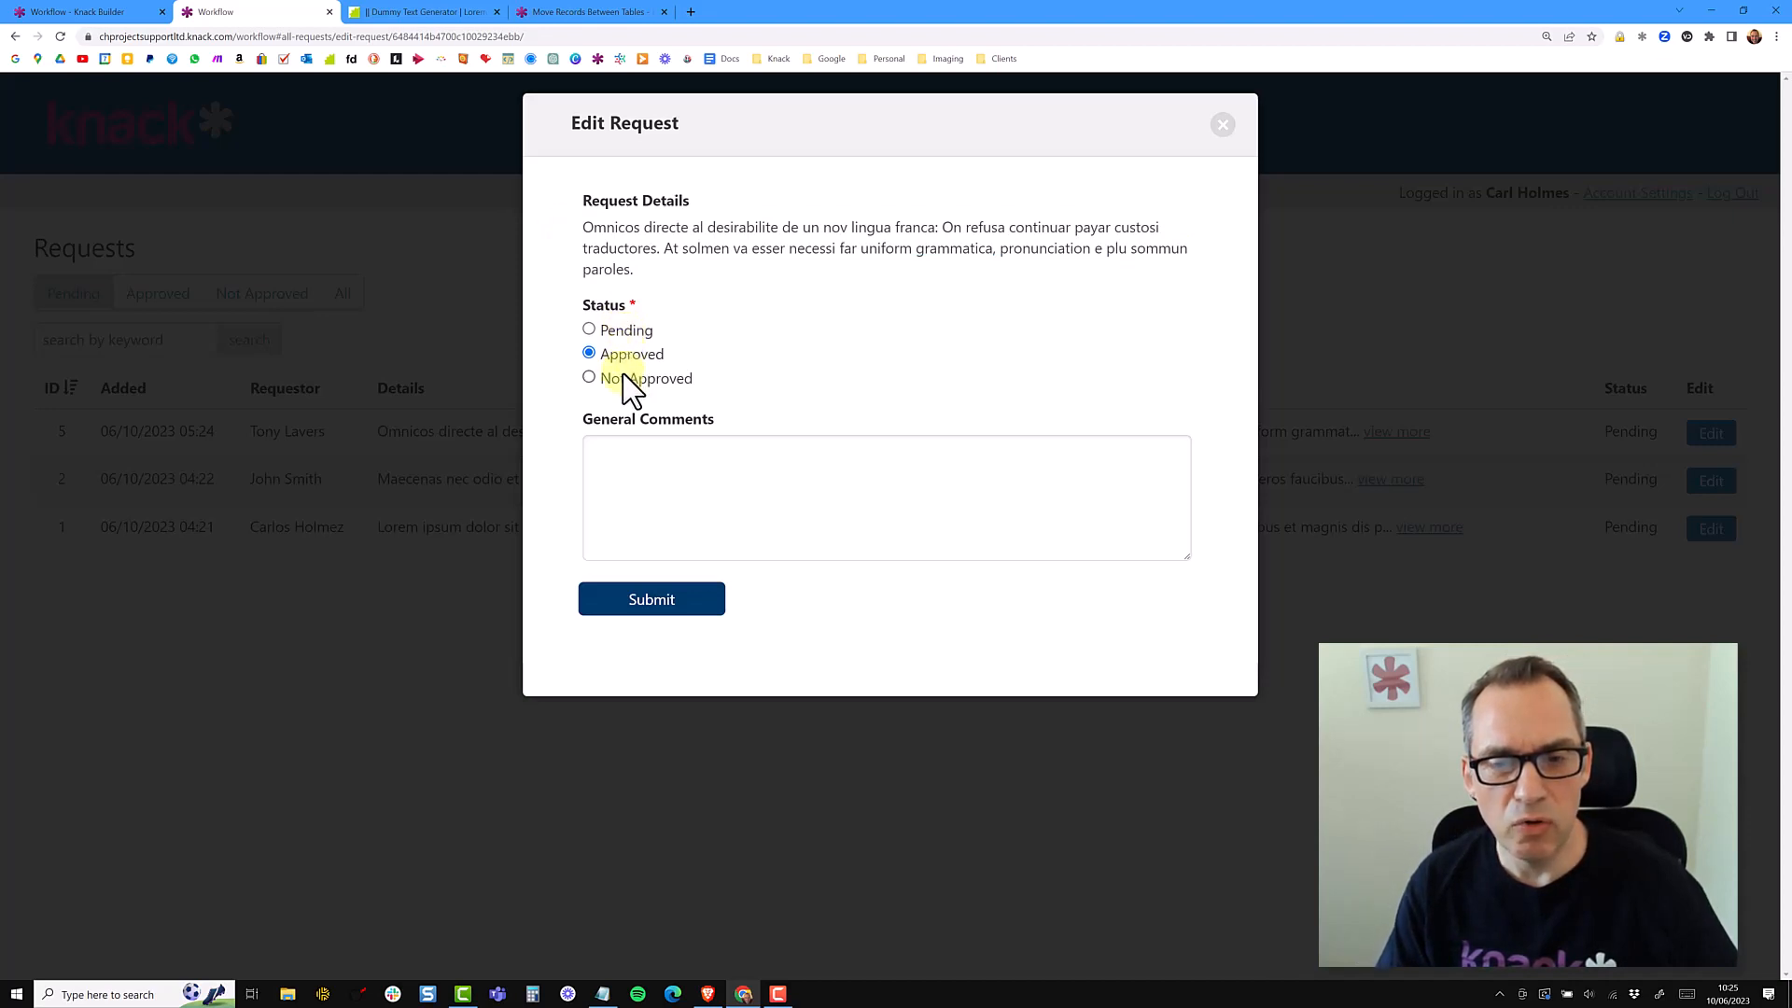
pyautogui.click(622, 381)
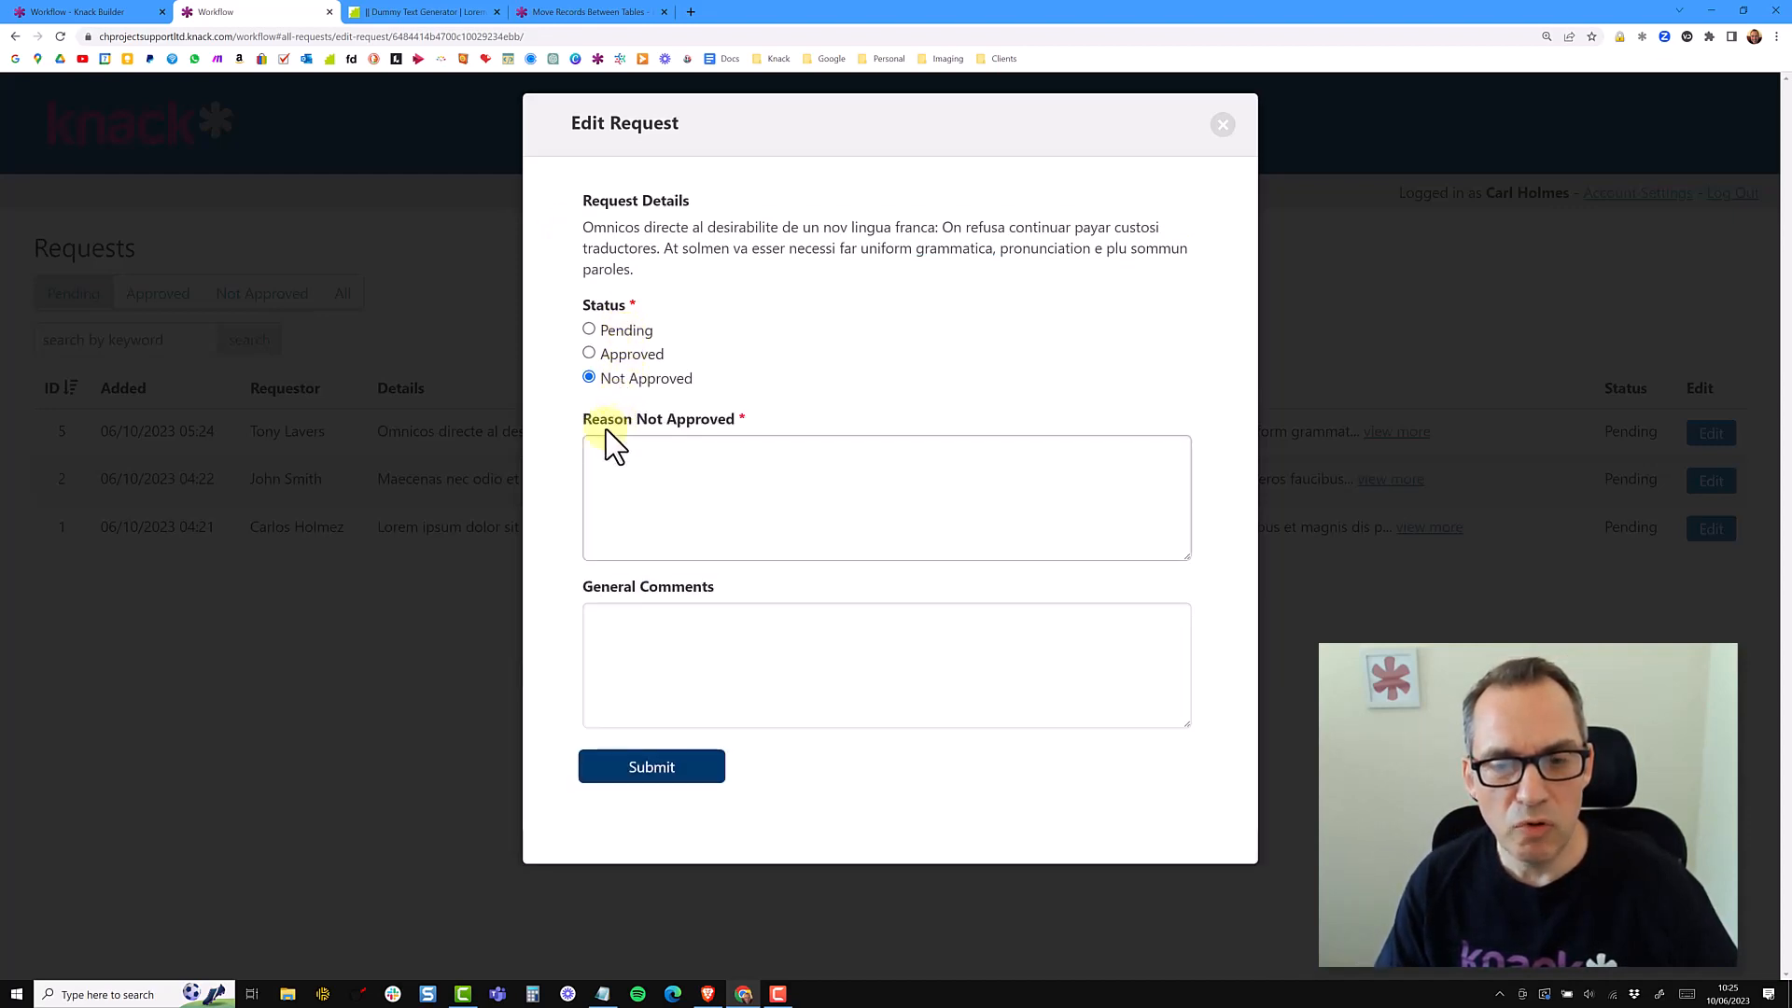
pyautogui.moveTo(582, 425); pyautogui.dragTo(757, 435)
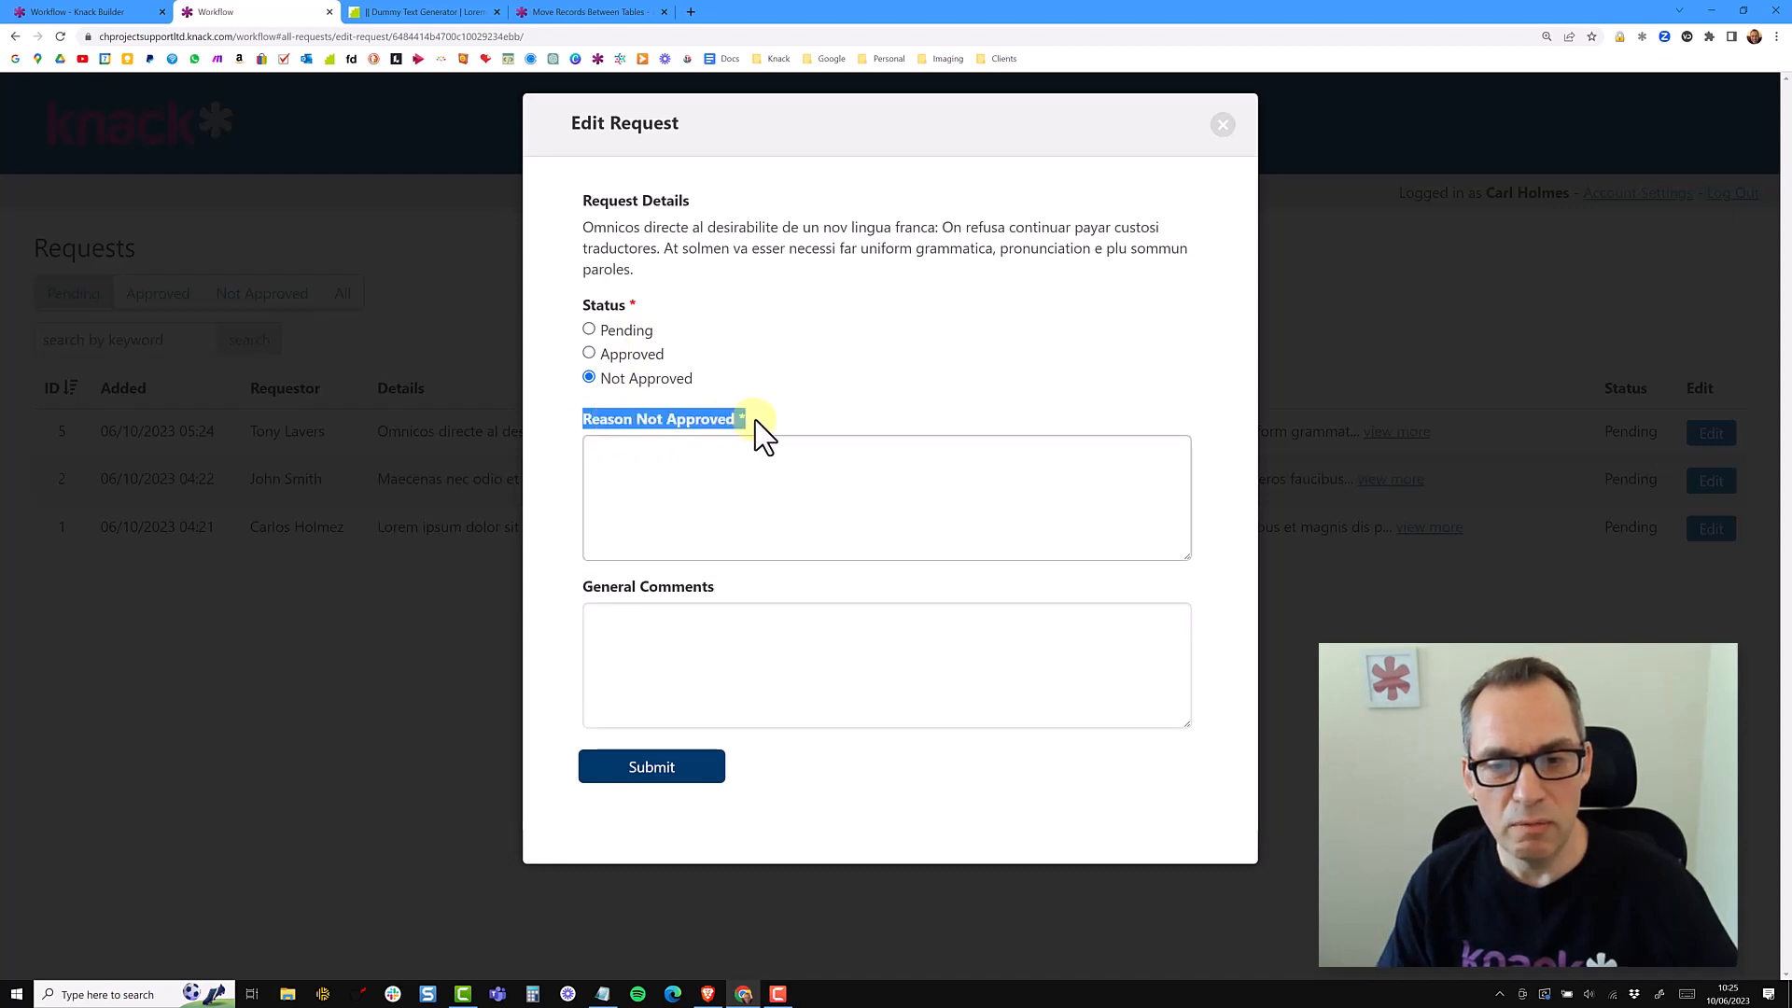
pyautogui.click(761, 417)
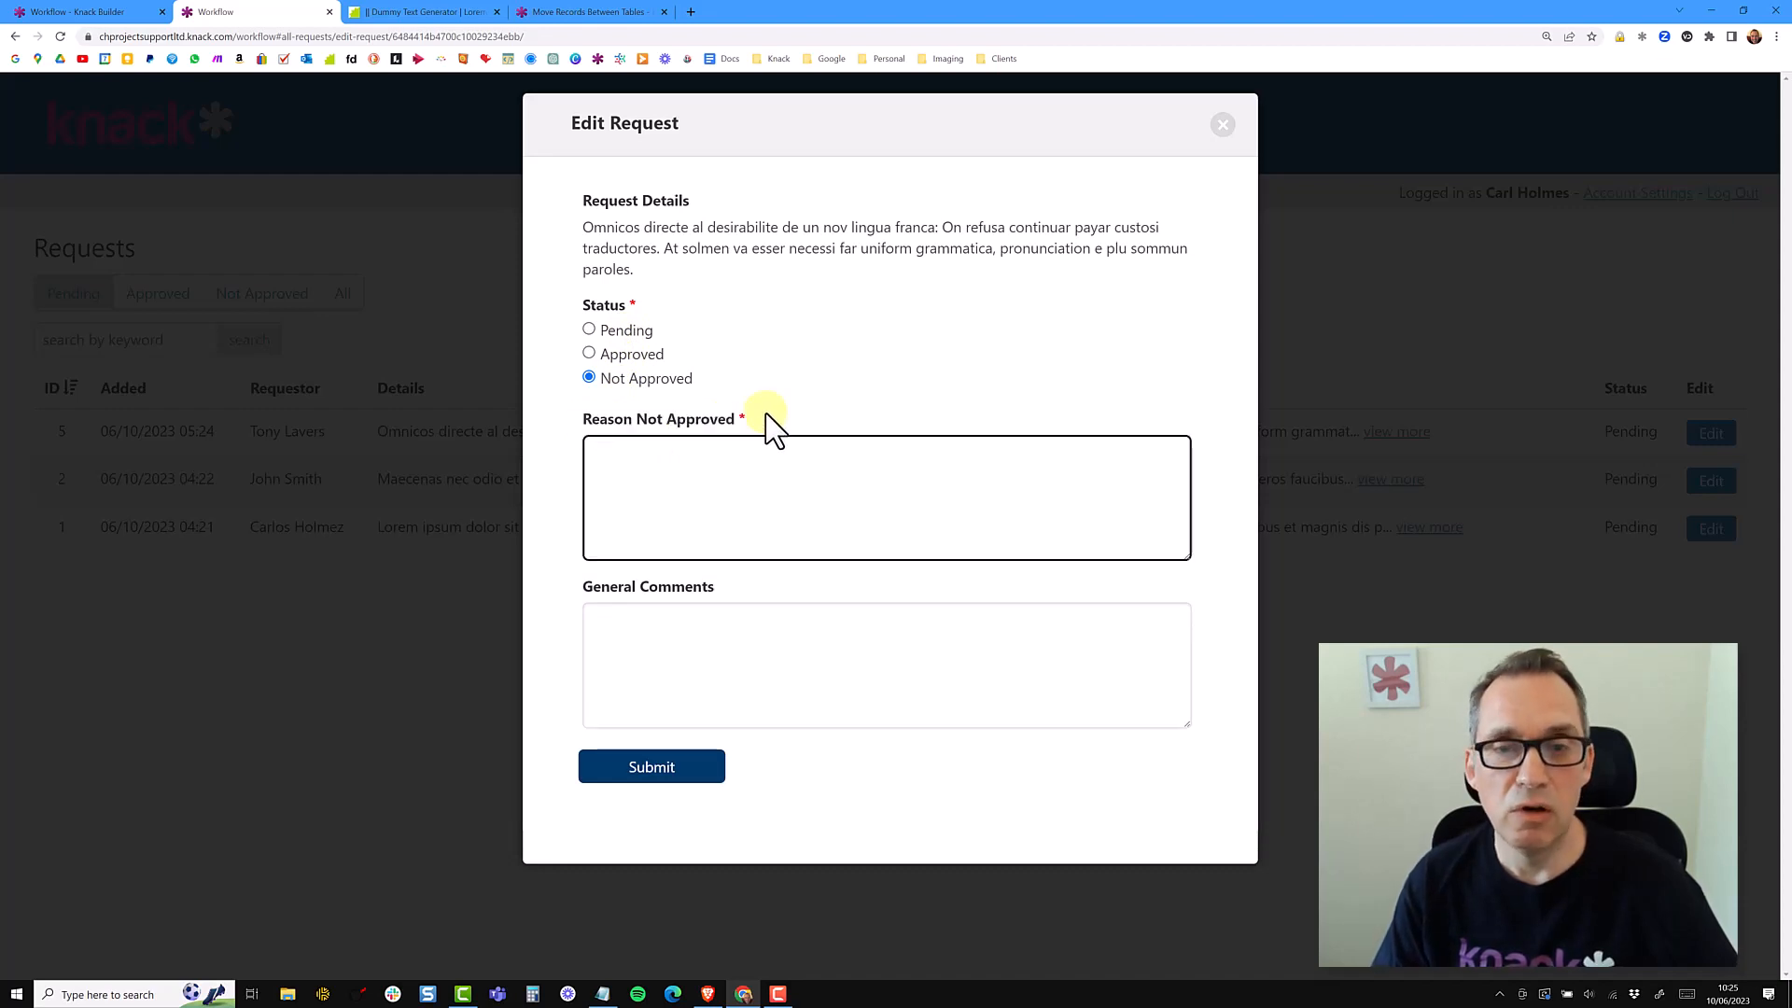
# Set the request's status to Approved, leave General Comments empty and submit the form
pyautogui.click(620, 362)
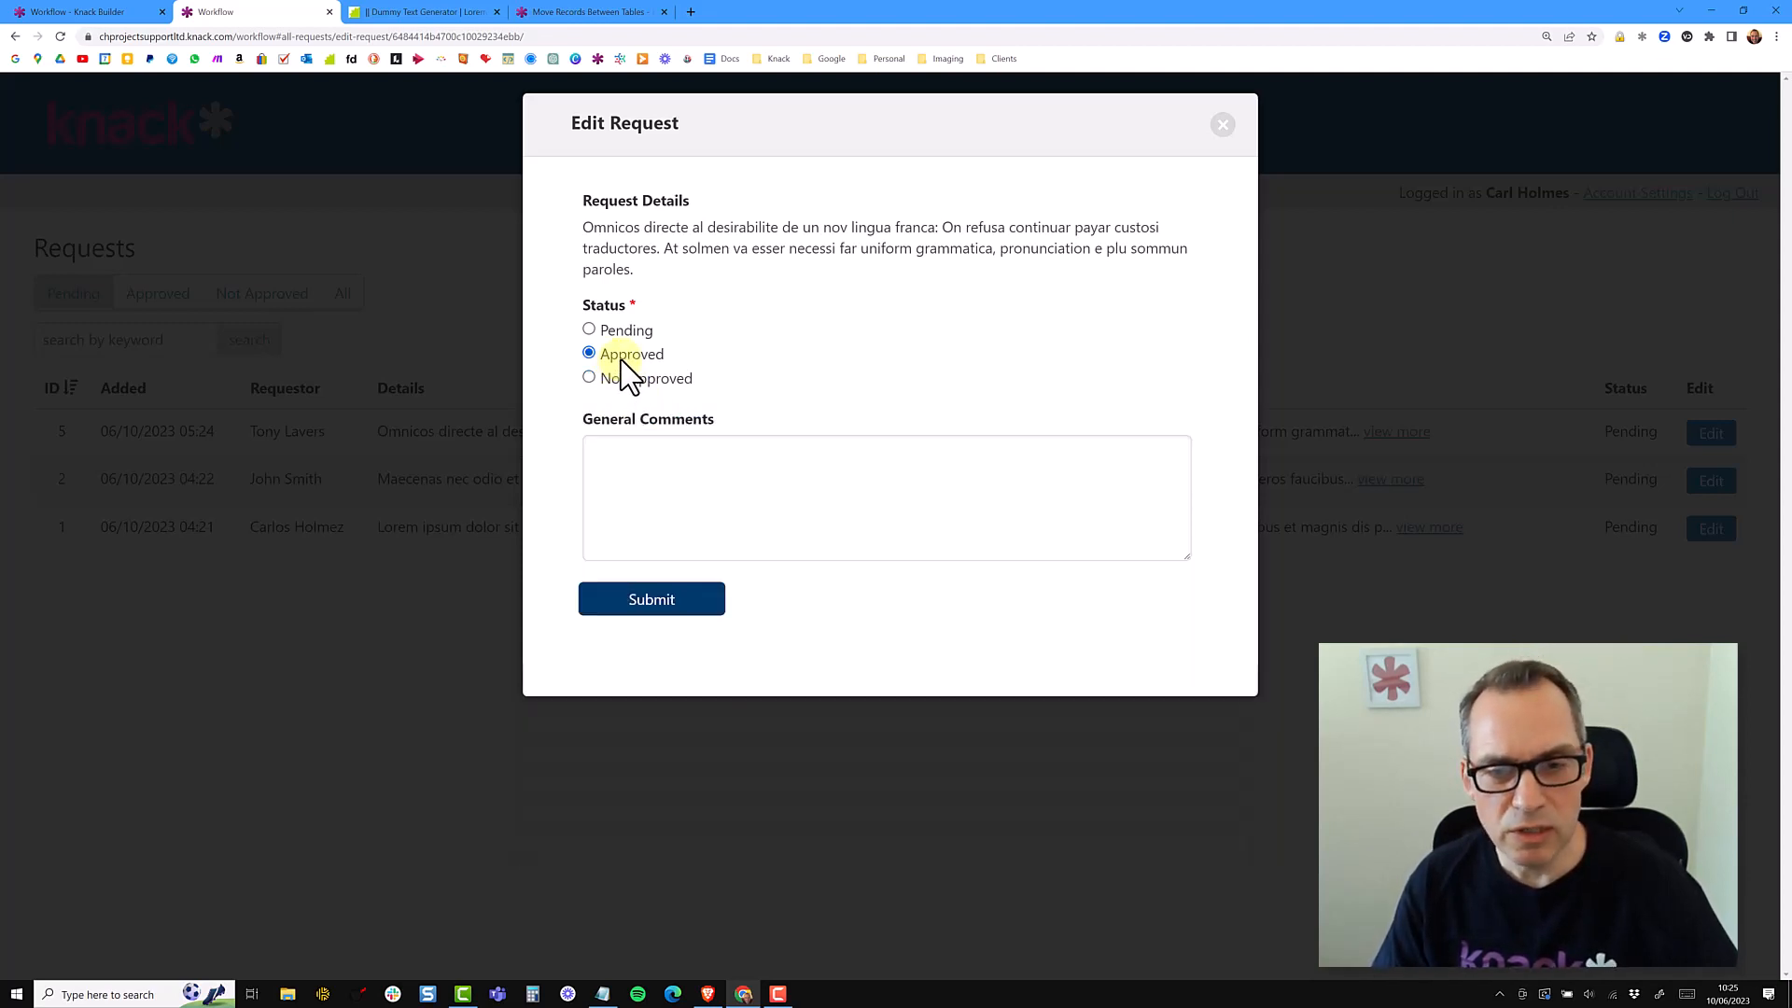
pyautogui.moveTo(588, 420); pyautogui.dragTo(687, 418)
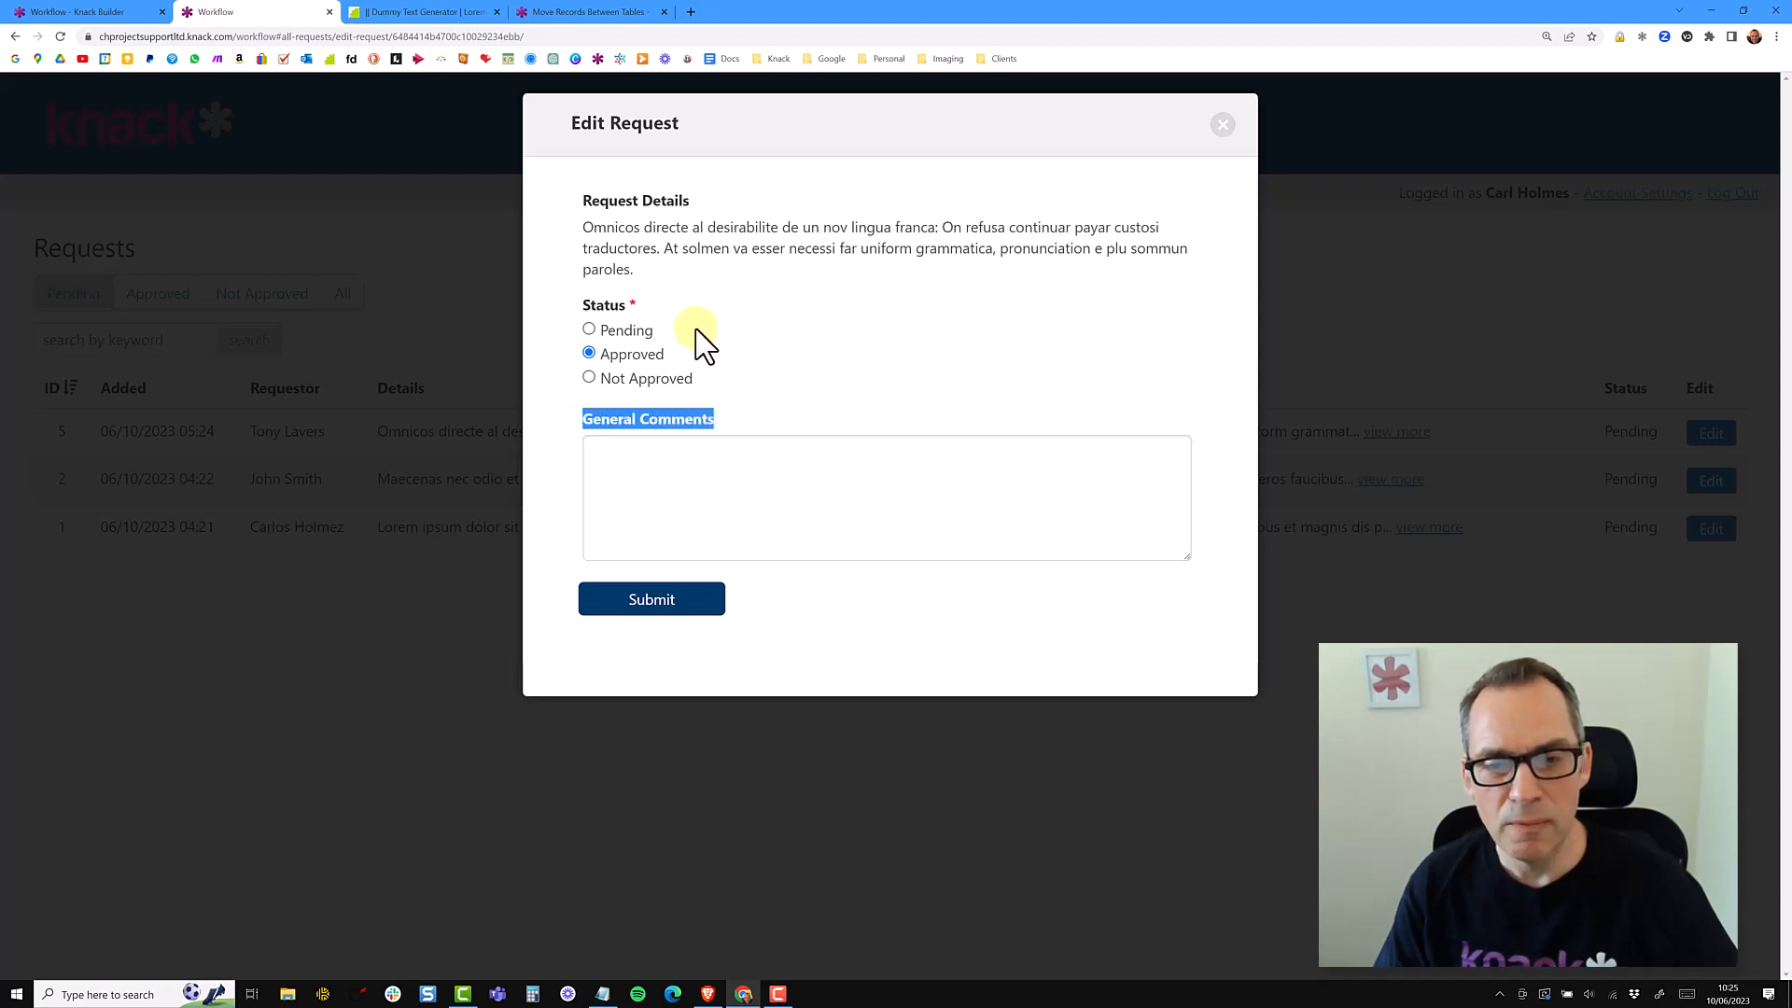
pyautogui.click(660, 346)
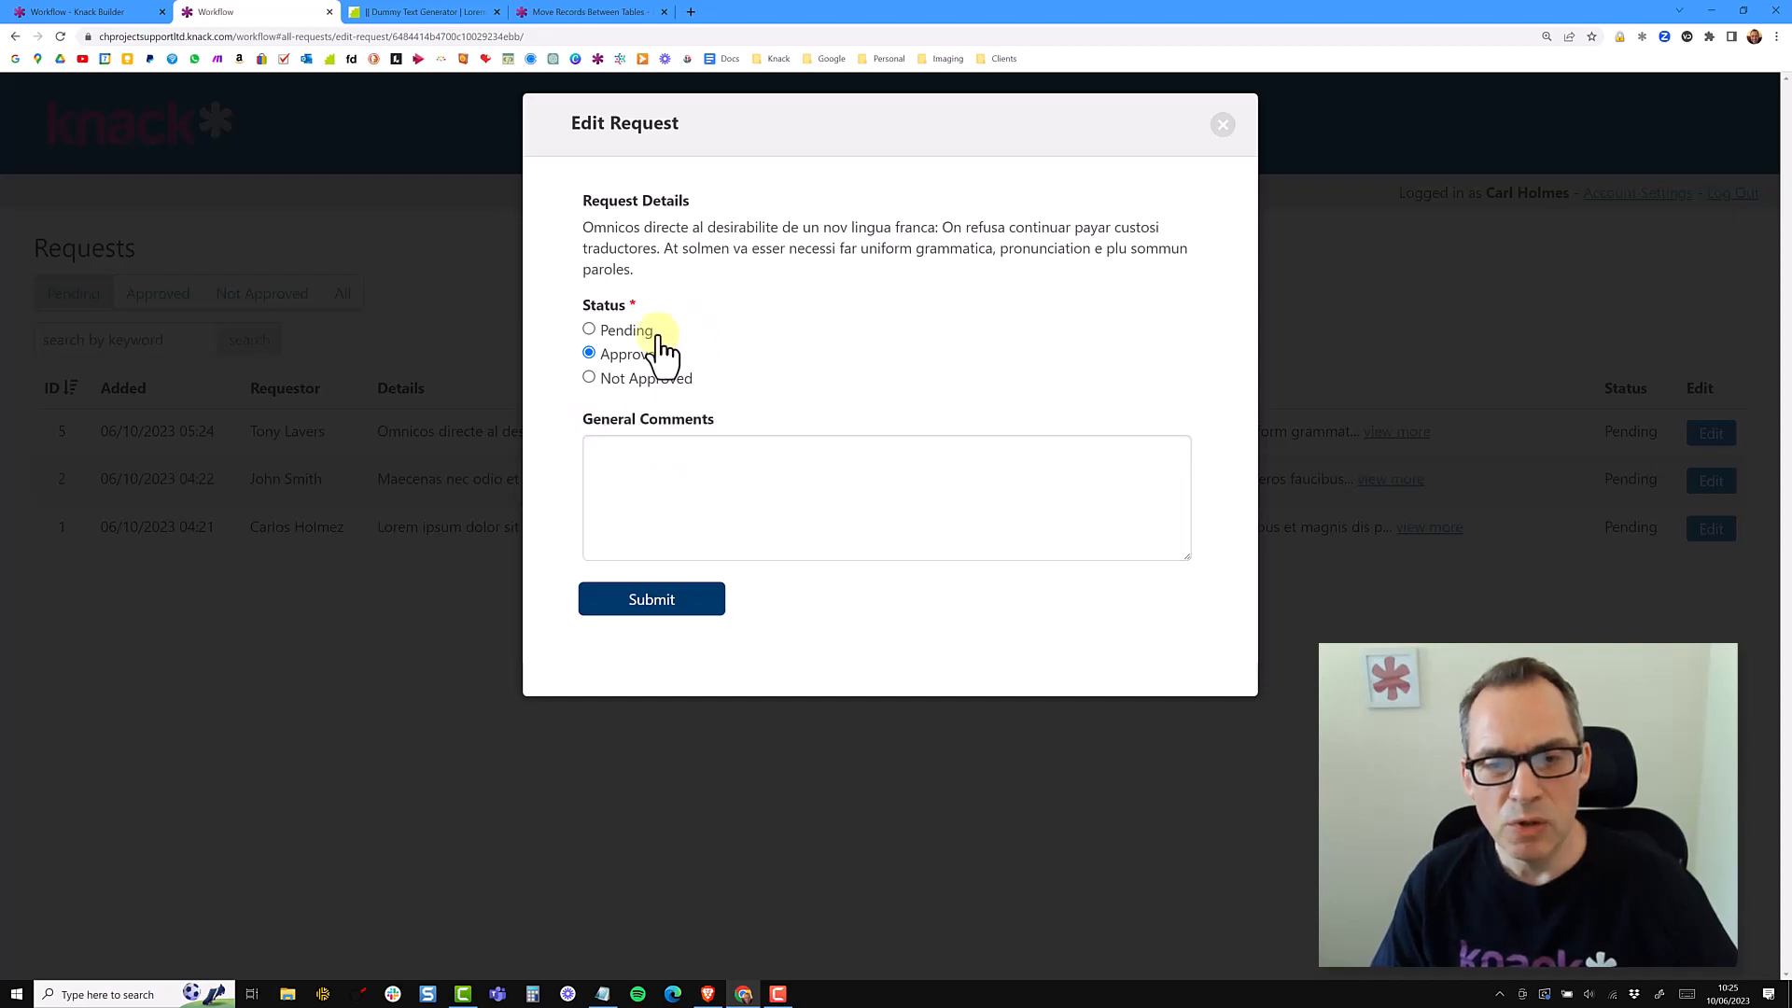
pyautogui.click(631, 605)
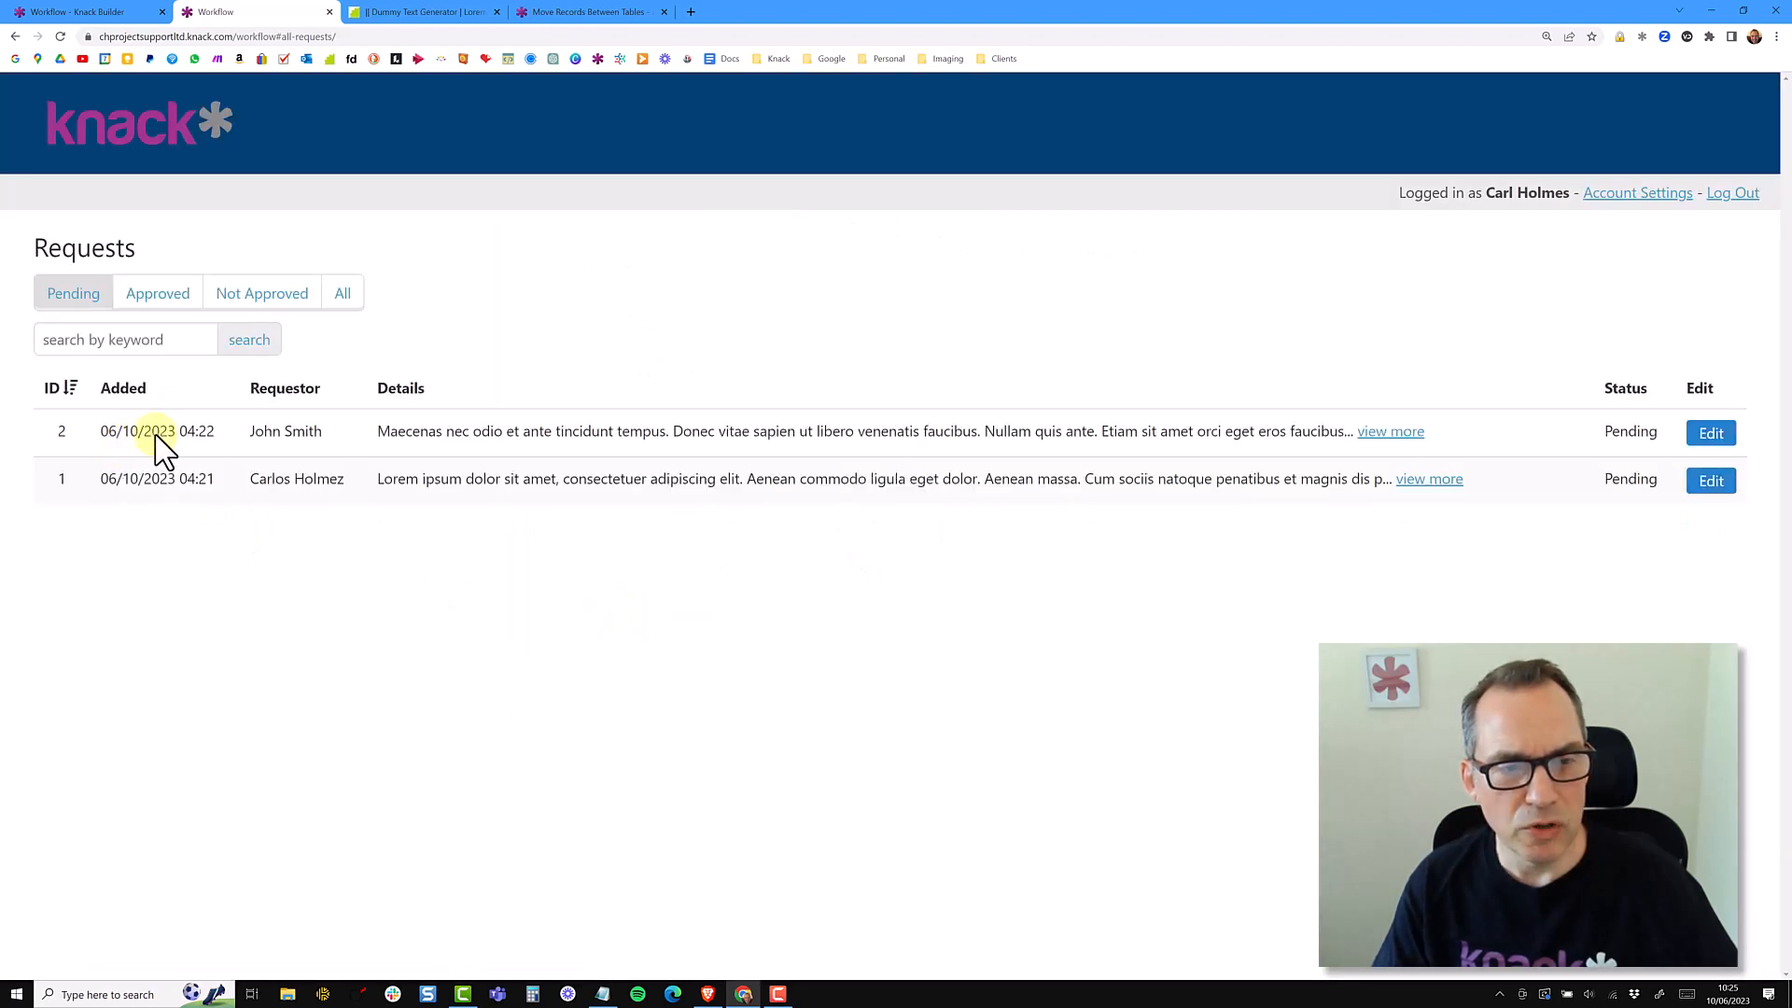
# Check request 5 in the Approved list on the admin page and in the public page's list of requests
pyautogui.click(151, 301)
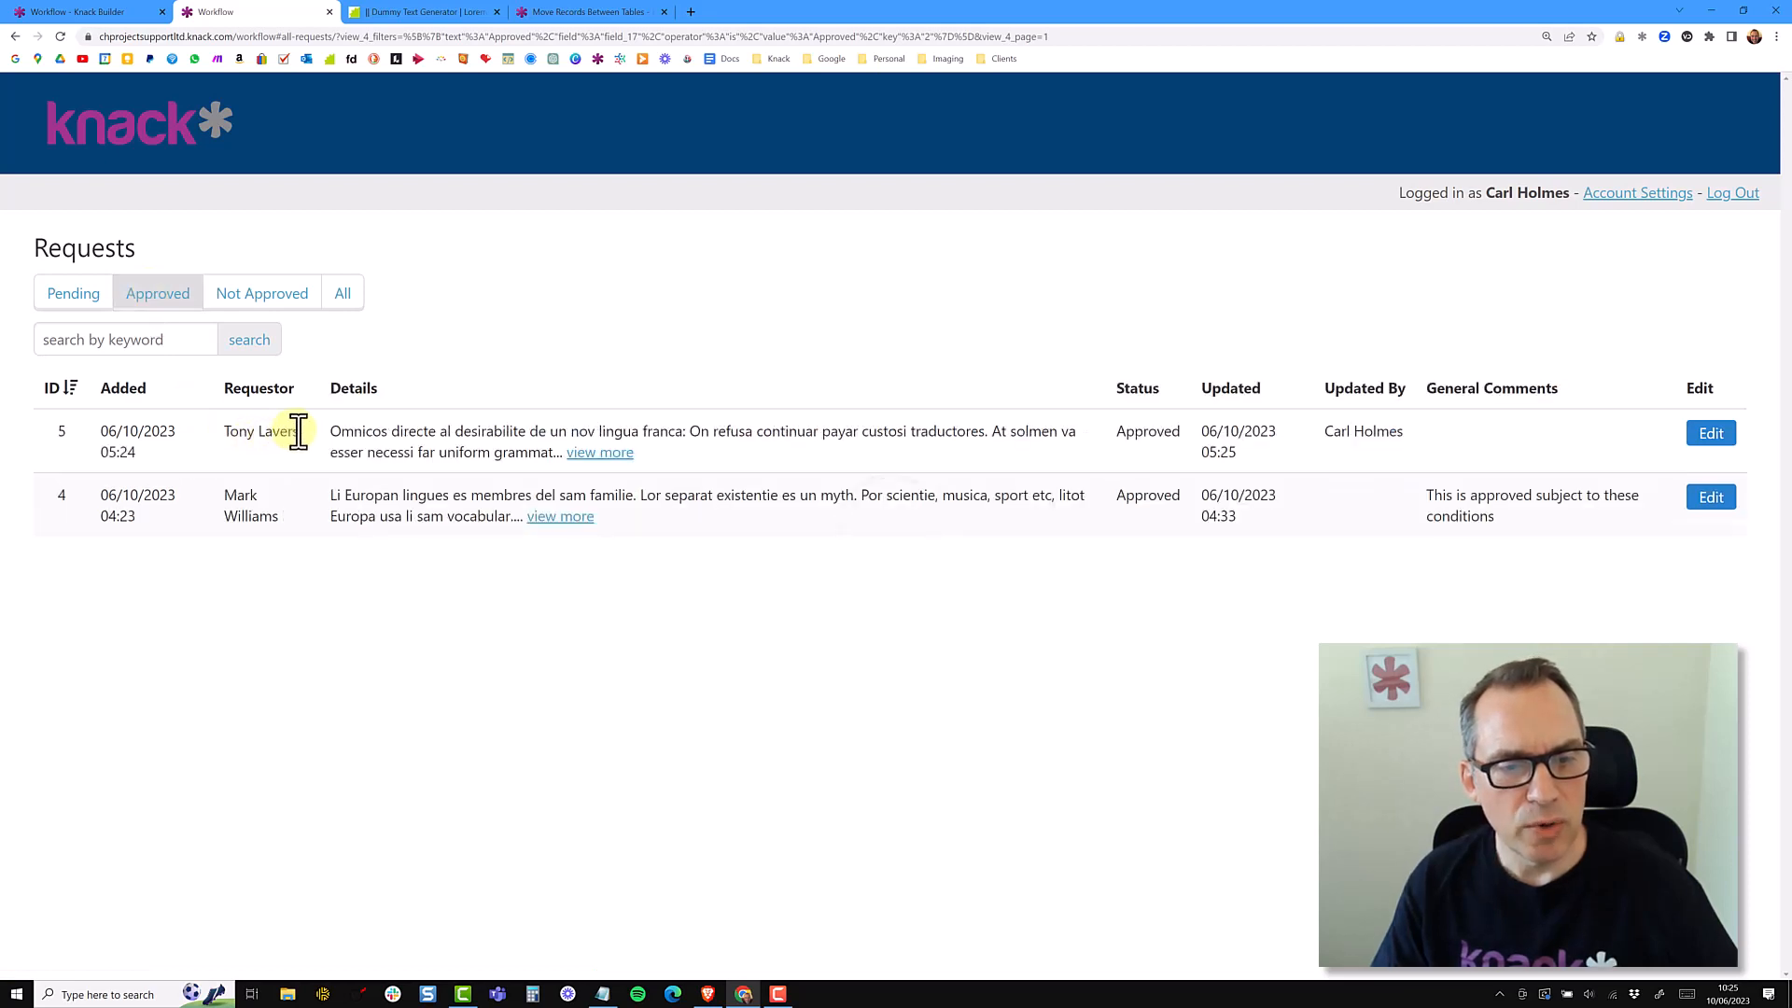
pyautogui.moveTo(295, 432); pyautogui.dragTo(222, 432)
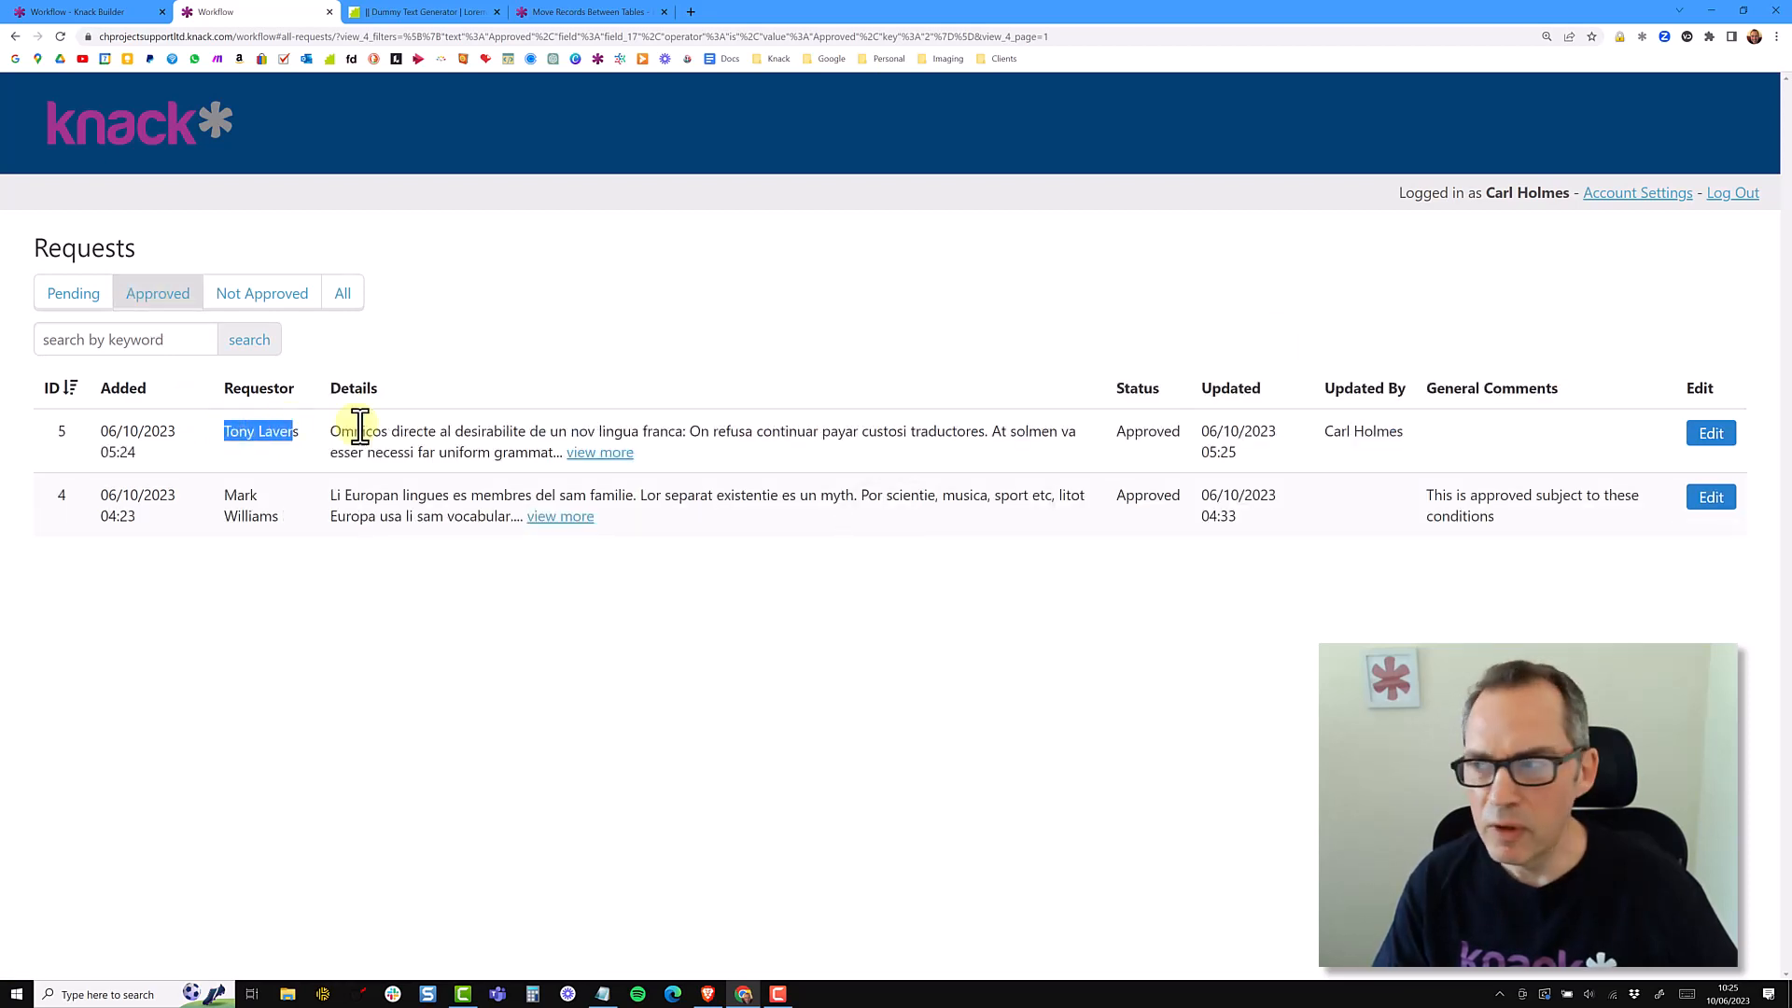
pyautogui.moveTo(1791, 65); pyautogui.dragTo(420, 2)
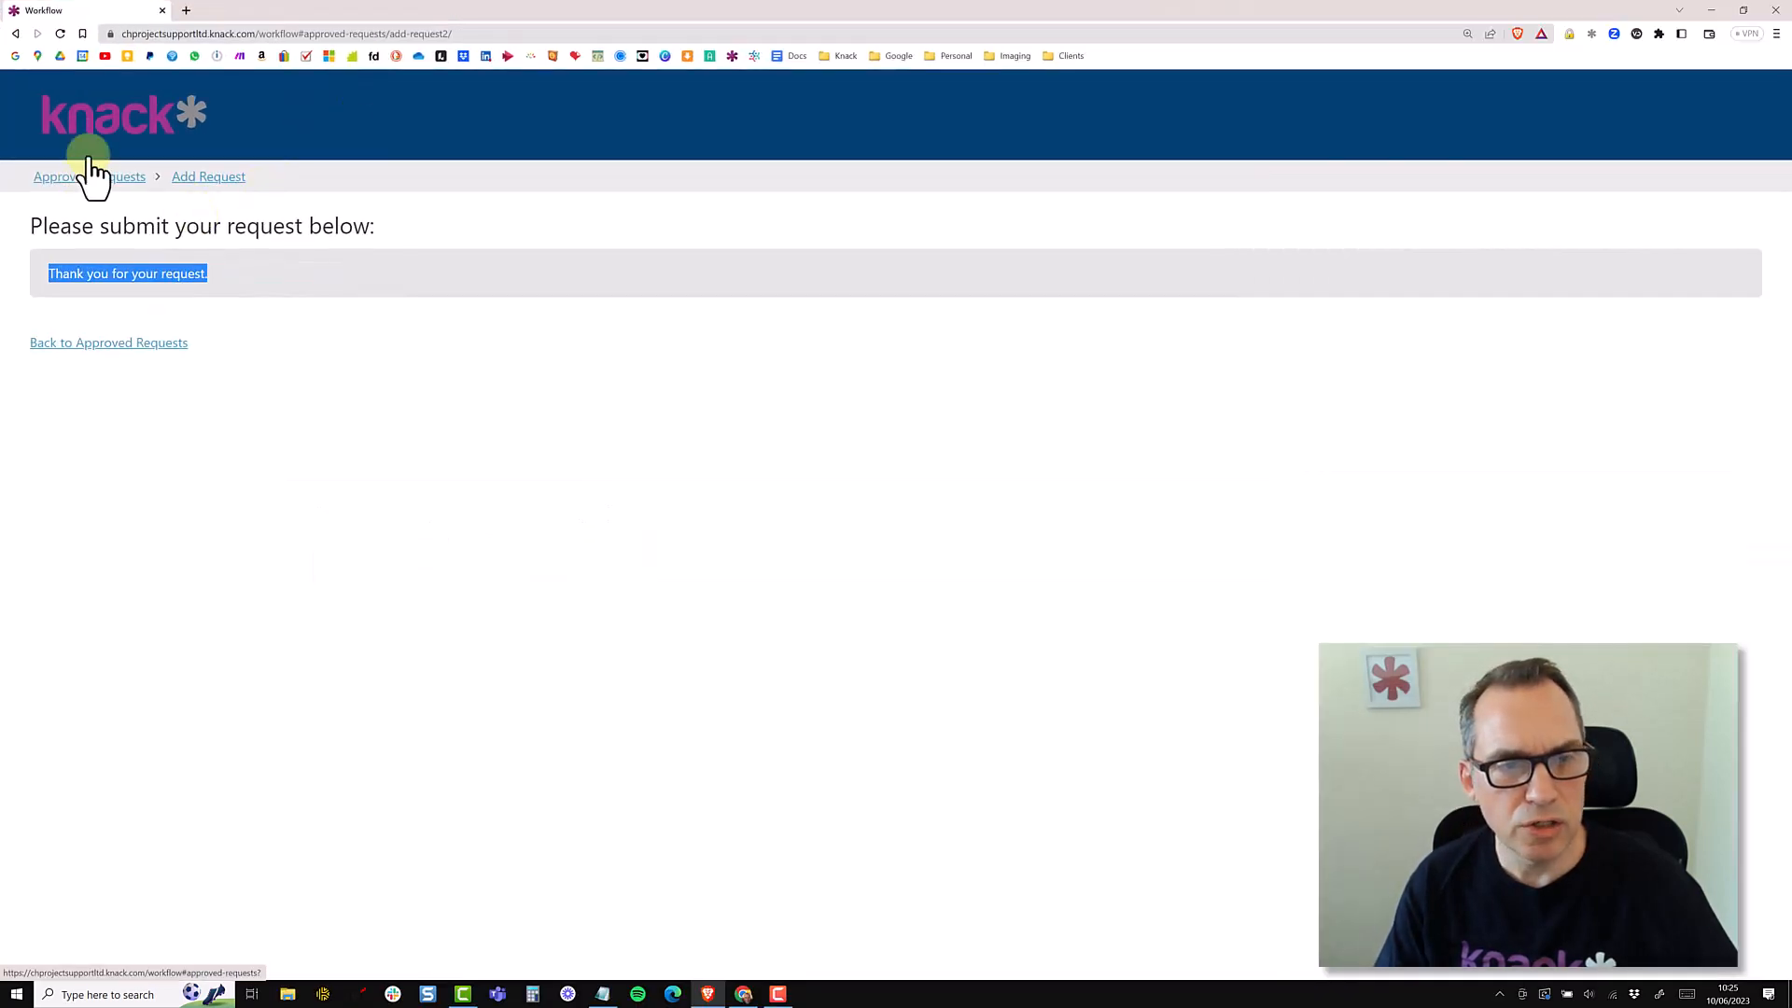
pyautogui.click(100, 127)
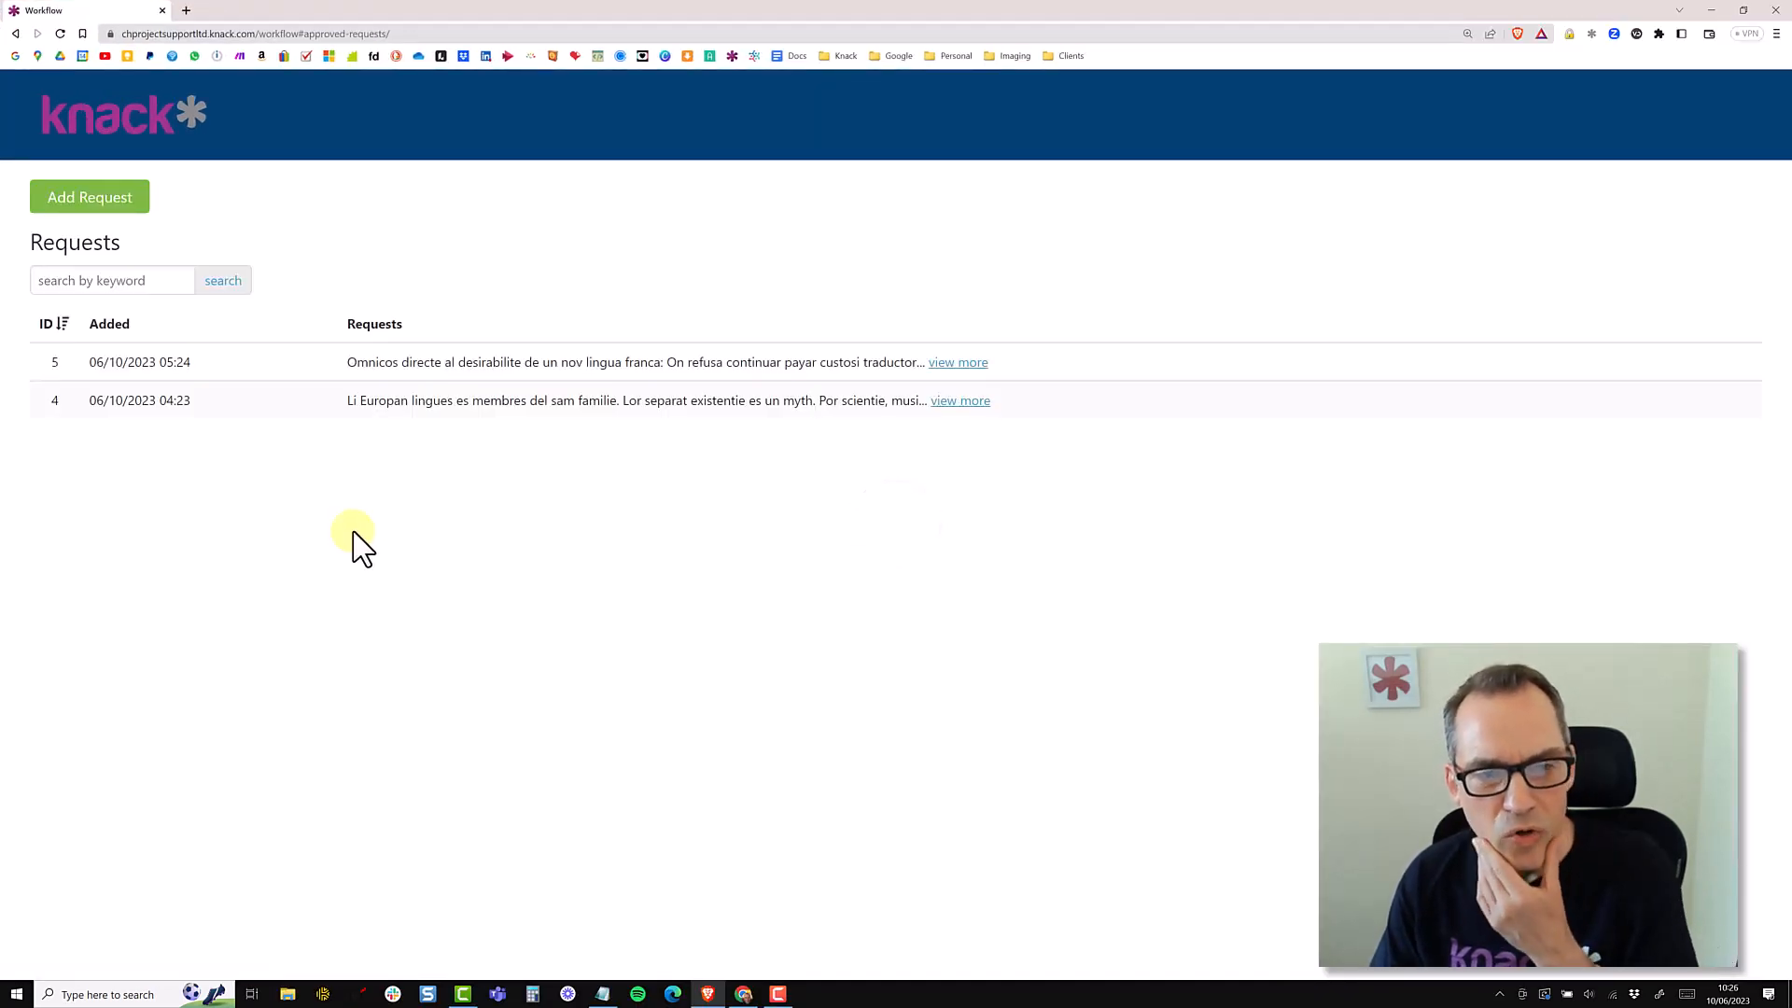
pyautogui.moveTo(57, 362); pyautogui.dragTo(452, 360)
pyautogui.click(357, 371)
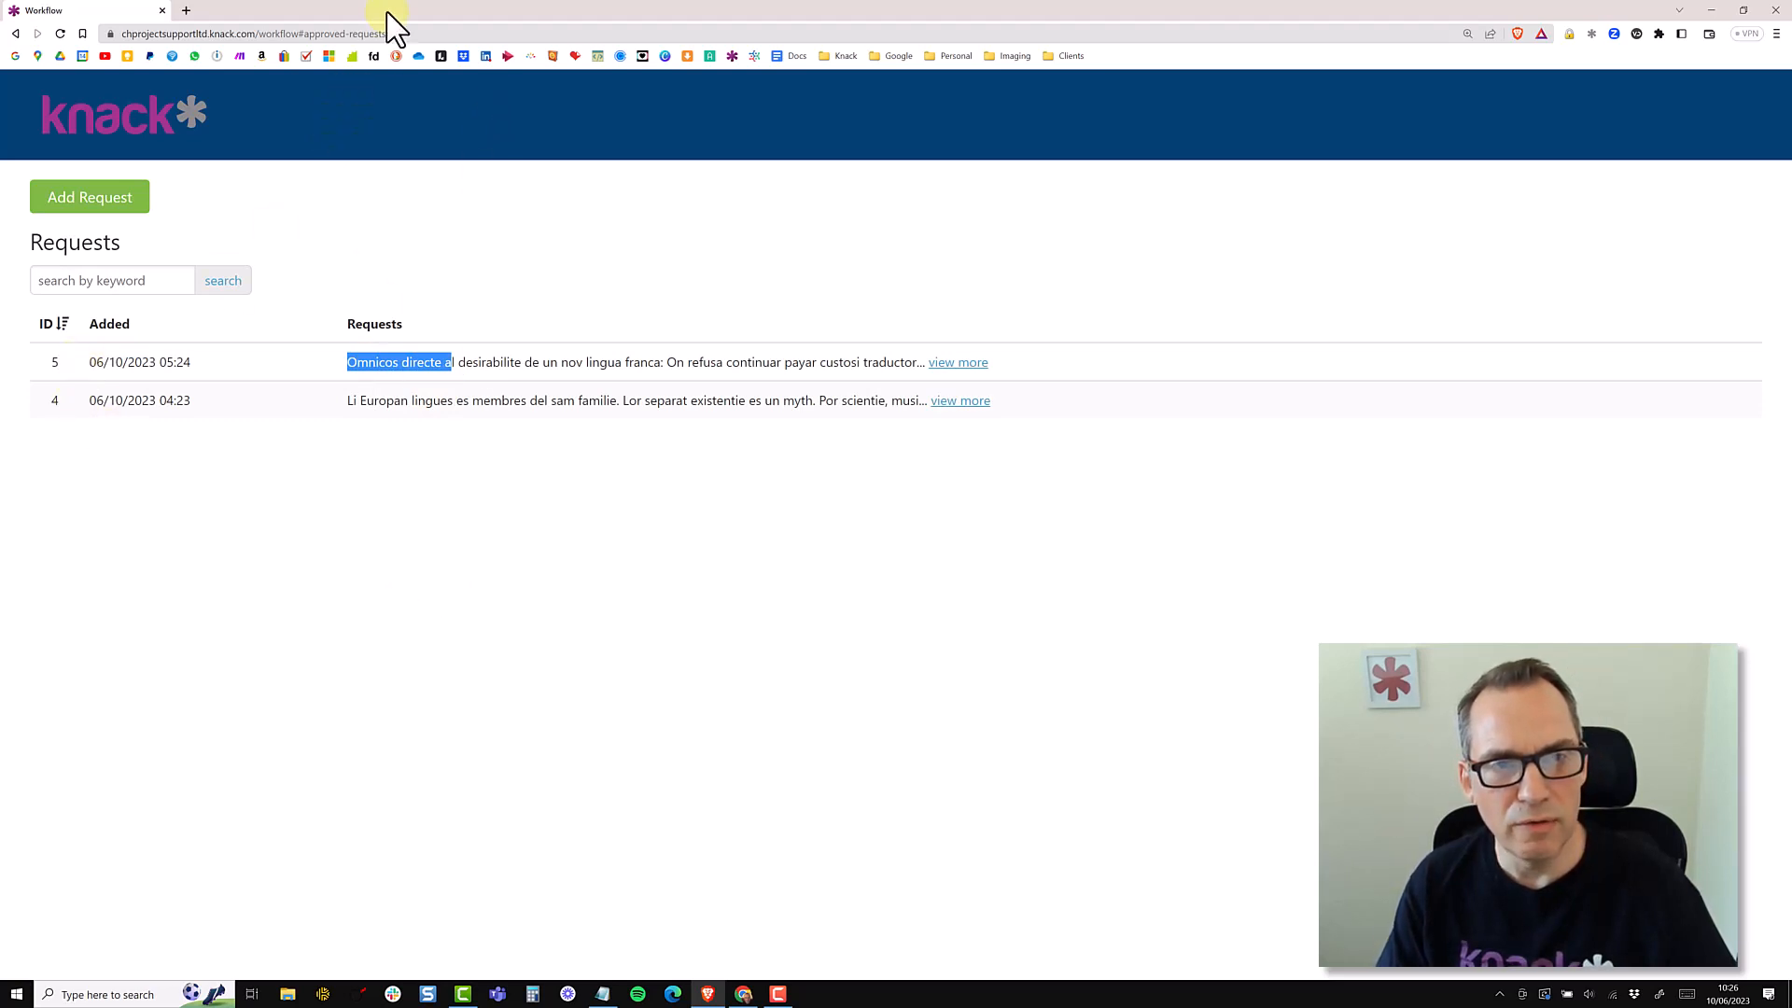
# Return to the admin requests page and view the Pending, Approved, Not Approved and All lists in turn
pyautogui.moveTo(386, 11); pyautogui.dragTo(1791, 378)
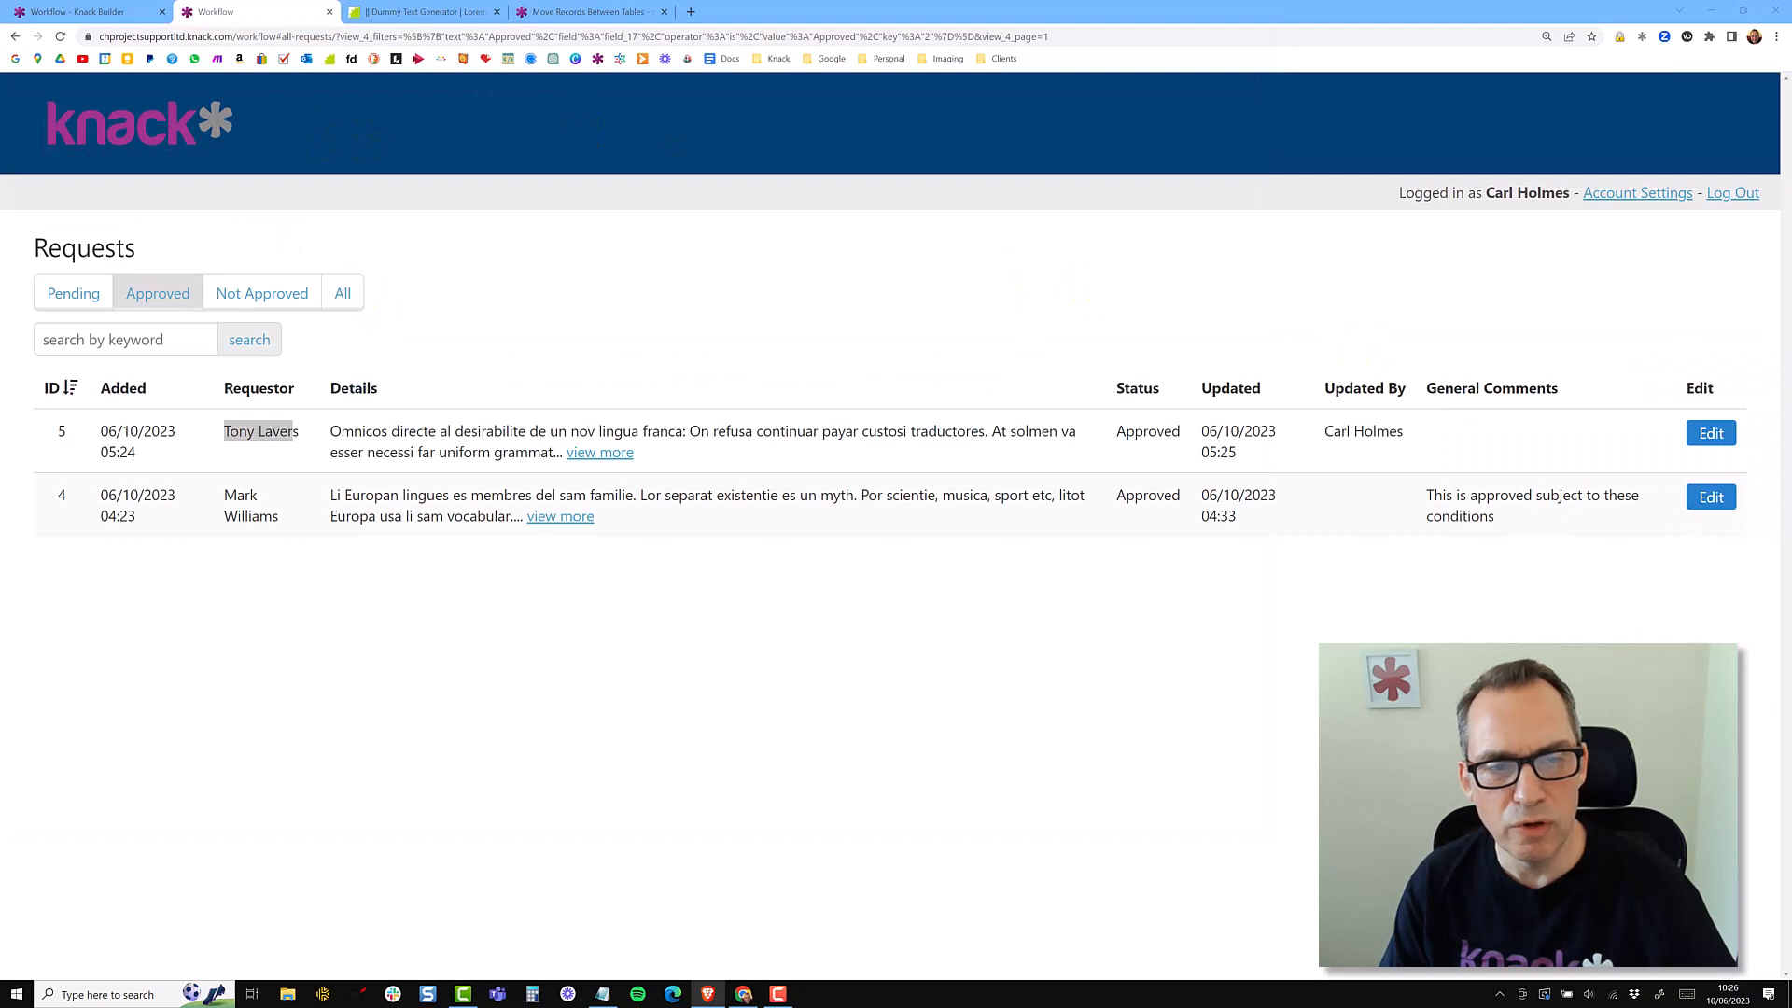
pyautogui.click(67, 296)
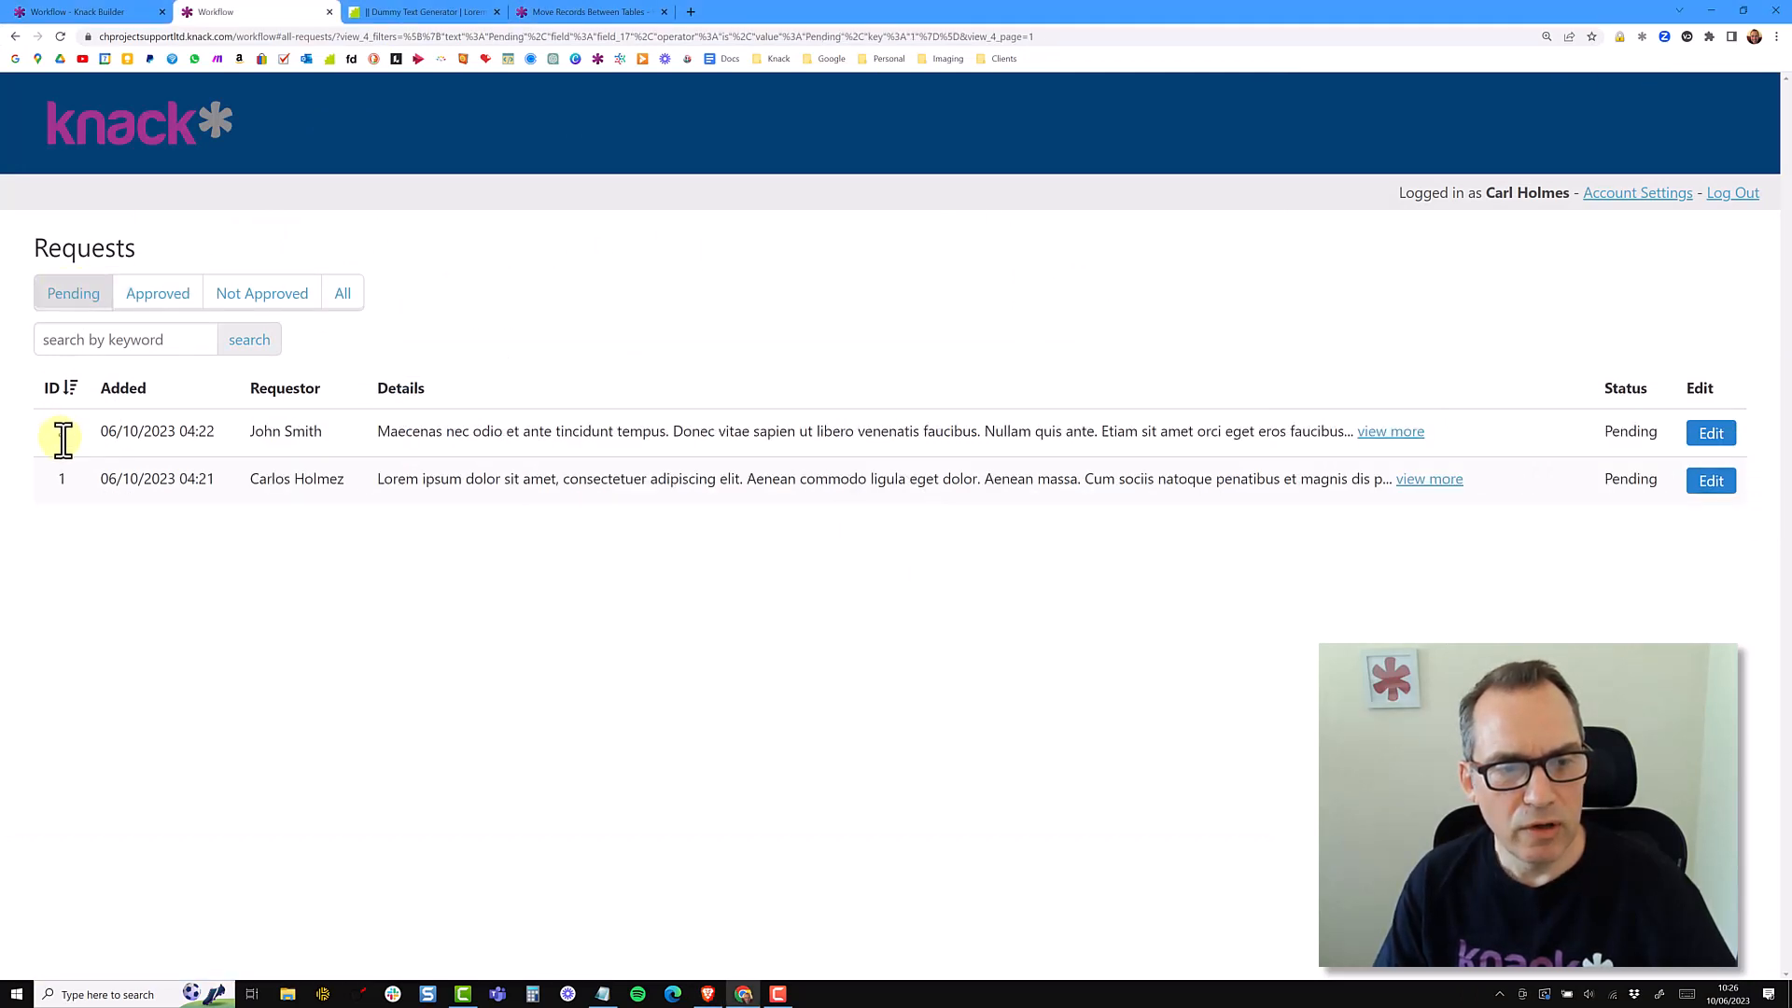
pyautogui.click(175, 299)
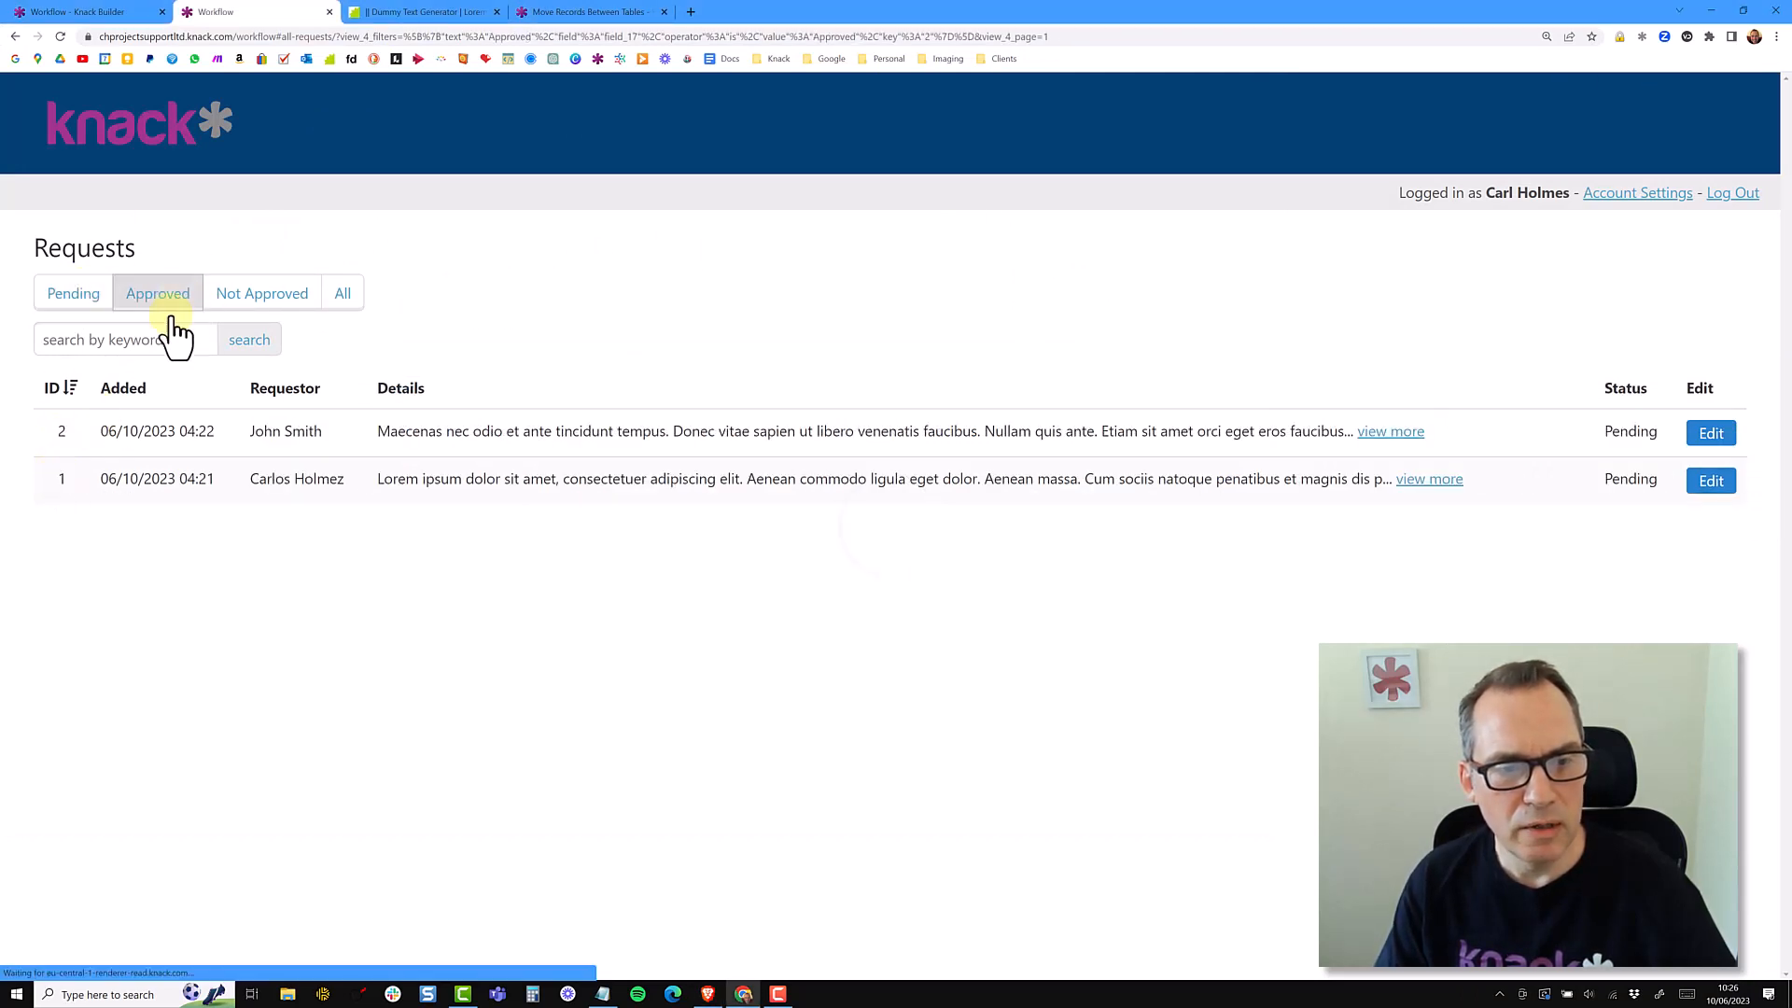
pyautogui.click(248, 293)
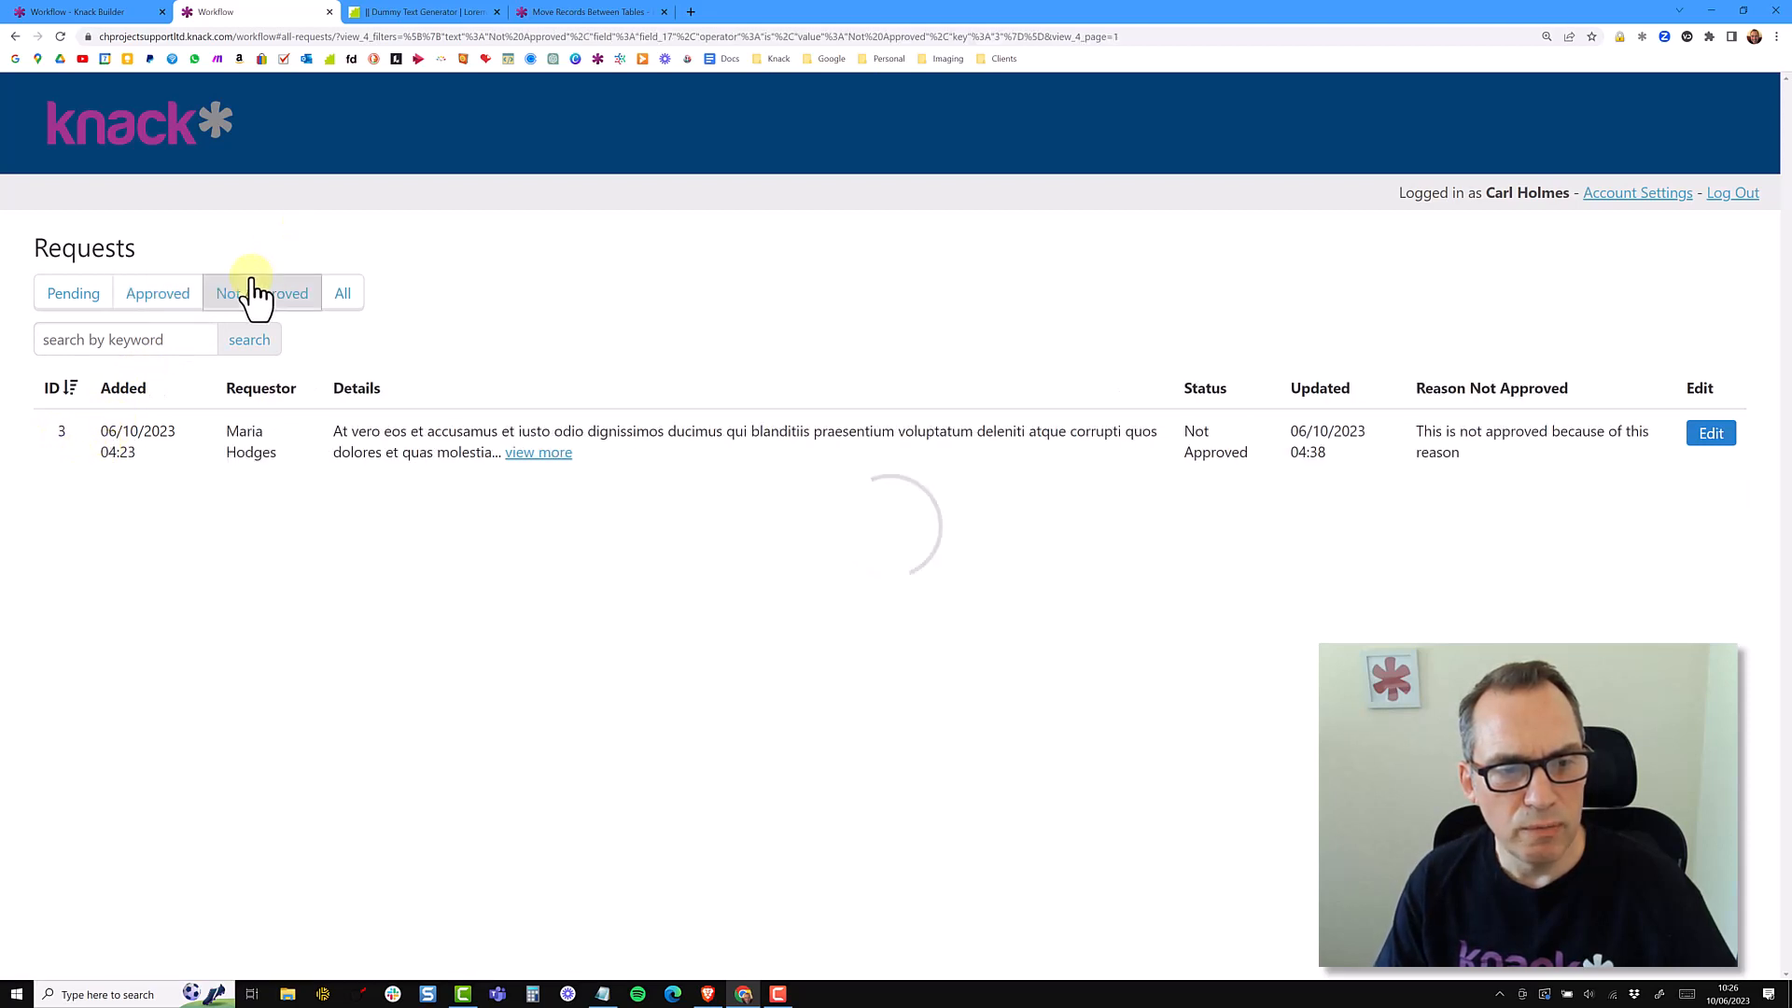
pyautogui.click(345, 297)
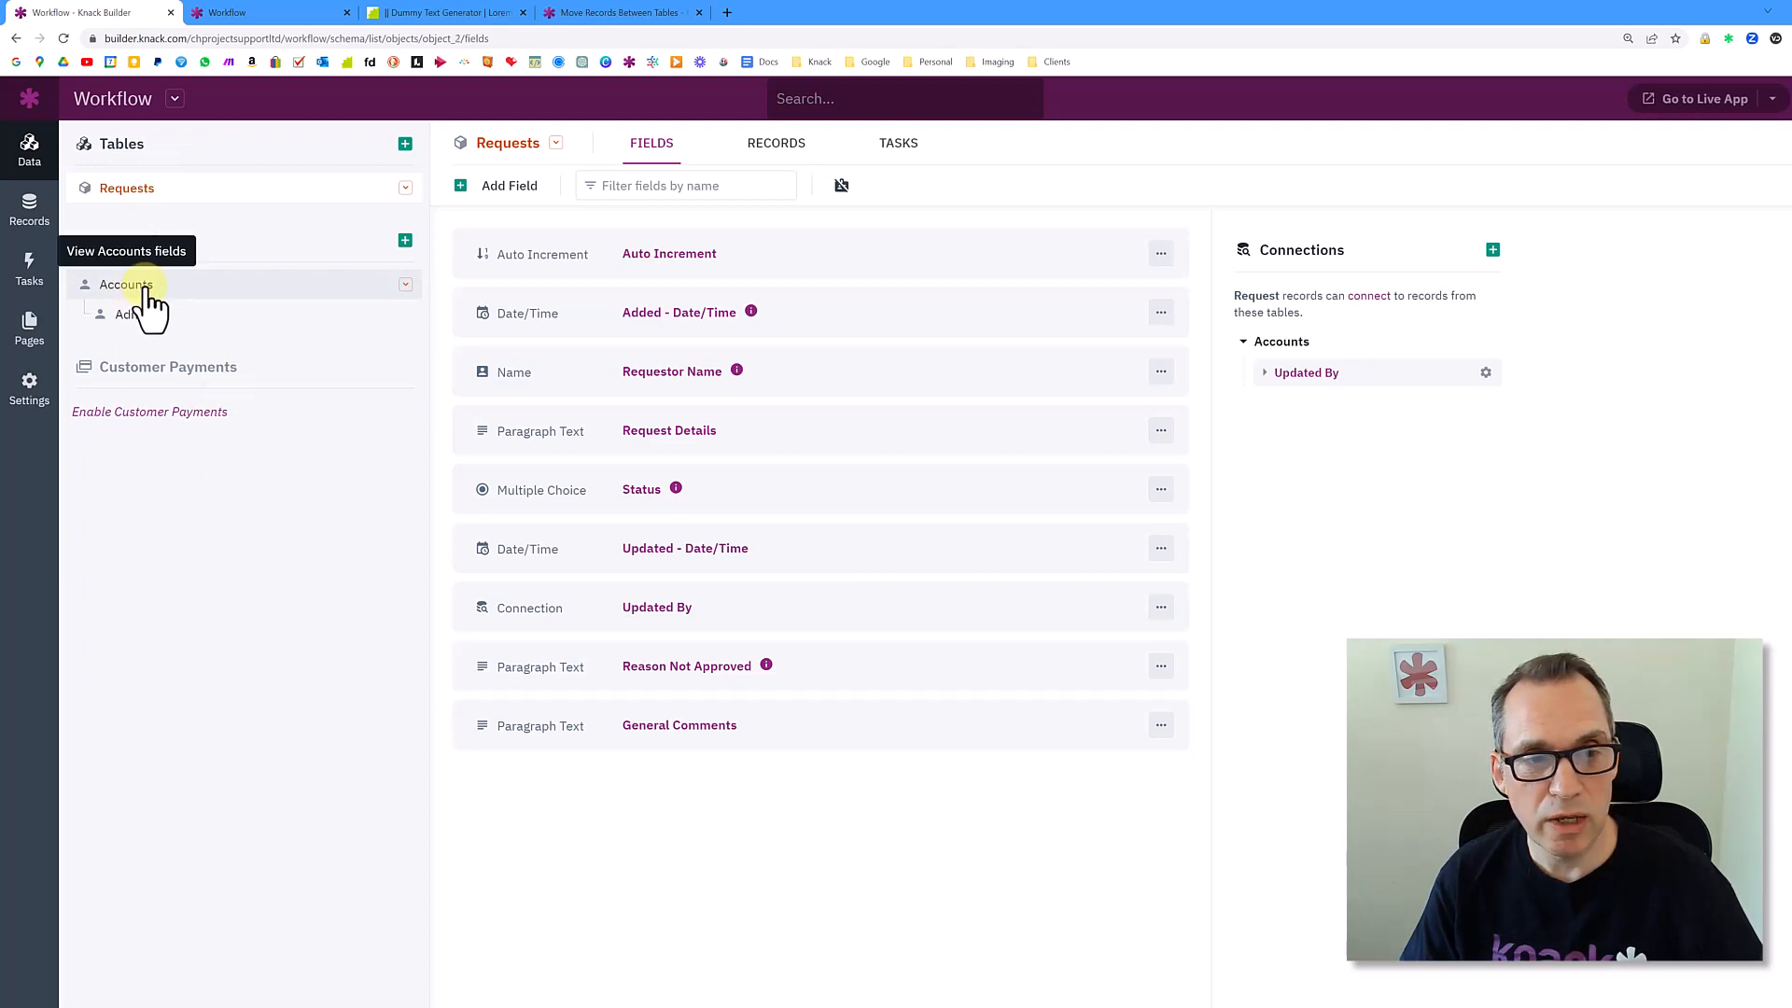
# In the Knack Builder, view the Accounts and Admin user roles, and open the Admin role's records
pyautogui.click(145, 285)
pyautogui.click(136, 317)
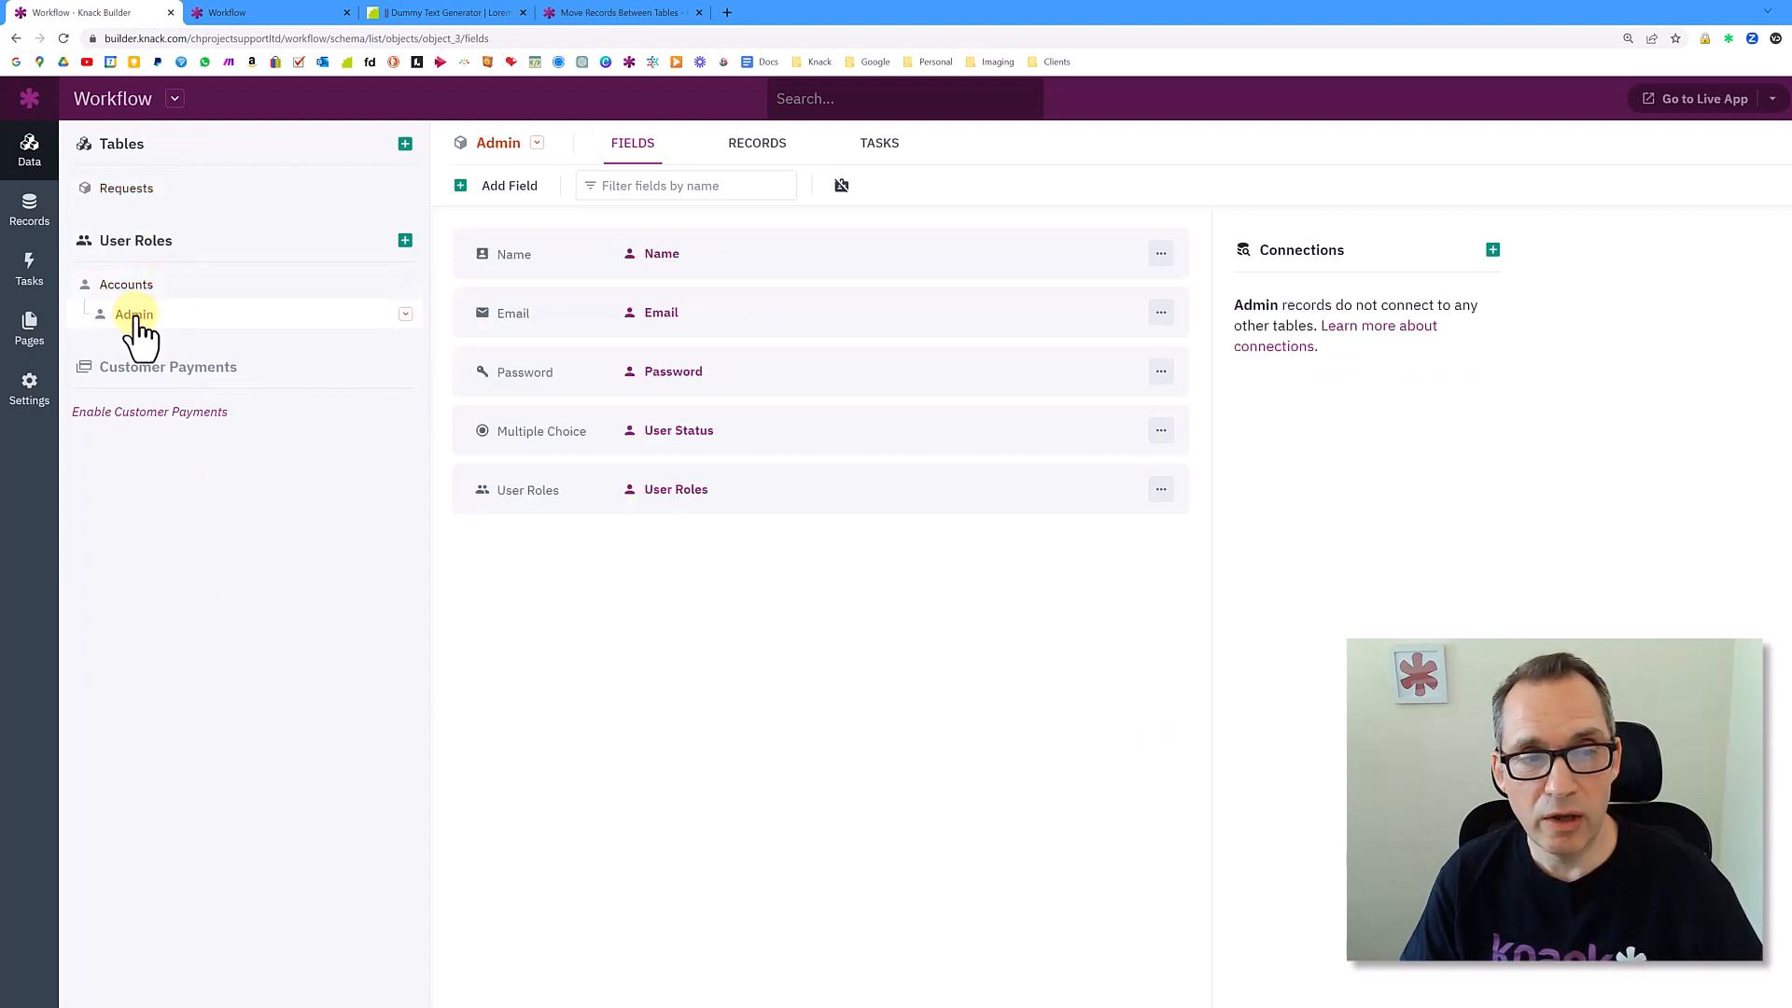
pyautogui.click(782, 152)
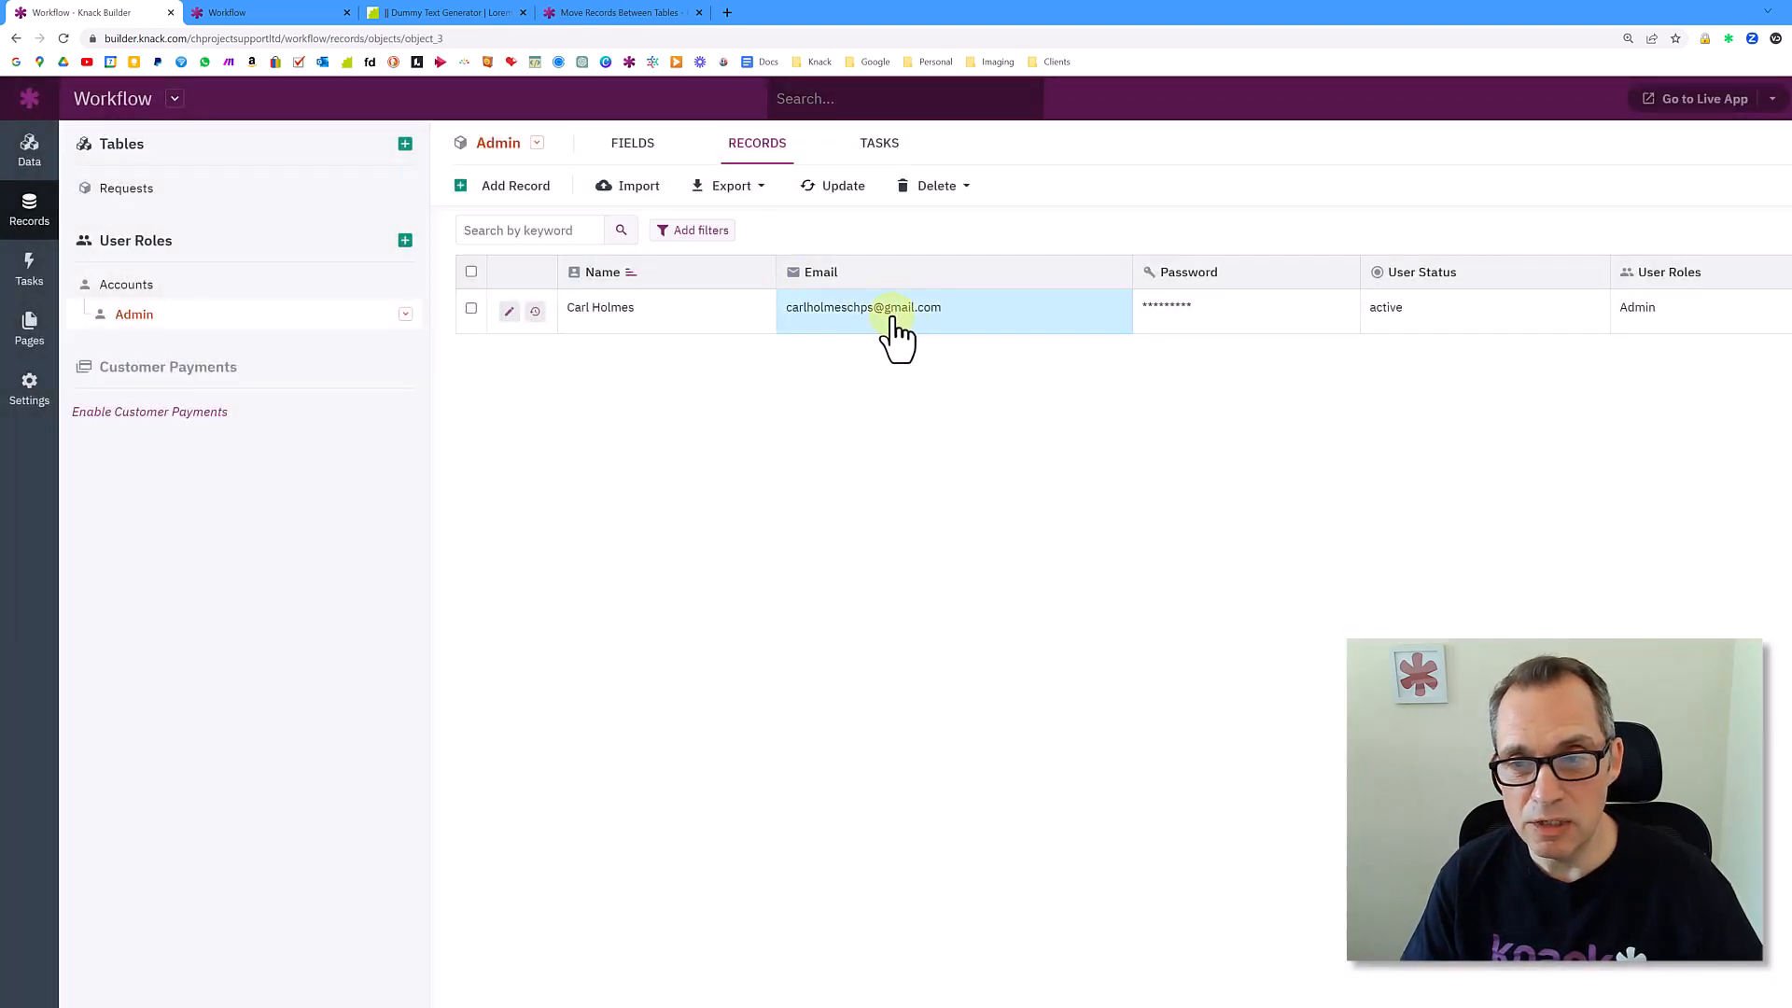
# Open the Requests table's fields and review the settings of the Added - Date/Time field
pyautogui.click(127, 190)
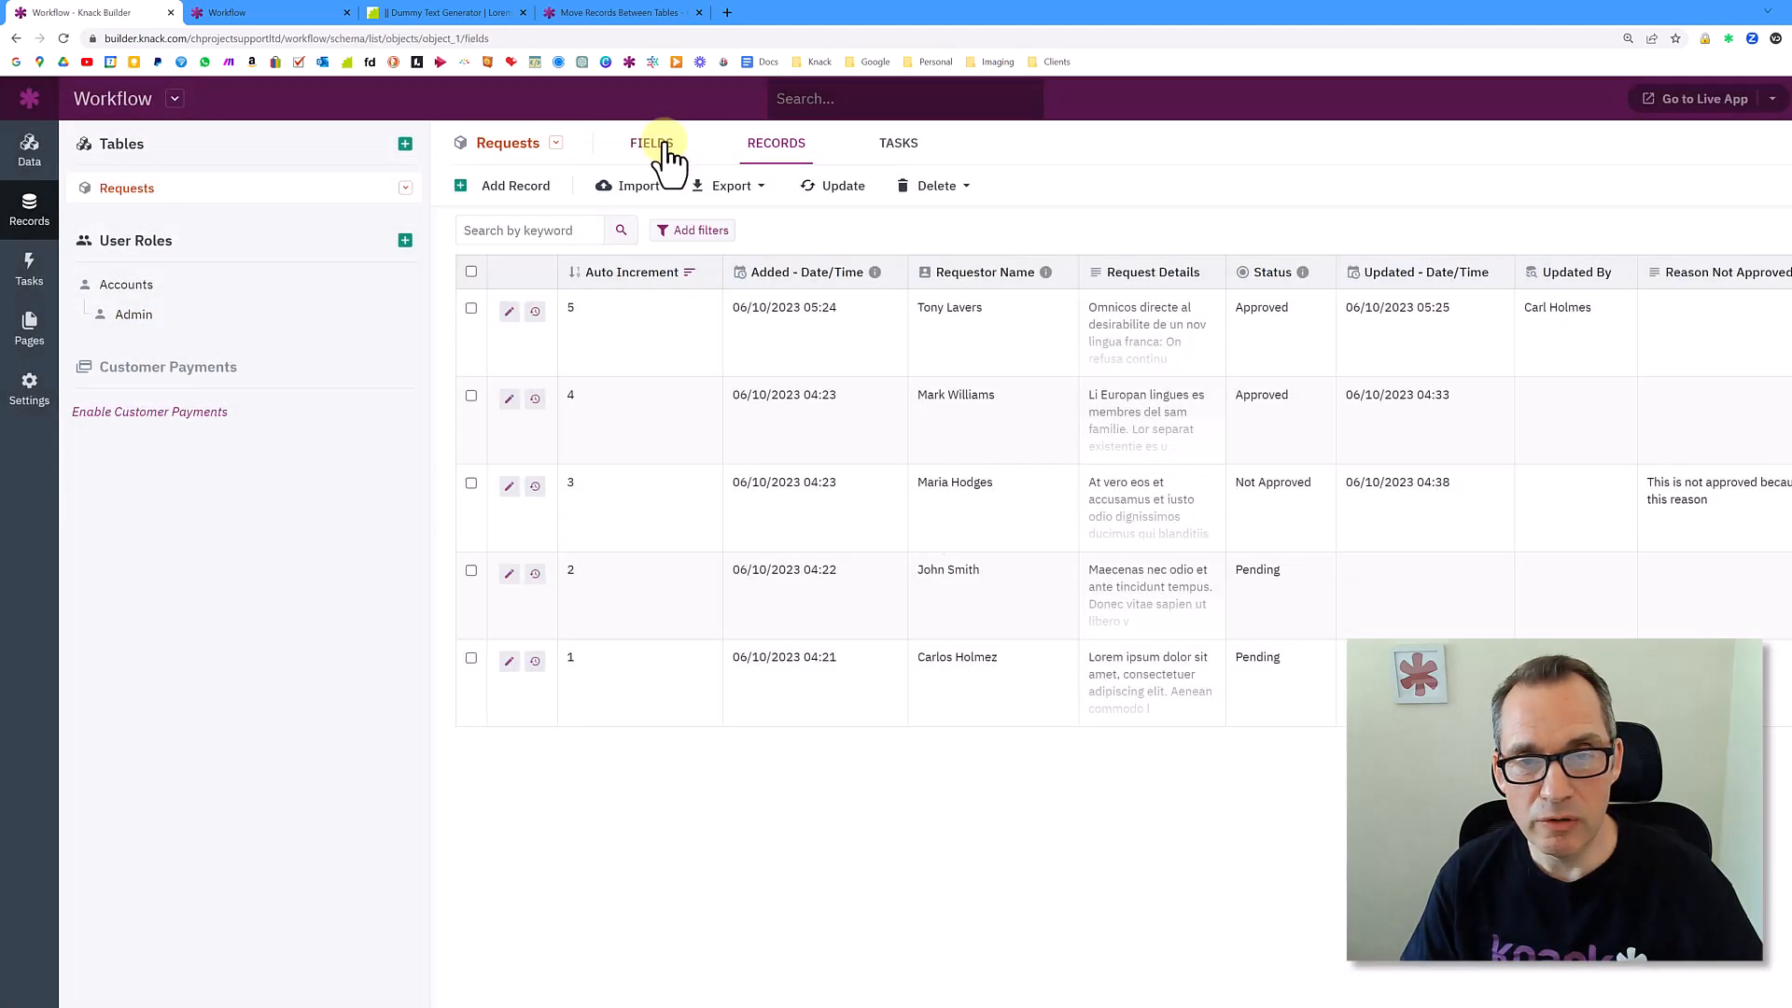
pyautogui.click(664, 152)
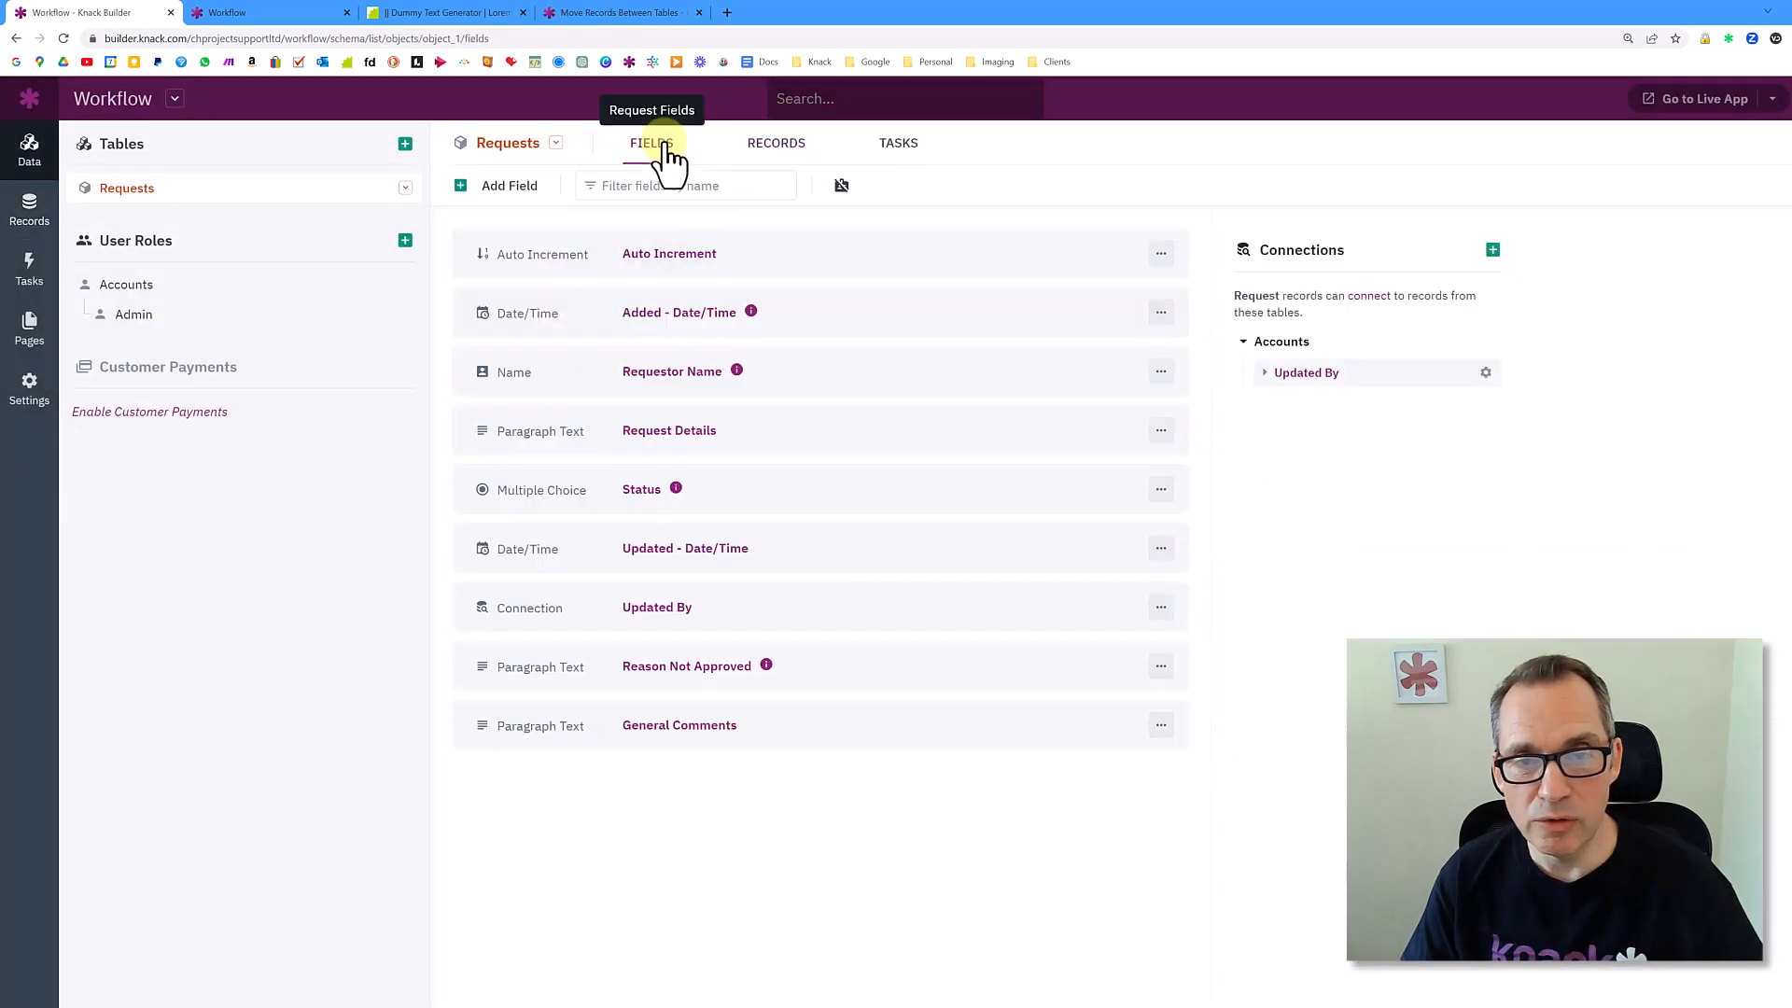
pyautogui.click(678, 317)
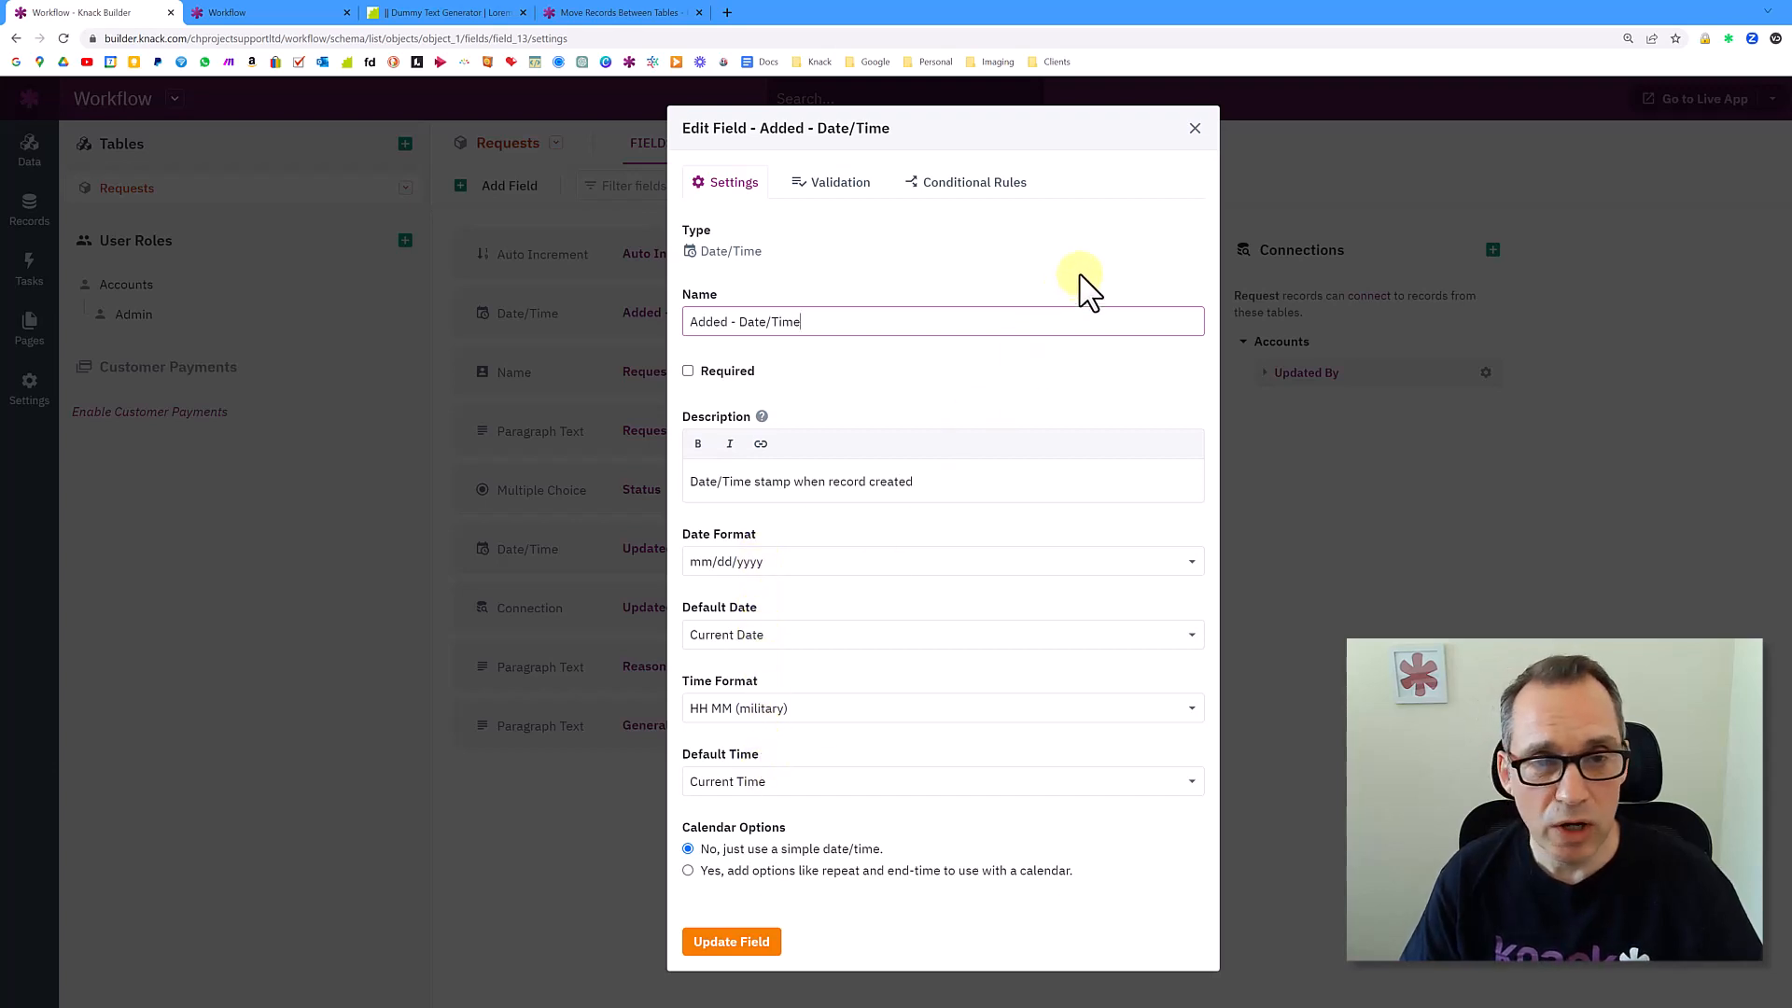
pyautogui.click(1194, 128)
# Review the Required setting on the Requestor Name and Request Details fields, leaving both unchanged
pyautogui.click(692, 378)
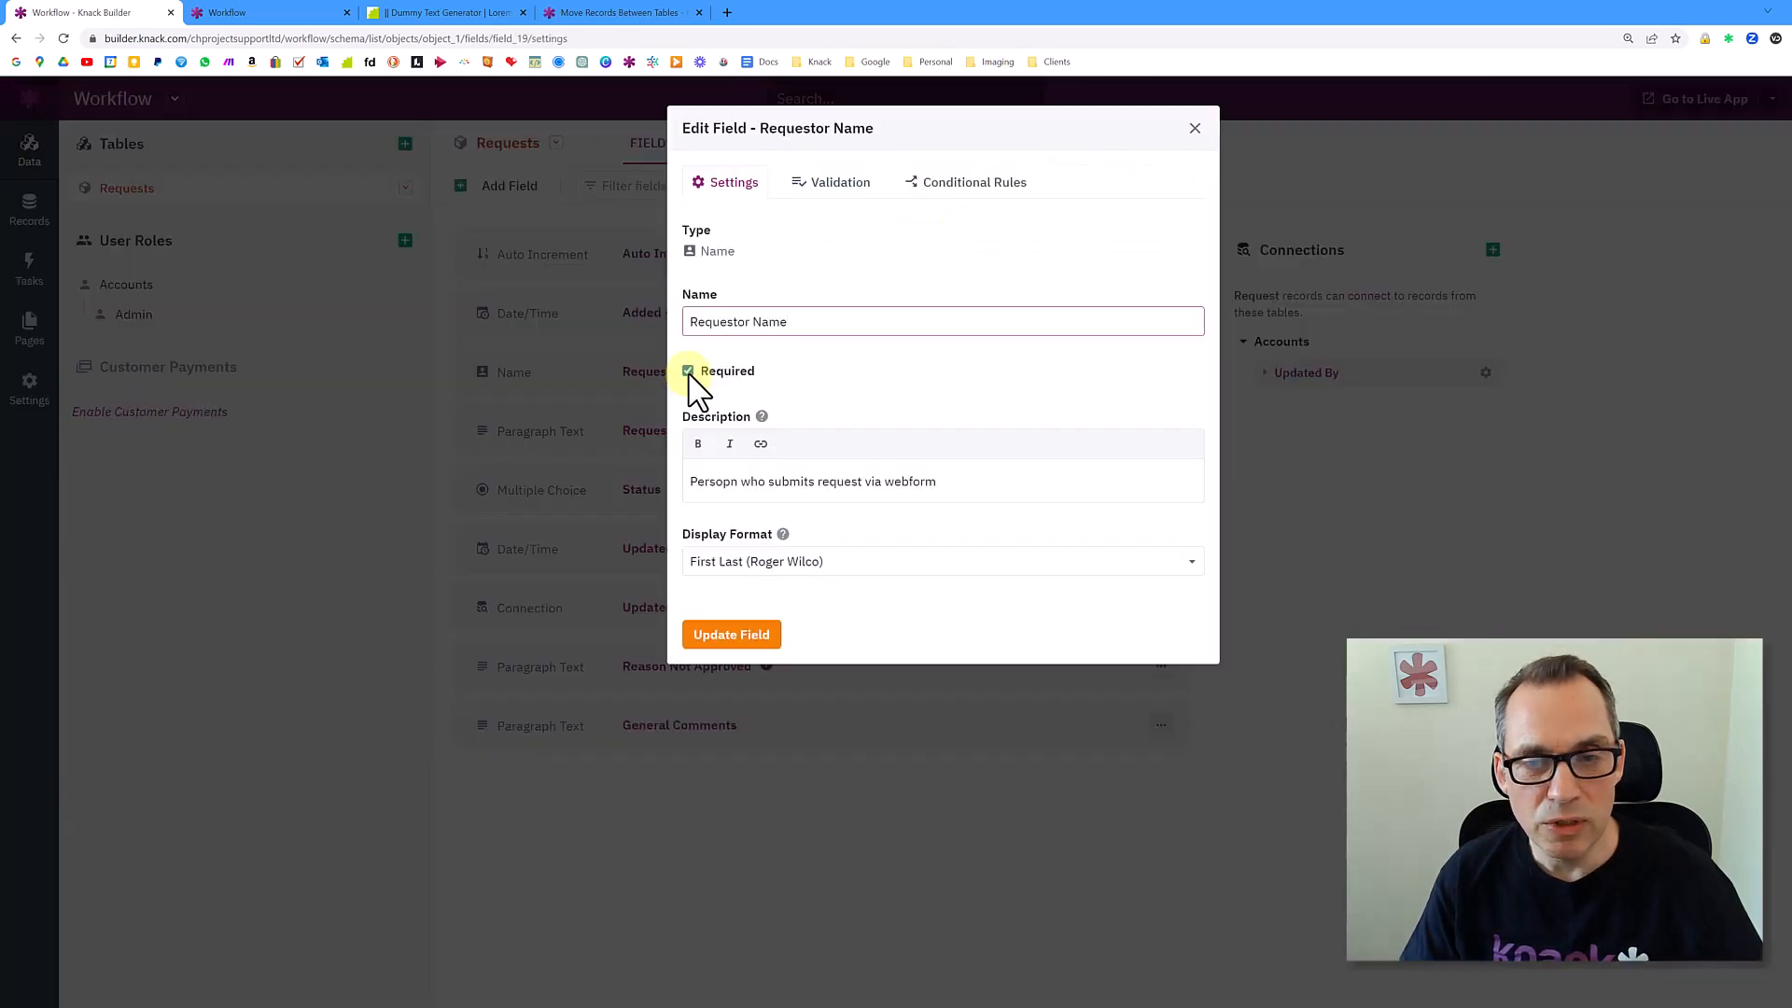
pyautogui.click(723, 373)
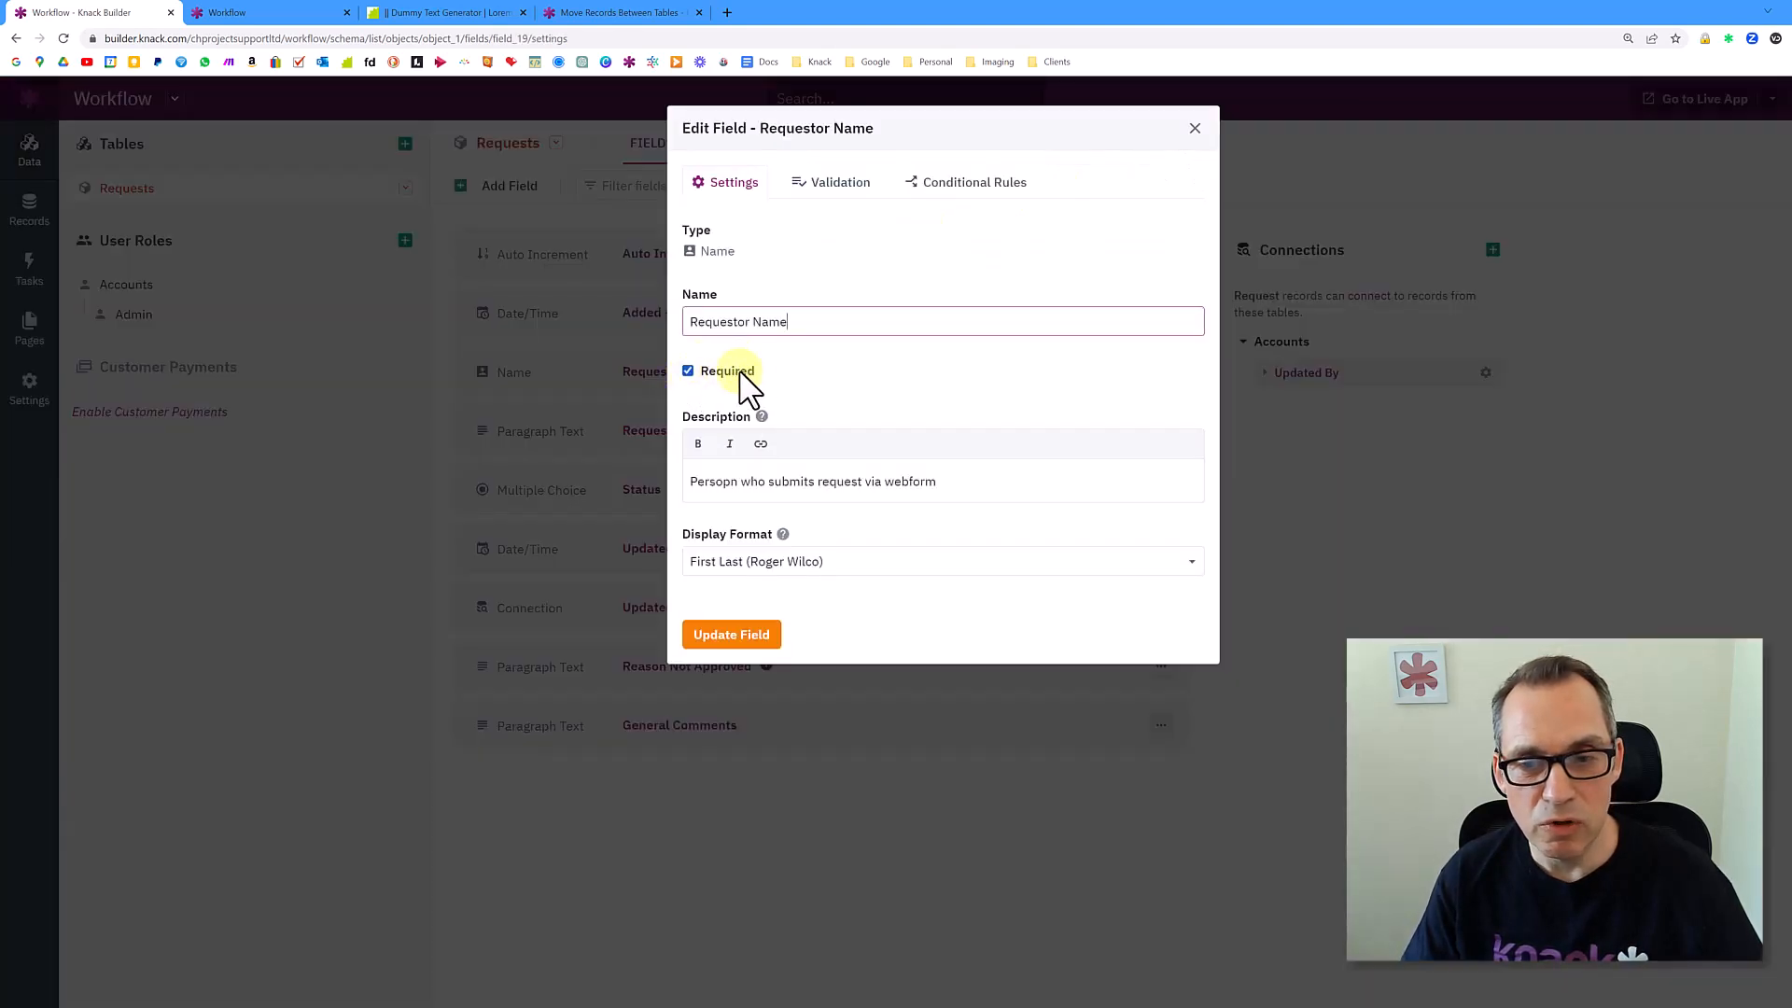
pyautogui.click(1194, 129)
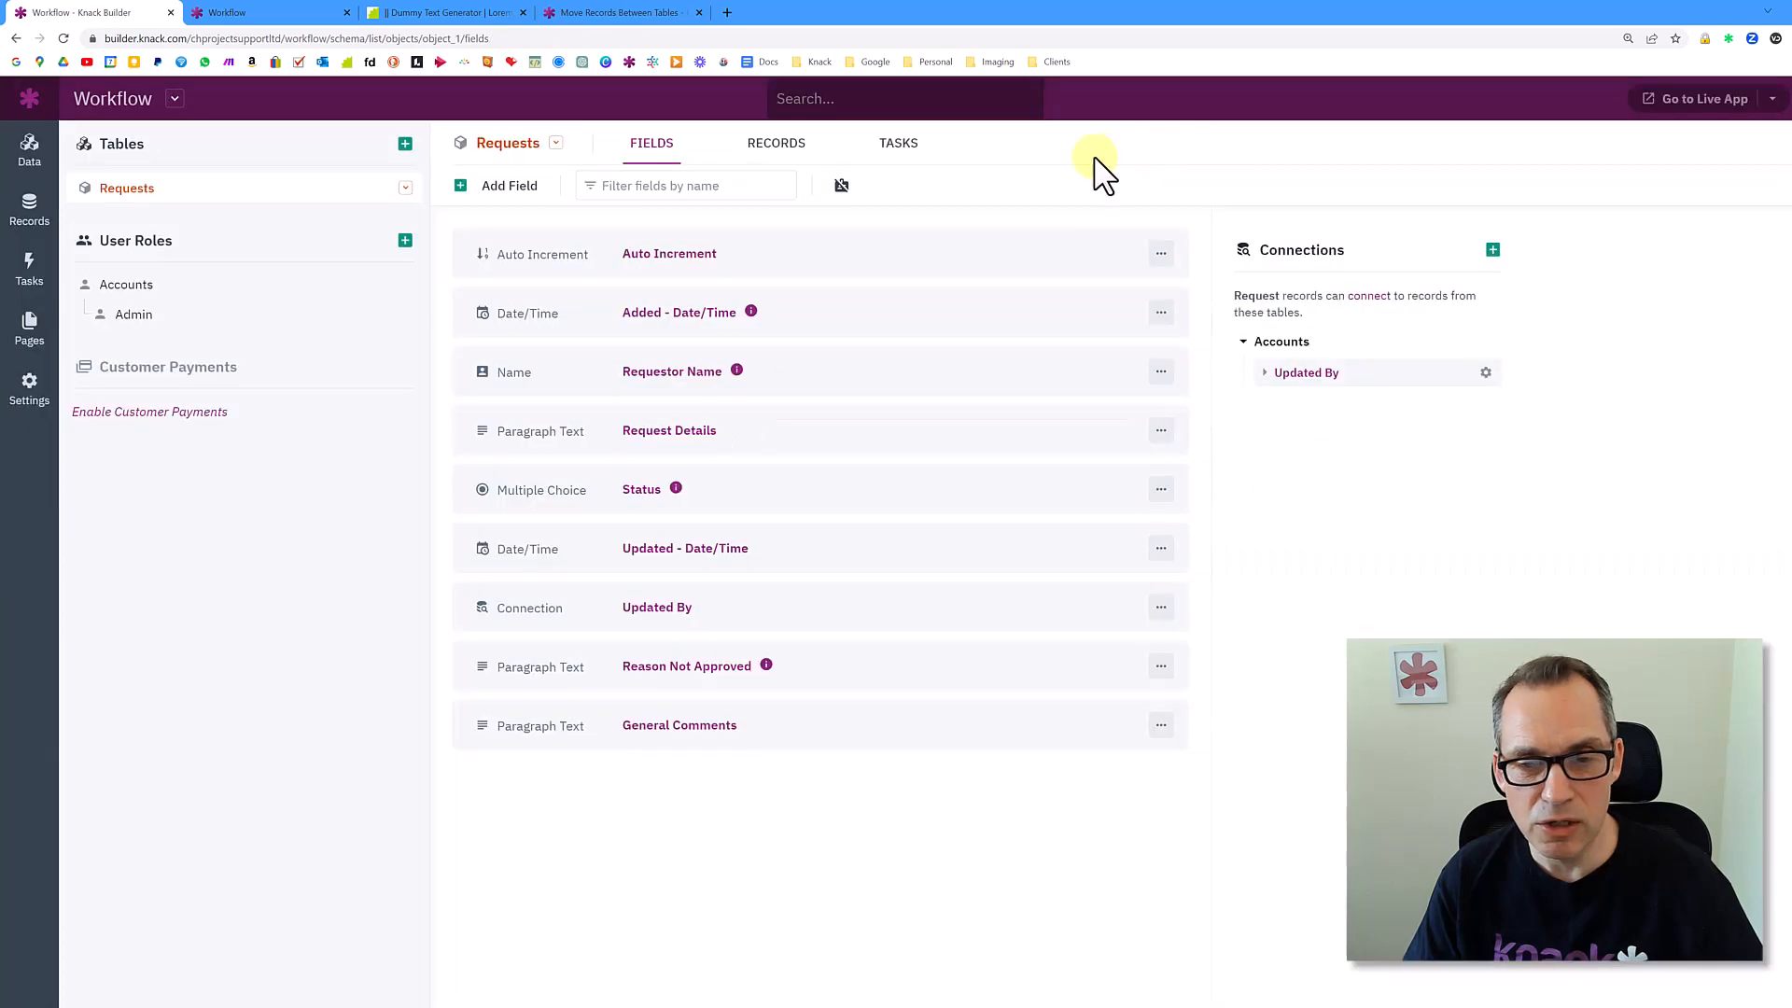
pyautogui.click(638, 431)
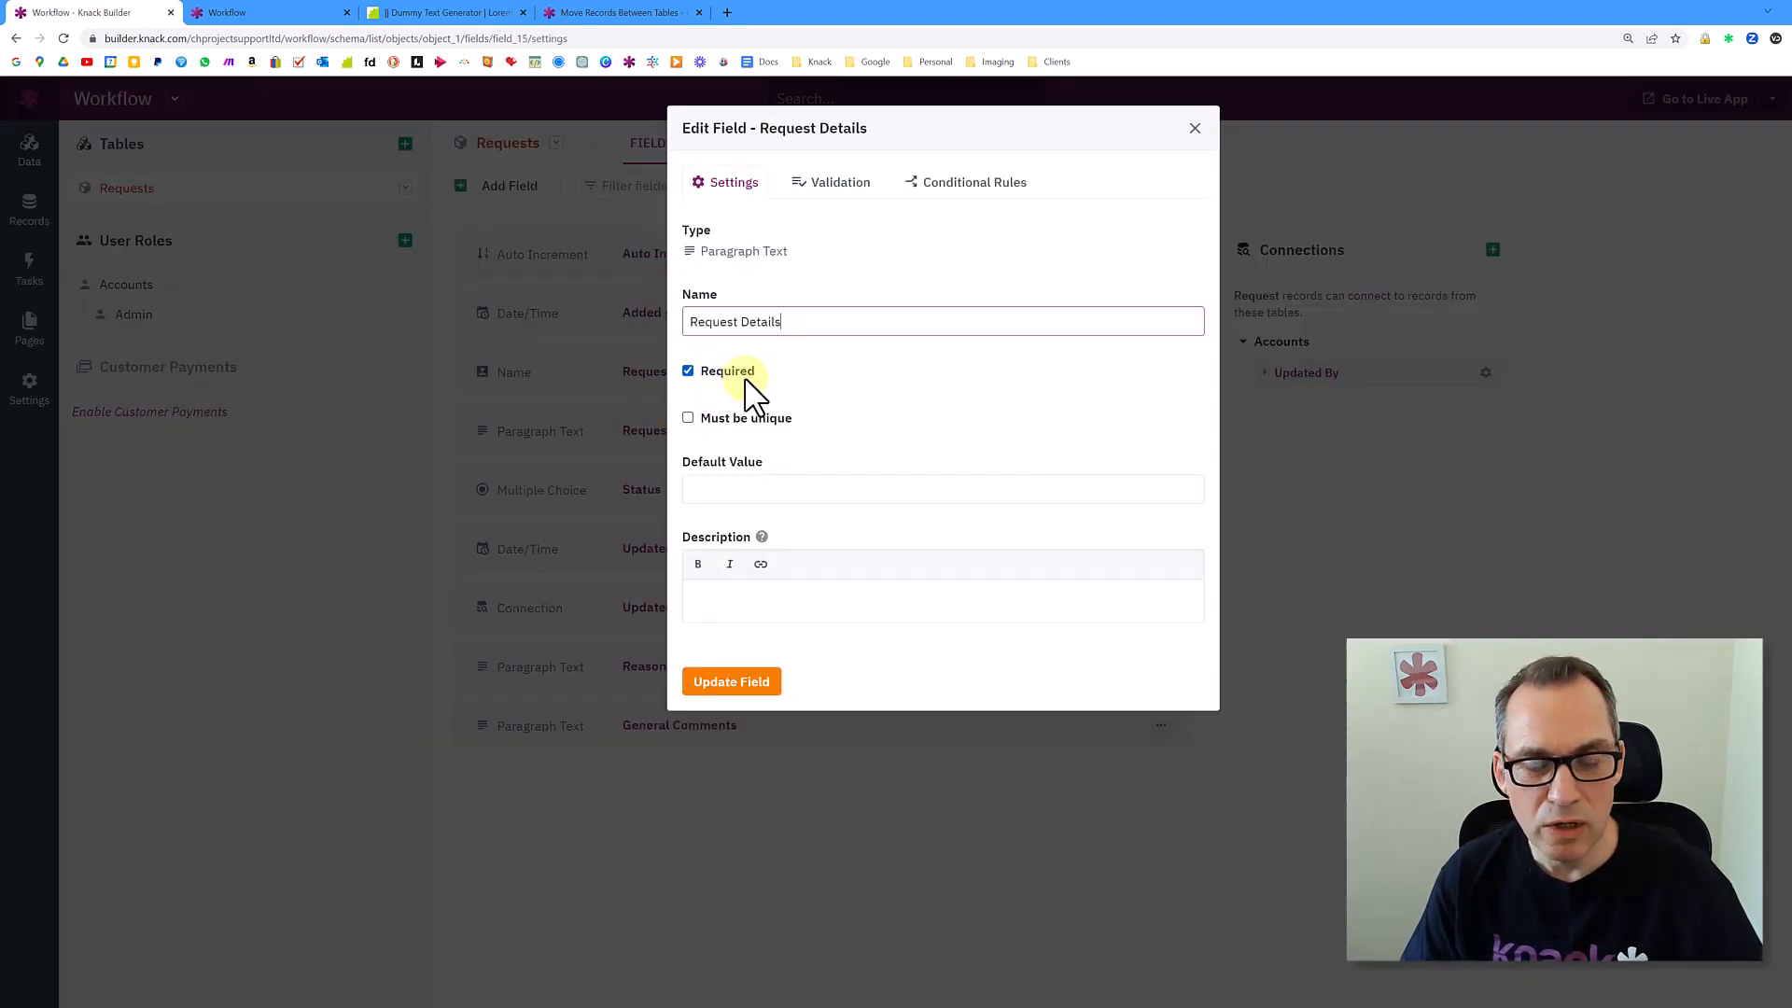
pyautogui.click(1195, 129)
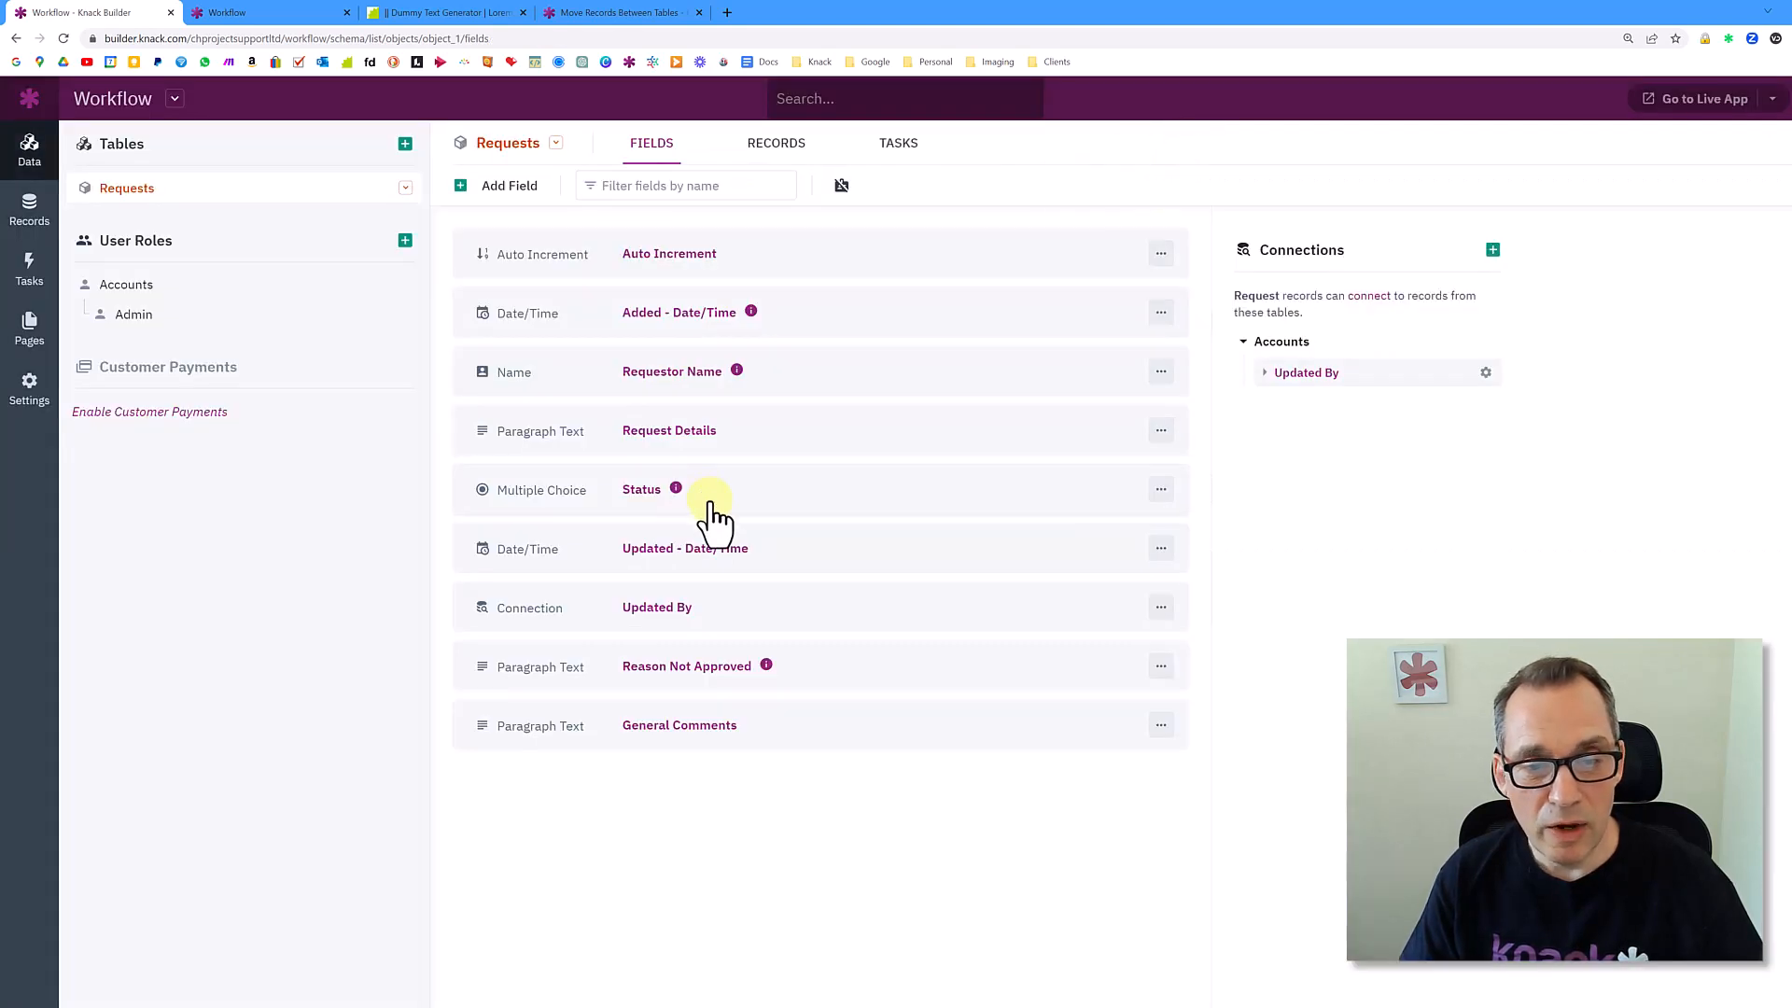
# Review the Status field's choices, default option, sort order and layout, and close it without changes
pyautogui.click(712, 504)
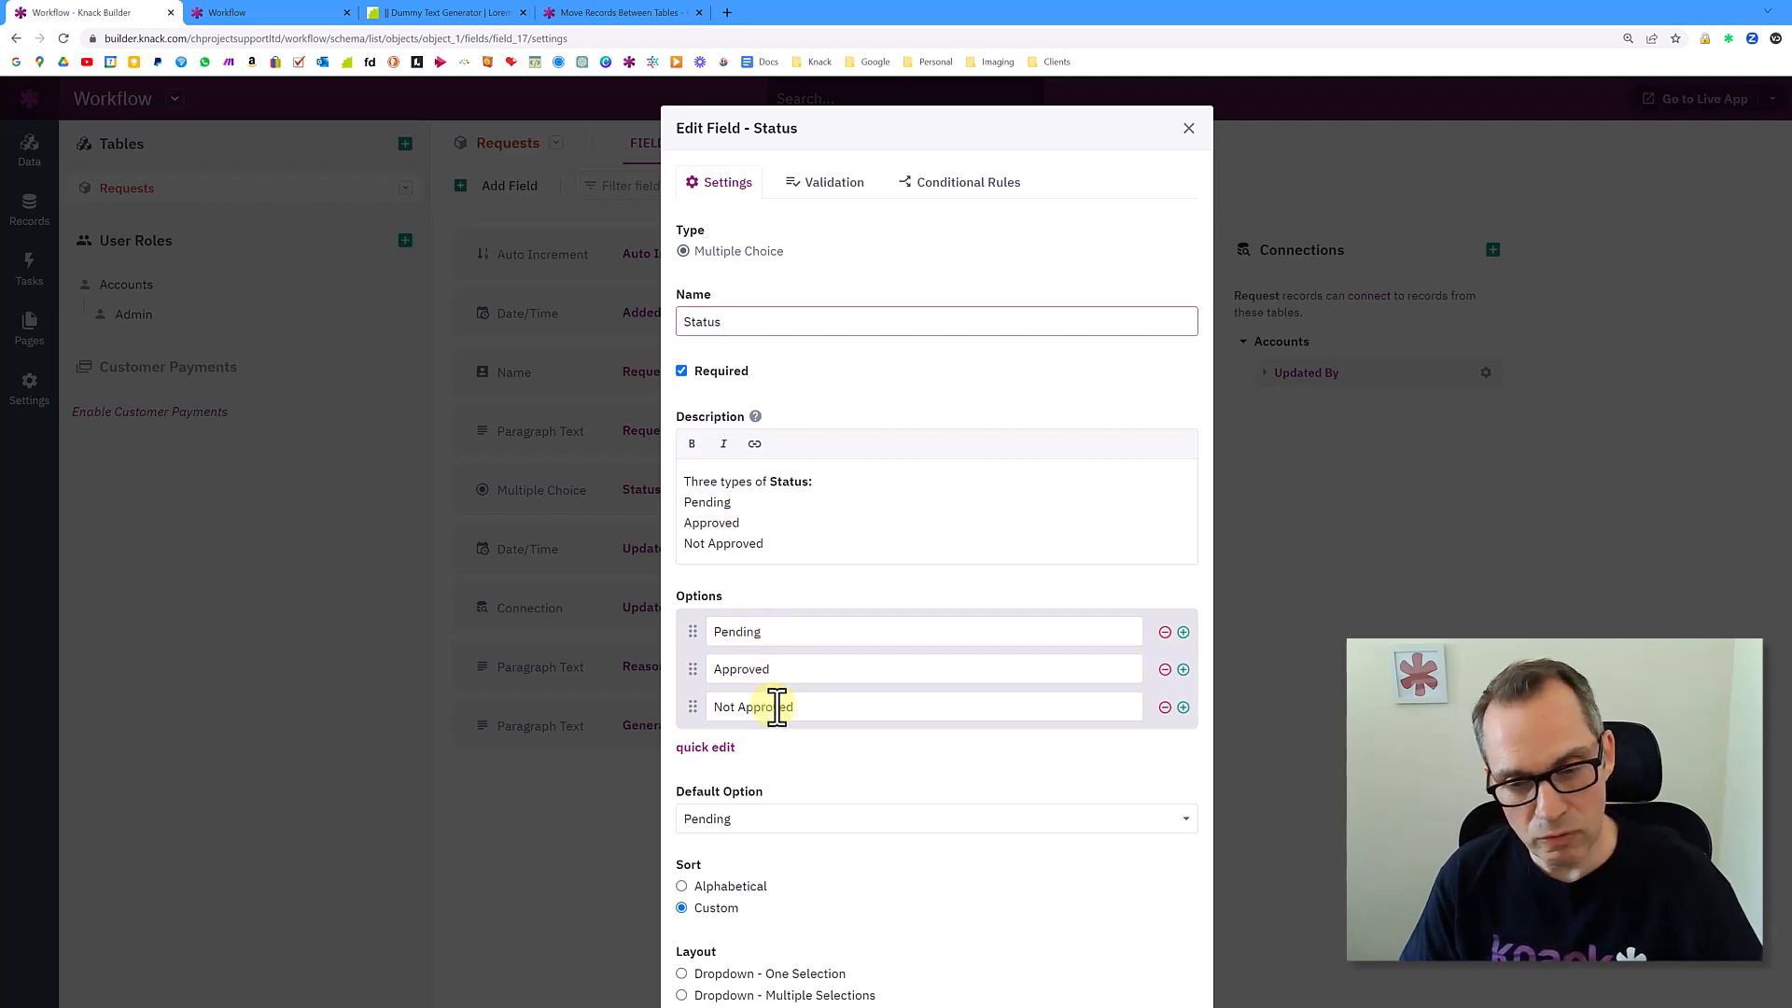
pyautogui.scroll(-2, 765, 780)
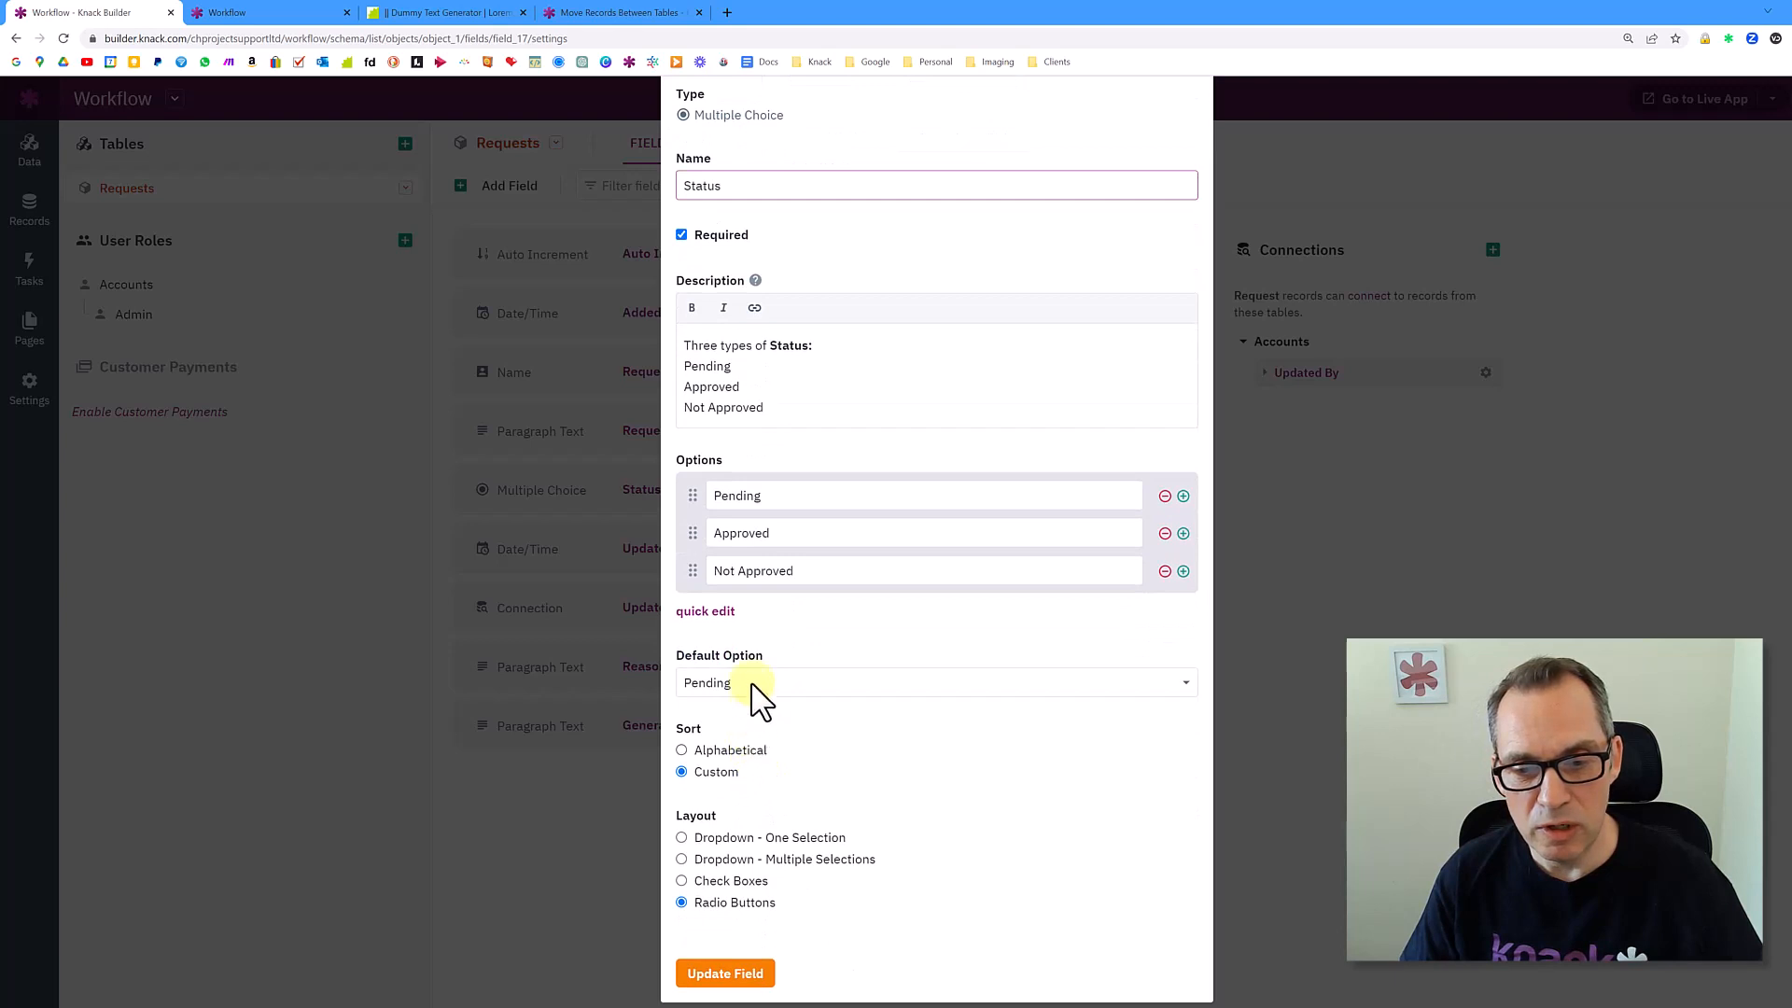
pyautogui.click(754, 686)
pyautogui.click(754, 687)
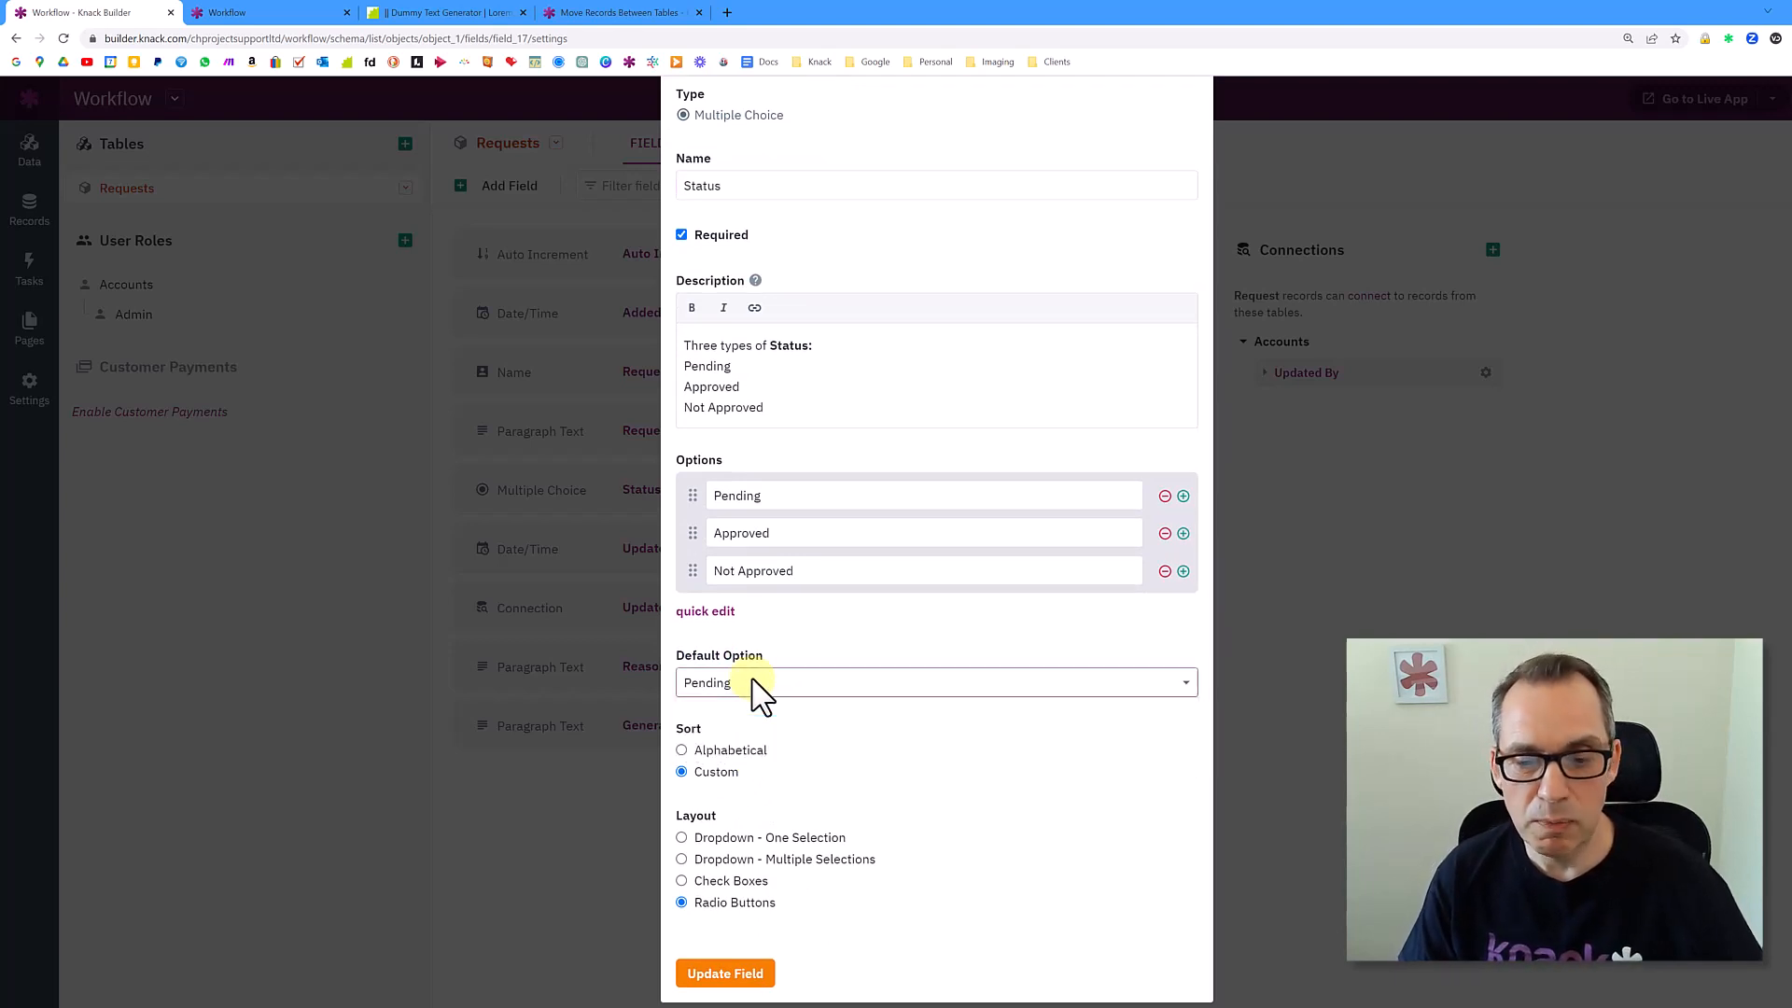
pyautogui.scroll(2, 1160, 272)
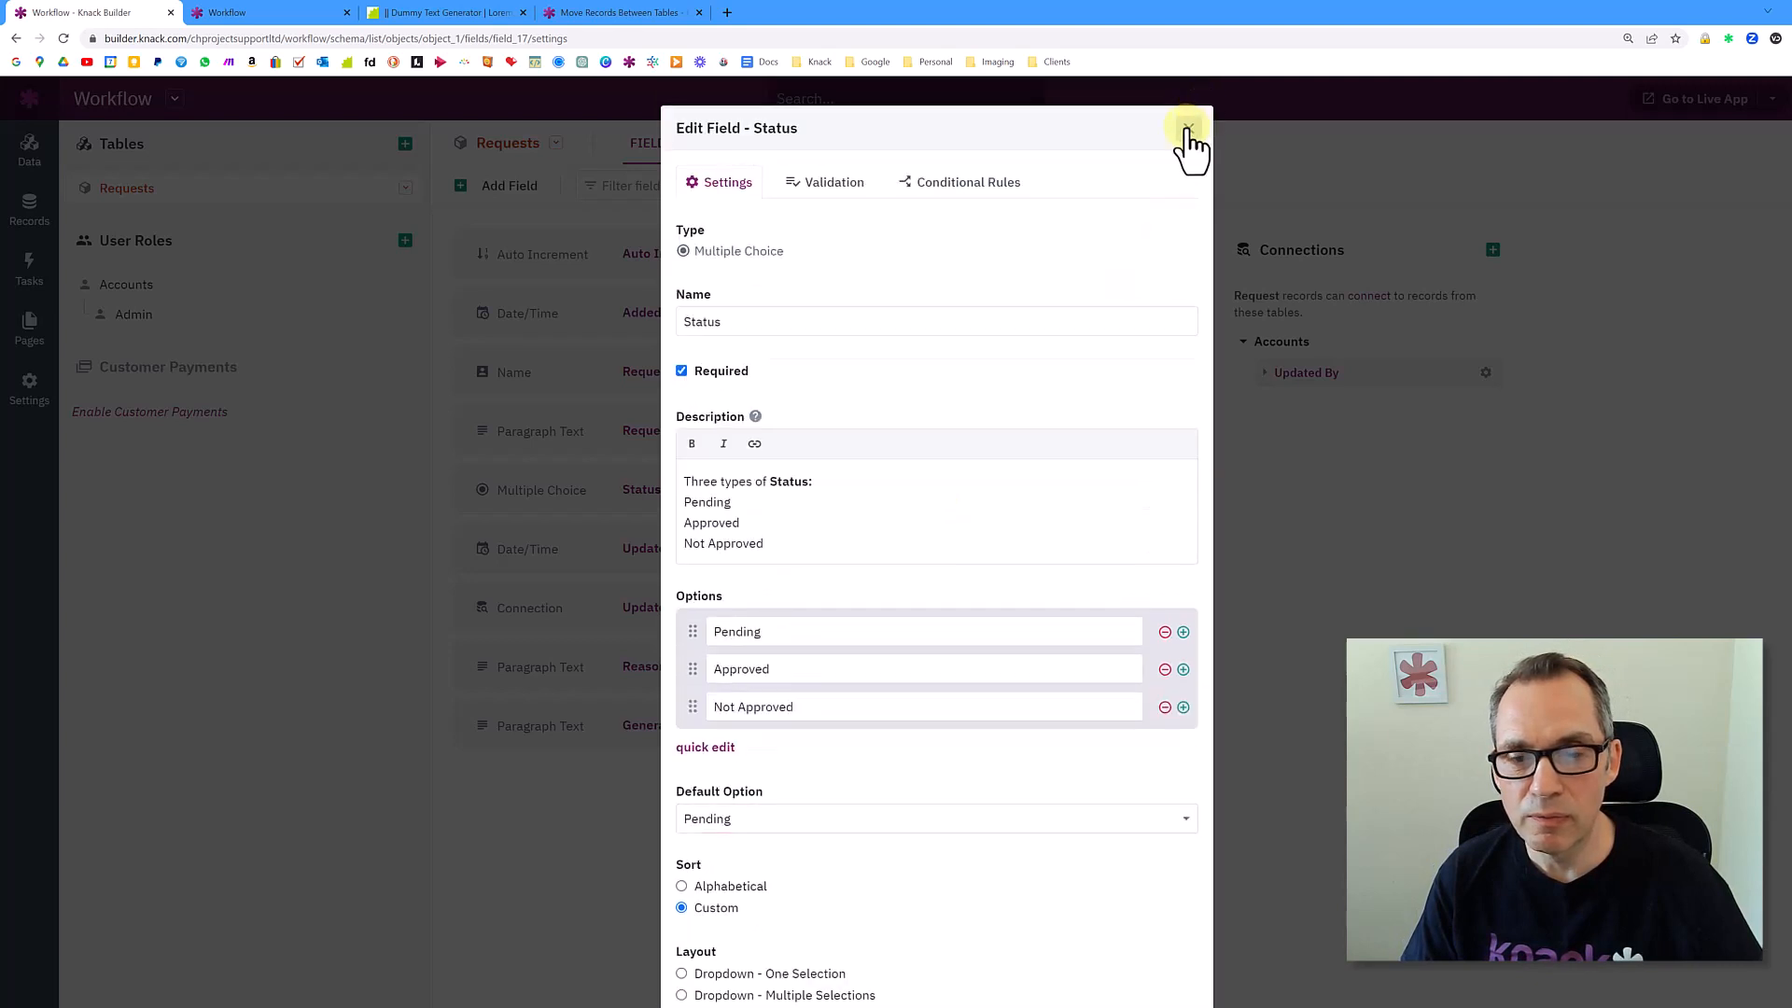
pyautogui.click(1189, 129)
# Review the default date and time of the Updated - Date/Time field and the relationship settings of the Updated By connection
pyautogui.click(636, 551)
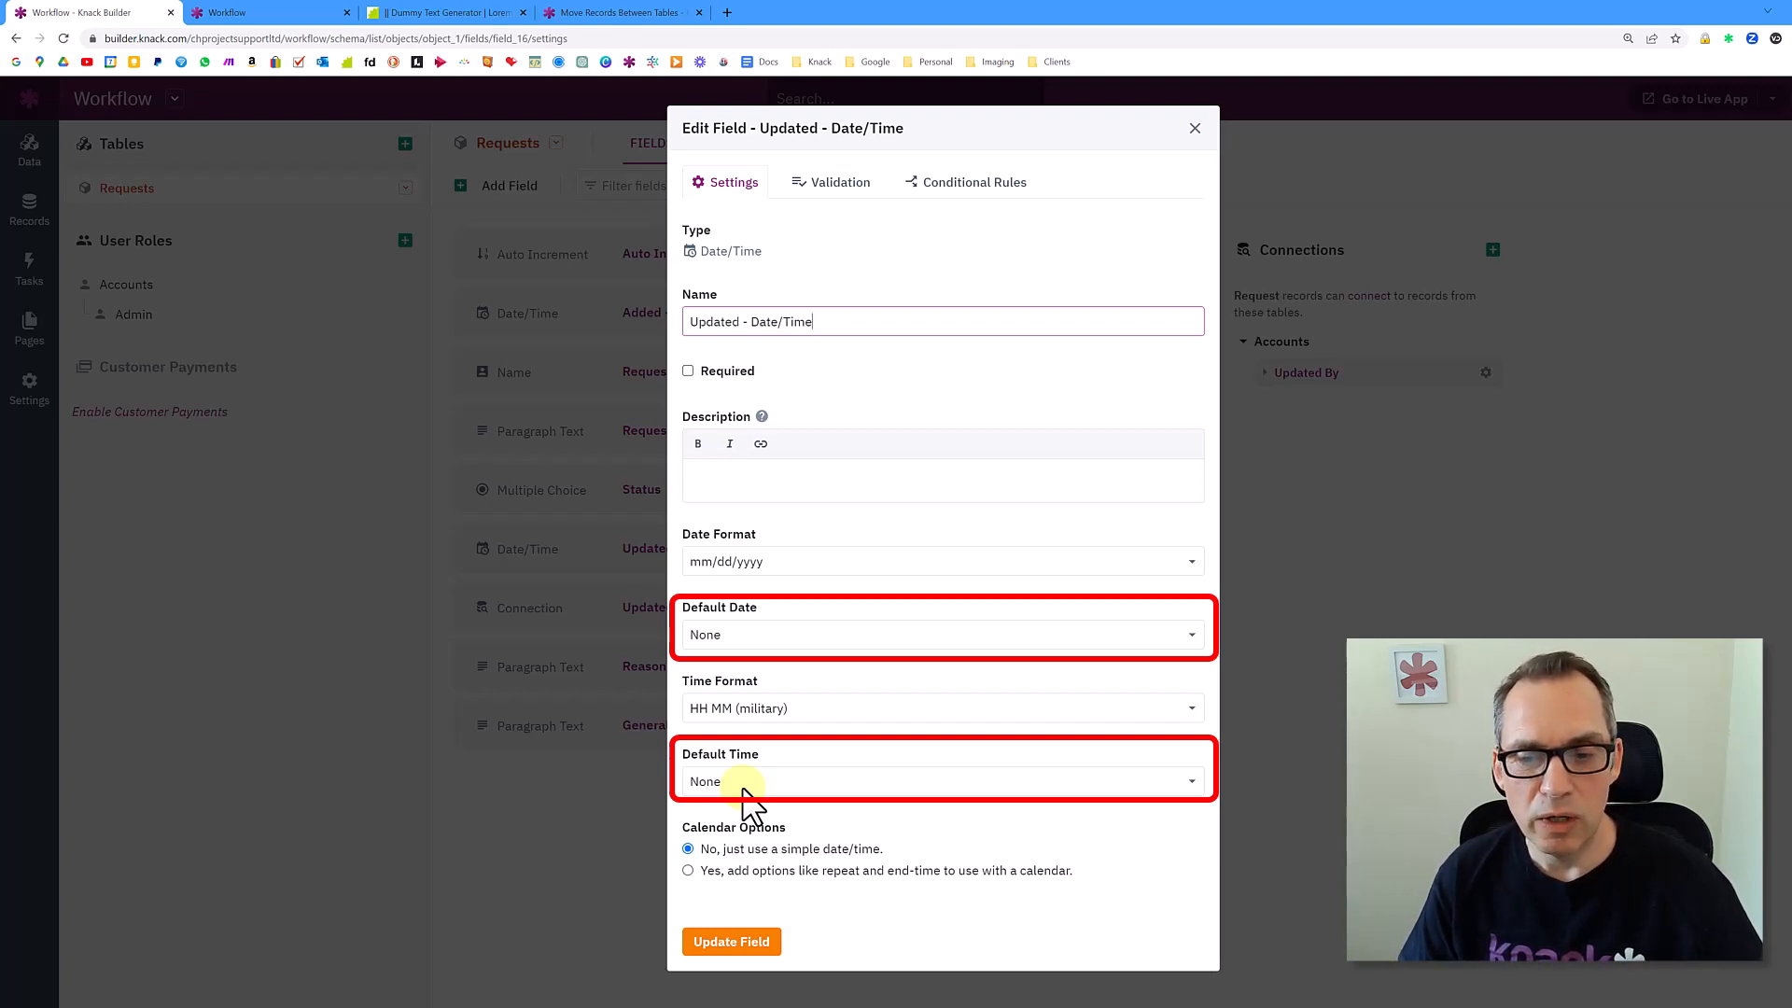
pyautogui.click(1193, 130)
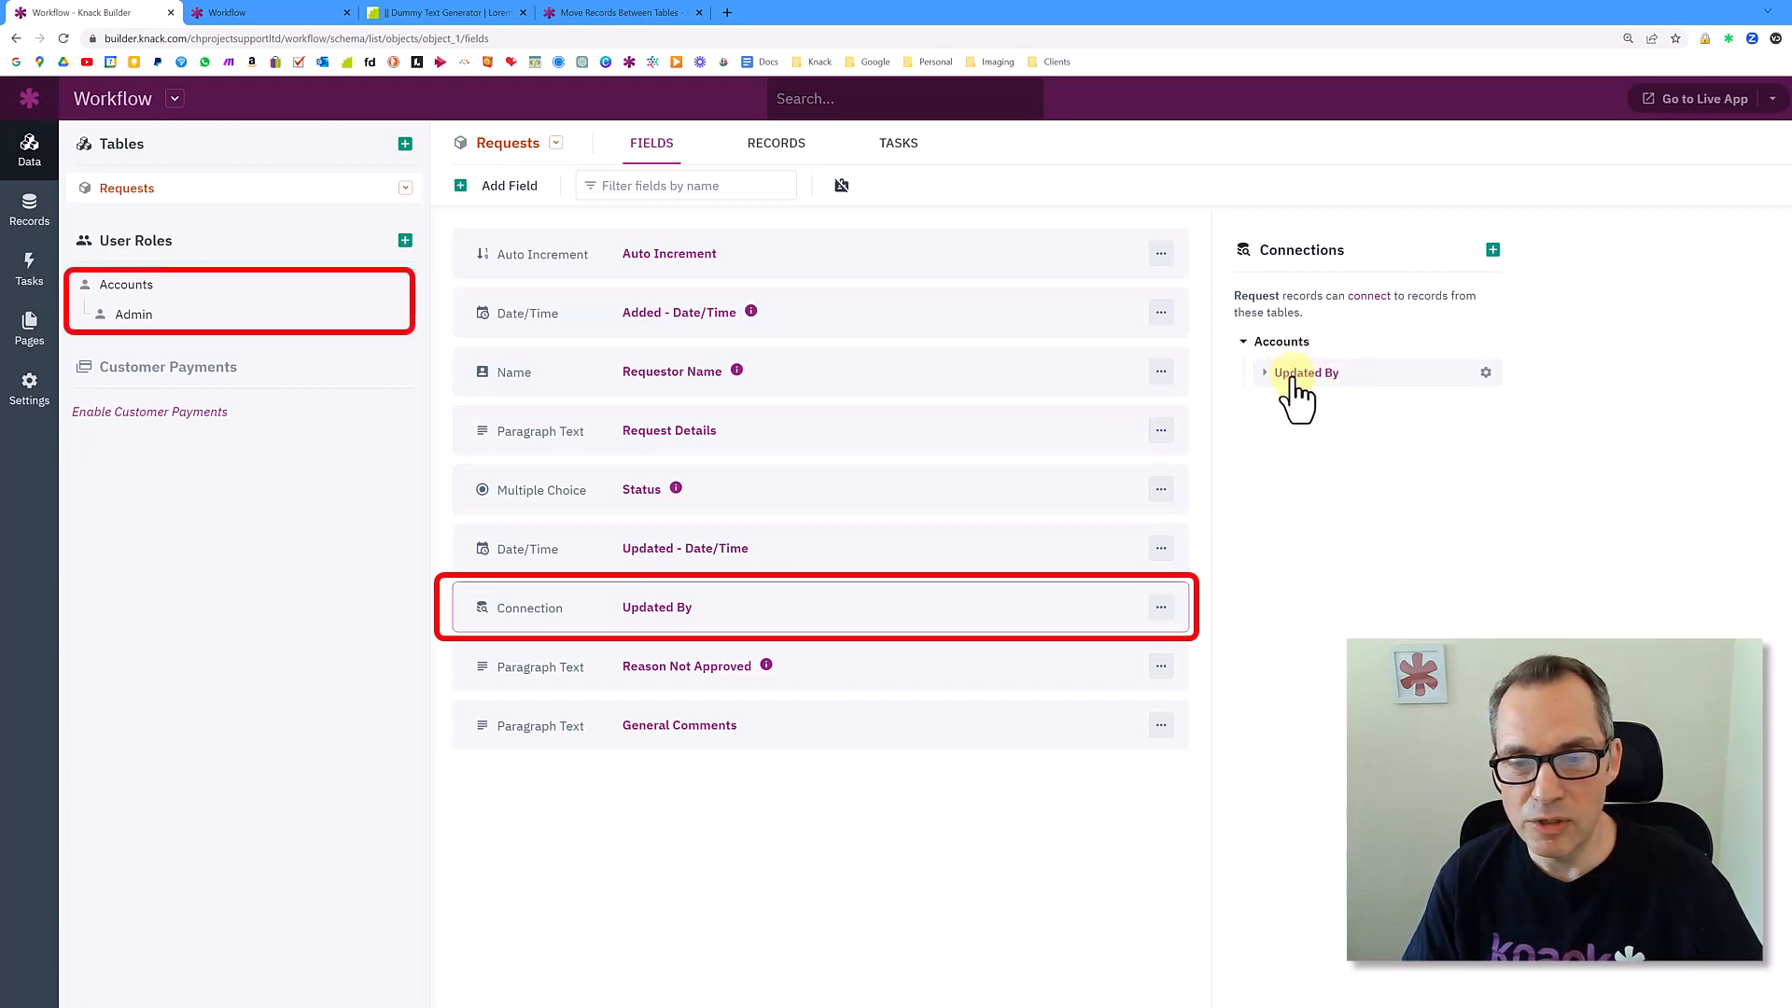
pyautogui.click(605, 607)
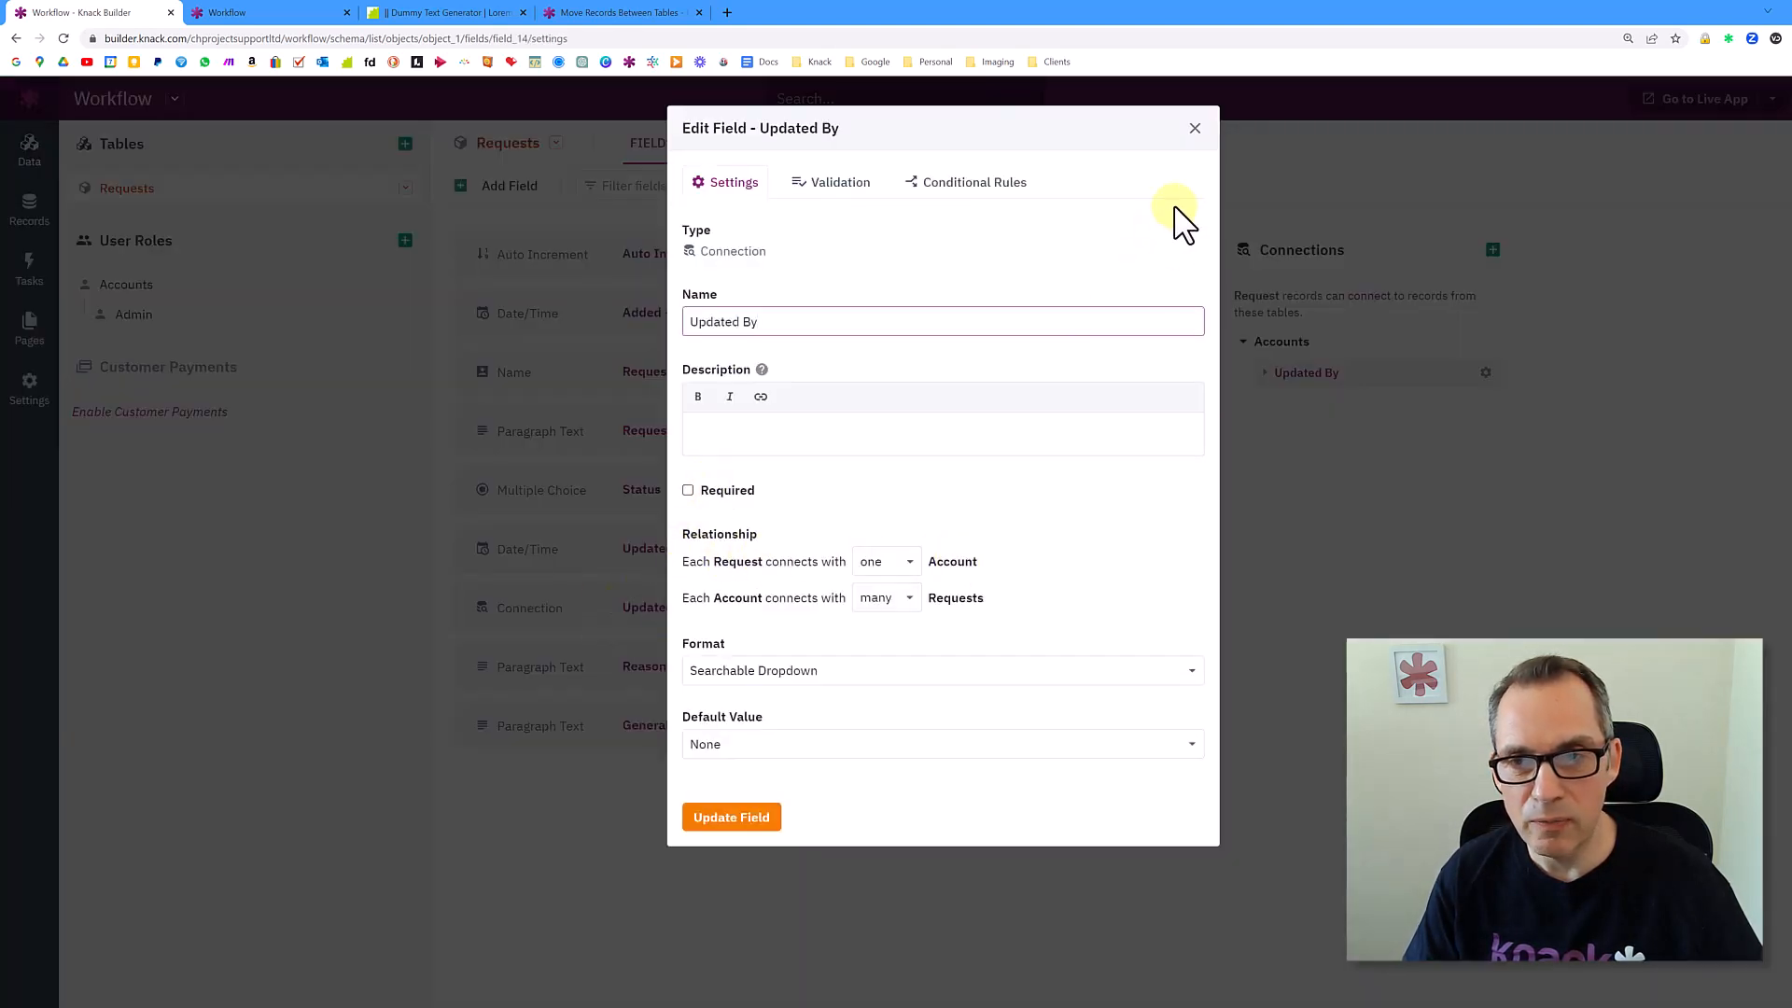
pyautogui.click(1197, 130)
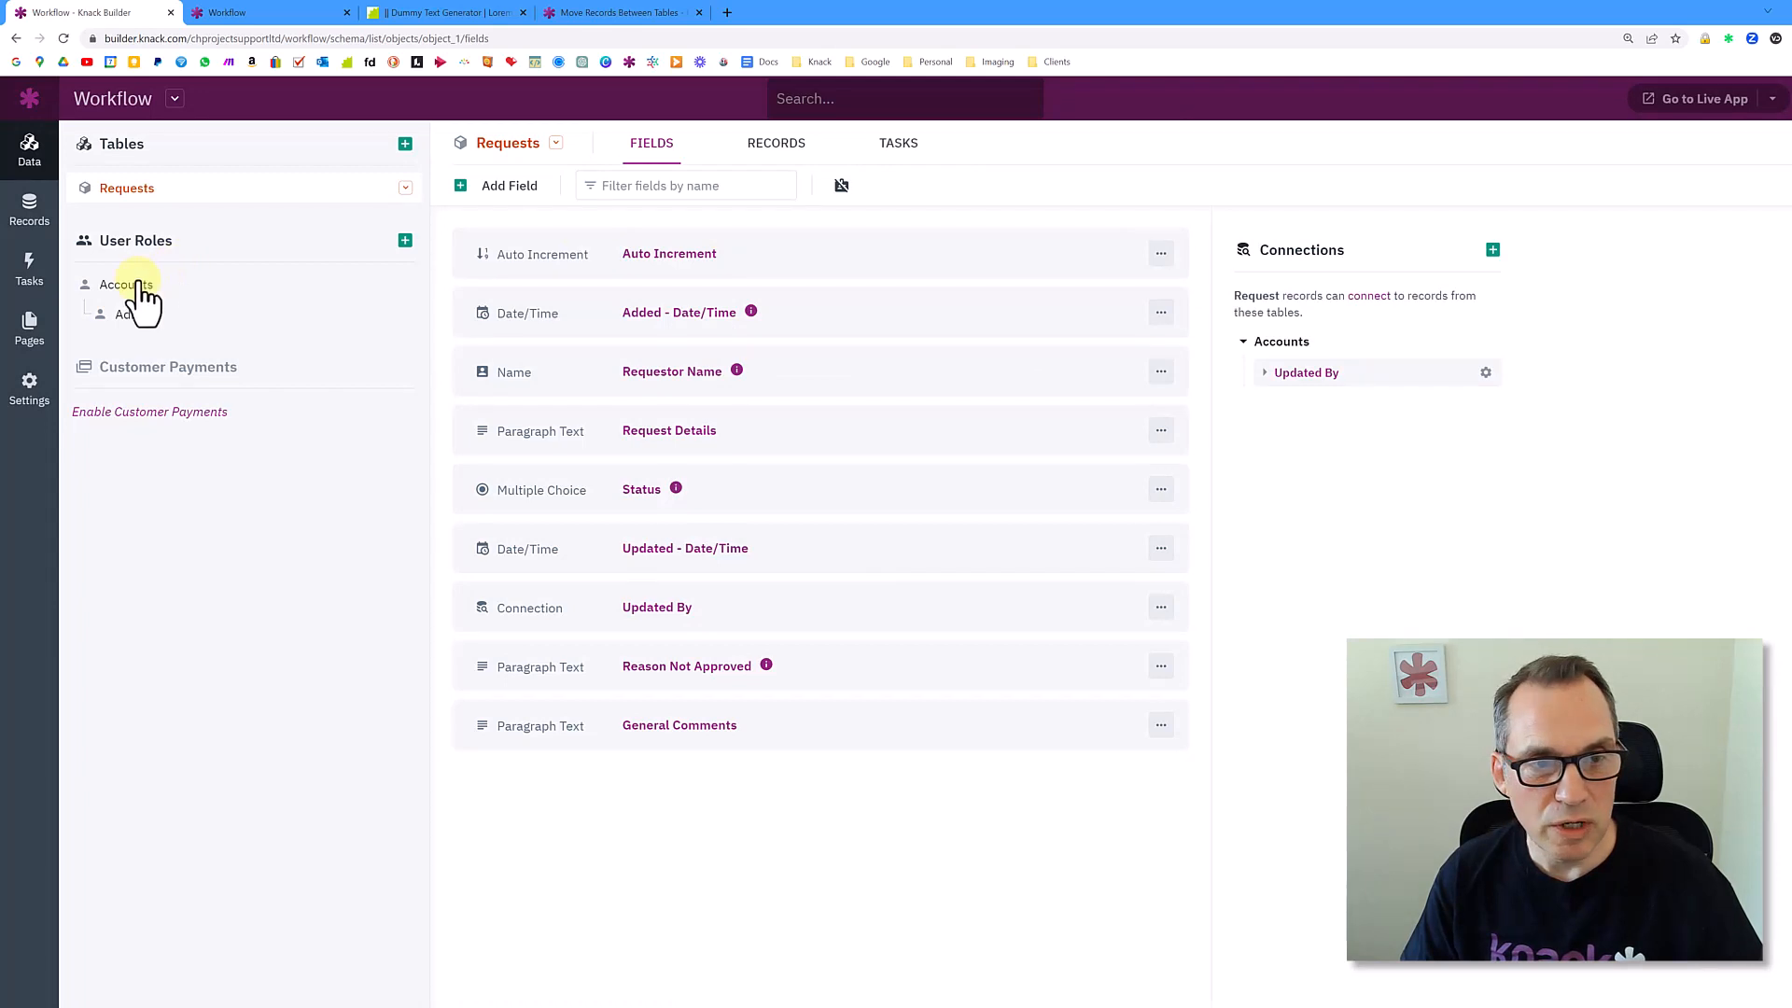
# View the Accounts user role's records and return to the Updated By connection among the Requests table's fields
pyautogui.click(204, 283)
pyautogui.click(780, 155)
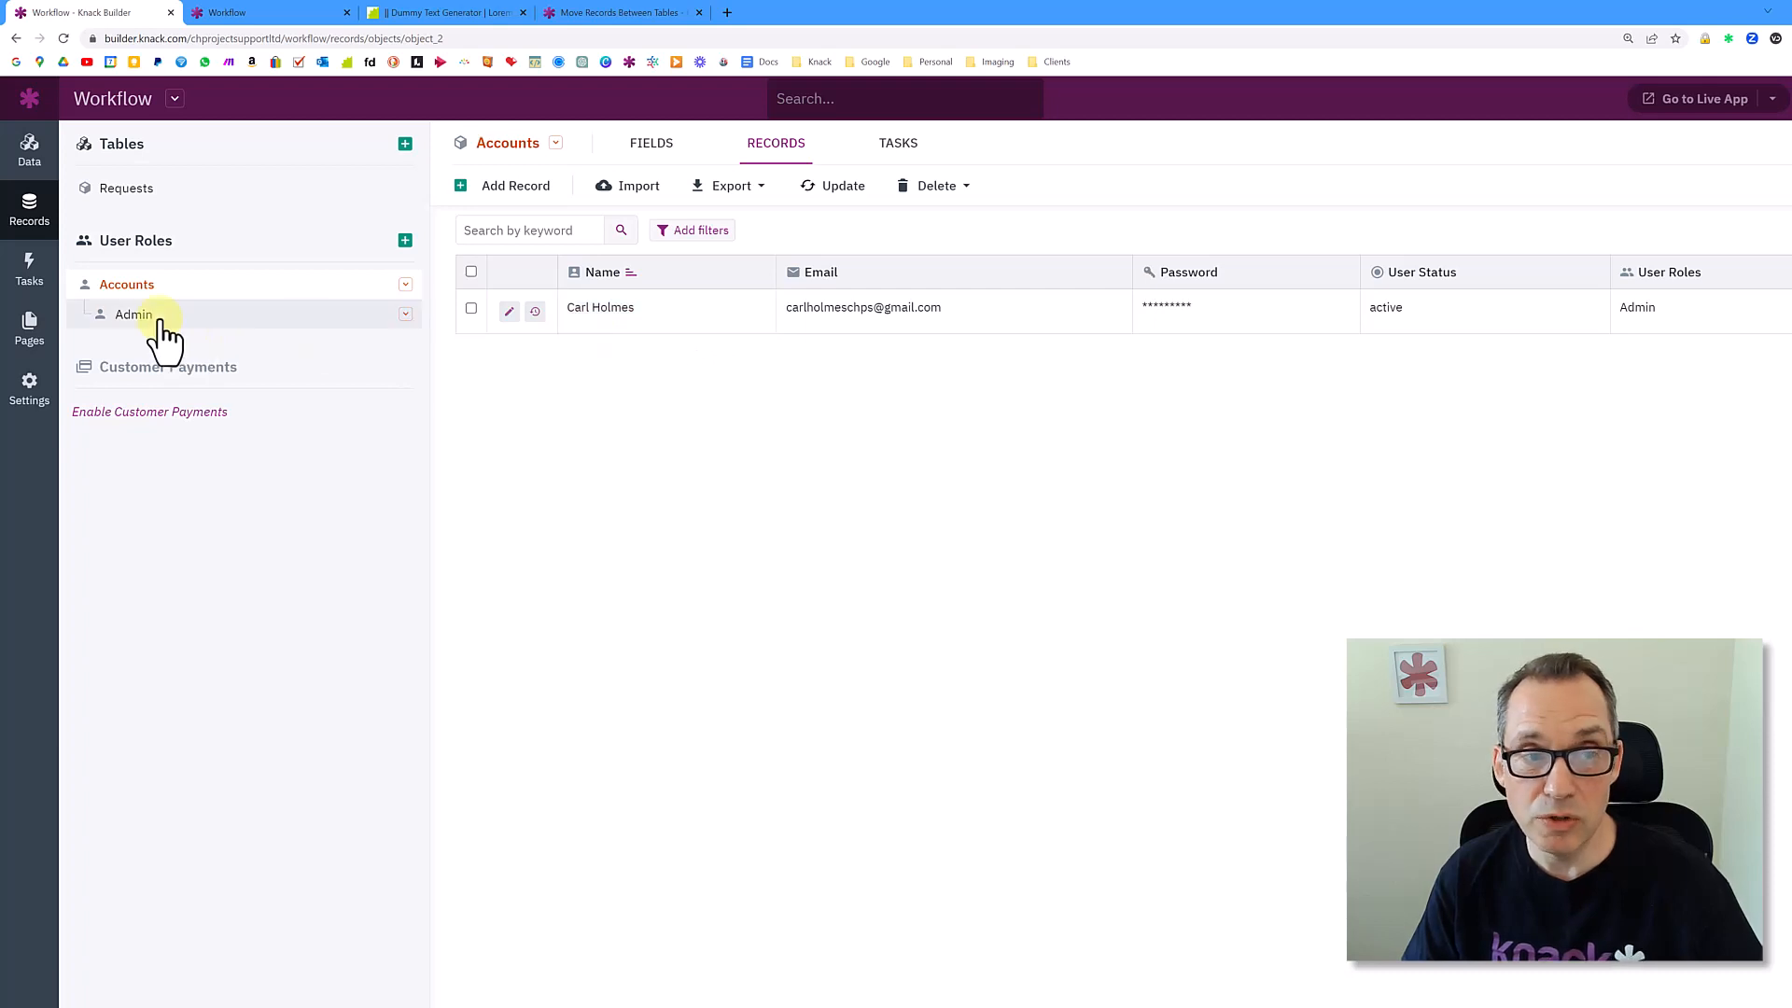
pyautogui.click(126, 190)
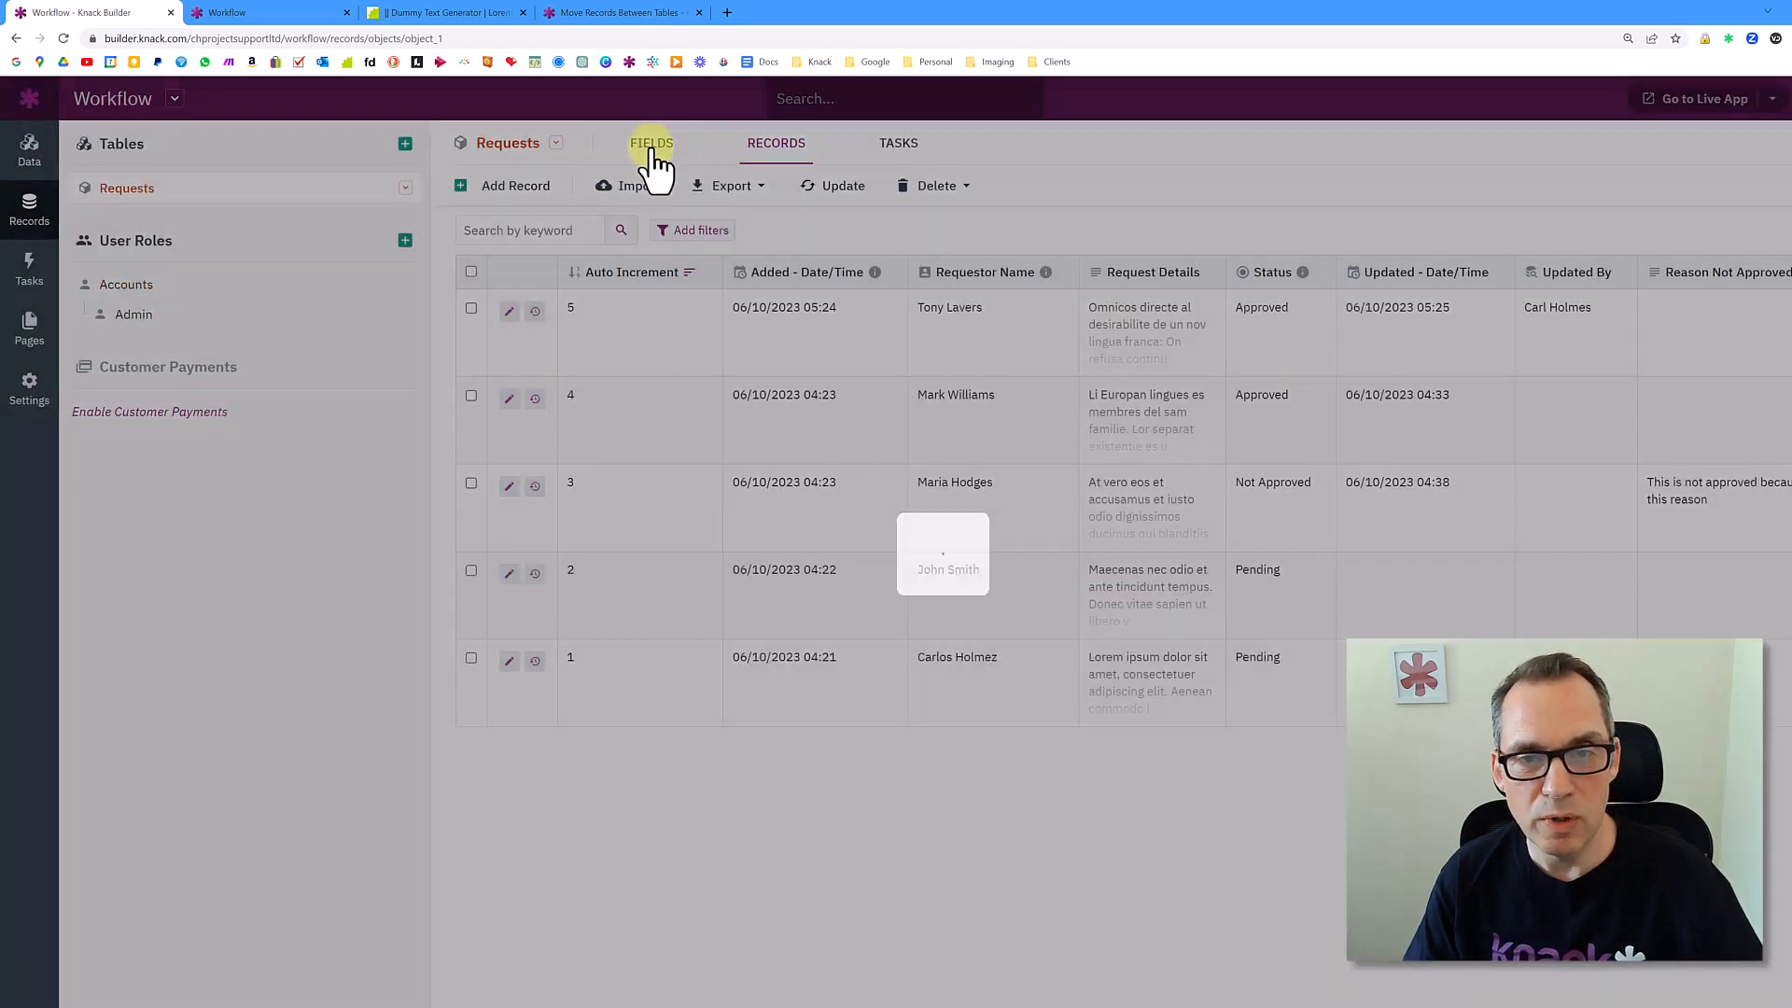
pyautogui.click(651, 142)
pyautogui.click(658, 607)
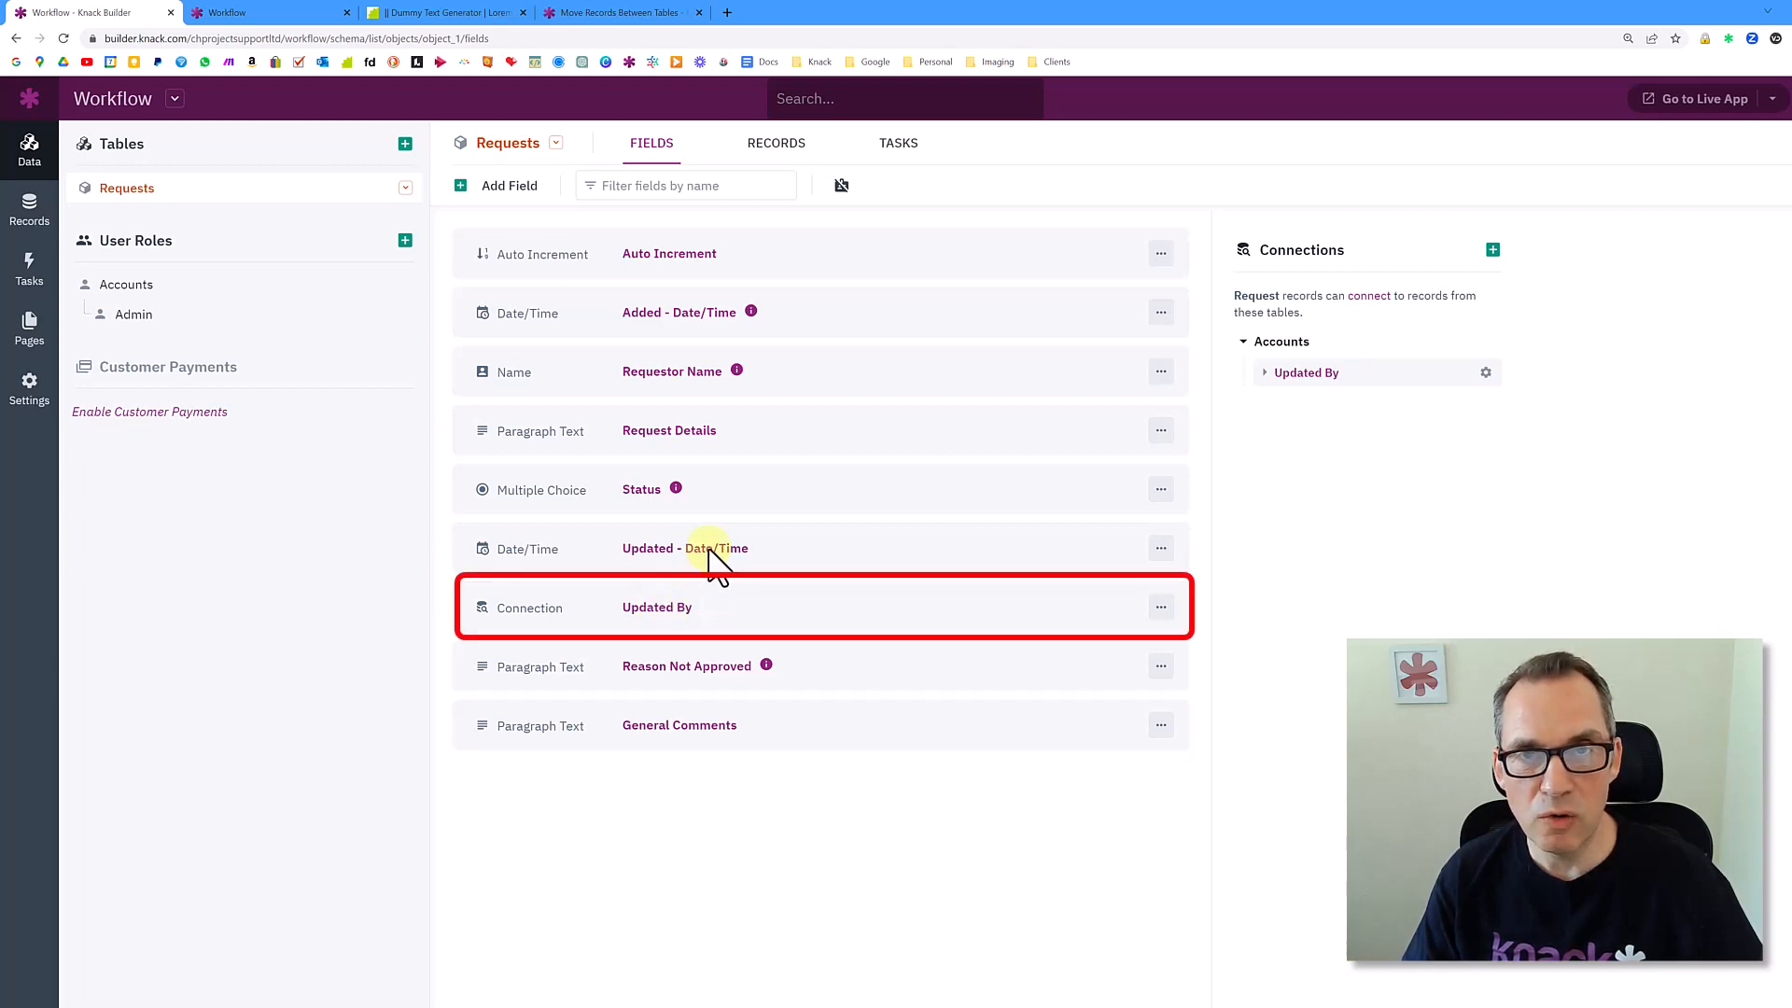
# Review the settings of the Reason Not Approved and General Comments fields and close them without changes
pyautogui.click(688, 669)
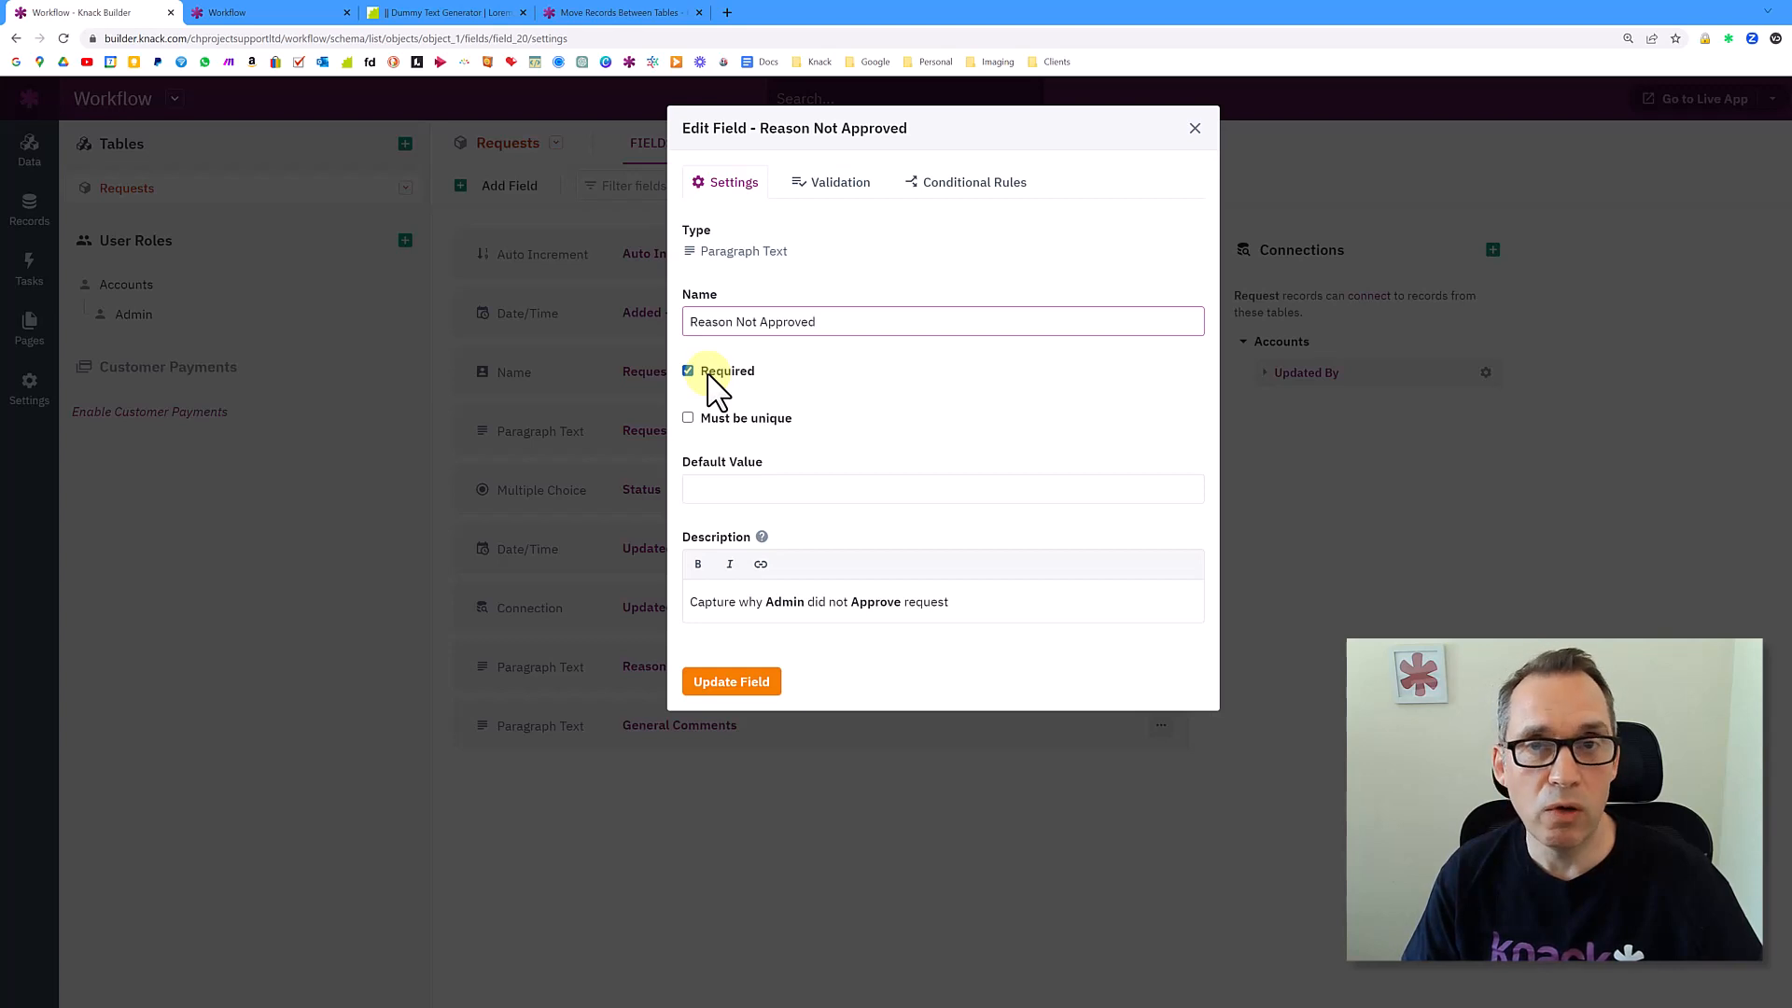
pyautogui.click(1194, 129)
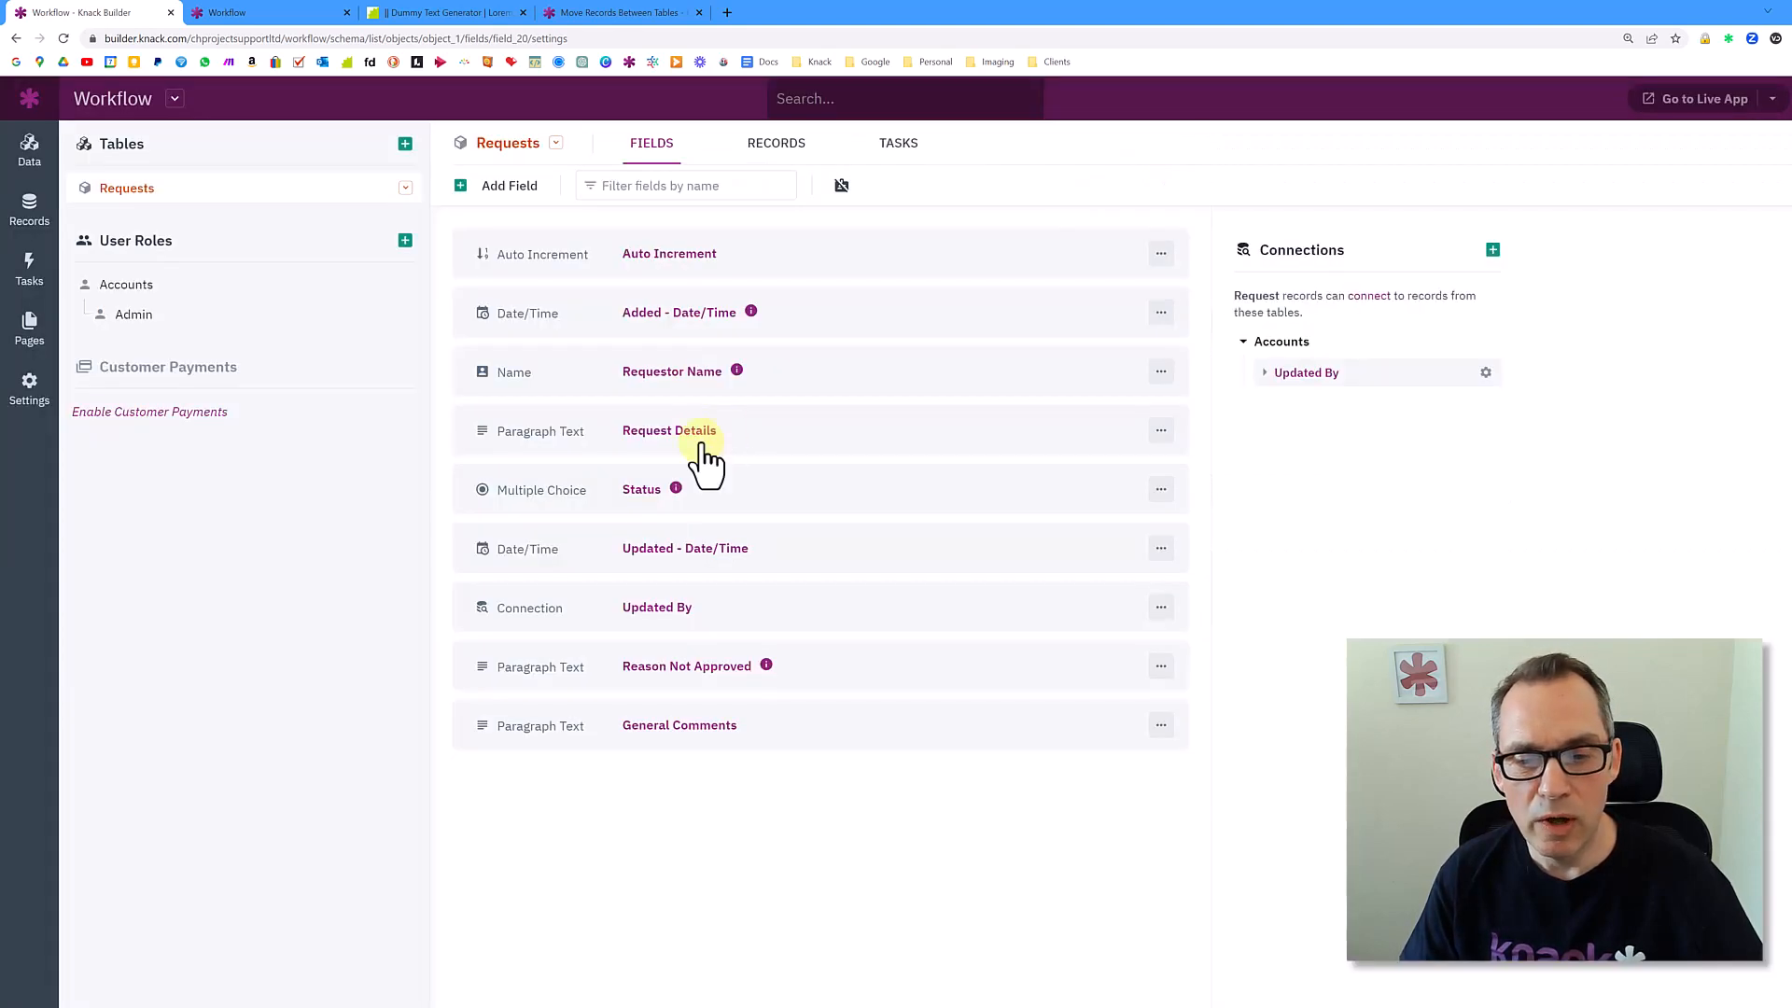
pyautogui.click(664, 726)
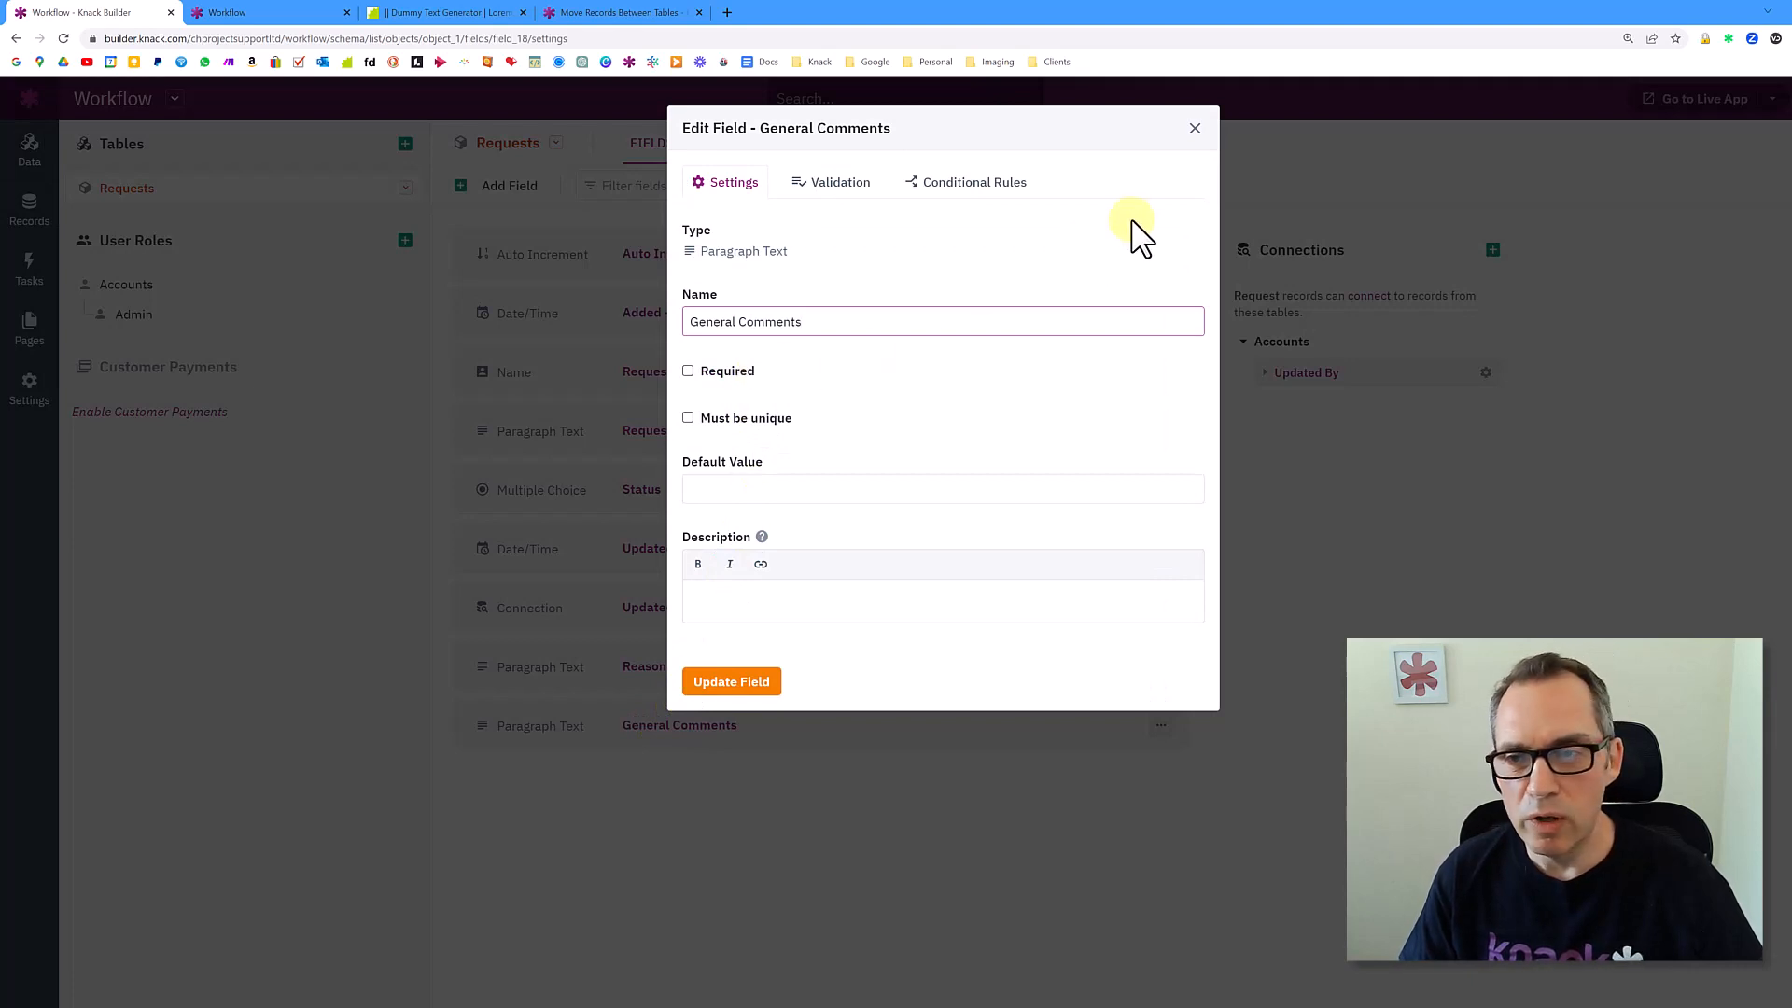
pyautogui.click(1195, 128)
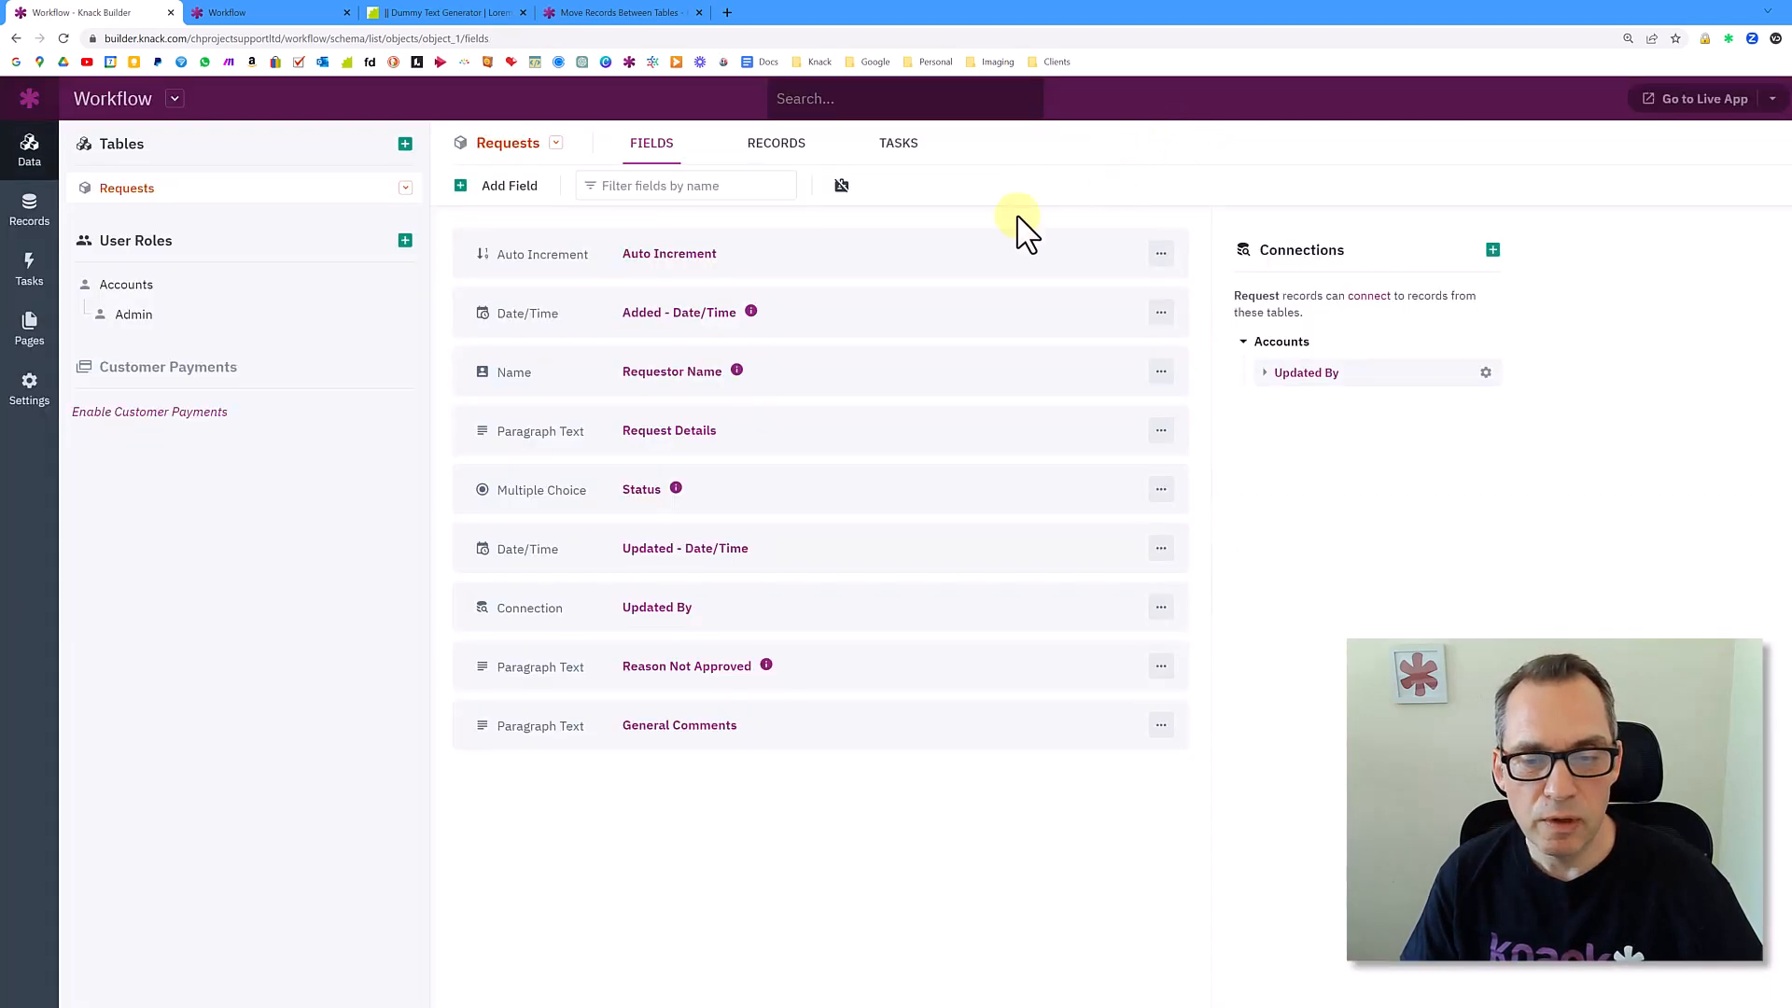
# Examine the description text of the Added - Date/Time field in its settings and in the field list
pyautogui.moveTo(754, 314)
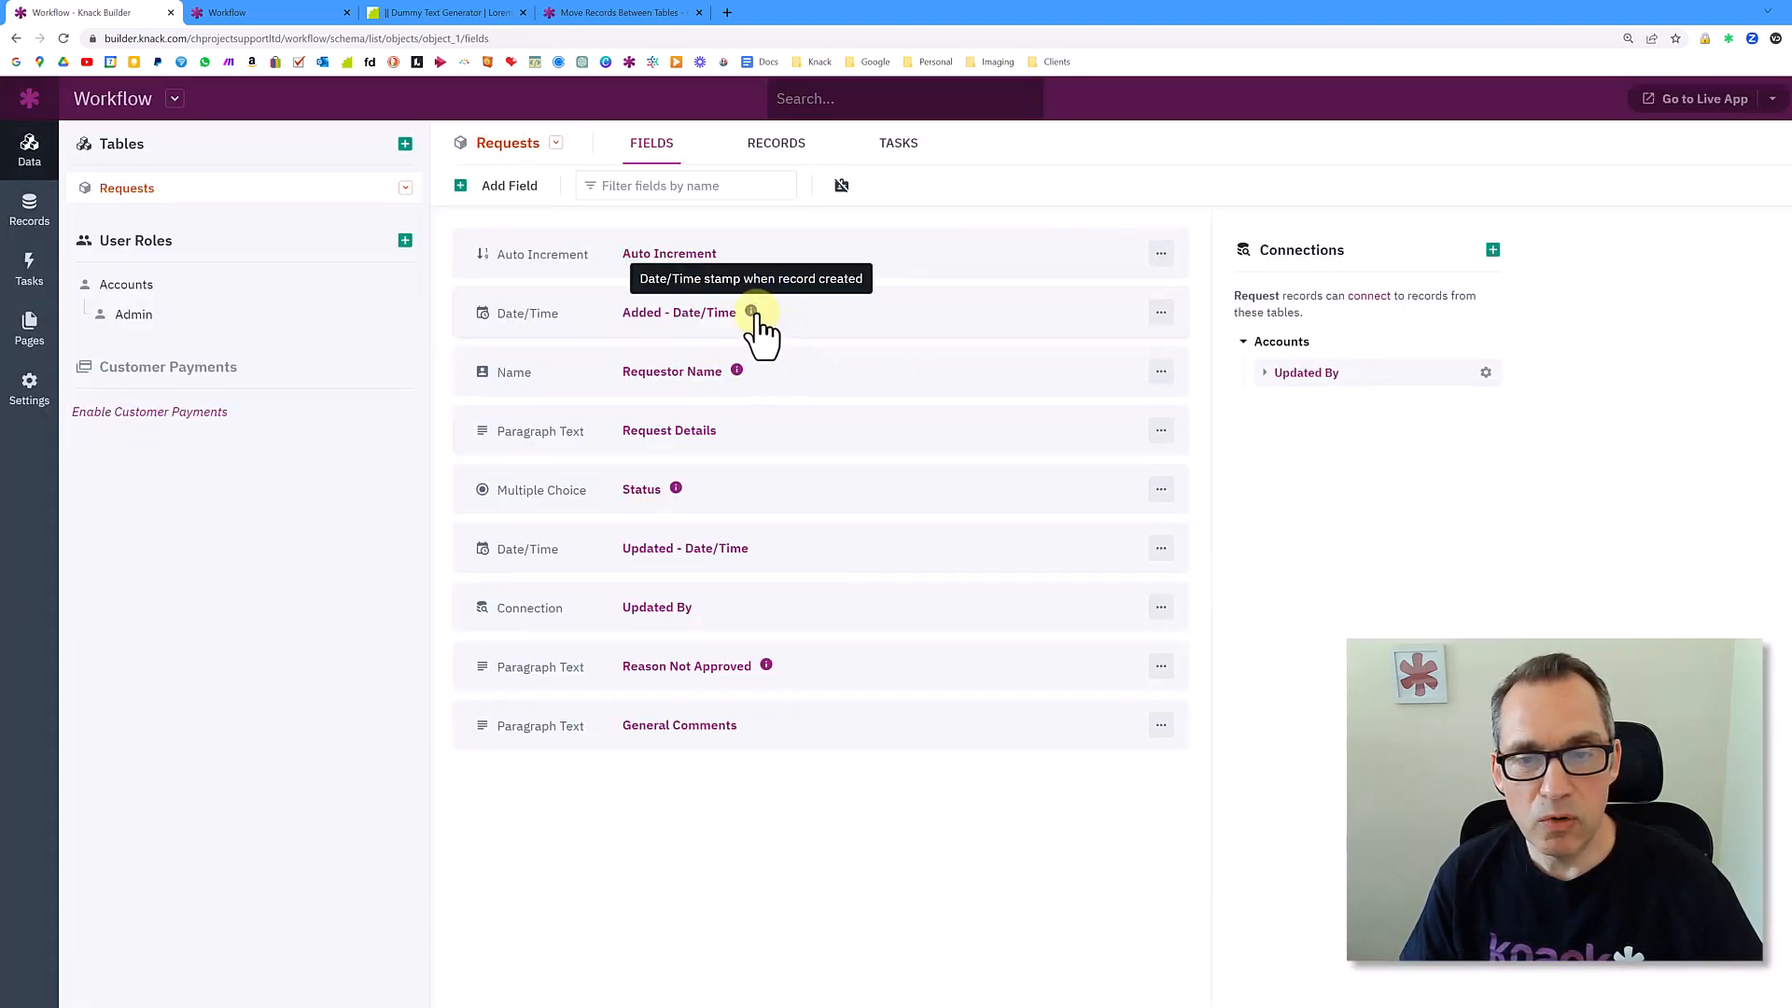
pyautogui.click(679, 322)
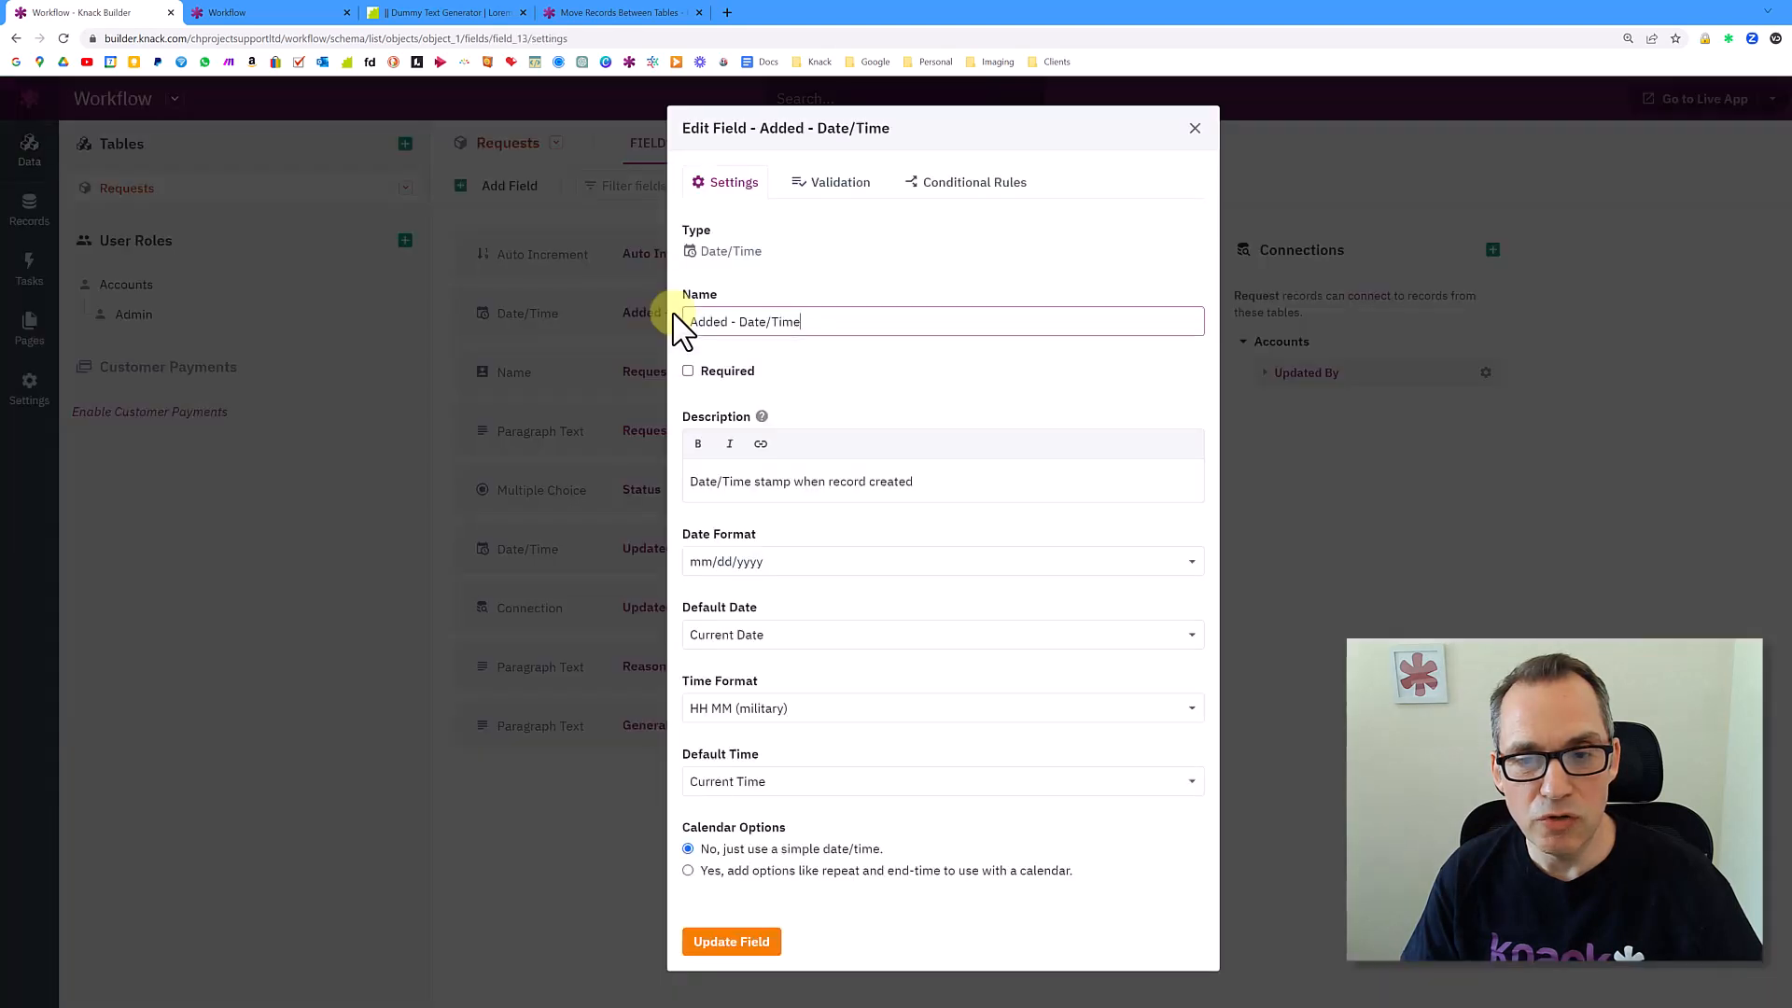
pyautogui.moveTo(695, 485); pyautogui.dragTo(945, 488)
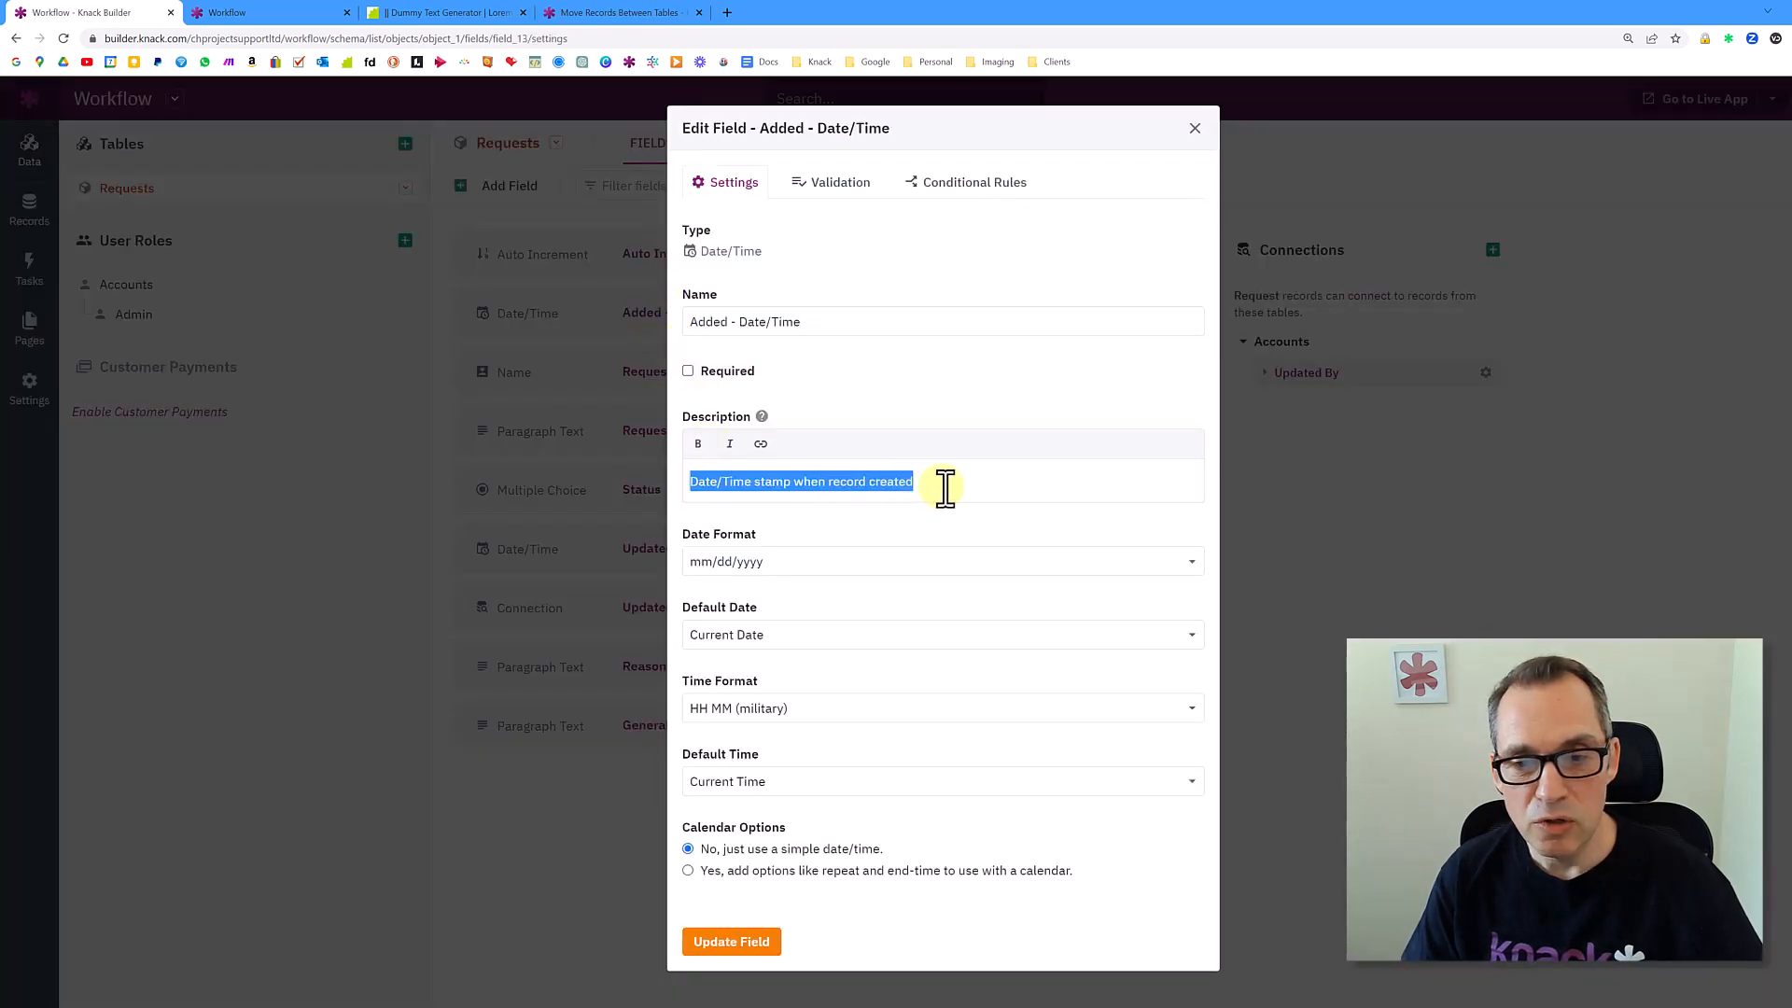
pyautogui.click(1195, 128)
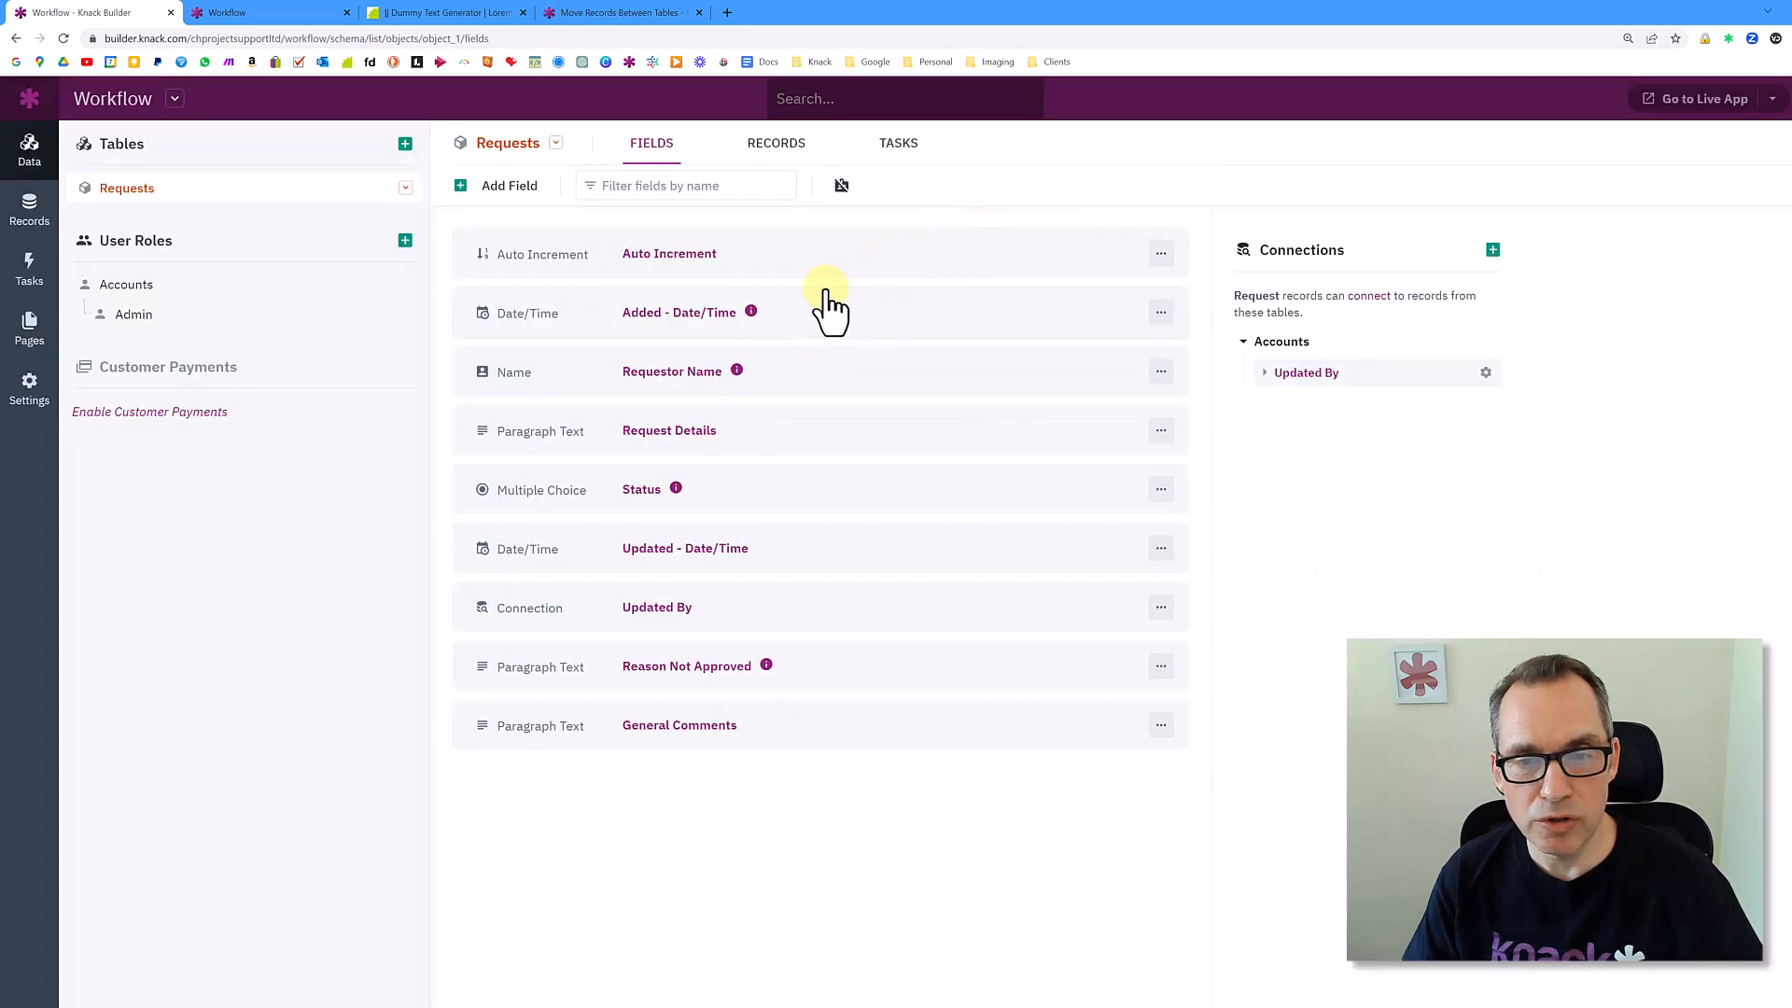
pyautogui.moveTo(751, 313)
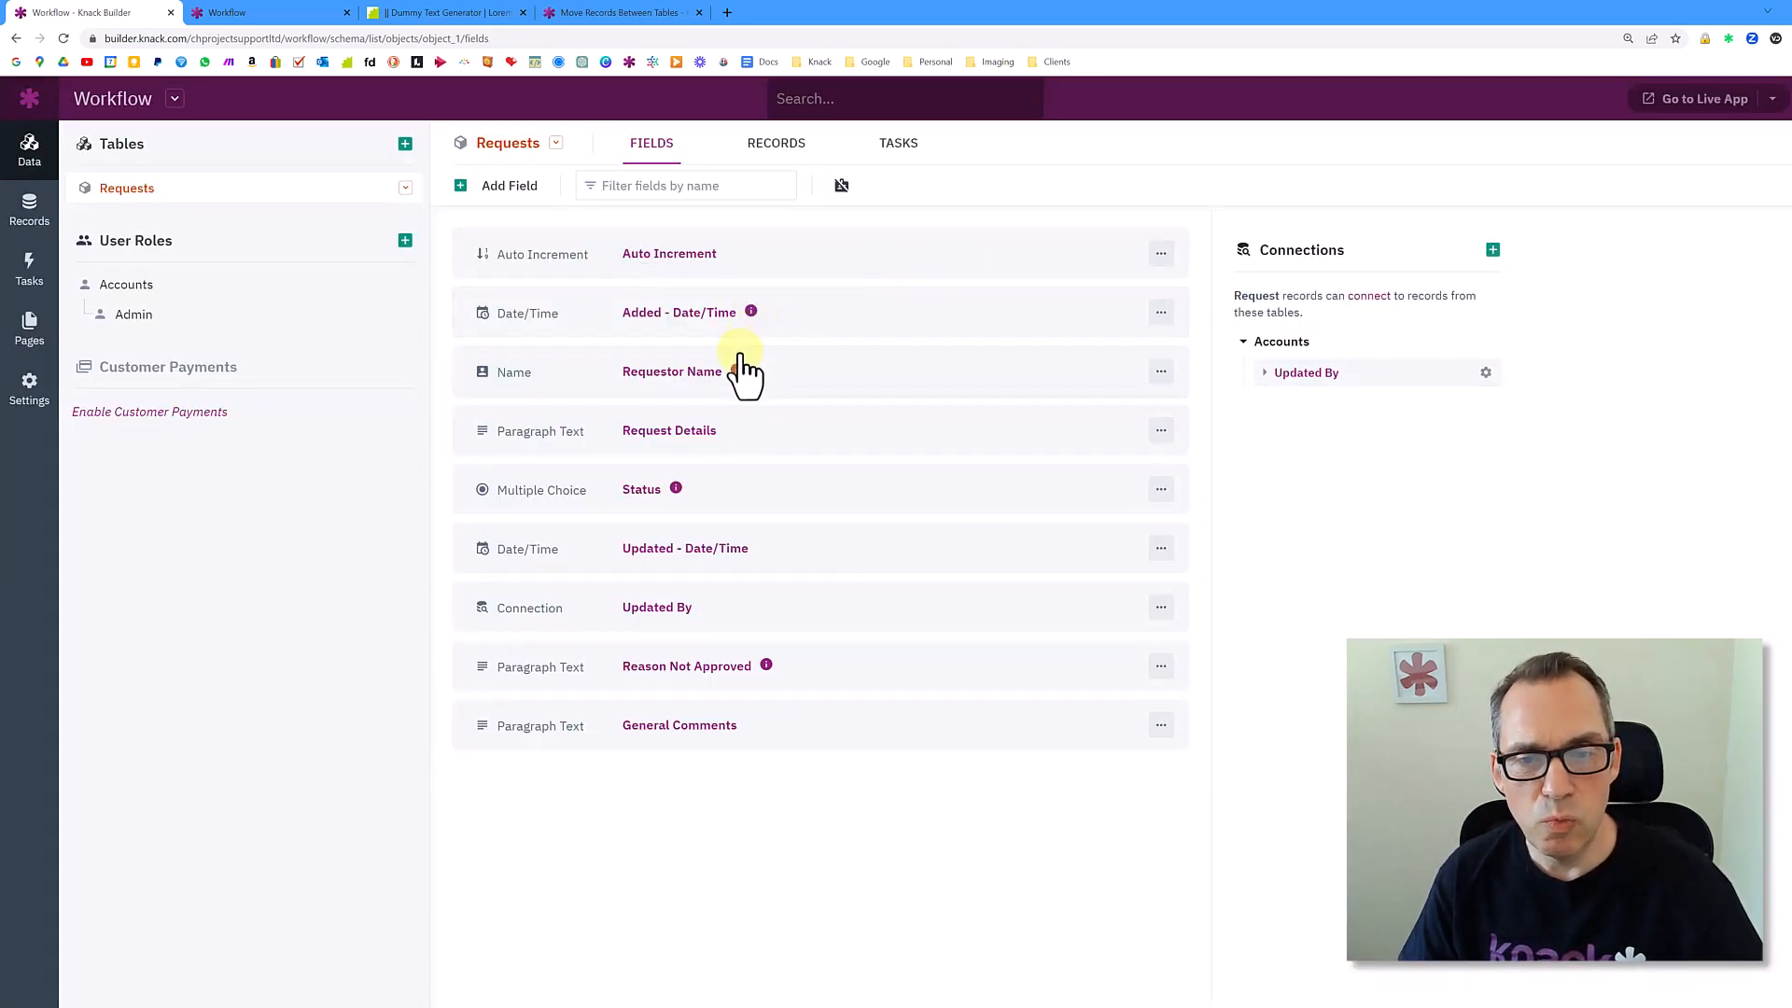
# Correct the Requestor Name field's description to "Person who submits request via webform" and save the field
pyautogui.moveTo(737, 370)
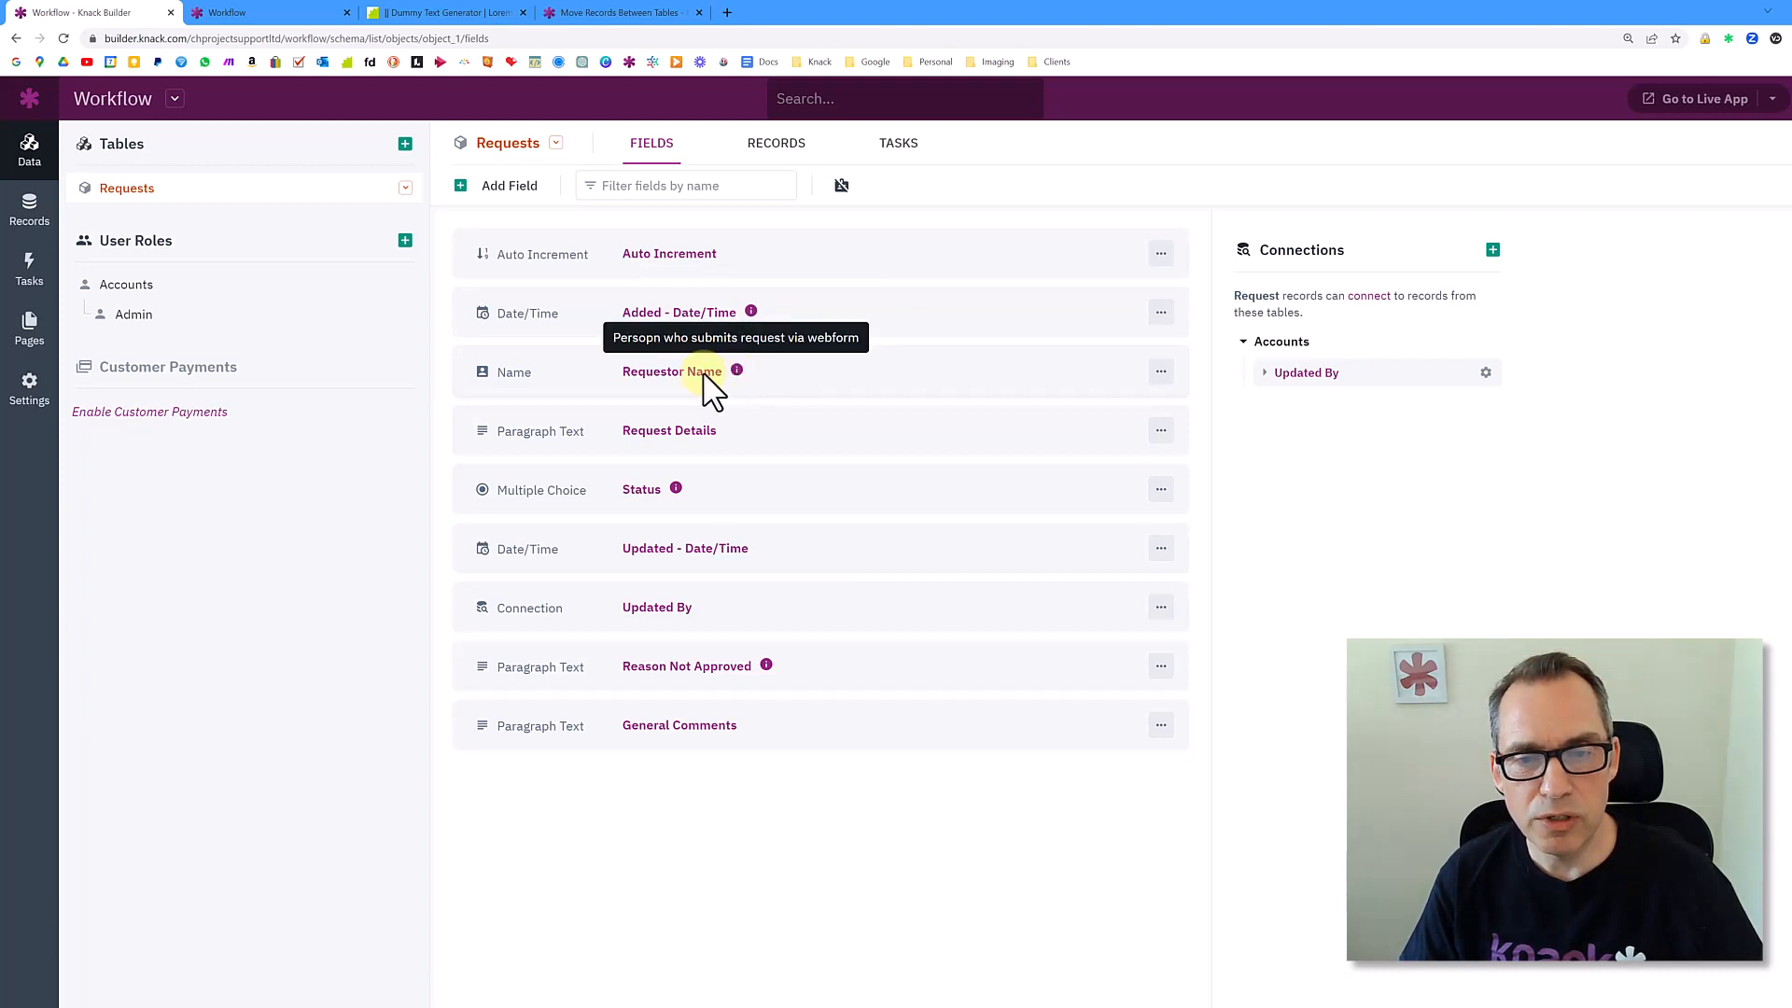
pyautogui.click(695, 371)
pyautogui.click(731, 495)
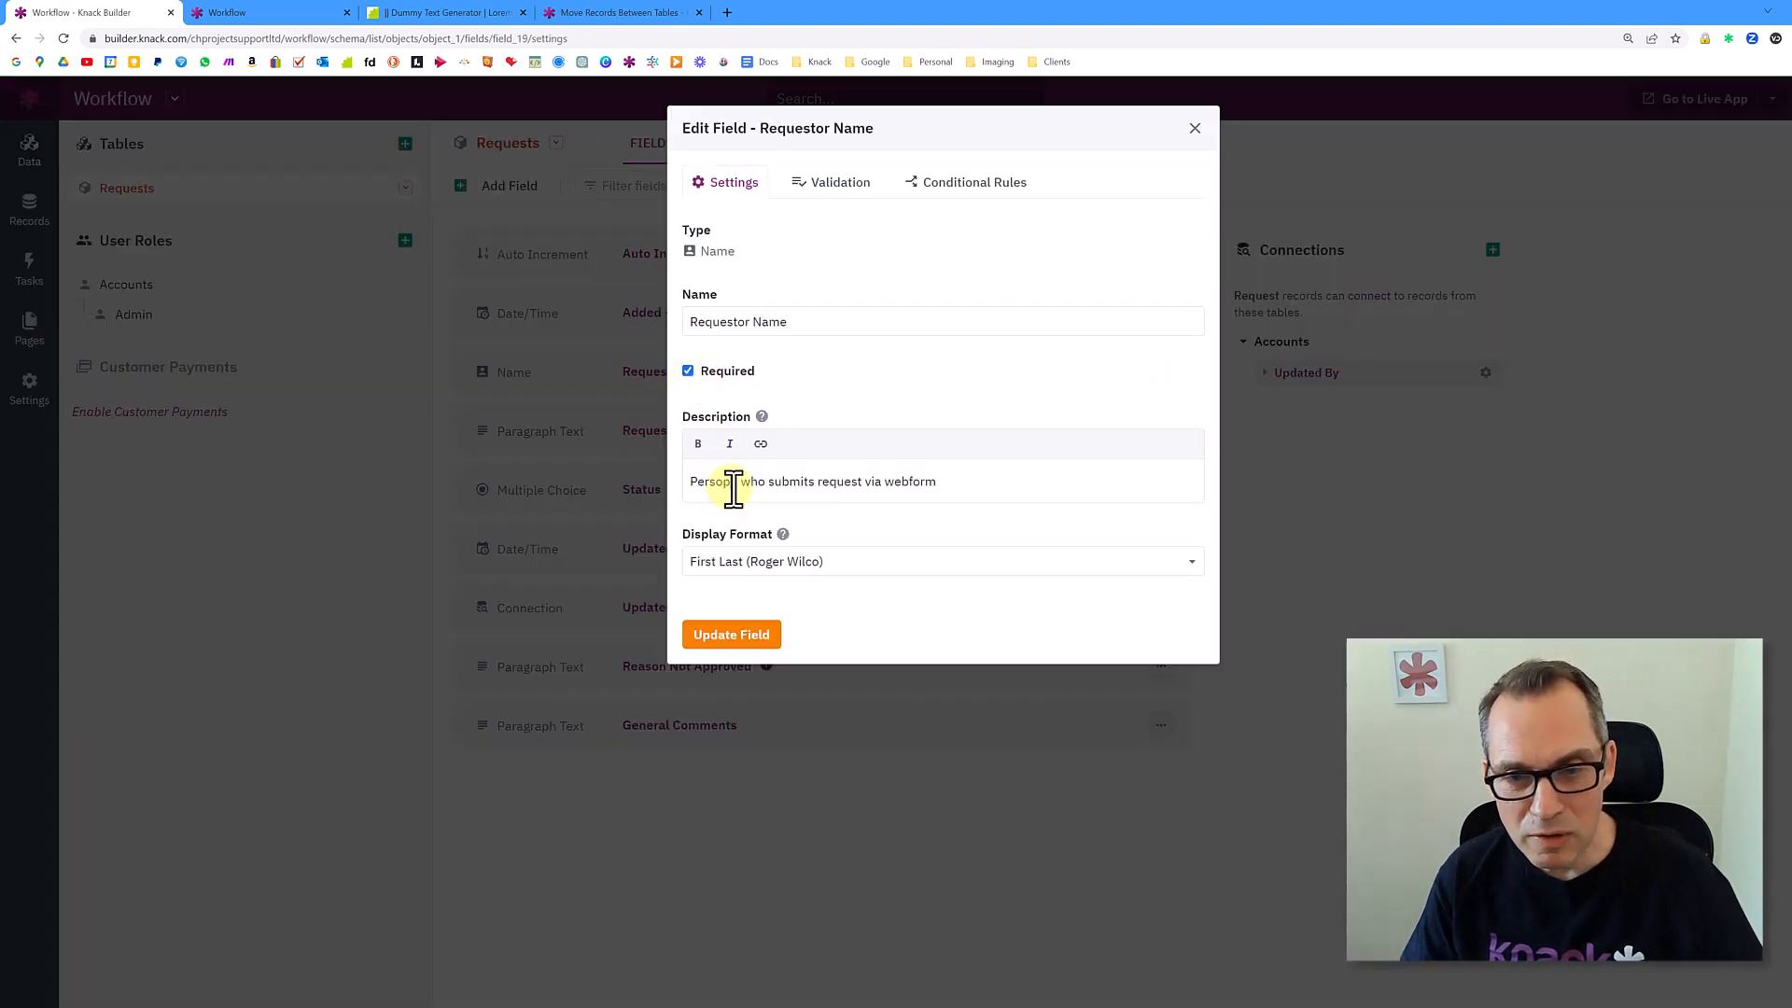
pyautogui.press('BackSpace')
pyautogui.click(721, 617)
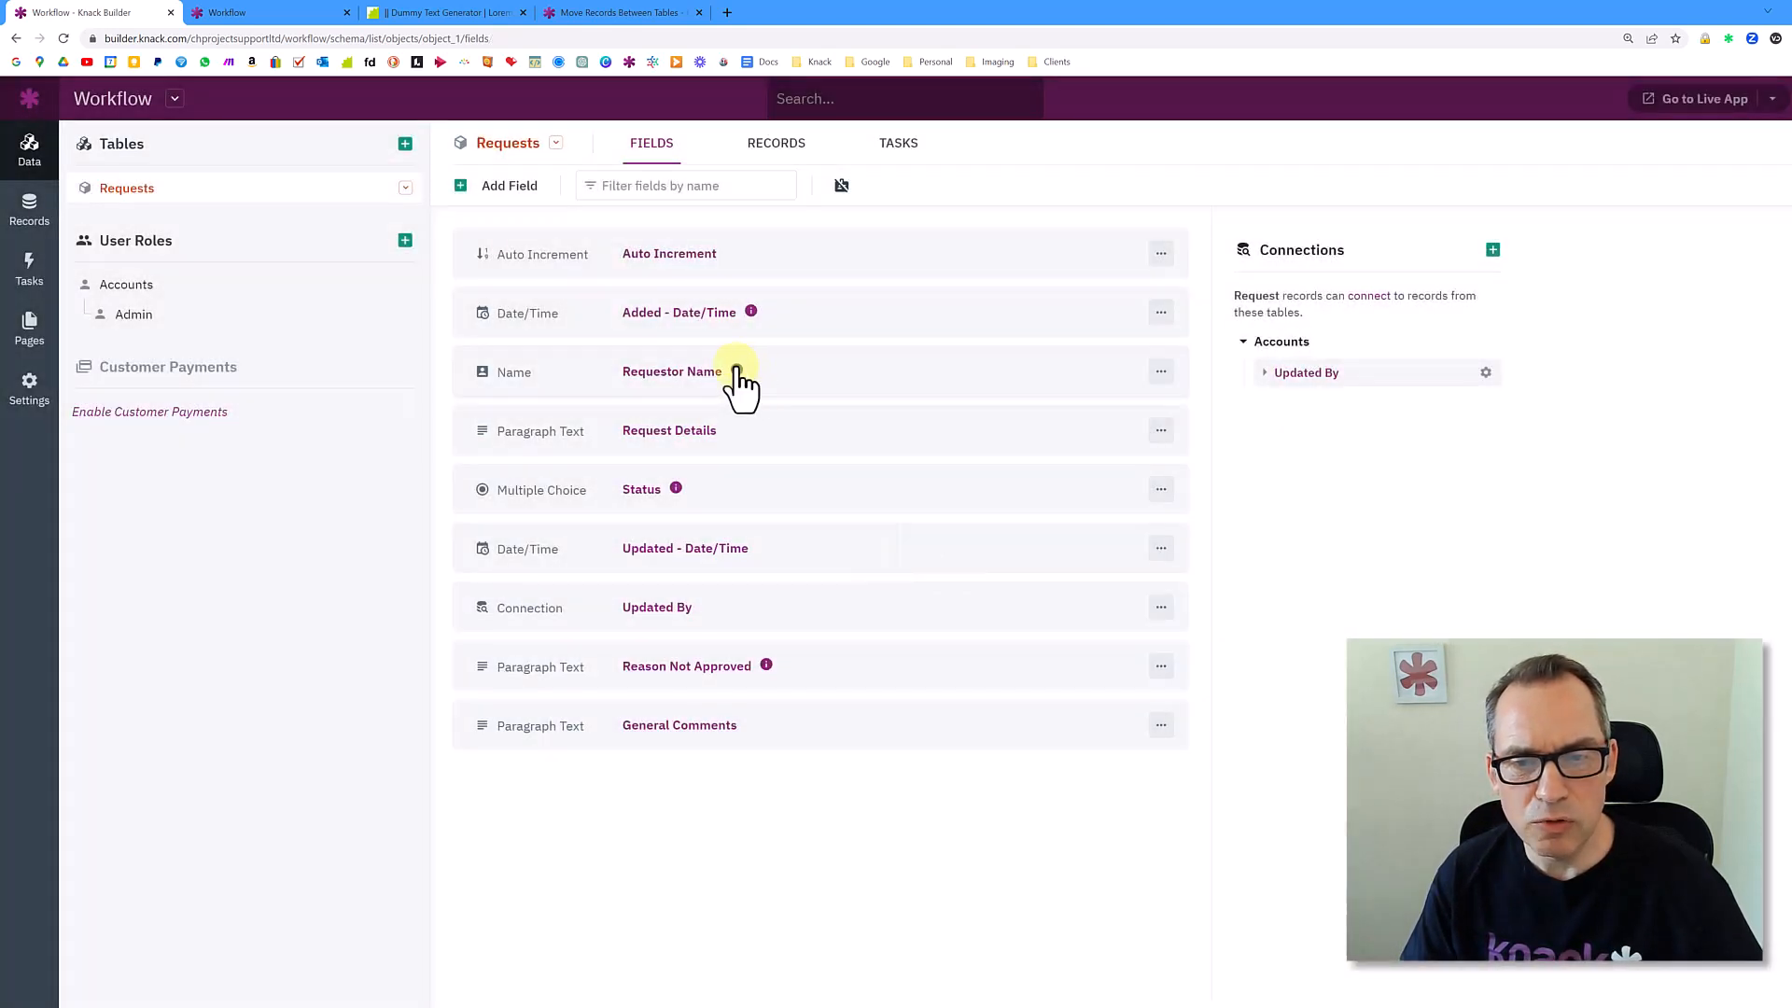
pyautogui.moveTo(737, 372)
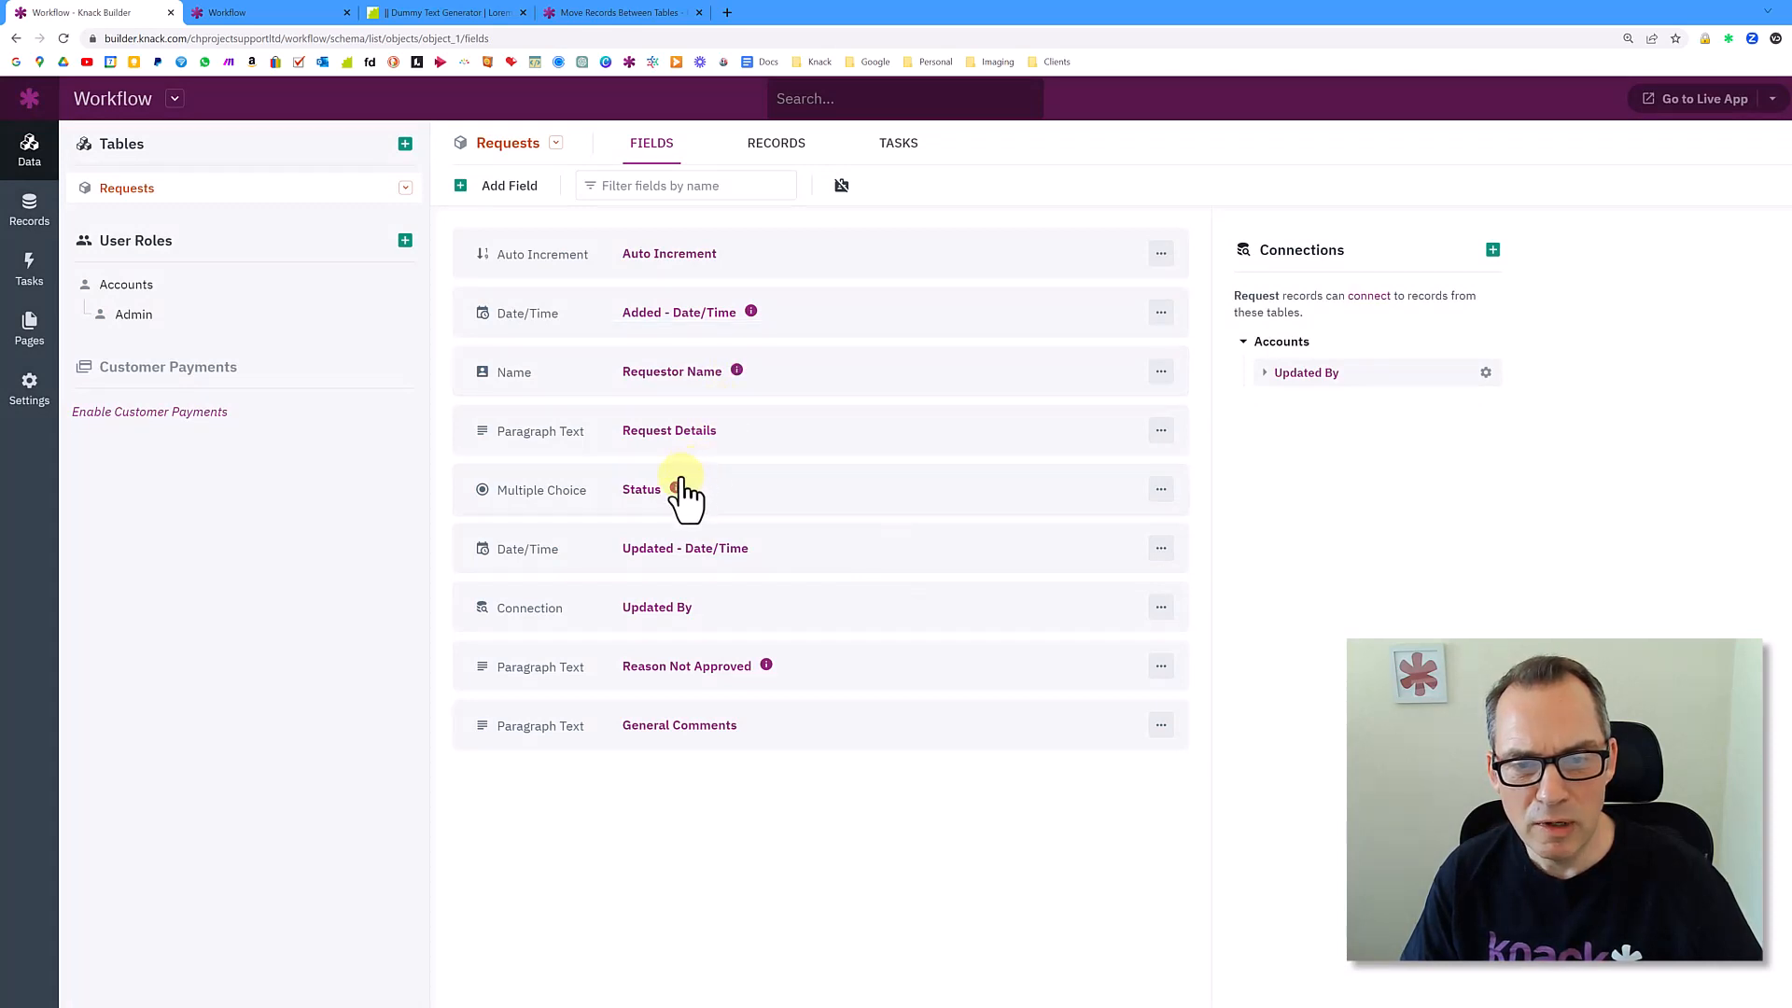
pyautogui.moveTo(676, 490)
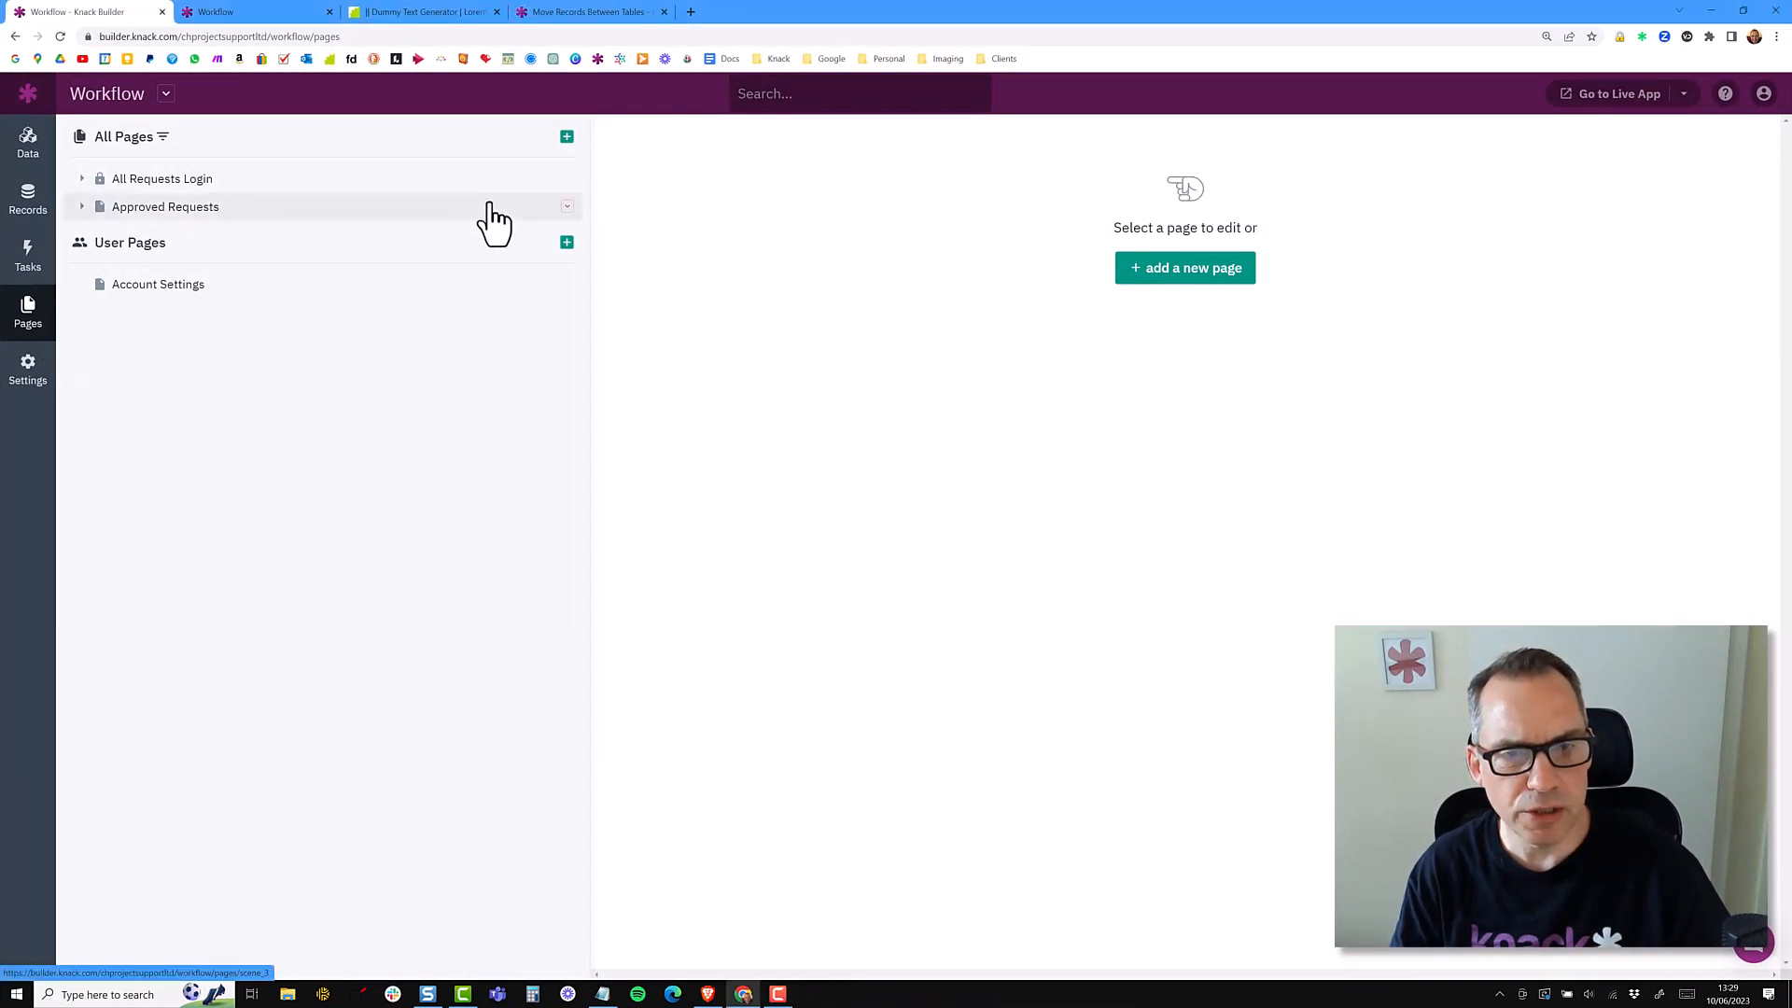
# Delete the existing All Requests Login and Approved Requests pages together with their child pages
pyautogui.click(567, 179)
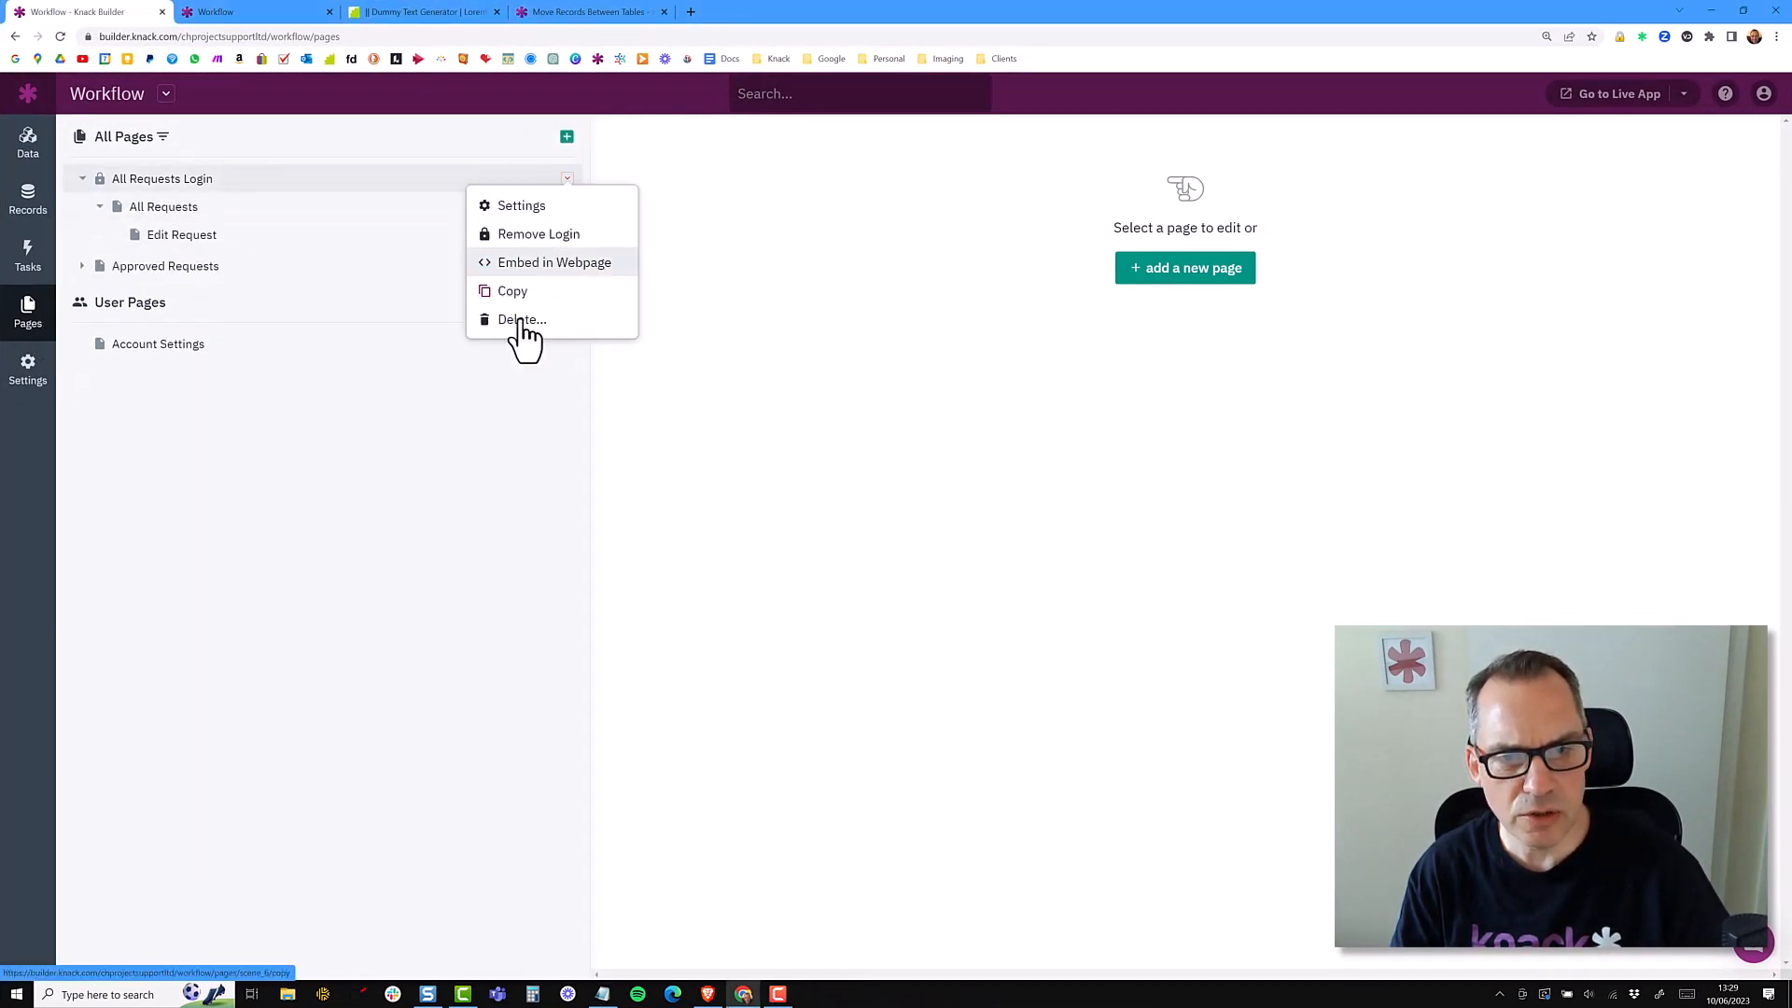
pyautogui.click(523, 321)
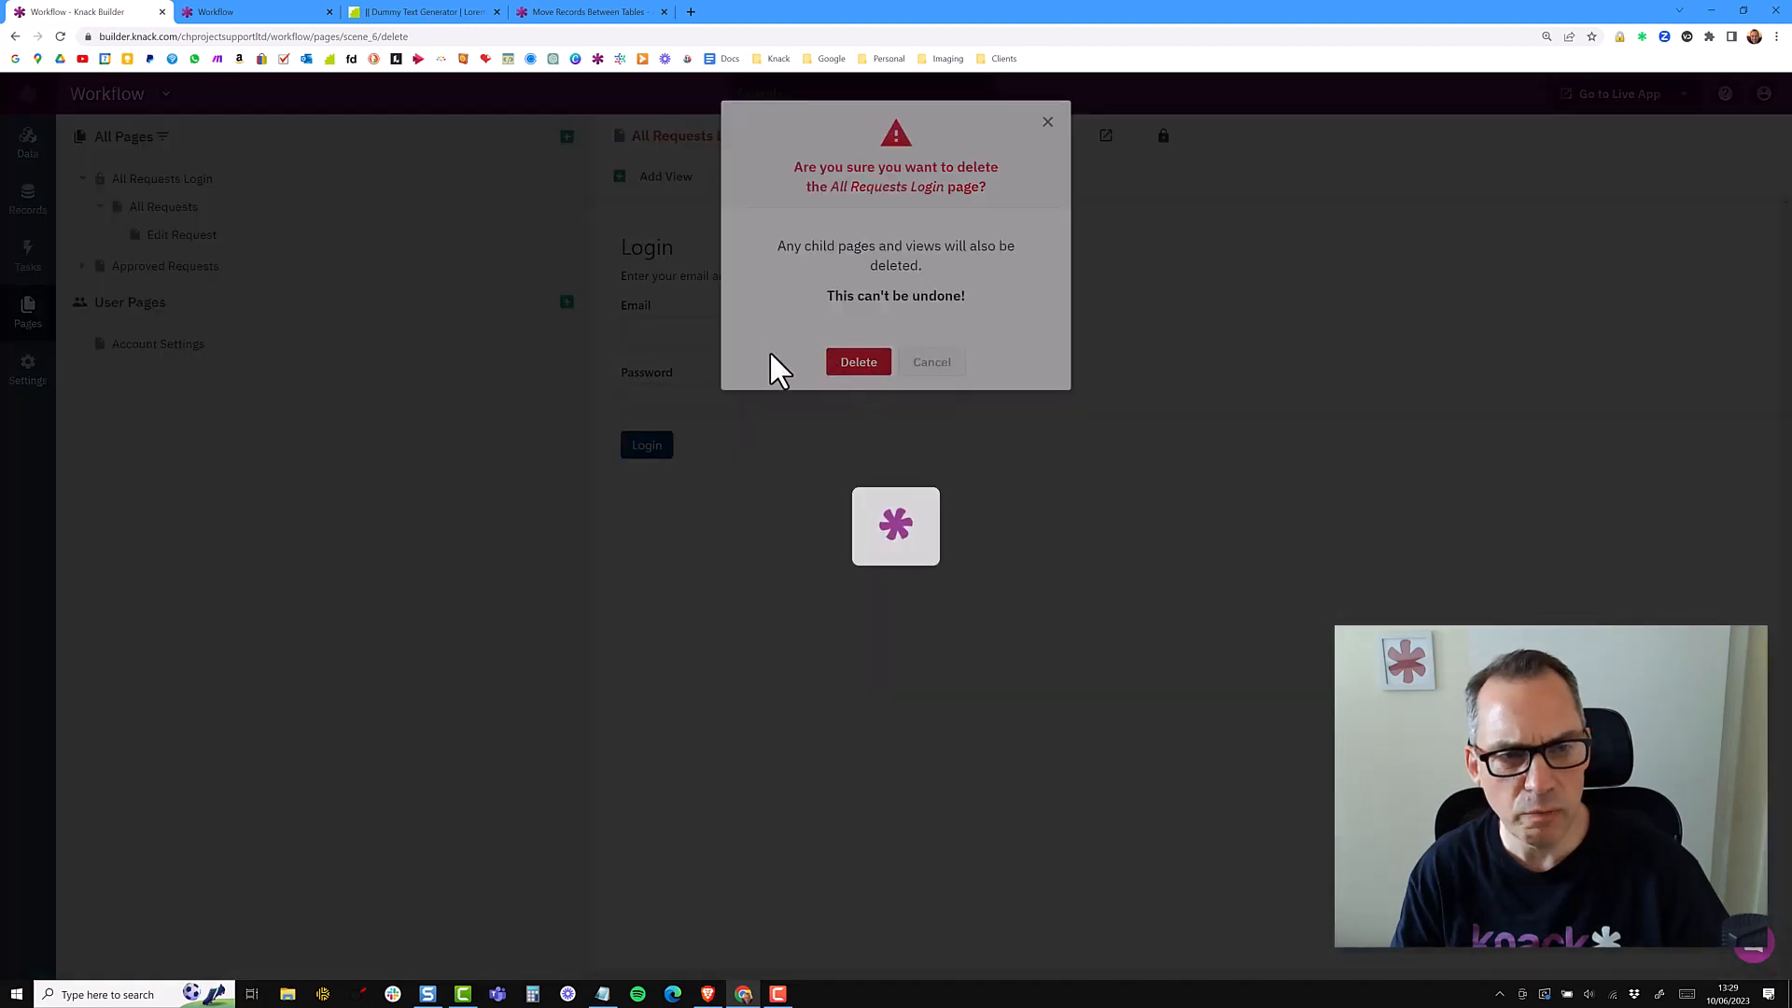
pyautogui.click(858, 362)
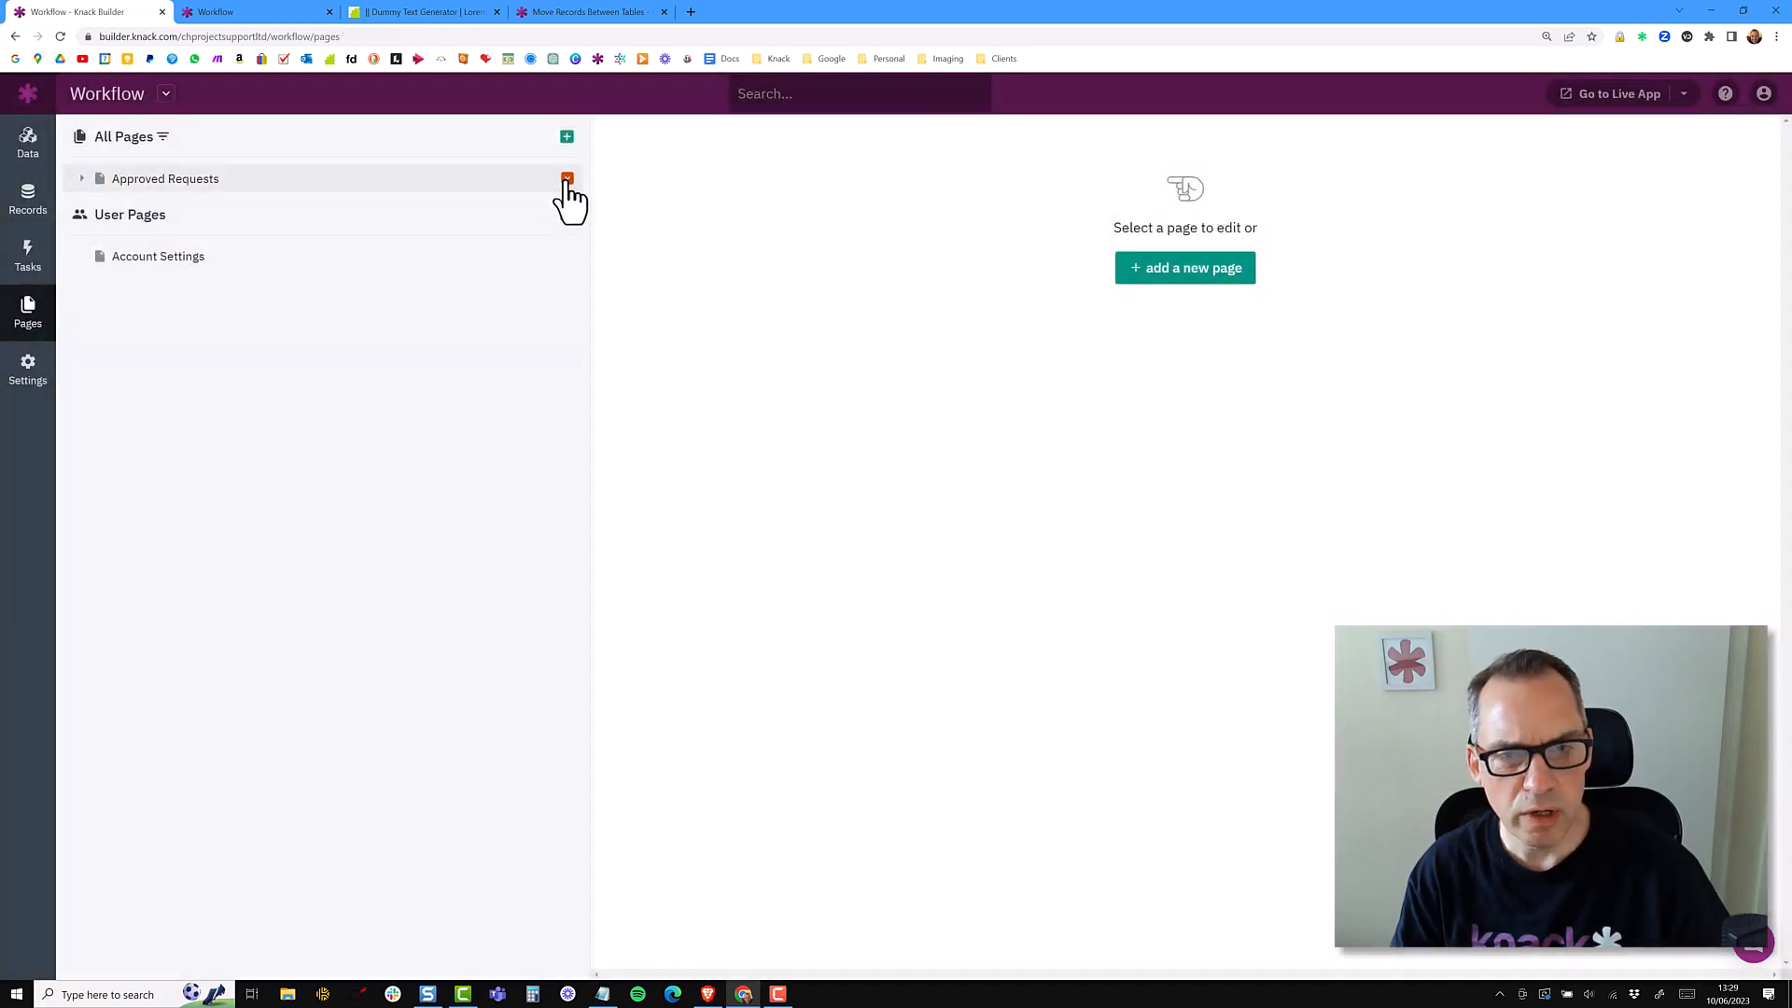
pyautogui.click(566, 180)
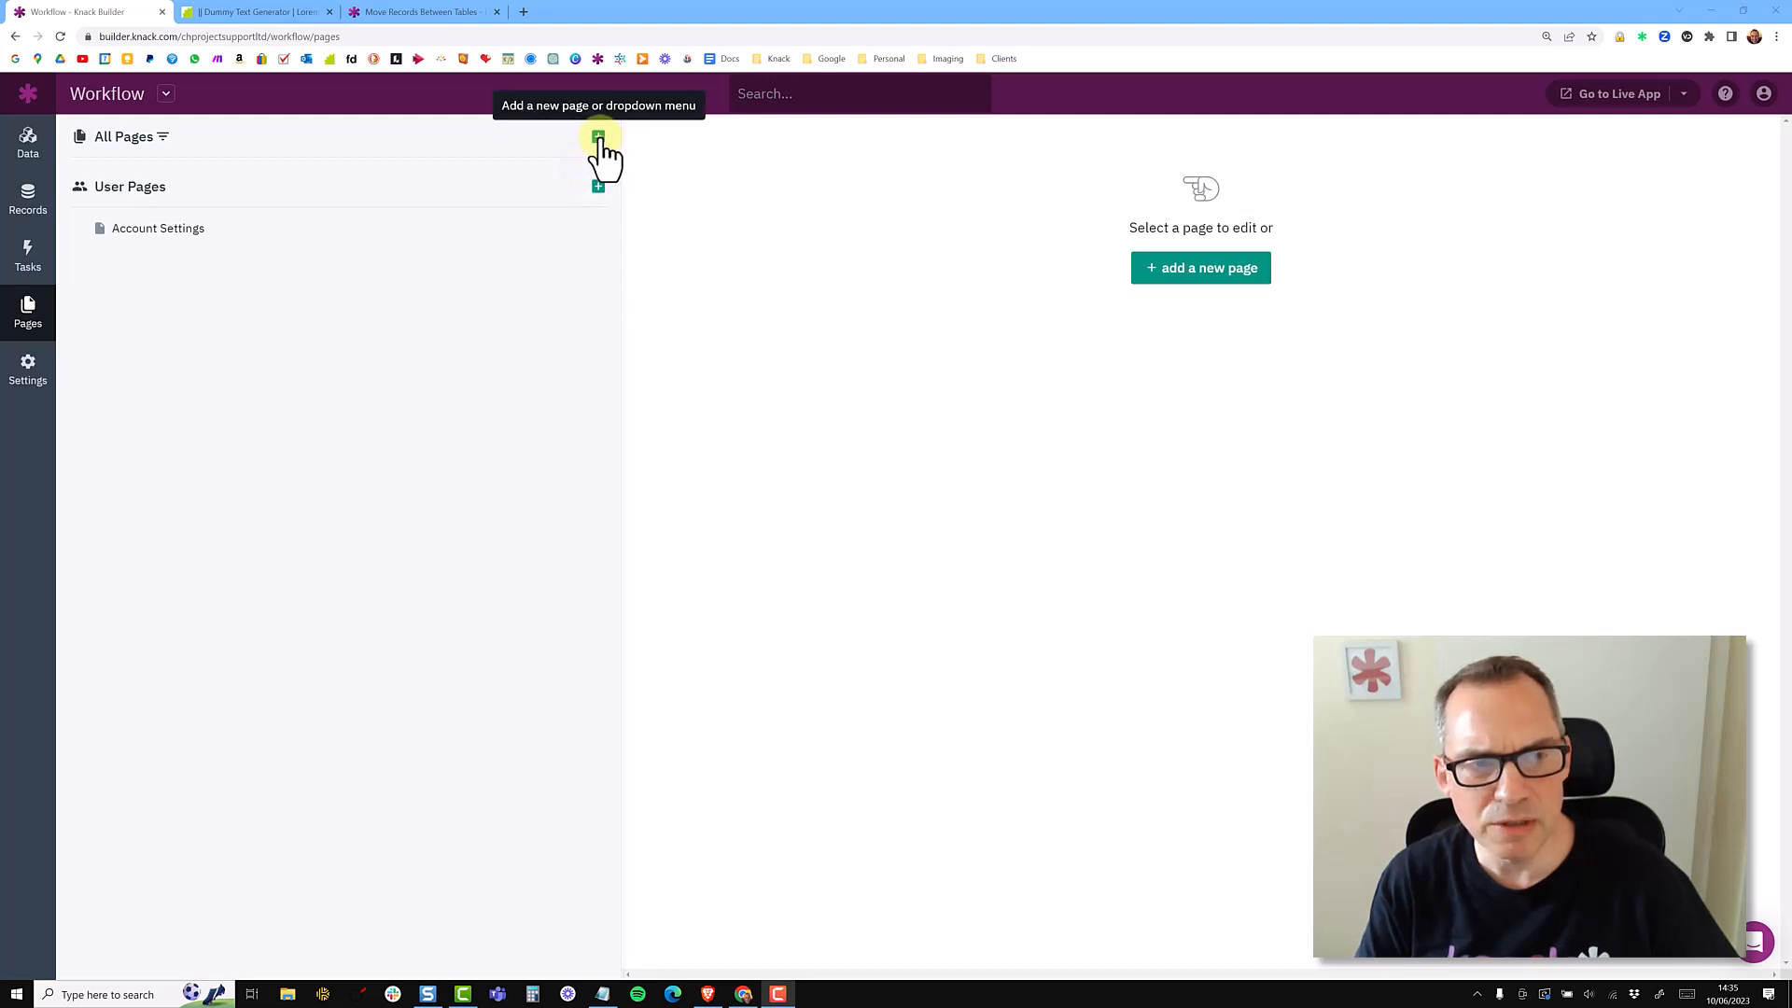
# Add a new login page named "All Requests" with access limited to the Admin user role
pyautogui.click(599, 140)
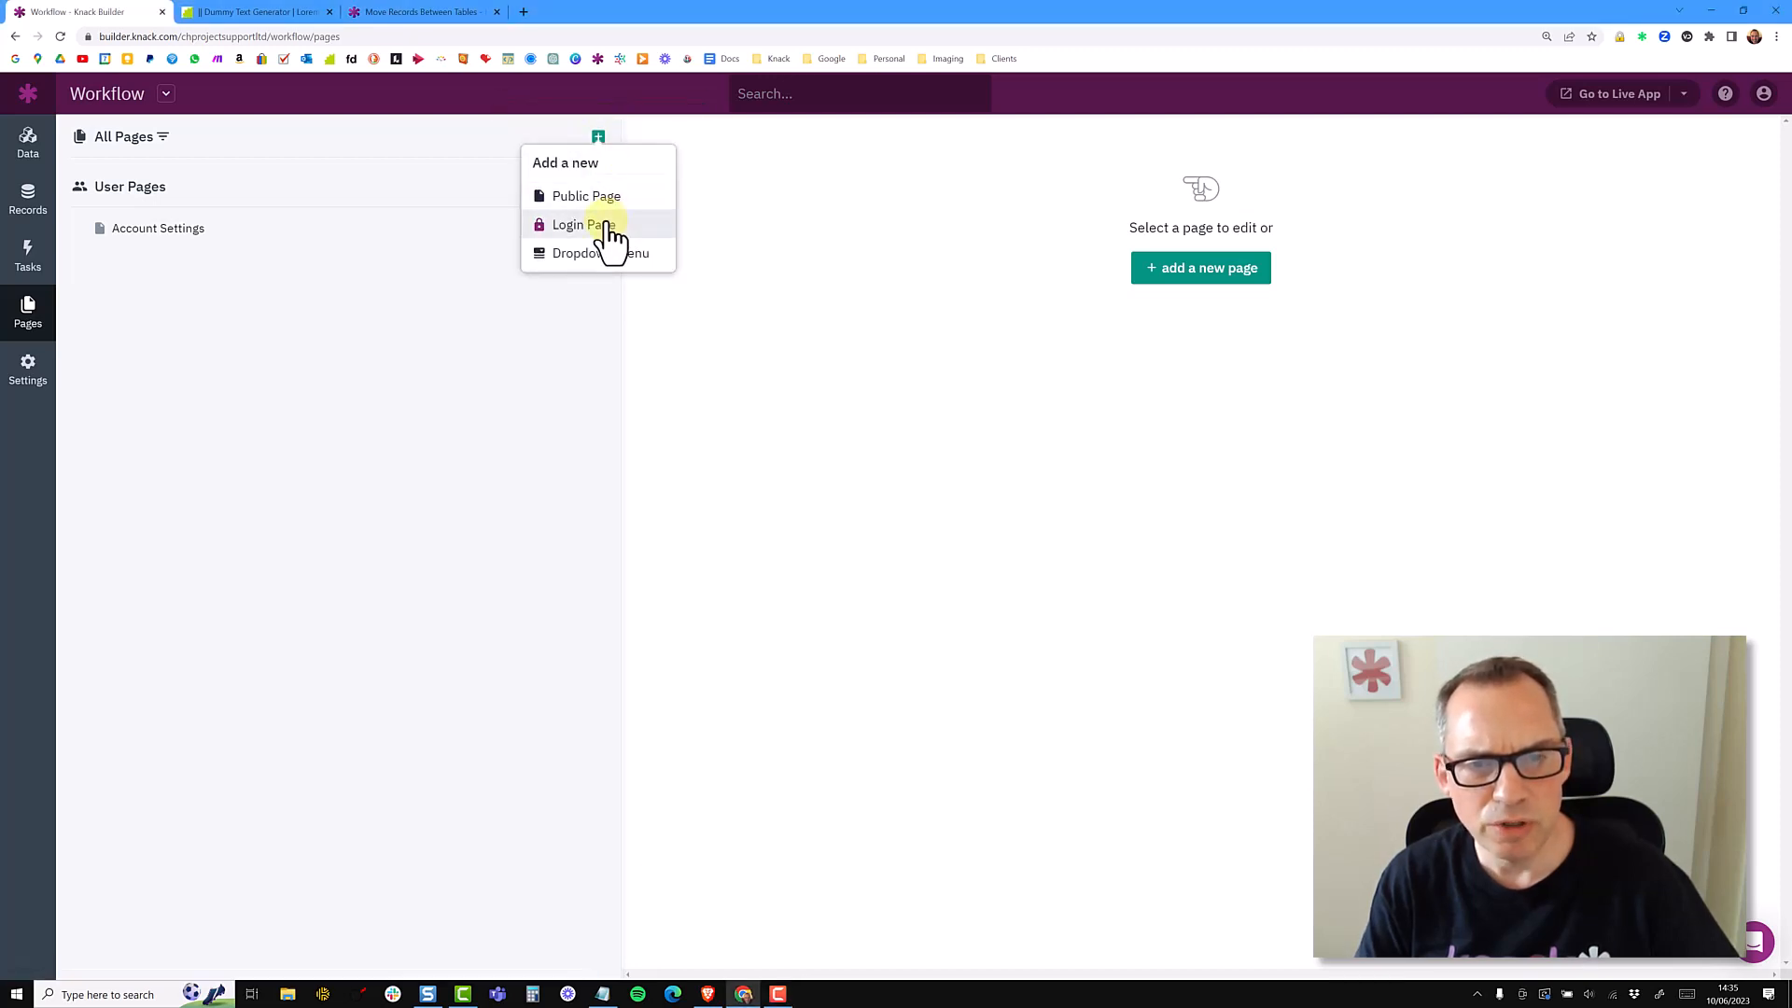
pyautogui.click(603, 241)
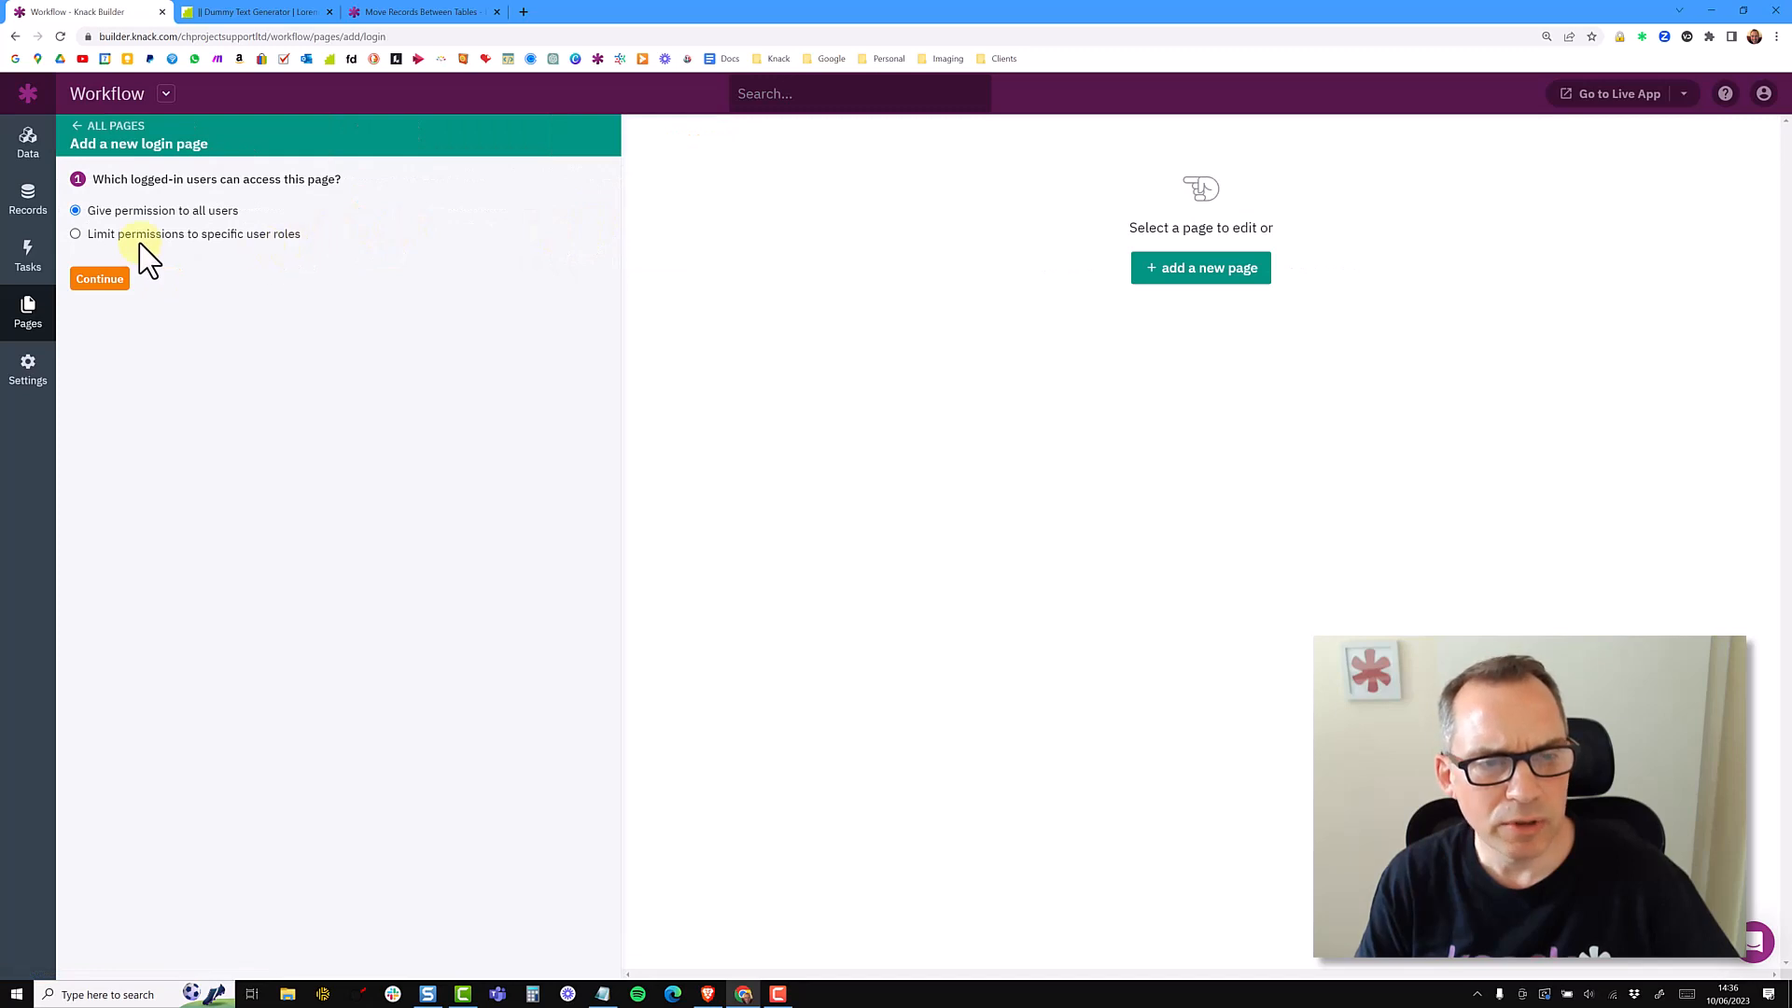
pyautogui.click(145, 235)
pyautogui.click(164, 271)
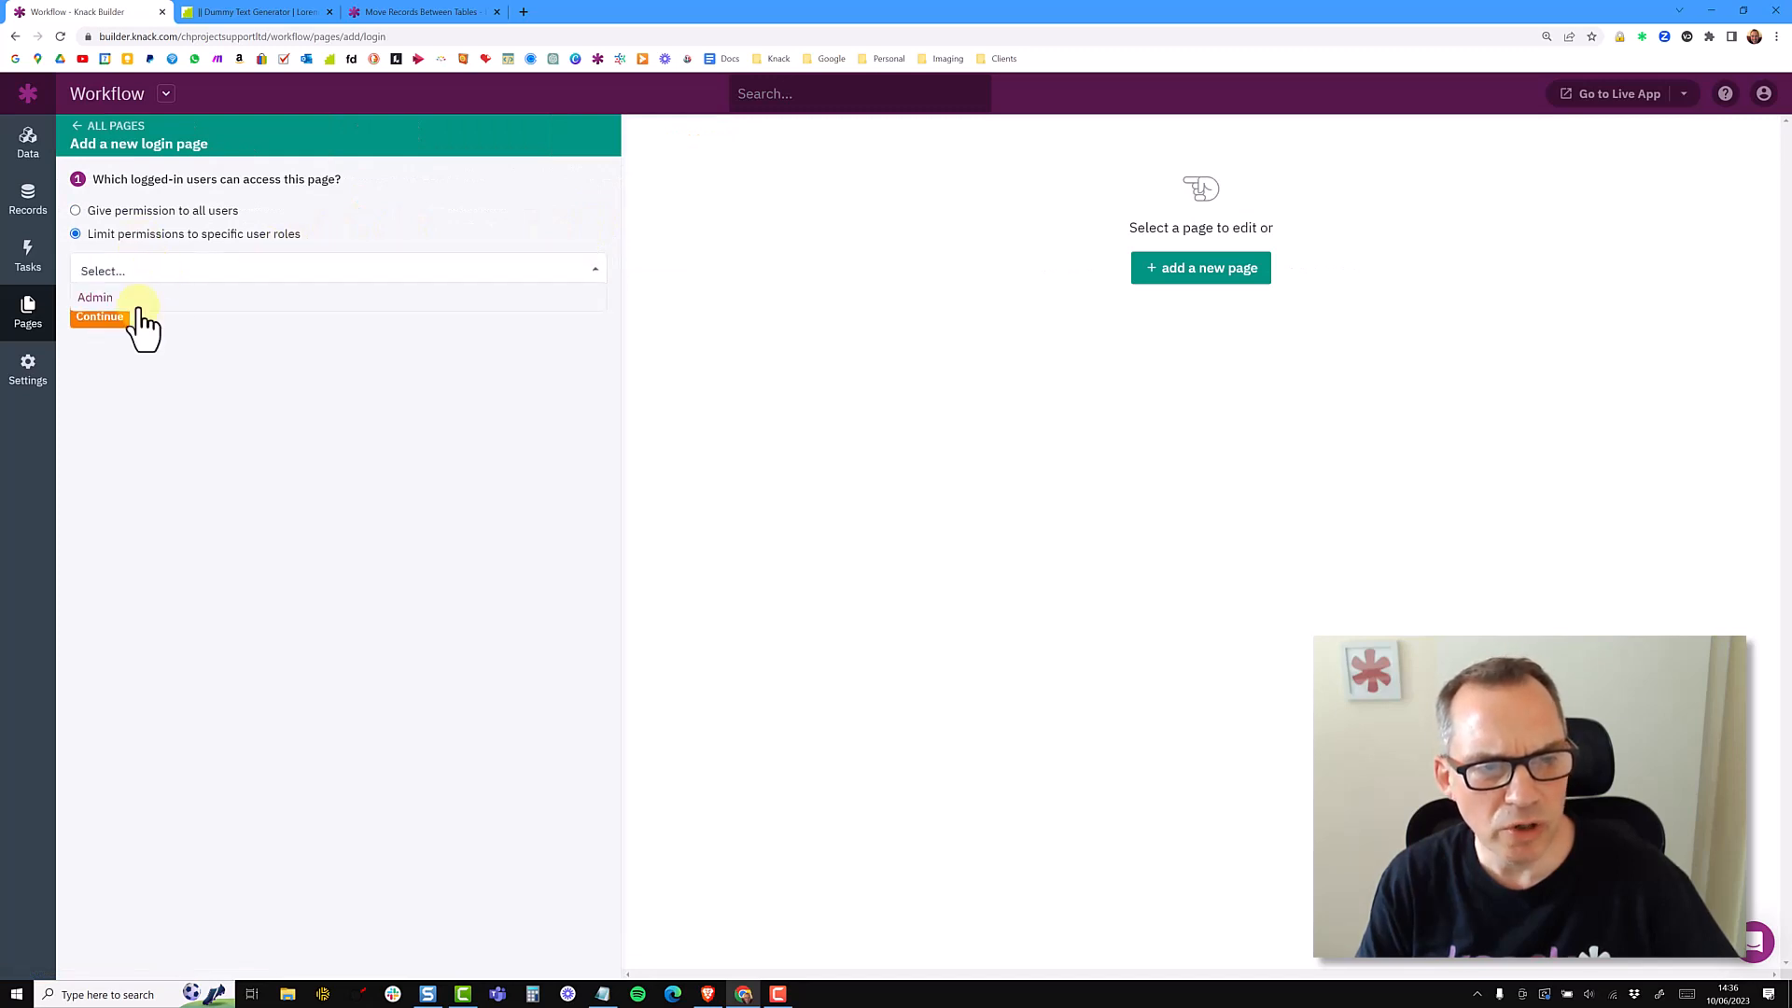
pyautogui.click(157, 314)
pyautogui.click(113, 316)
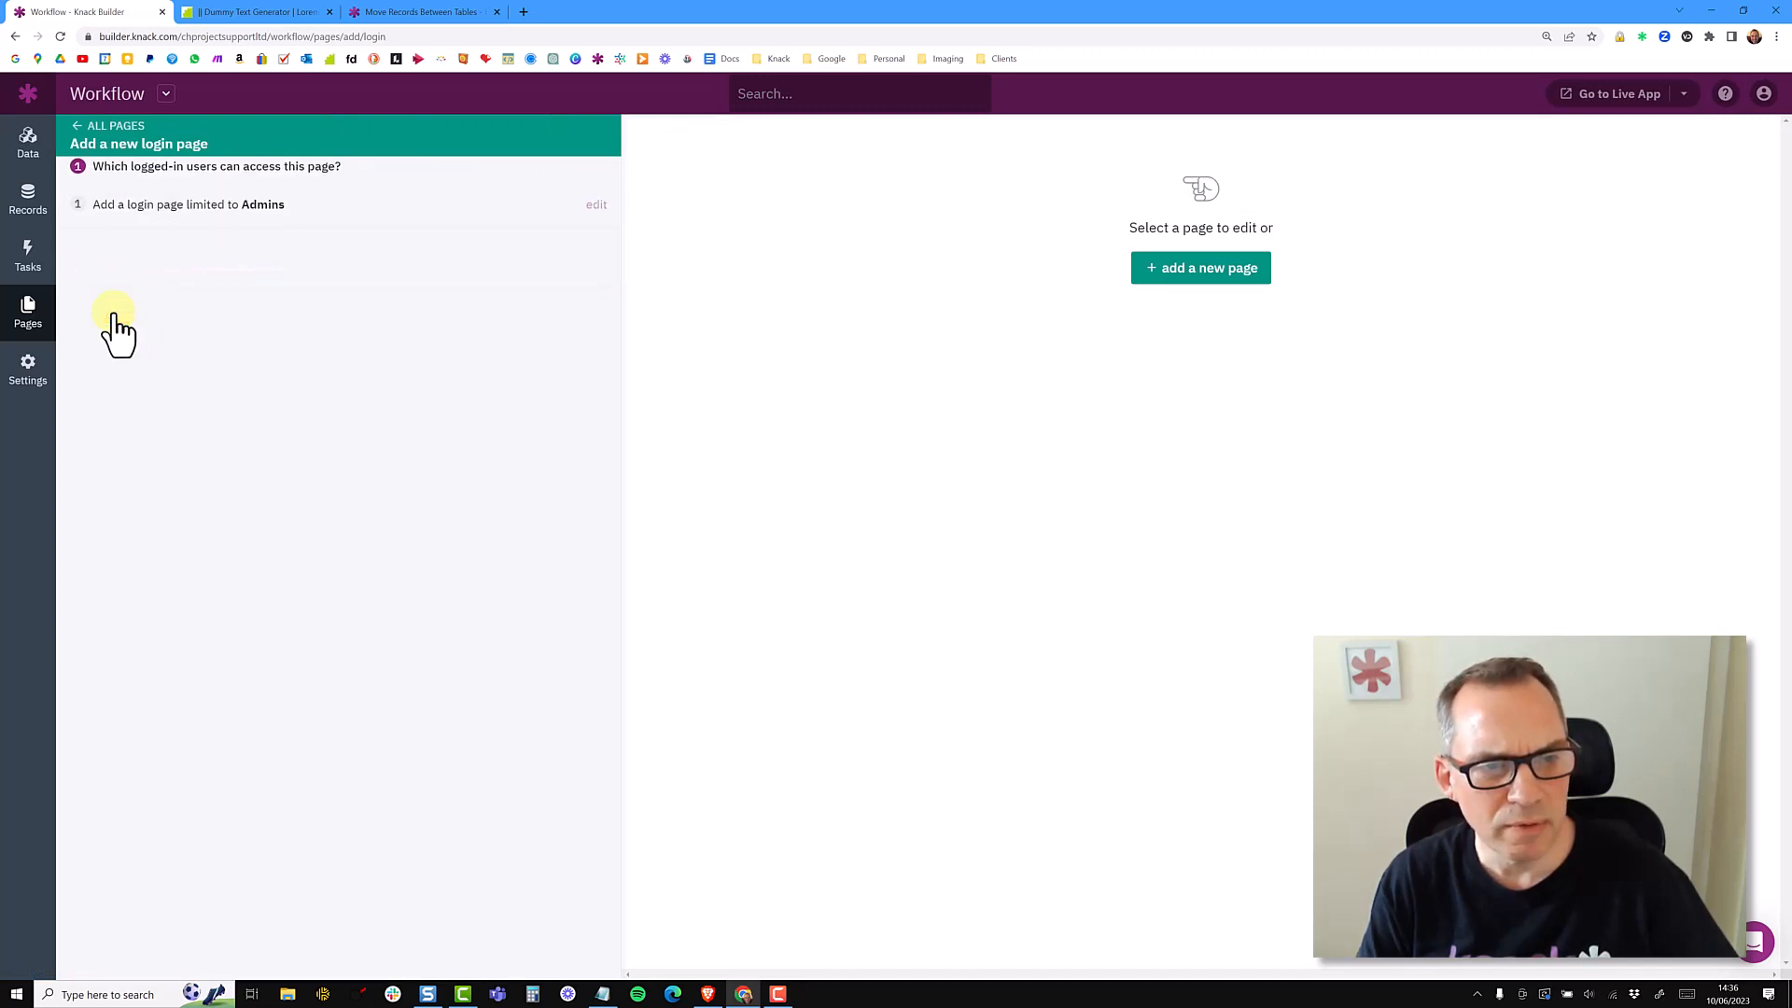
pyautogui.moveTo(147, 261); pyautogui.dragTo(77, 262)
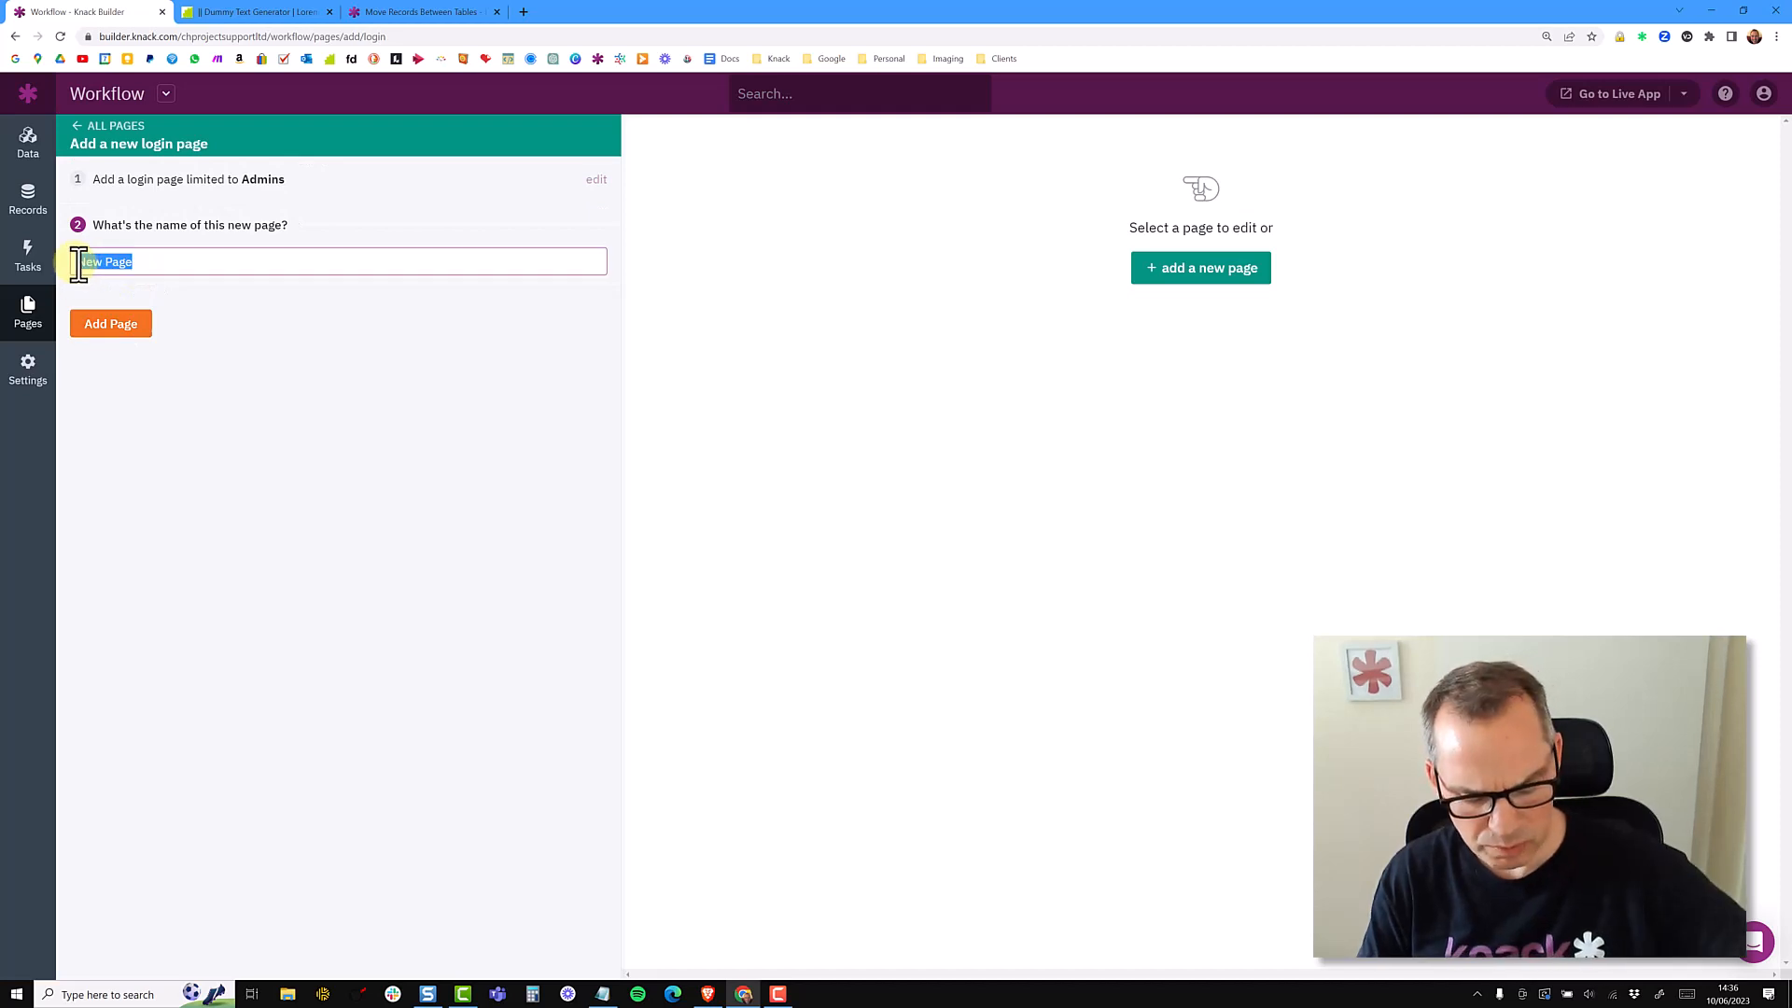
pyautogui.write('All Requests')
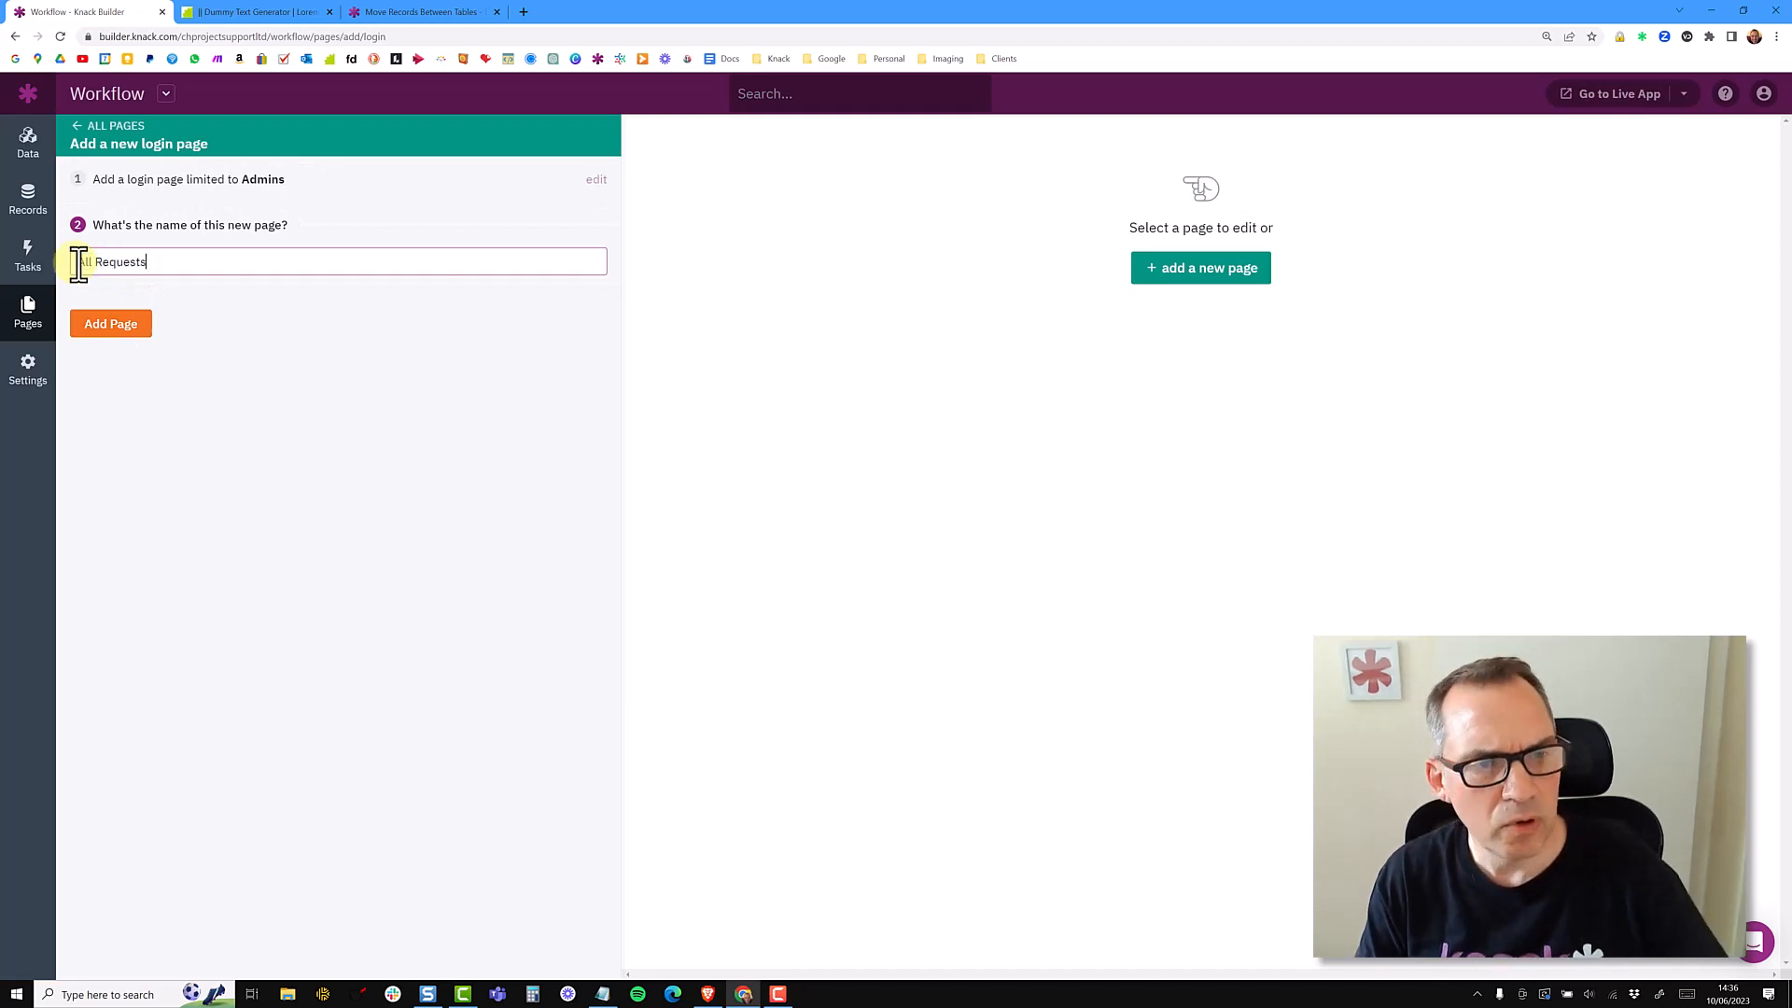
pyautogui.click(111, 323)
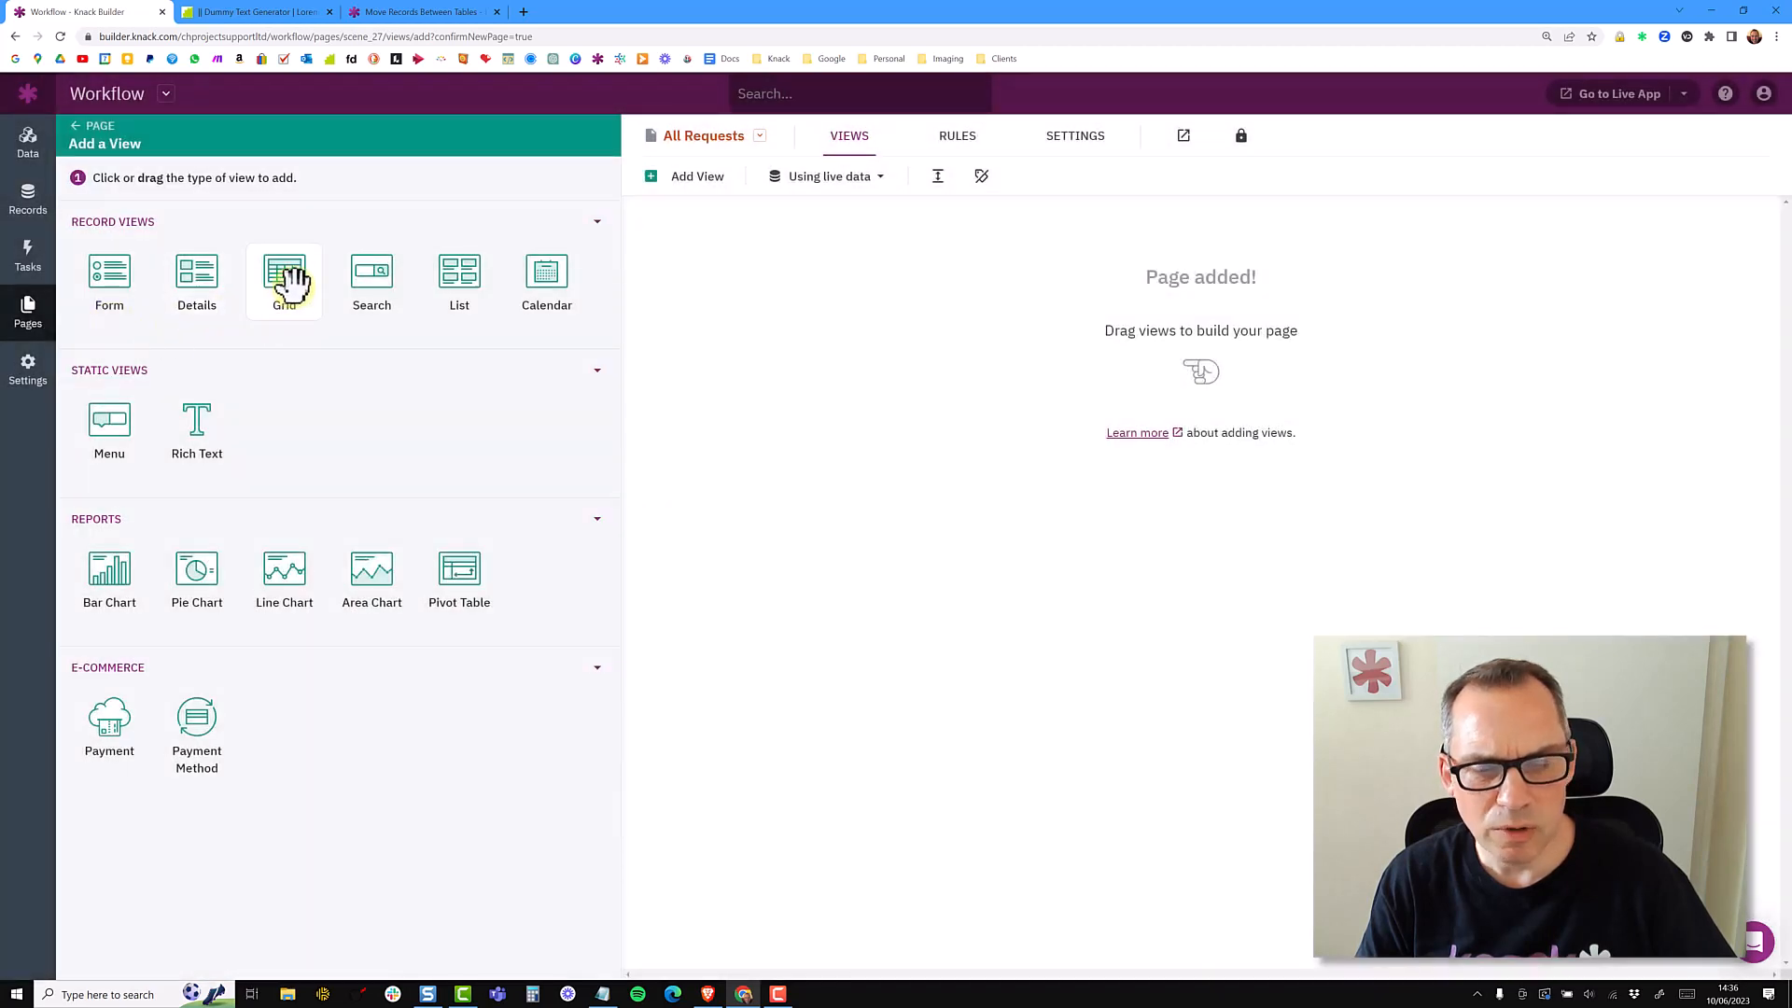
# Add a grid view to the All Requests page displaying all Requests, with a form link for editing each record
pyautogui.click(291, 280)
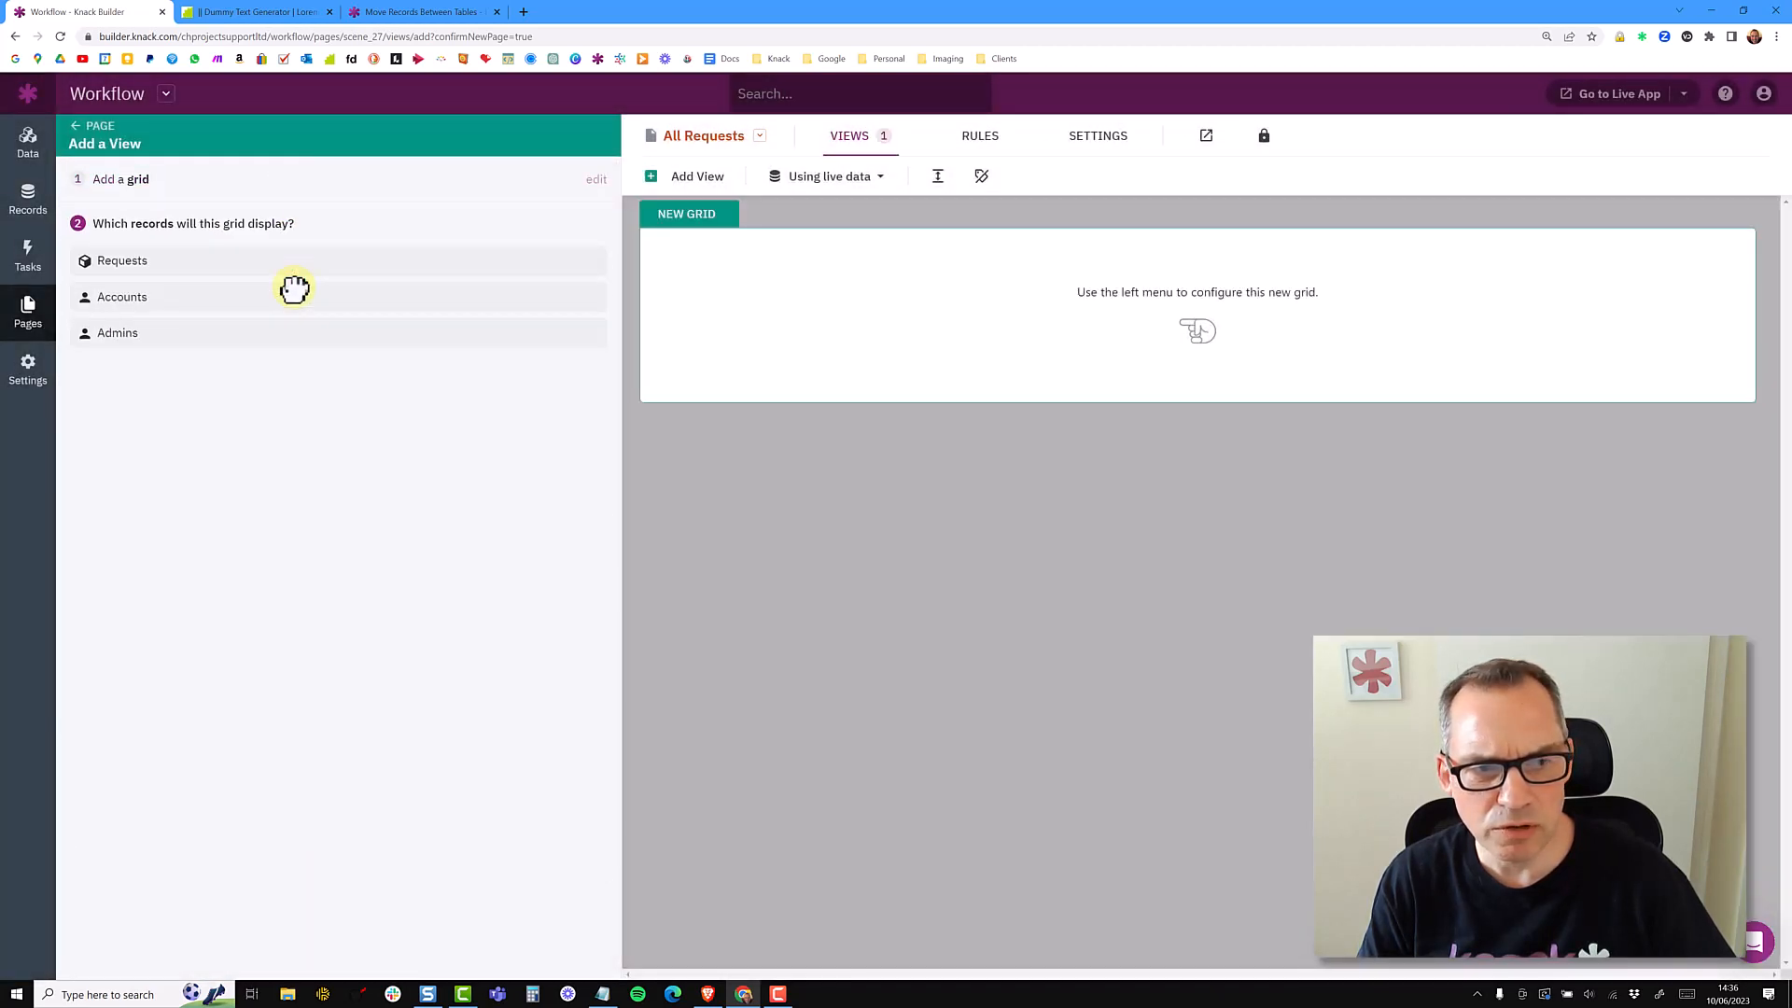
pyautogui.click(165, 264)
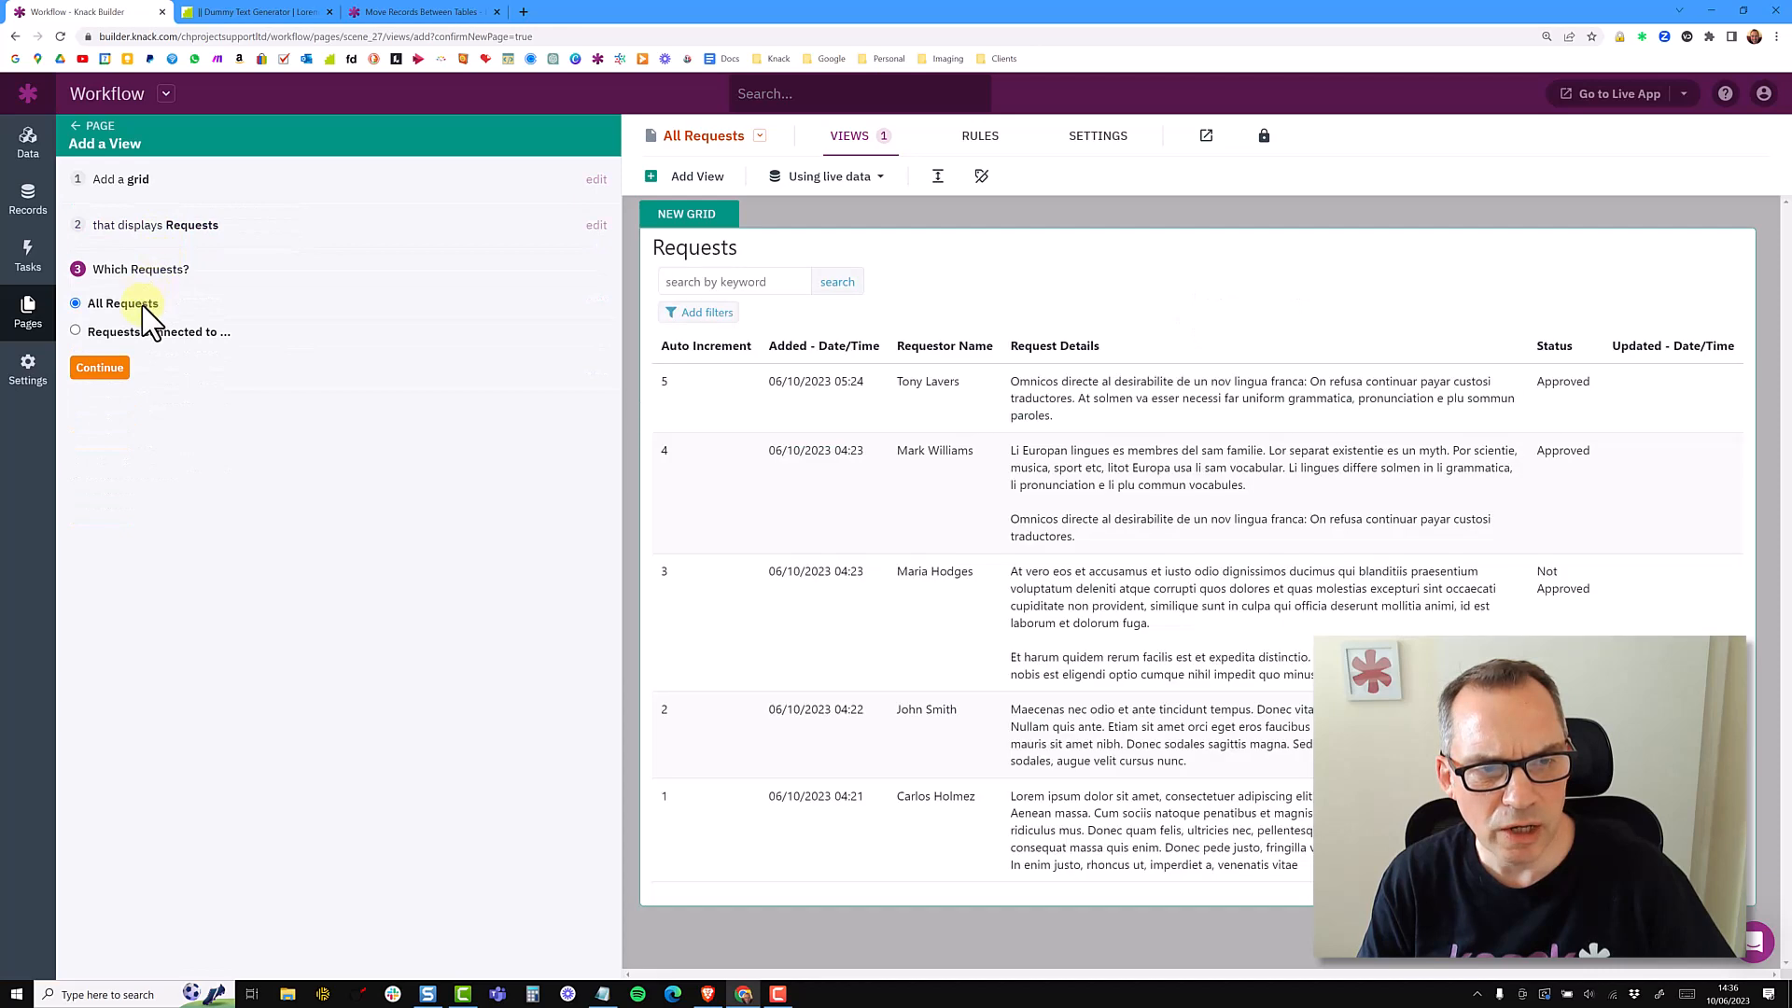
pyautogui.click(103, 366)
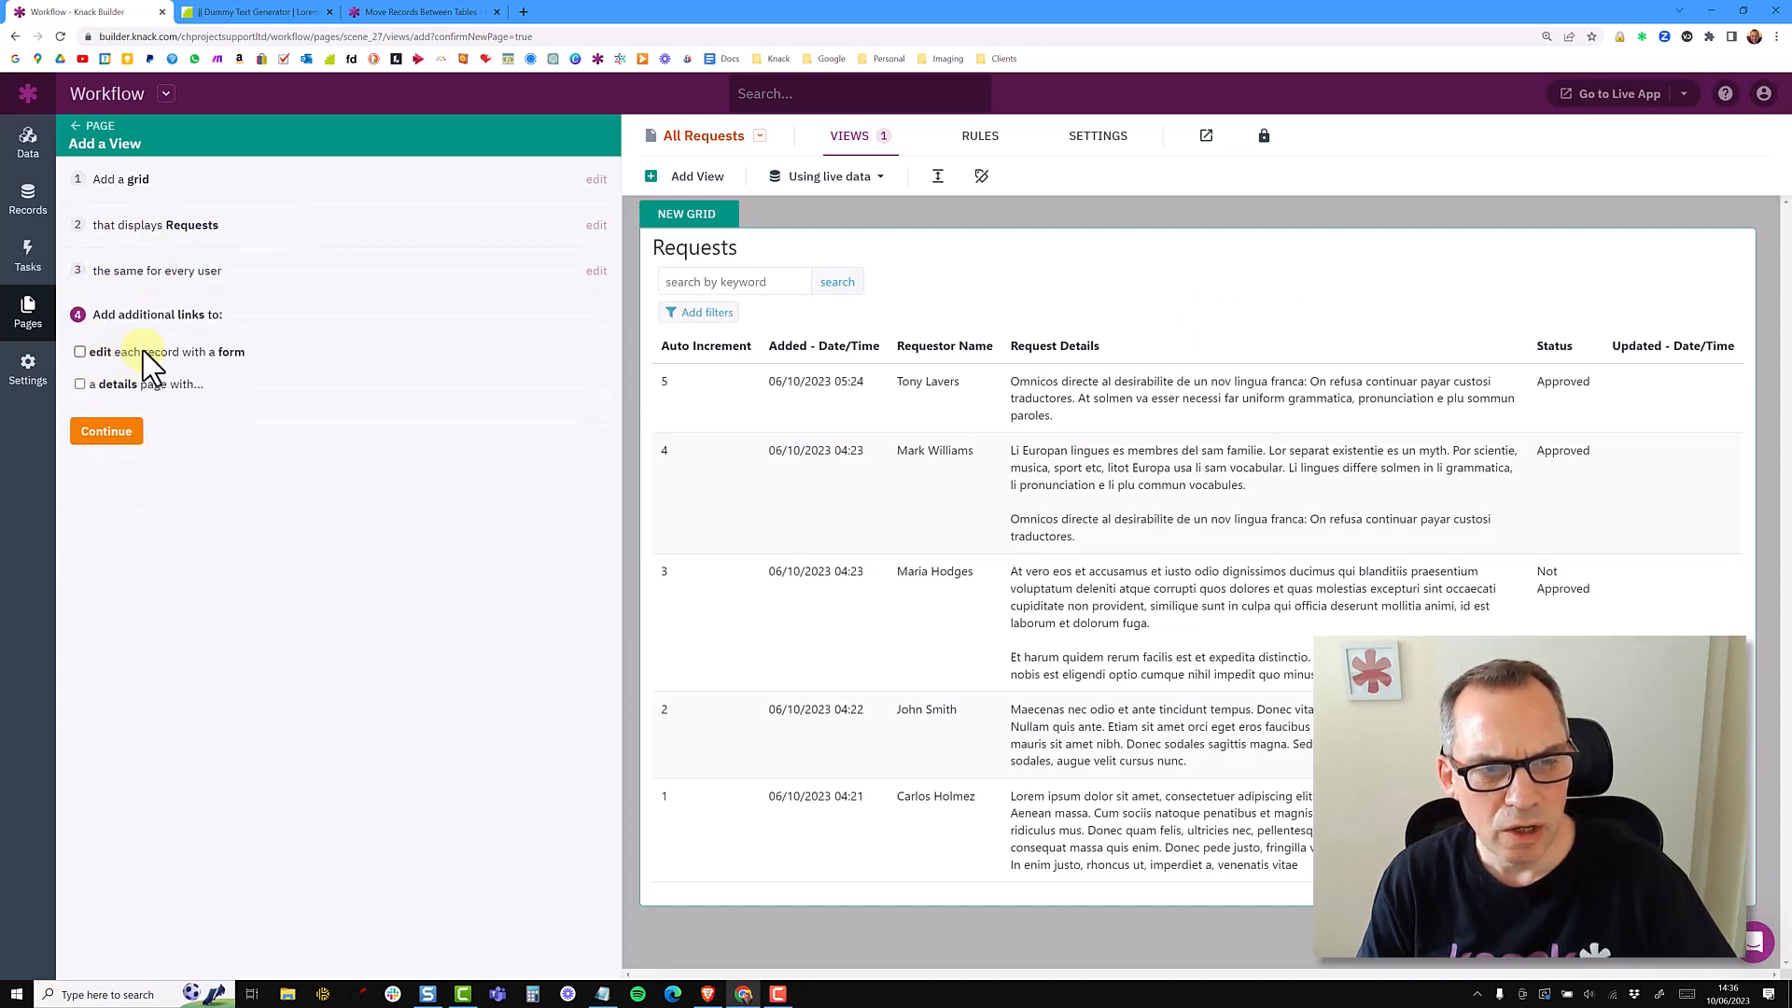
pyautogui.click(131, 353)
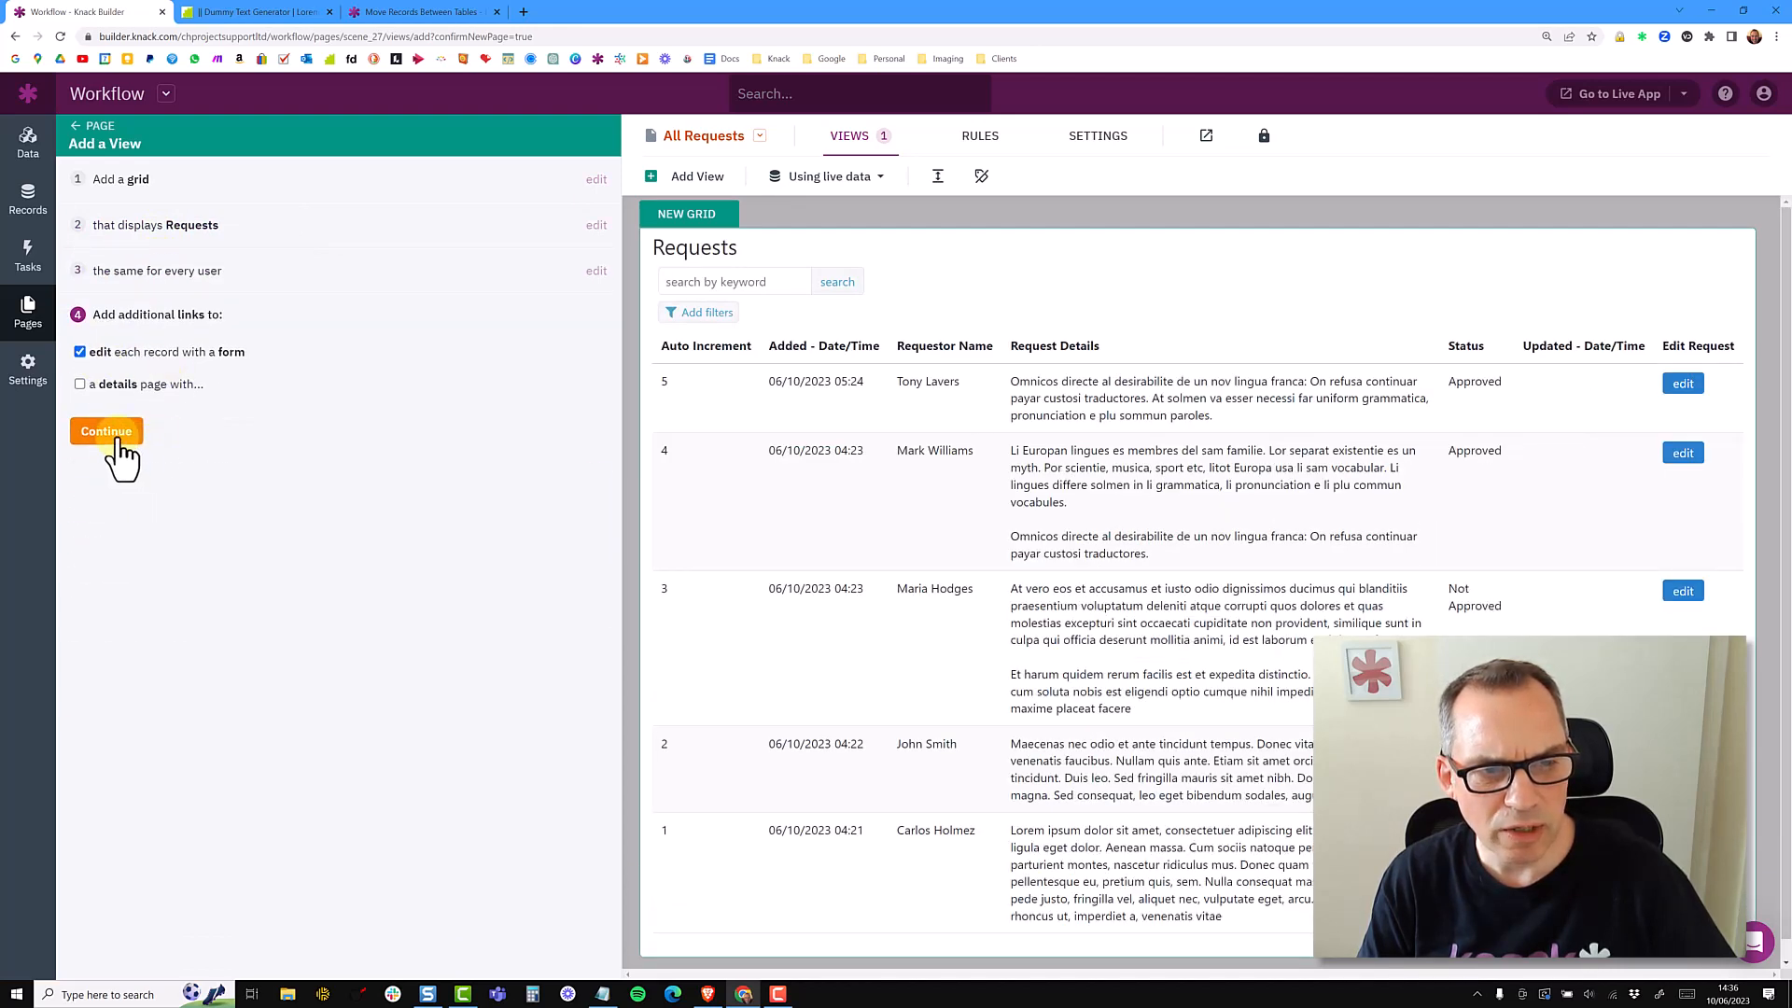
pyautogui.click(116, 434)
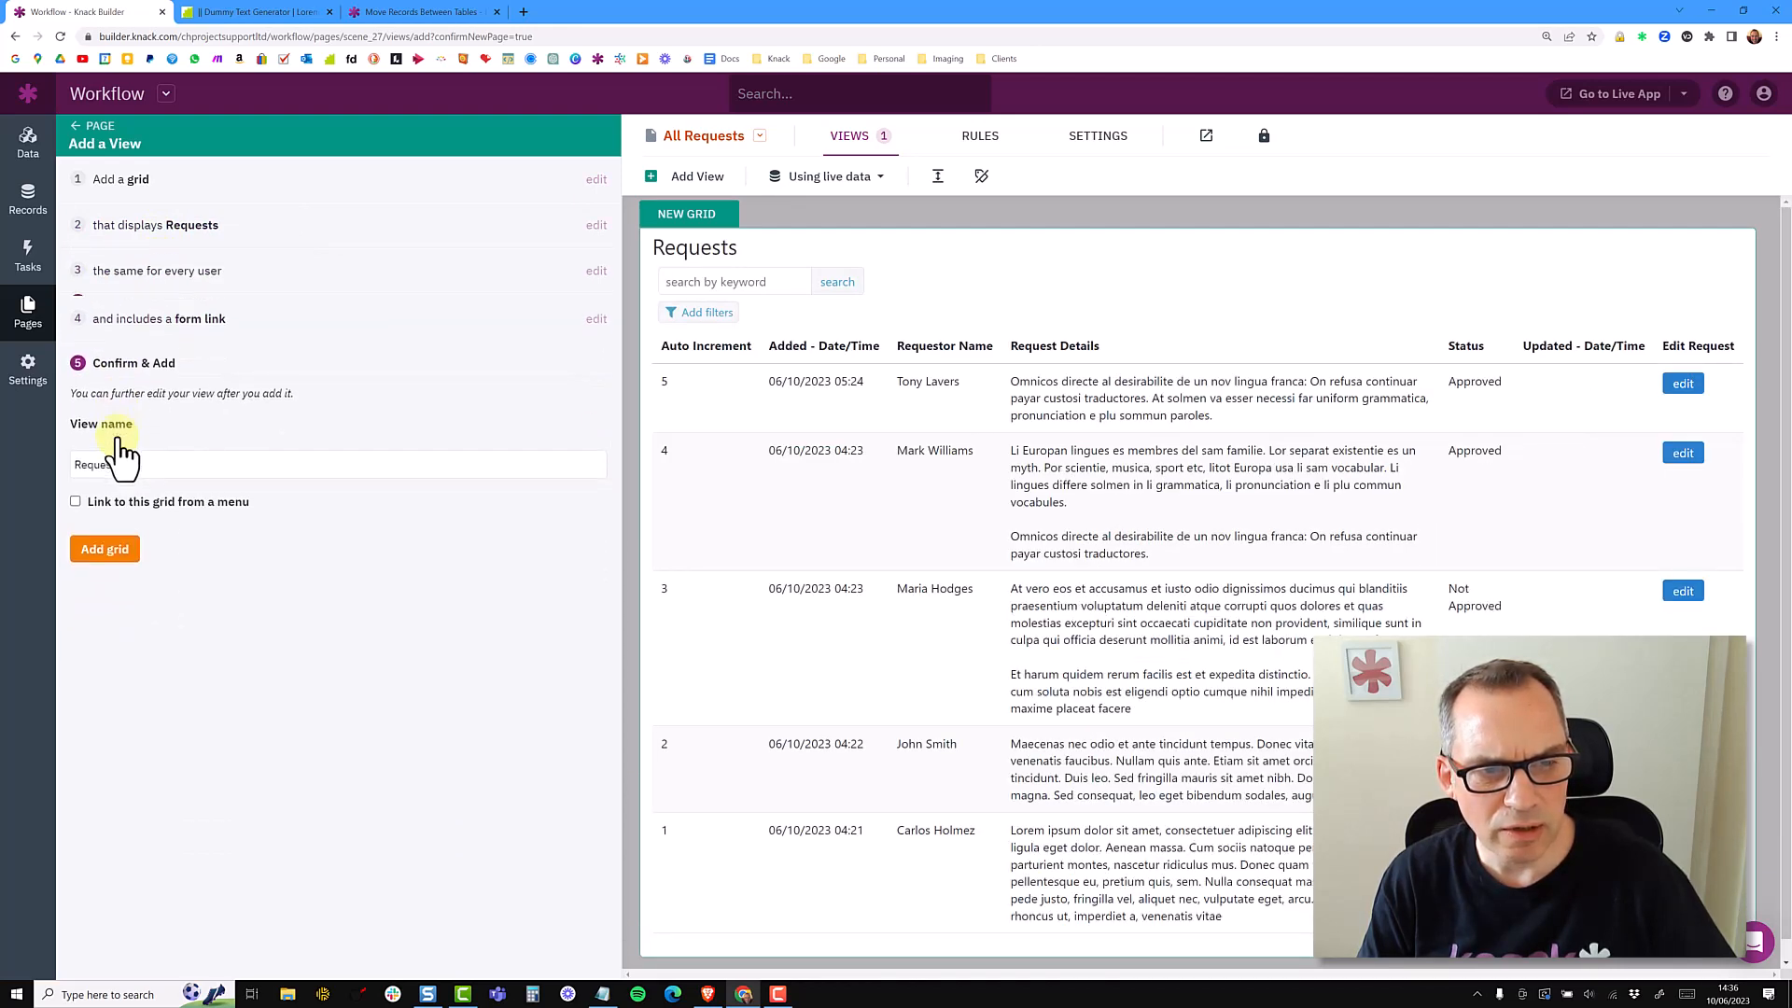
pyautogui.click(110, 546)
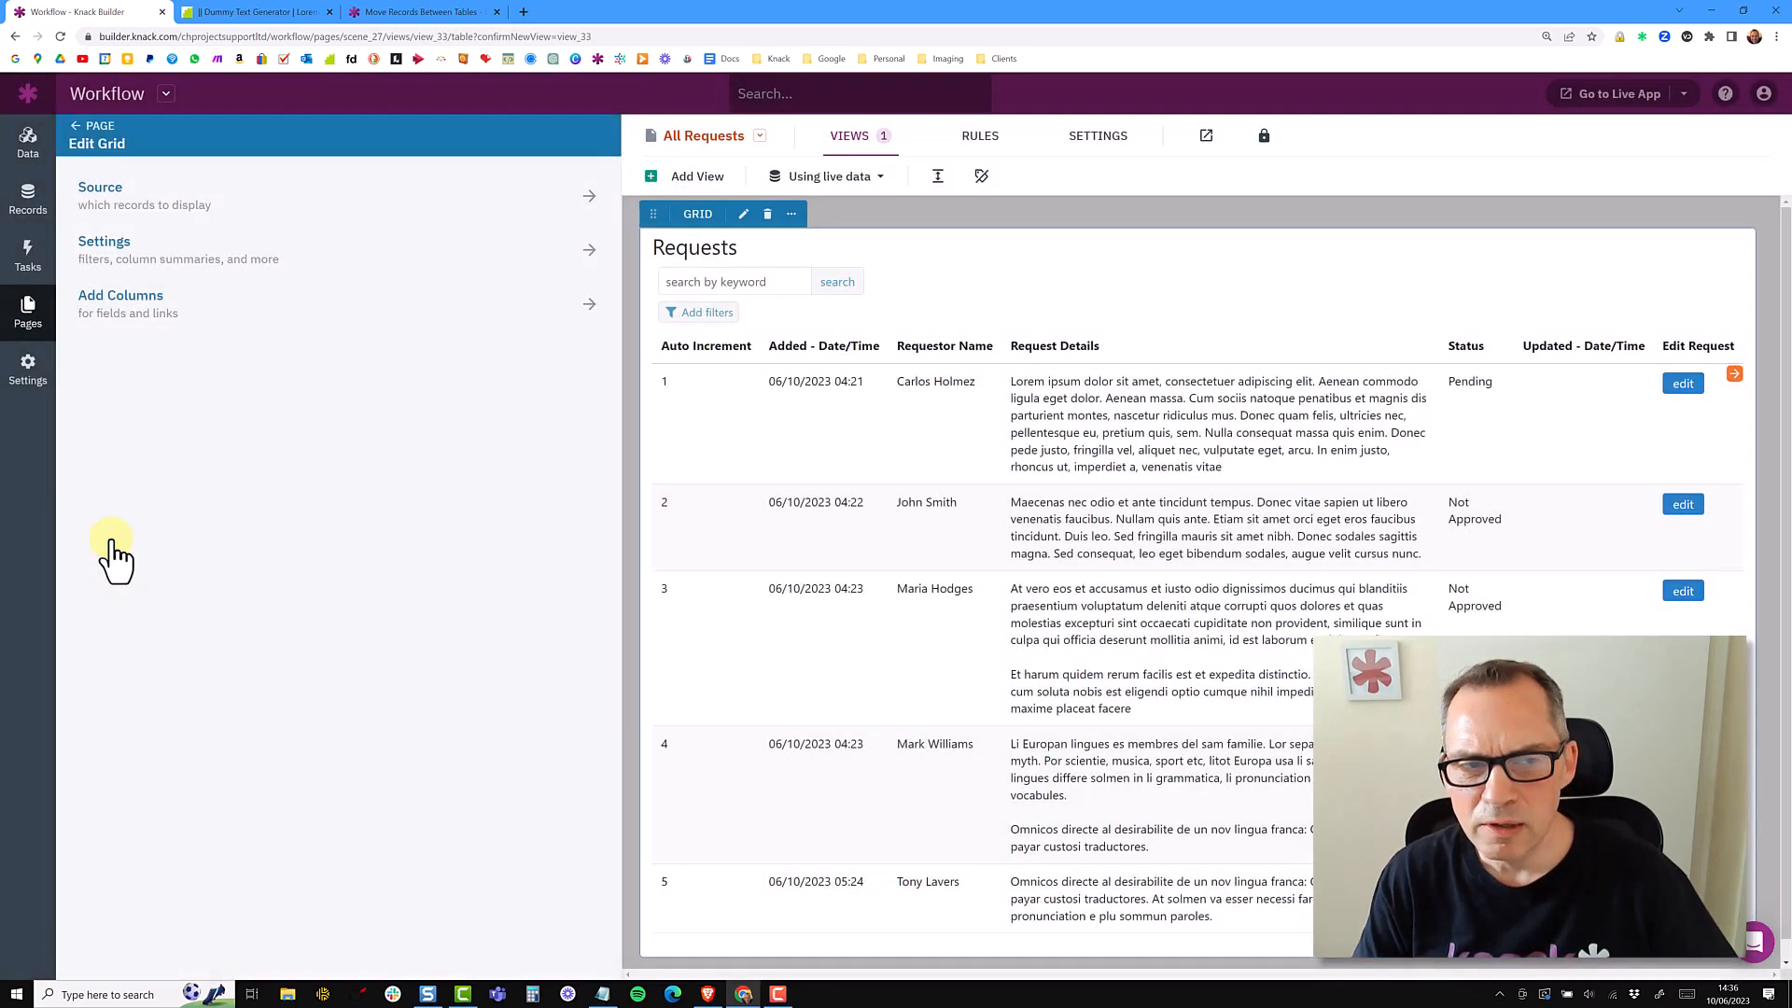
# Sort the Requests grid by Auto Increment numerically from high to low and save the source settings
pyautogui.click(174, 226)
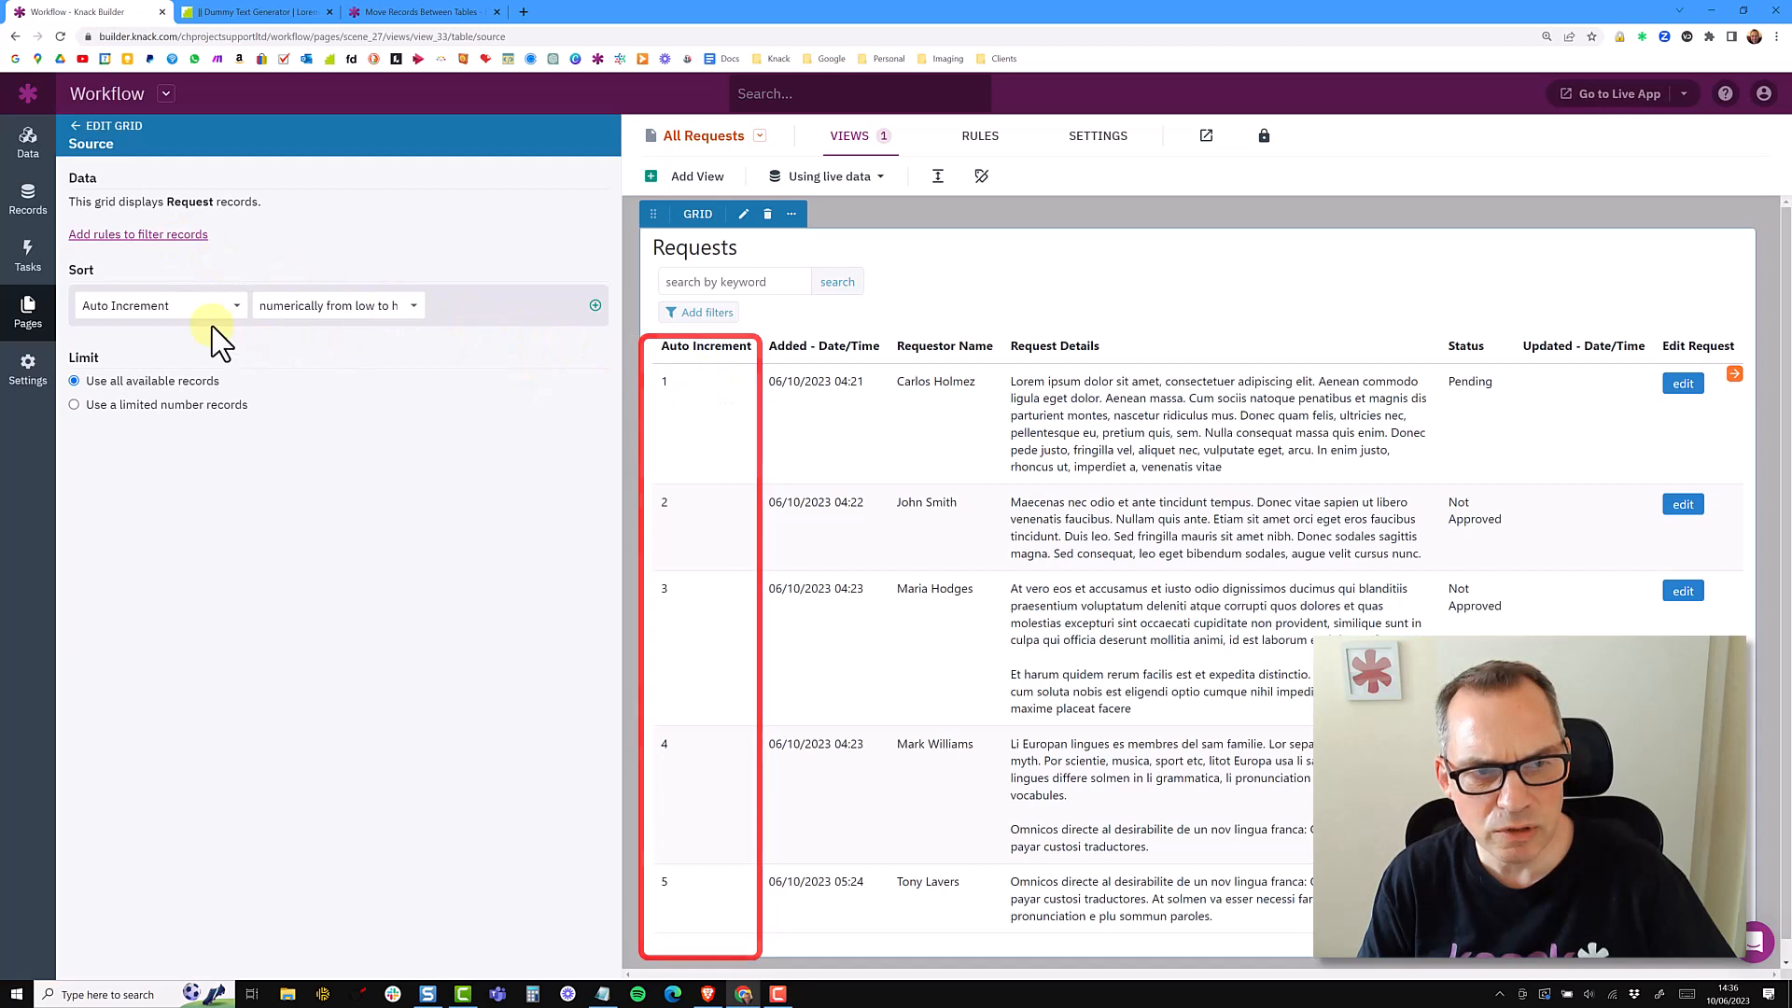
pyautogui.click(189, 308)
pyautogui.click(188, 310)
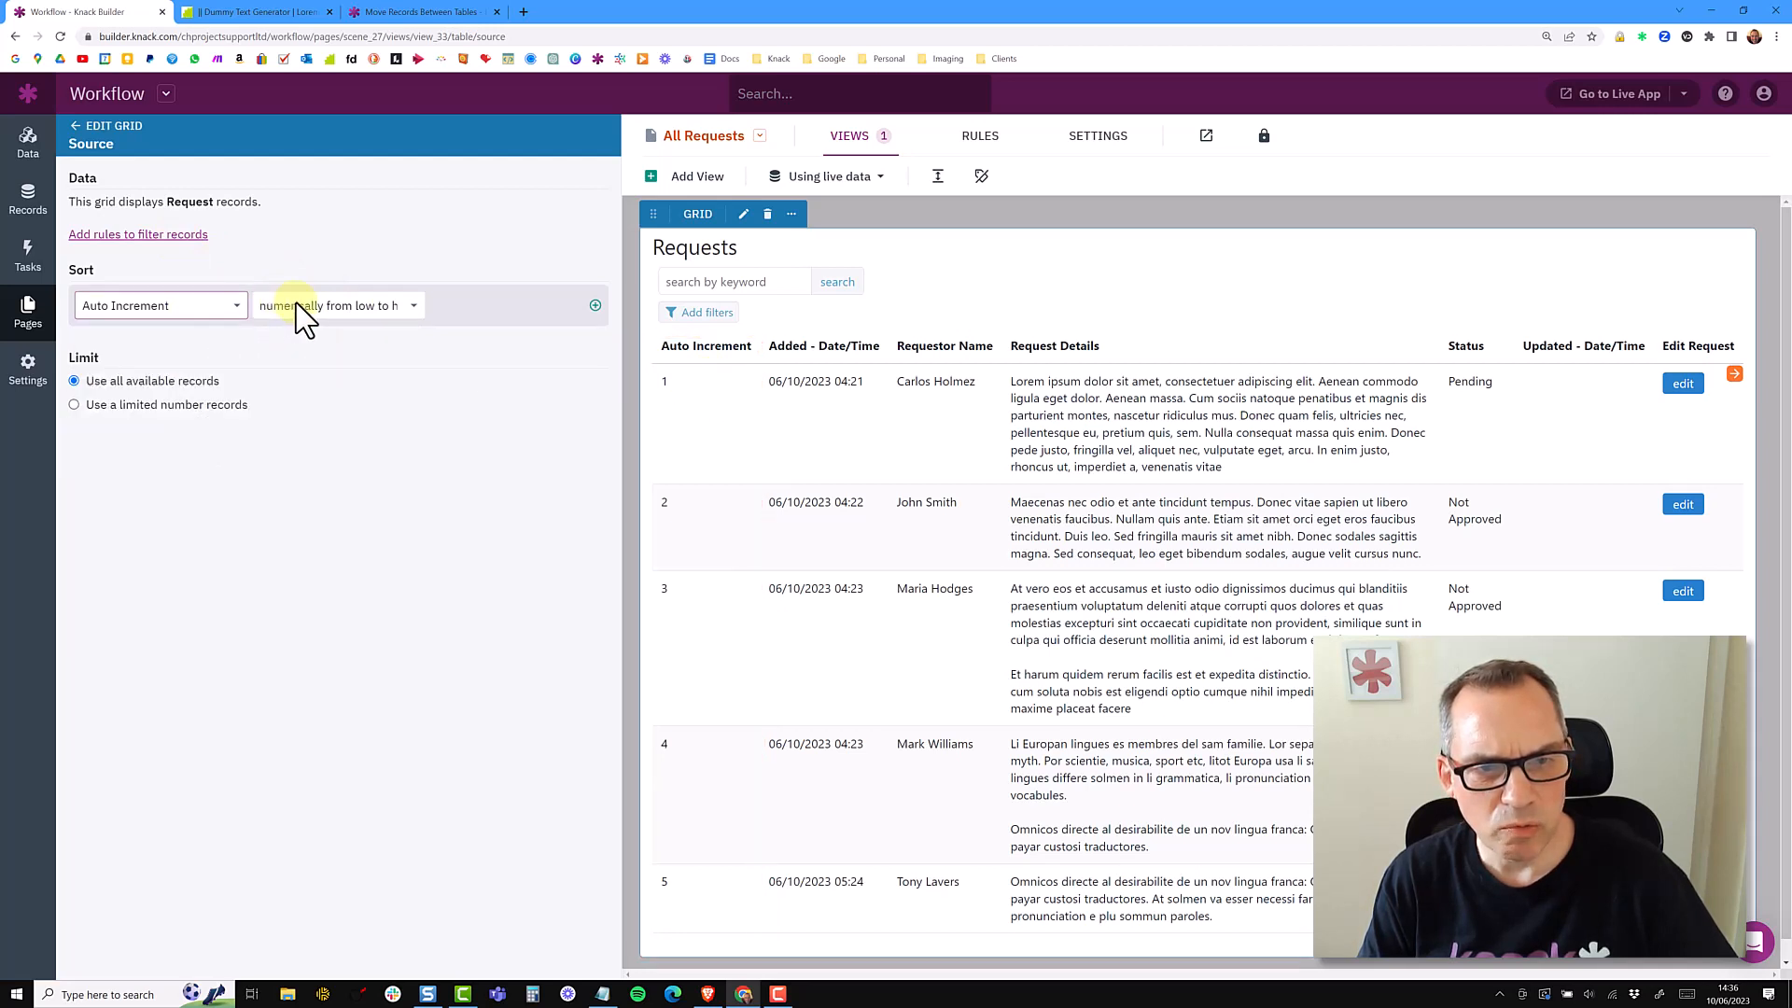
pyautogui.click(295, 310)
pyautogui.click(322, 346)
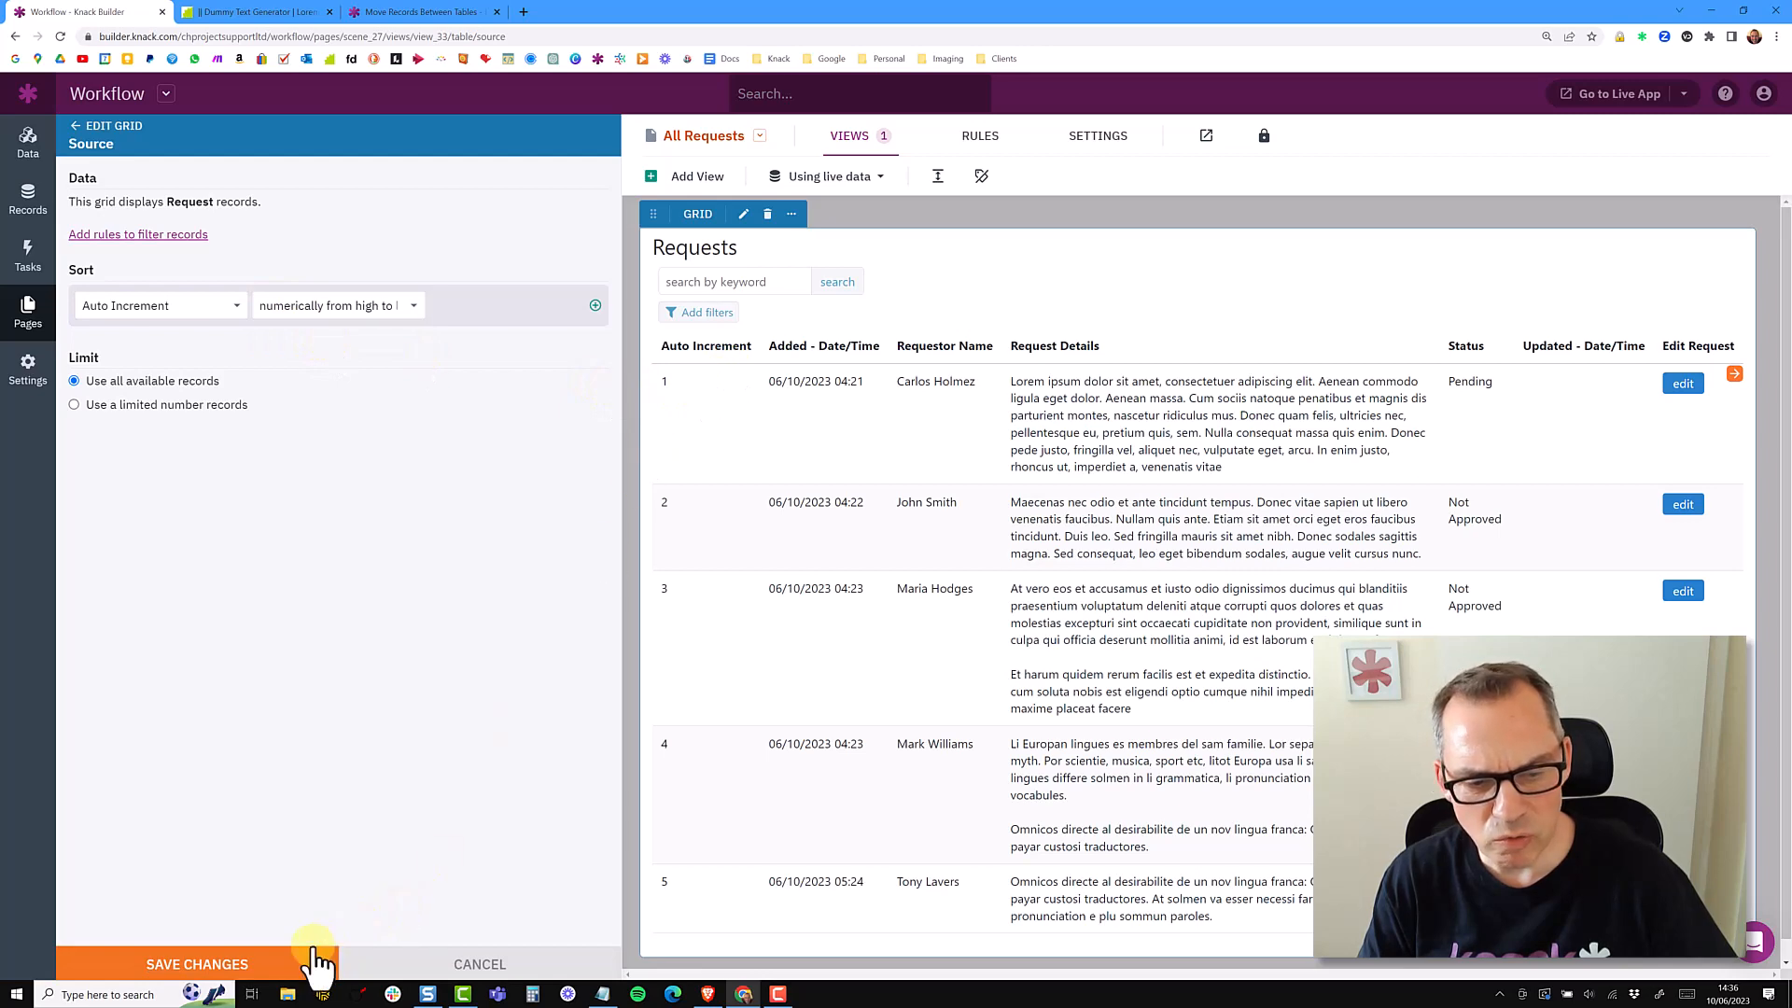
pyautogui.click(316, 963)
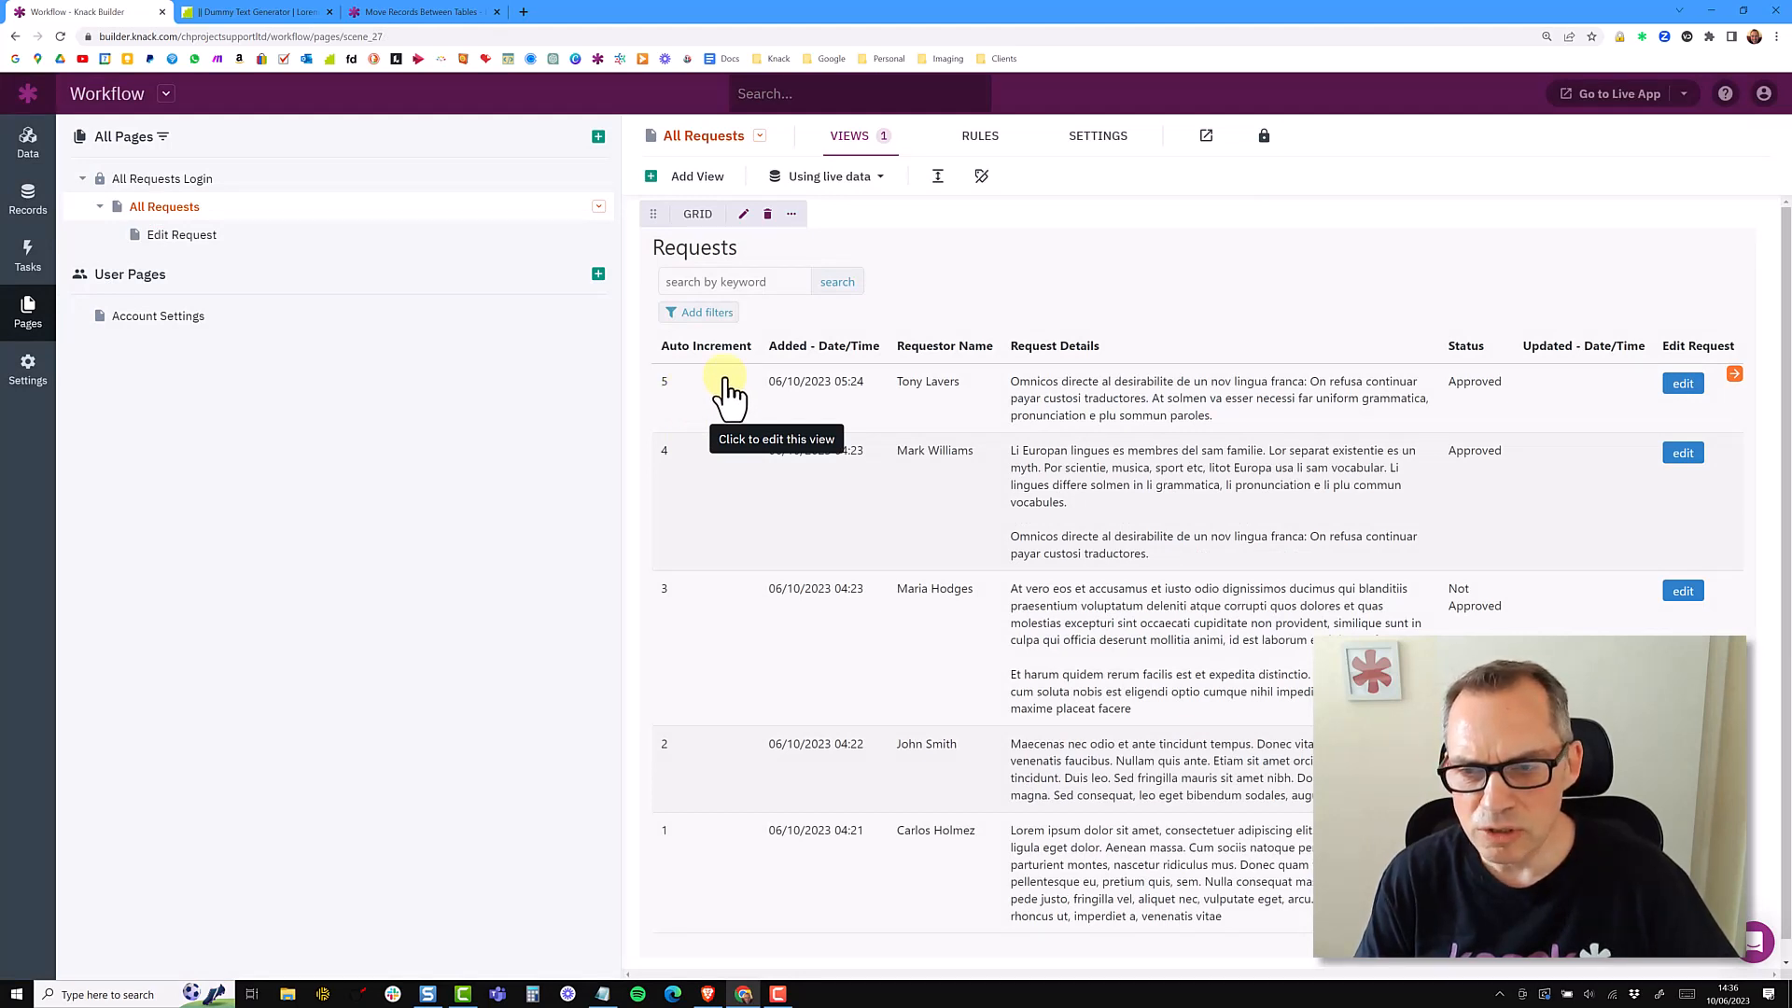
# Rename the grid's Auto Increment column header to "ID", with a custom width of 50 pixels and center alignment
pyautogui.click(723, 364)
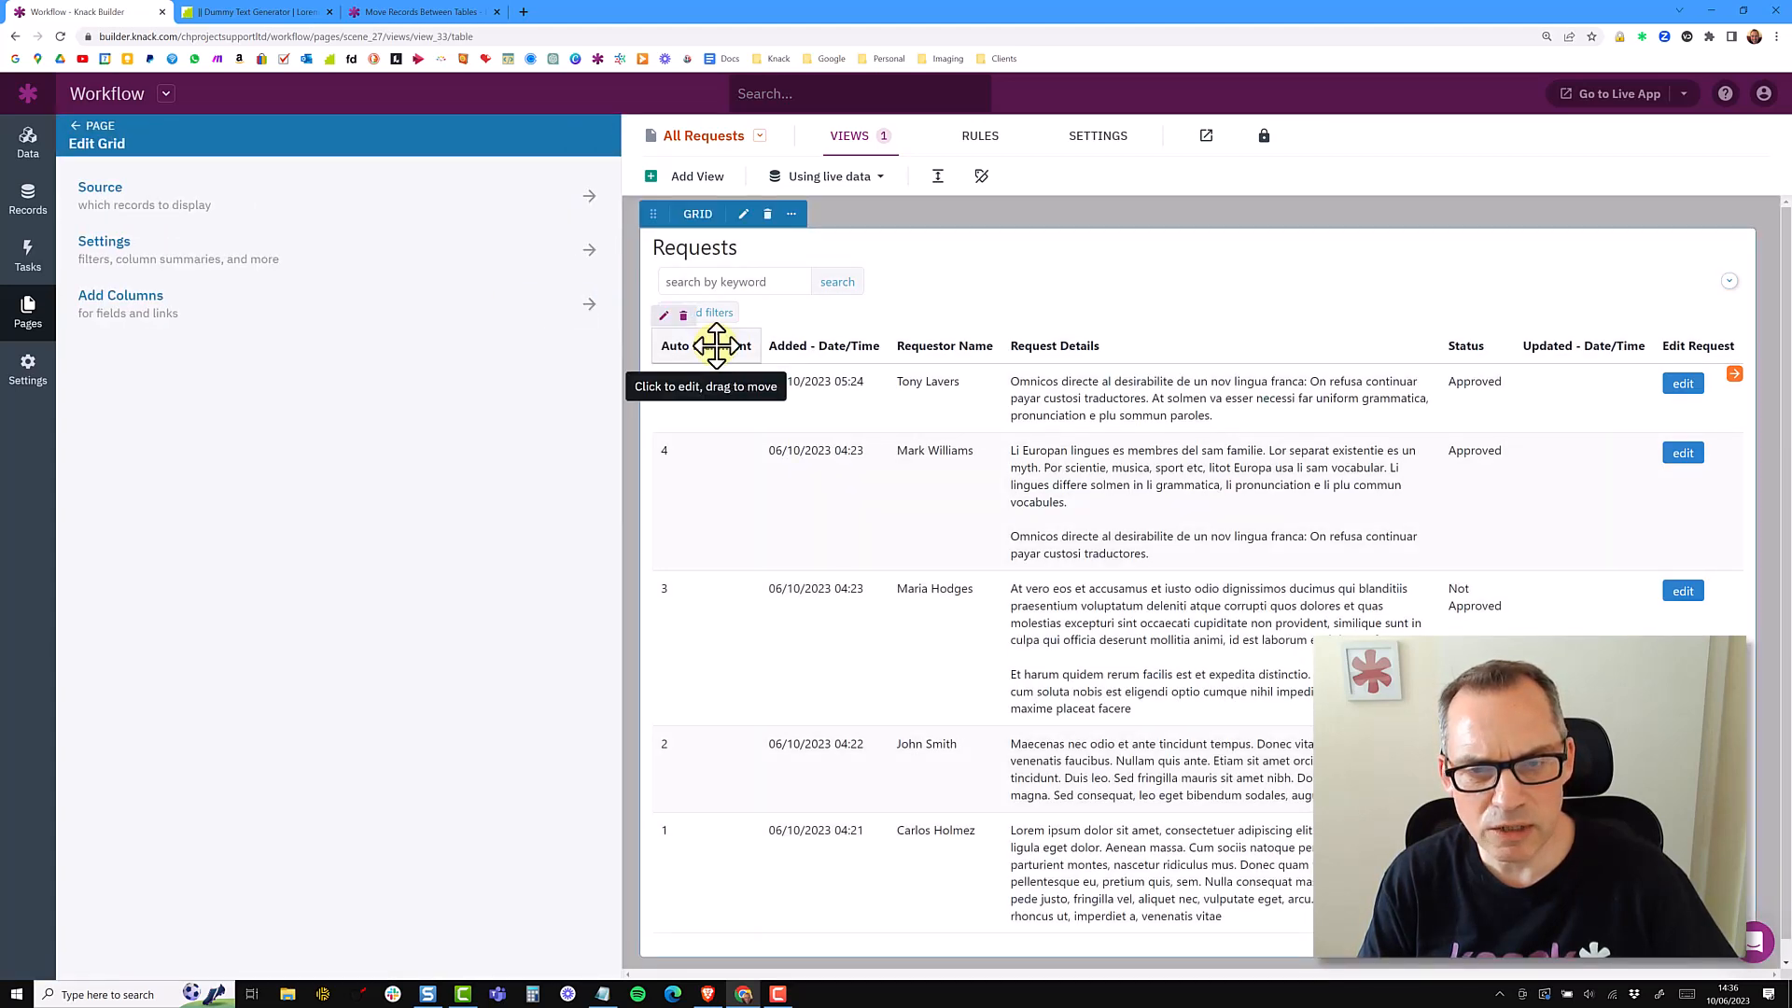
pyautogui.click(713, 348)
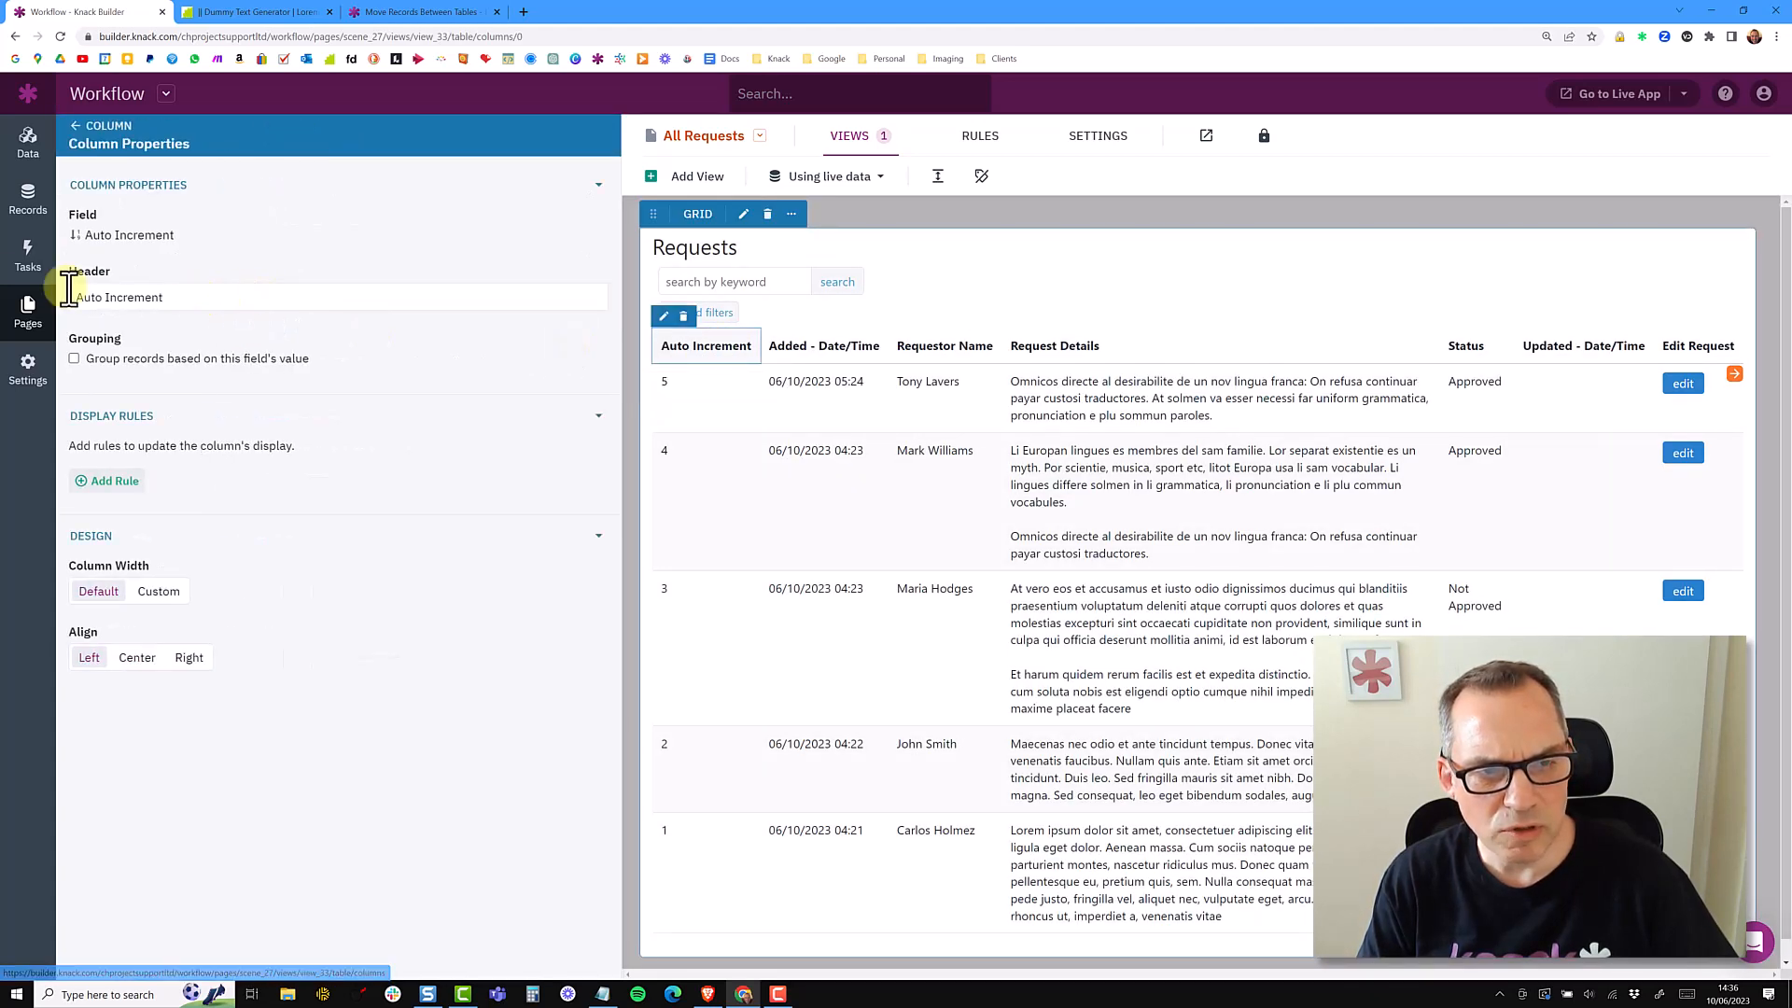
pyautogui.write('ID')
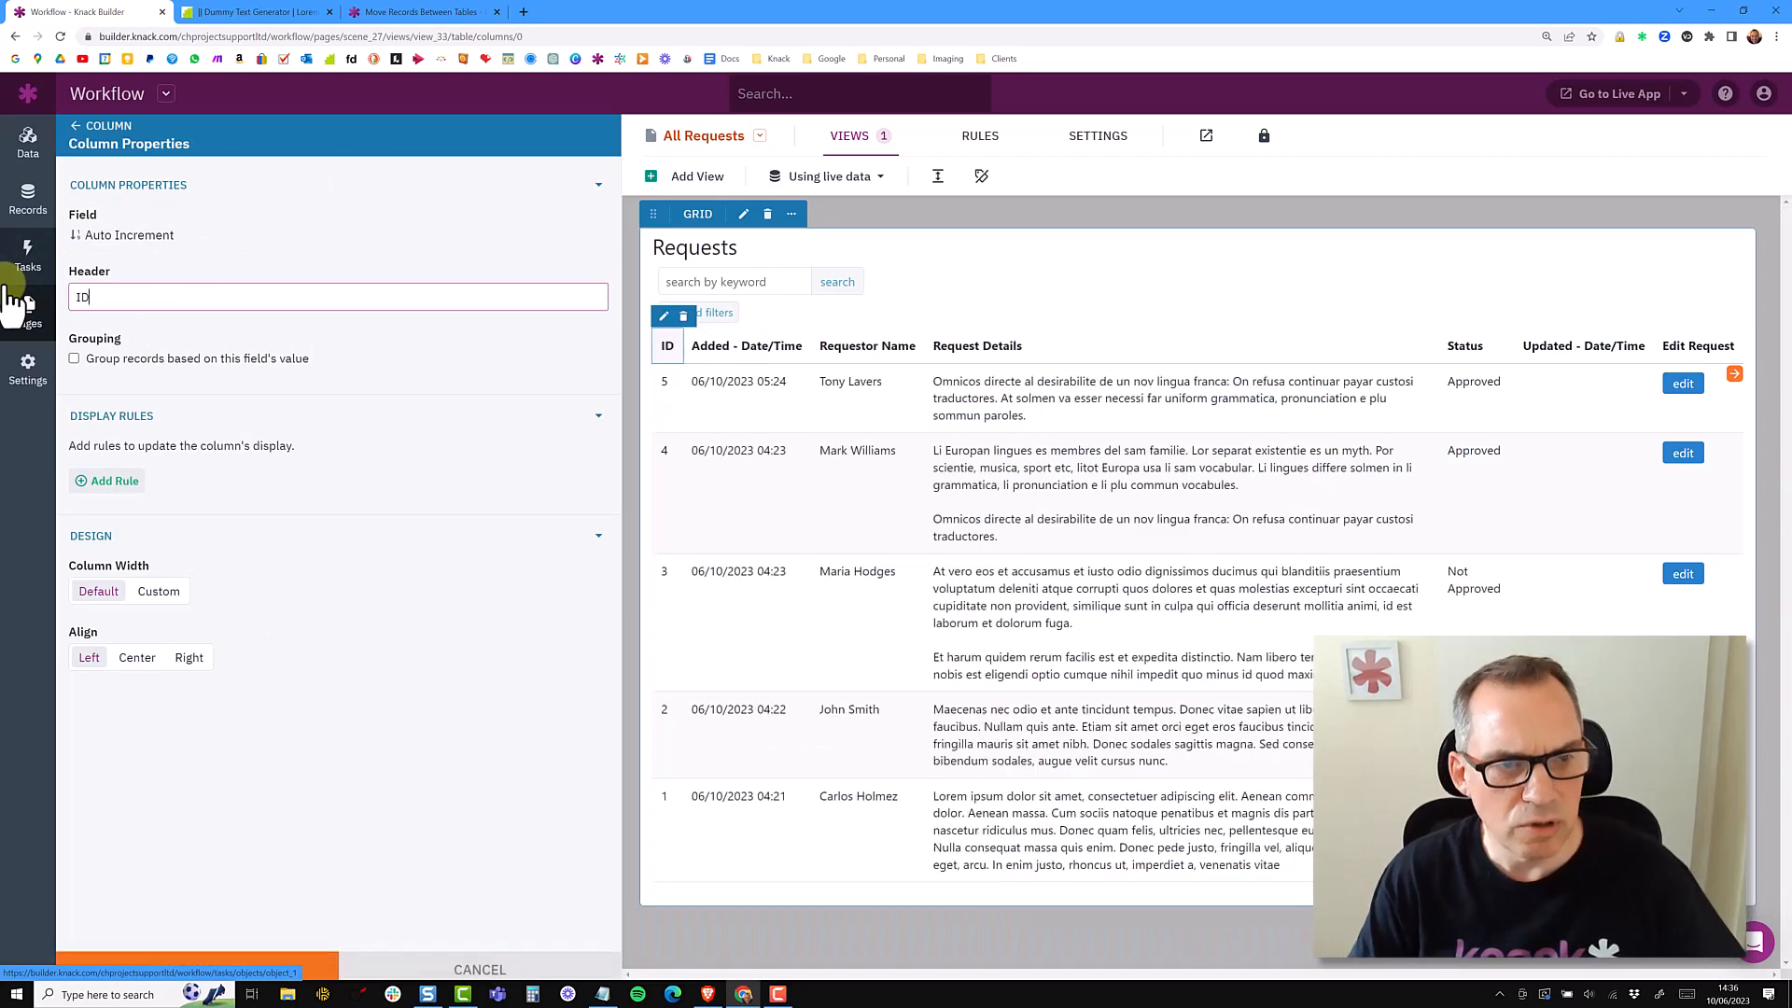
pyautogui.click(155, 594)
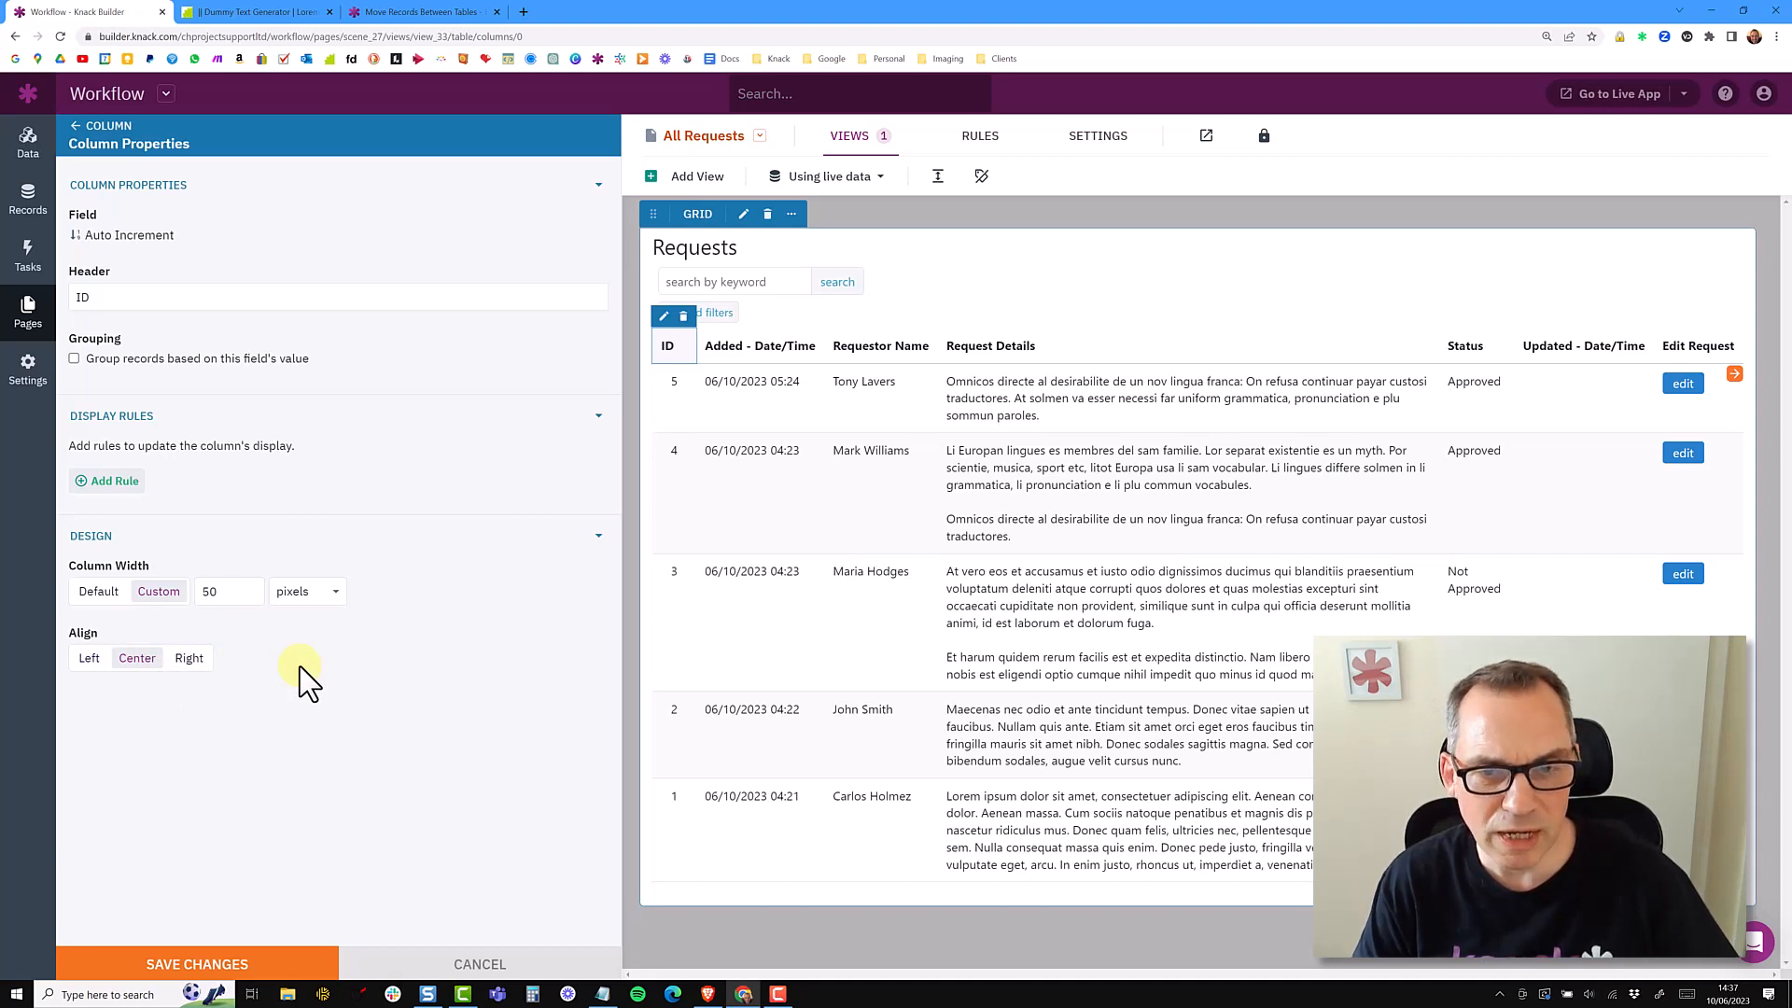
# Shorten the grid's Added - Date/Time and Updated - Date/Time column headers to "Added" and "Updated"
pyautogui.click(754, 347)
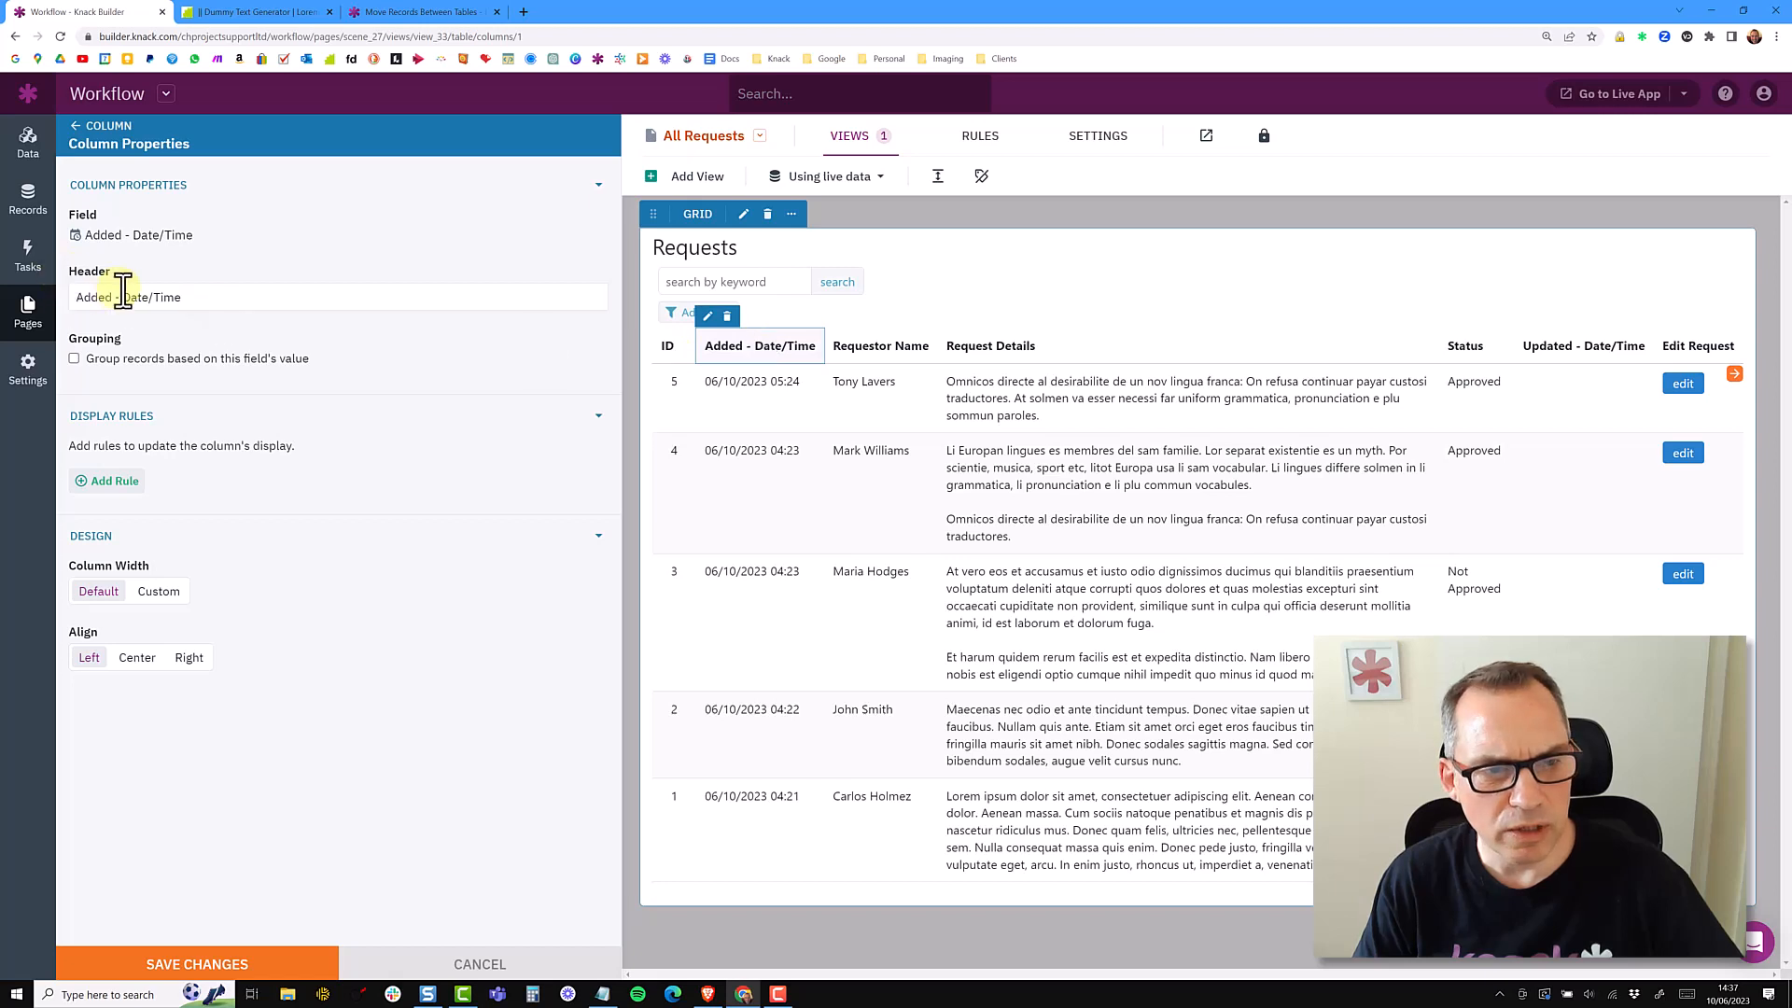
pyautogui.moveTo(115, 298); pyautogui.dragTo(256, 299)
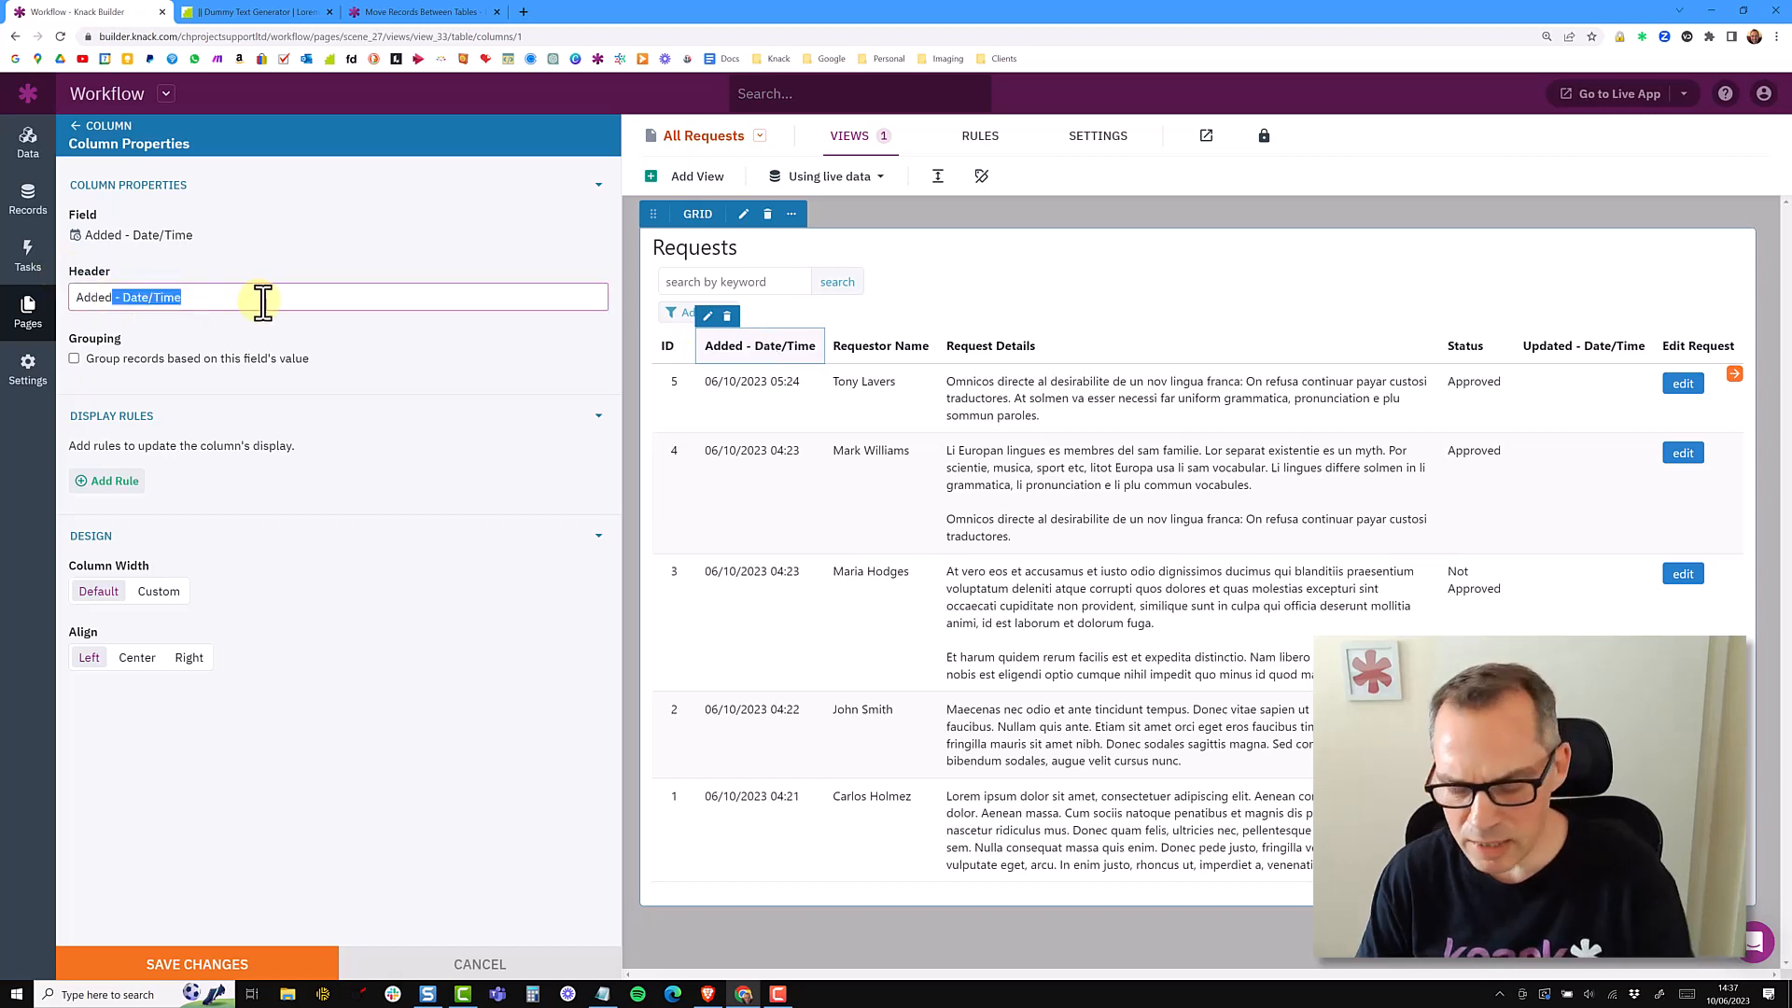
pyautogui.press('BackSpace')
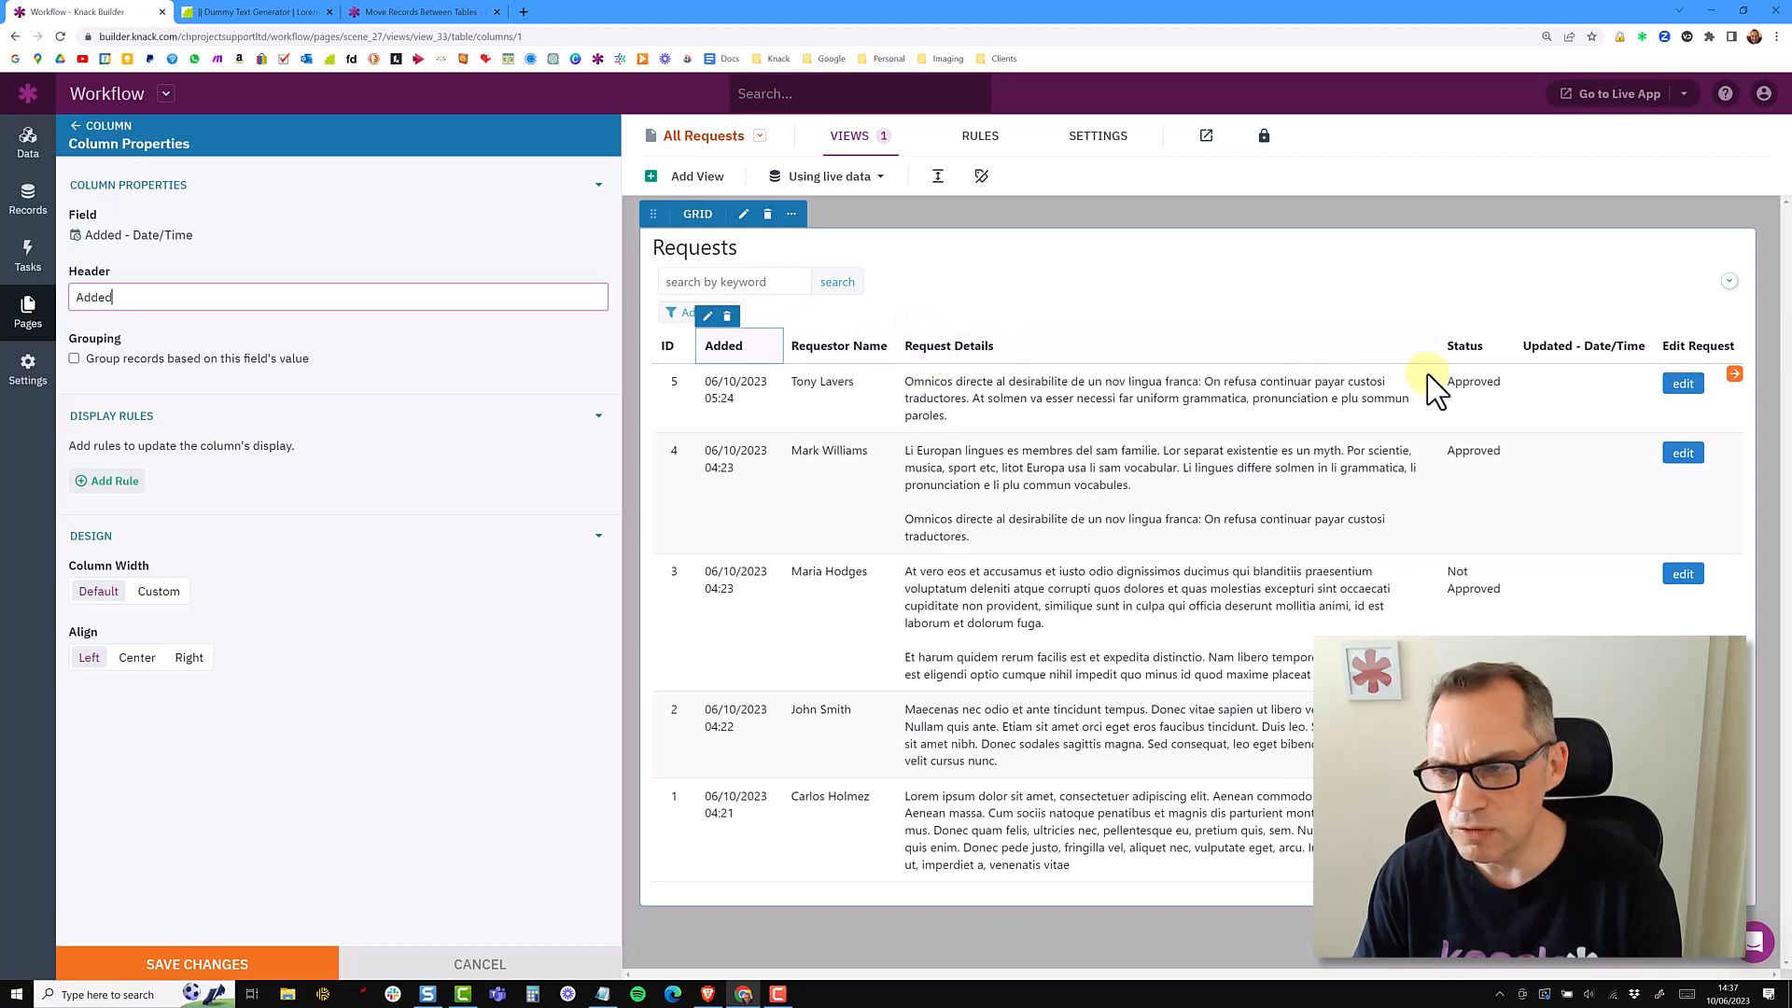
pyautogui.click(1568, 350)
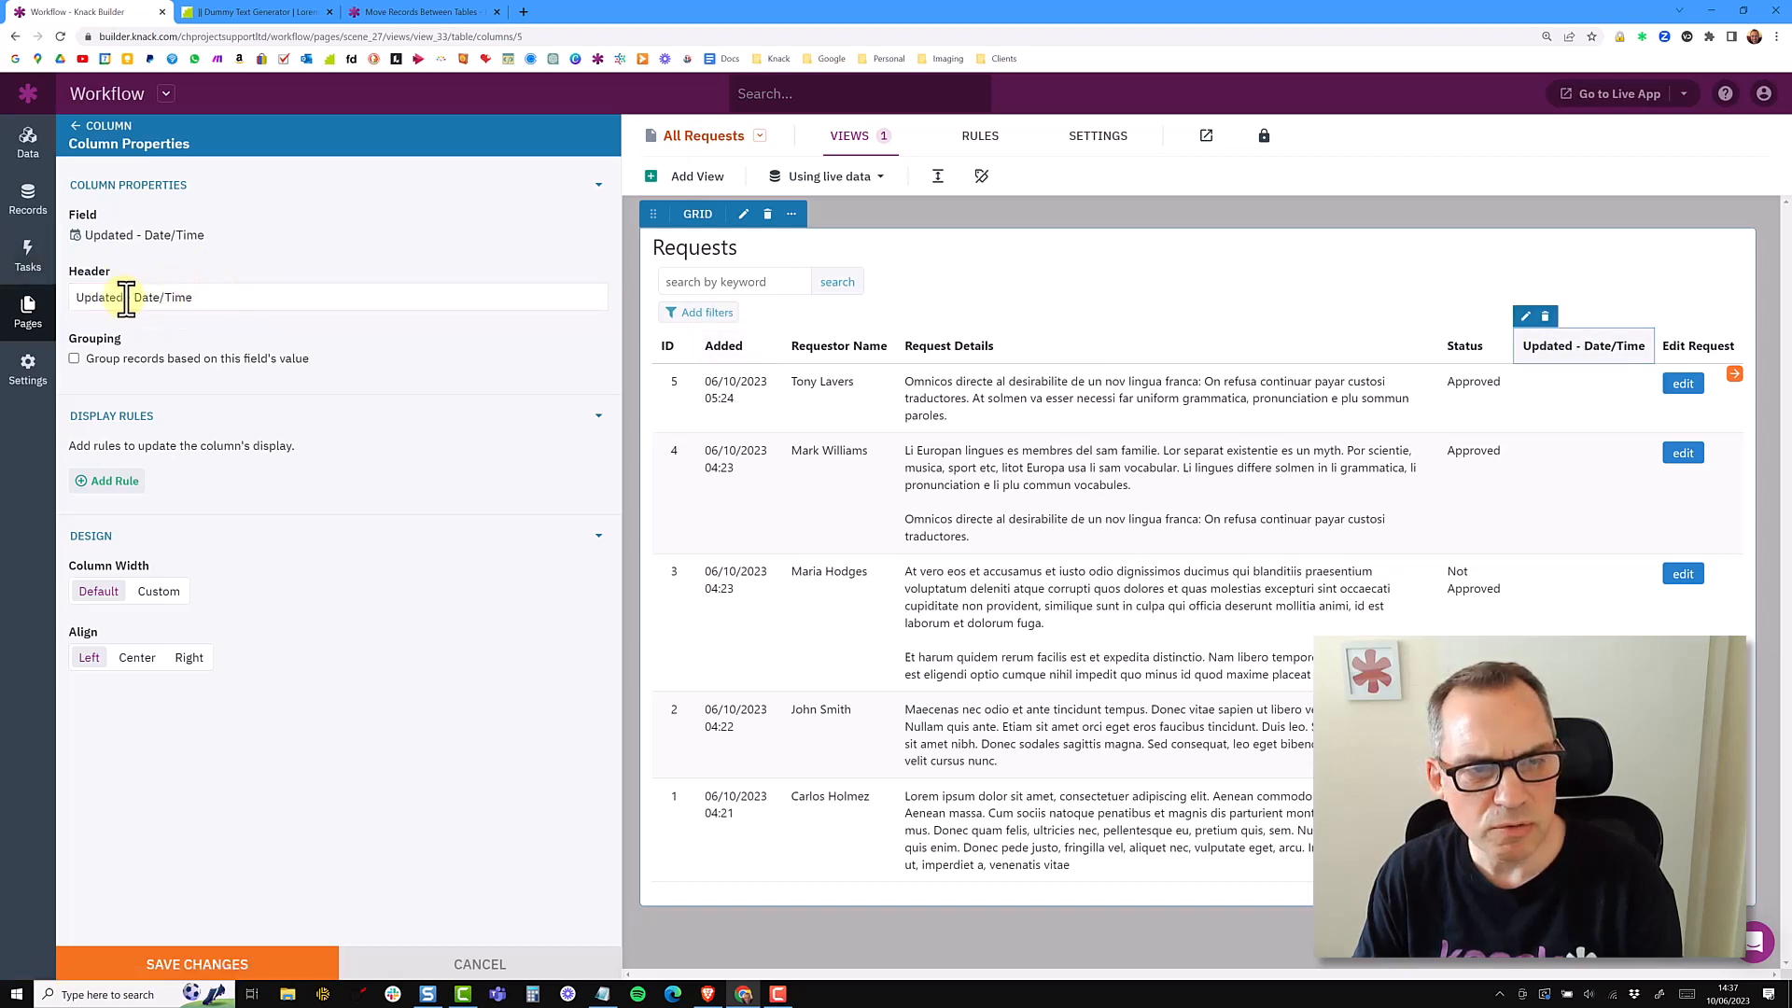
pyautogui.moveTo(125, 297); pyautogui.dragTo(315, 327)
pyautogui.press('BackSpace')
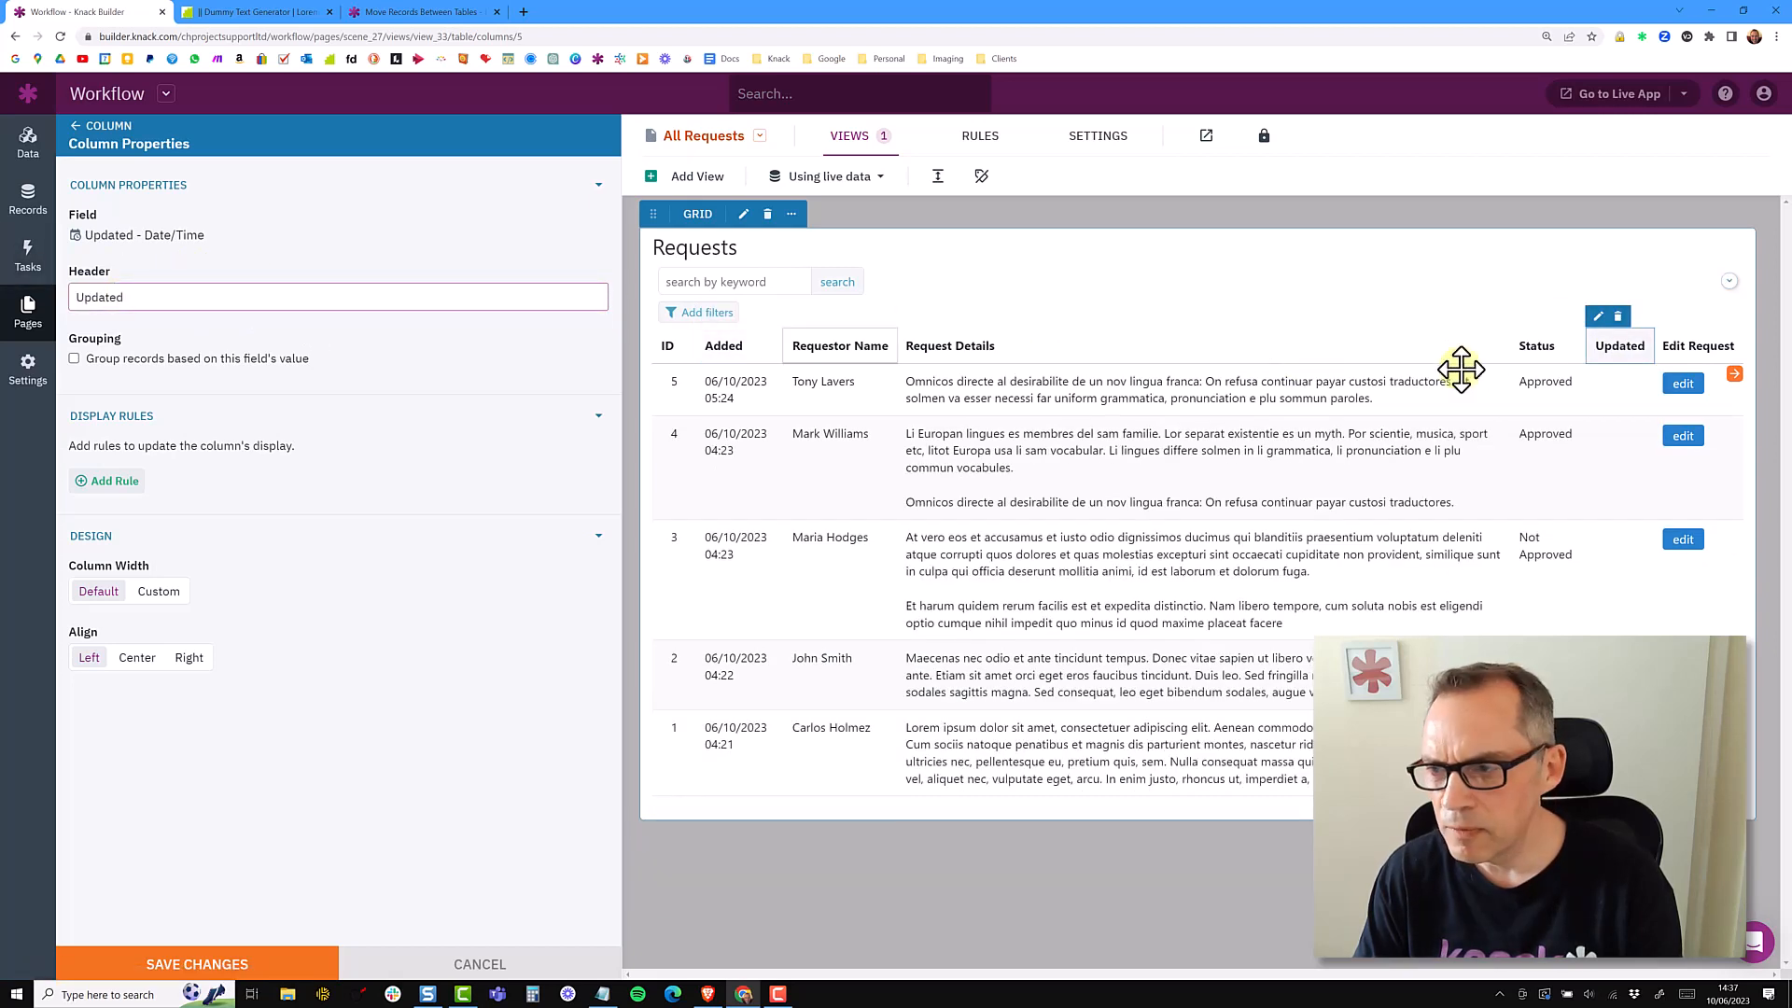
# Rename the Edit Request column header and its link text to "Edit", give it a custom width of 50 pixels, and save
pyautogui.click(1700, 347)
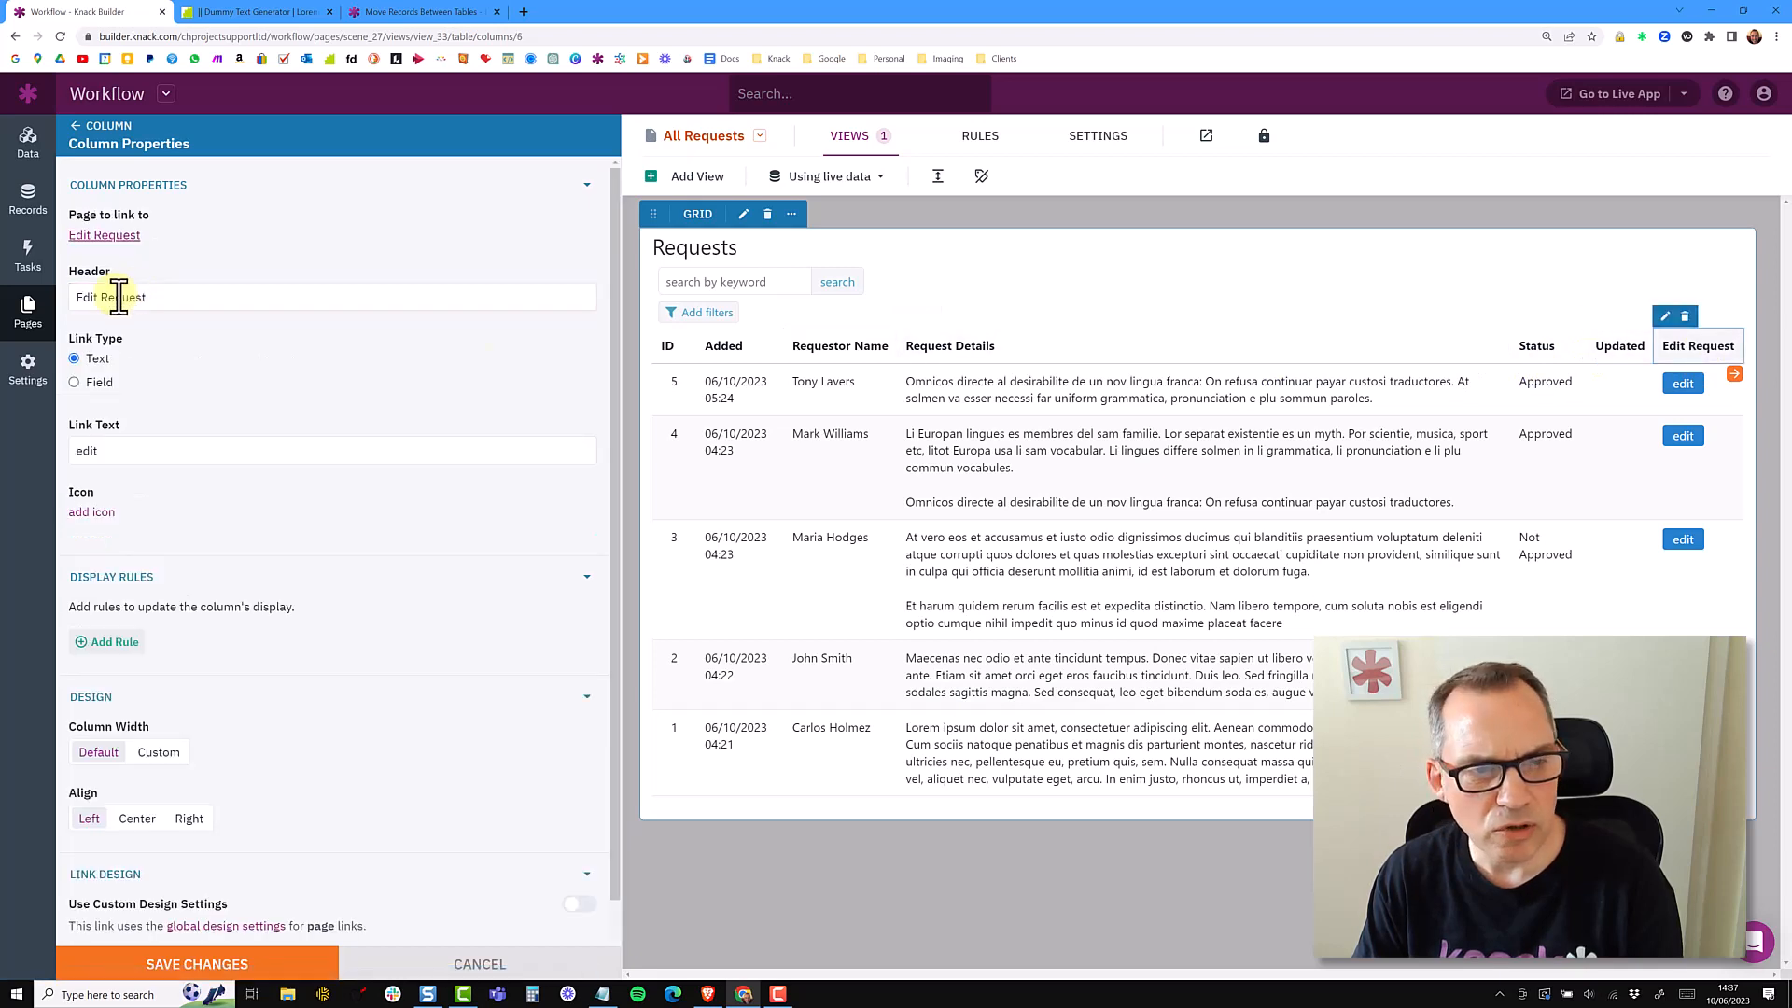
pyautogui.moveTo(77, 299); pyautogui.dragTo(271, 308)
pyautogui.write('Edit')
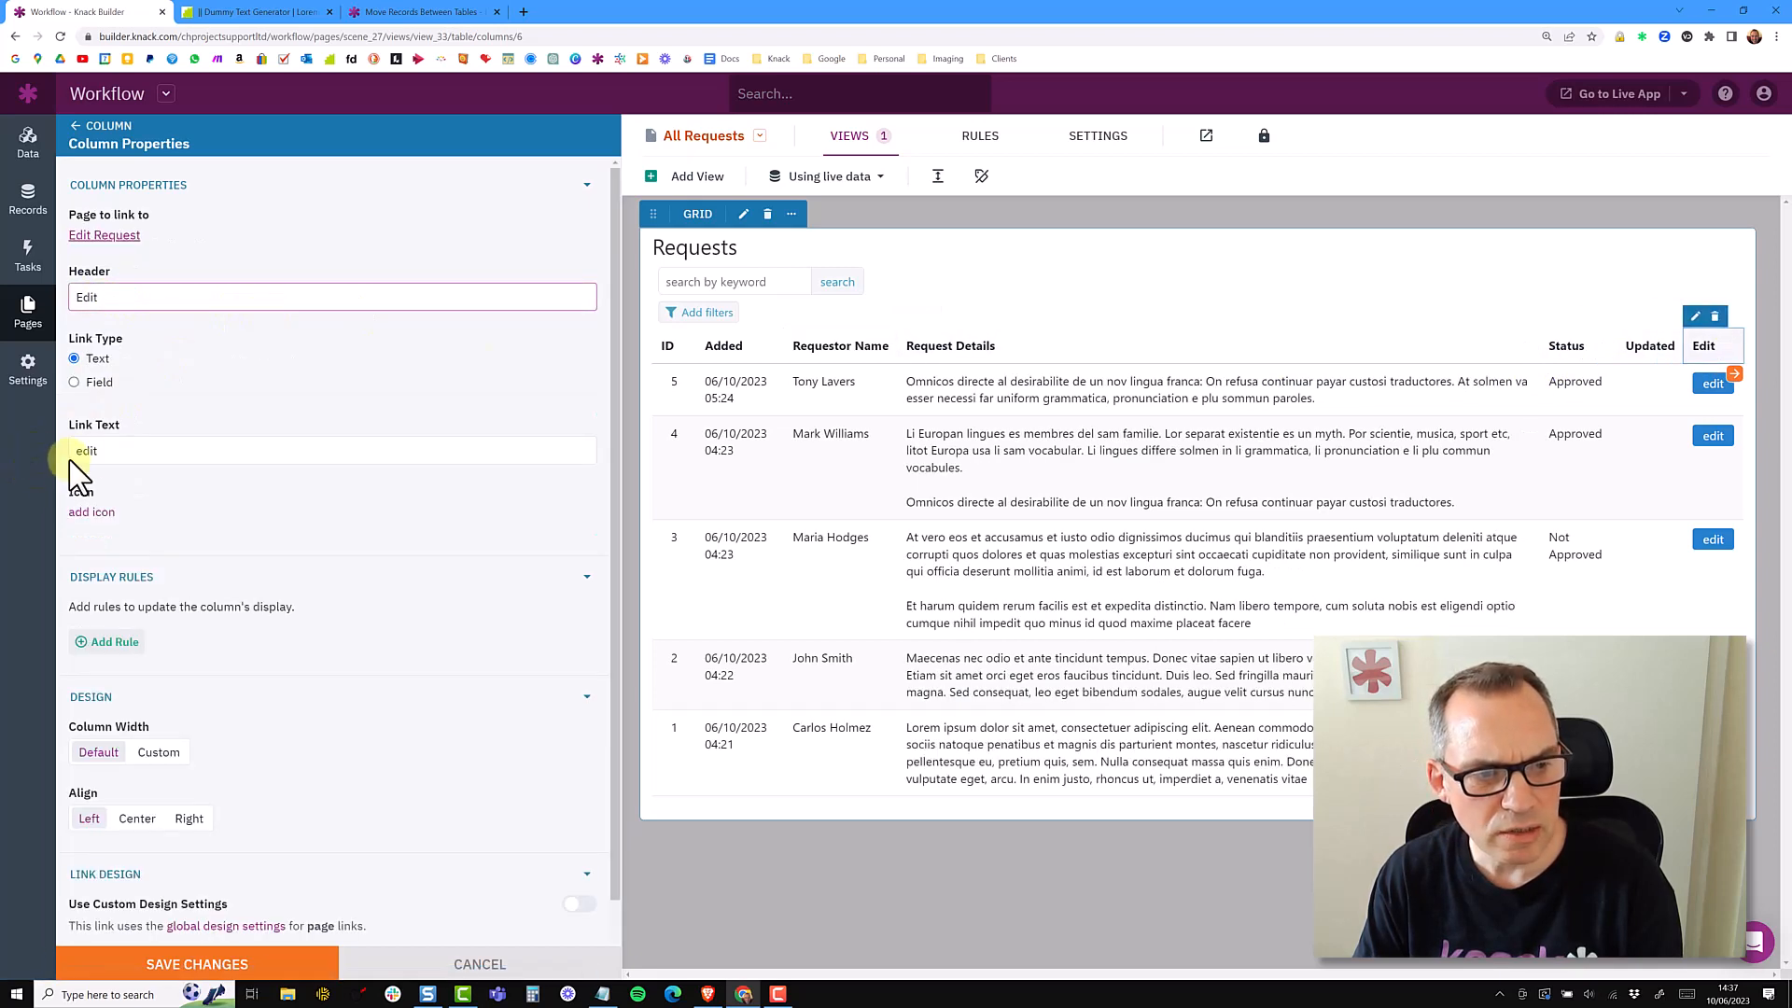
pyautogui.click(87, 453)
pyautogui.press('BackSpace')
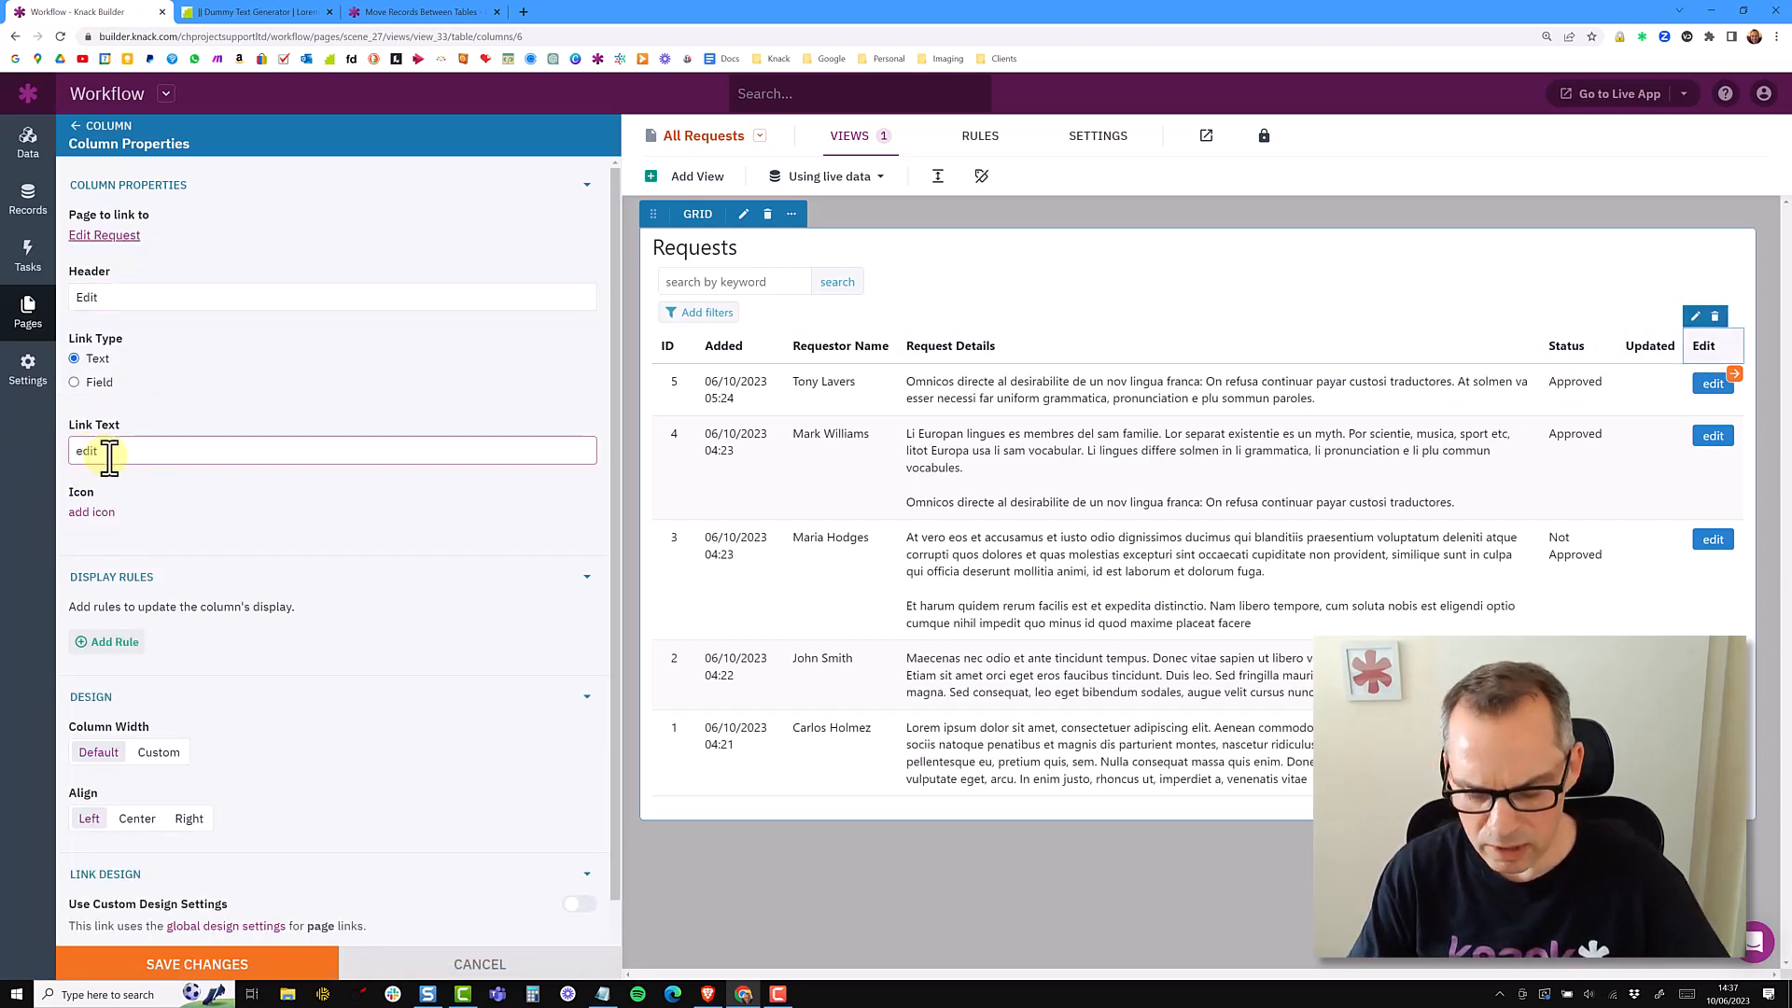
pyautogui.write('E')
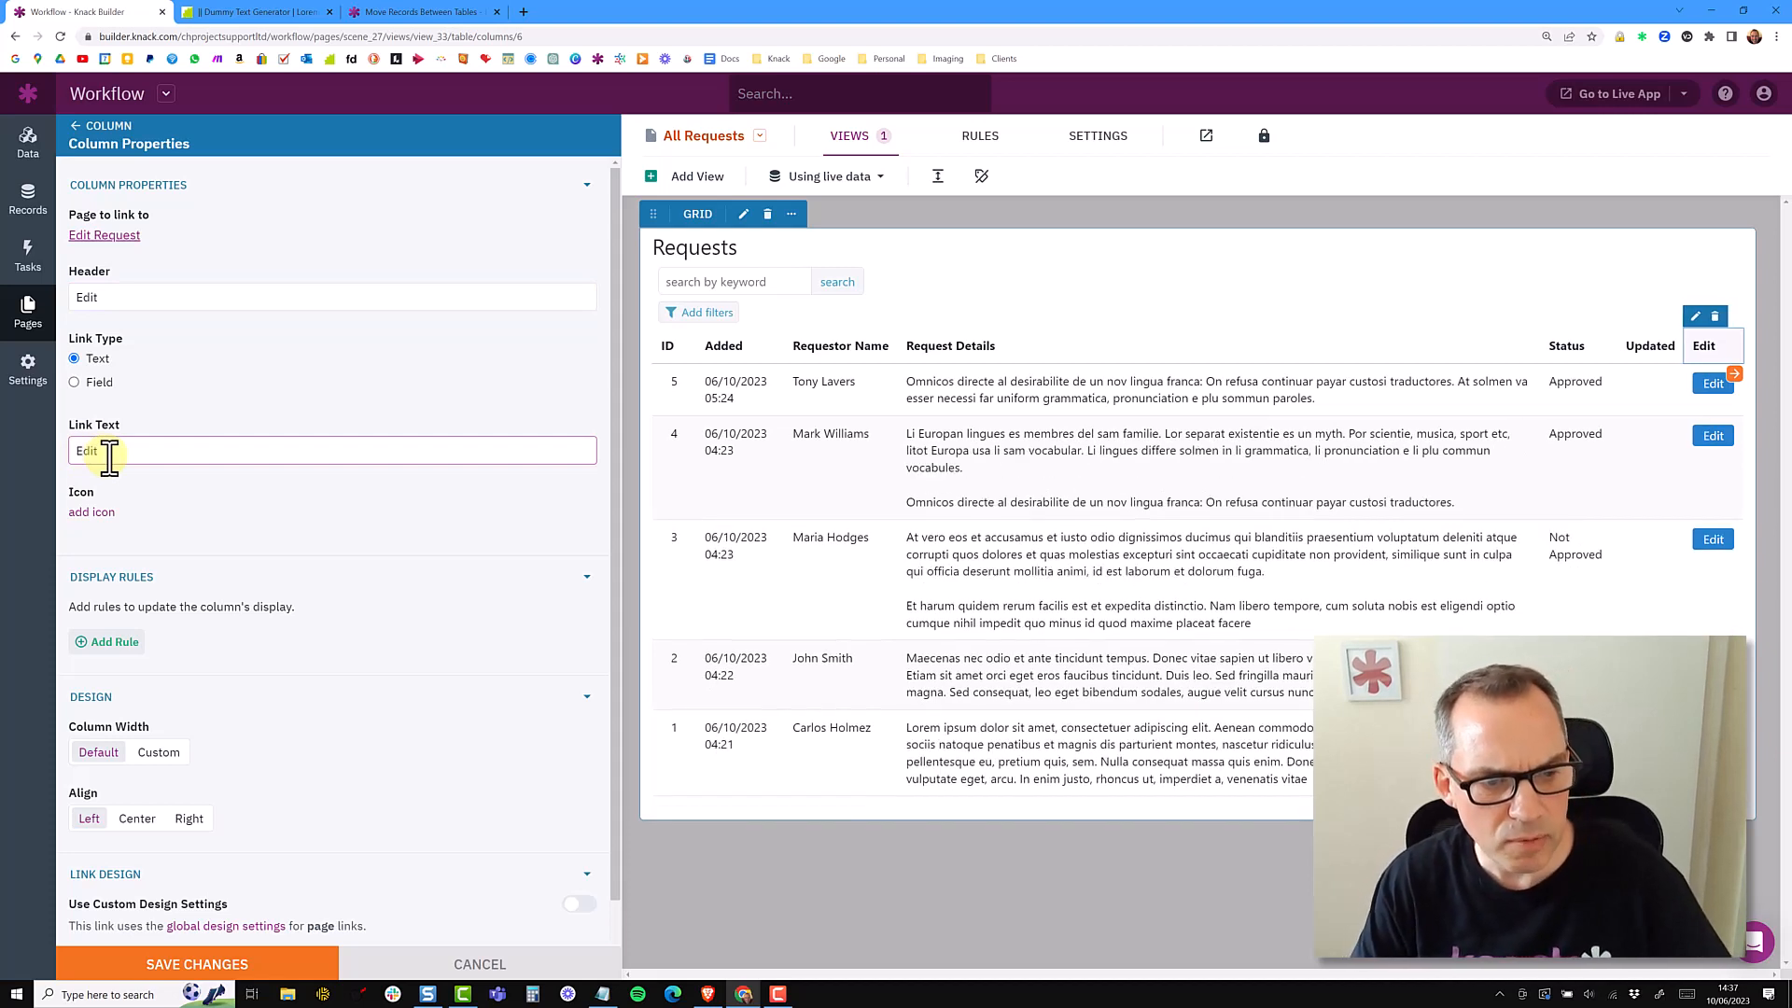
pyautogui.click(159, 753)
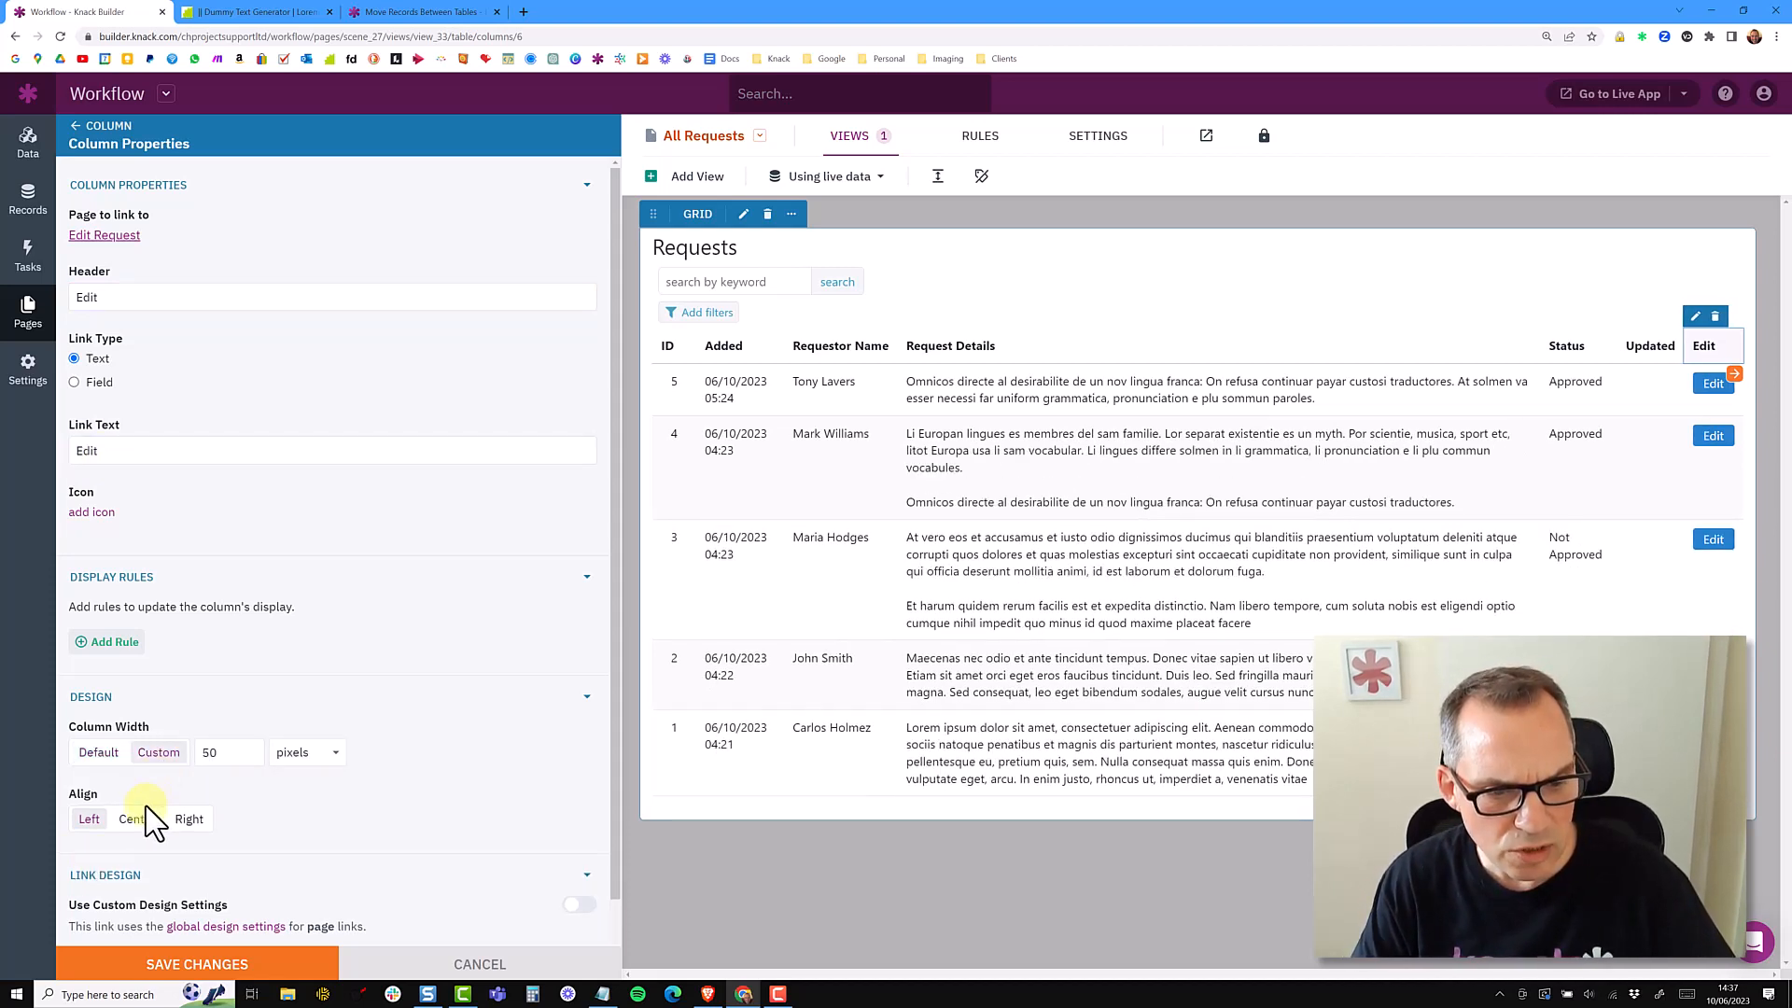
pyautogui.click(182, 964)
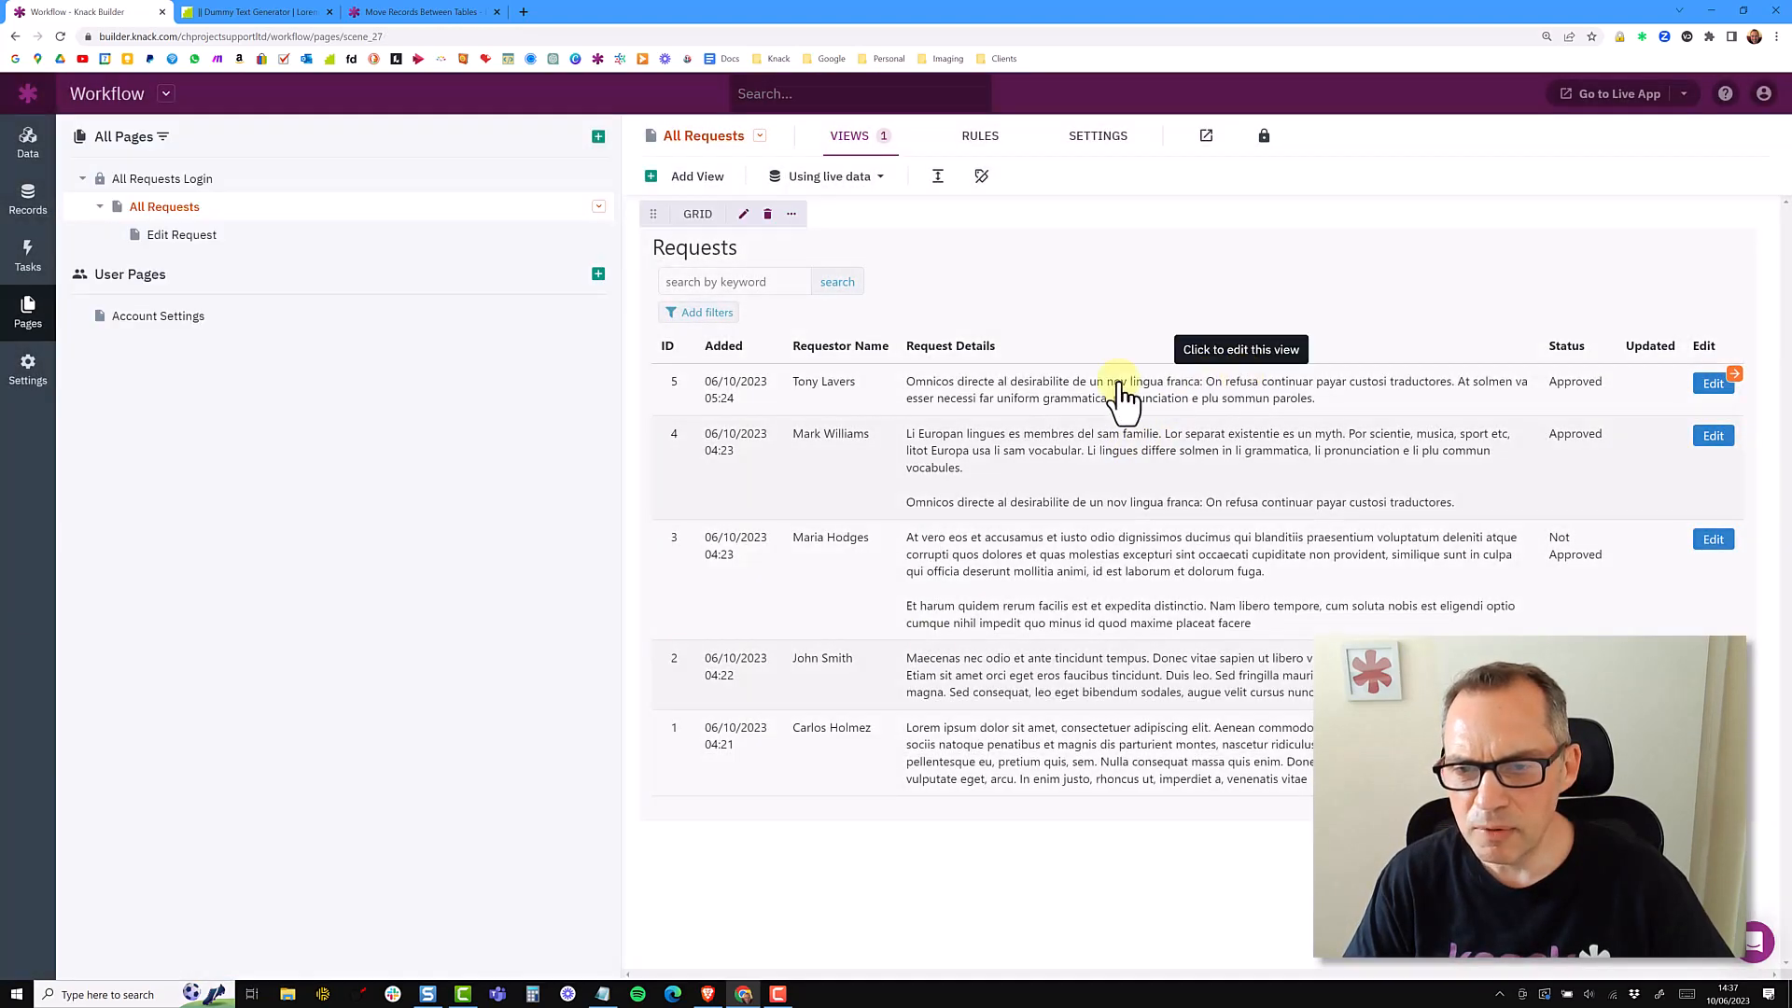
# Add the Updated By, Reason Not Approved and General Comments fields as columns in the Requests grid, placing Updated By after Updated
pyautogui.click(1040, 390)
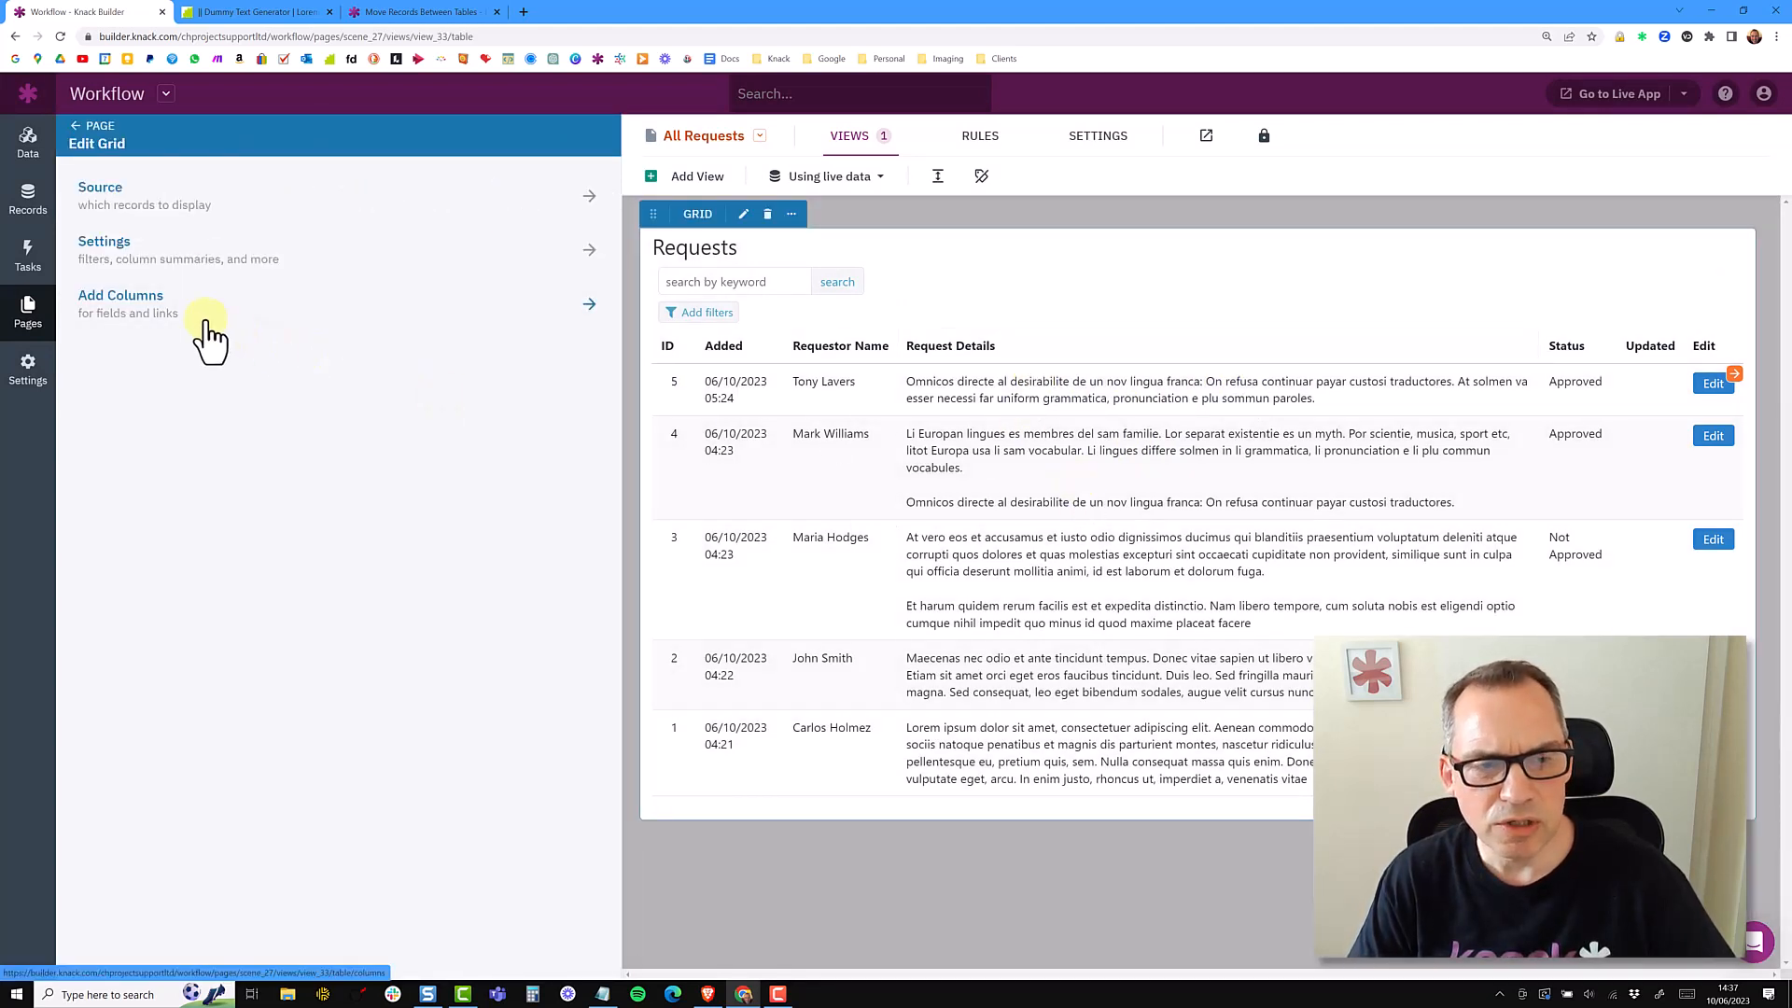
pyautogui.click(200, 322)
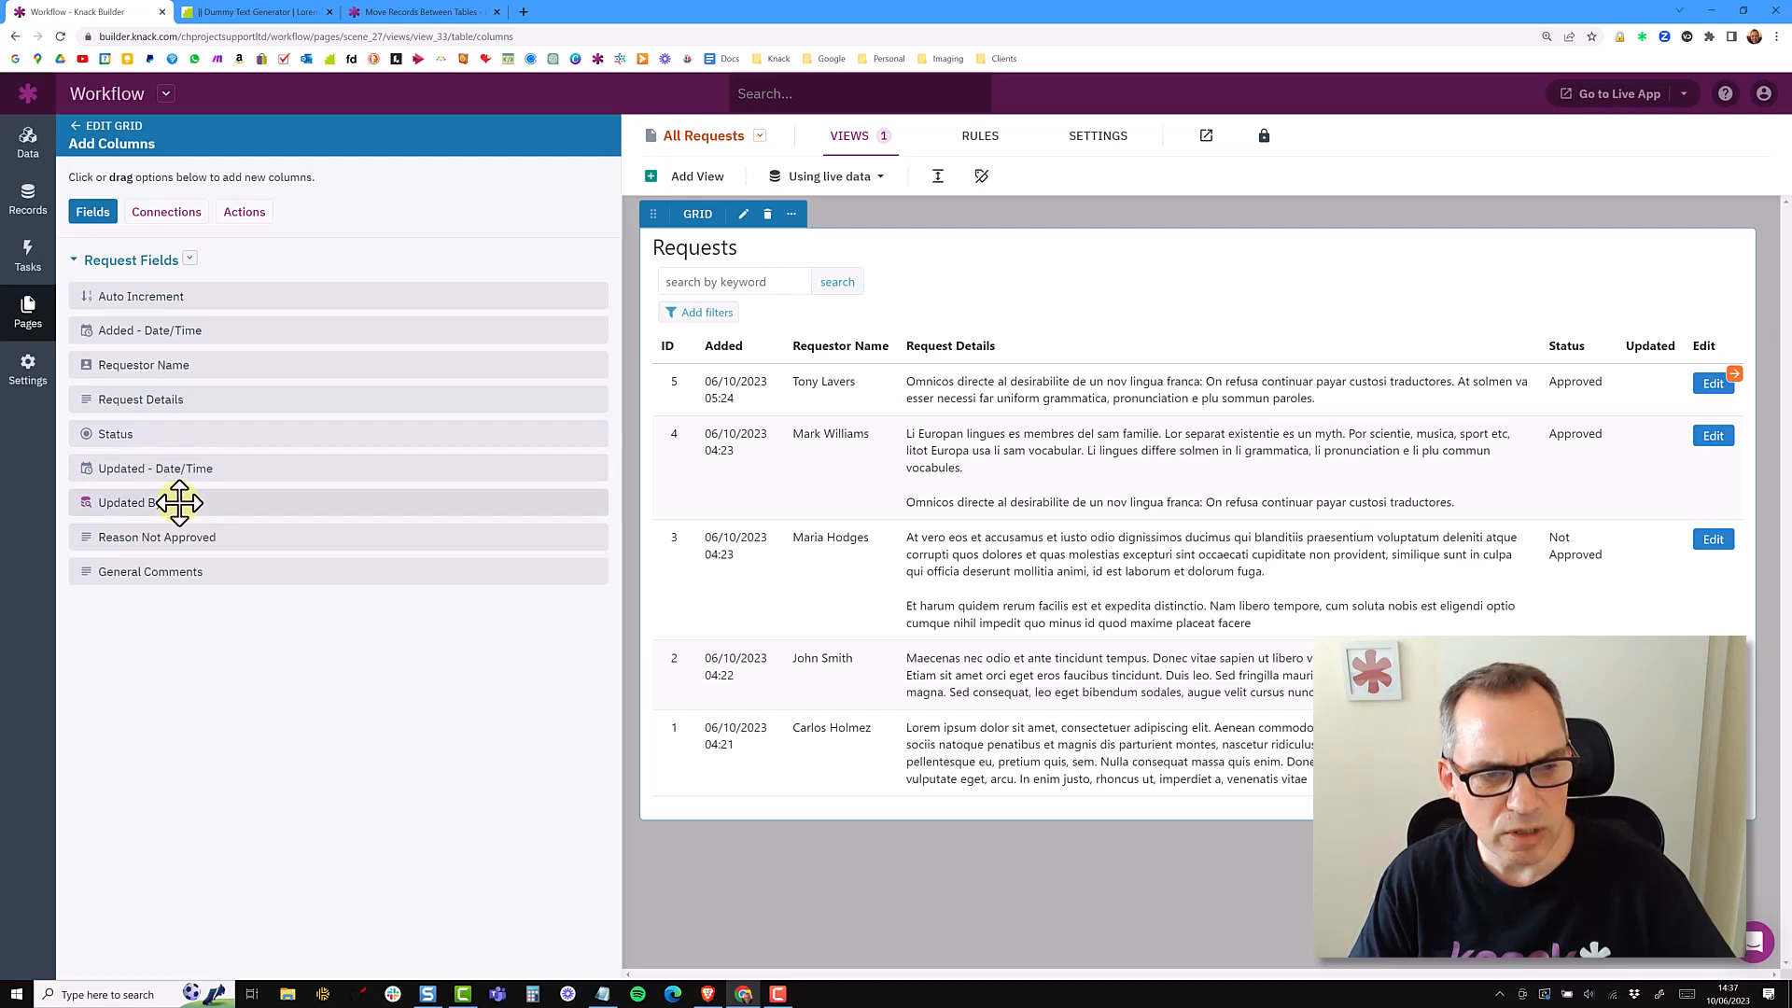
pyautogui.moveTo(179, 503)
pyautogui.mouseDown()
pyautogui.moveTo(612, 488)
pyautogui.moveTo(1200, 339)
pyautogui.moveTo(1576, 348)
pyautogui.moveTo(1671, 369)
pyautogui.moveTo(1664, 357)
pyautogui.mouseUp()
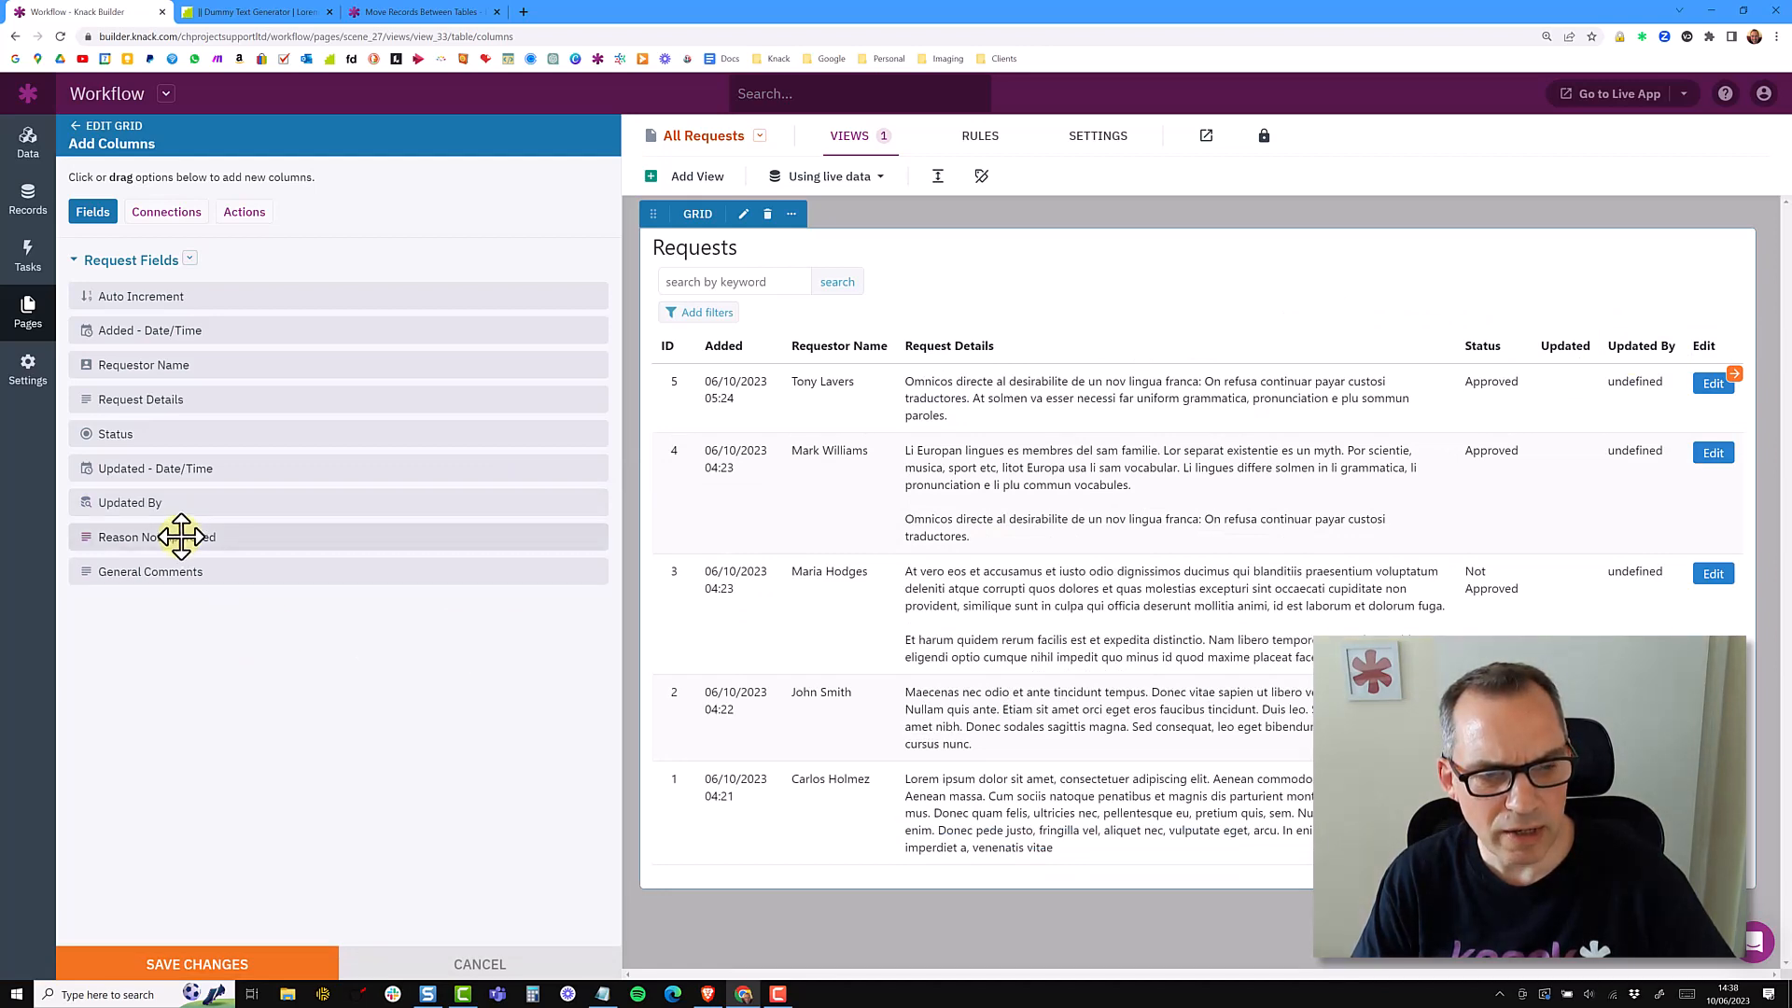
pyautogui.click(181, 537)
pyautogui.click(177, 571)
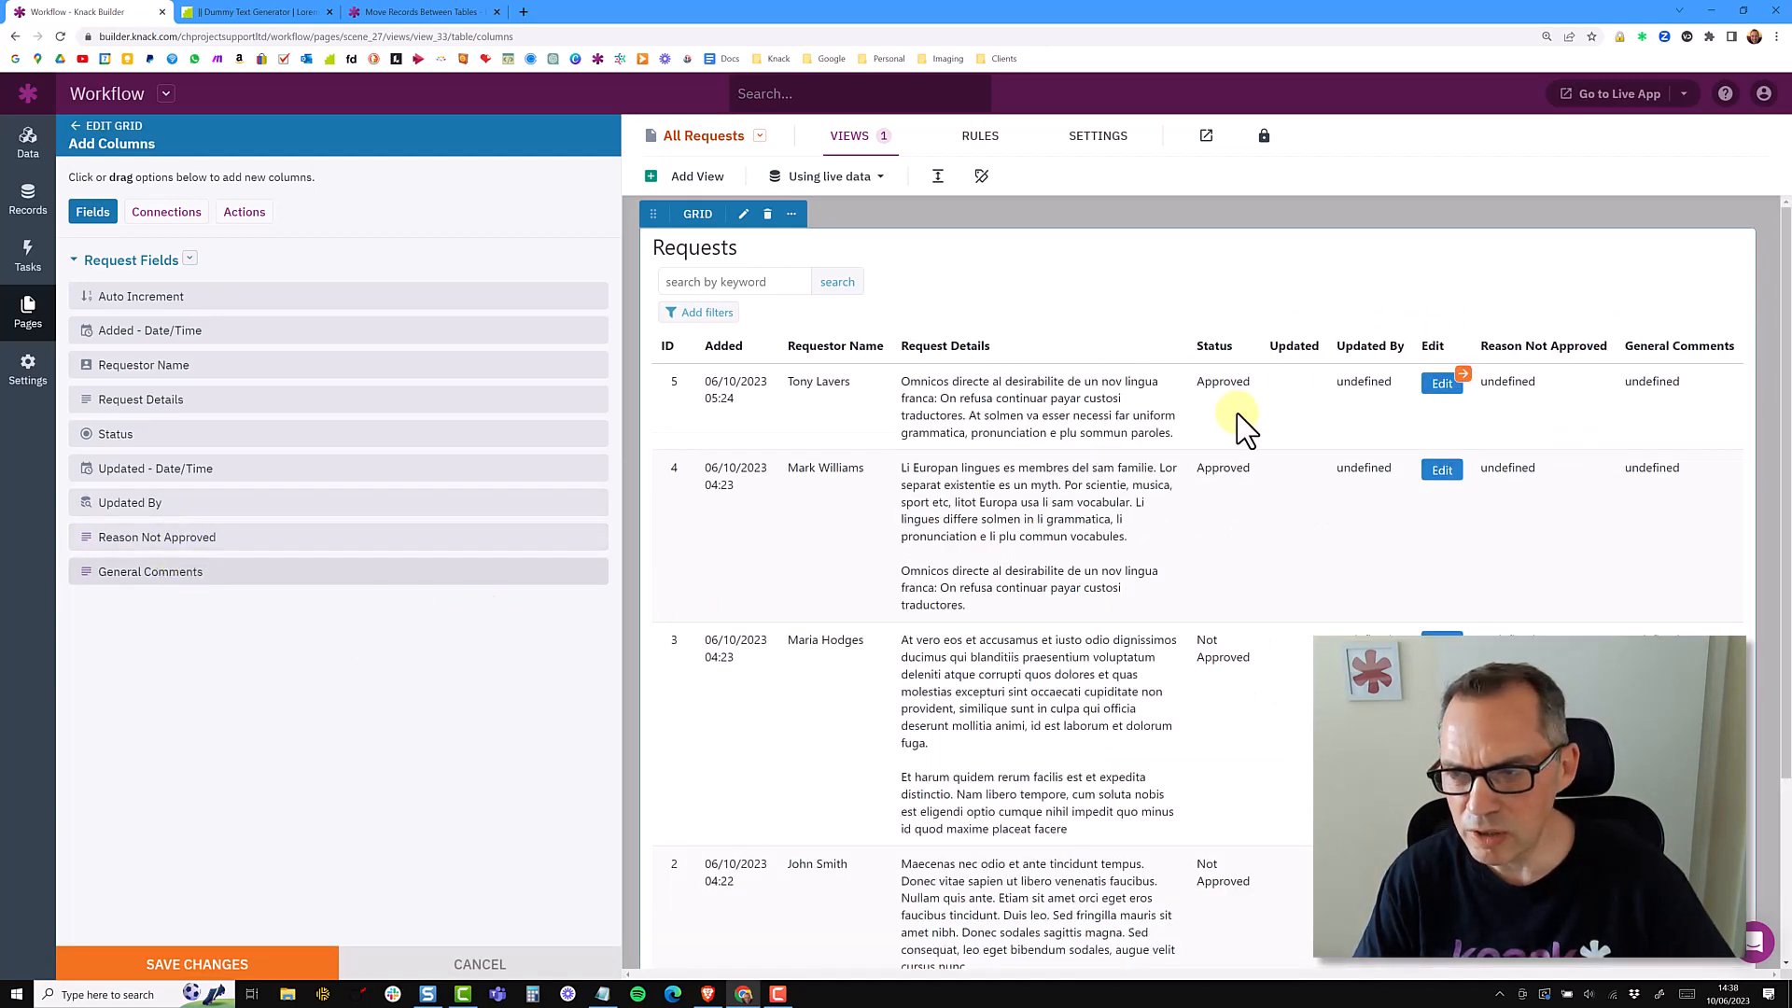
# Move the Edit column to the end of the Requests grid, after General Comments, and save the column changes
pyautogui.moveTo(1438, 350); pyautogui.dragTo(1730, 349)
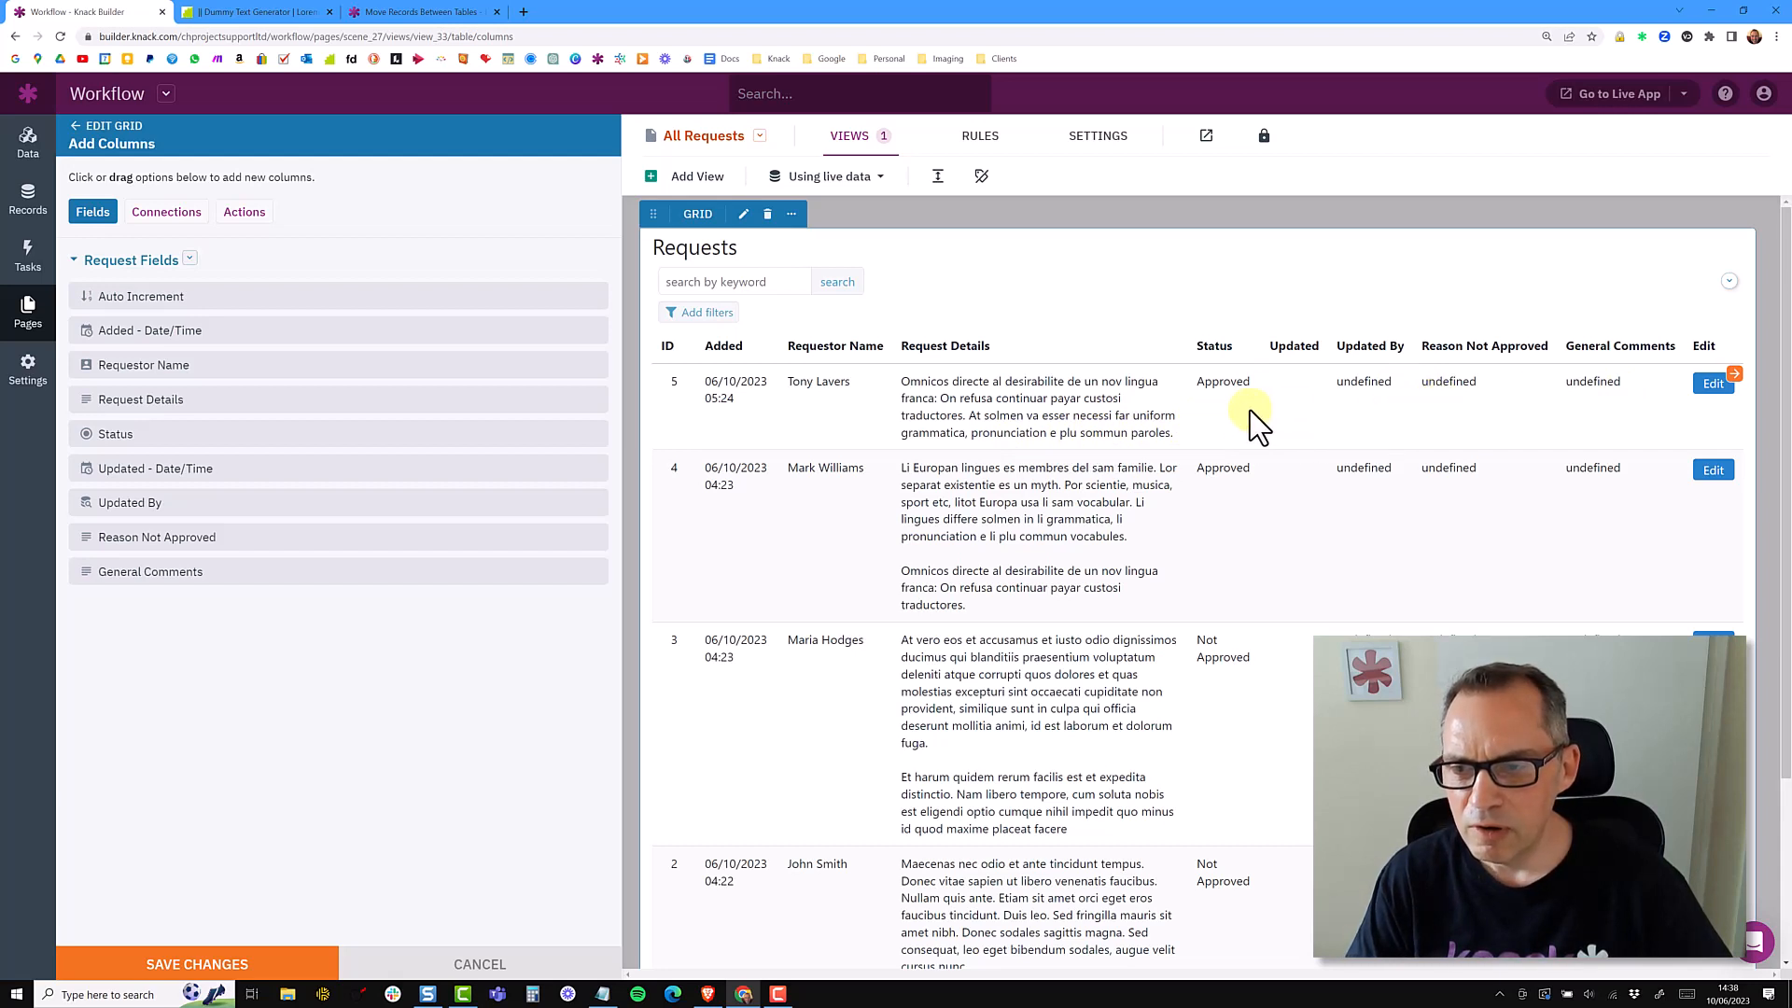
pyautogui.moveTo(1248, 383); pyautogui.dragTo(1224, 382)
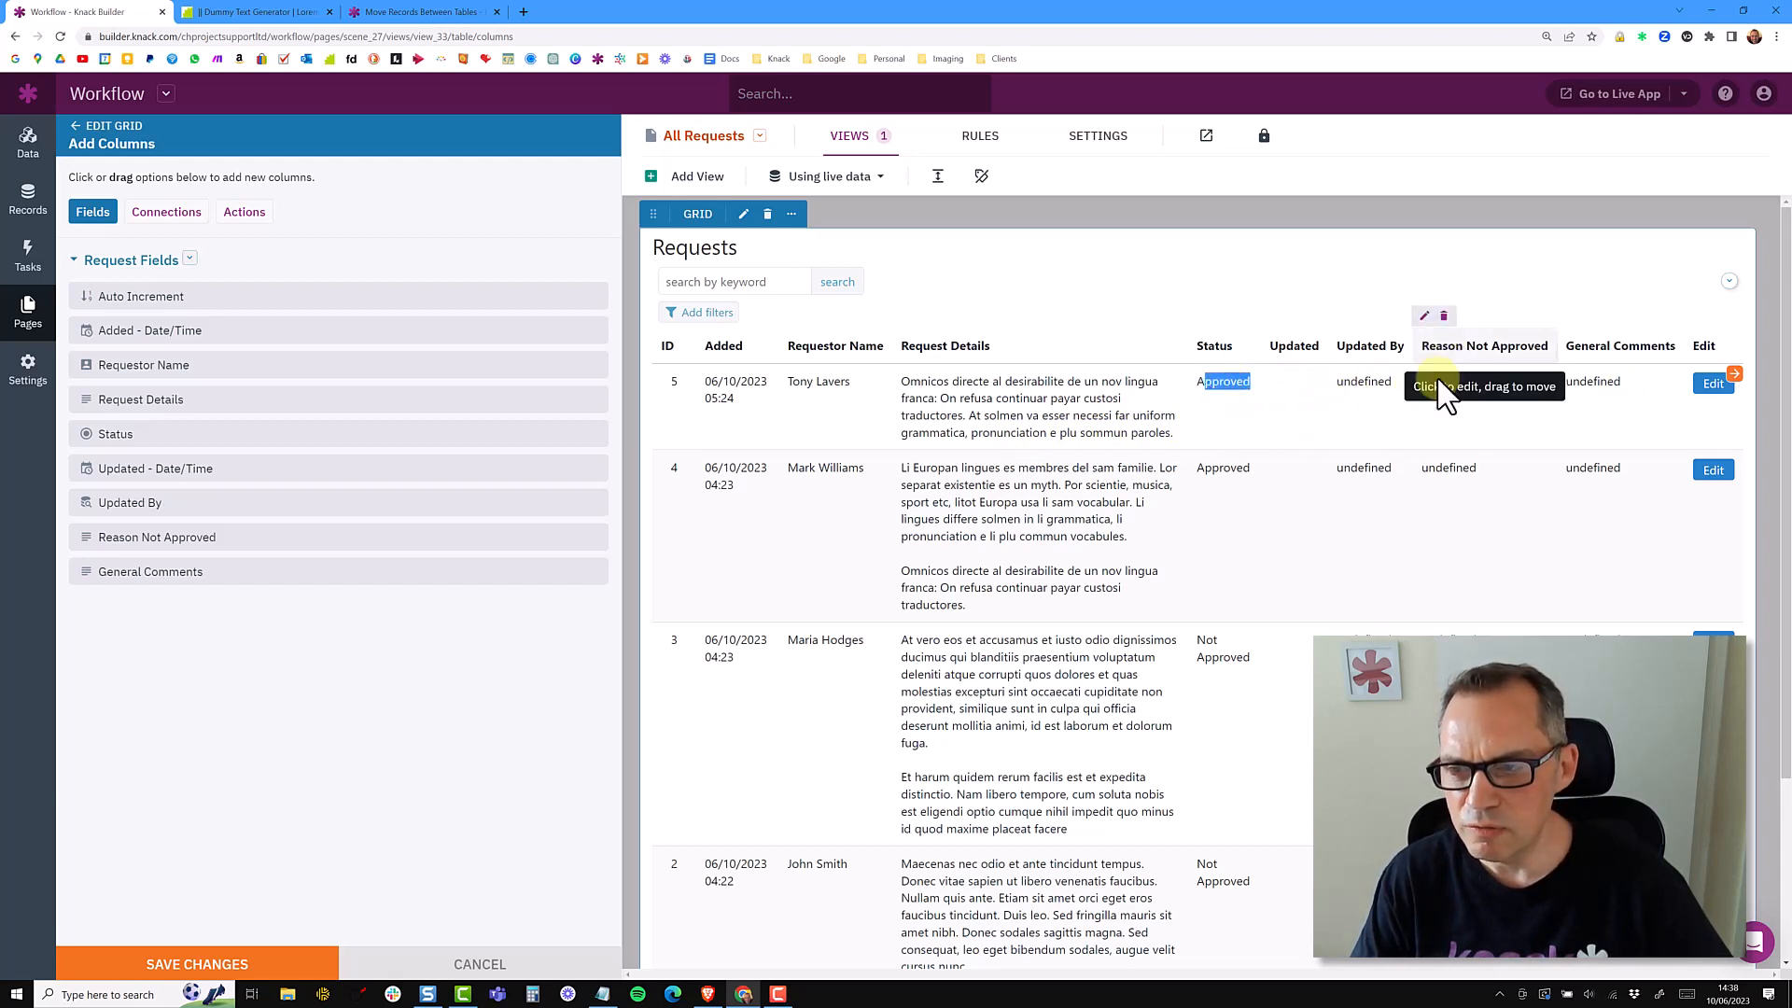
pyautogui.moveTo(1476, 384); pyautogui.dragTo(1435, 386)
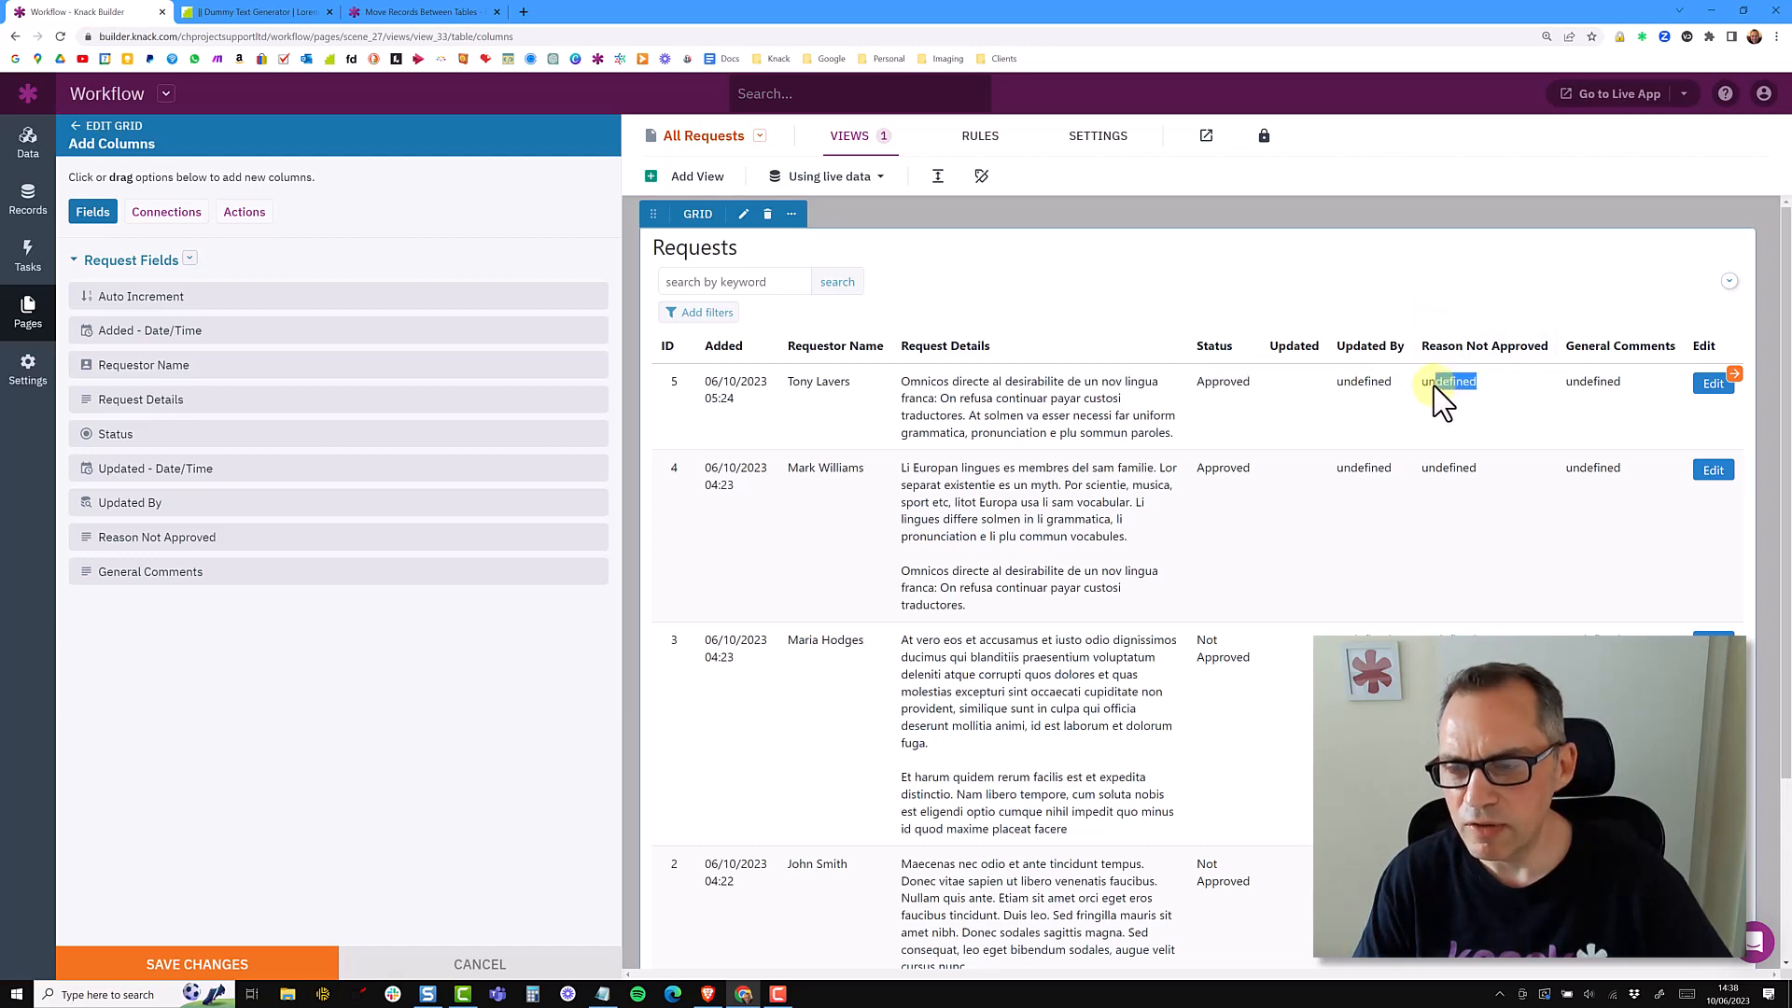
pyautogui.click(241, 967)
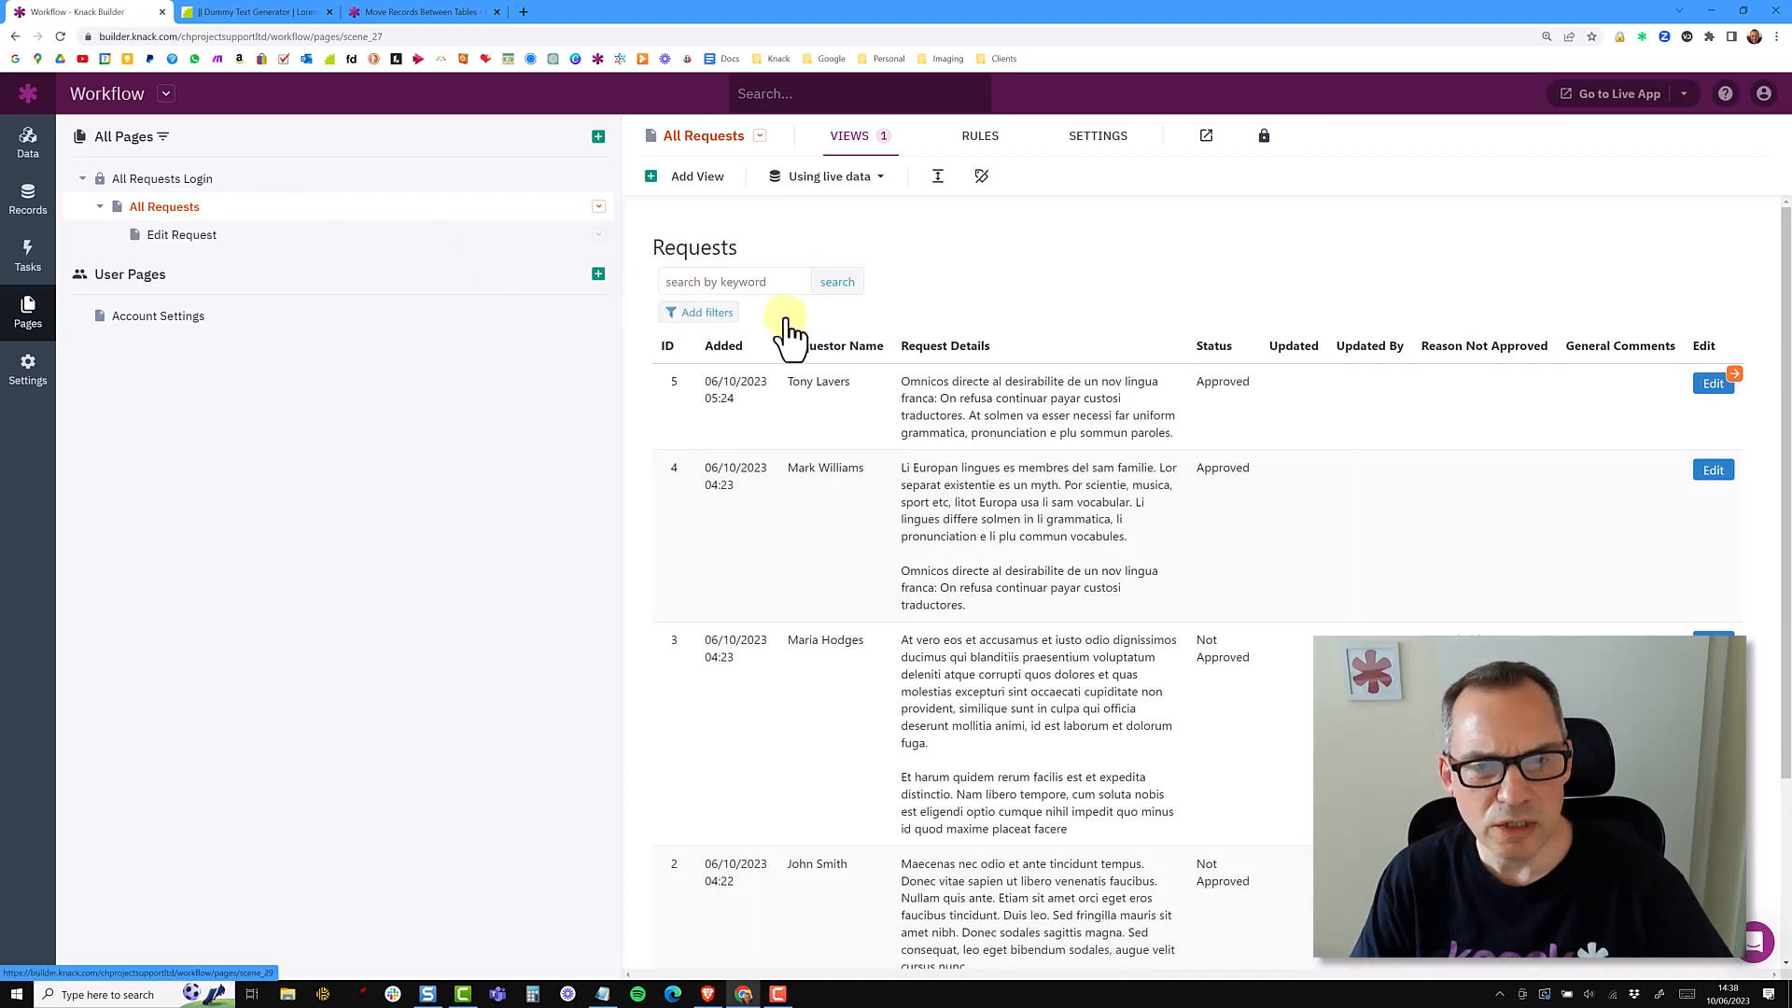
# Set the Requests grid to hide empty columns
pyautogui.click(727, 327)
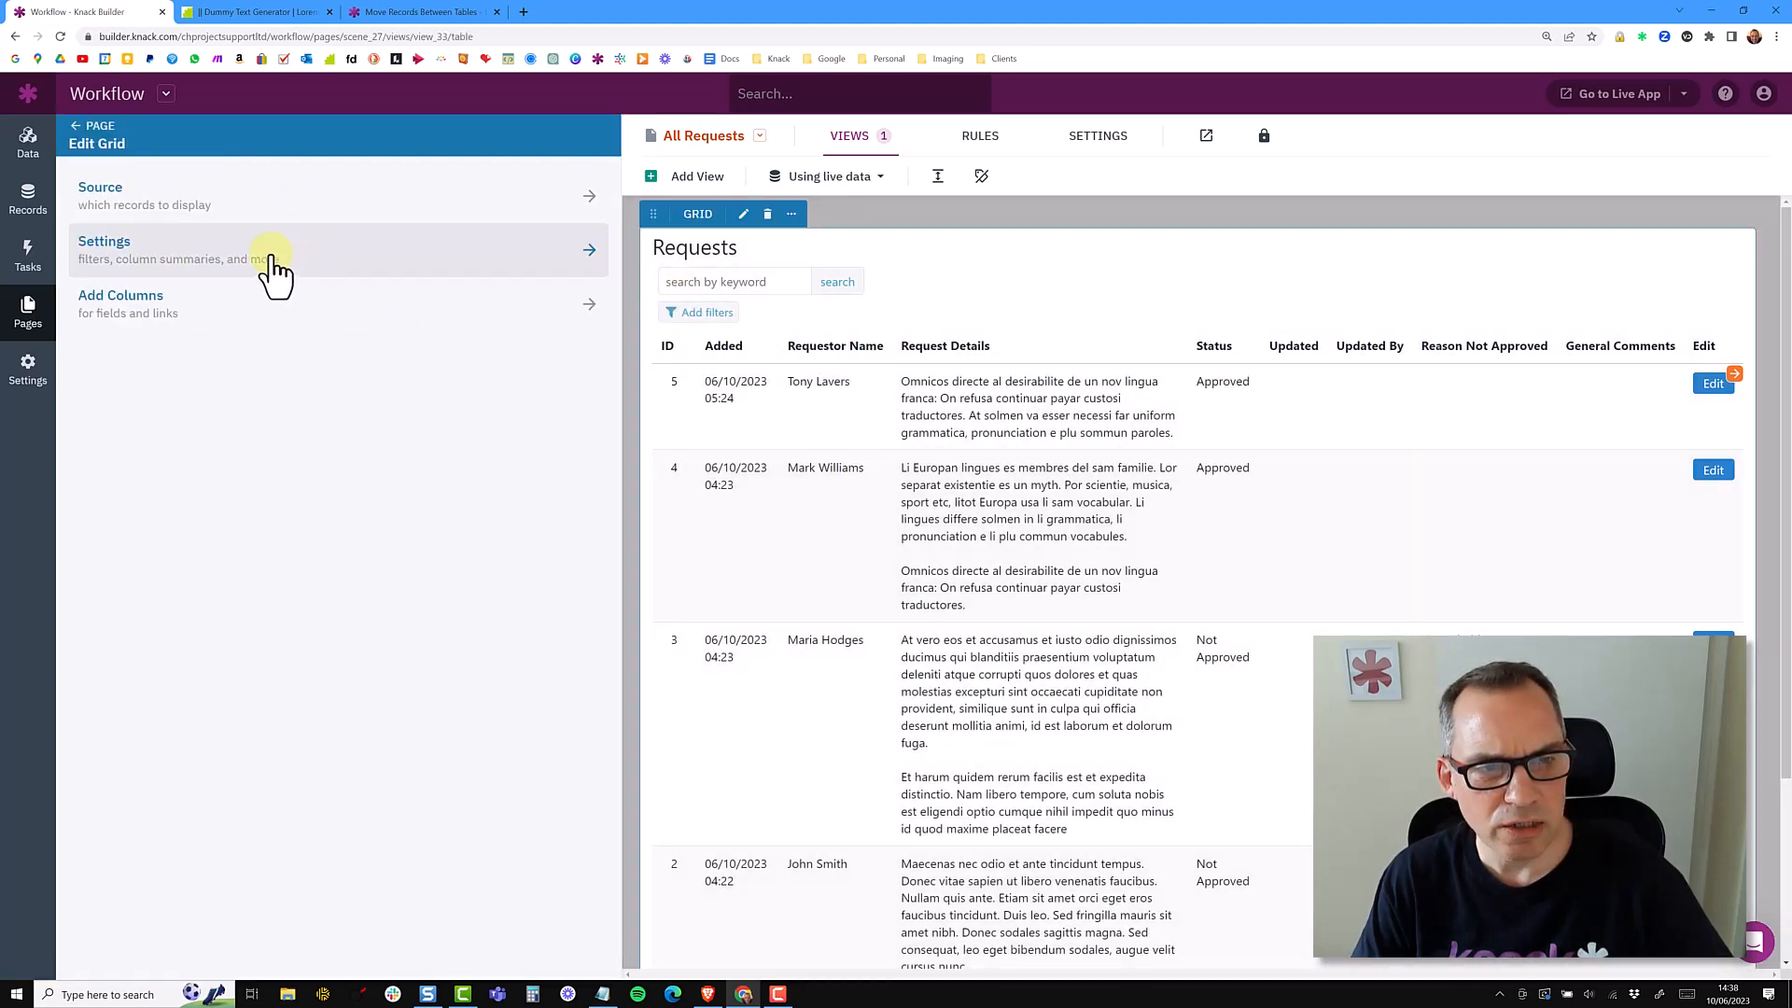
pyautogui.click(200, 263)
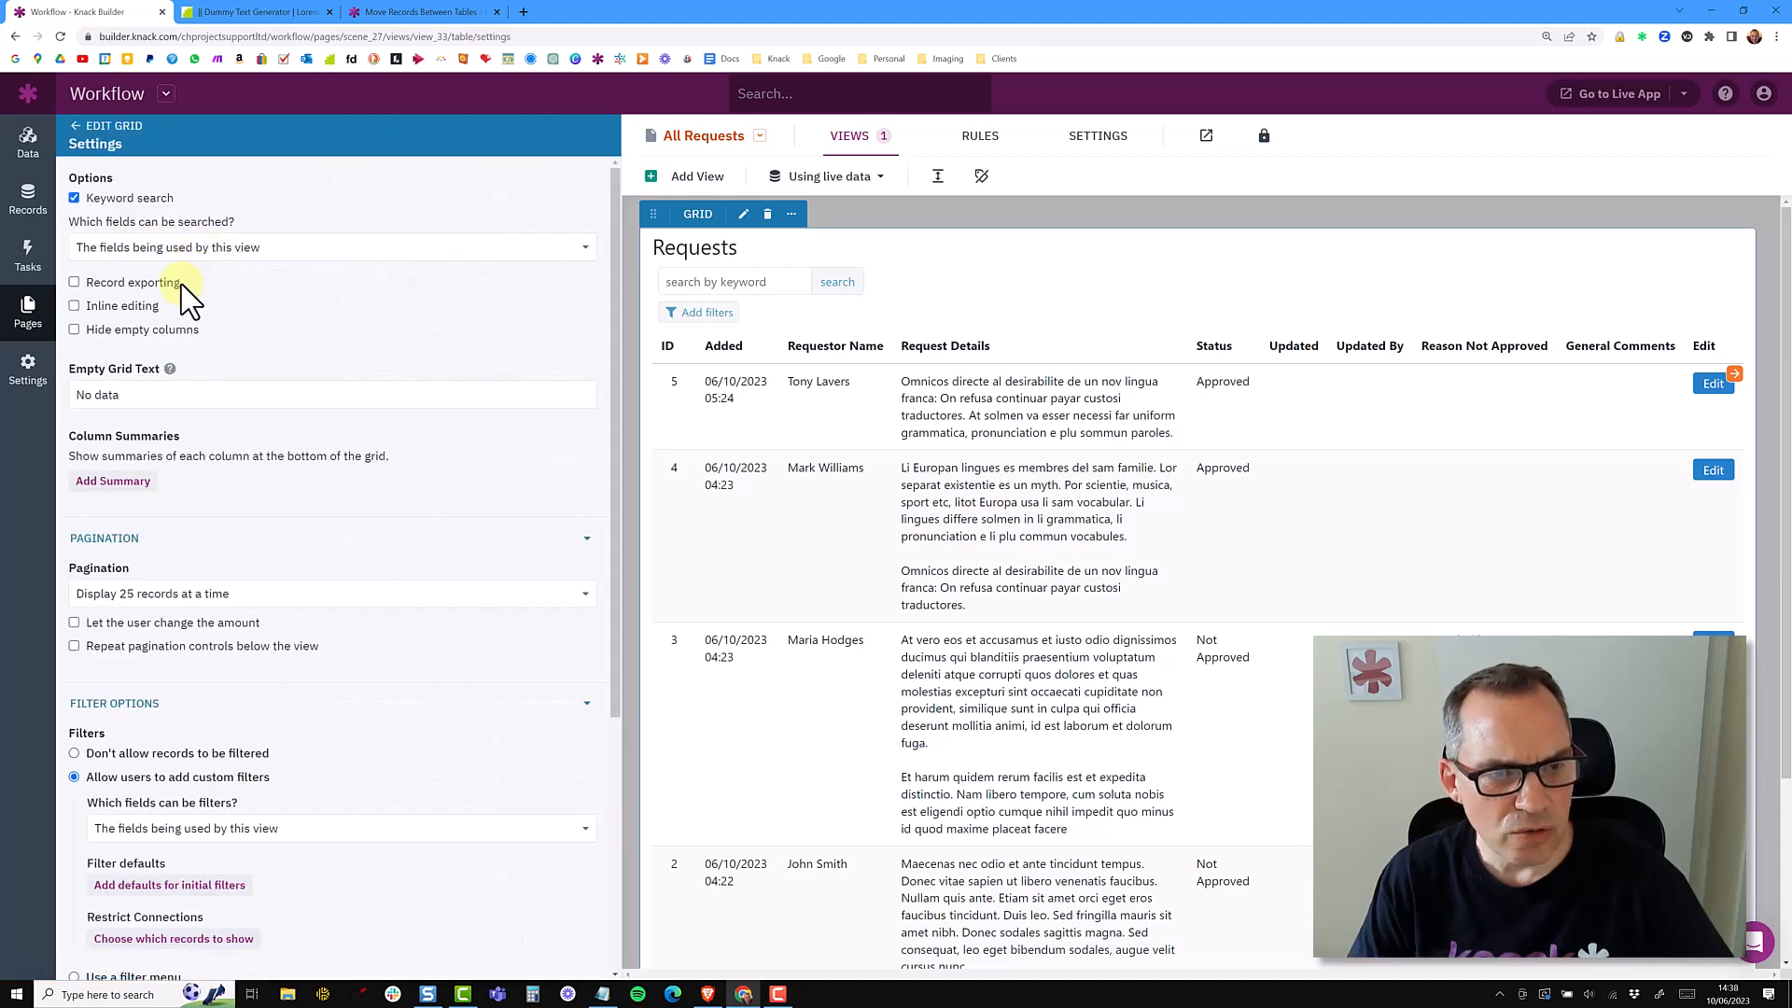
pyautogui.click(152, 334)
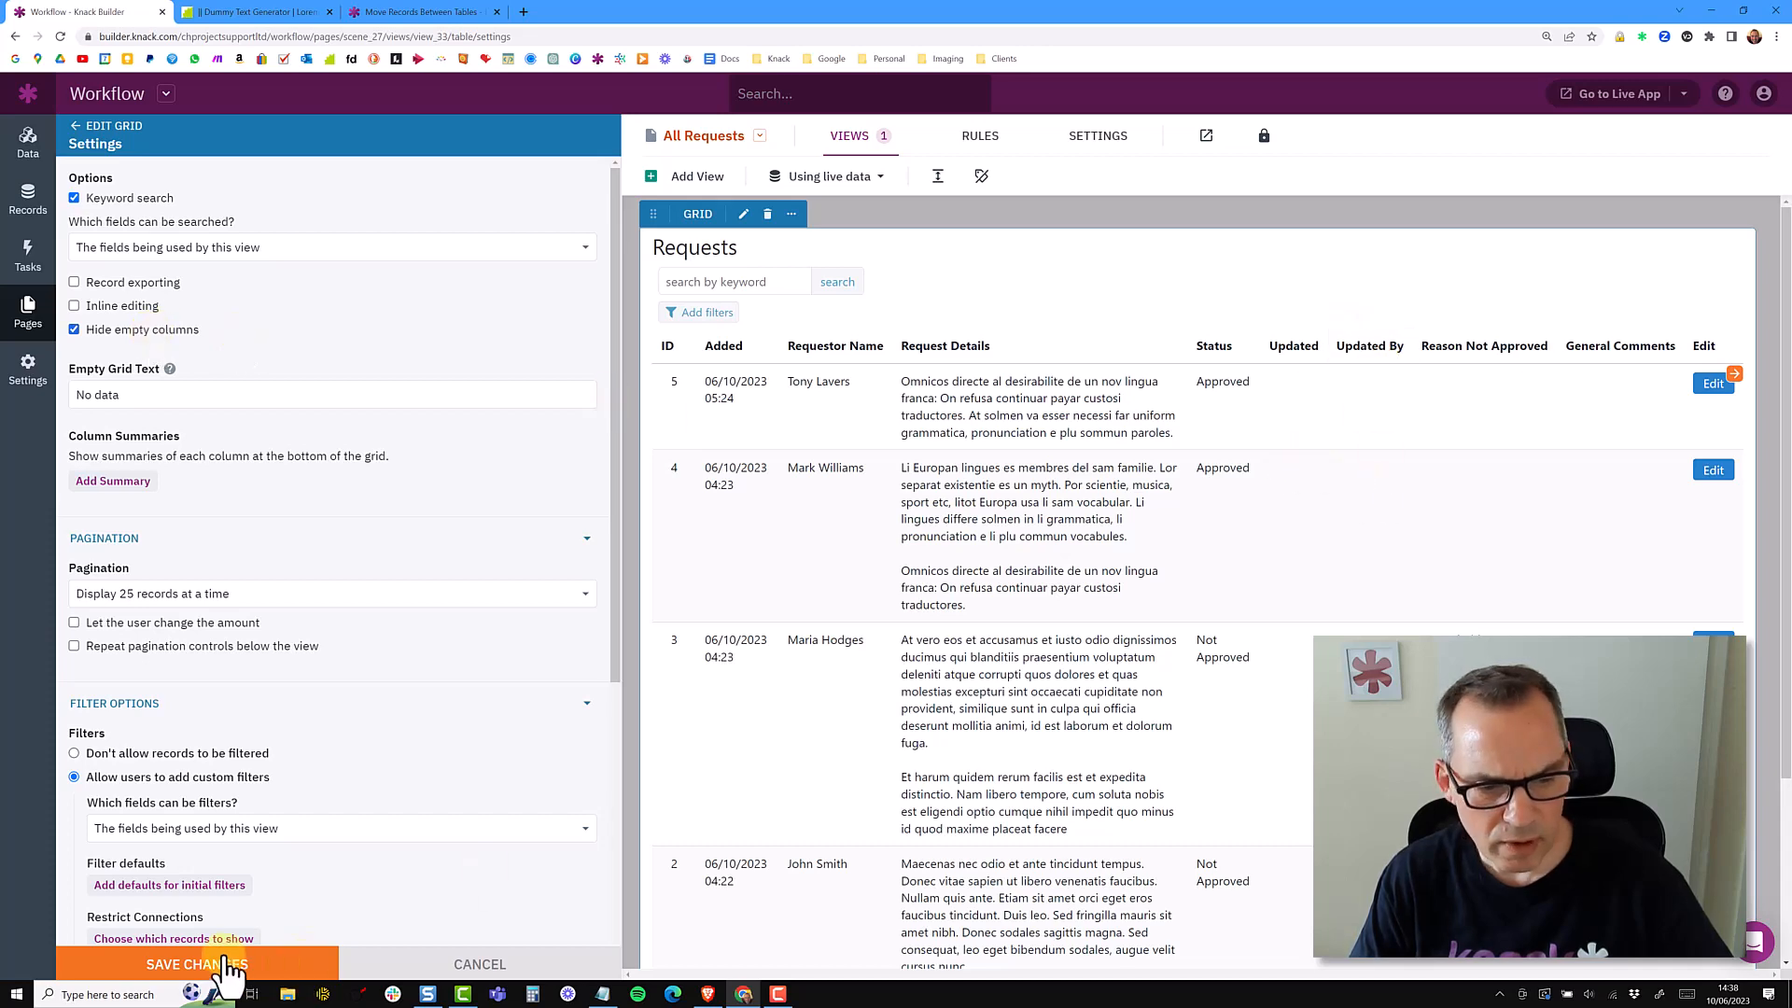
# Switch the grid's filtering to a filter menu whose first link, "Pending", filters for Status is Pending
pyautogui.scroll(-4, 271, 780)
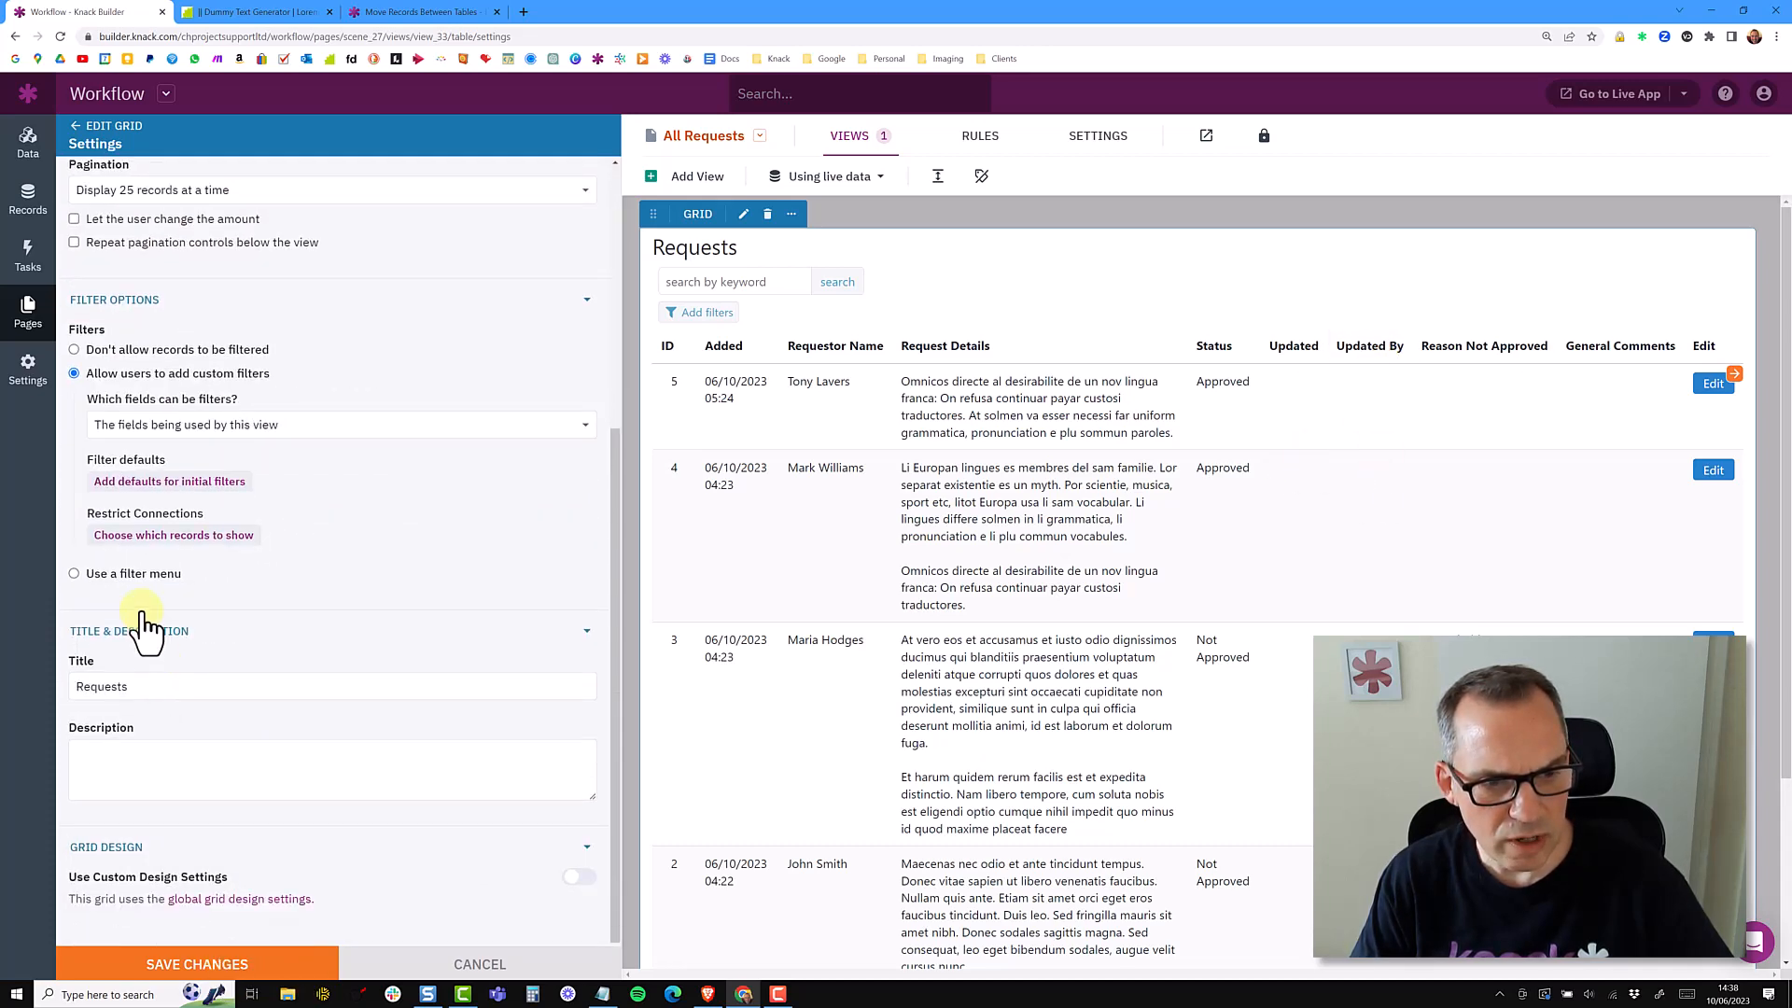
pyautogui.click(144, 577)
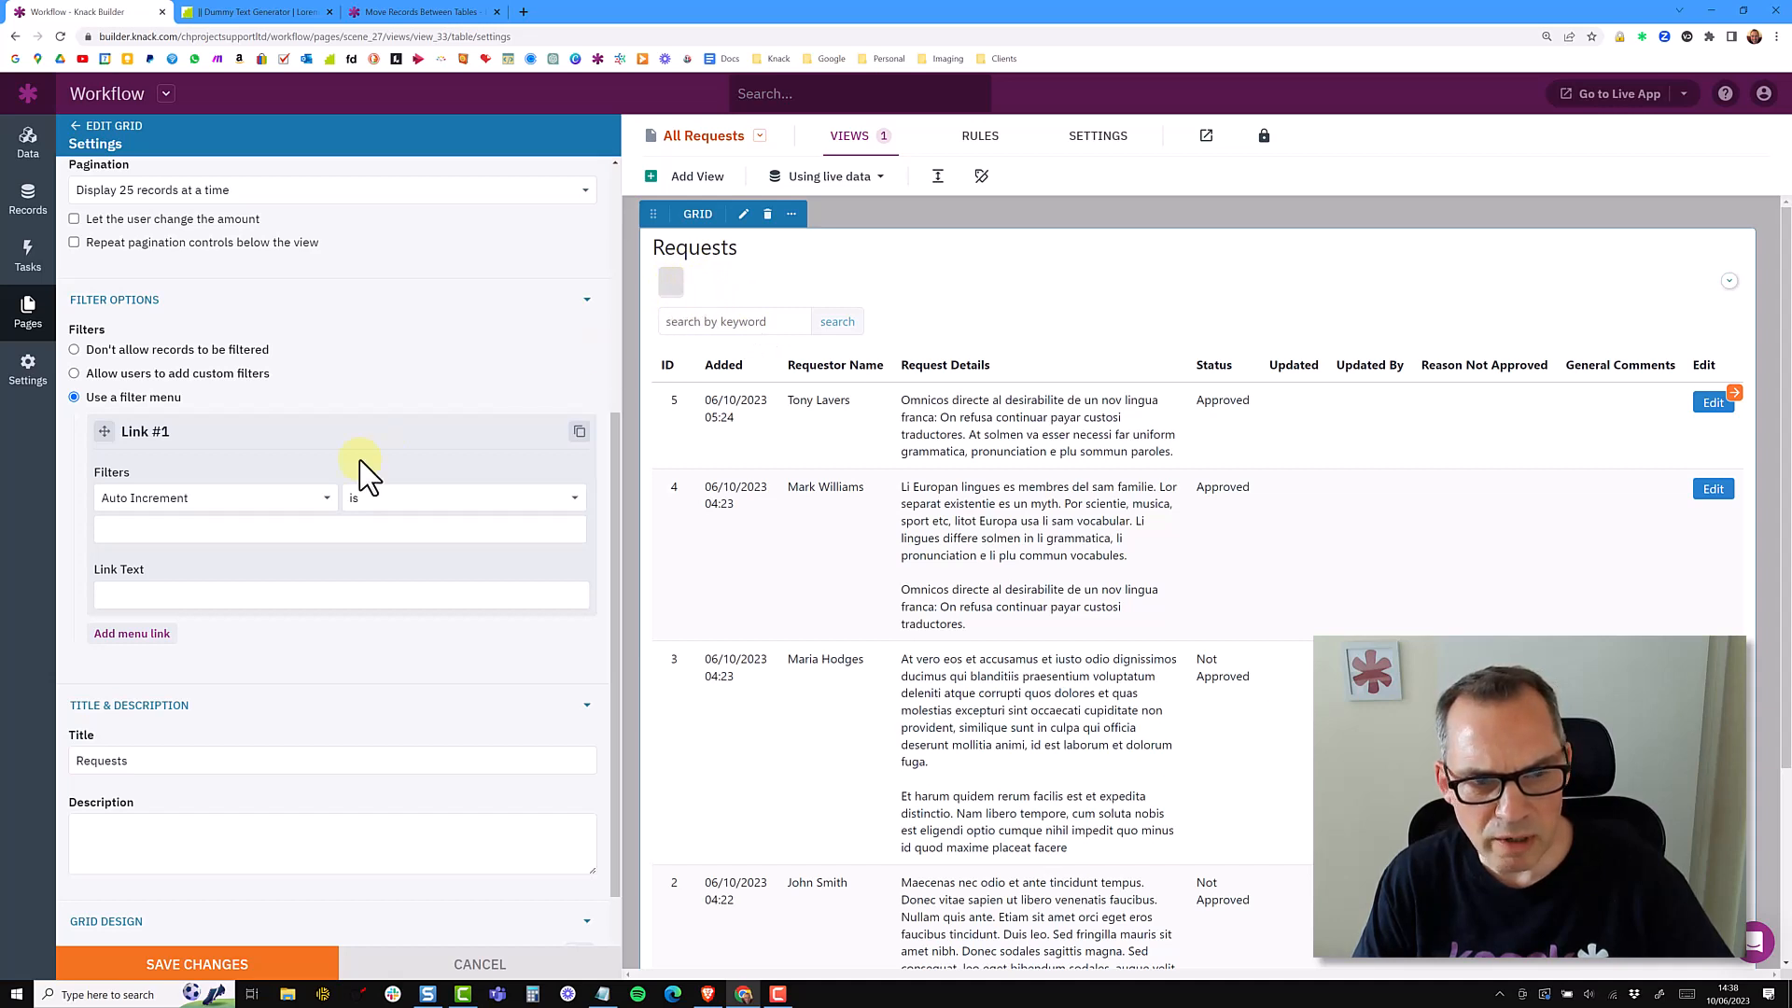
pyautogui.click(260, 497)
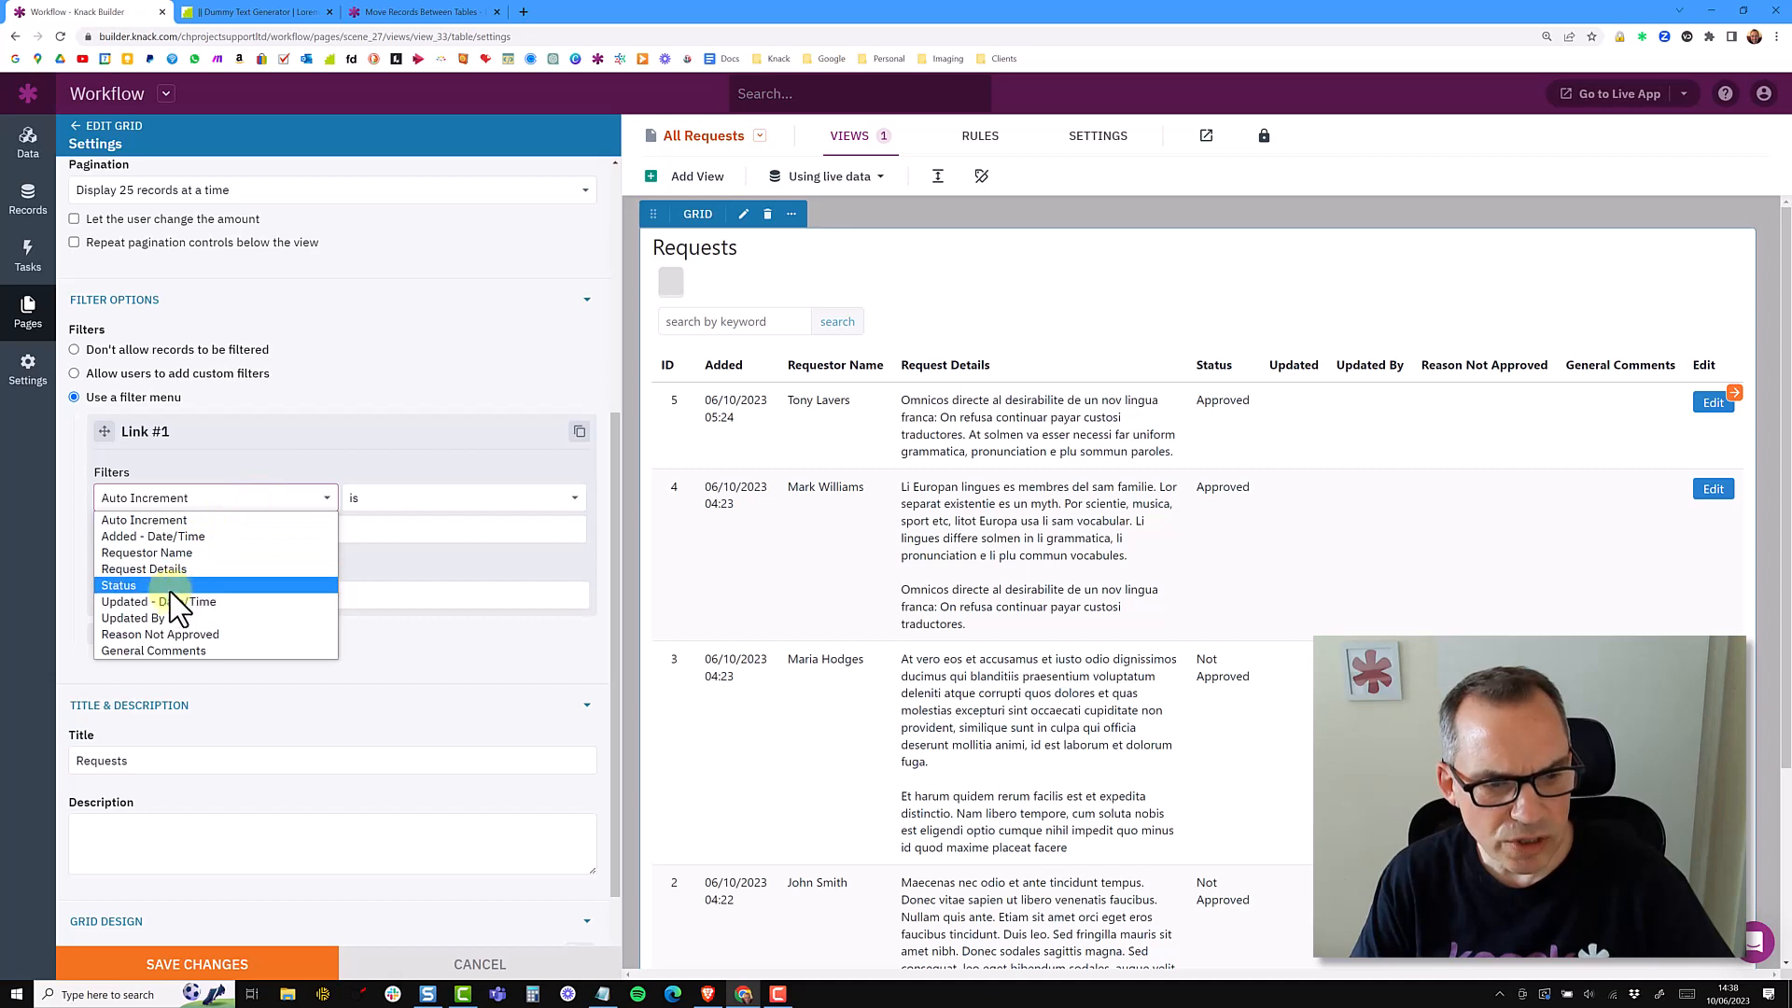
pyautogui.click(196, 586)
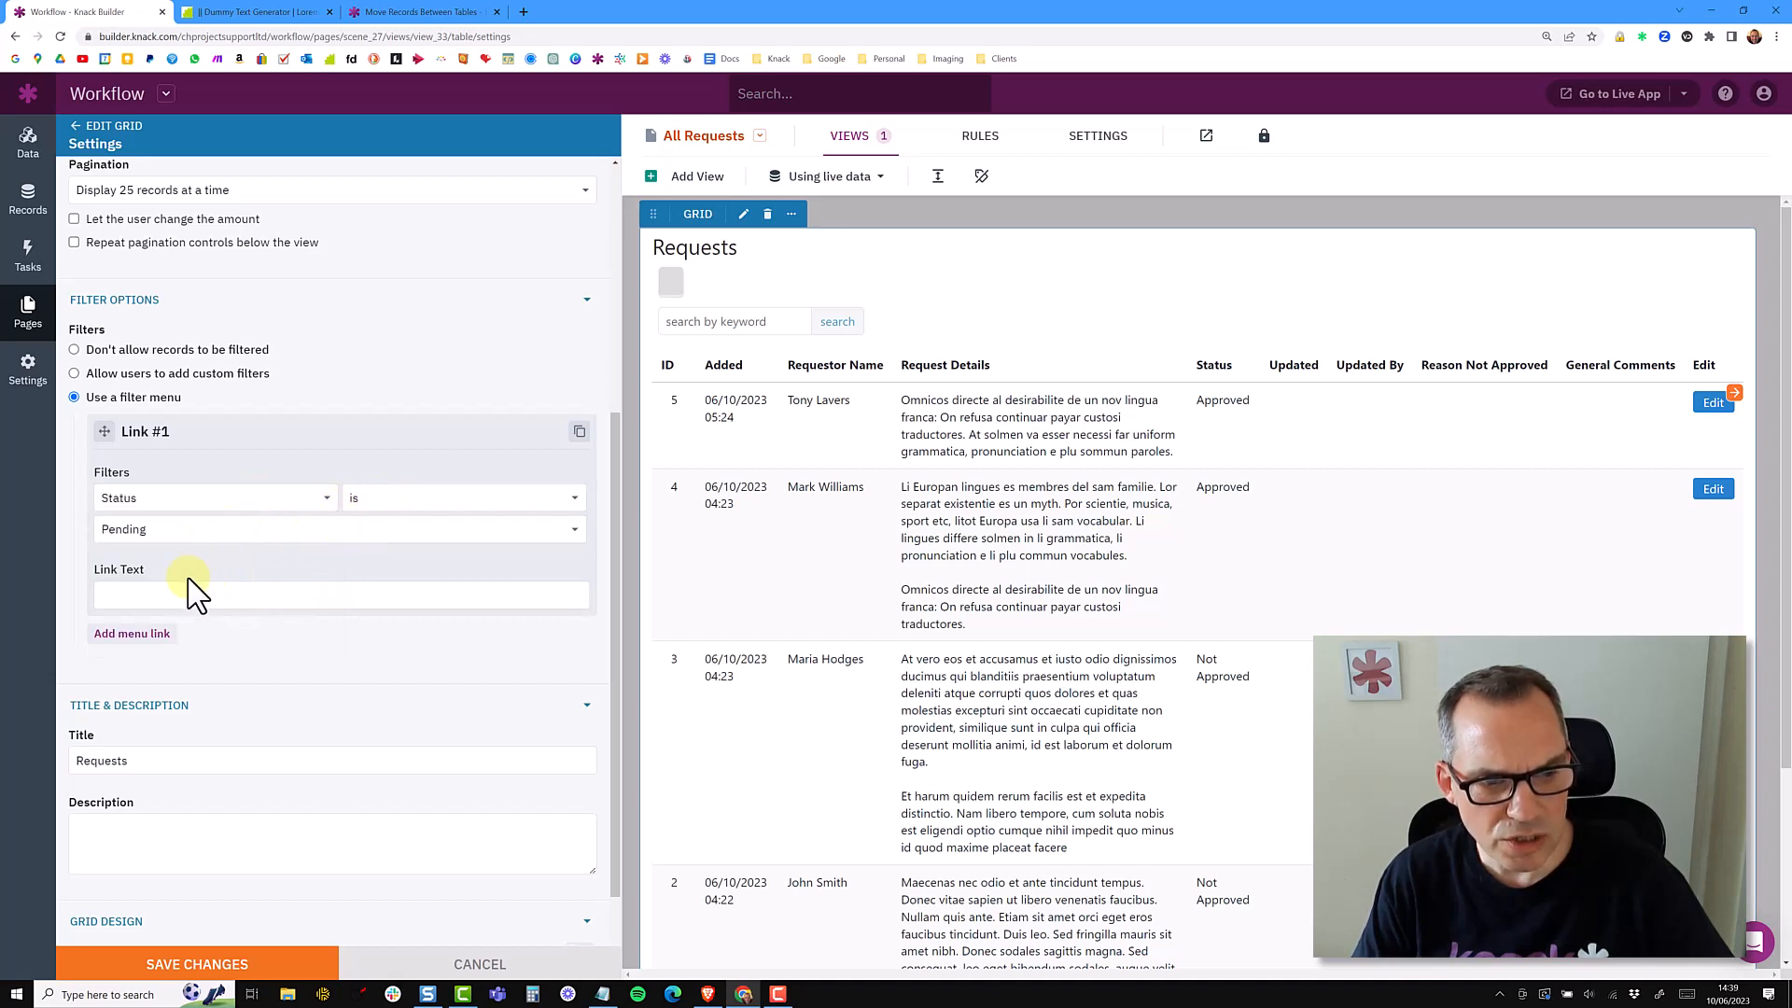
pyautogui.click(155, 598)
pyautogui.write('Pending')
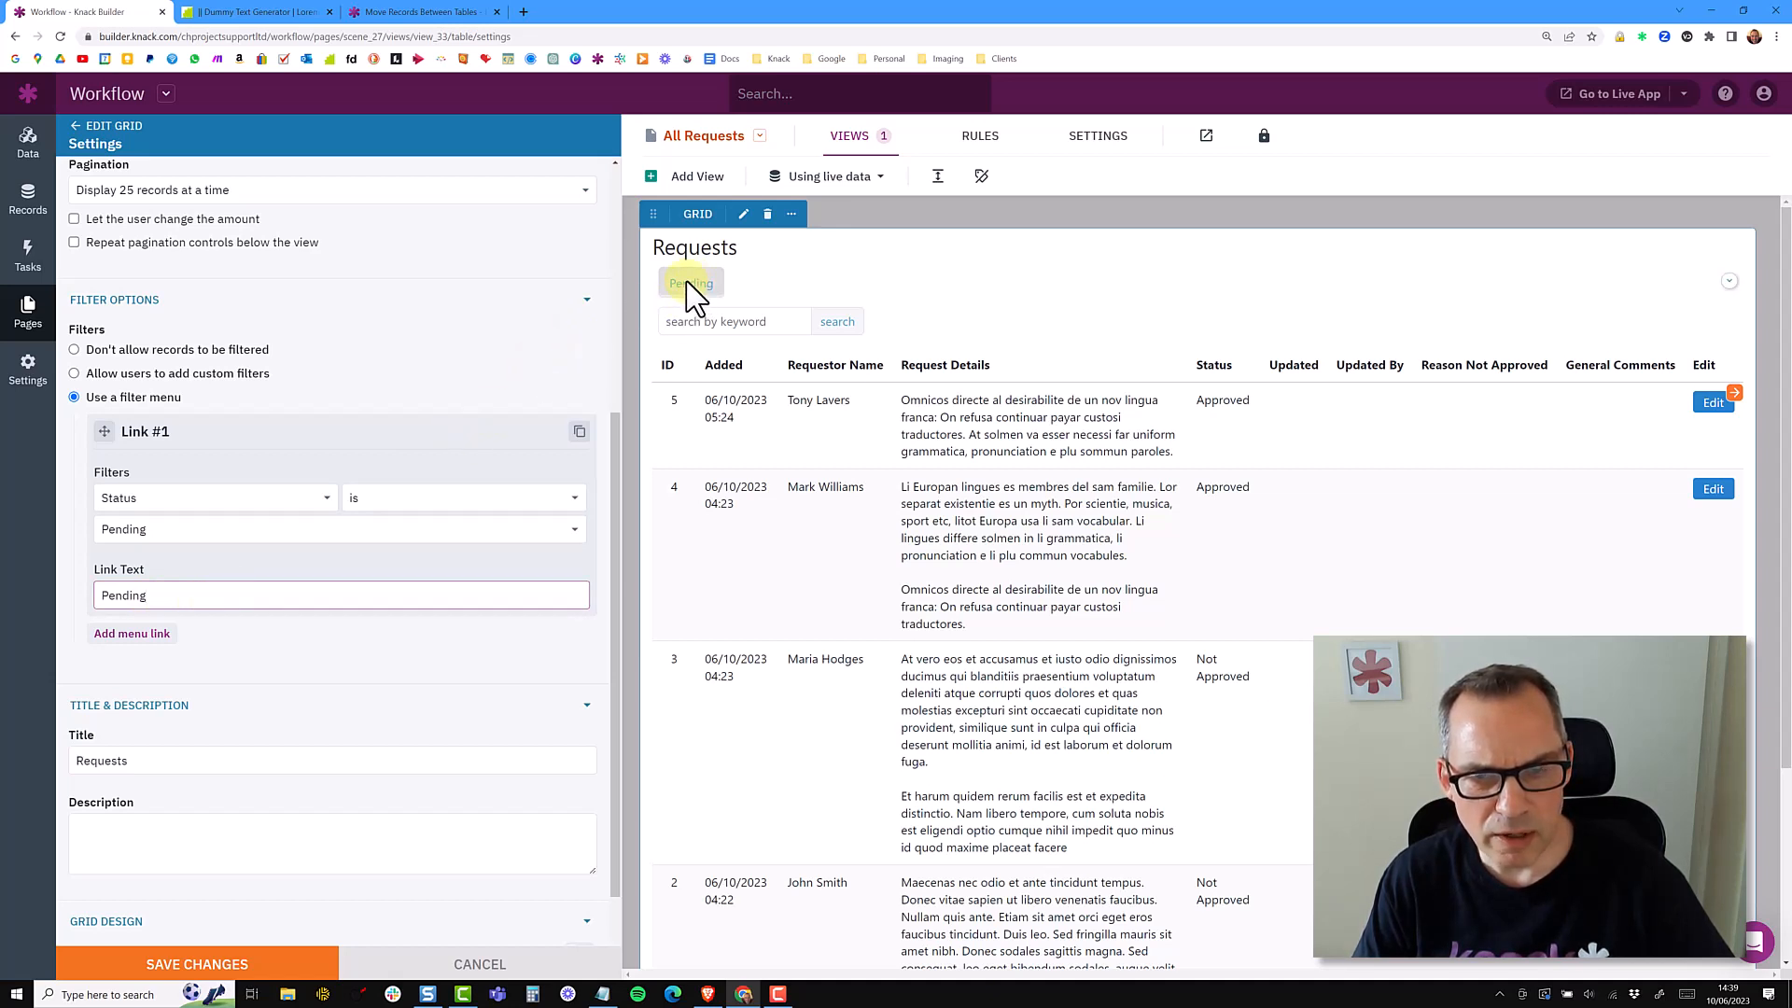
# Add a second filter menu link named "Approved" that filters for Status is Approved
pyautogui.click(140, 634)
pyautogui.click(169, 711)
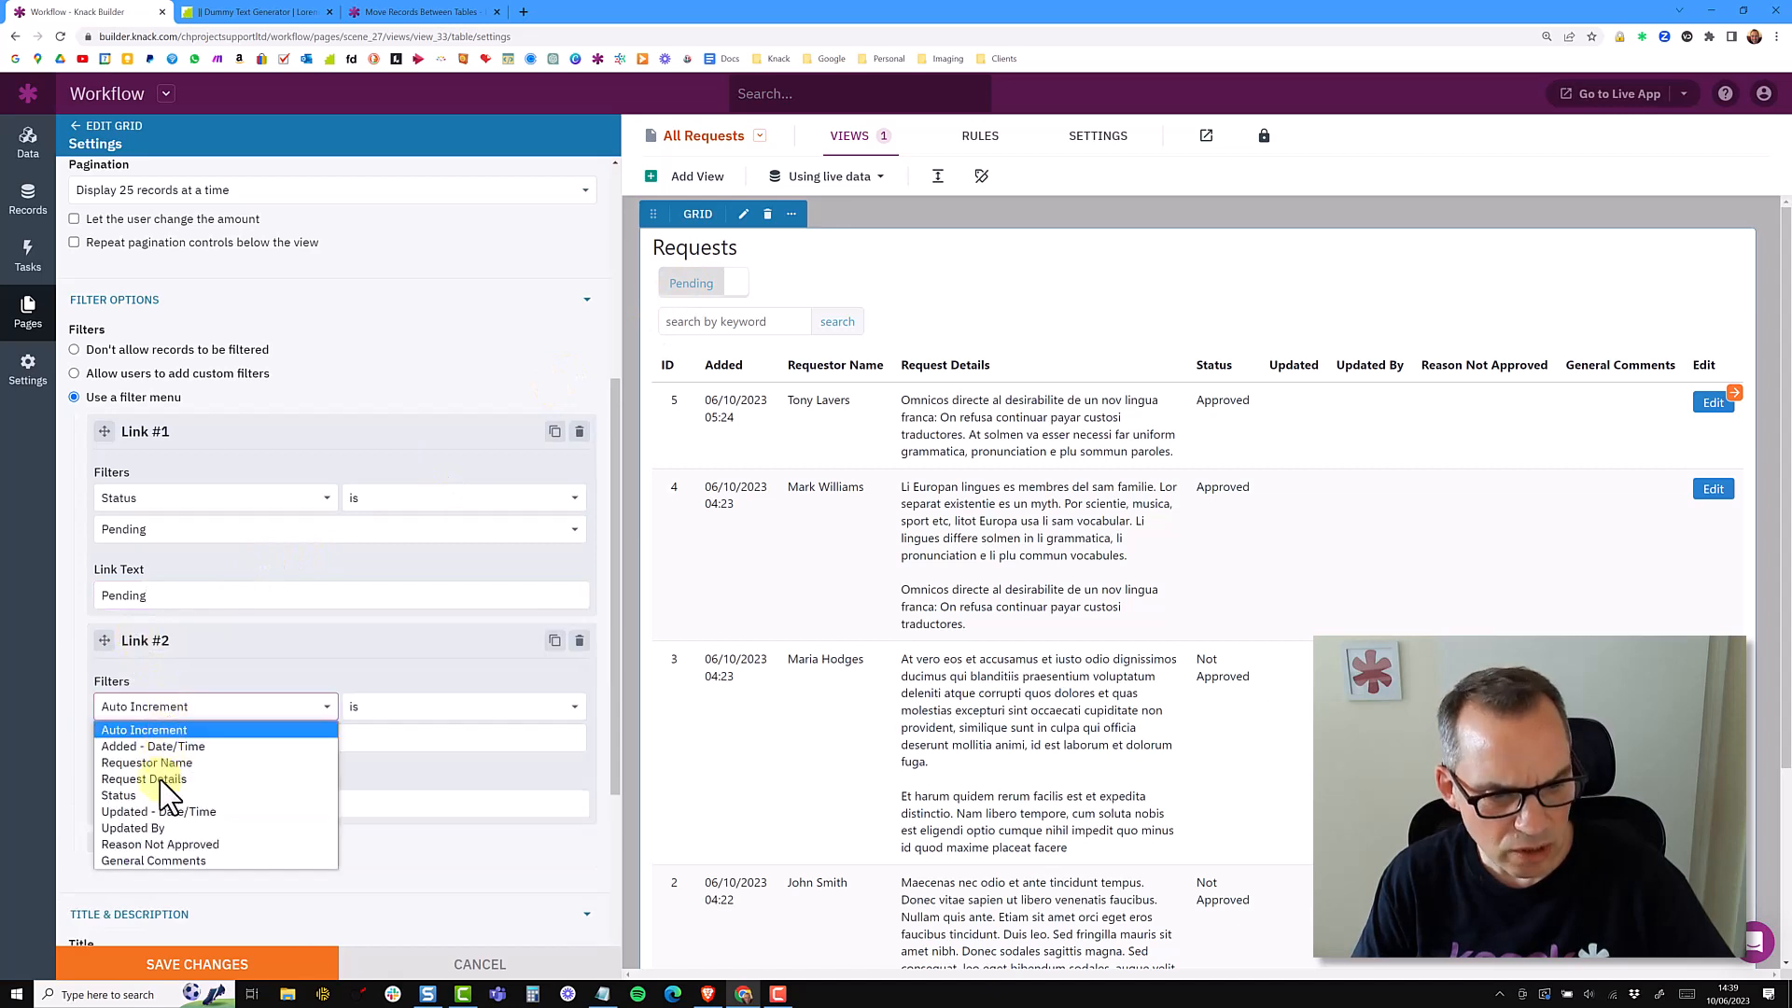
pyautogui.click(166, 801)
pyautogui.click(216, 741)
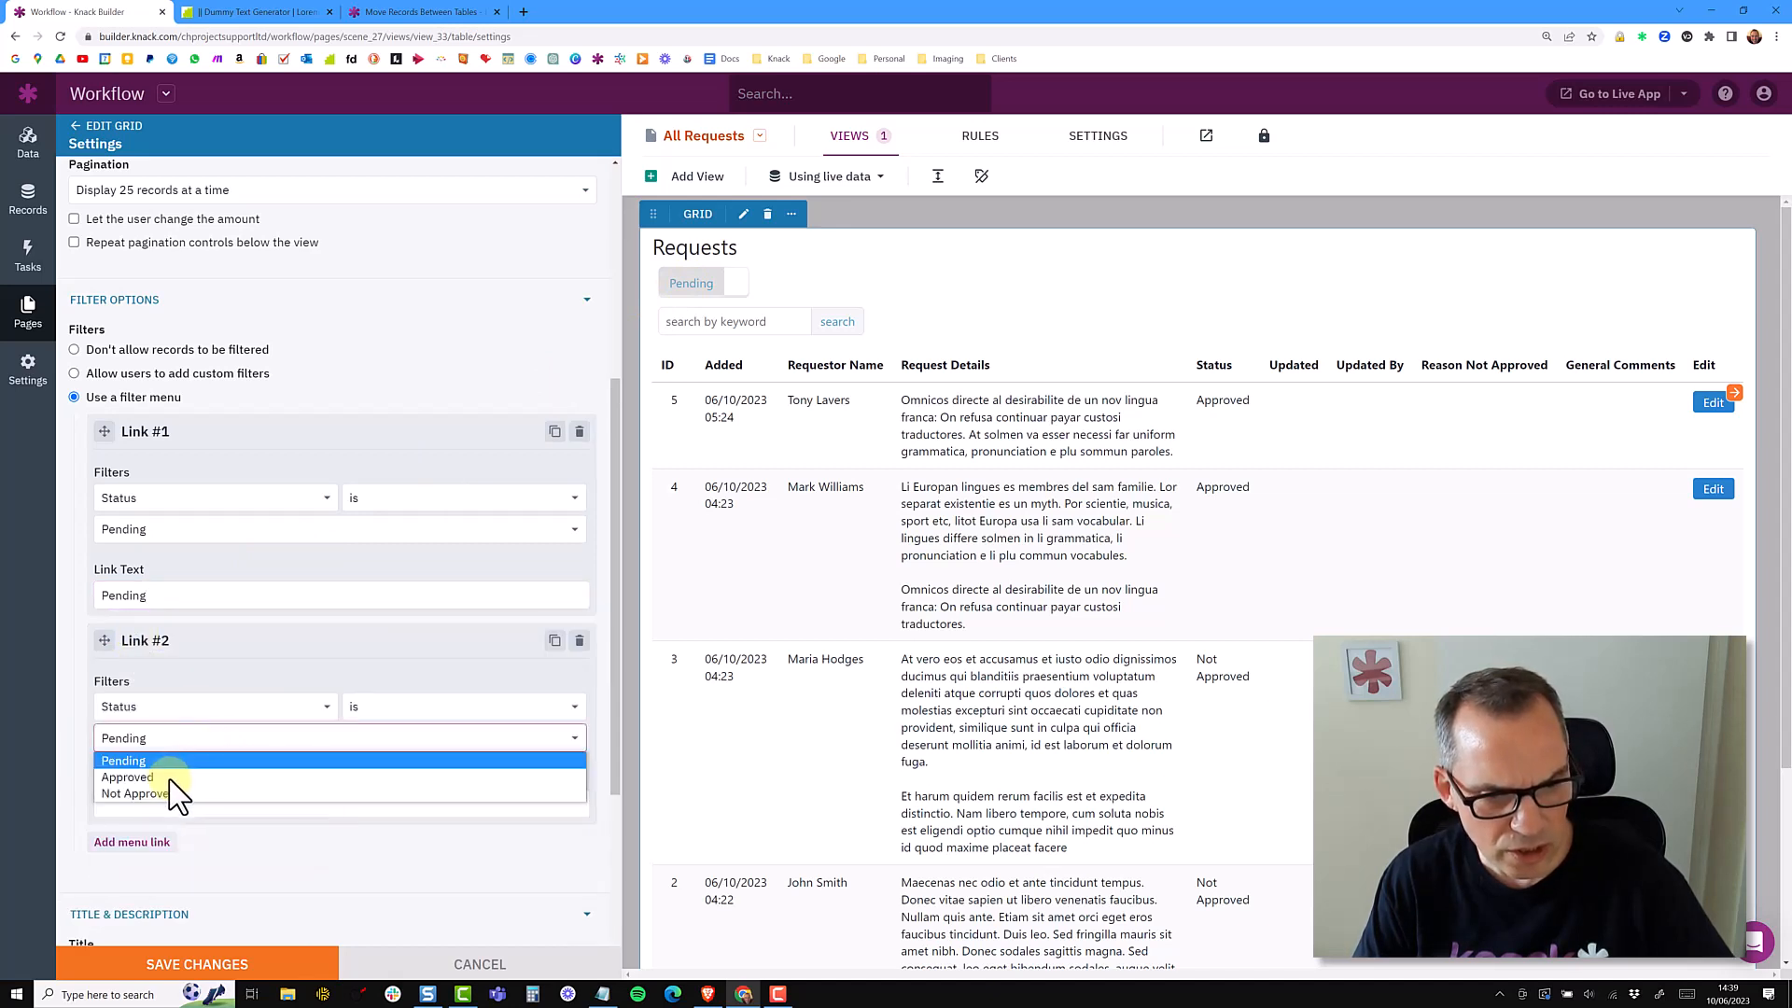
pyautogui.click(165, 782)
pyautogui.click(155, 808)
pyautogui.write('Approved')
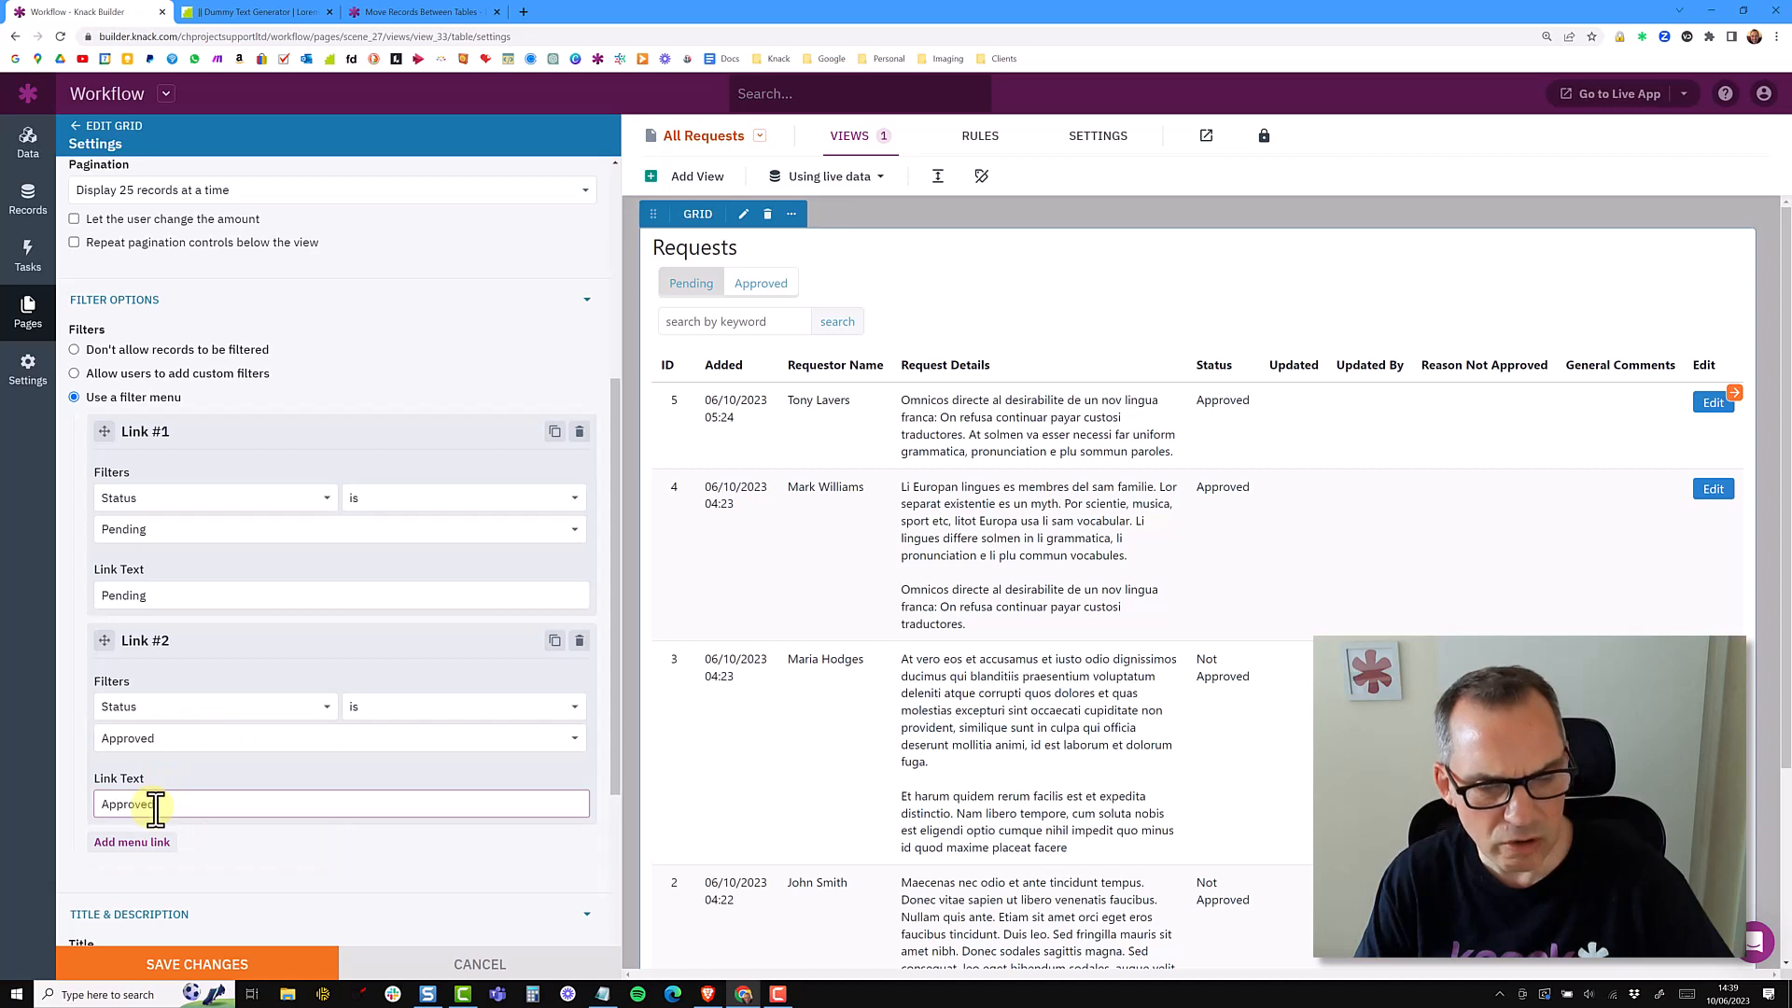
# Duplicate the Approved filter link, change the copy to Status is Not Approved with link text "Not Approved", and save the grid settings
pyautogui.scroll(-1, 317, 654)
pyautogui.scroll(-3, 315, 654)
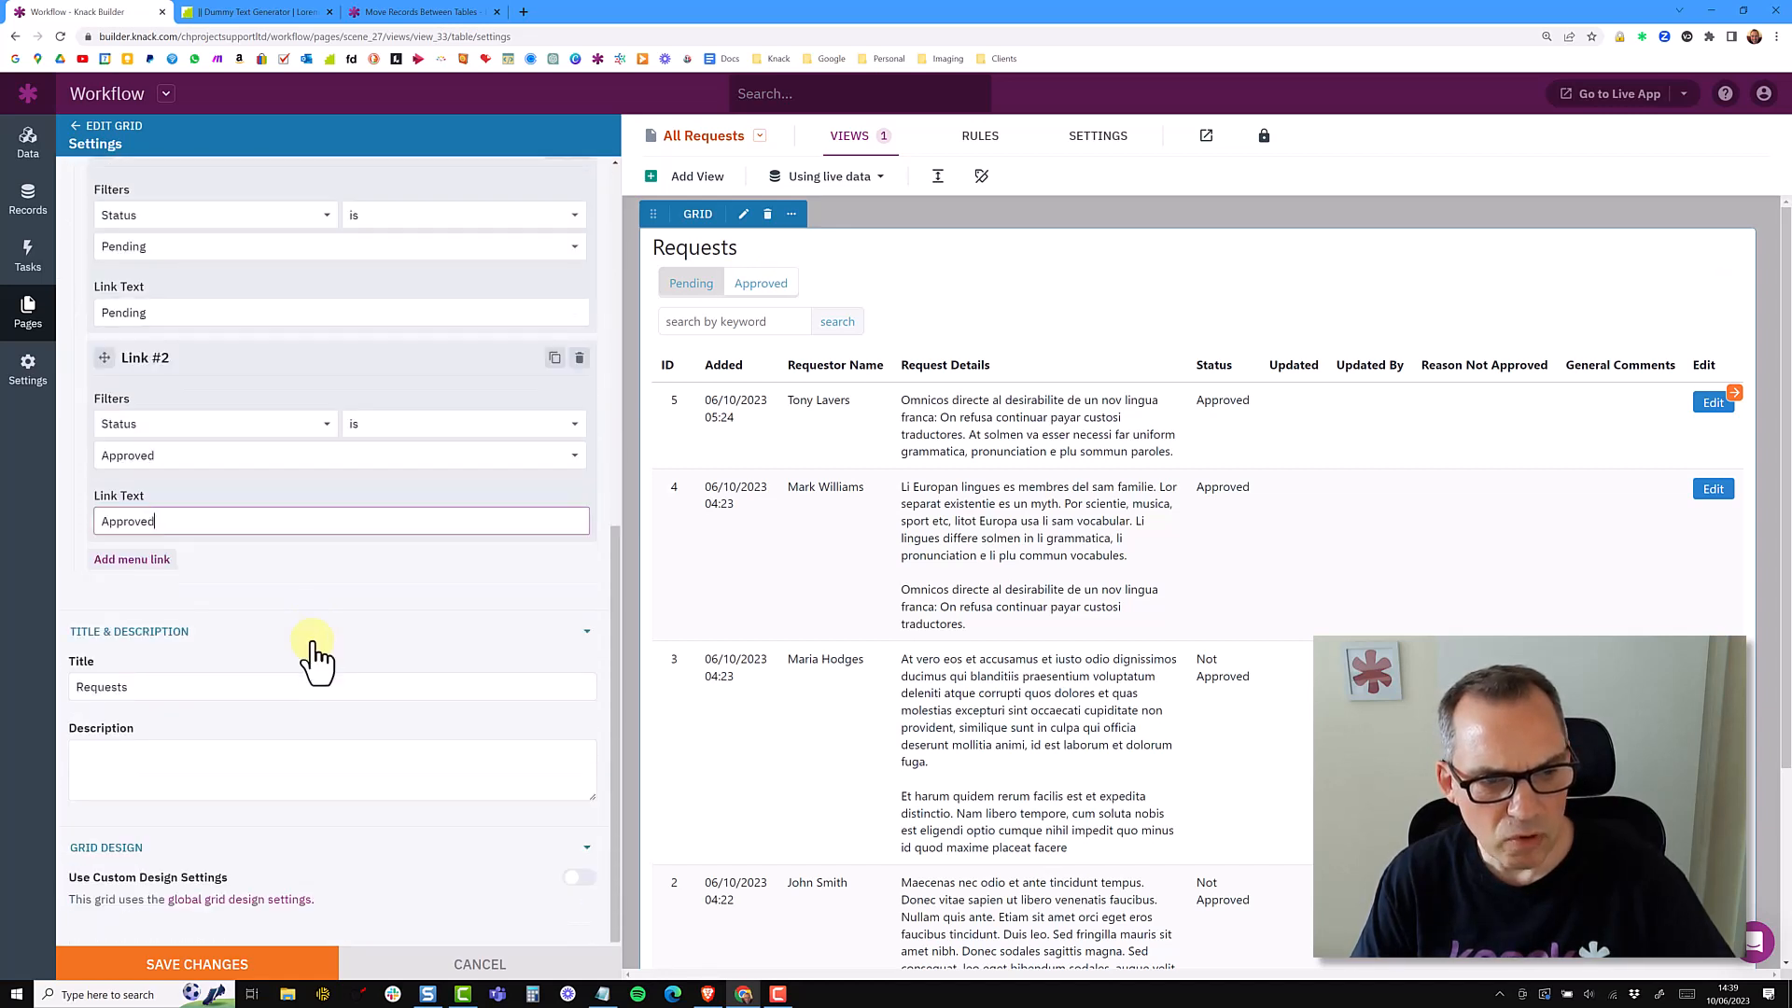
pyautogui.click(555, 358)
pyautogui.click(192, 668)
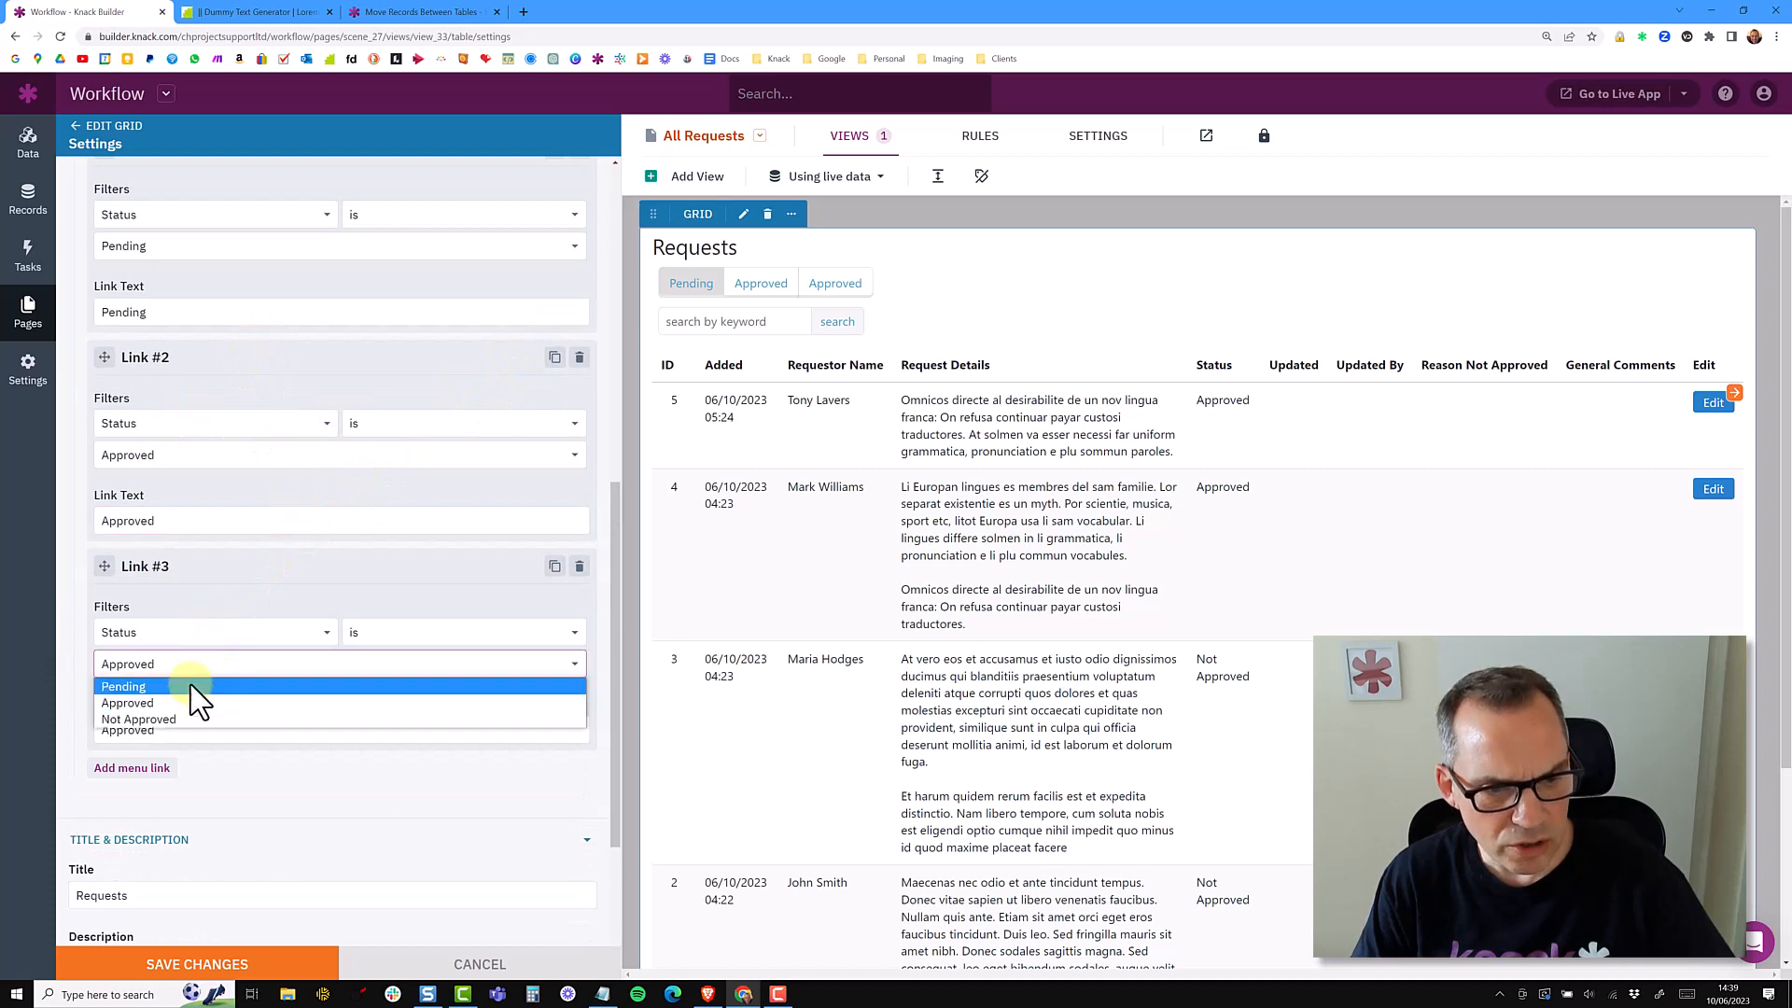
pyautogui.click(187, 733)
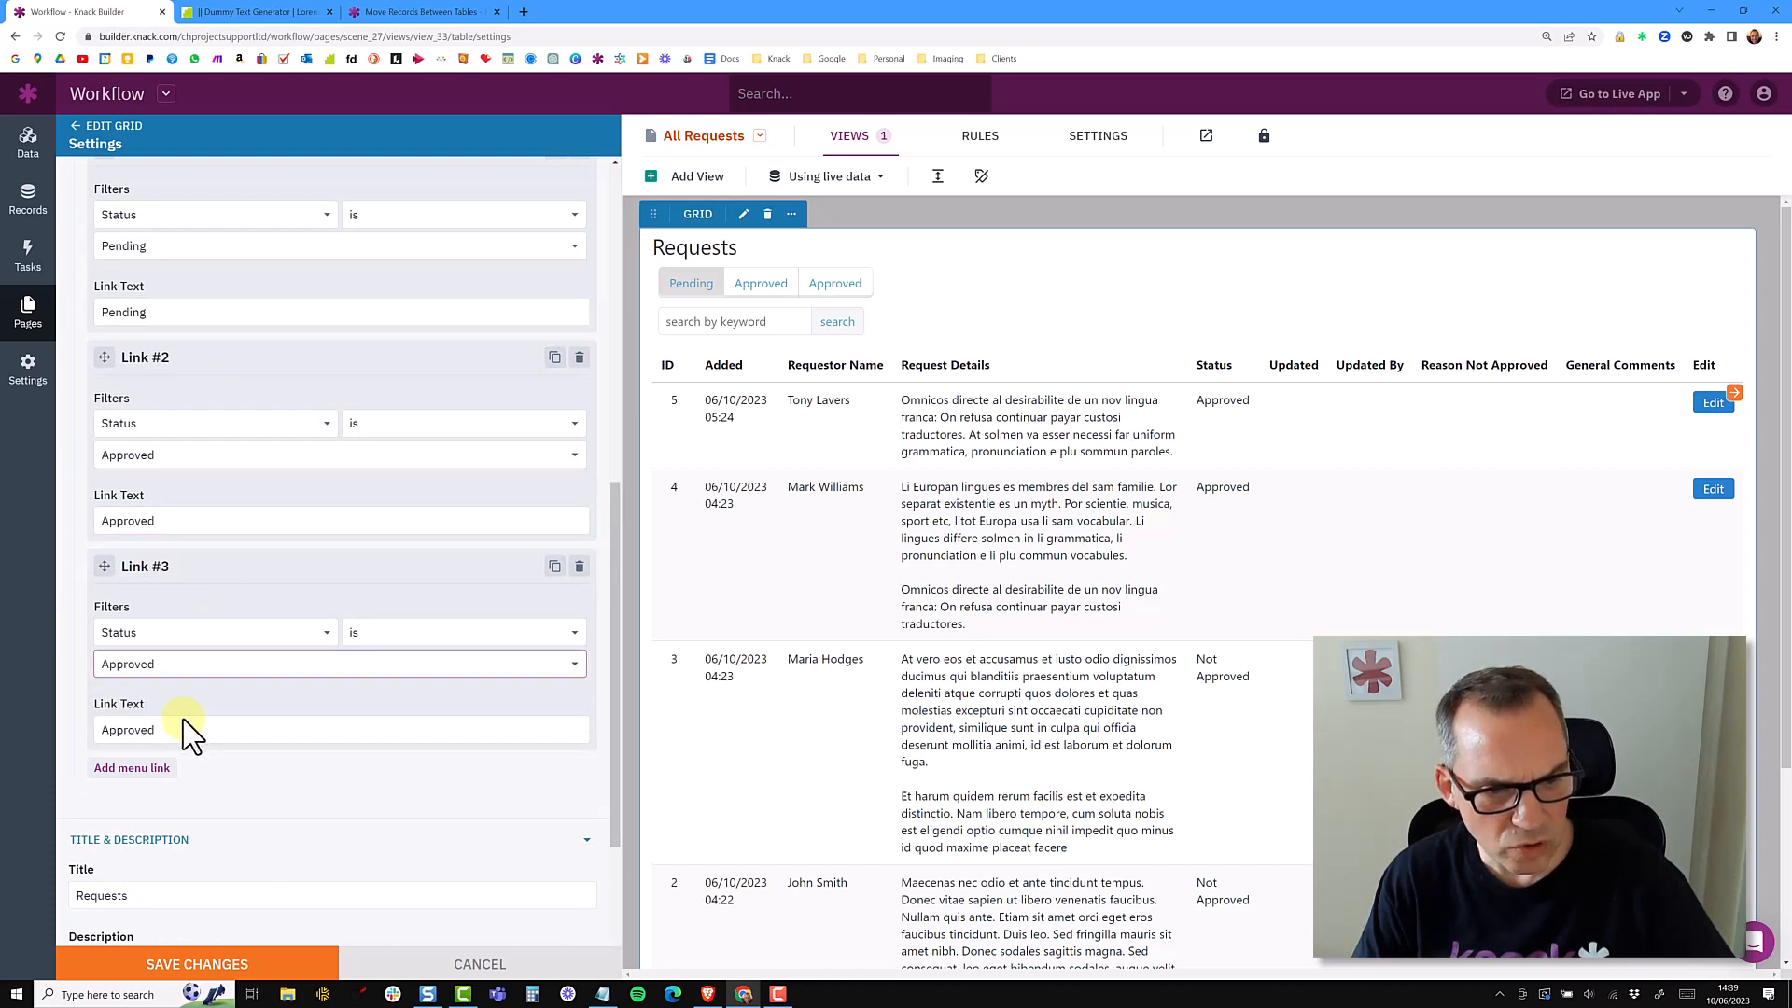
pyautogui.click(103, 730)
pyautogui.write('Not')
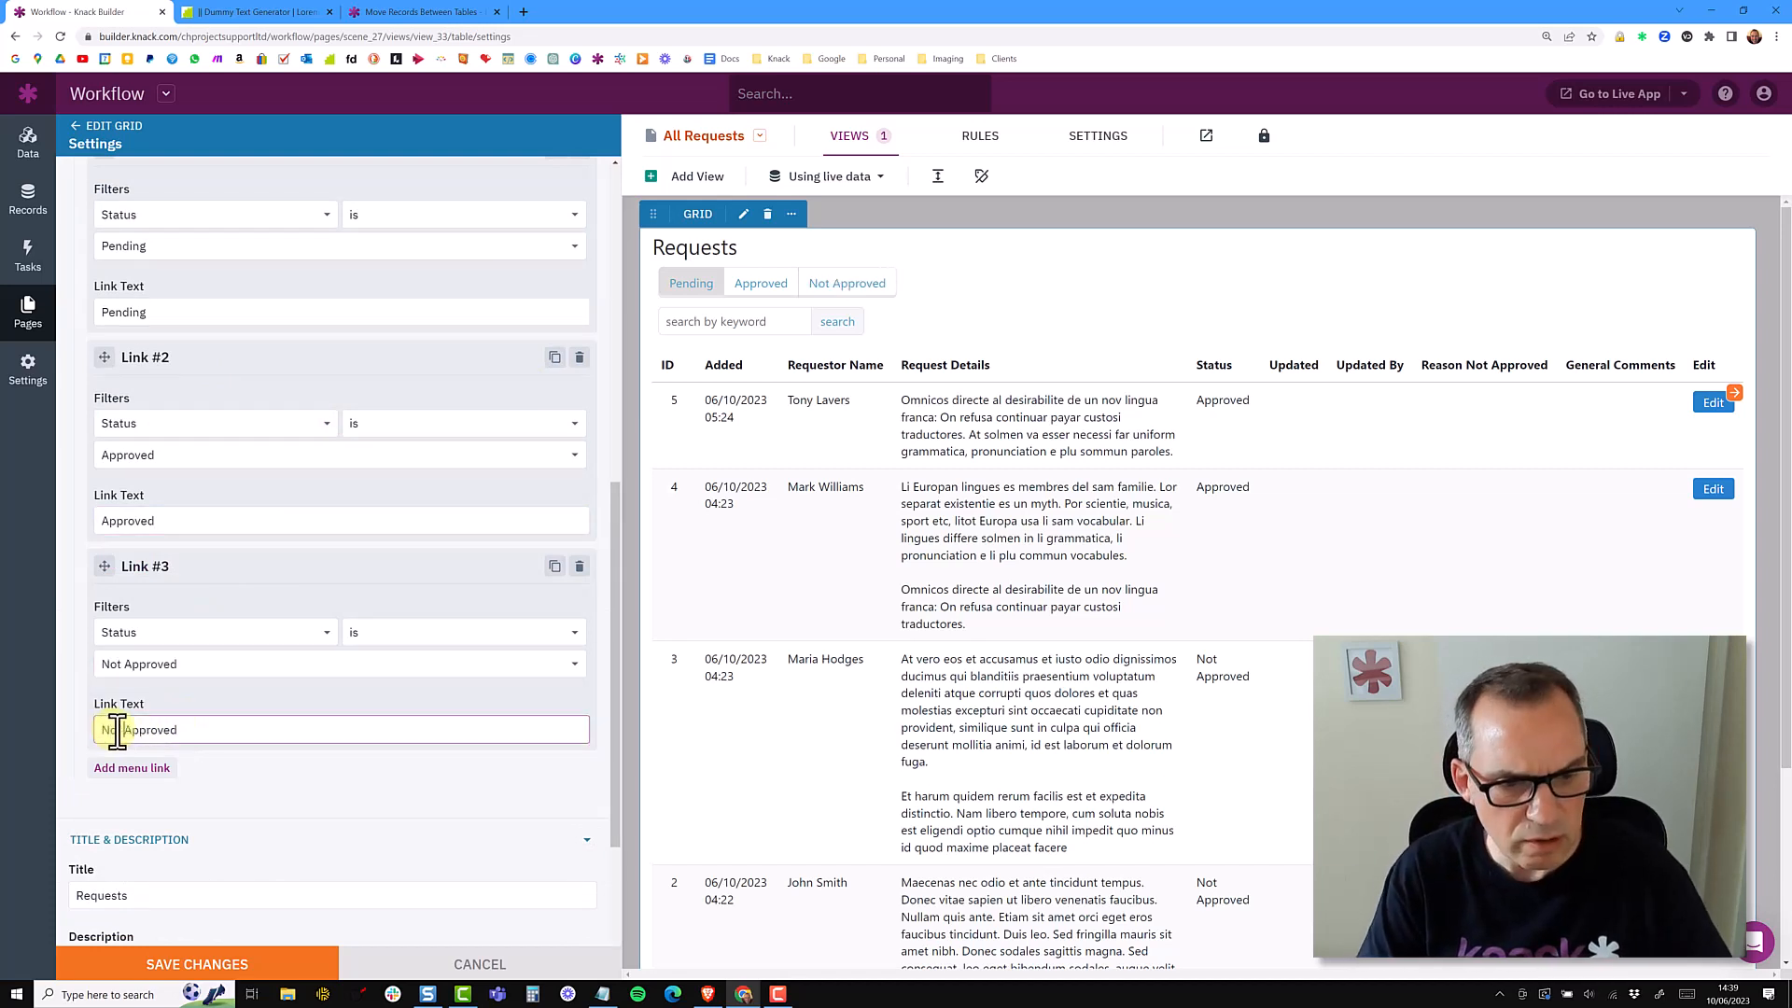
pyautogui.click(184, 965)
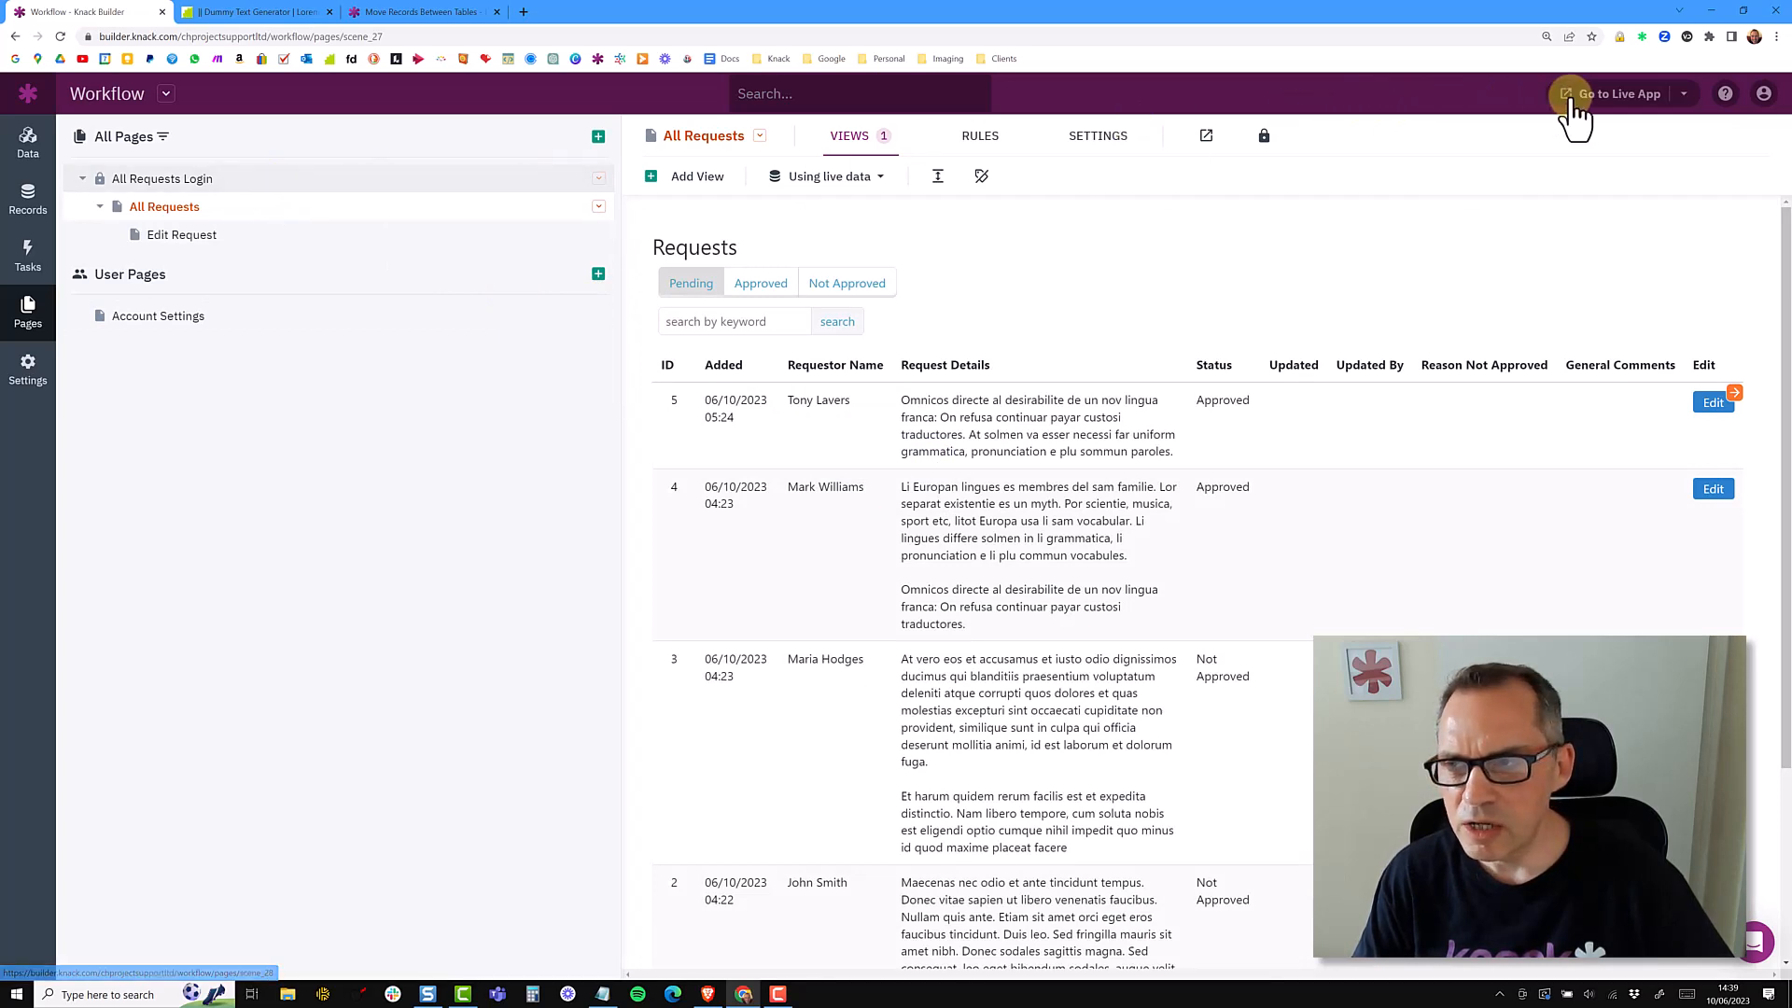
# Open the All Requests page in the live app and sign in with the filled-in account credentials
pyautogui.click(1683, 95)
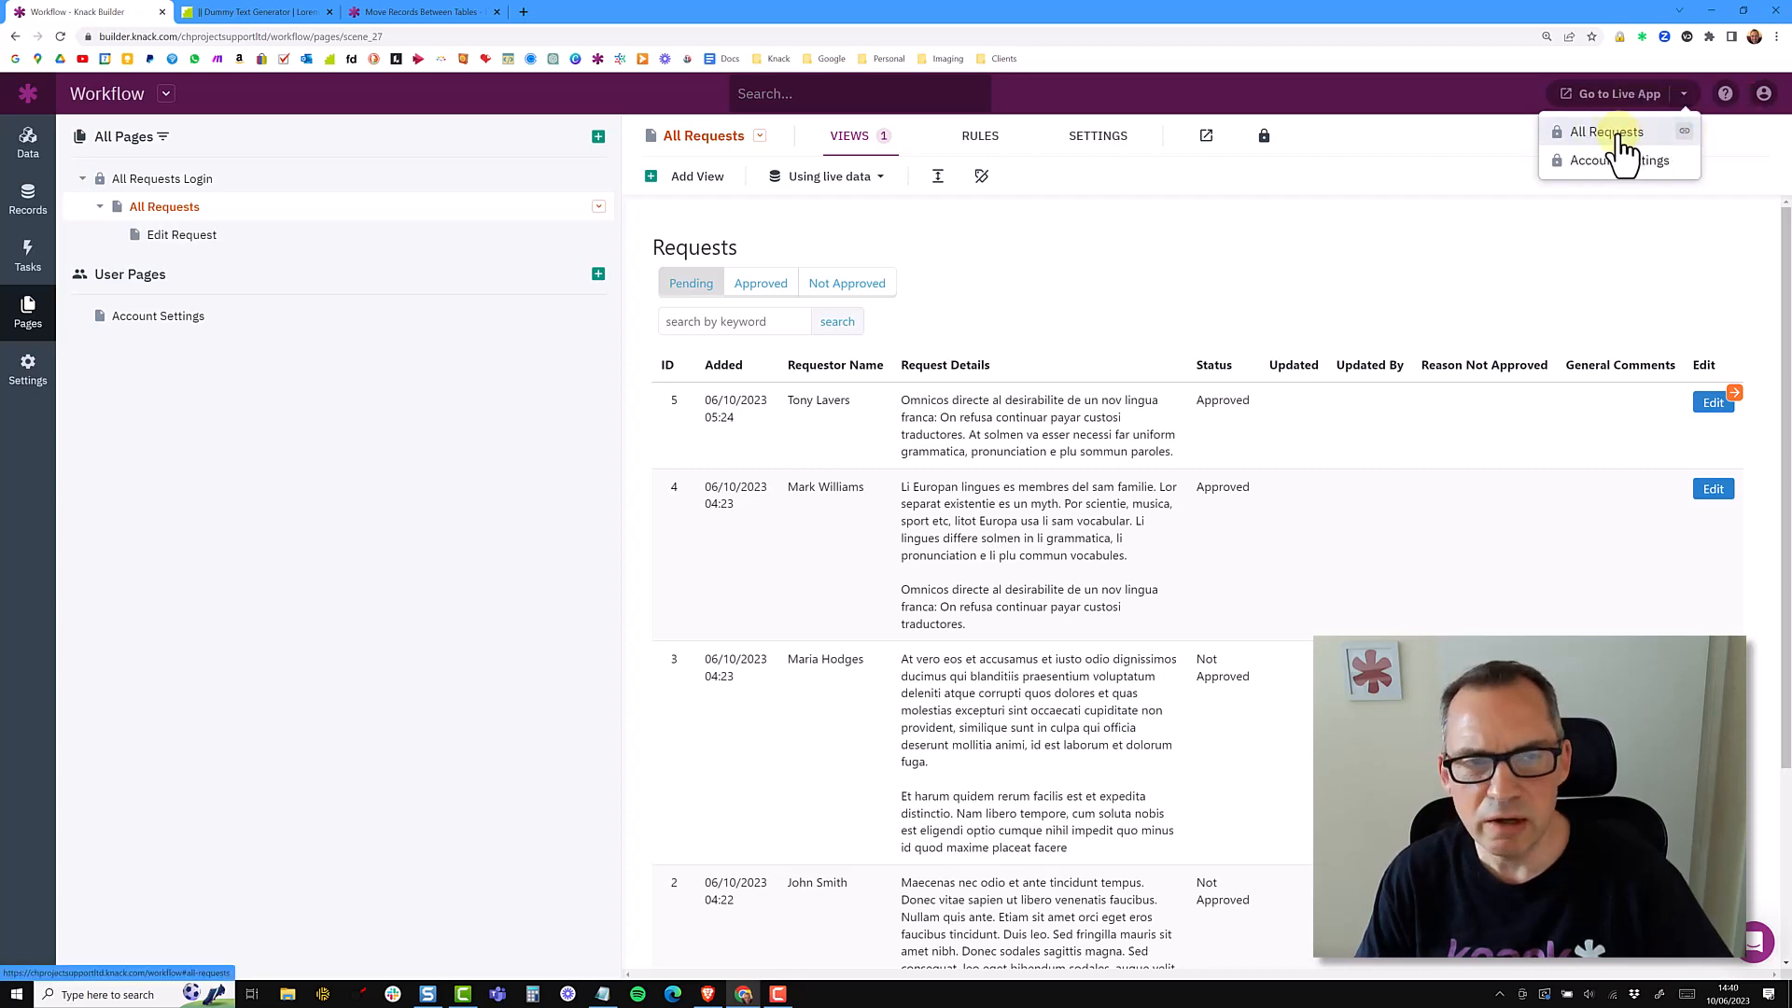
pyautogui.click(1624, 149)
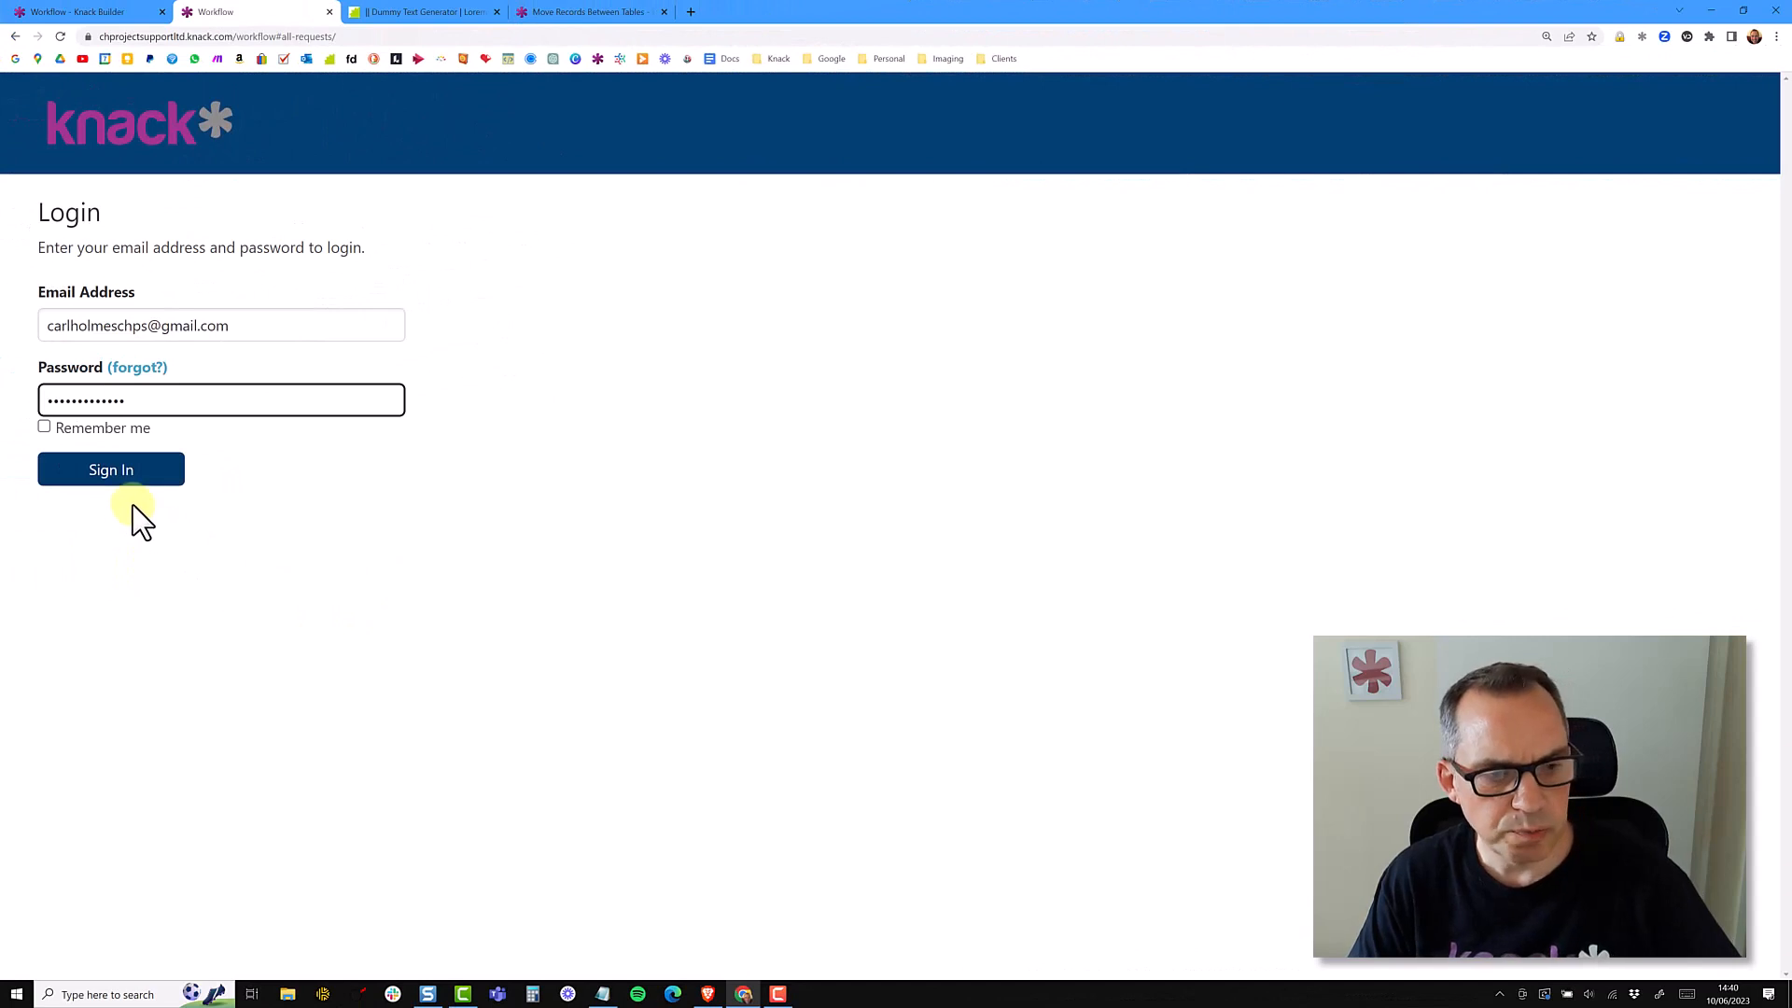
pyautogui.click(128, 479)
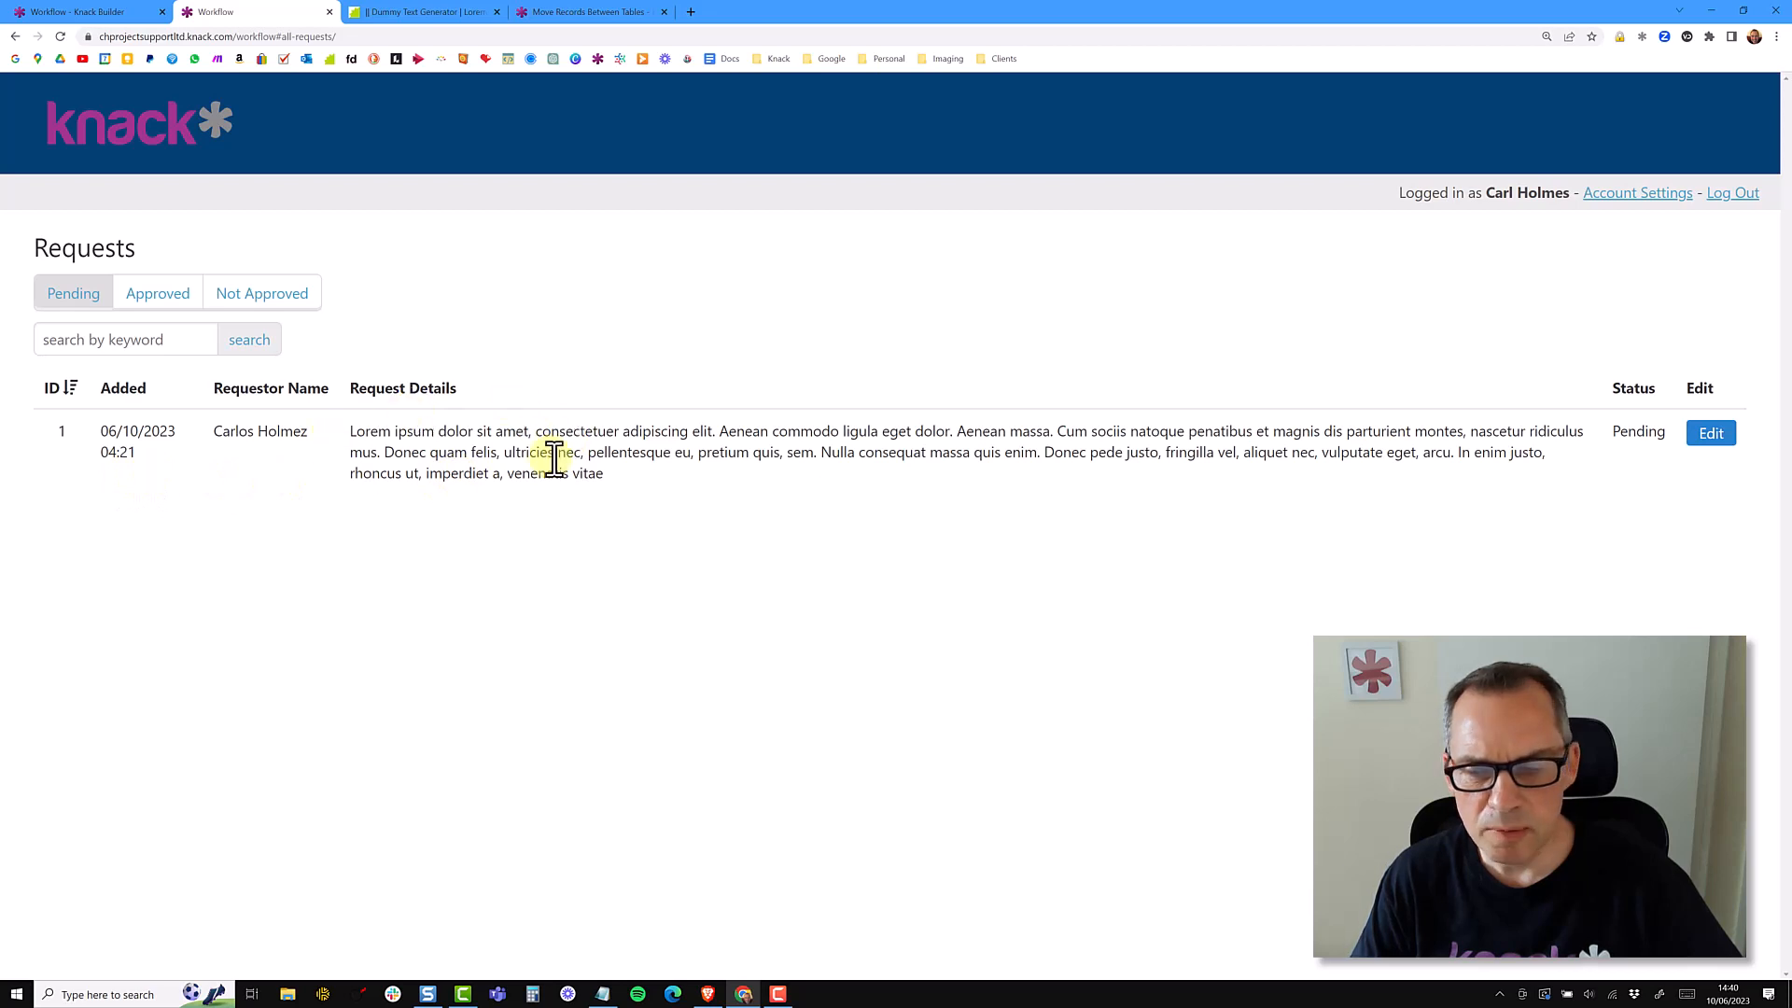
# Check the records and columns shown under the live Requests grid's Approved and Not Approved filters
pyautogui.click(137, 319)
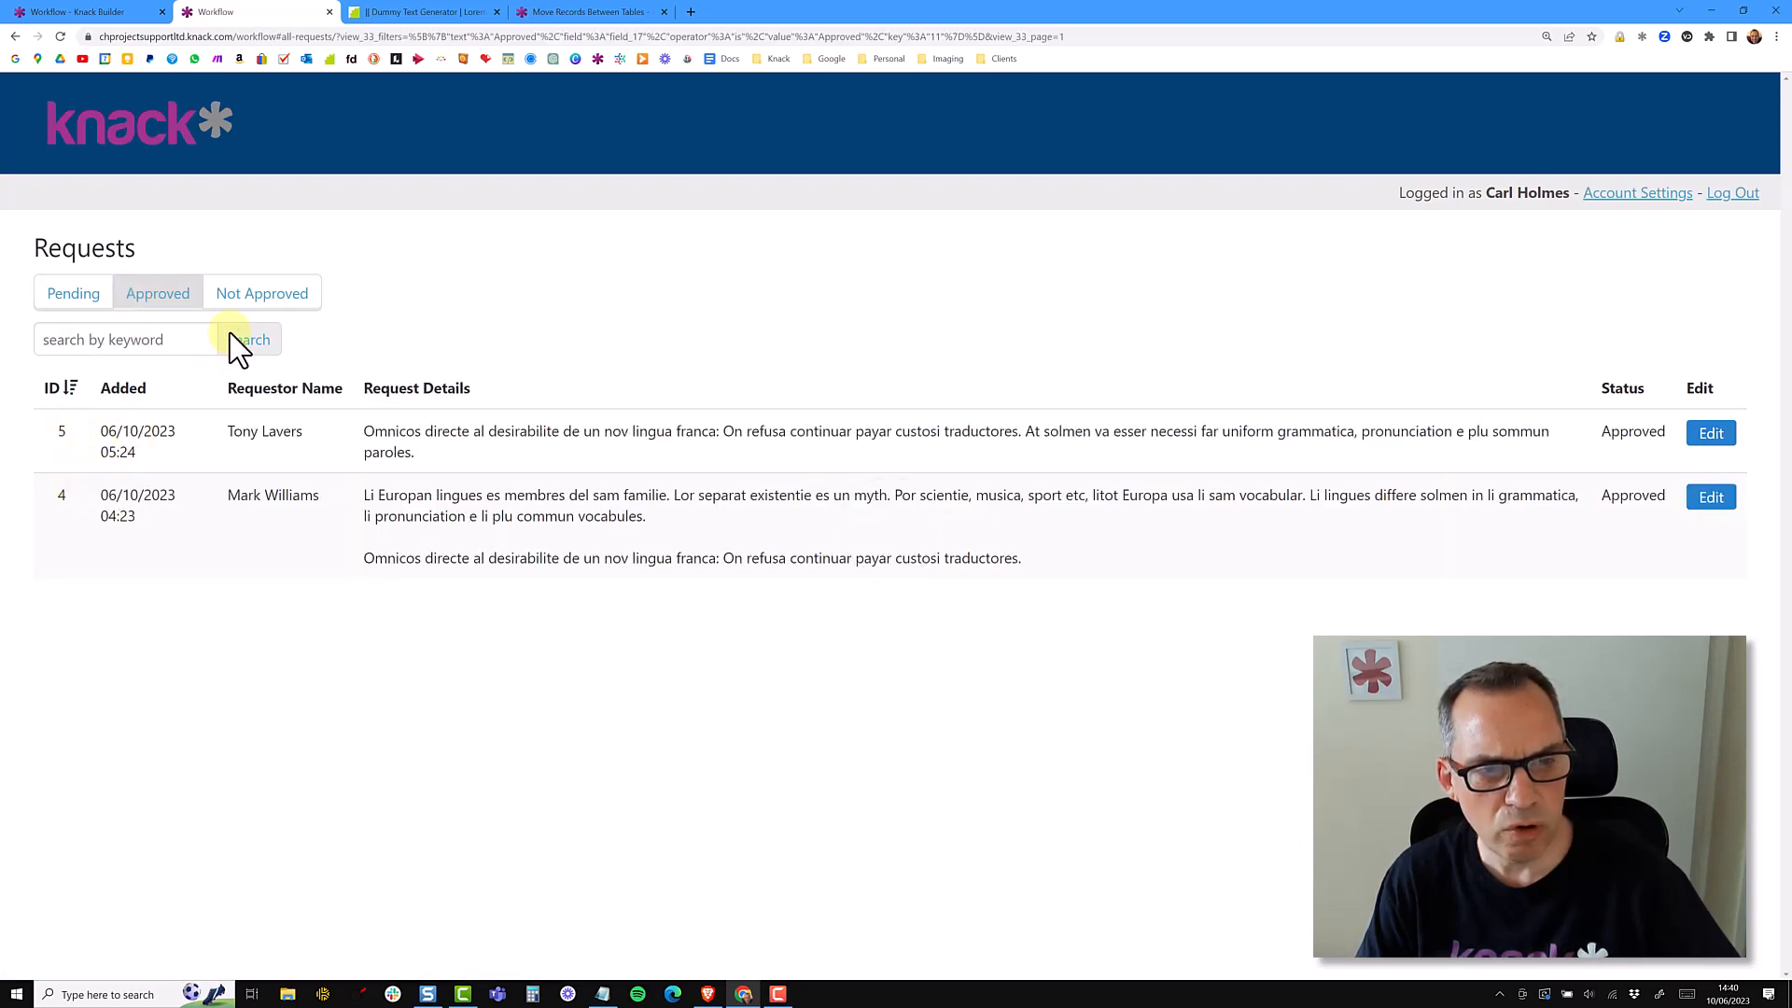
pyautogui.click(248, 299)
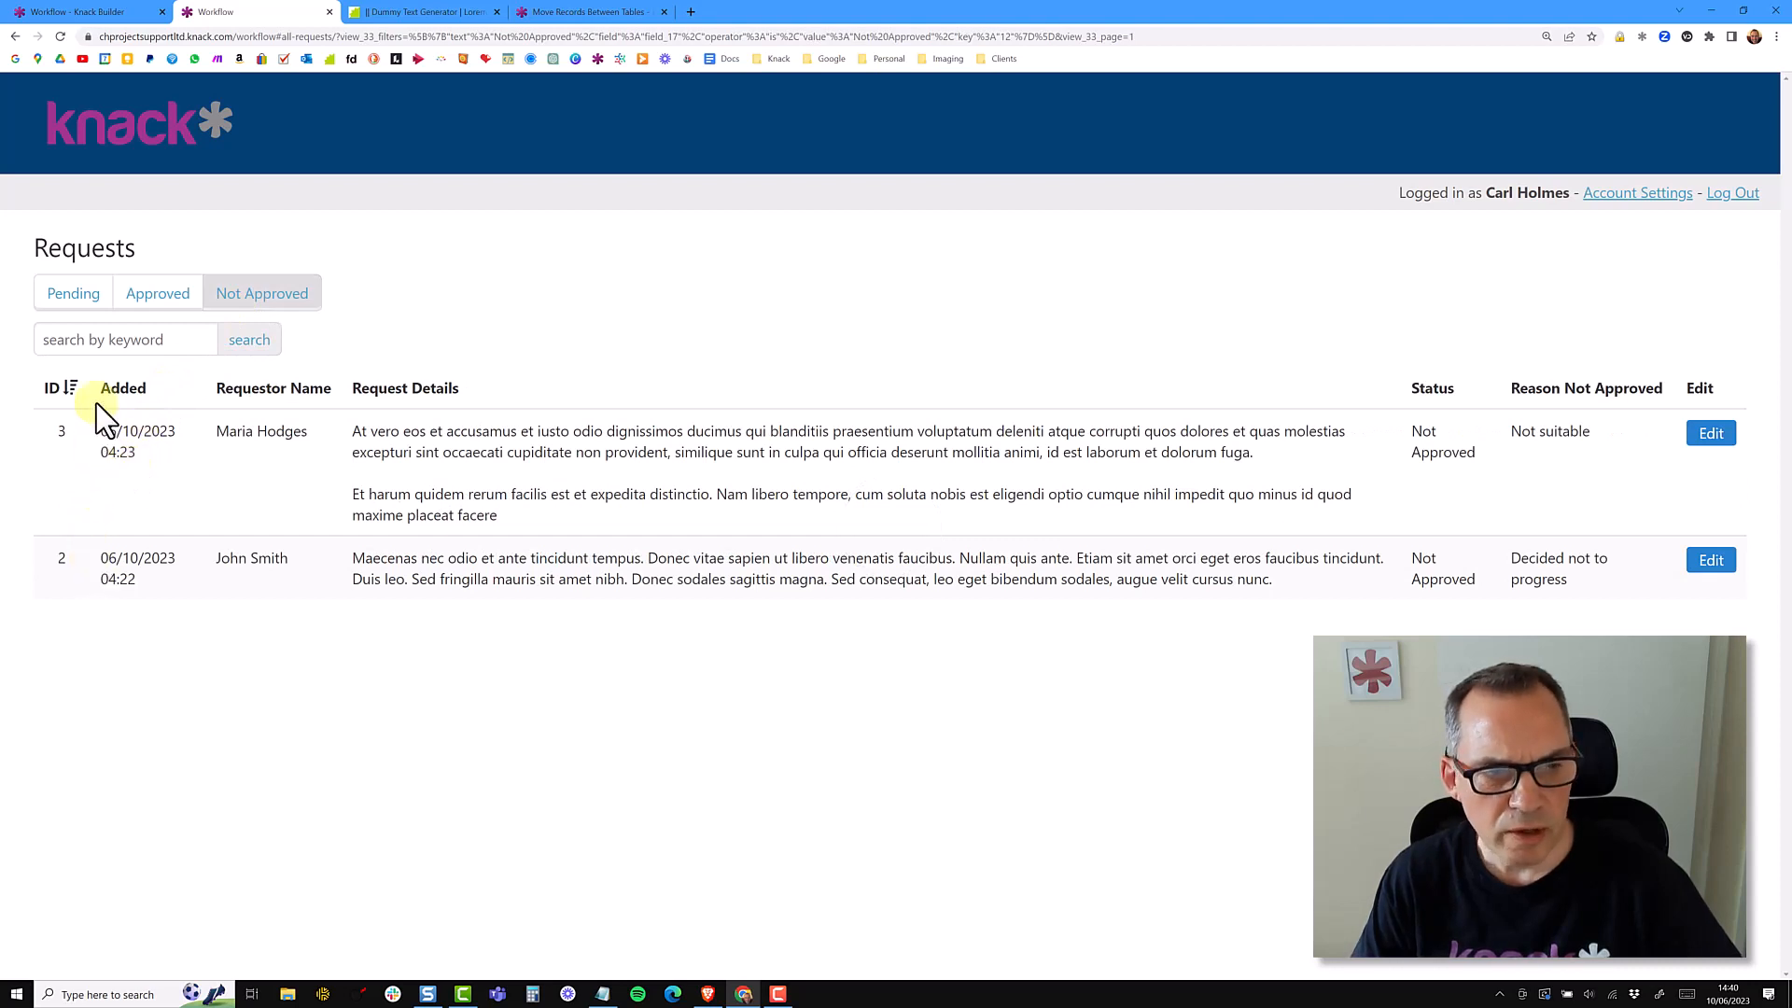
# Compare the Status and Reason Not Approved columns across the live Pending, Approved and Not Approved filters, and open request ID 3's edit form
pyautogui.click(75, 295)
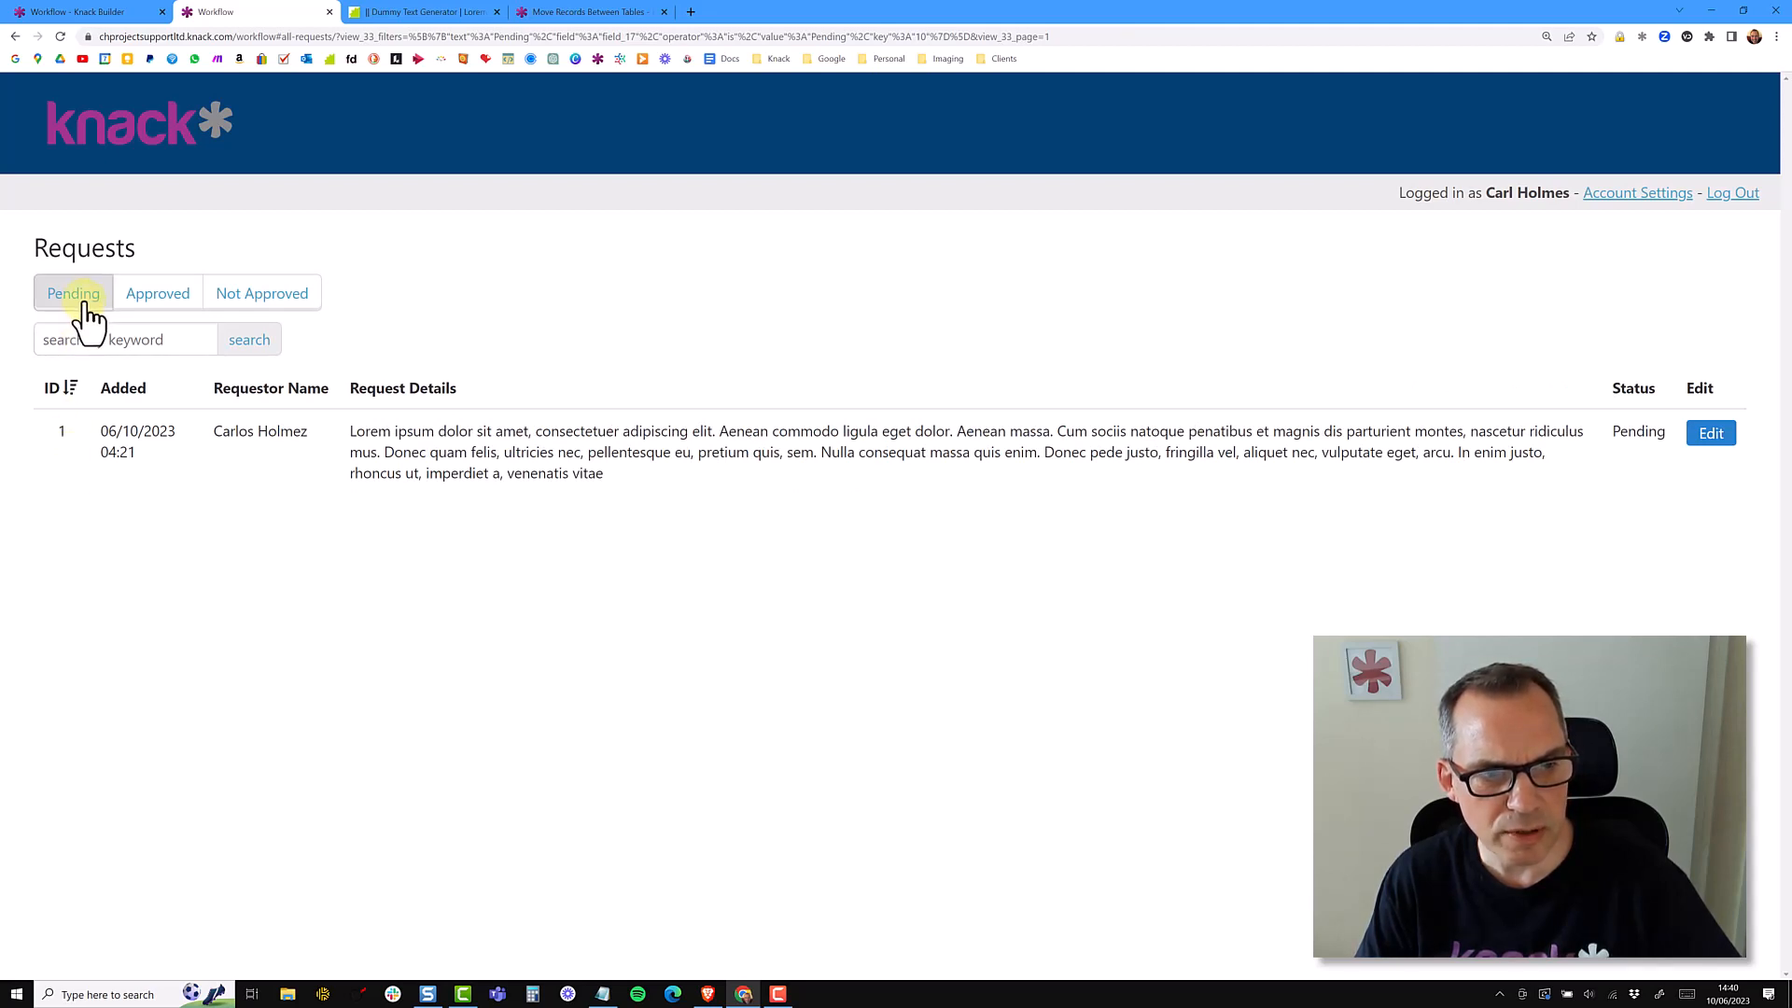
pyautogui.click(141, 292)
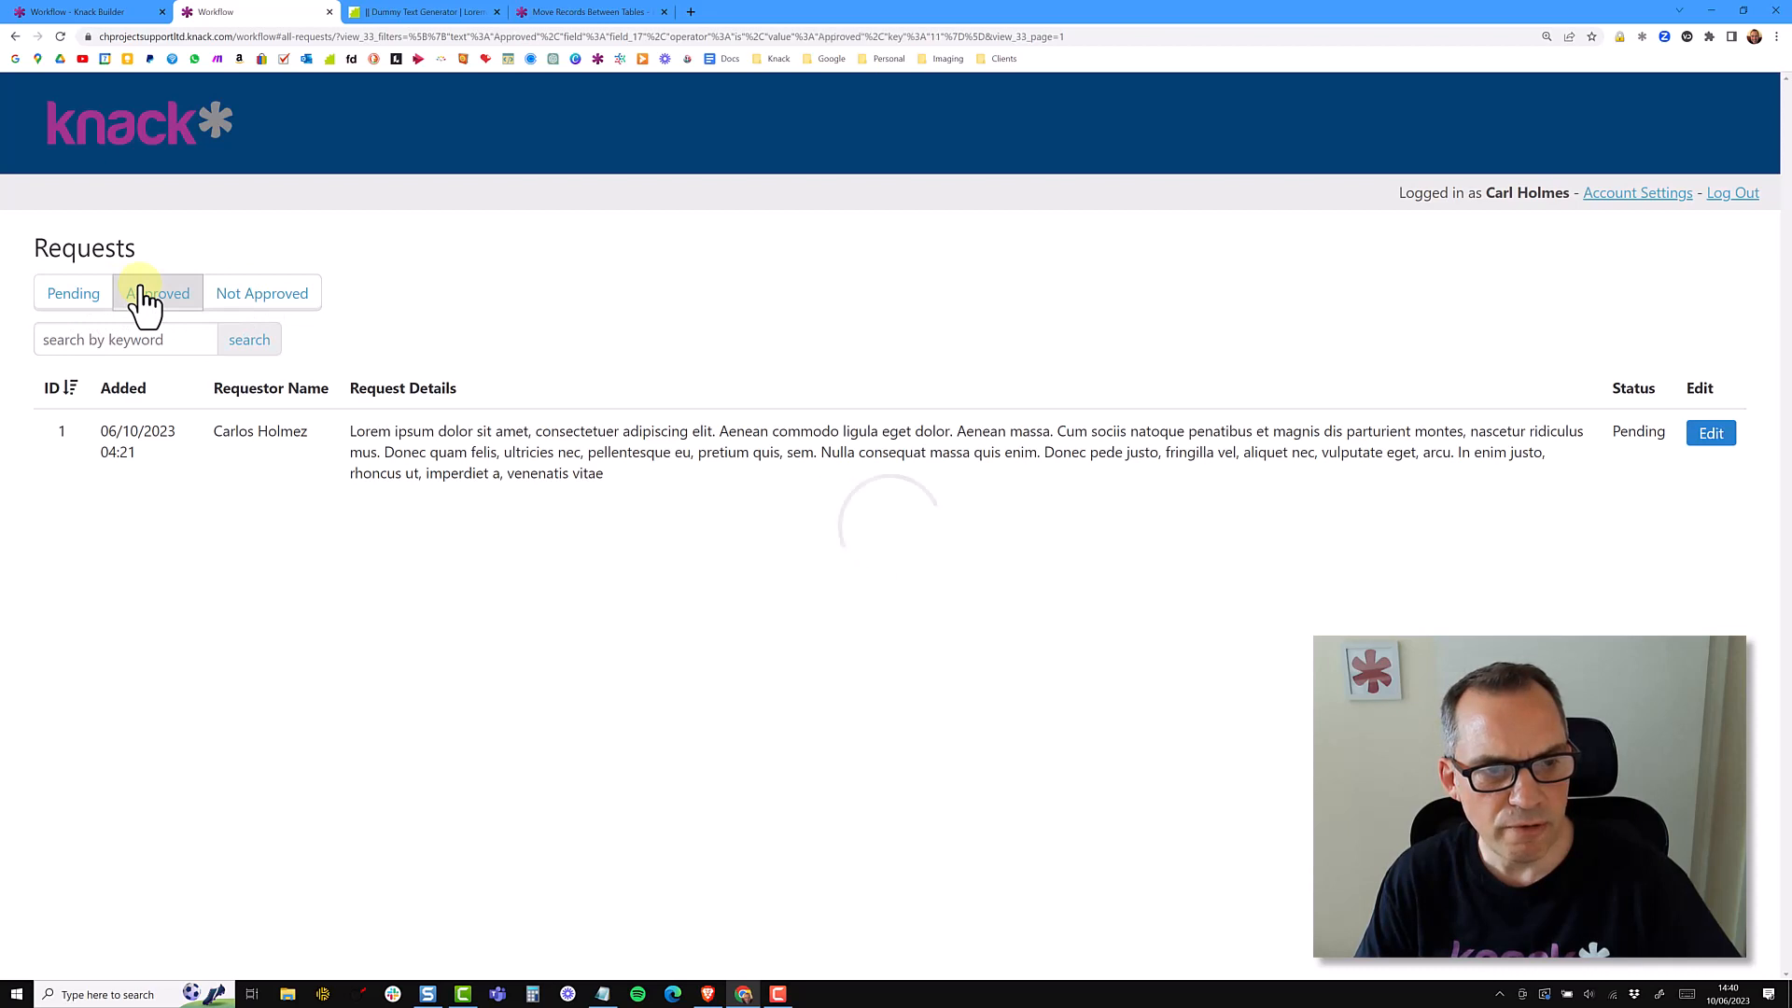
pyautogui.click(245, 295)
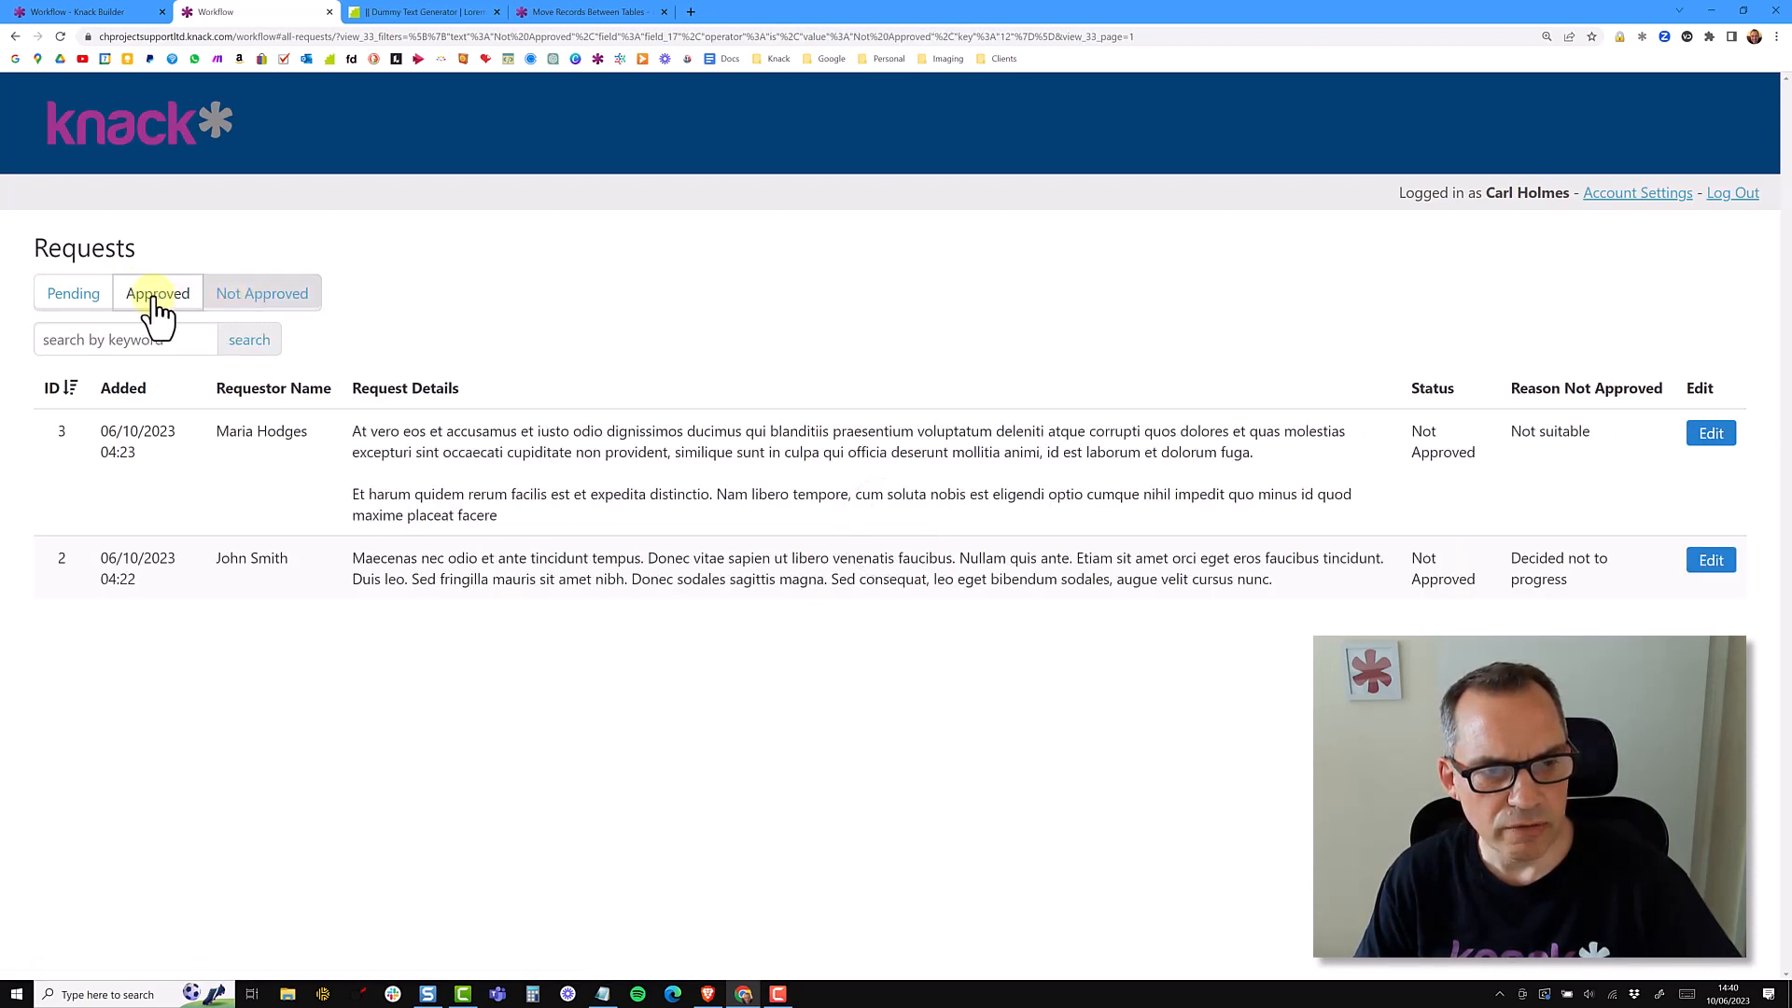
pyautogui.click(80, 299)
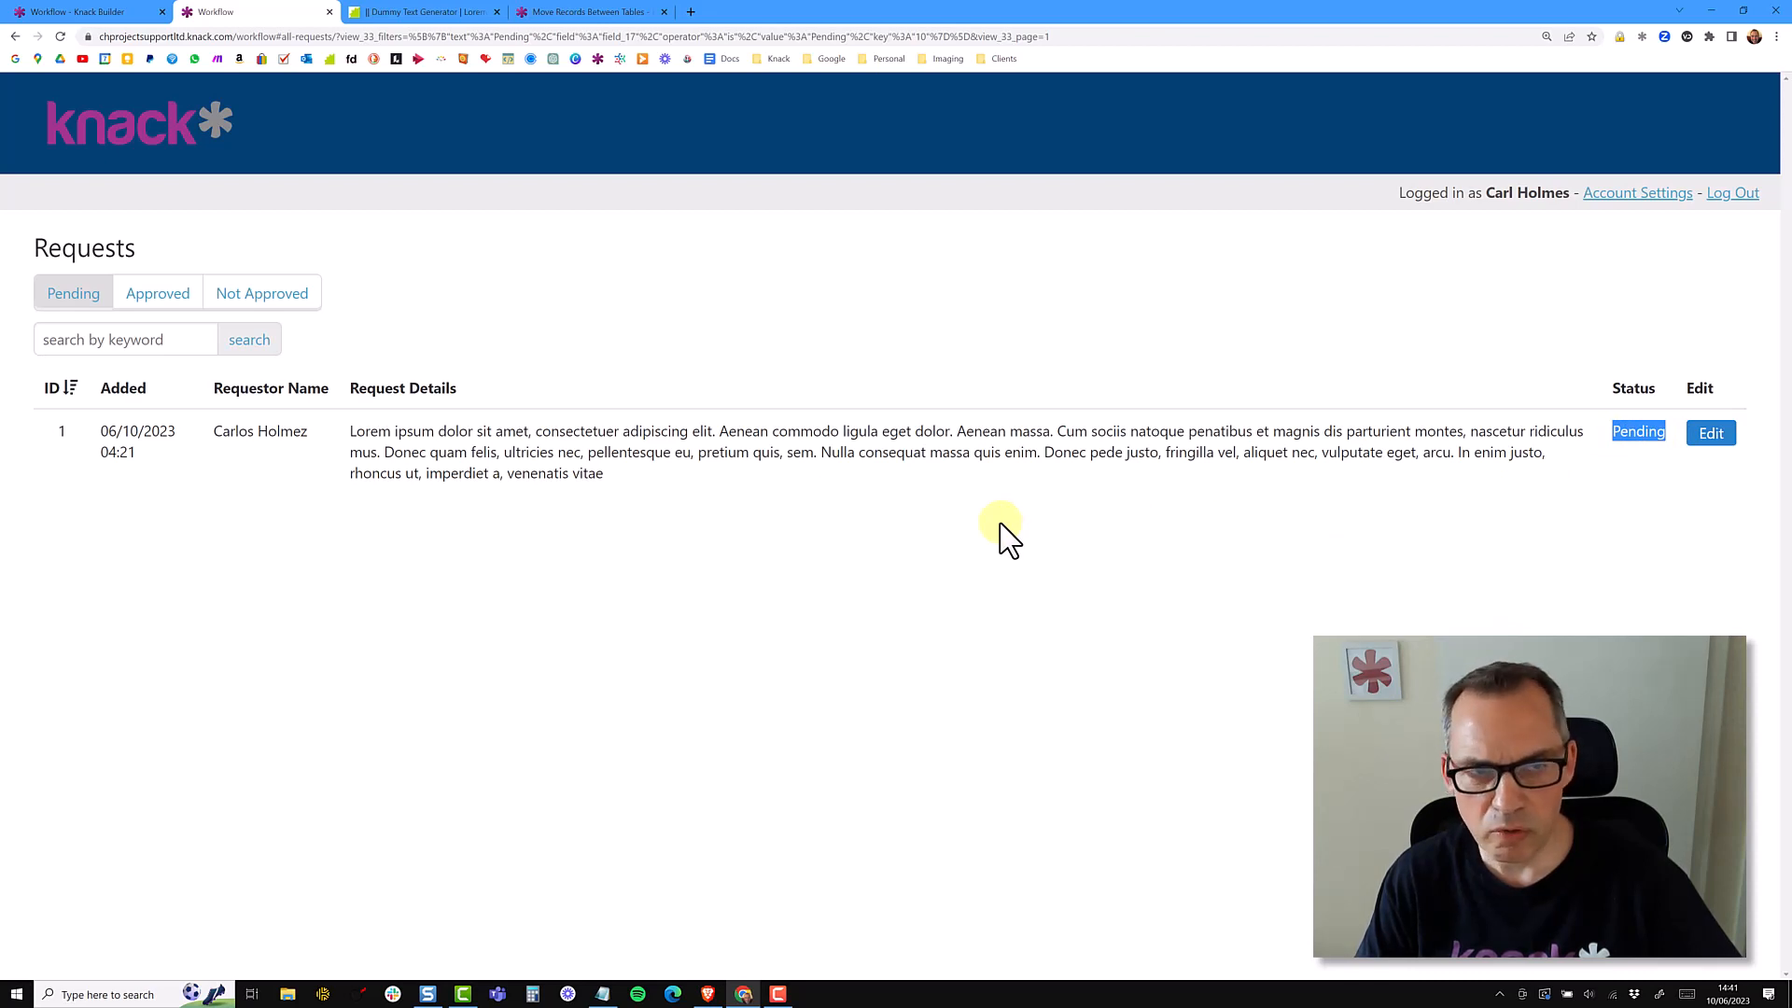
pyautogui.click(248, 292)
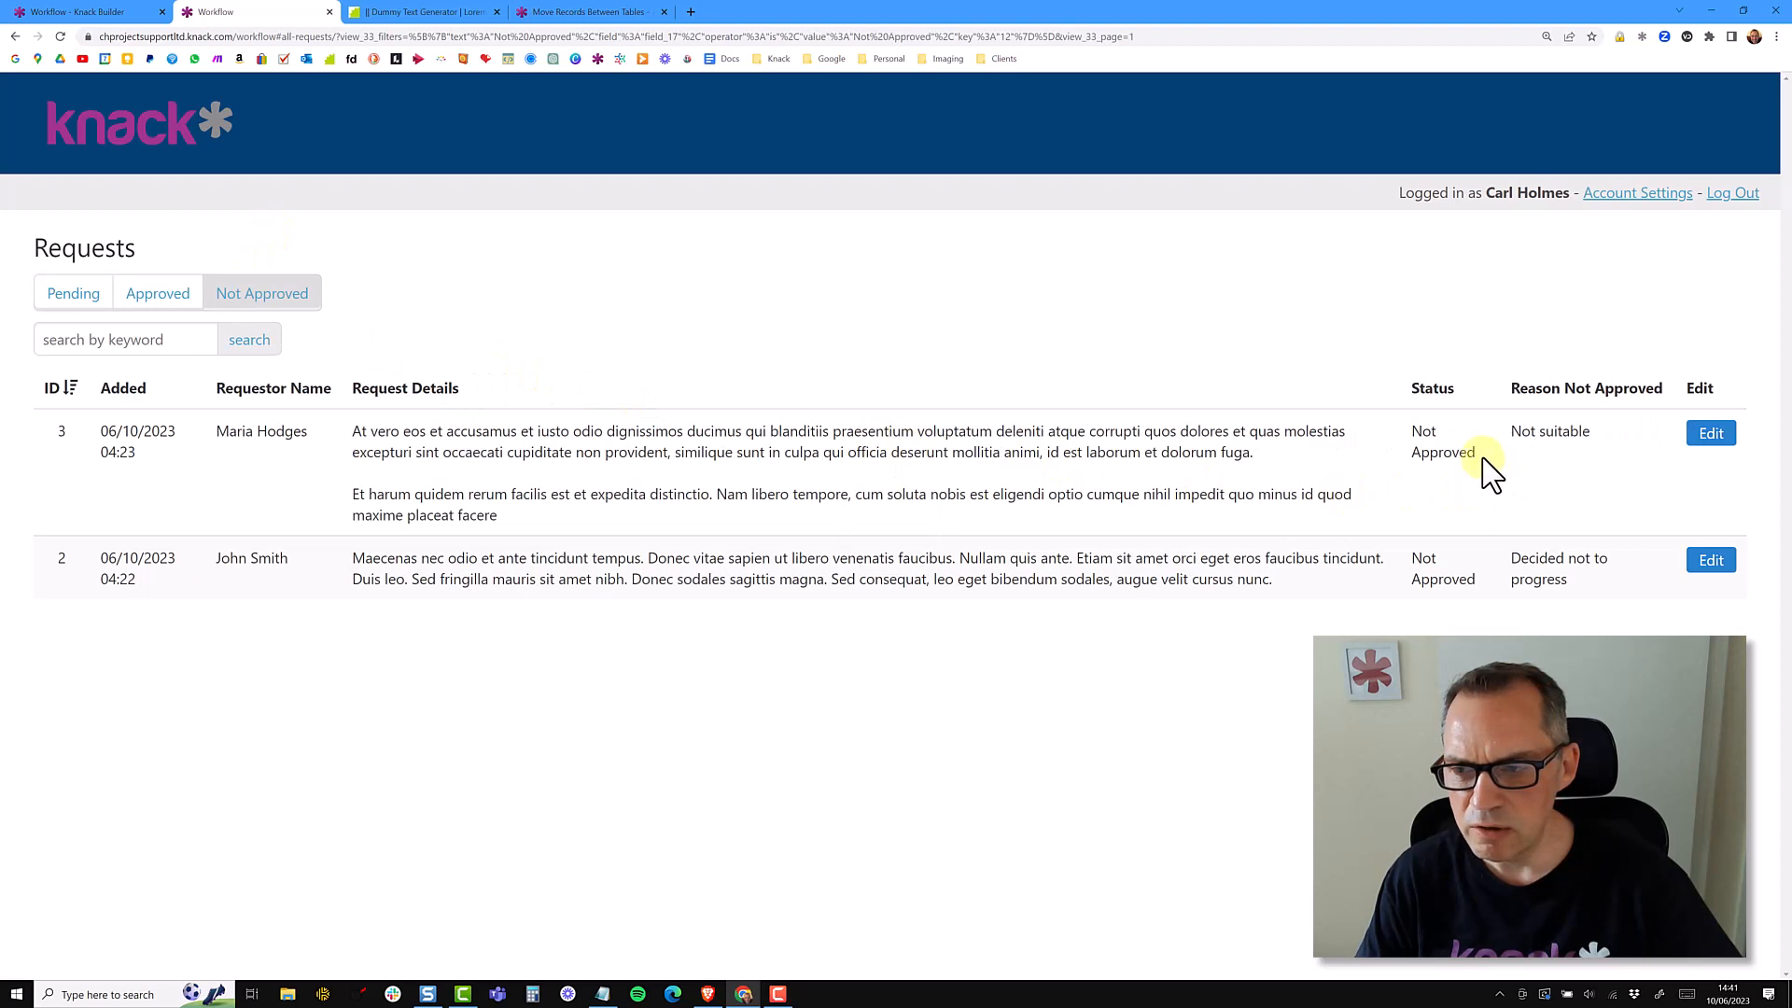
pyautogui.moveTo(1444, 452); pyautogui.dragTo(1480, 452)
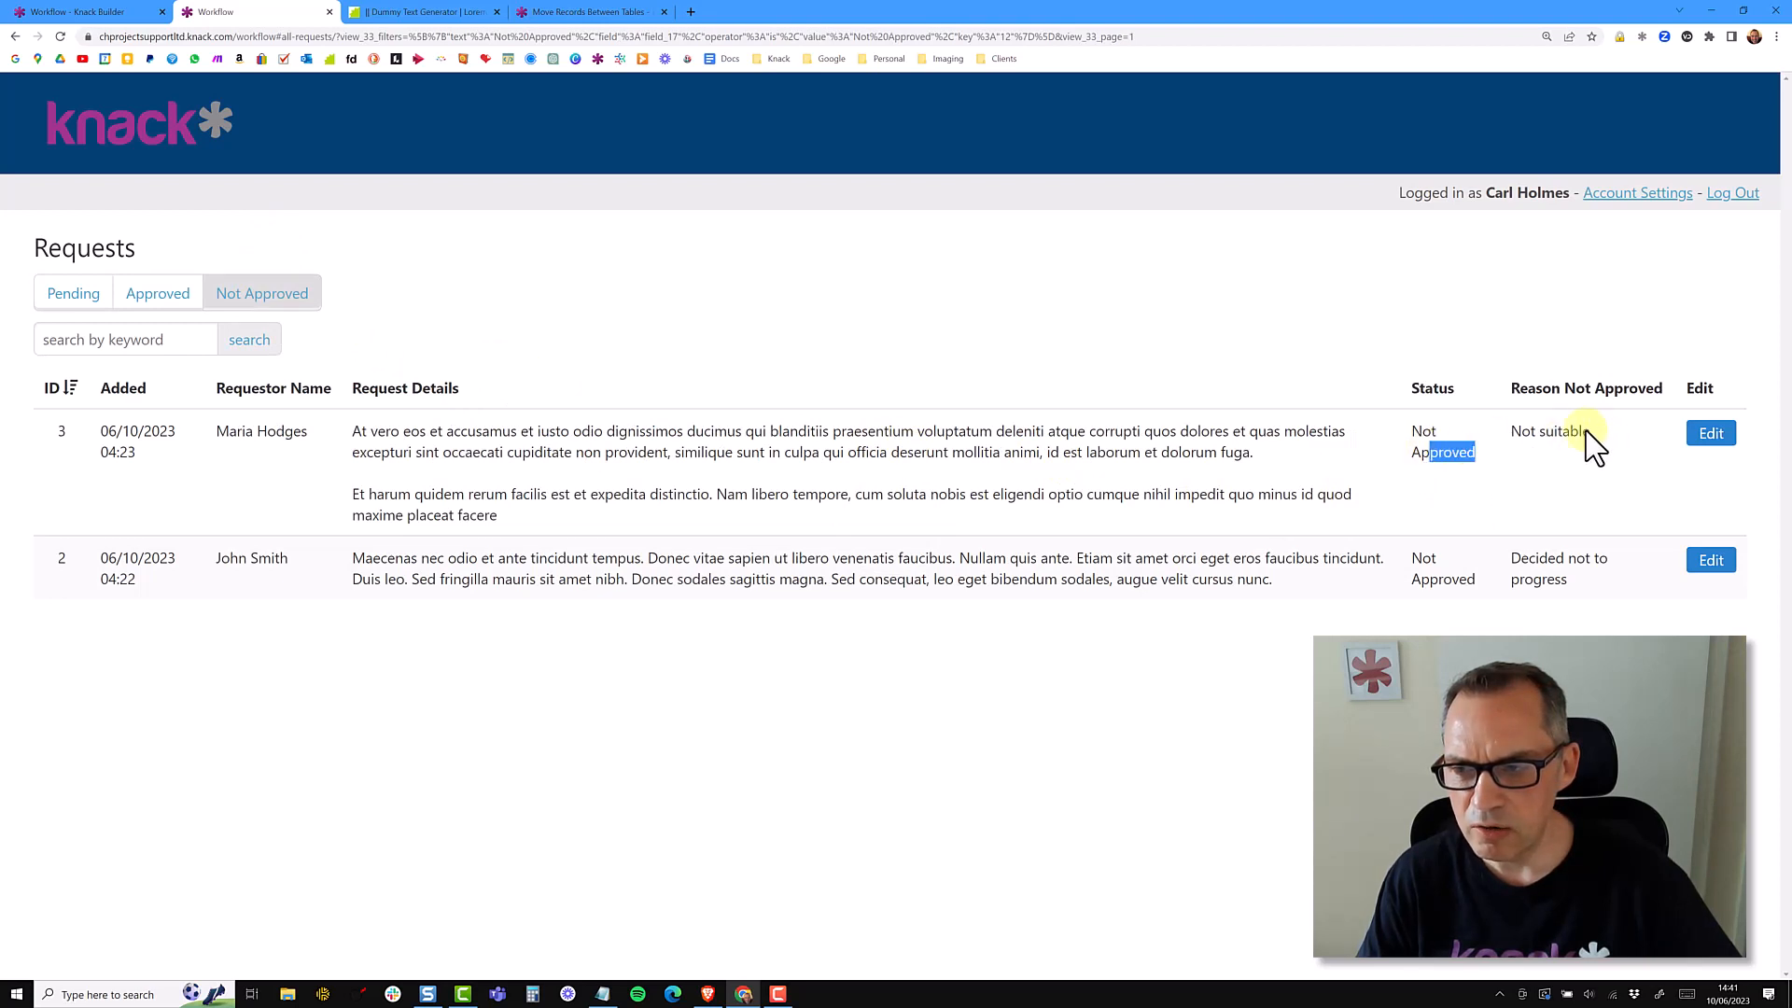
pyautogui.moveTo(1586, 432); pyautogui.dragTo(1510, 432)
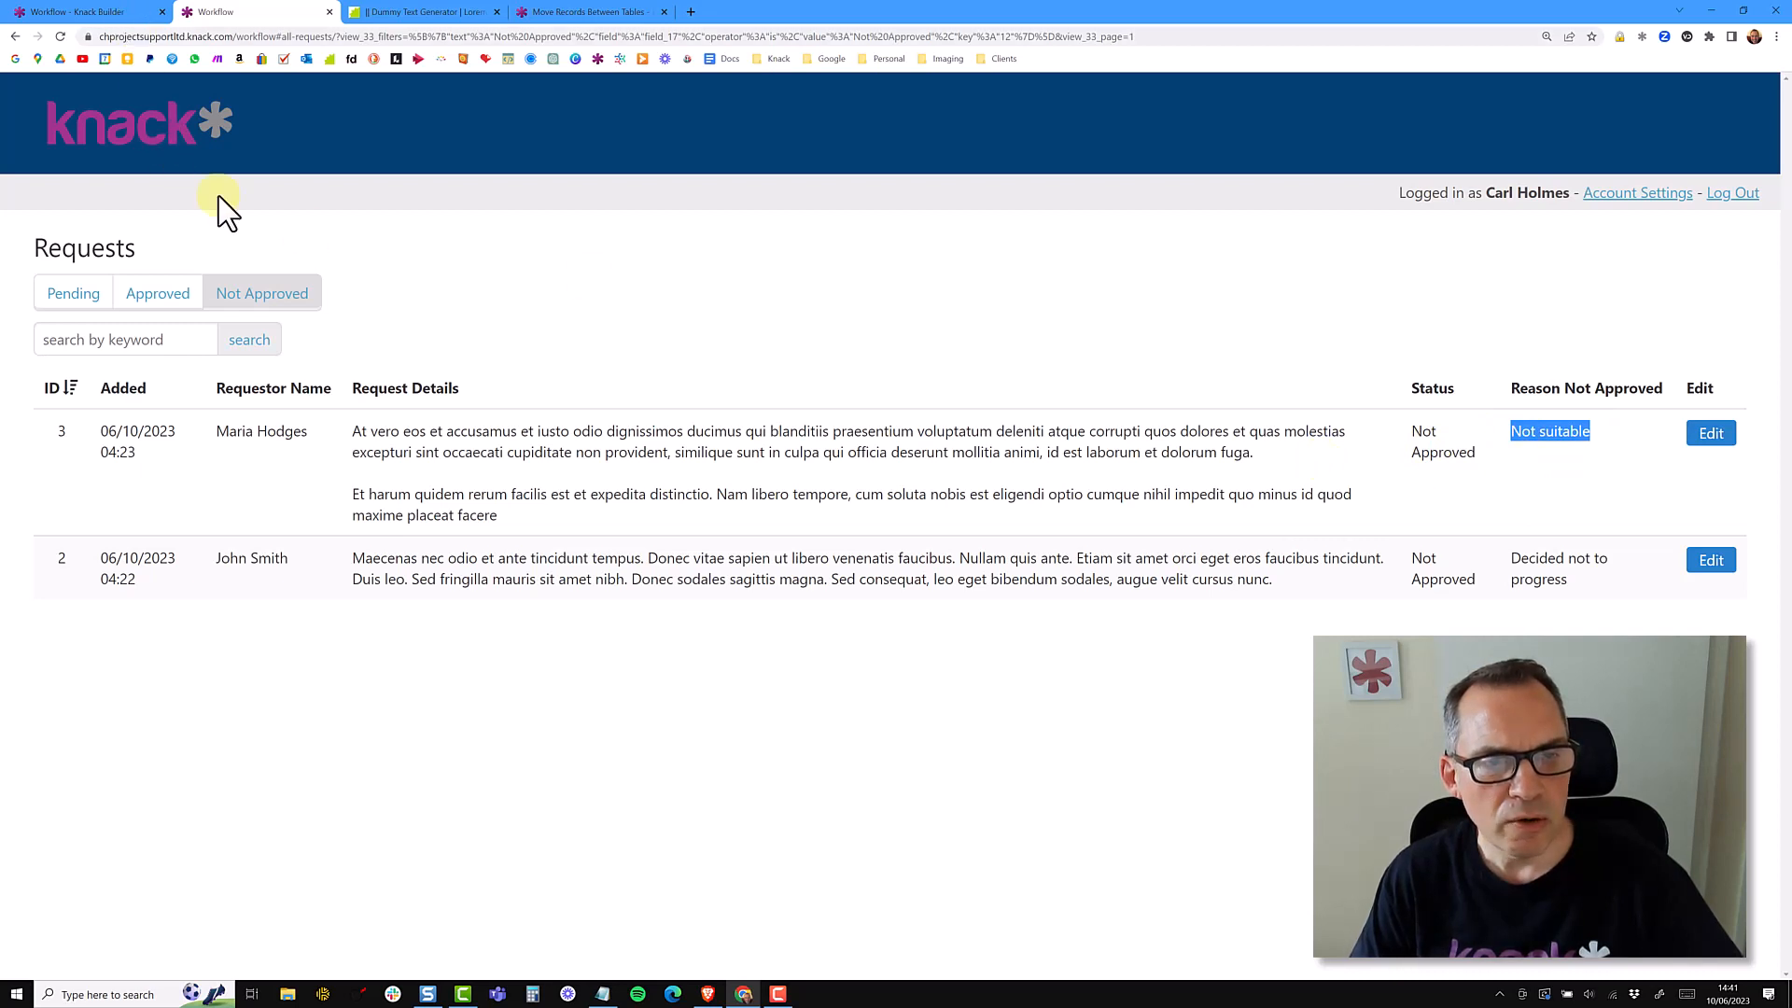
pyautogui.click(93, 12)
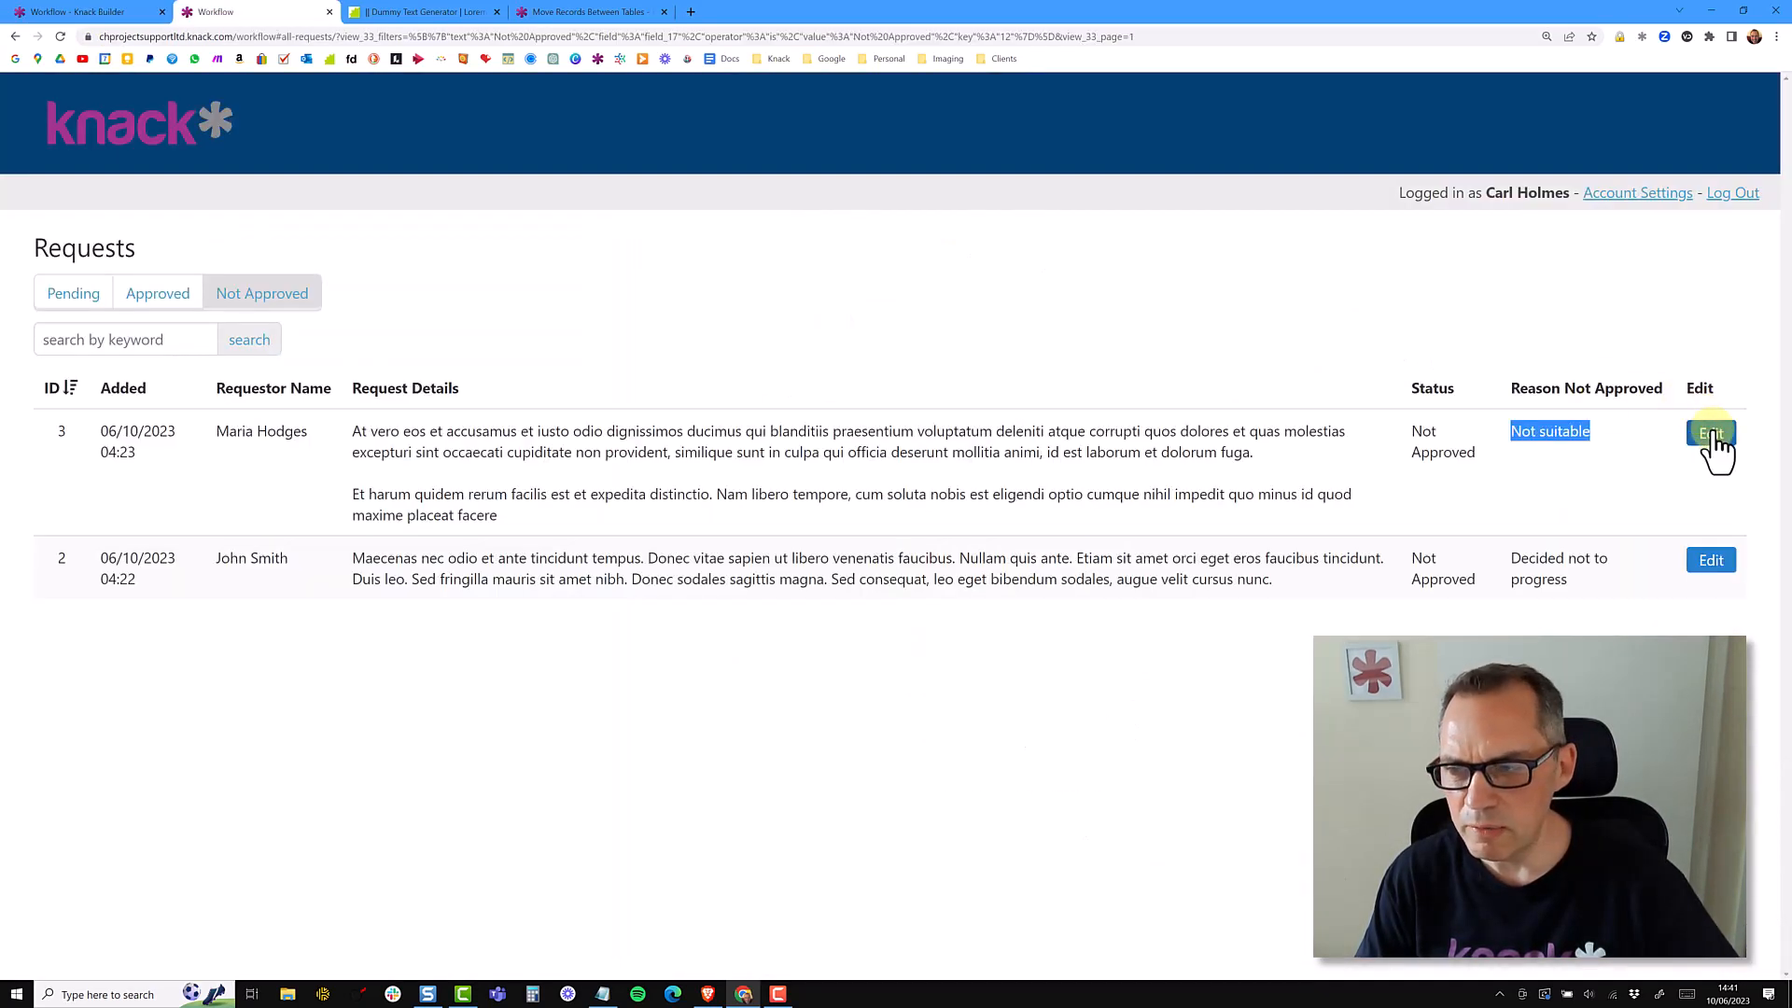
pyautogui.click(1714, 435)
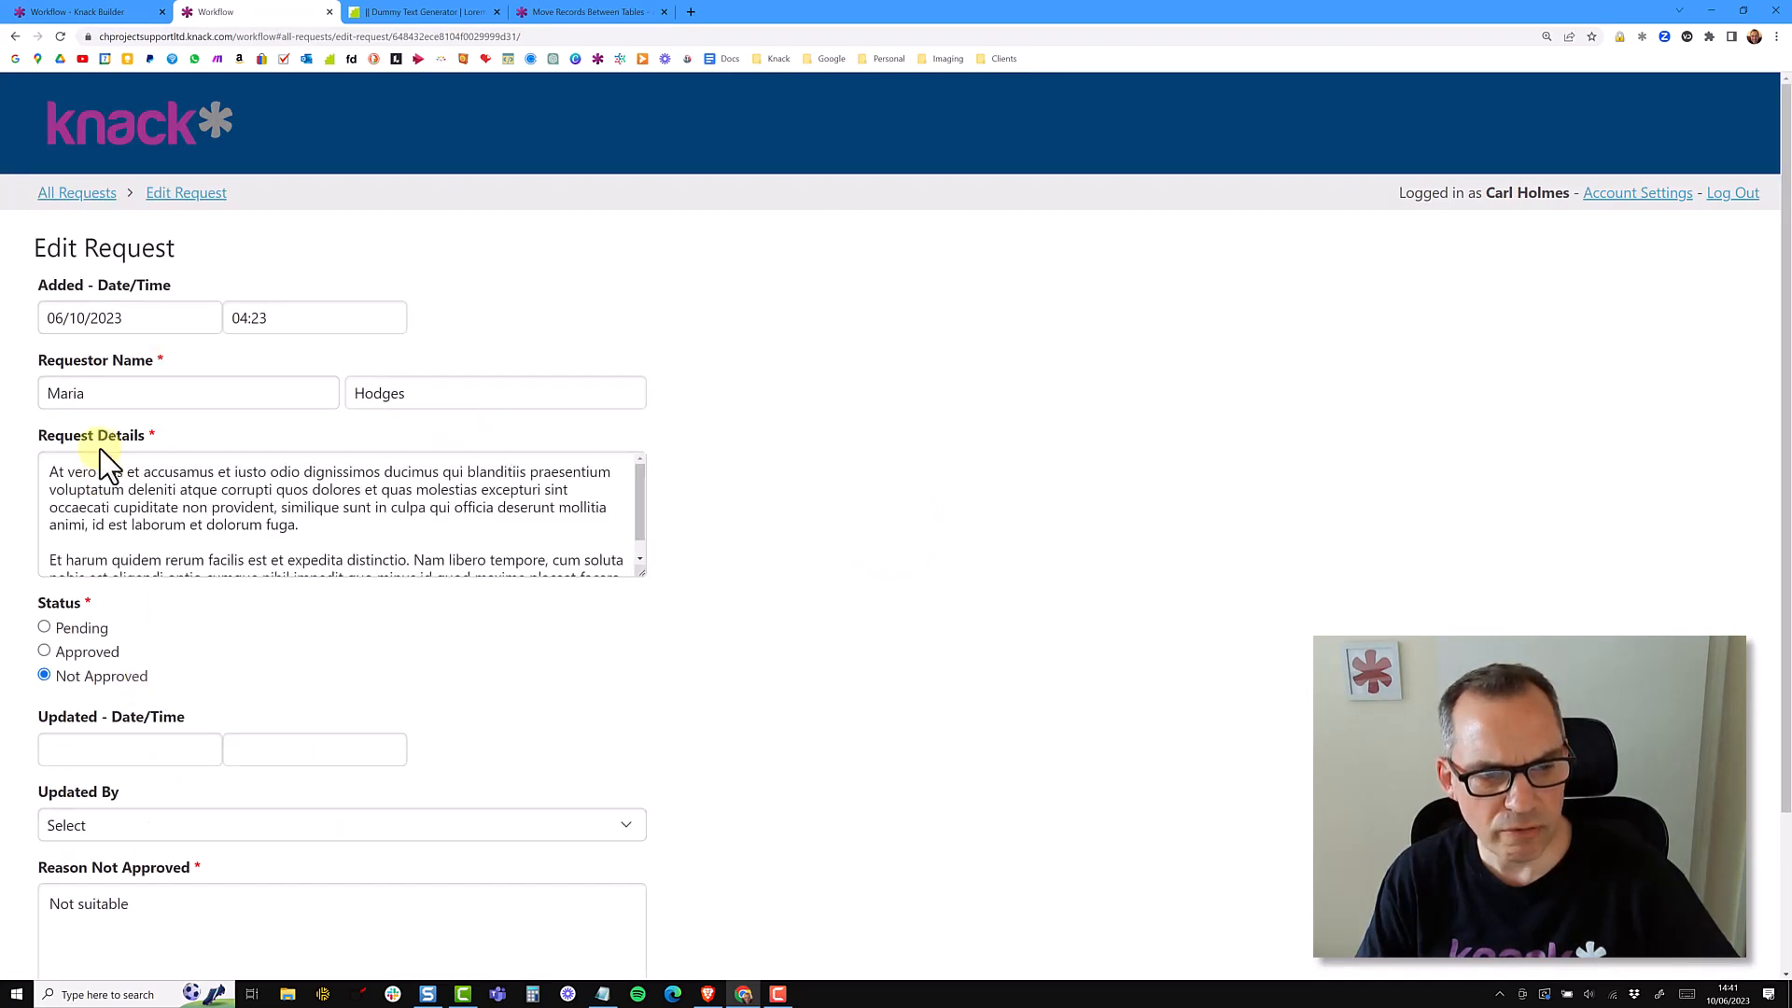
# Return to the builder, open the Edit Request page from the Requests grid's edit link, and save its page settings
pyautogui.click(71, 11)
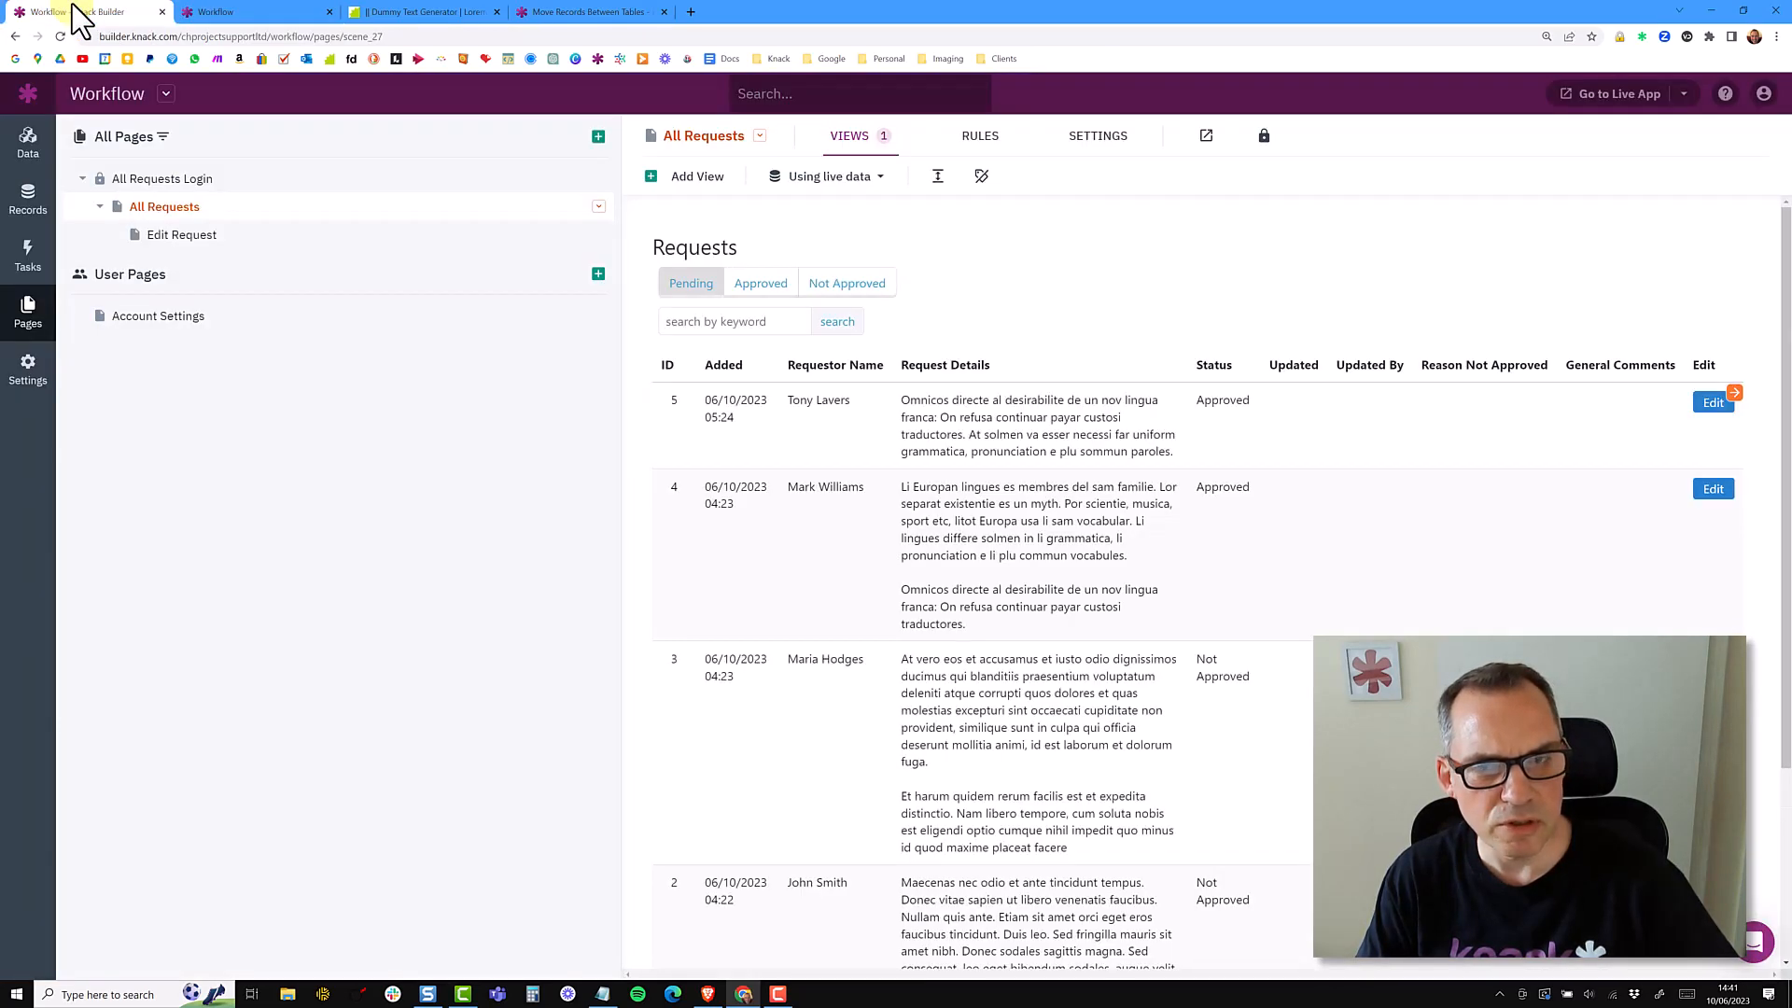
pyautogui.click(1736, 394)
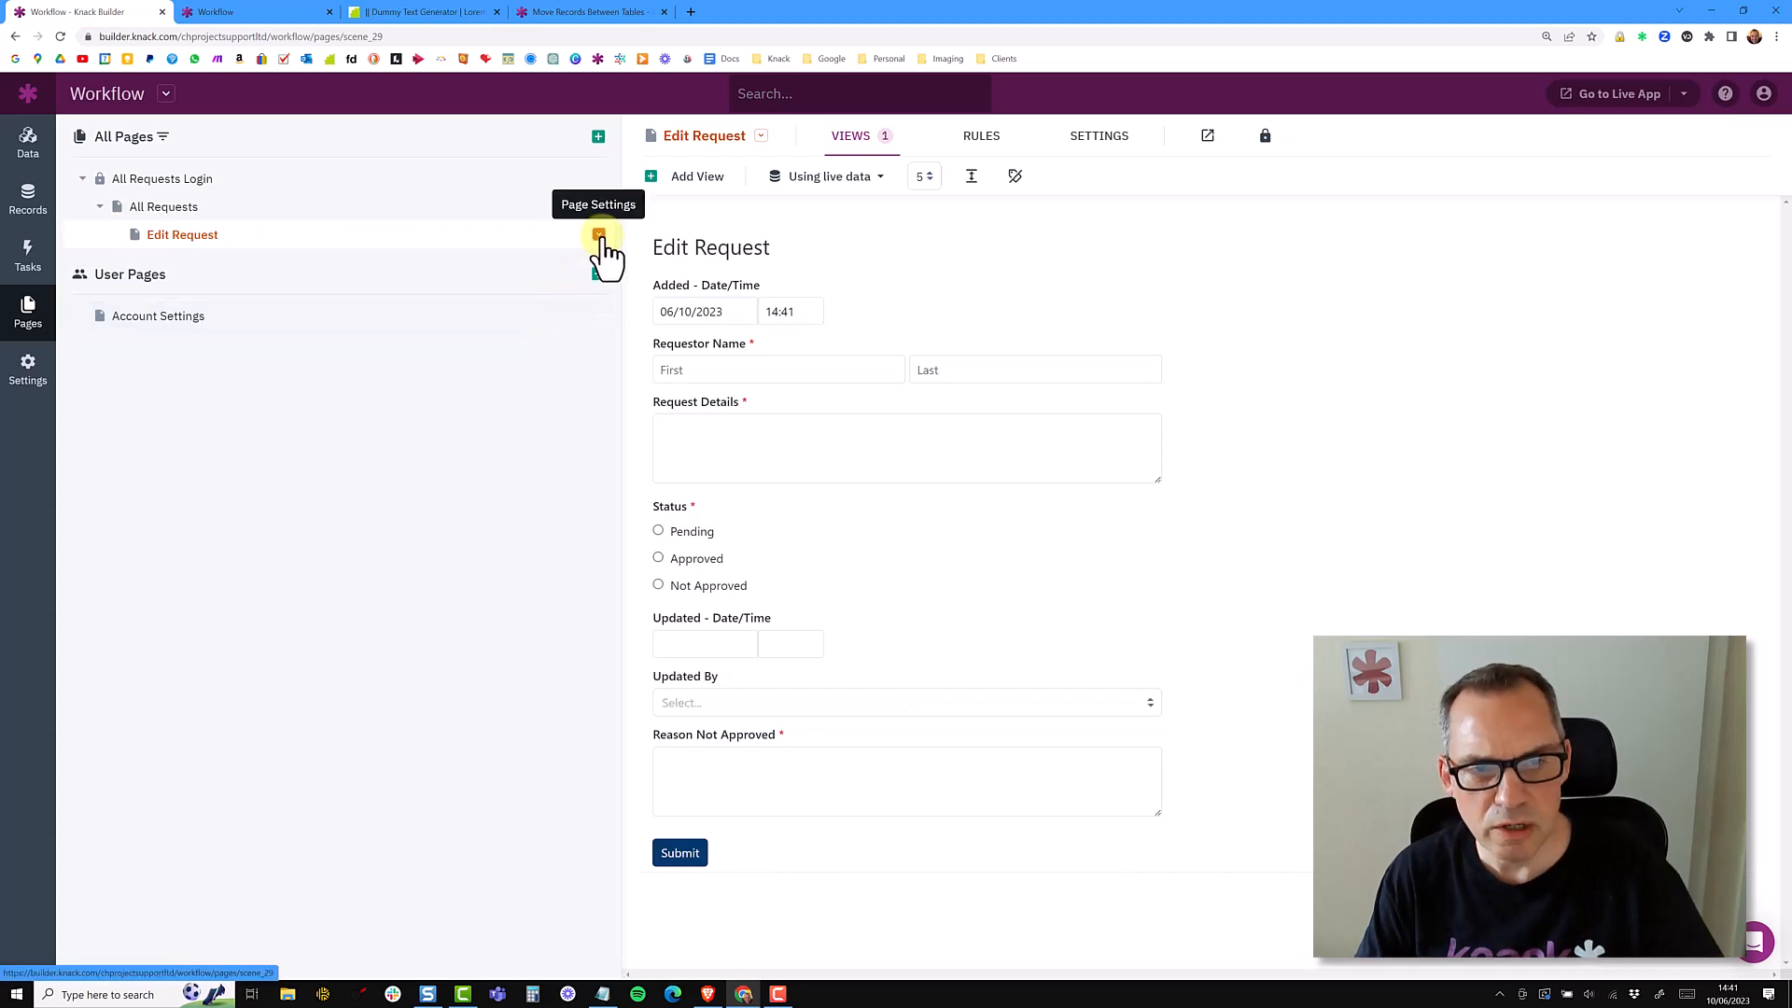
pyautogui.click(600, 236)
pyautogui.click(581, 264)
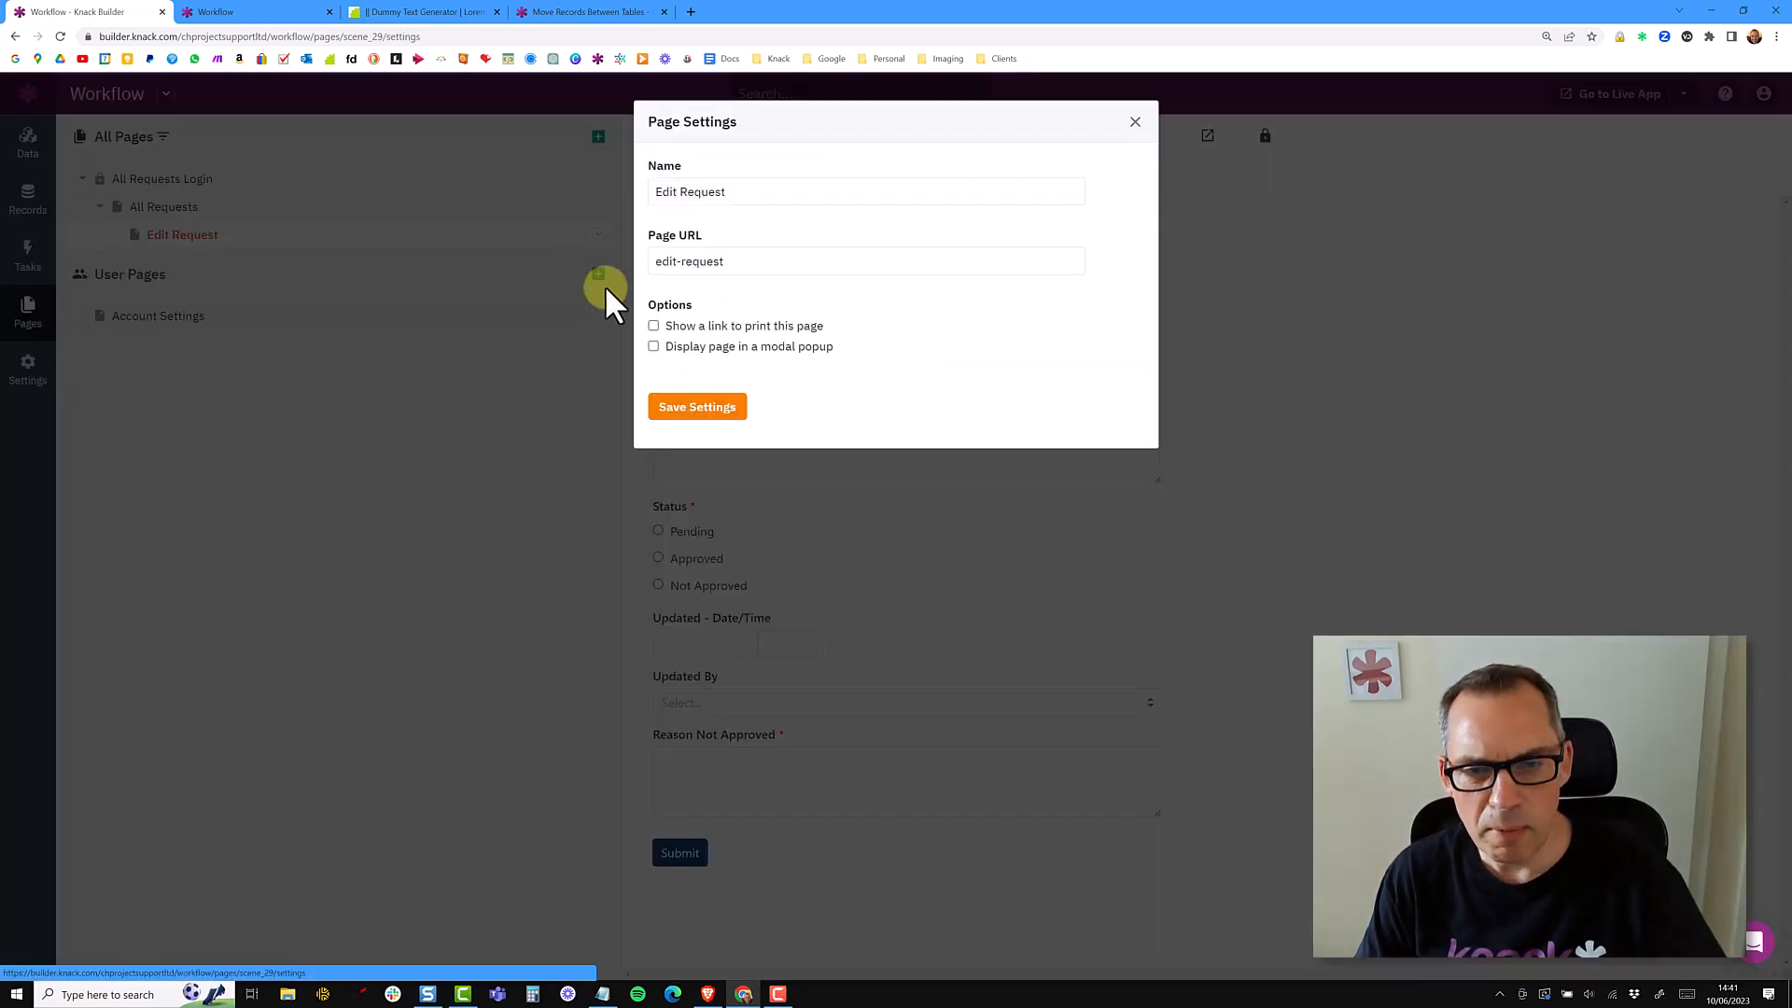
pyautogui.click(706, 407)
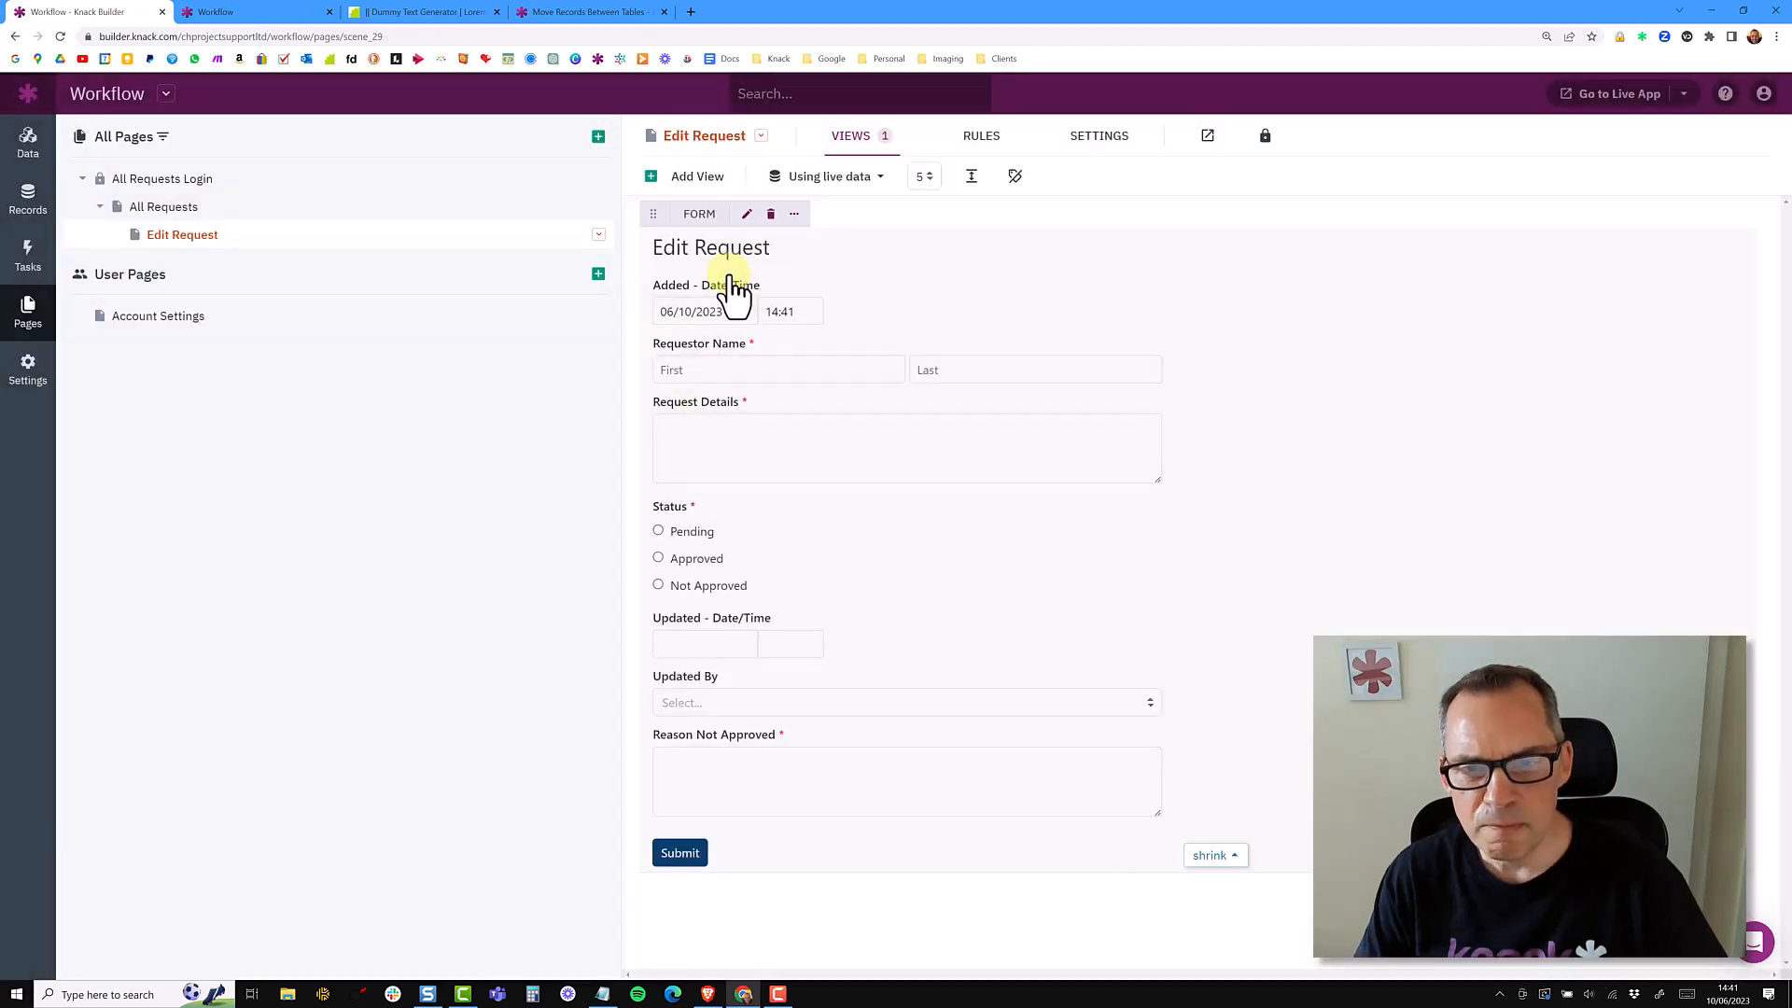
# Open the Edit Request form's design options and clear its title
pyautogui.click(833, 308)
pyautogui.click(211, 234)
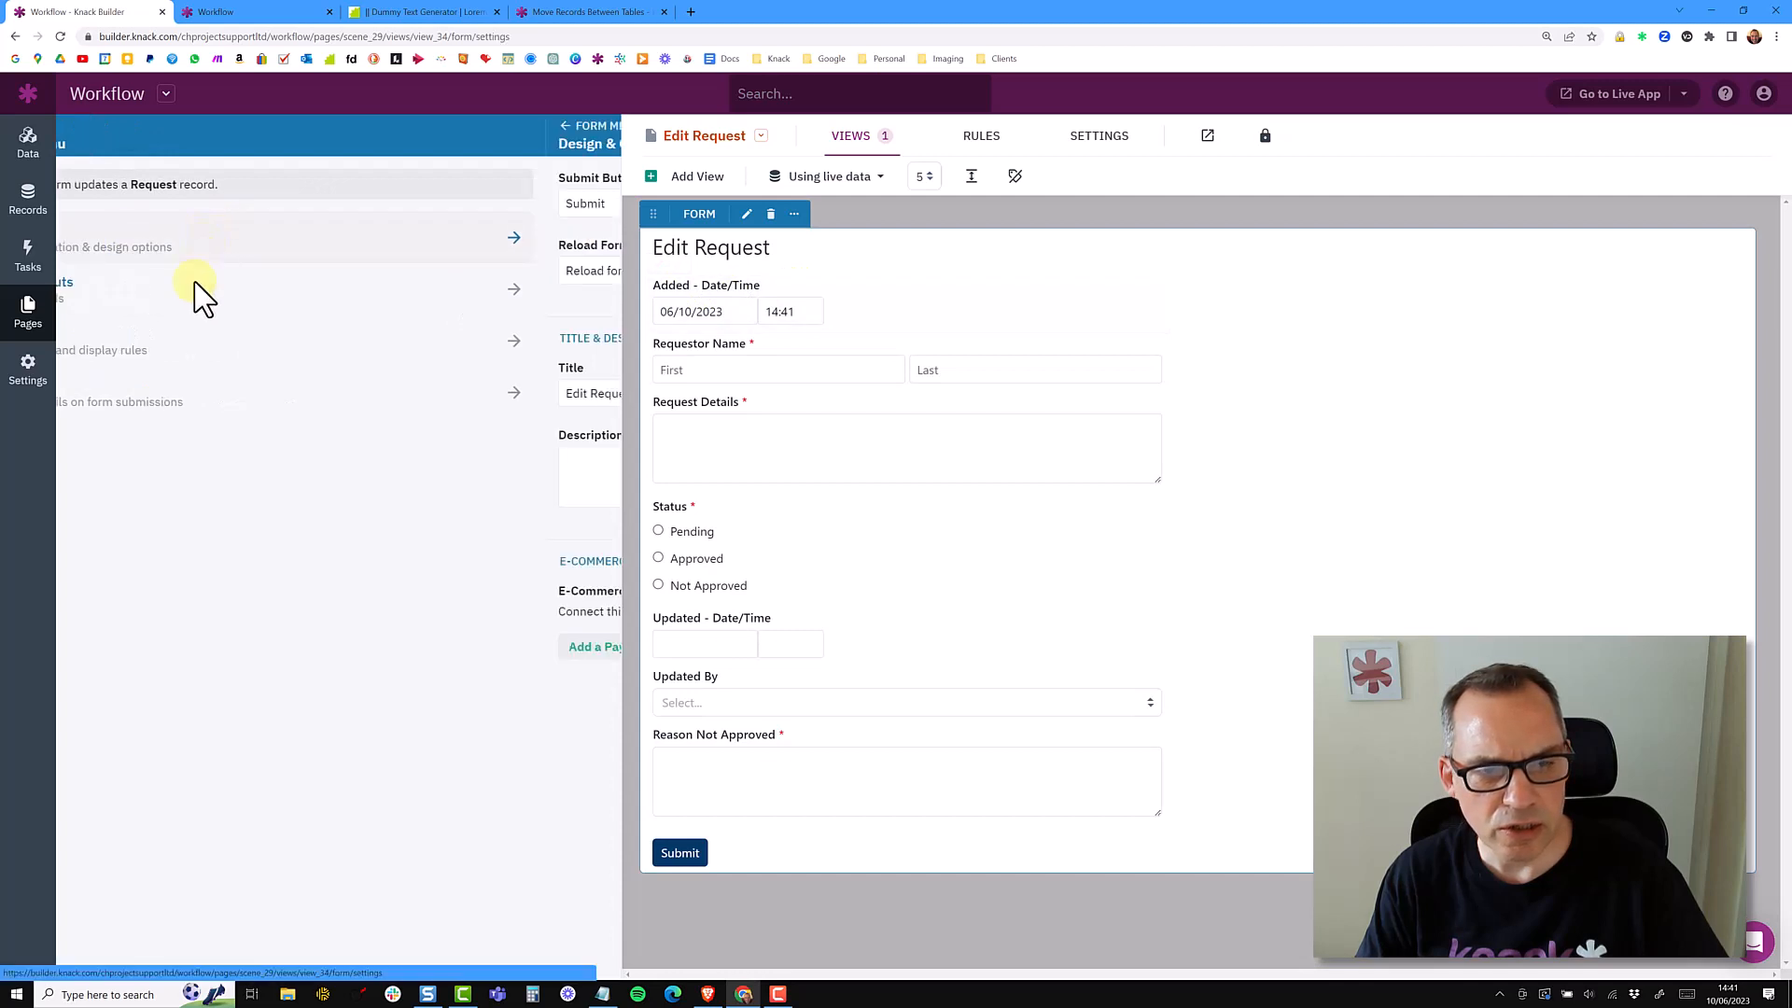
pyautogui.moveTo(163, 392); pyautogui.dragTo(51, 396)
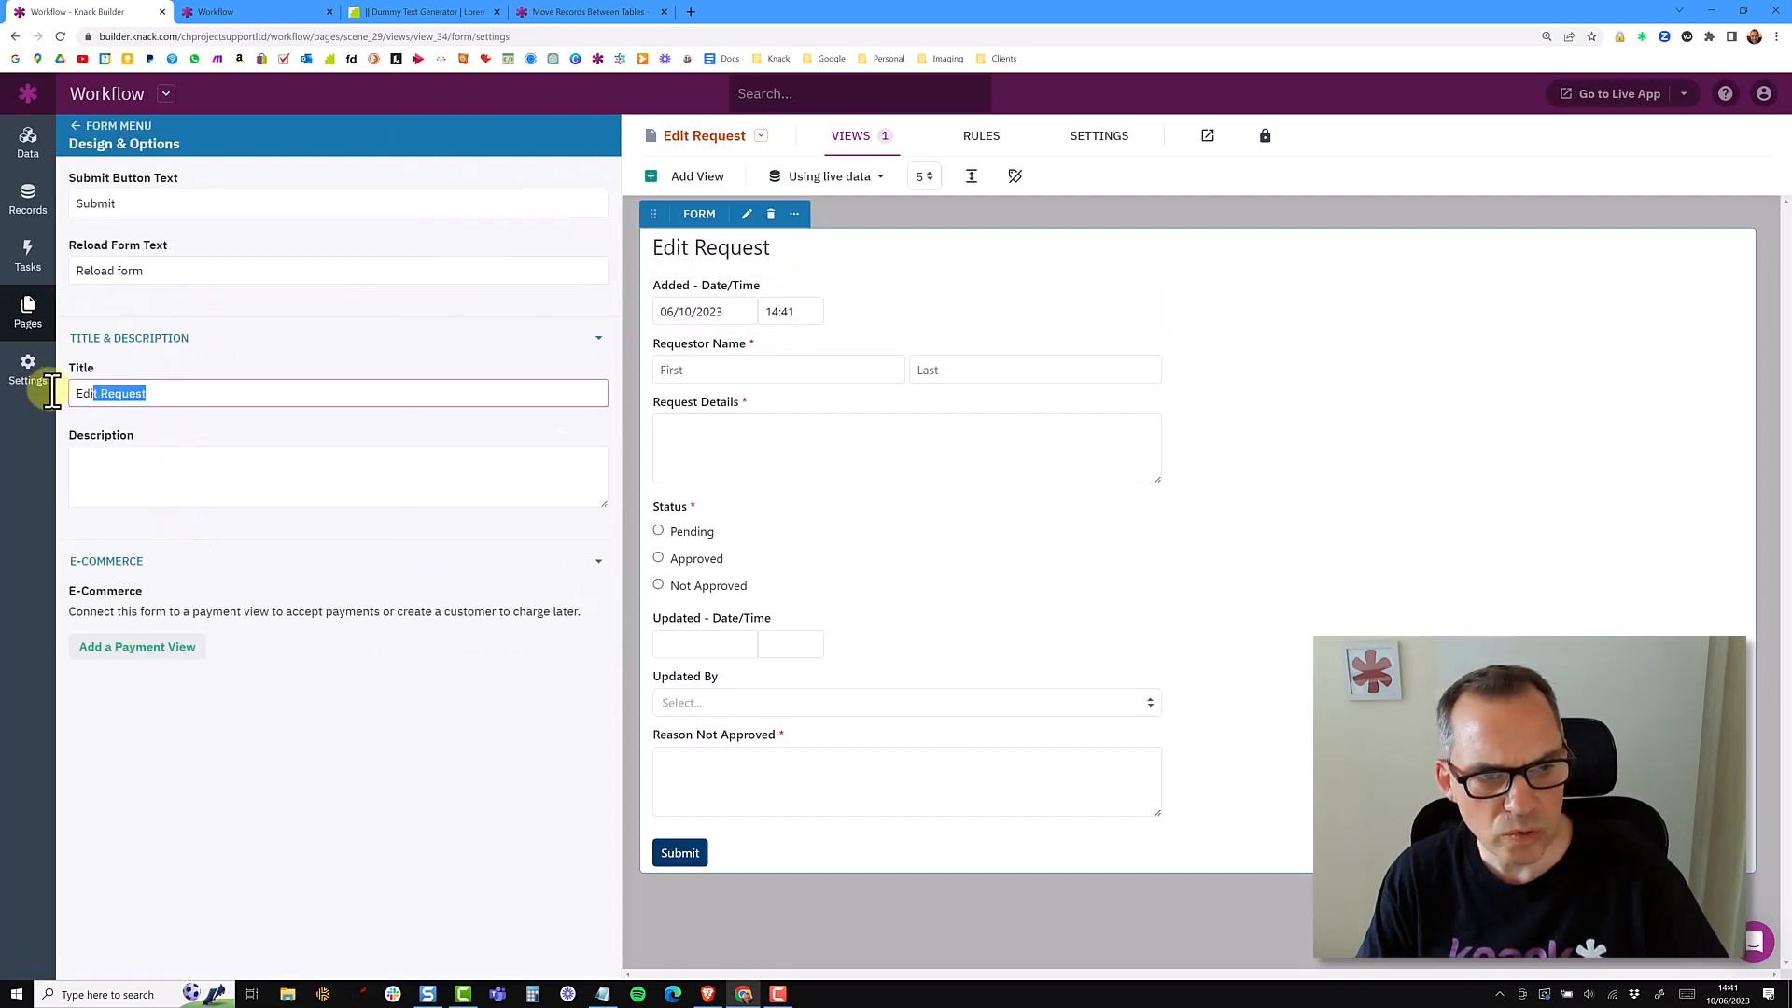
pyautogui.press('BackSpace')
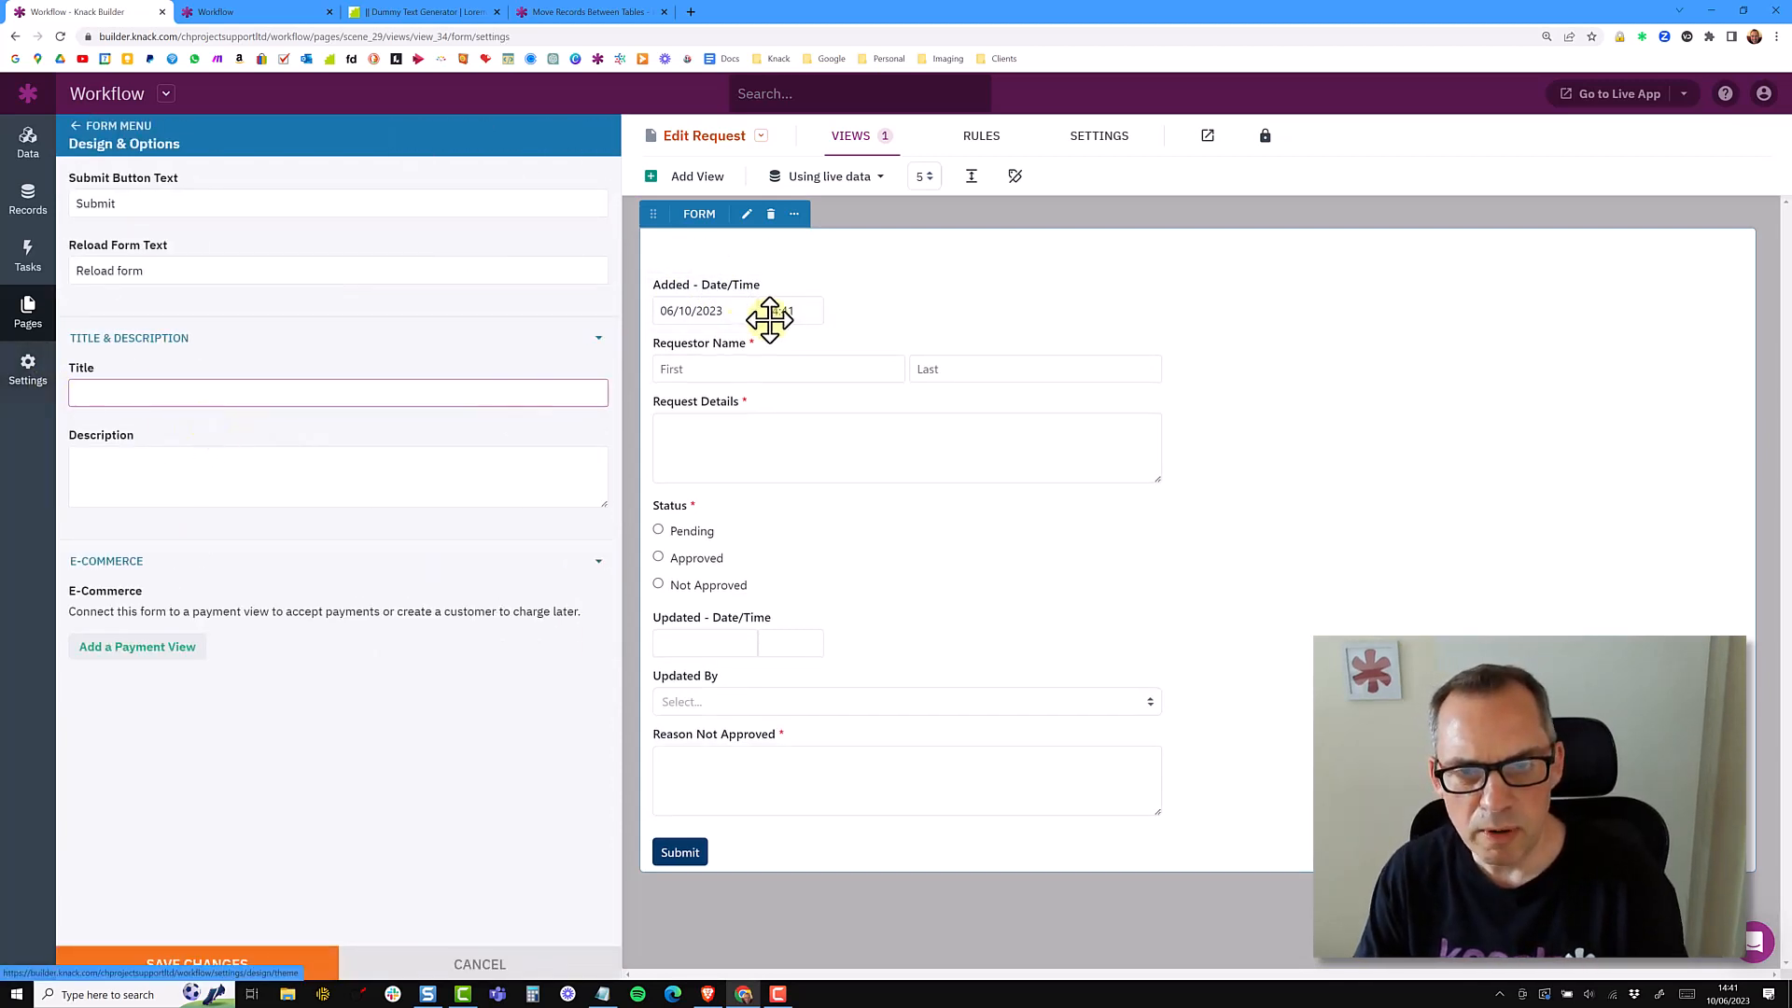
# Remove the Added - Date/Time, Updated - Date/Time and Updated By inputs from the form, add General Comments, and save the changes
pyautogui.click(684, 273)
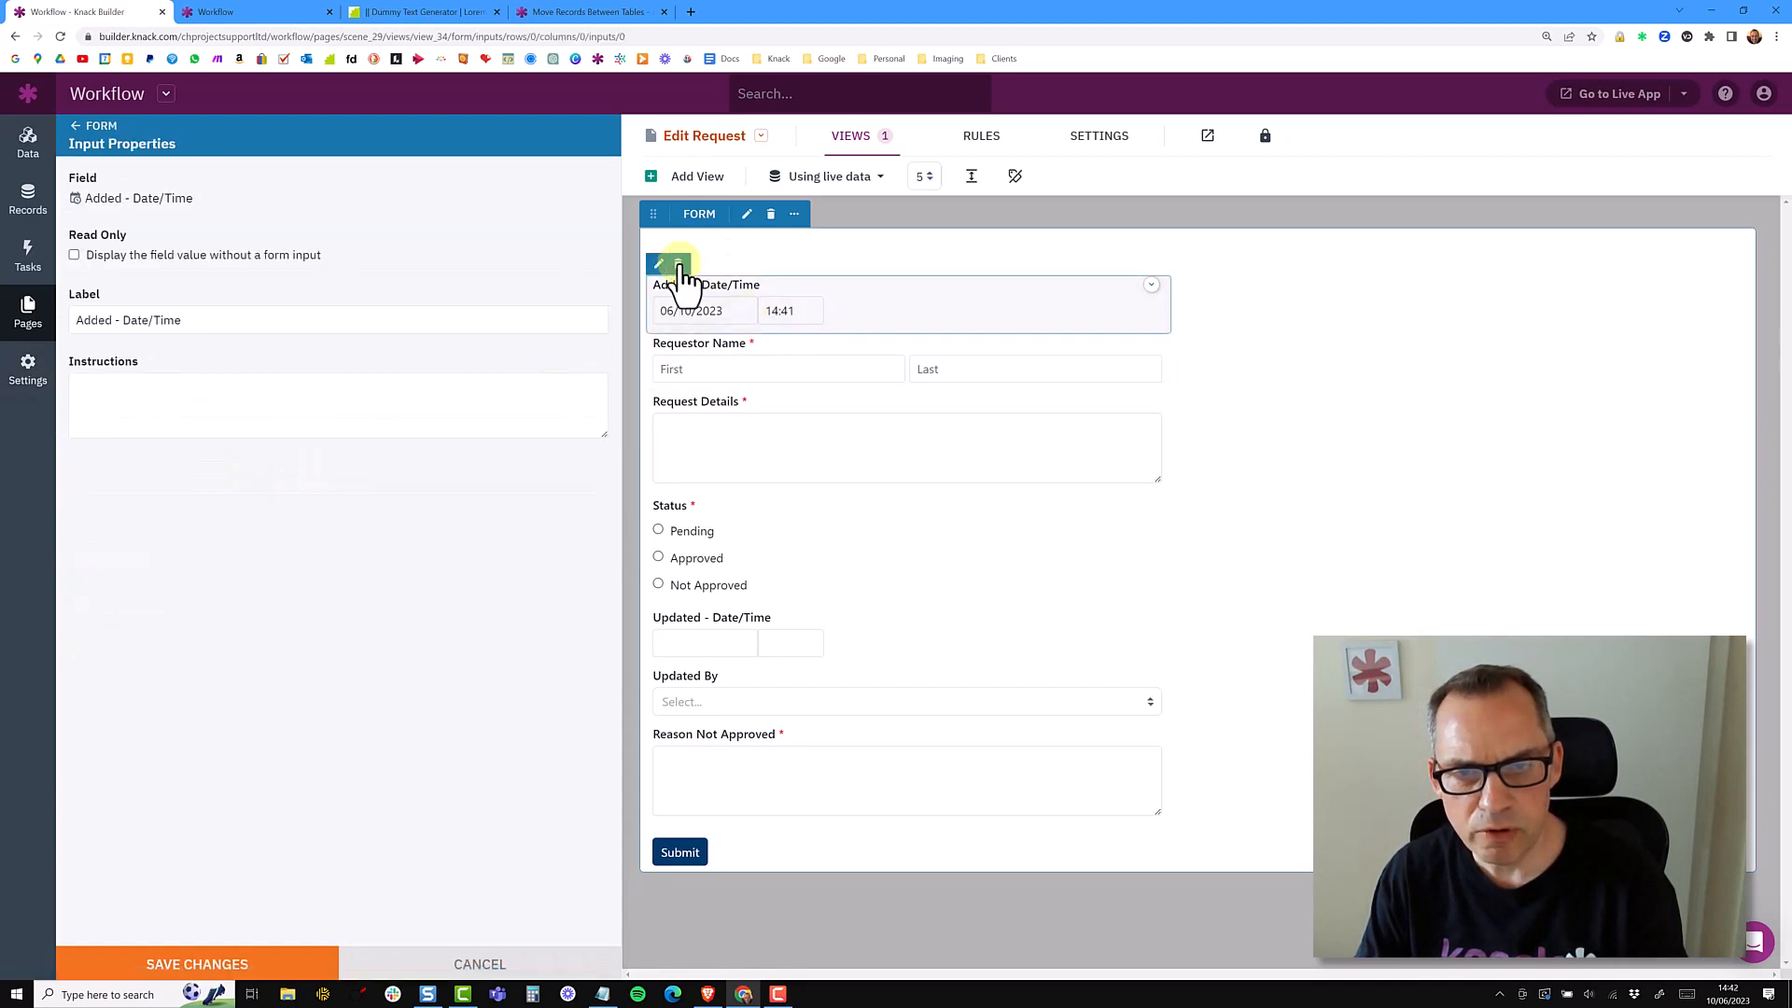
pyautogui.click(678, 264)
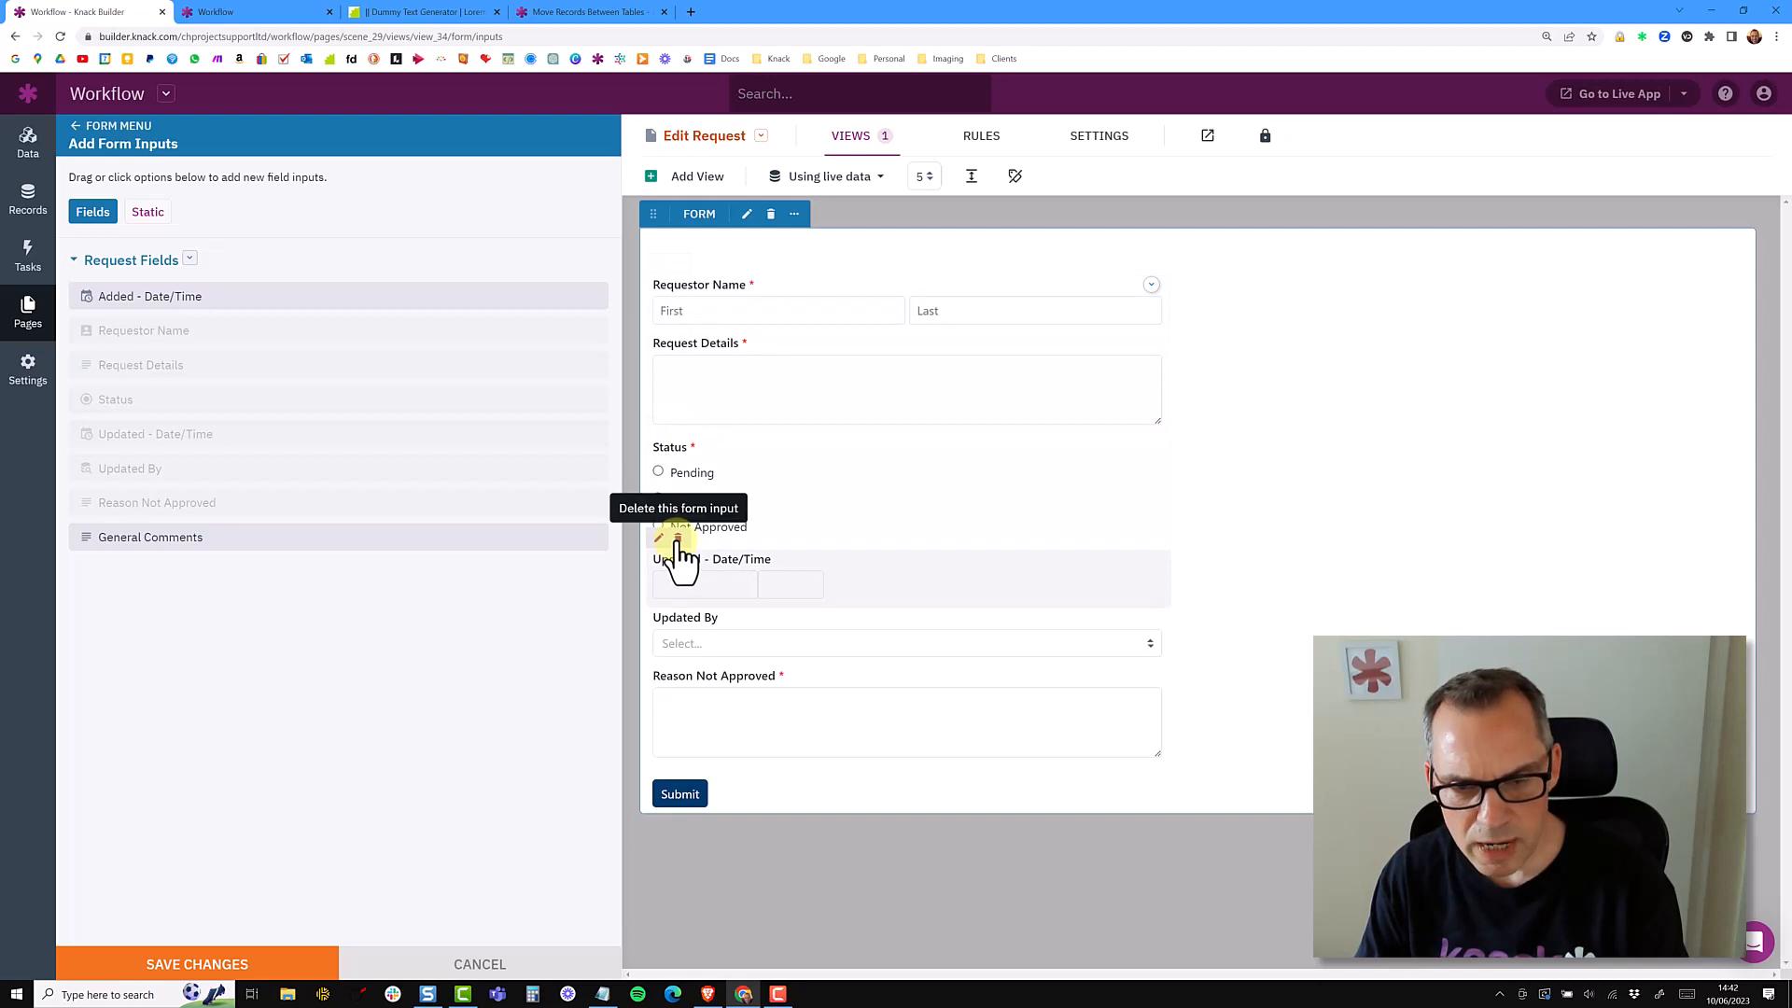
pyautogui.click(678, 541)
pyautogui.click(678, 541)
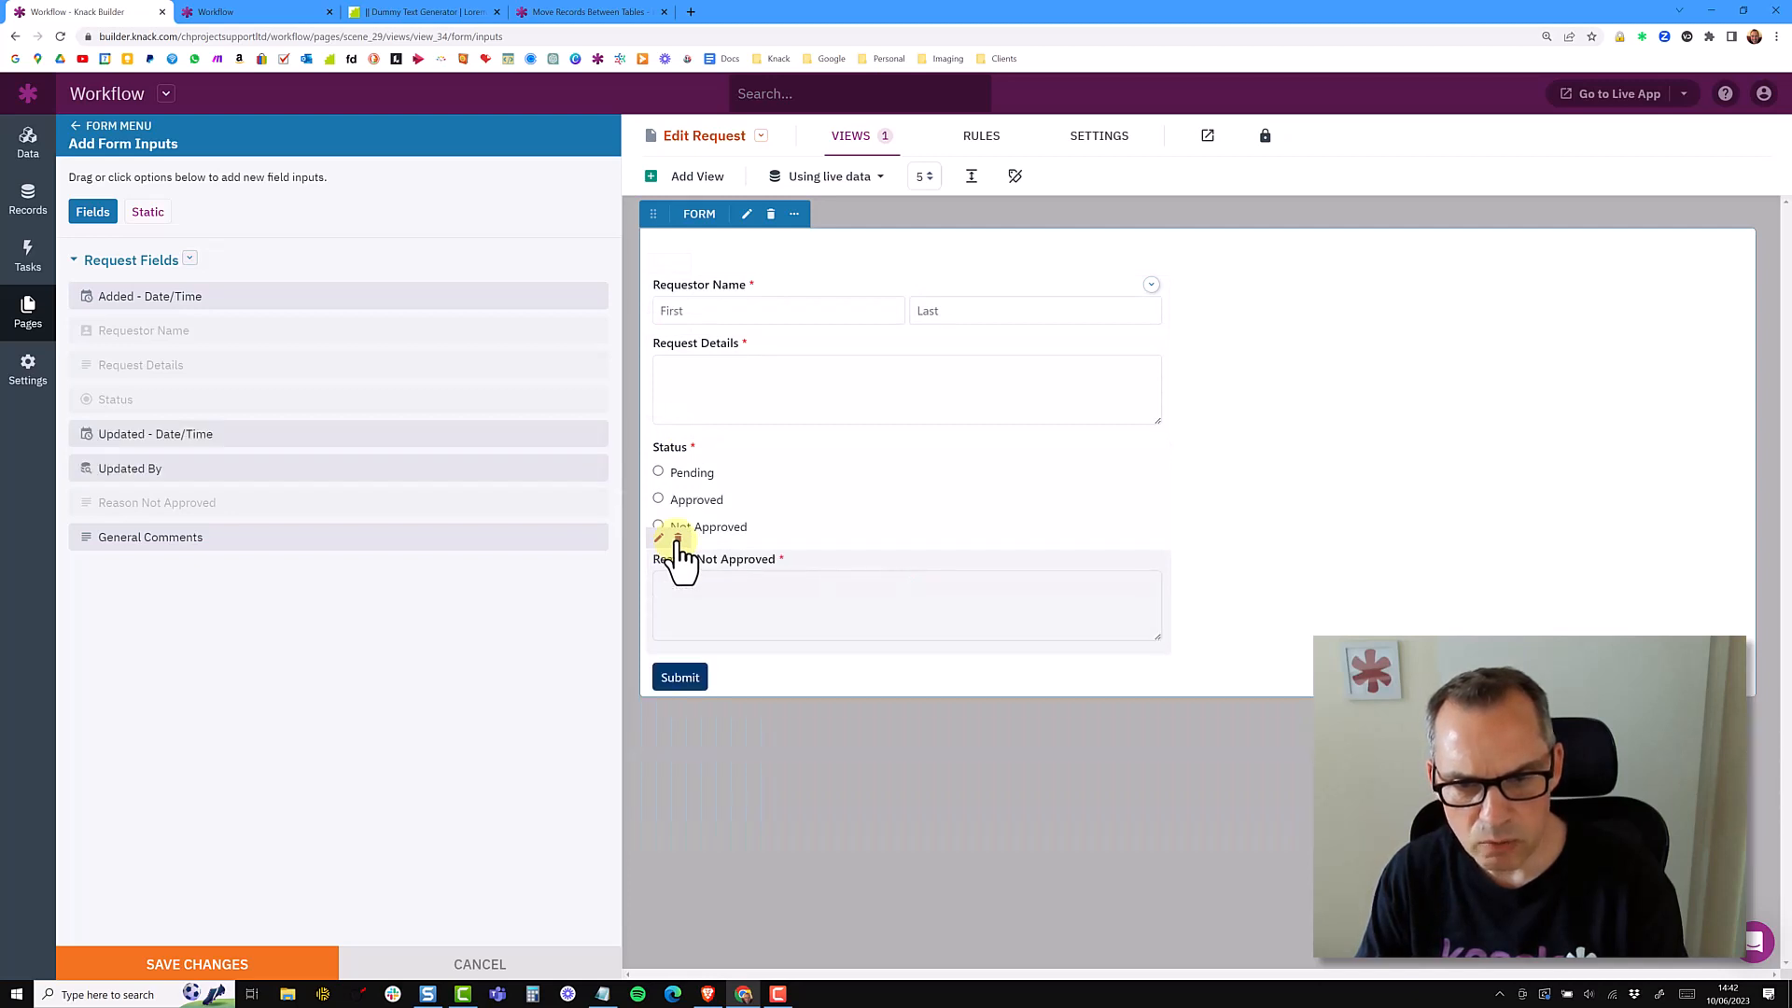
pyautogui.click(220, 550)
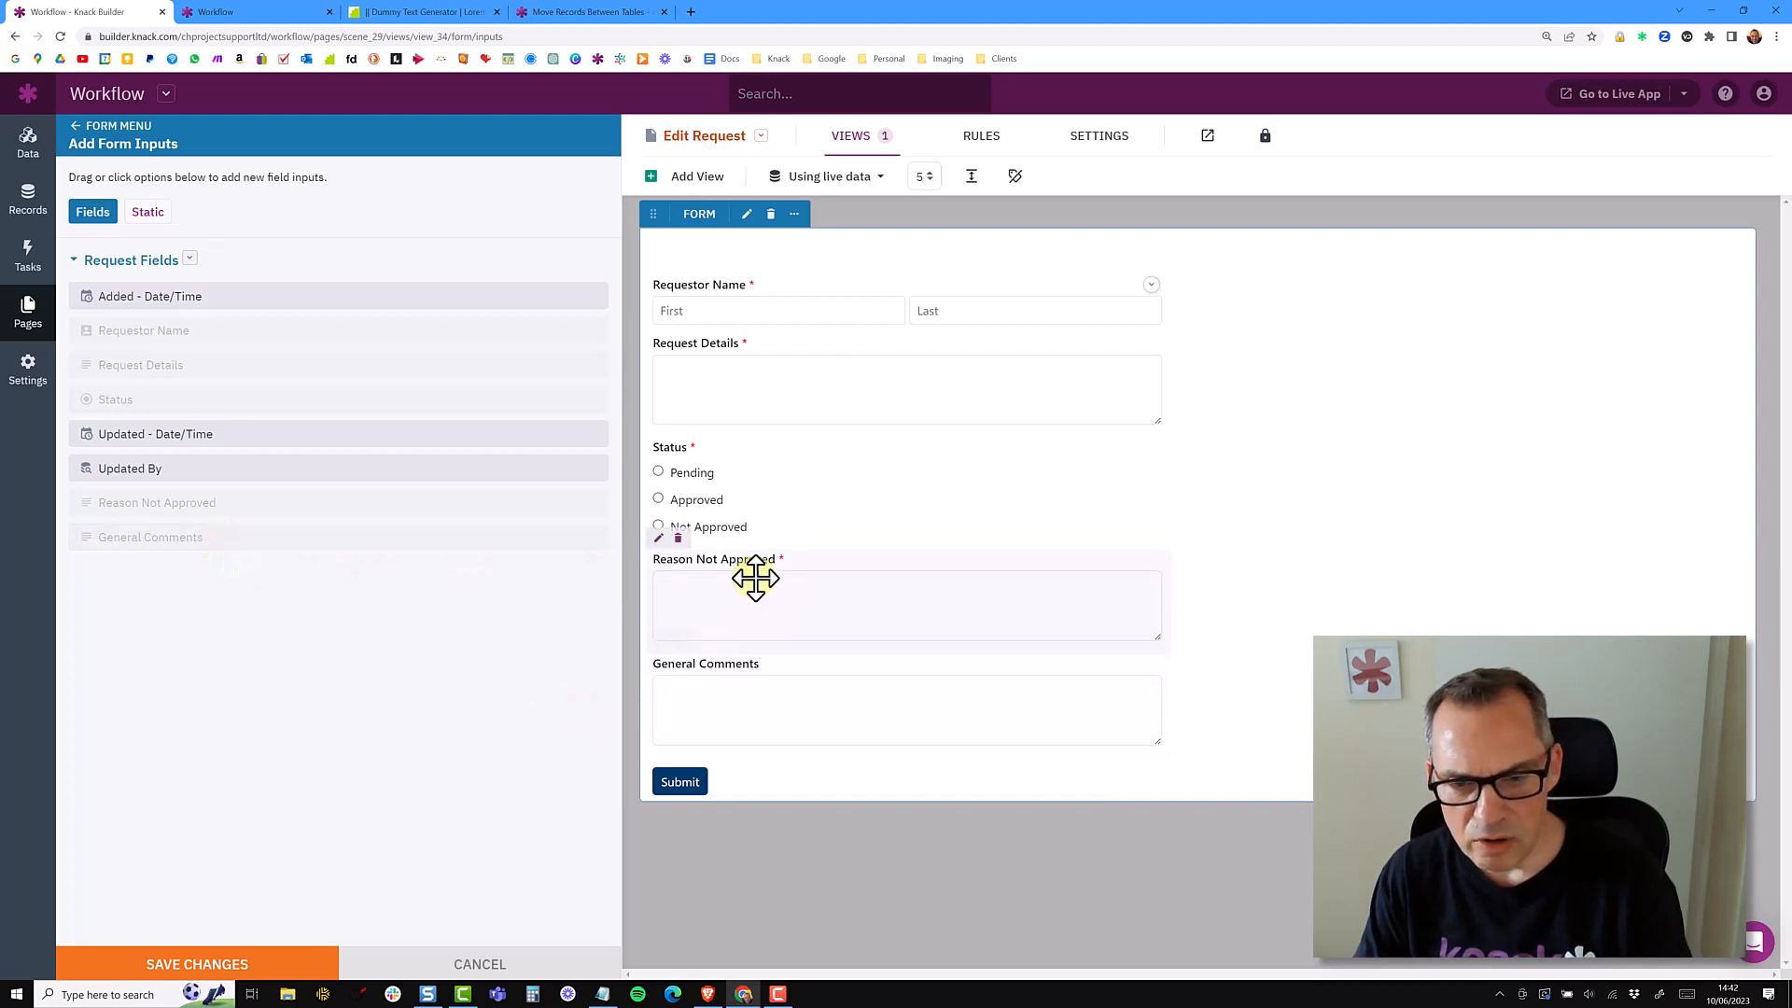
pyautogui.click(171, 962)
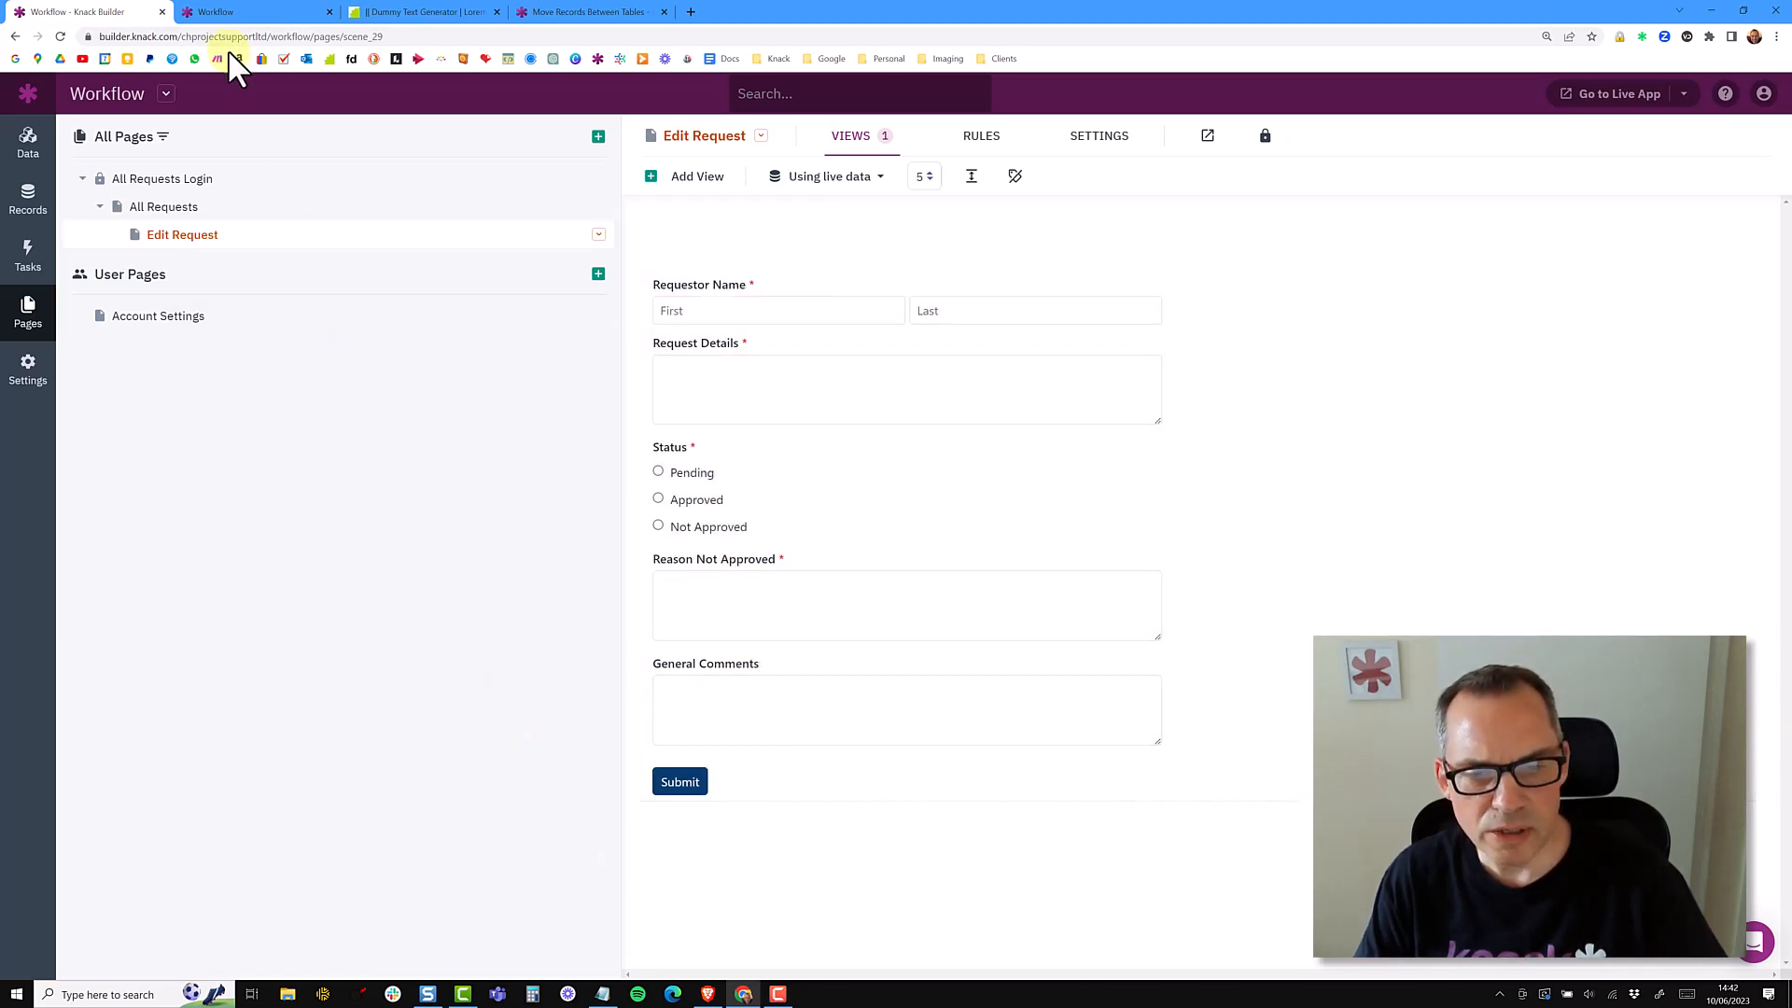
# Reload the edit form in the live app and check its requestor name, request details, status and reason inputs
pyautogui.click(237, 12)
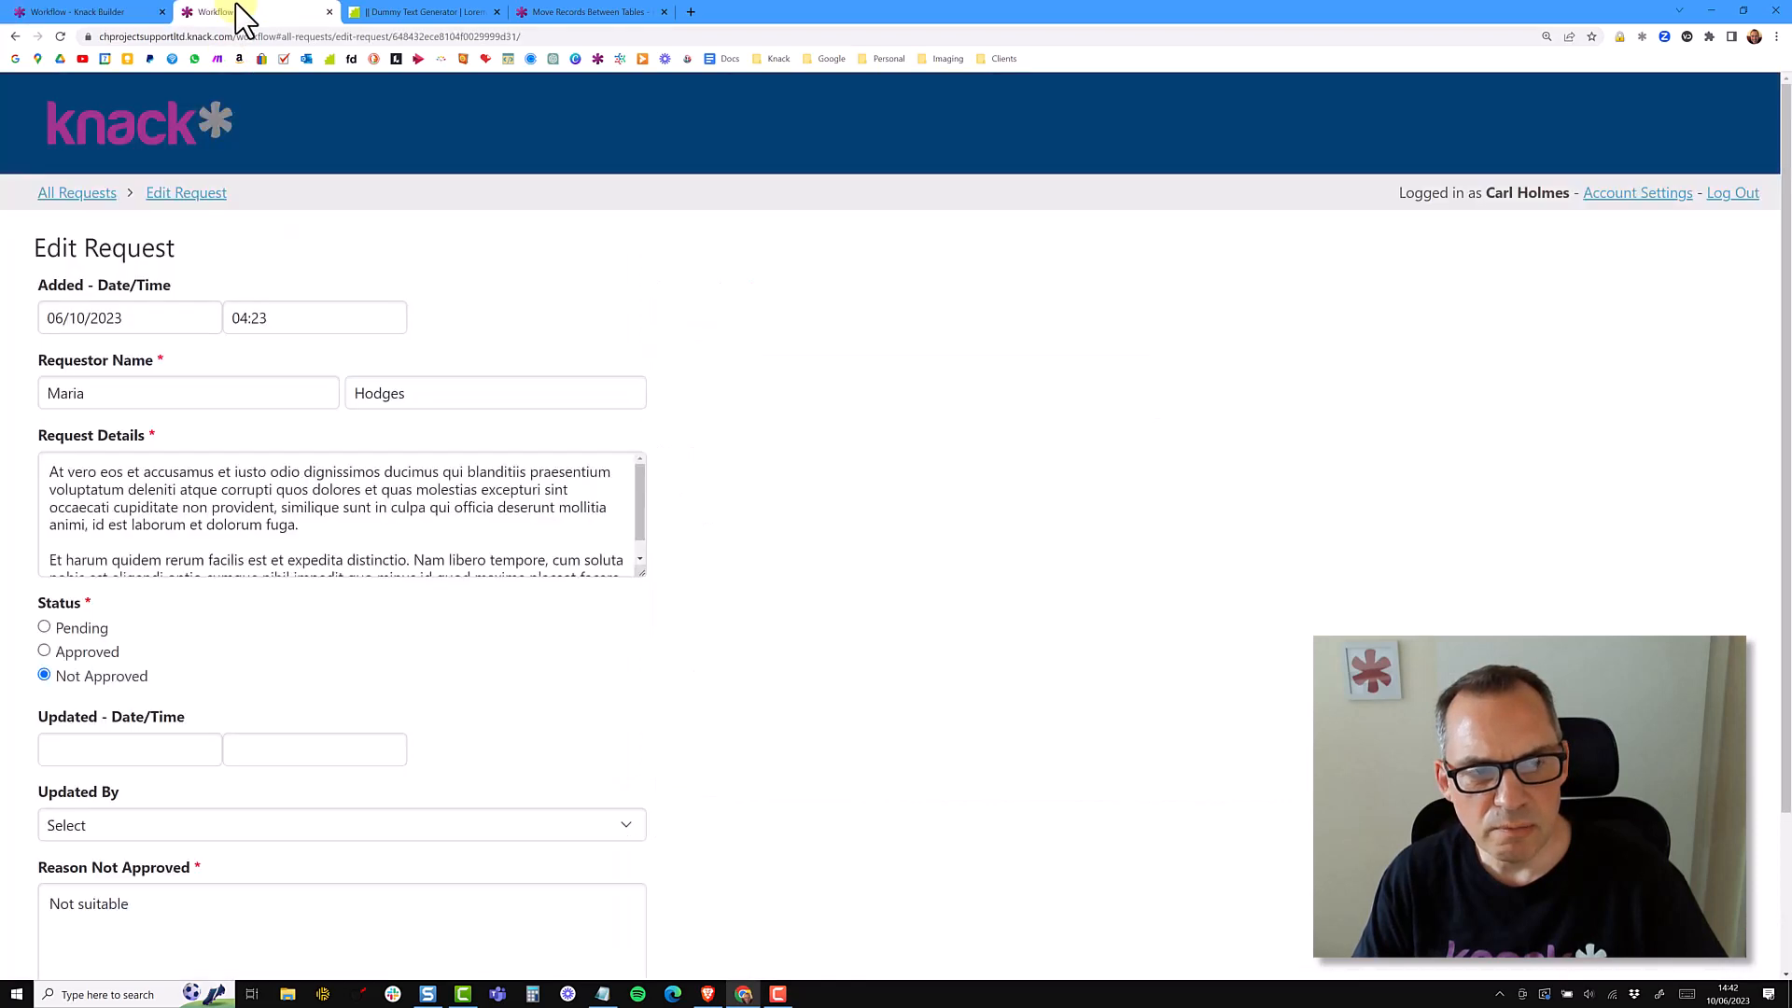
pyautogui.click(60, 37)
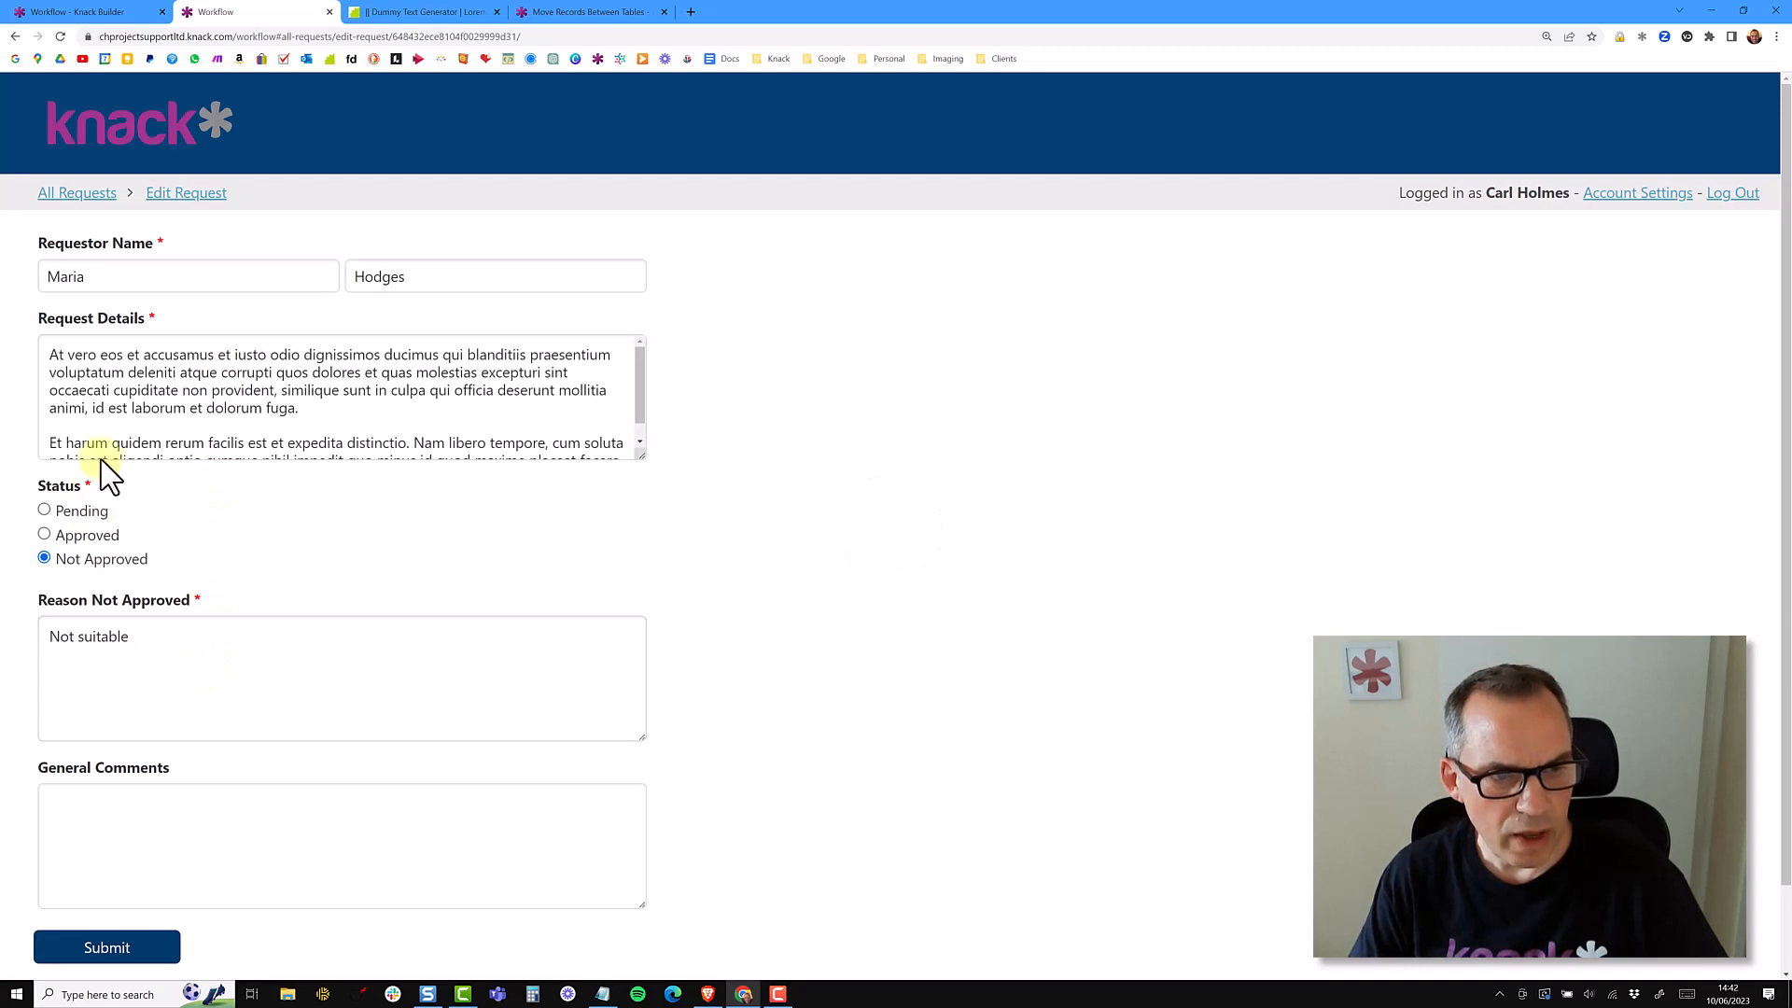
pyautogui.click(85, 280)
pyautogui.doubleClick(82, 278)
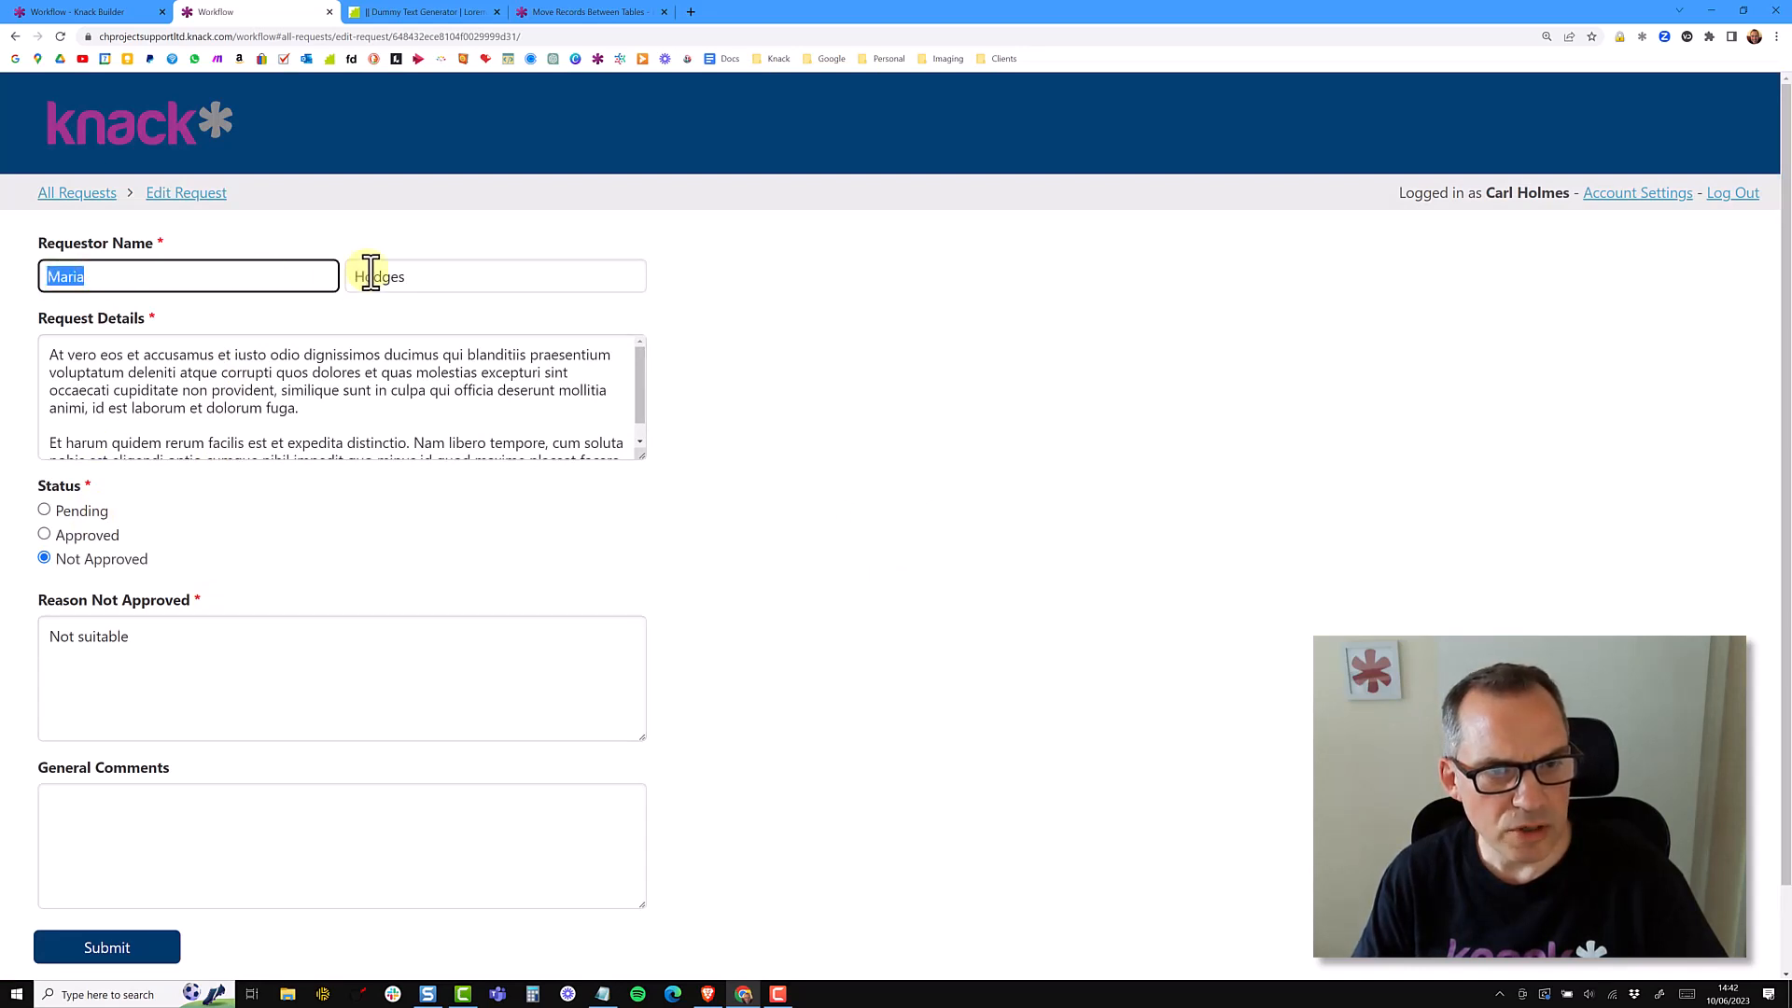
pyautogui.moveTo(227, 409); pyautogui.dragTo(77, 362)
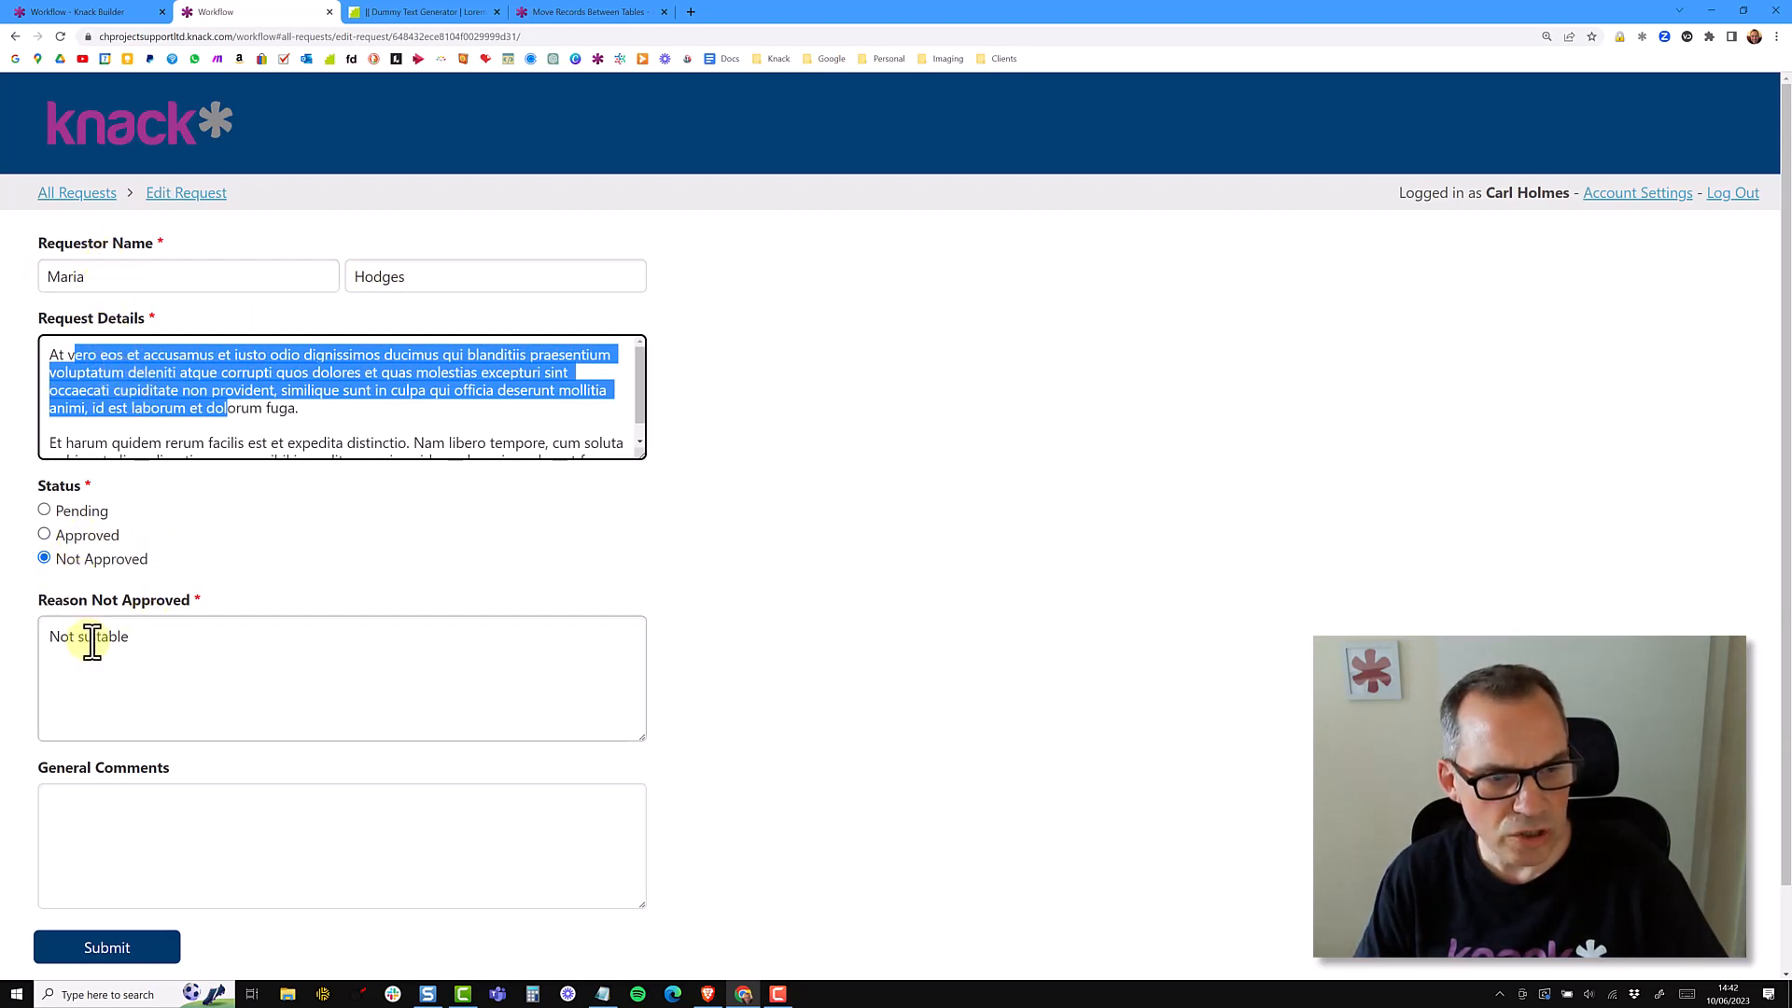
pyautogui.click(95, 525)
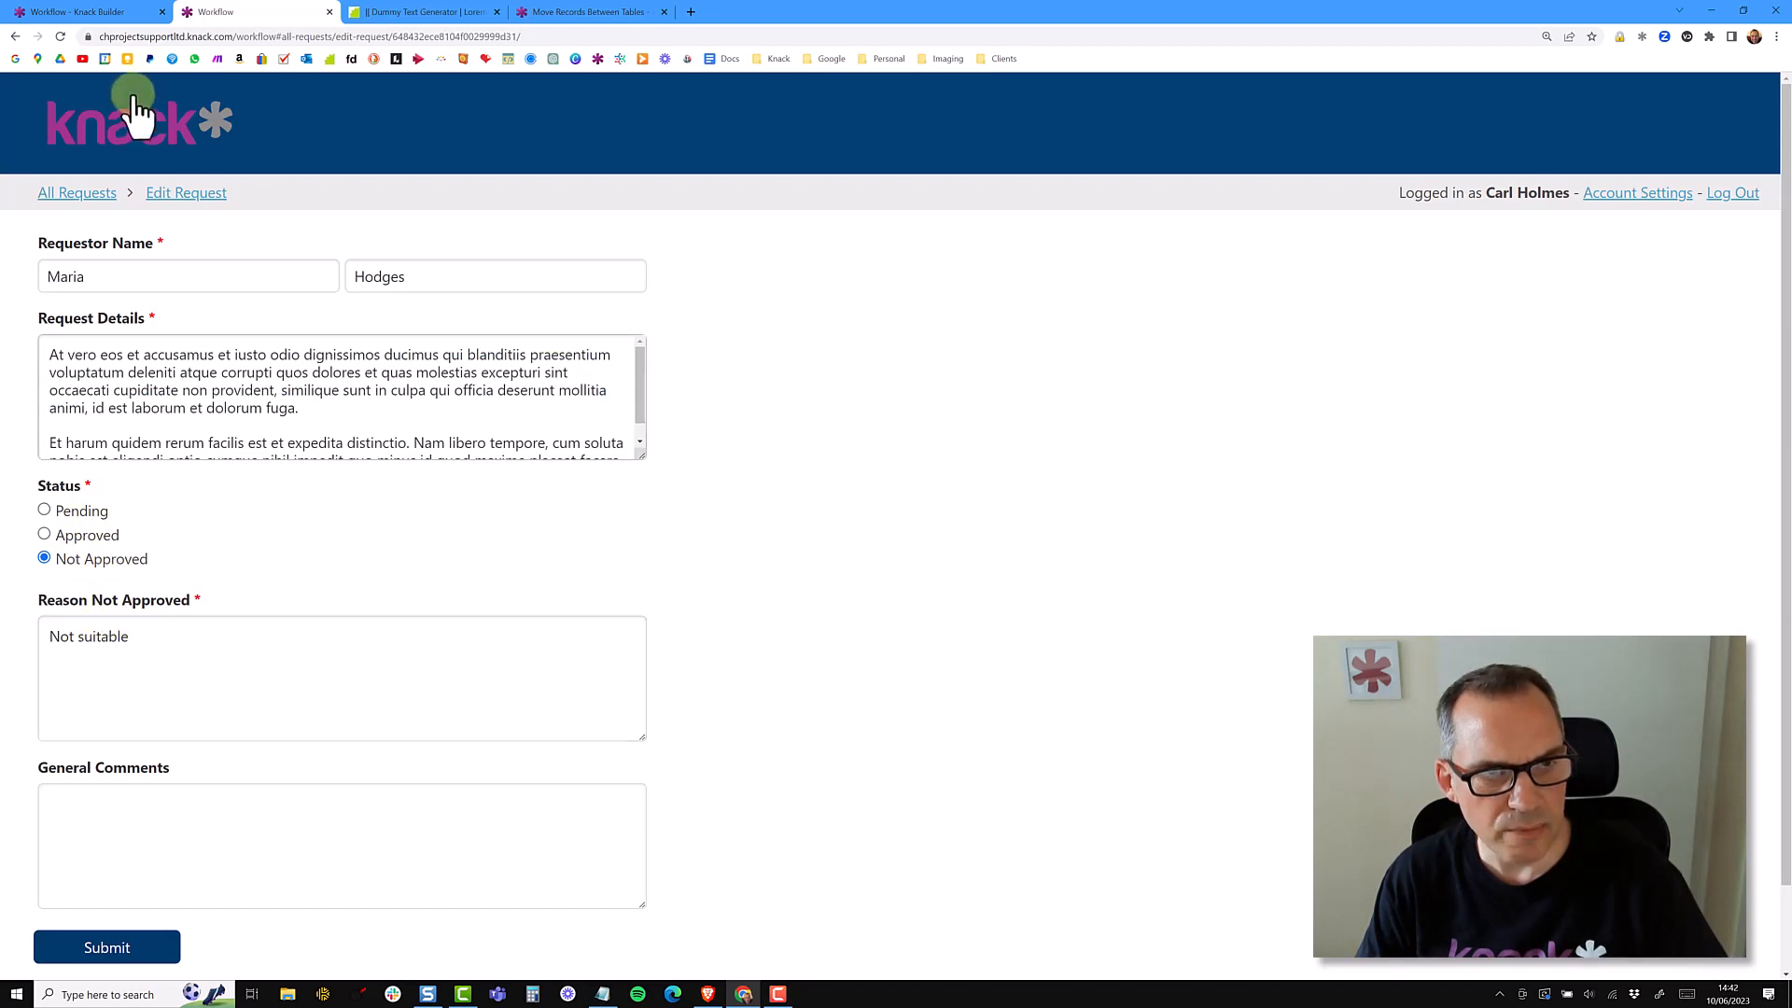
# Make the Requestor Name and Request Details inputs read-only on the builder's Edit Request form
pyautogui.click(110, 13)
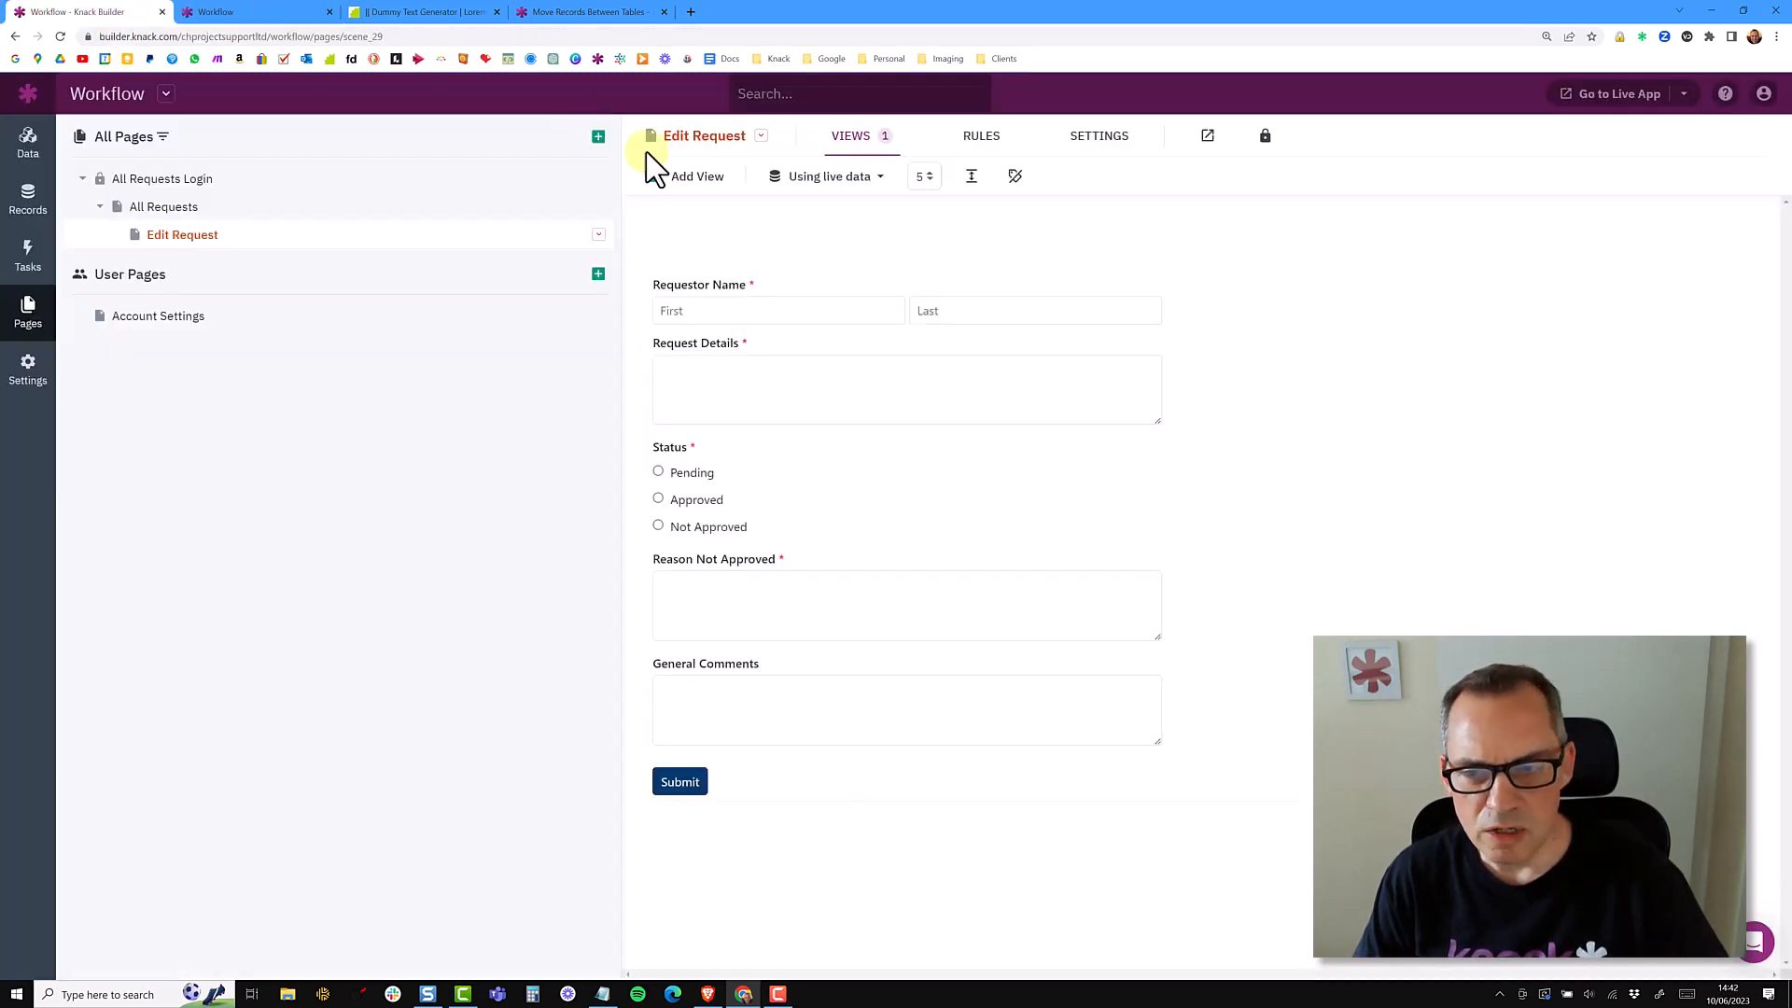
pyautogui.click(705, 313)
pyautogui.click(749, 329)
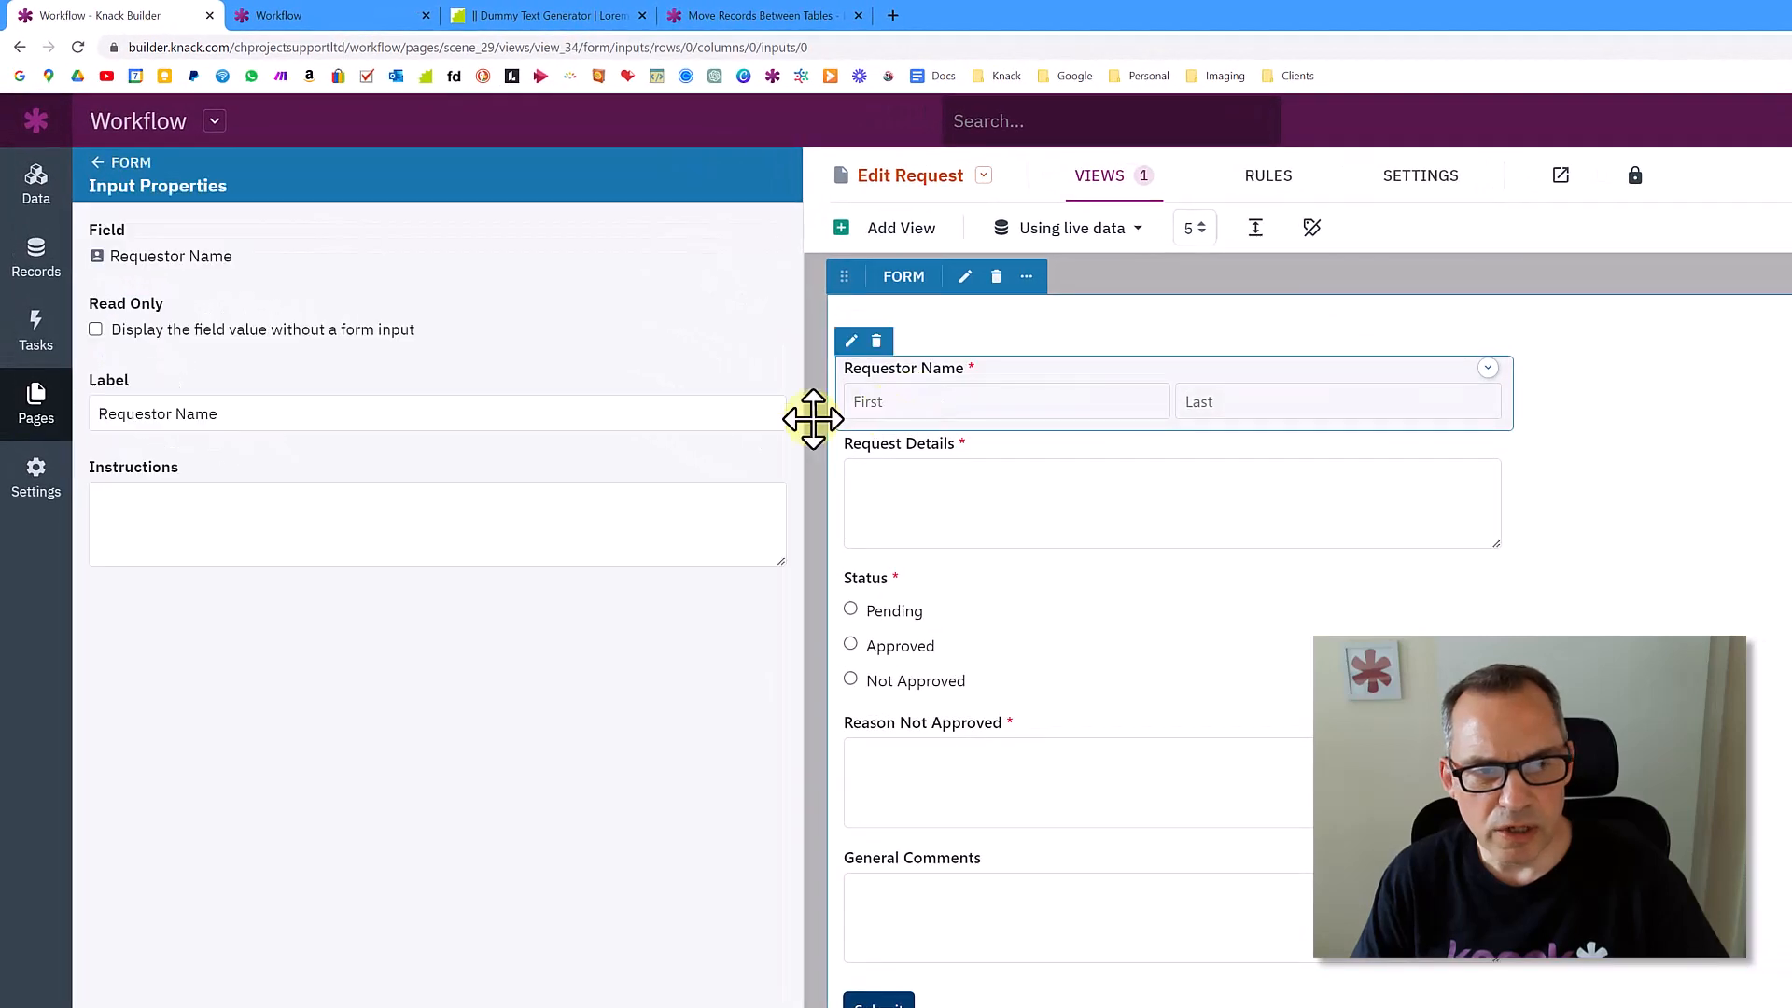
pyautogui.click(178, 333)
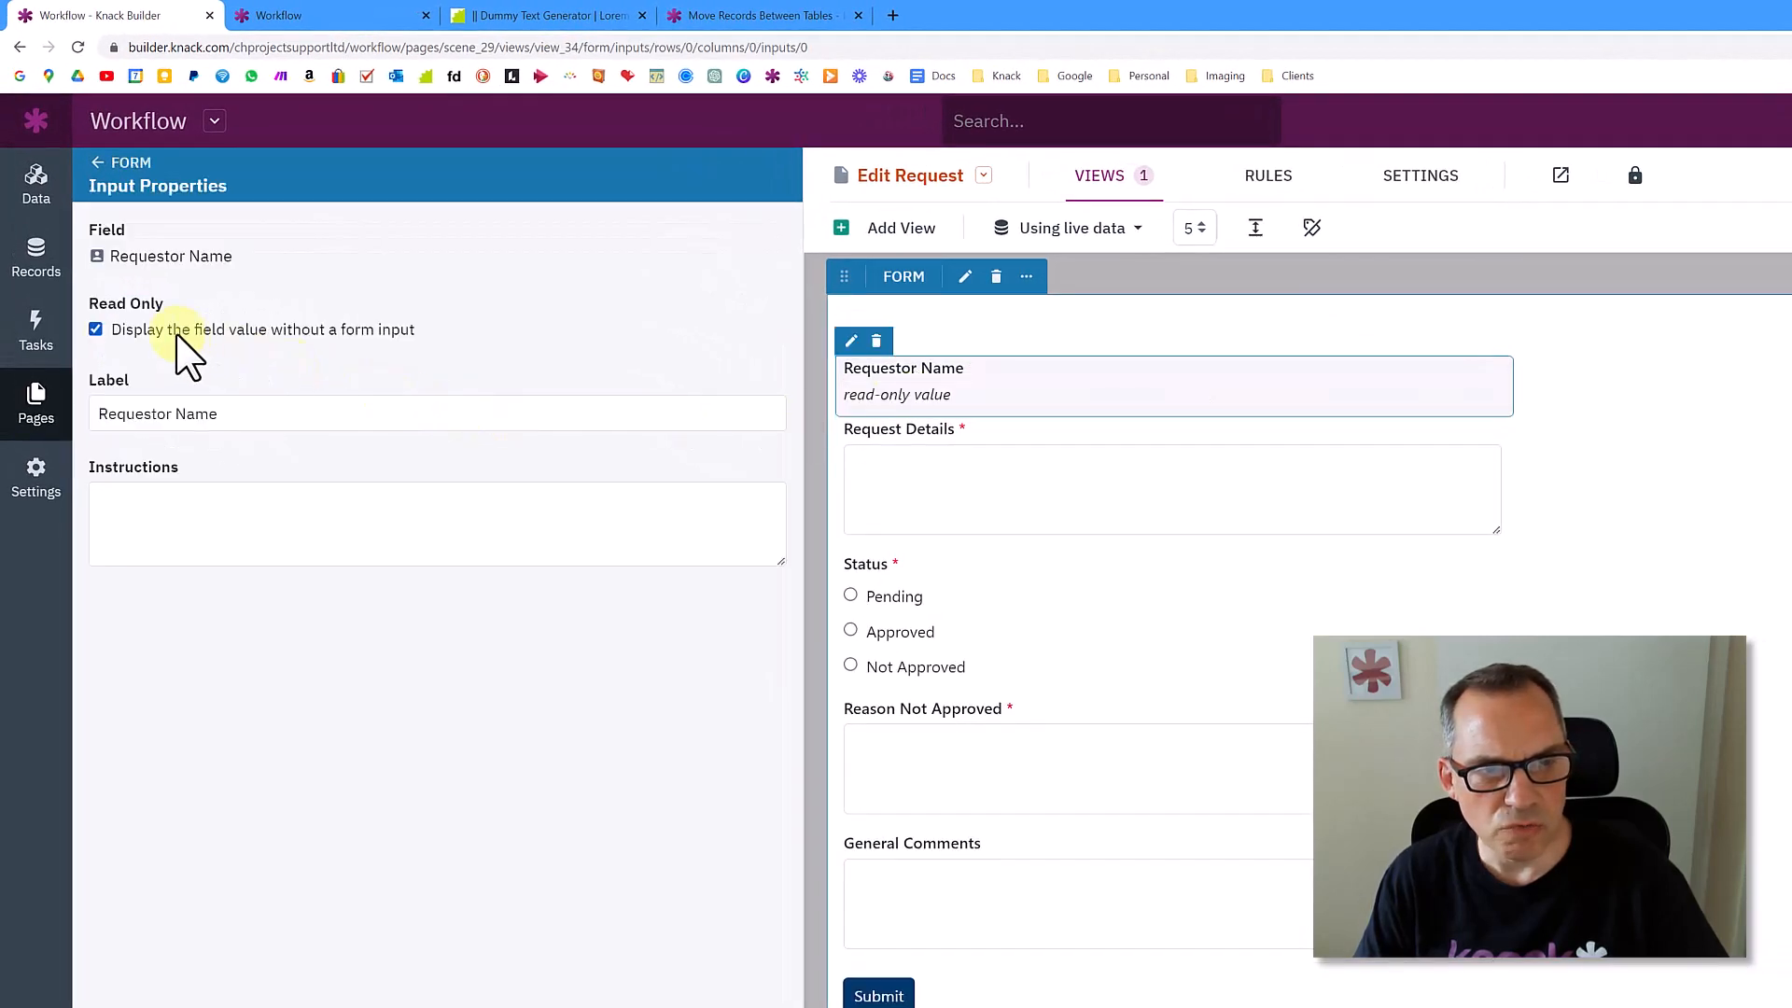
pyautogui.click(908, 480)
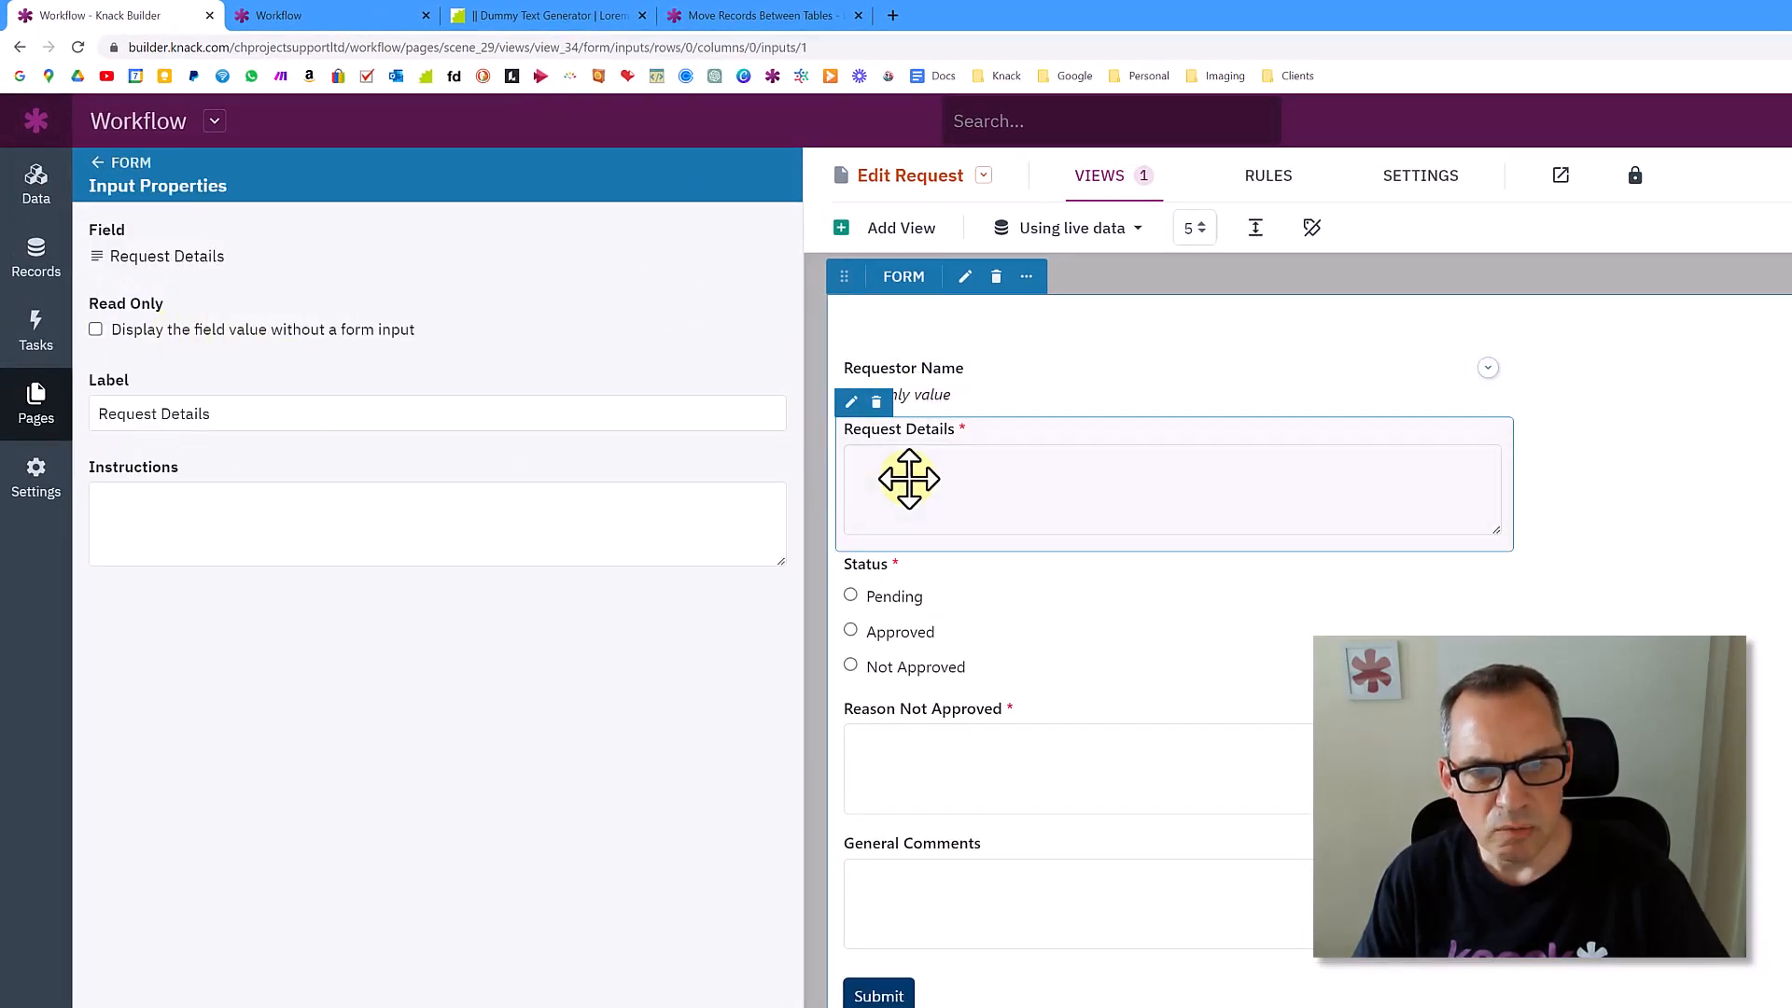
pyautogui.click(215, 334)
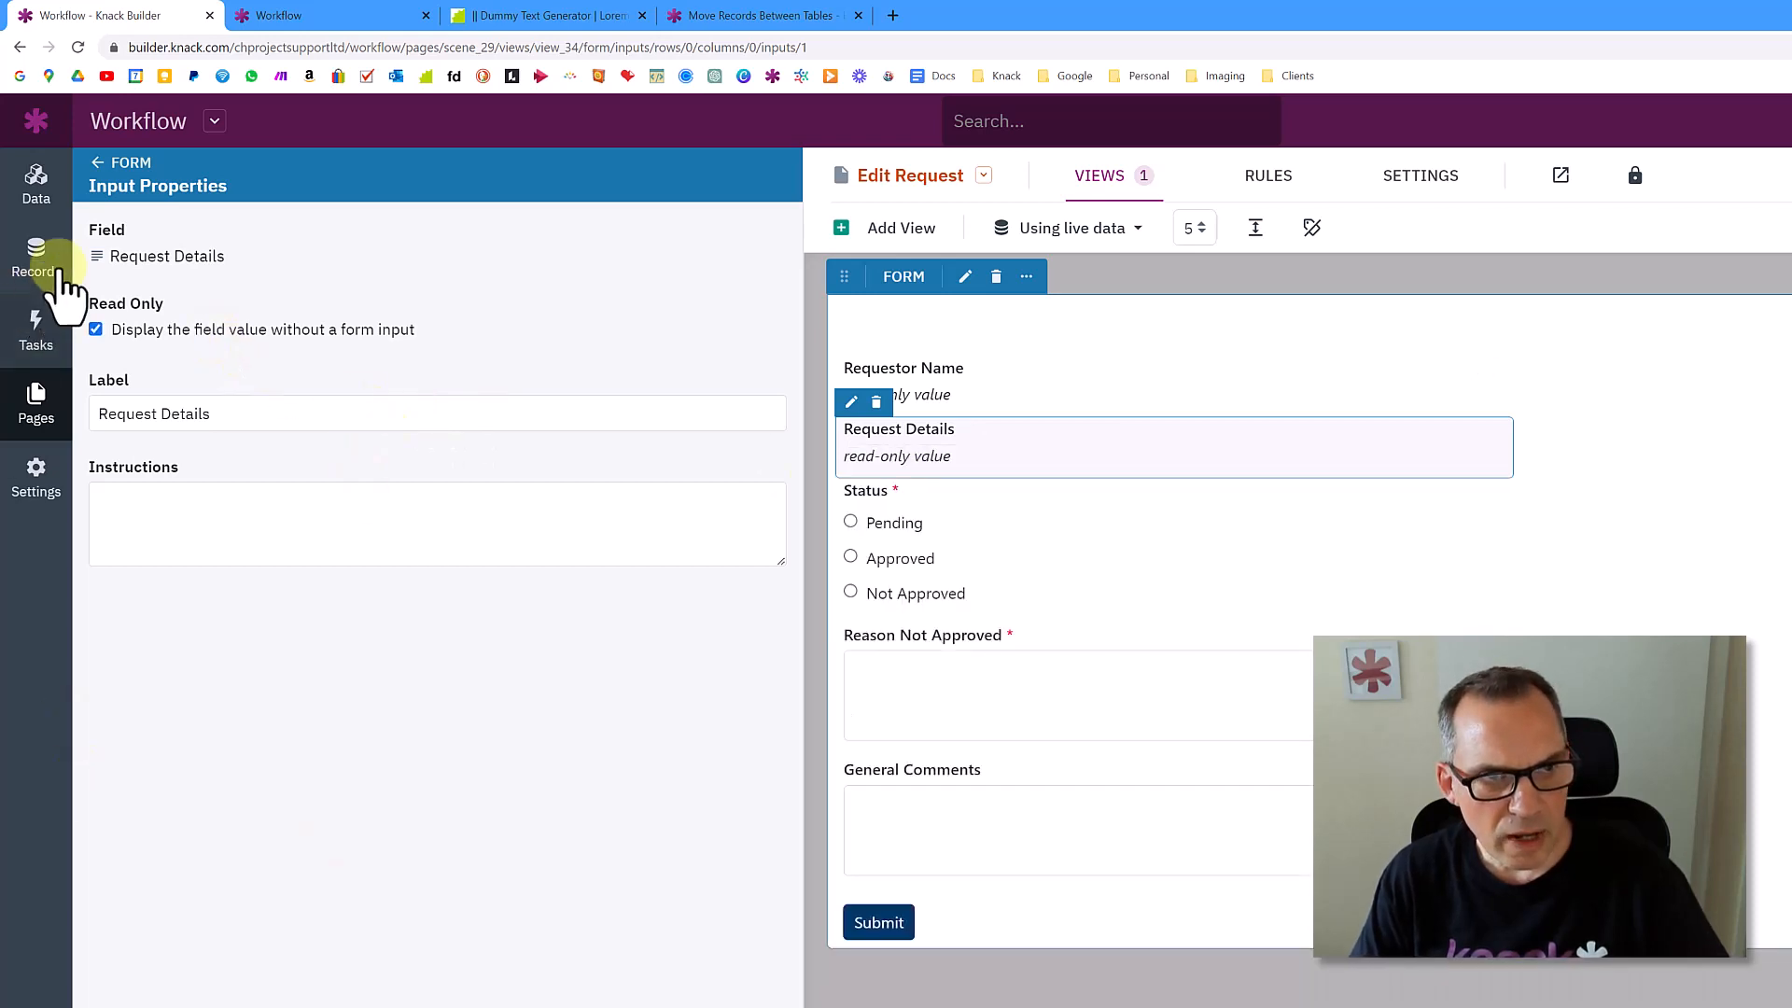
# Set the Edit Request form's default submit rule to redirect to the parent page
pyautogui.click(102, 166)
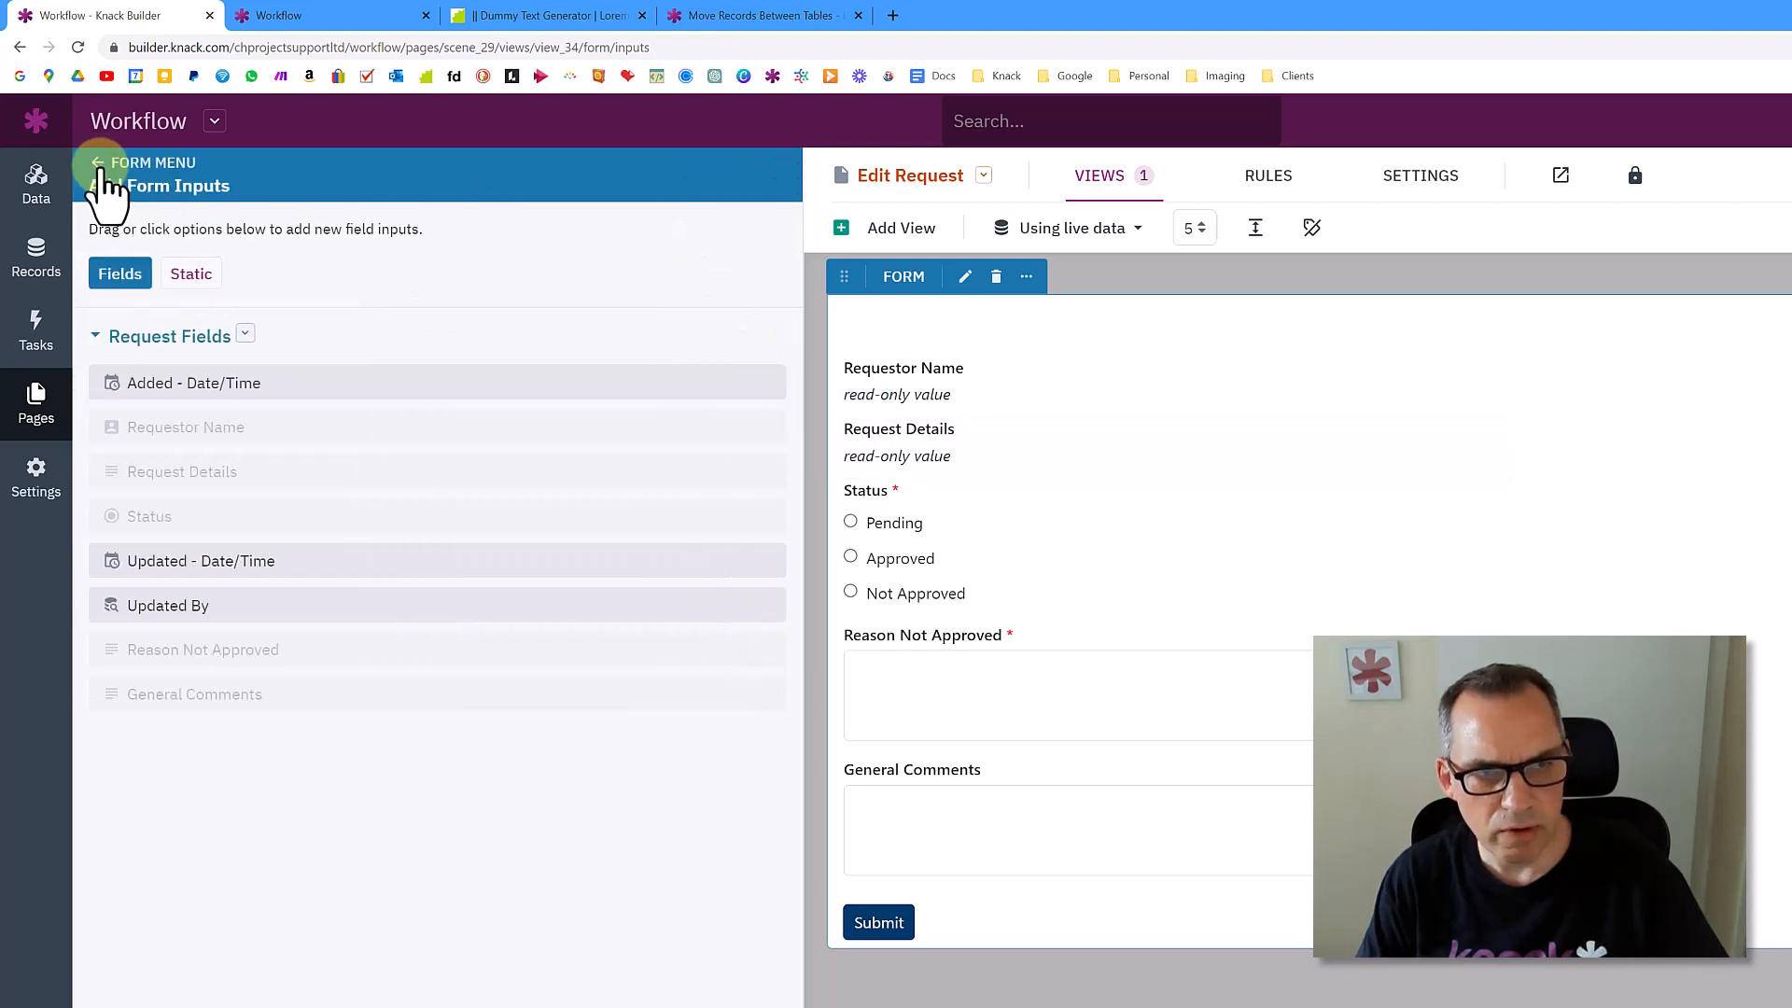
pyautogui.click(102, 168)
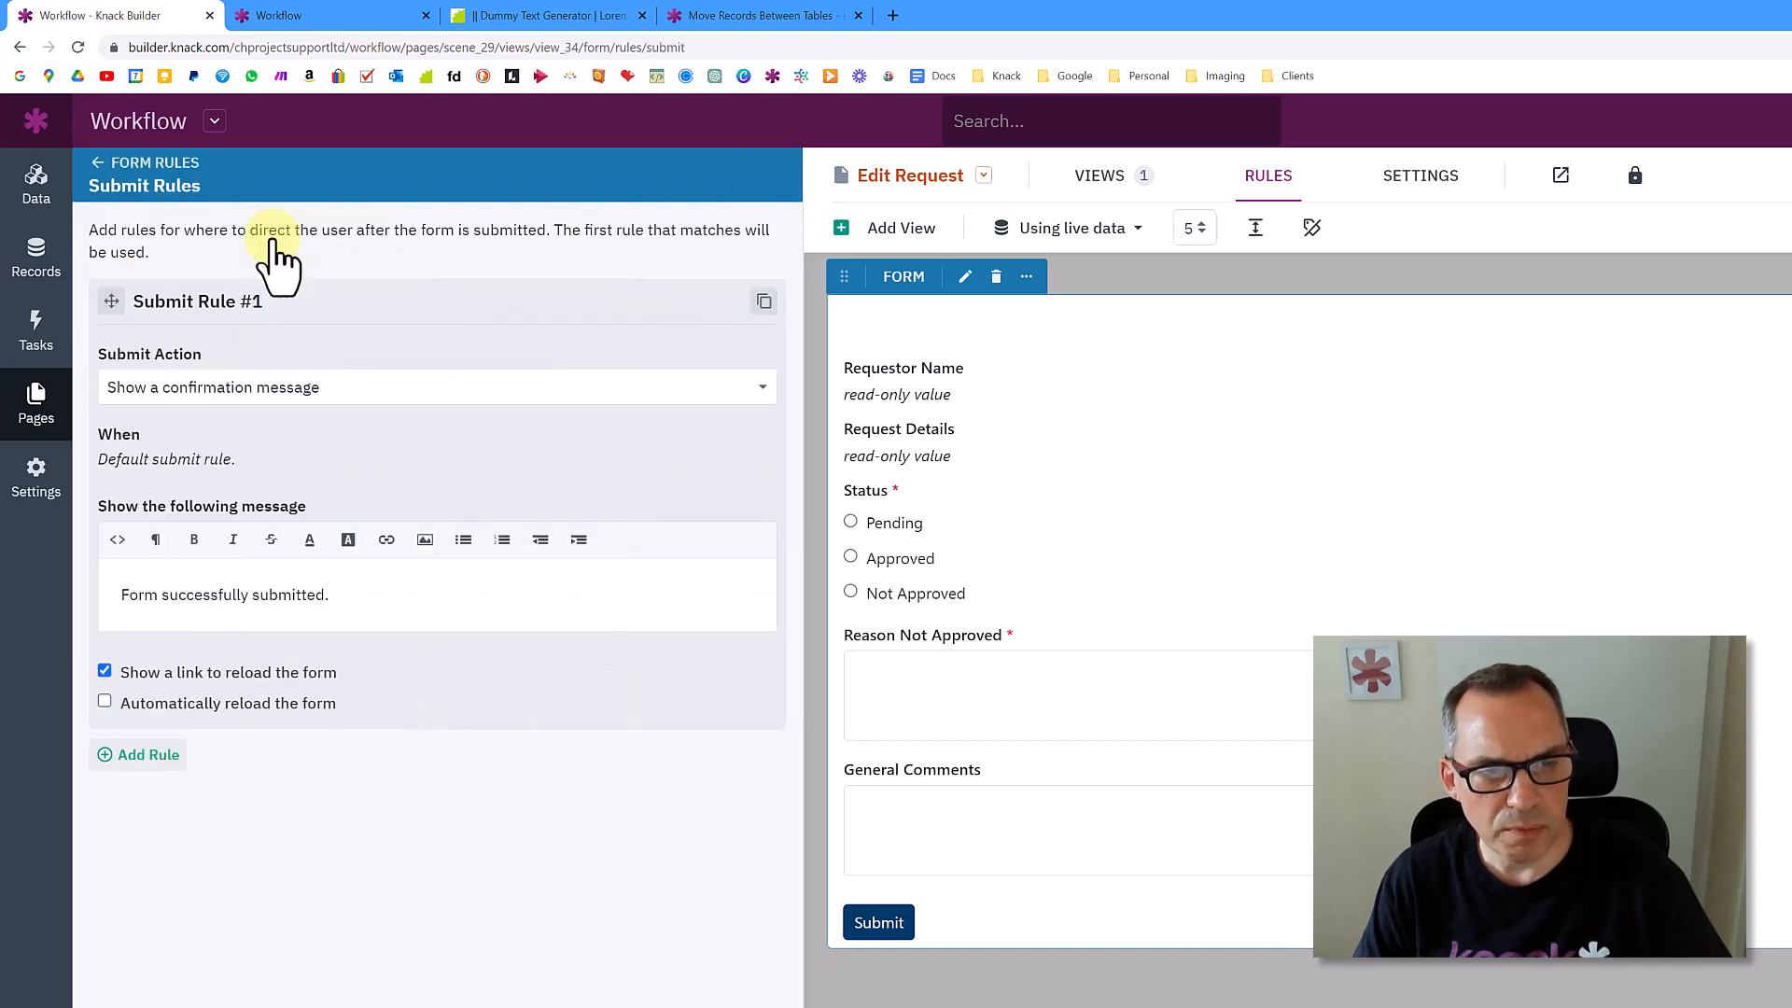
pyautogui.moveTo(340, 595); pyautogui.dragTo(112, 594)
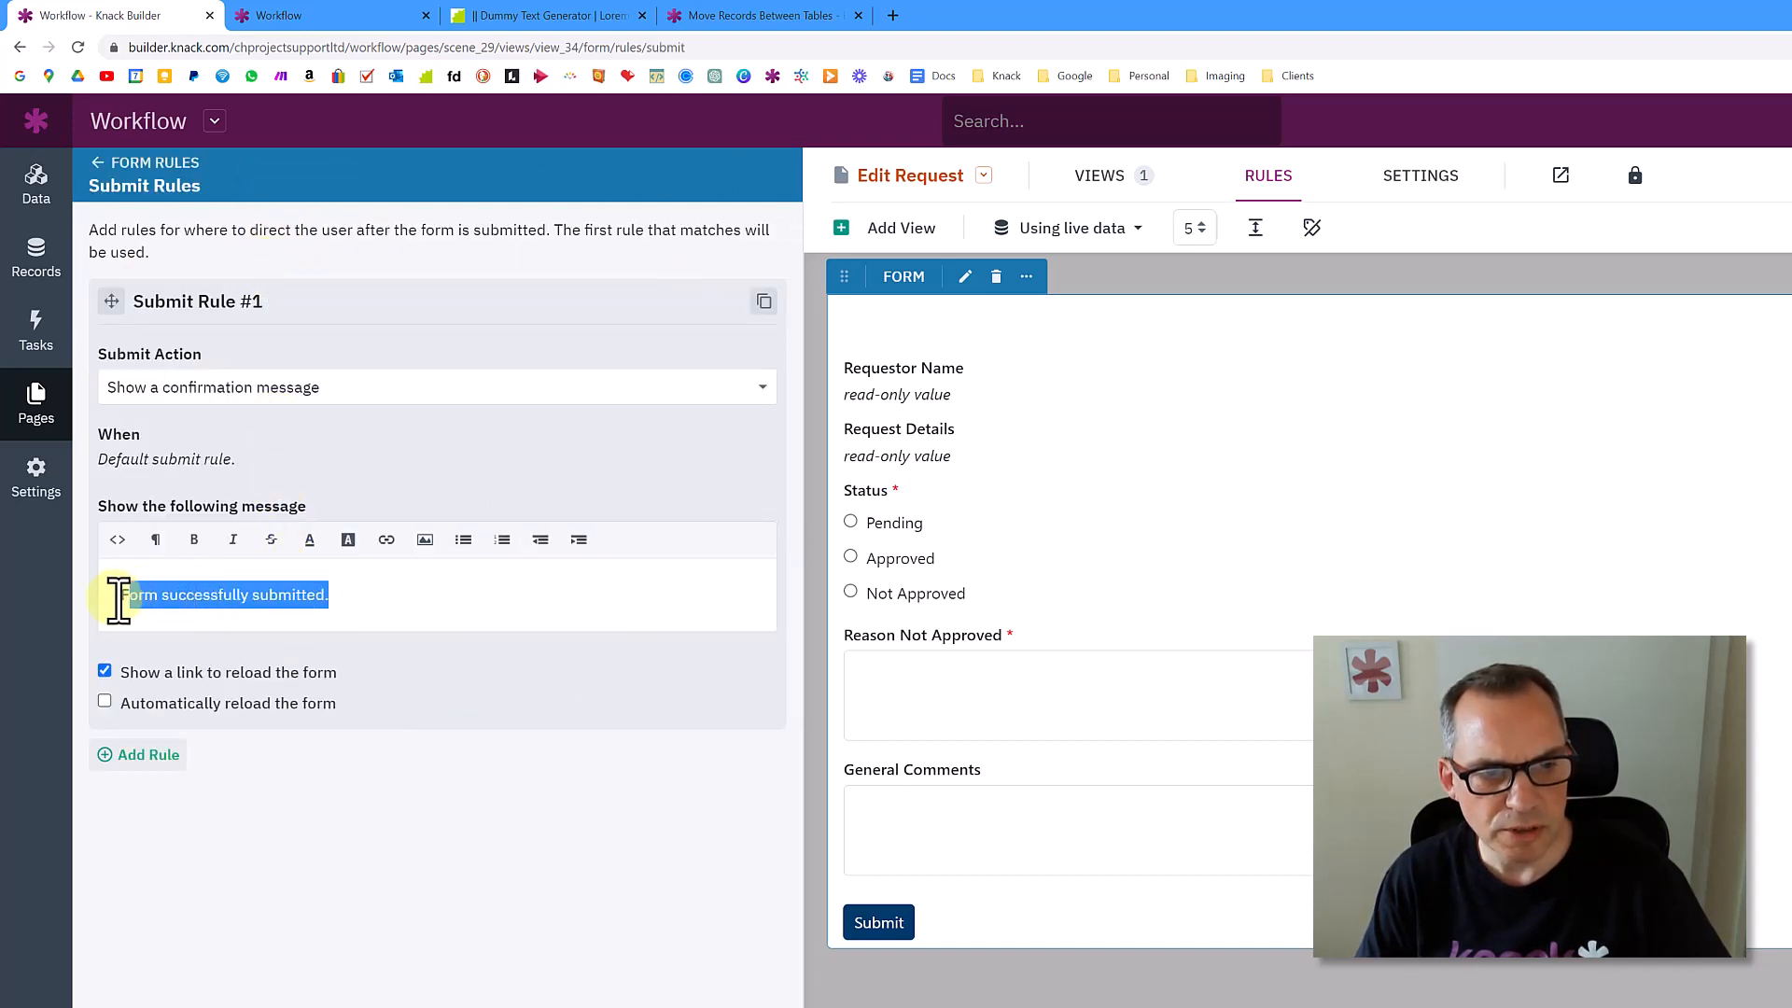
pyautogui.click(318, 392)
pyautogui.click(281, 435)
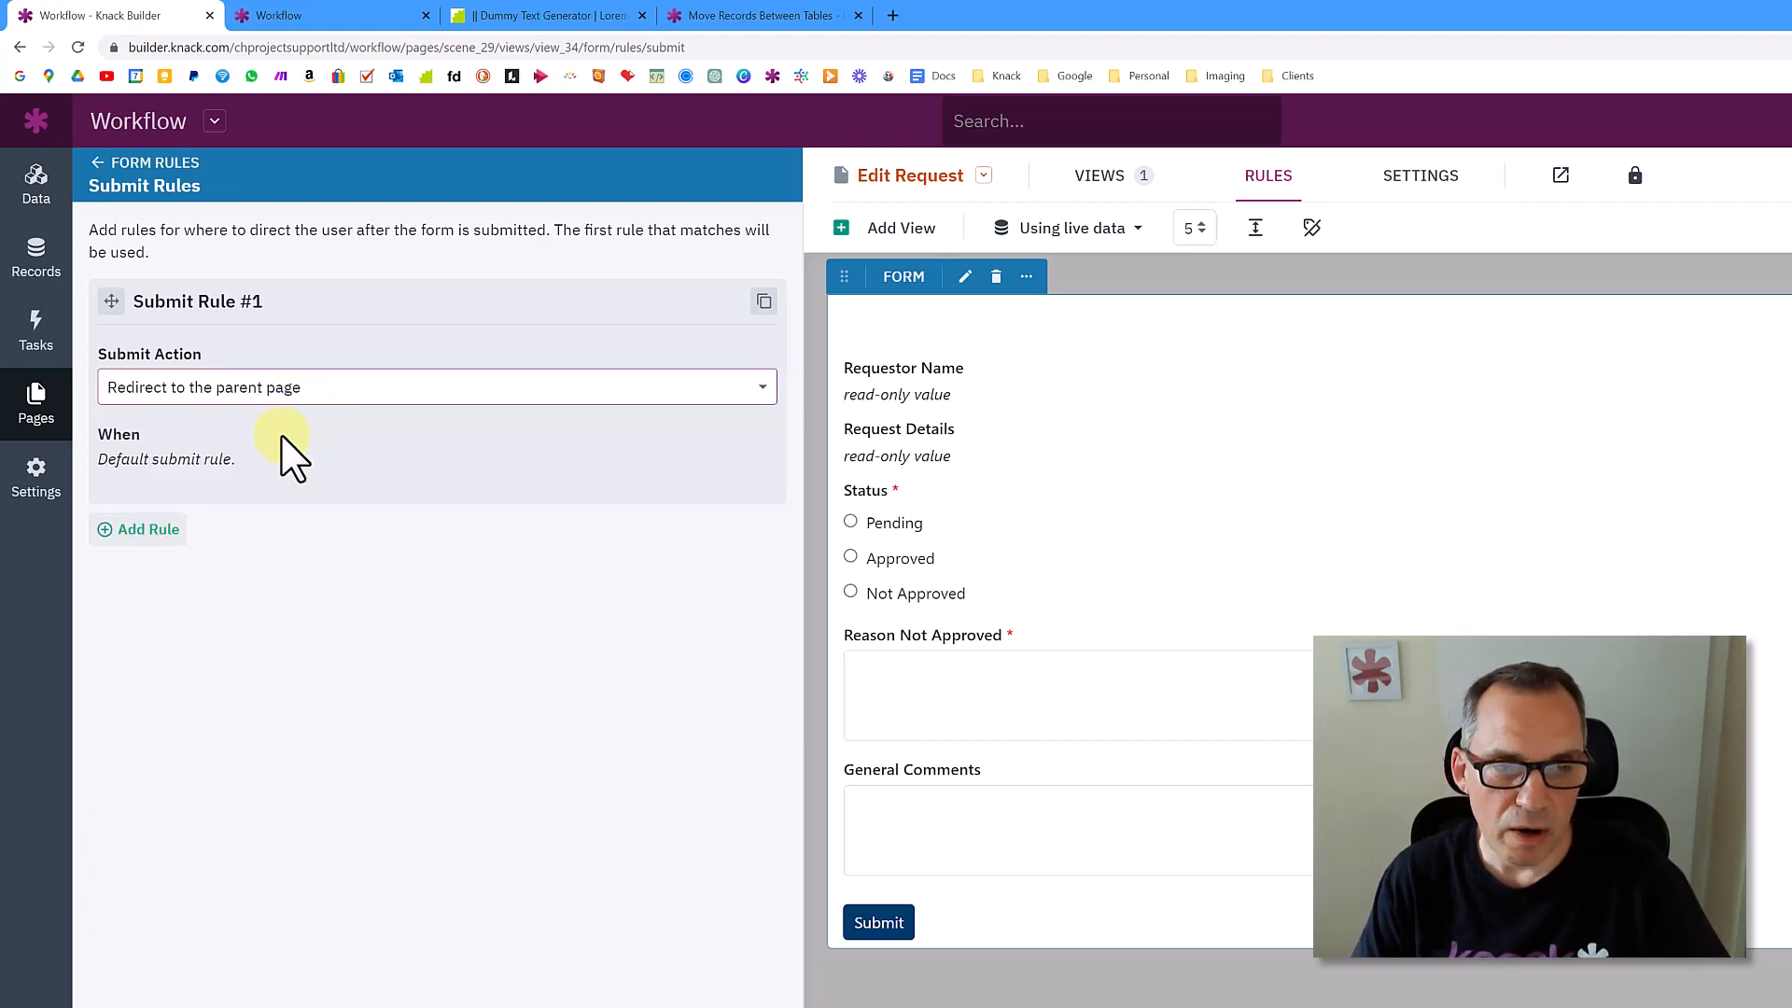
# Add a display rule to the Edit Request form with the condition that Status is Not Approved
pyautogui.click(101, 166)
pyautogui.click(100, 165)
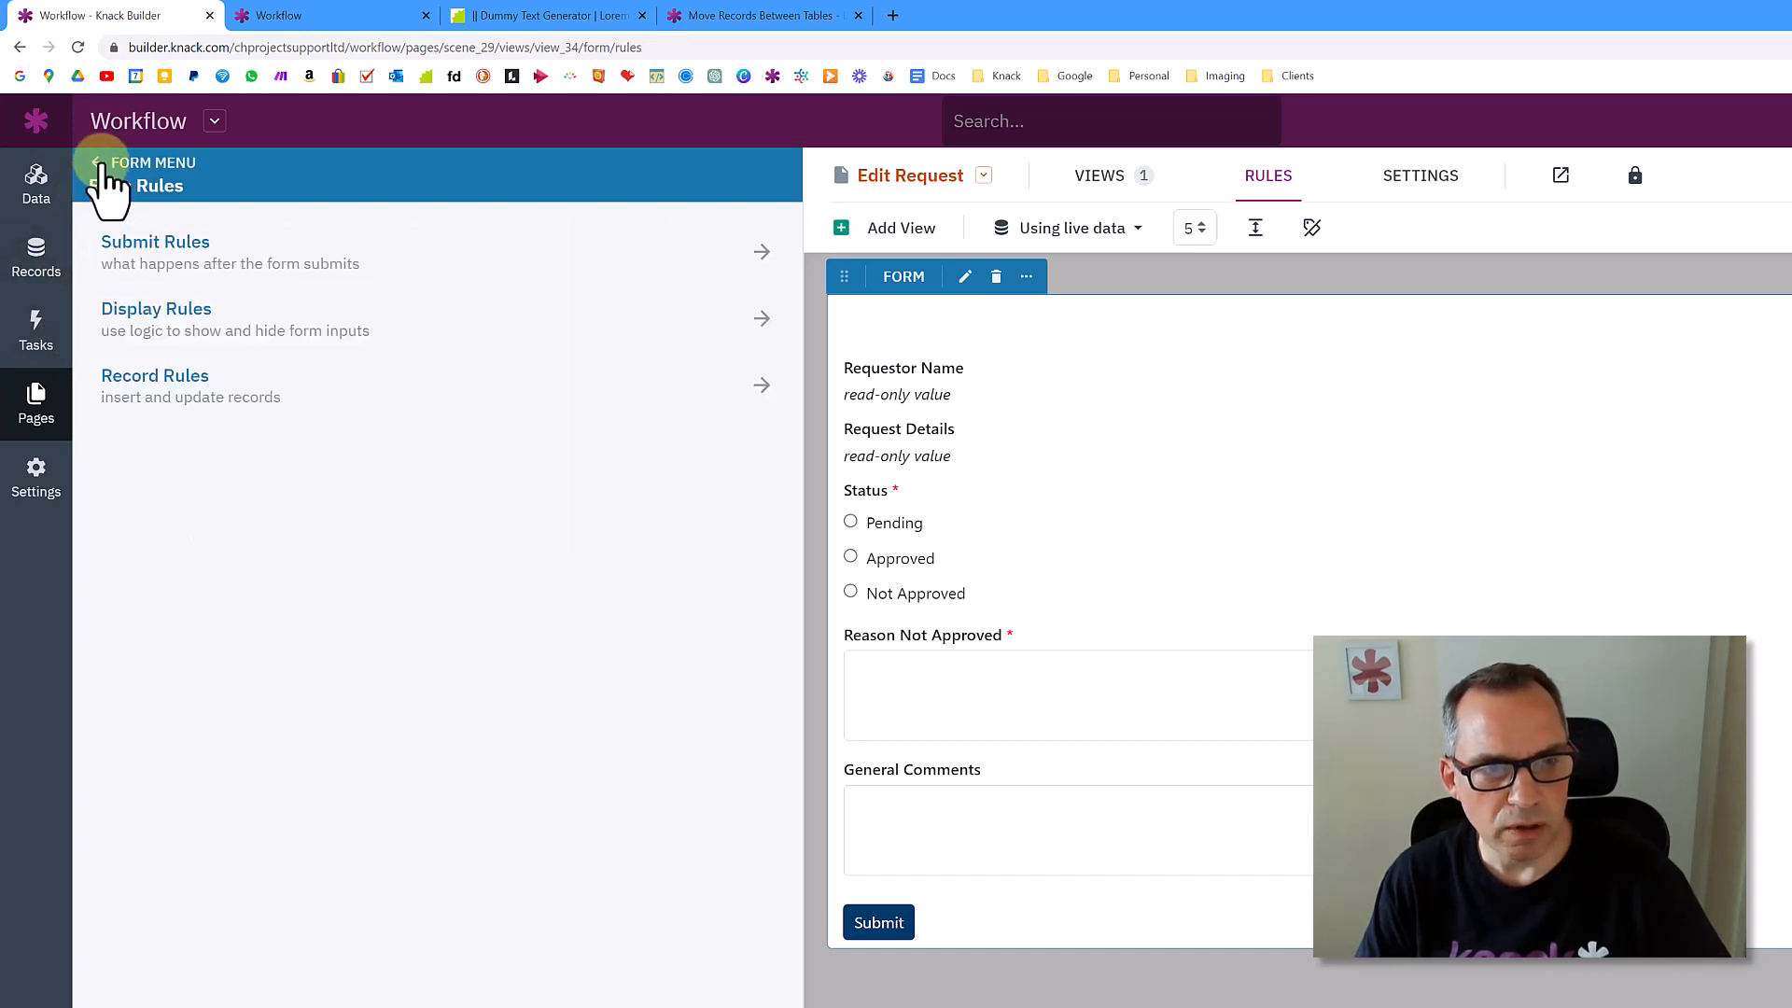
pyautogui.click(236, 328)
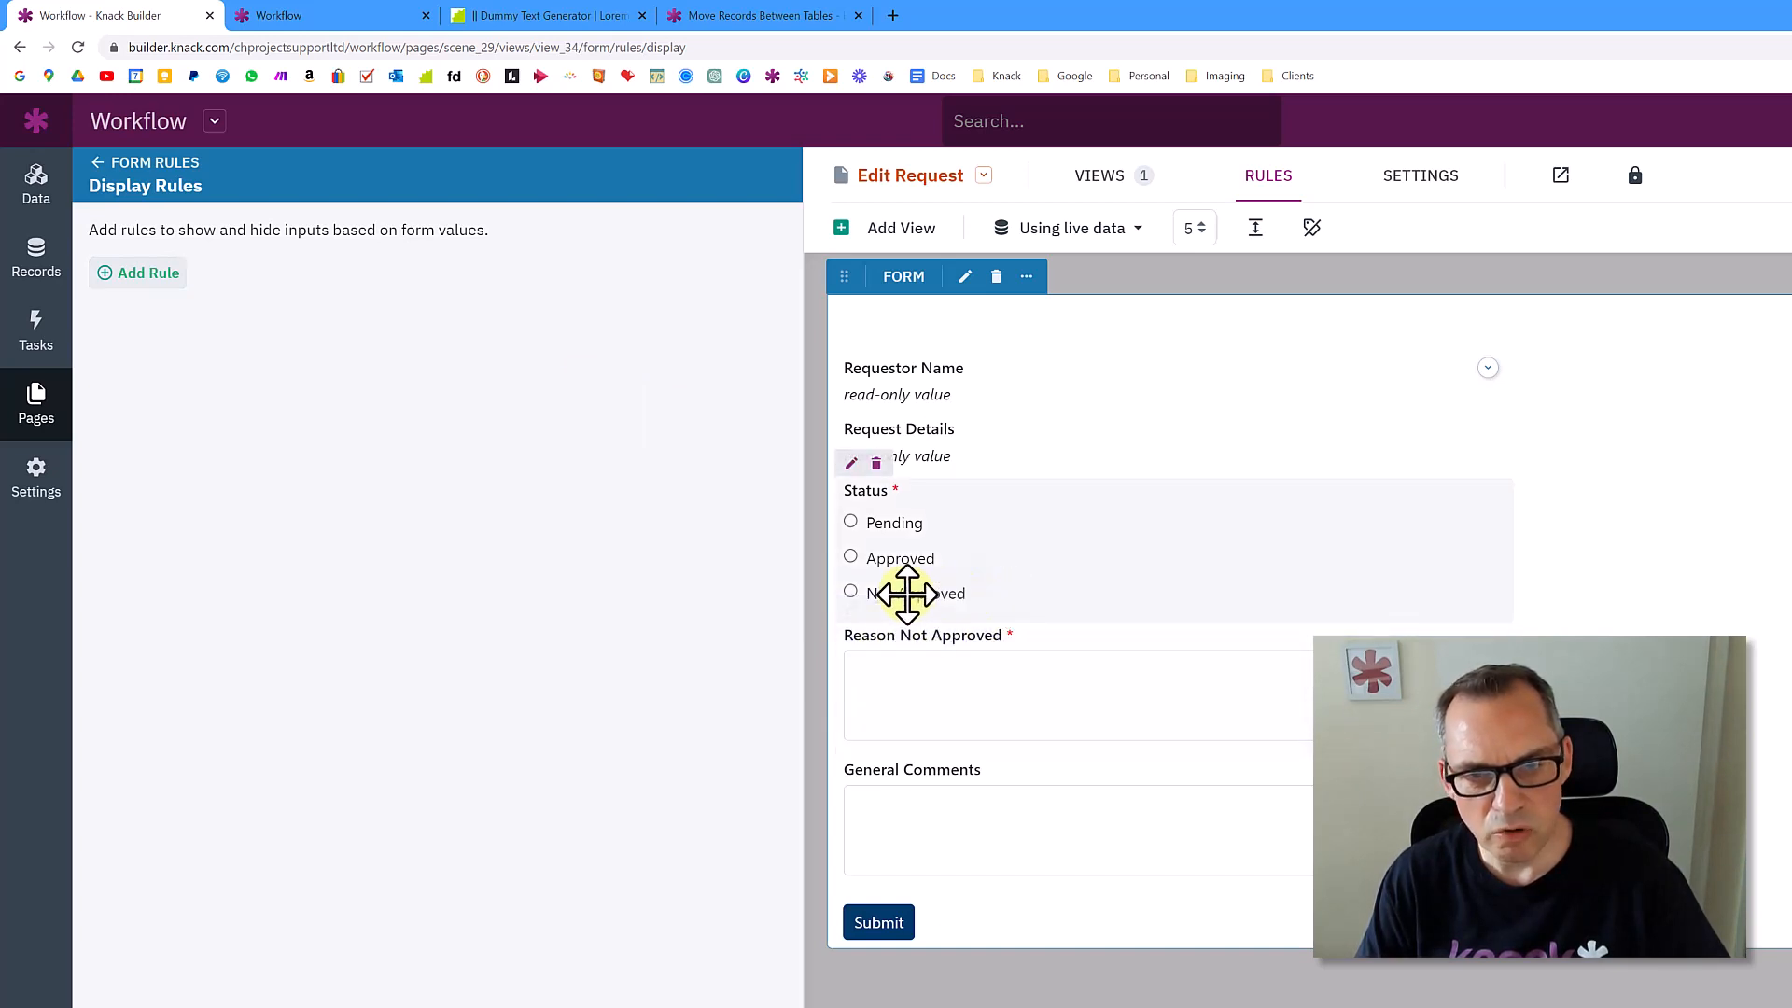
pyautogui.click(148, 273)
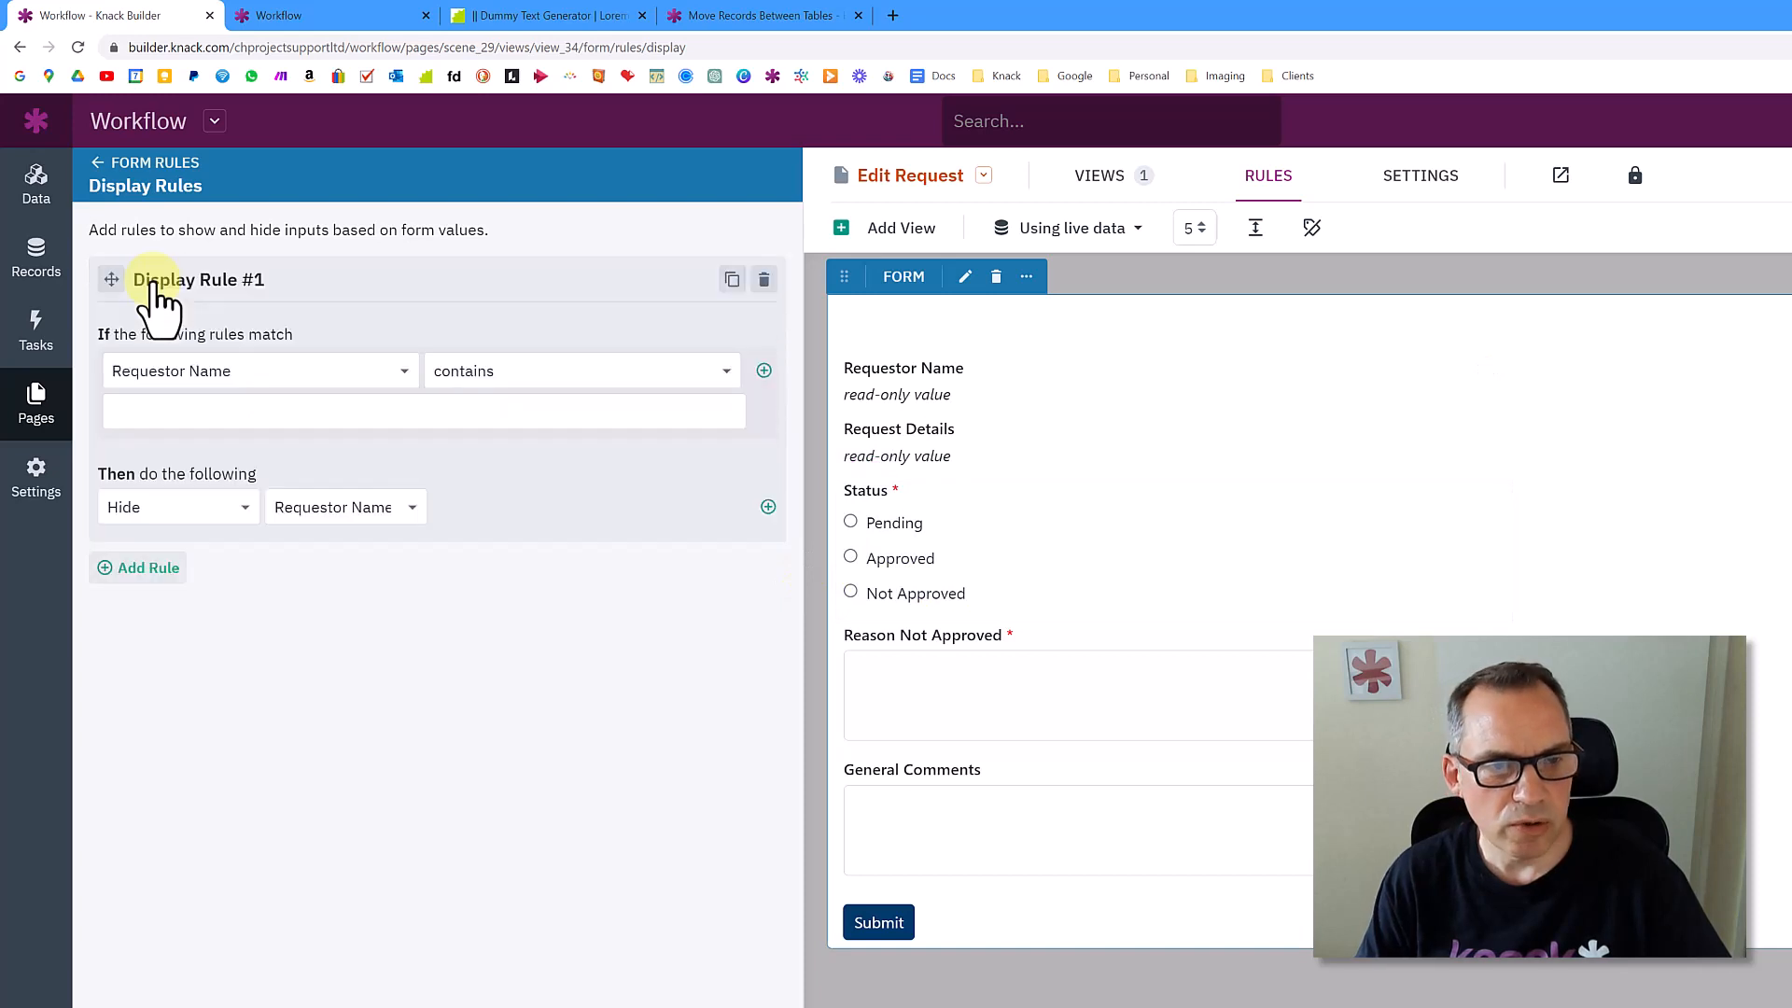
pyautogui.click(218, 381)
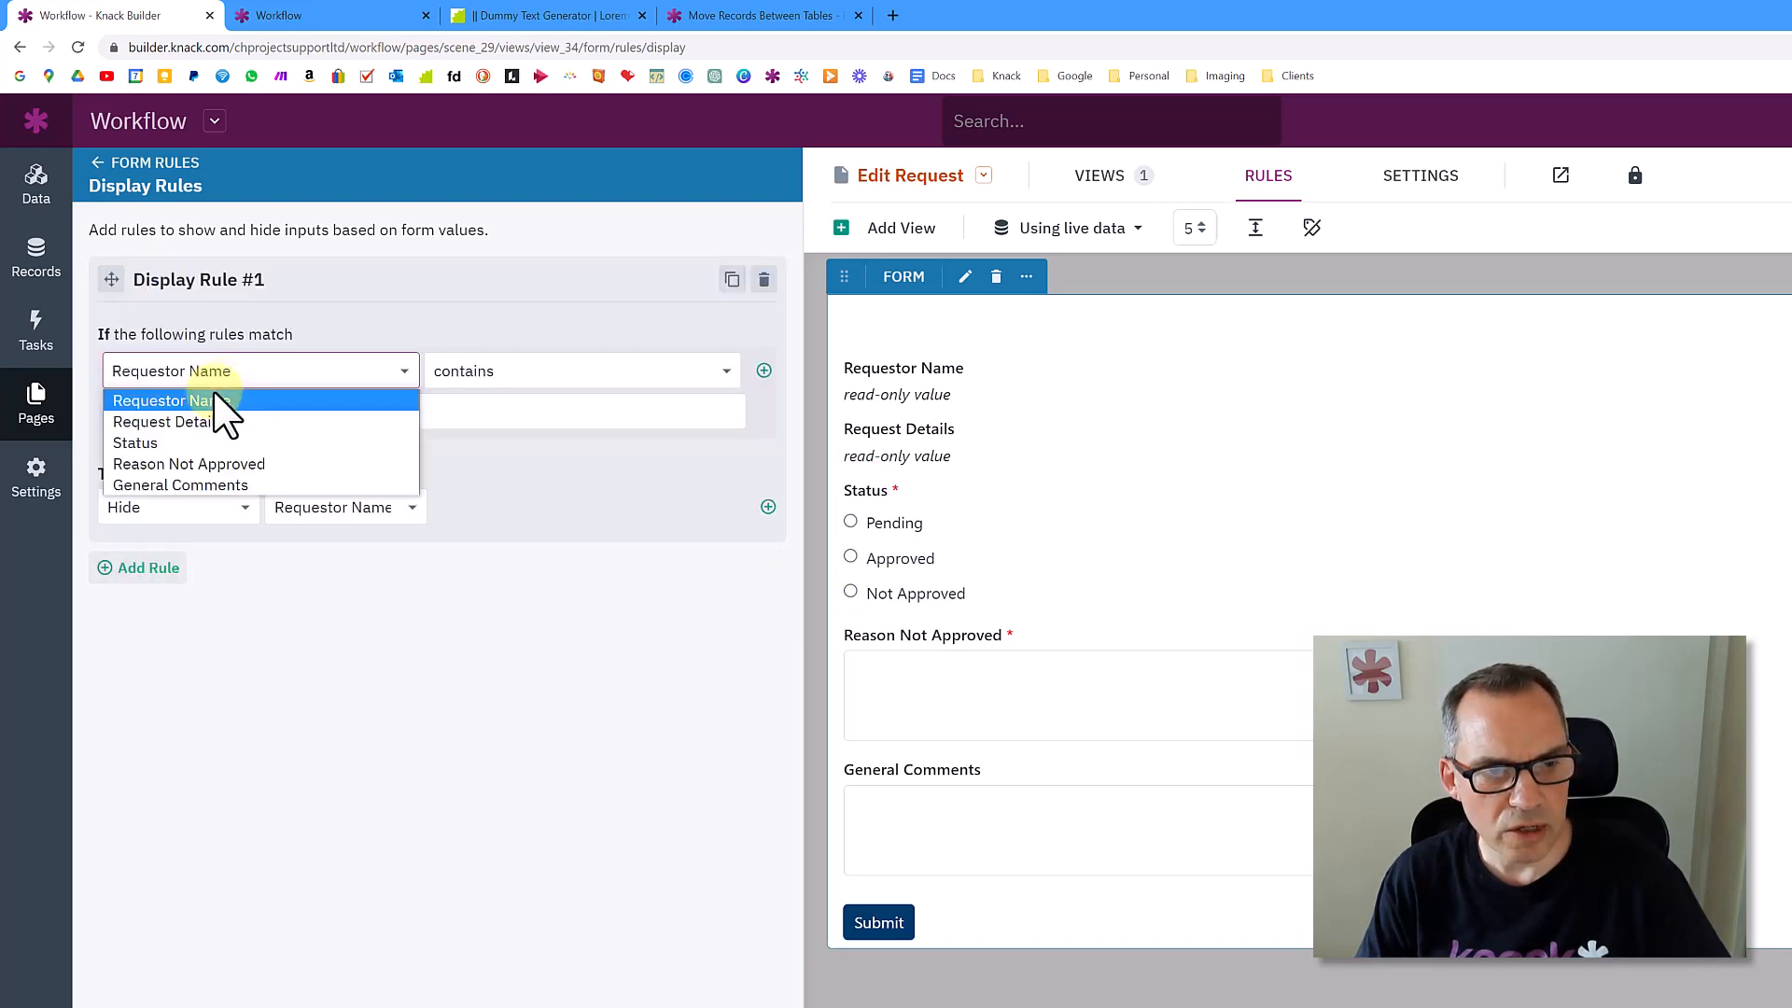
pyautogui.click(353, 397)
pyautogui.click(472, 378)
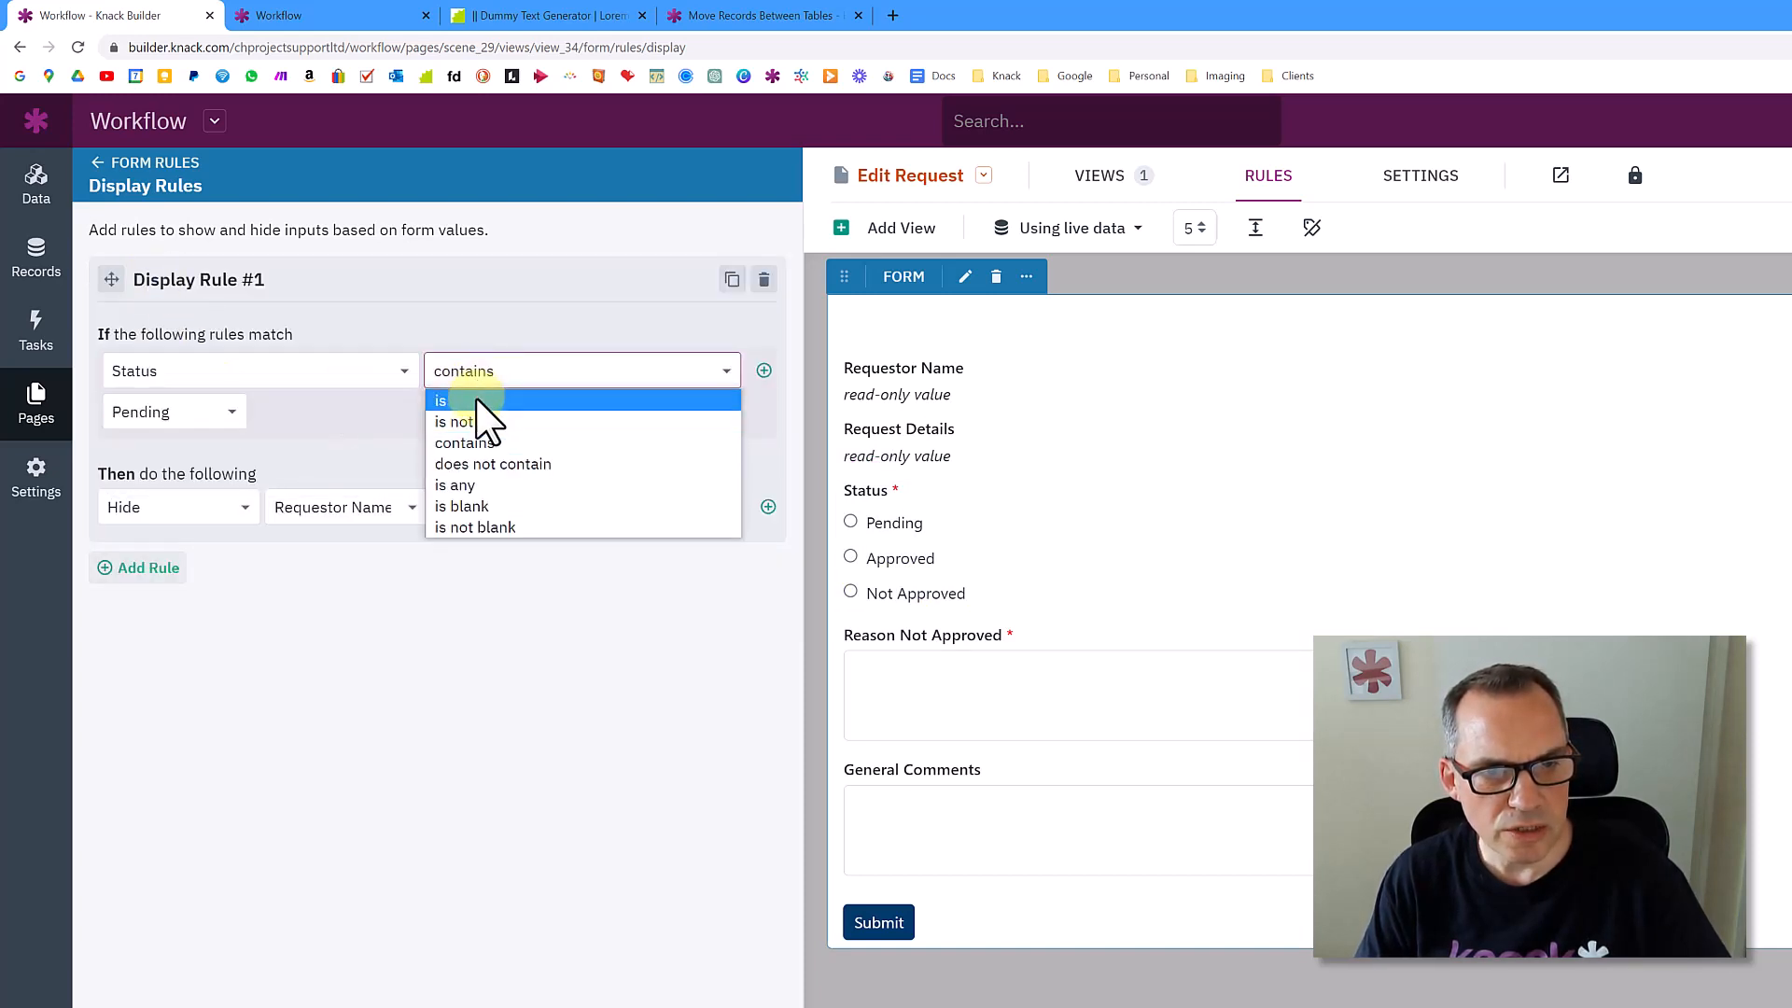
pyautogui.click(457, 397)
pyautogui.click(208, 424)
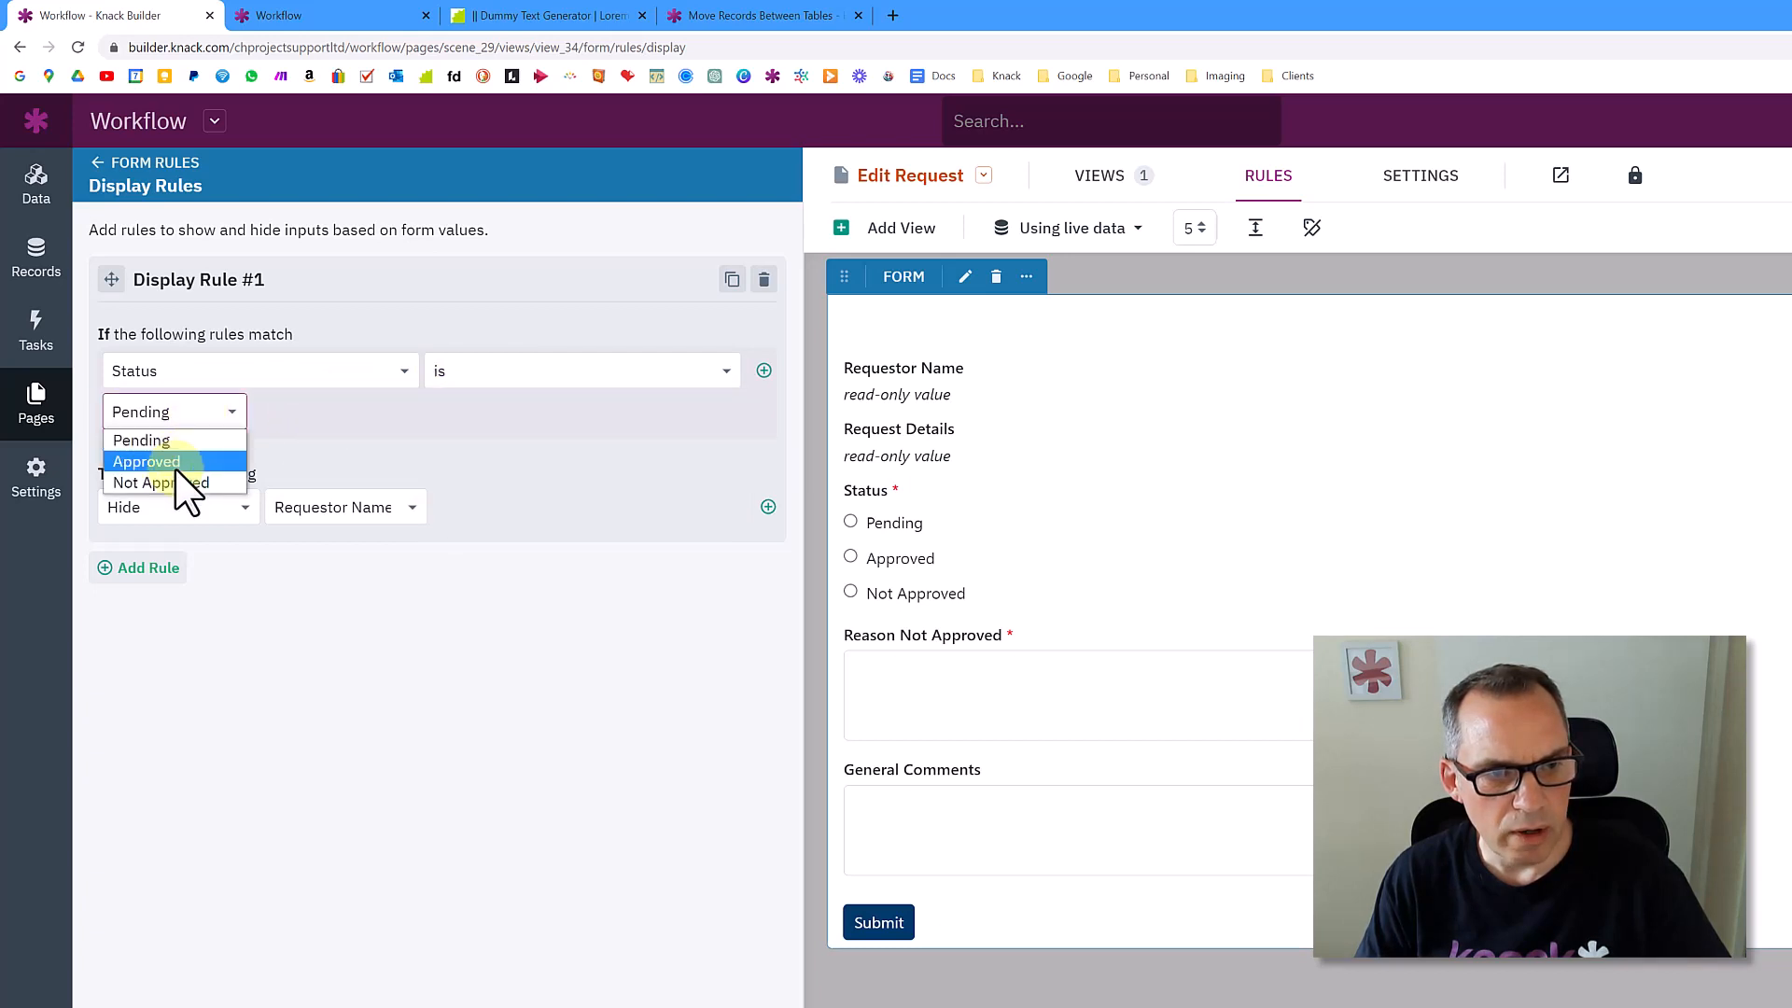
pyautogui.click(187, 484)
# Set the display rule's action to Show/Hide the Reason Not Approved input
pyautogui.click(183, 506)
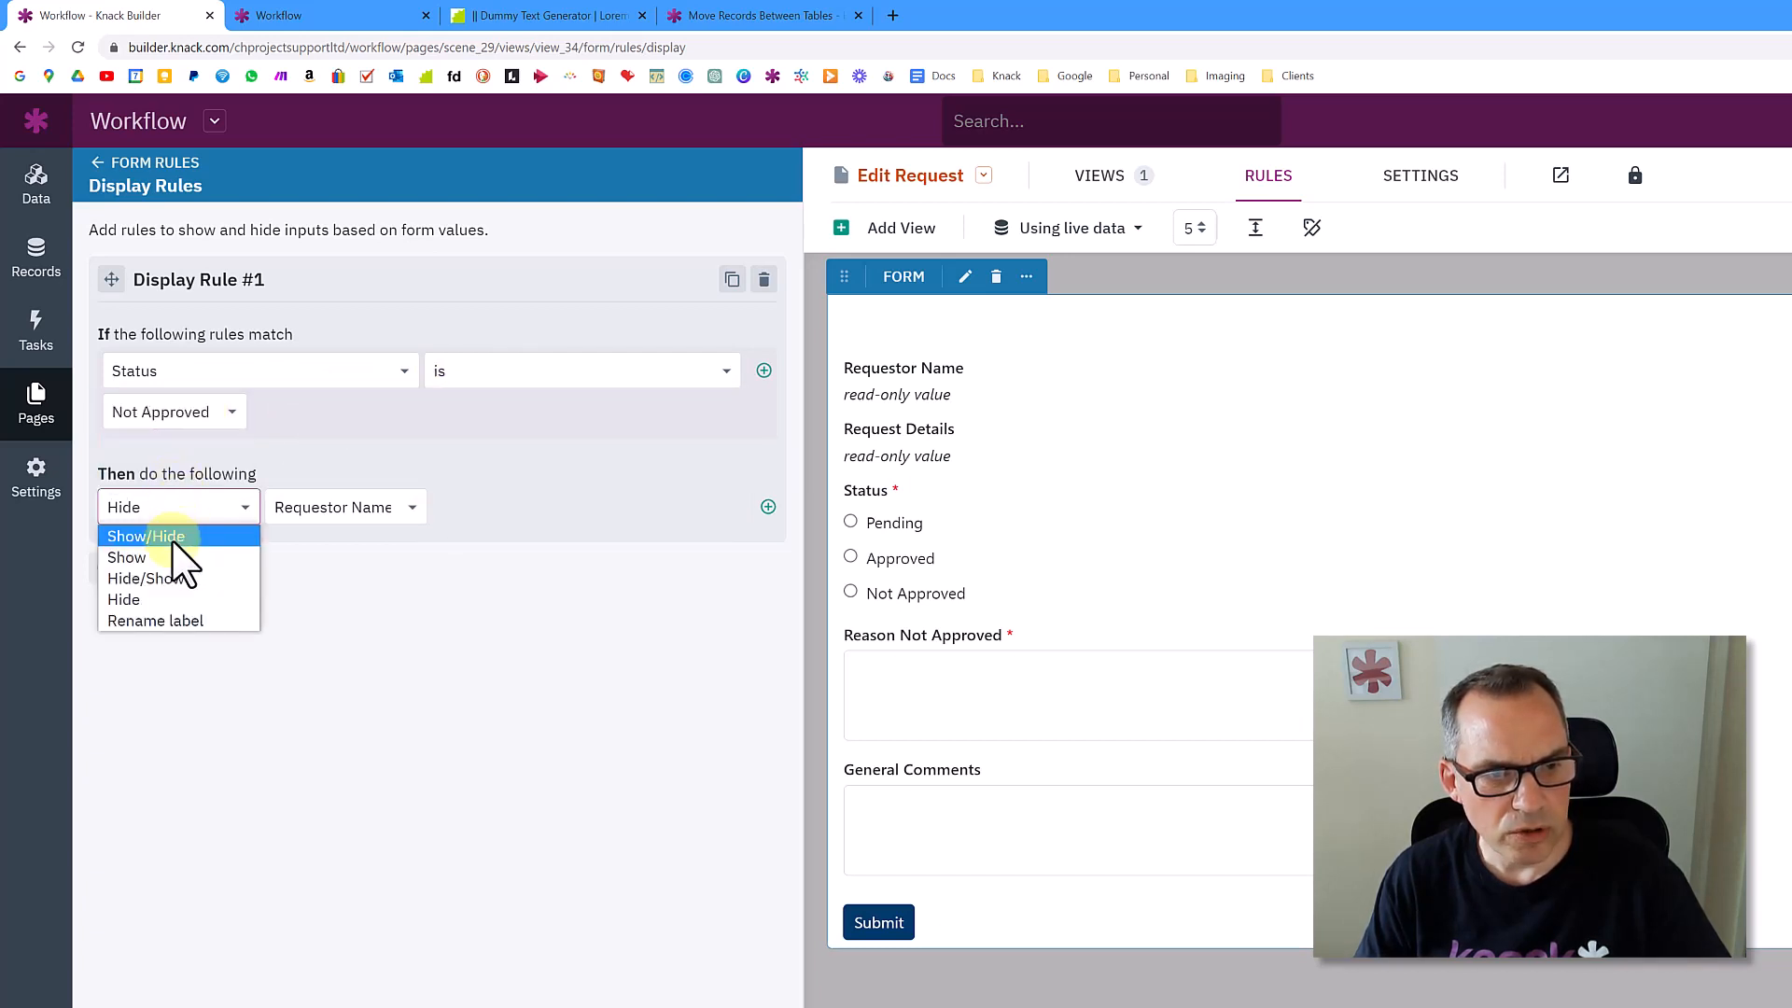
pyautogui.click(172, 539)
pyautogui.click(351, 513)
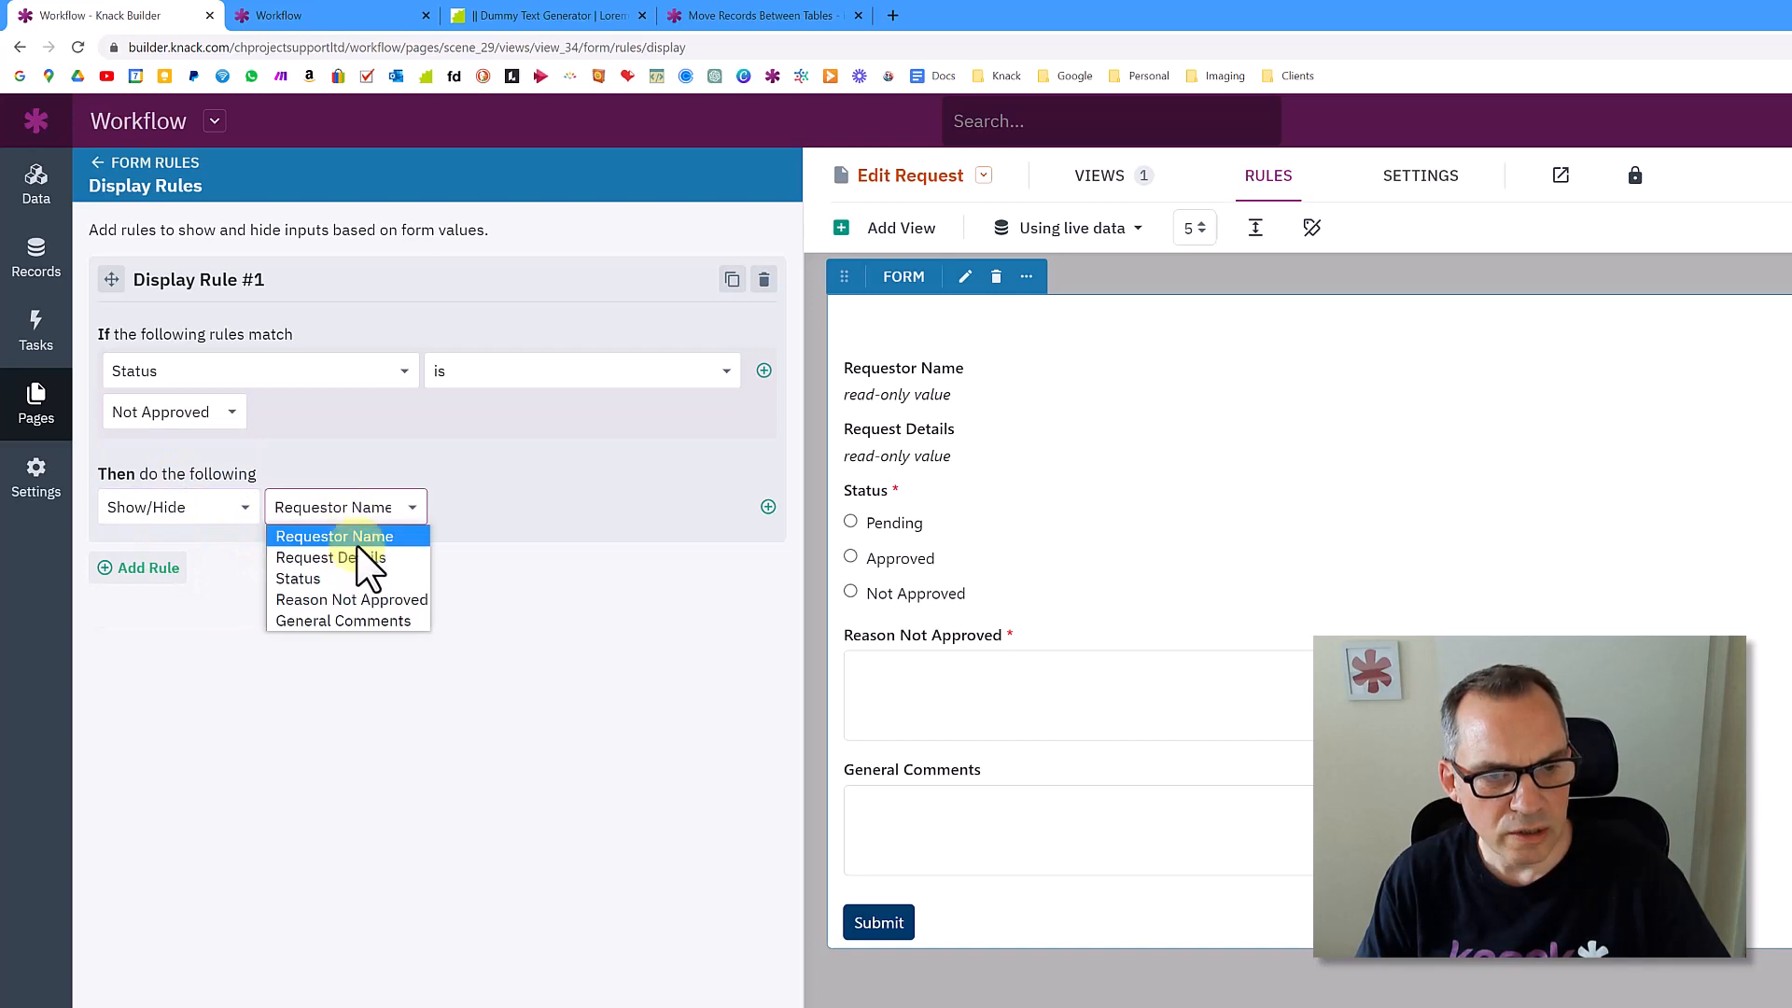
pyautogui.click(364, 600)
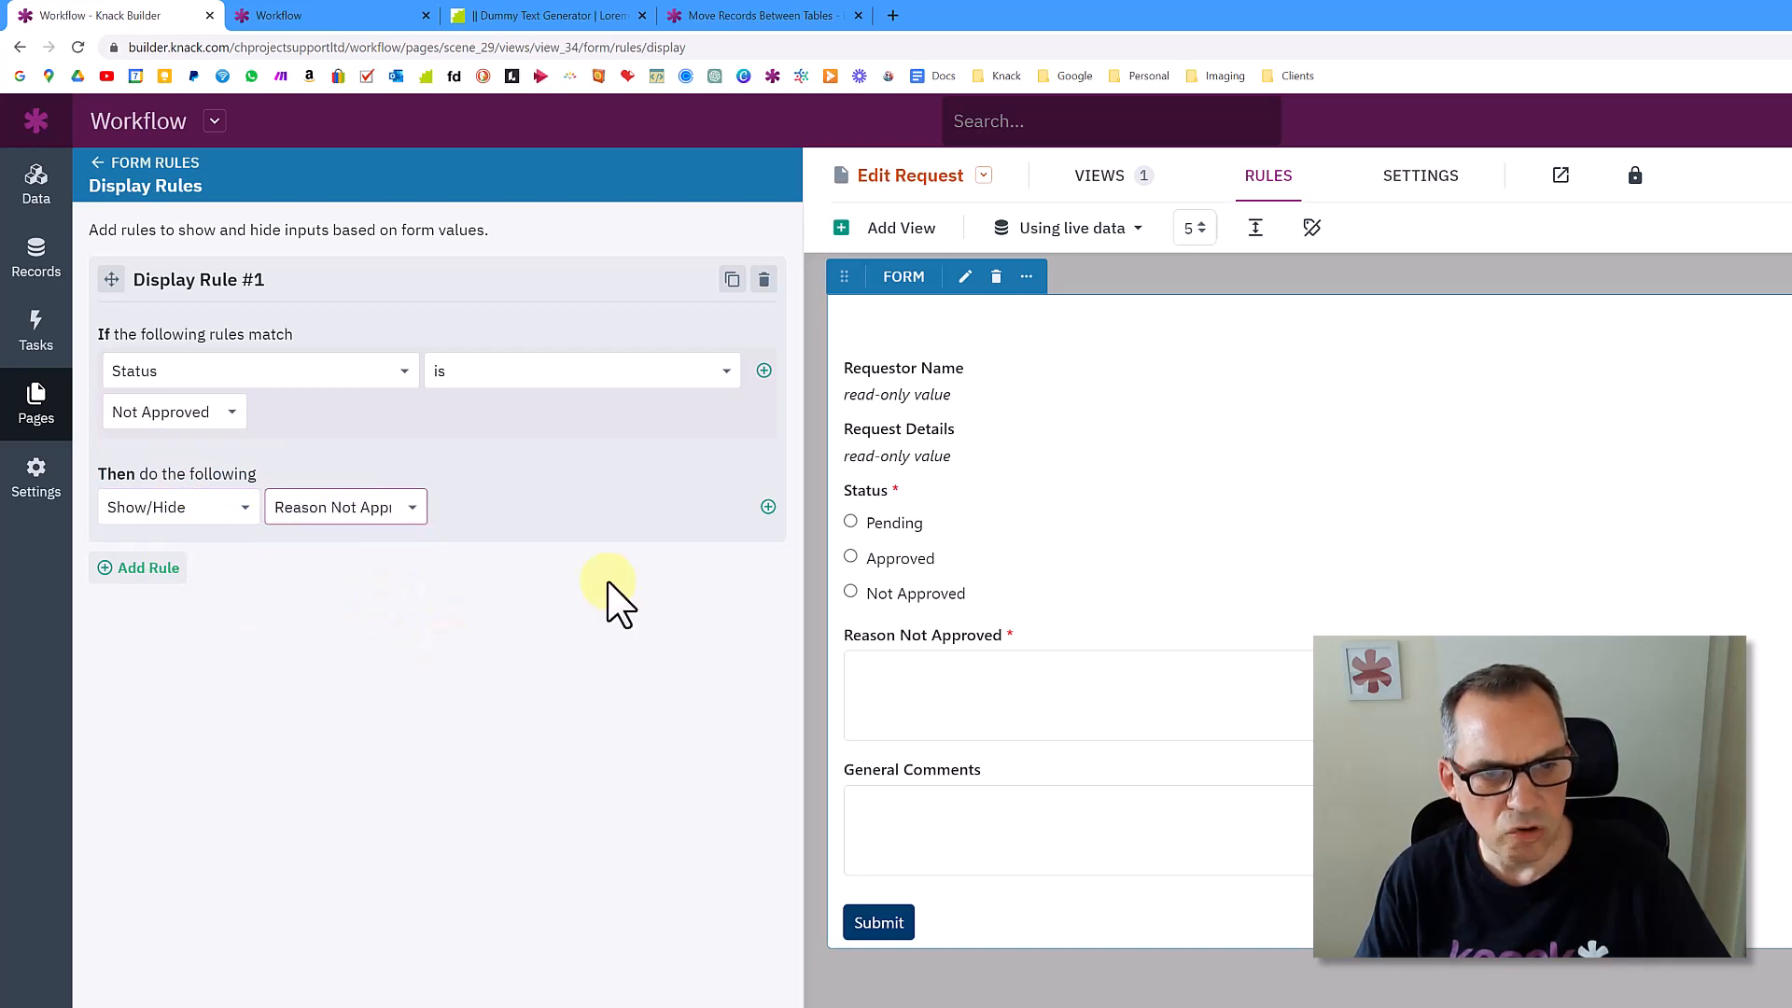
# Add a record rule to the form that updates this record when Status has changed
pyautogui.click(105, 162)
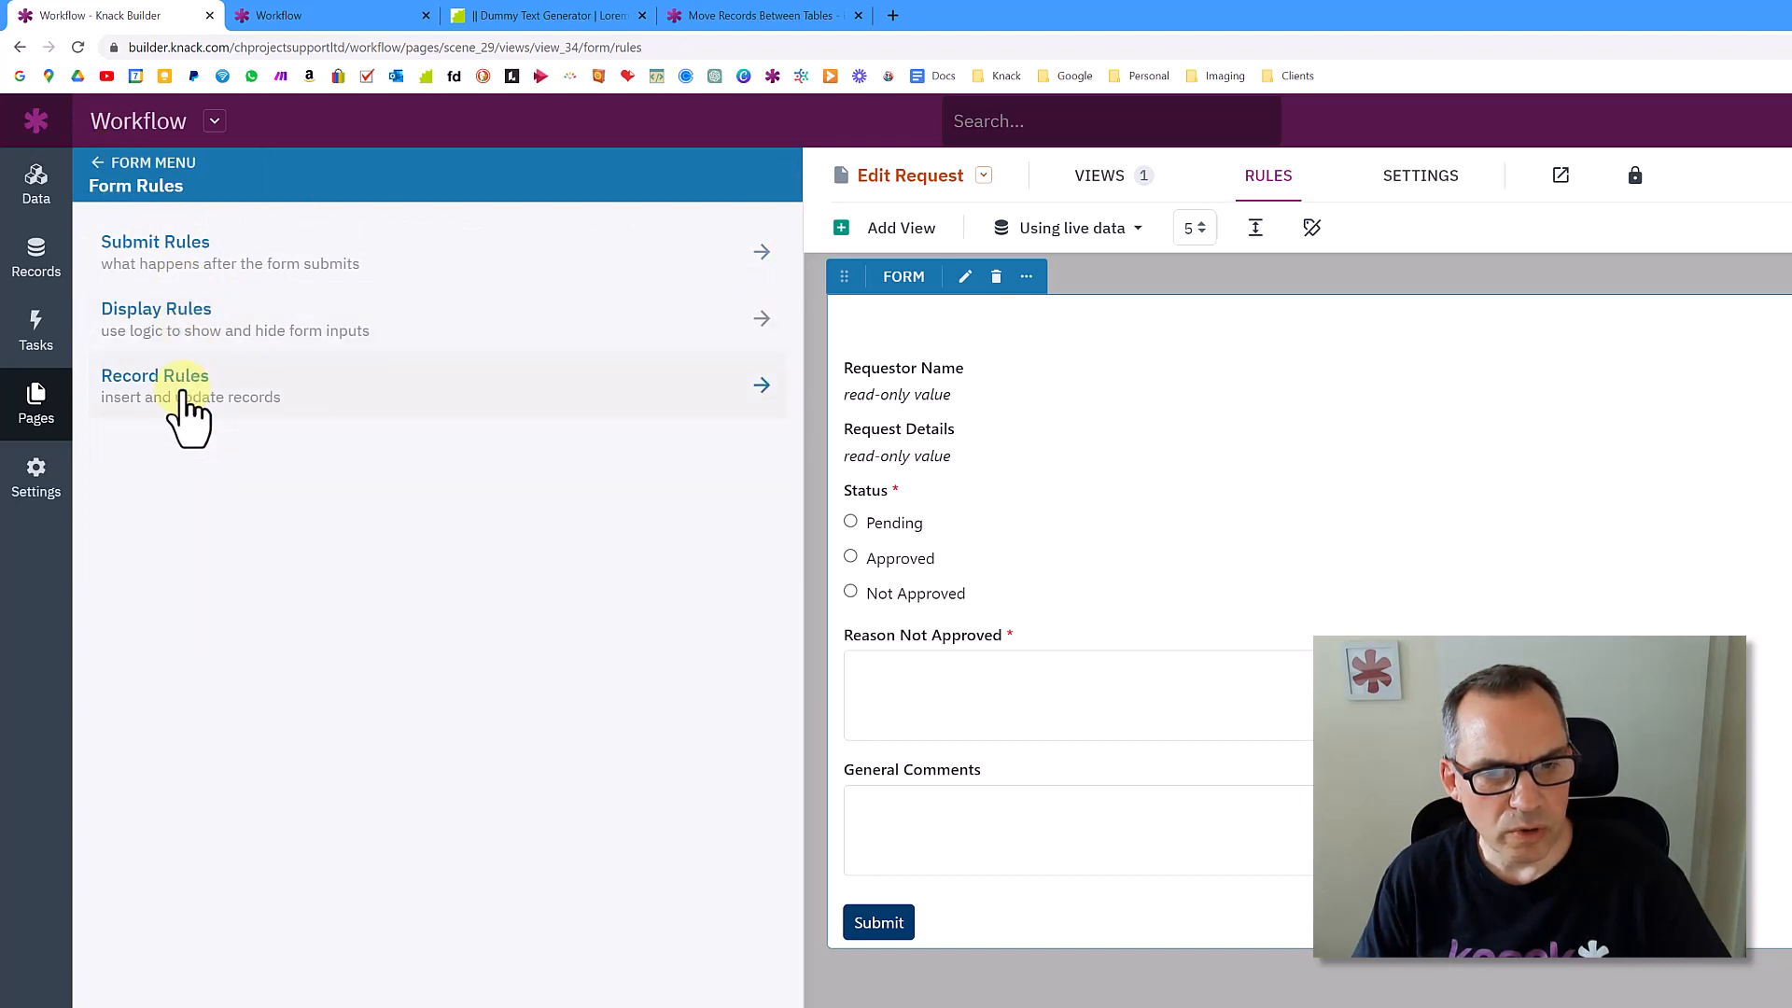
pyautogui.click(183, 390)
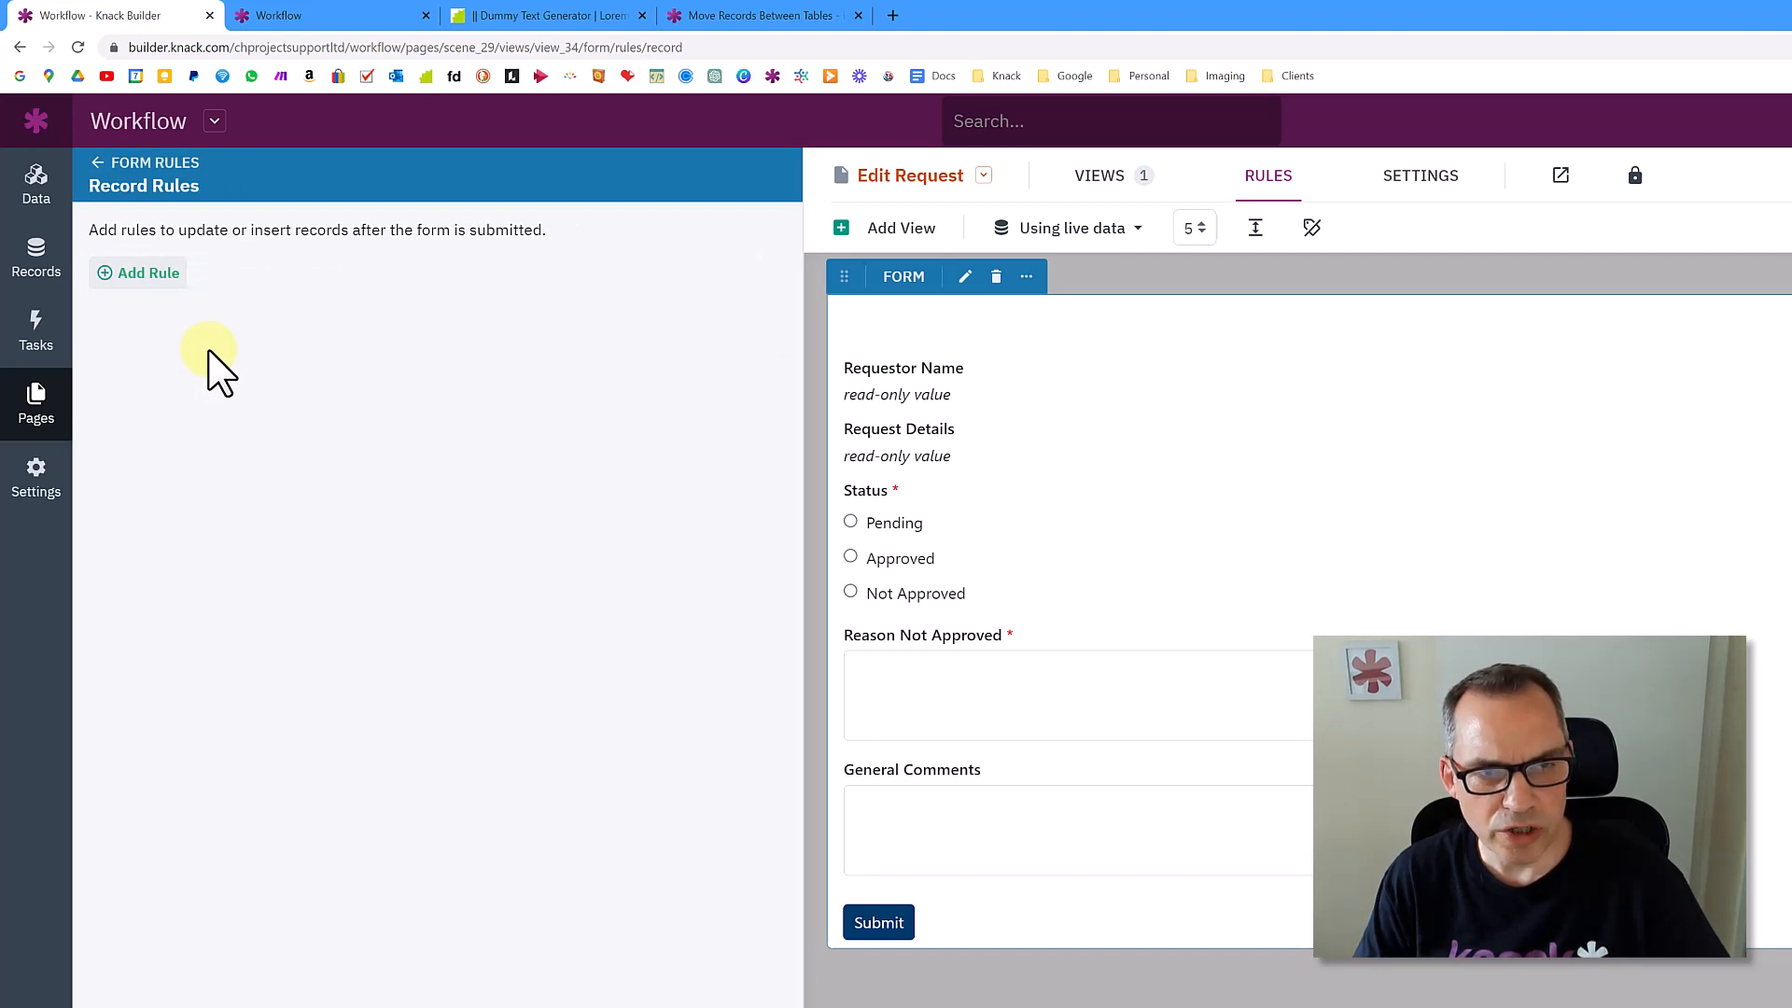
pyautogui.click(149, 274)
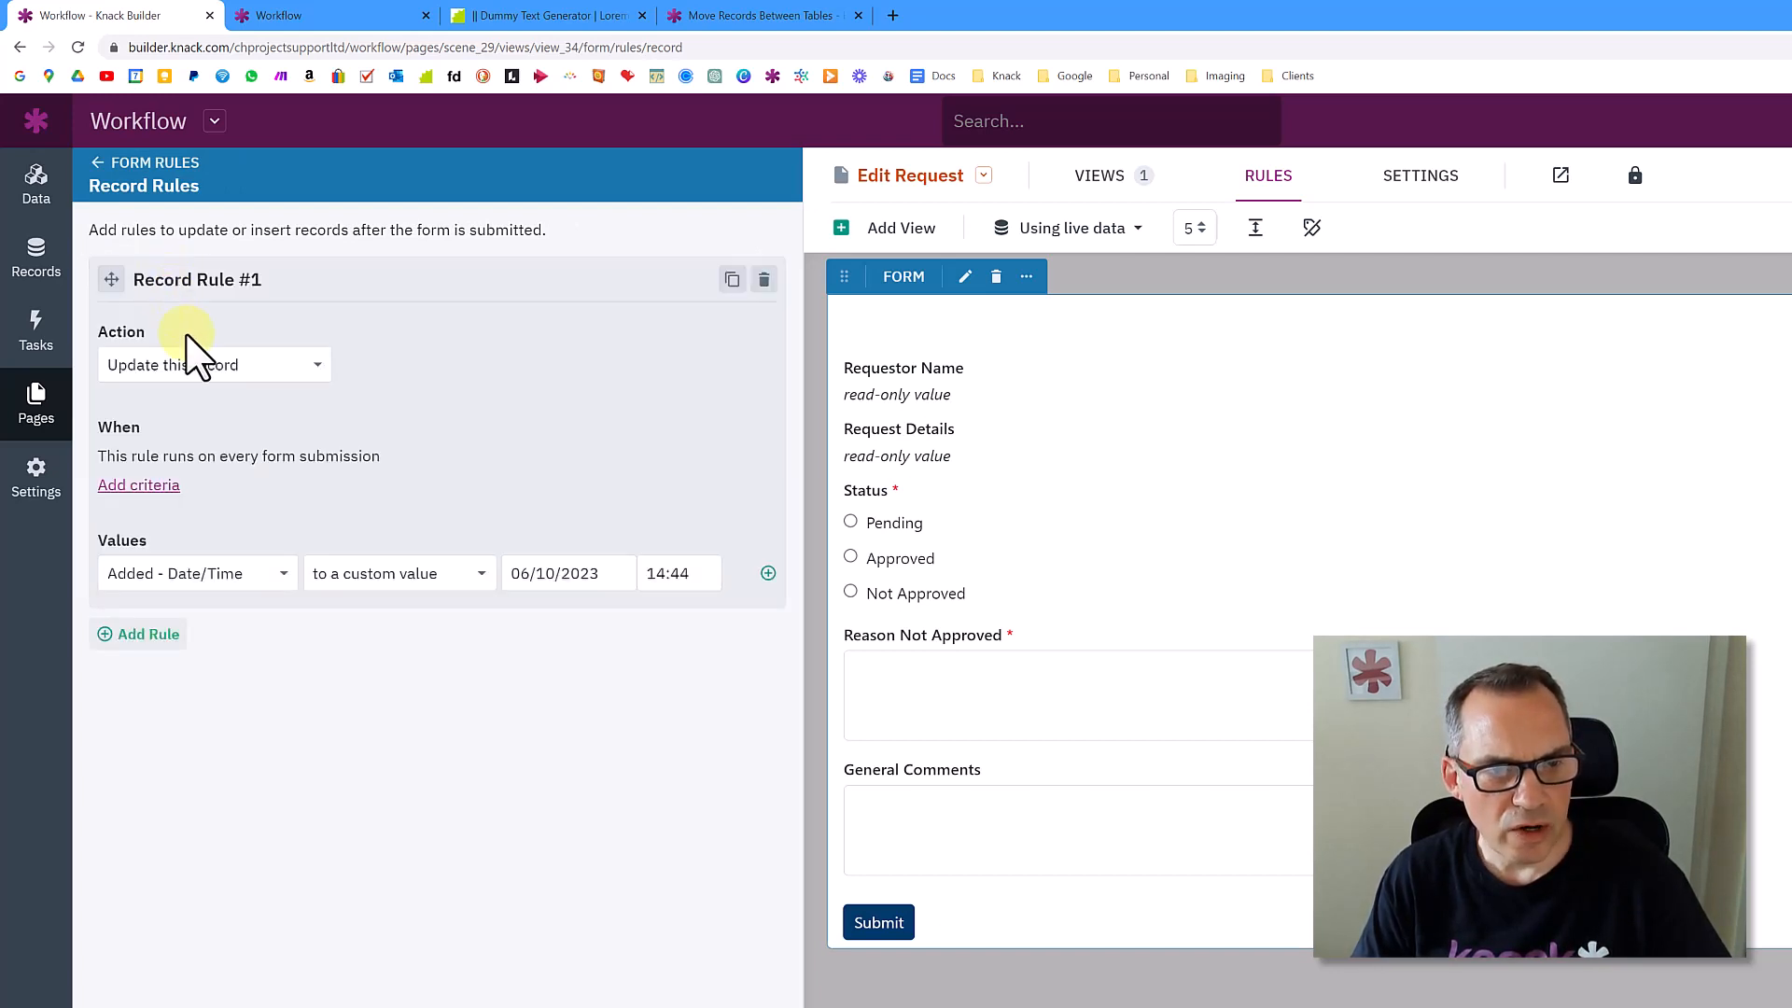
pyautogui.click(150, 486)
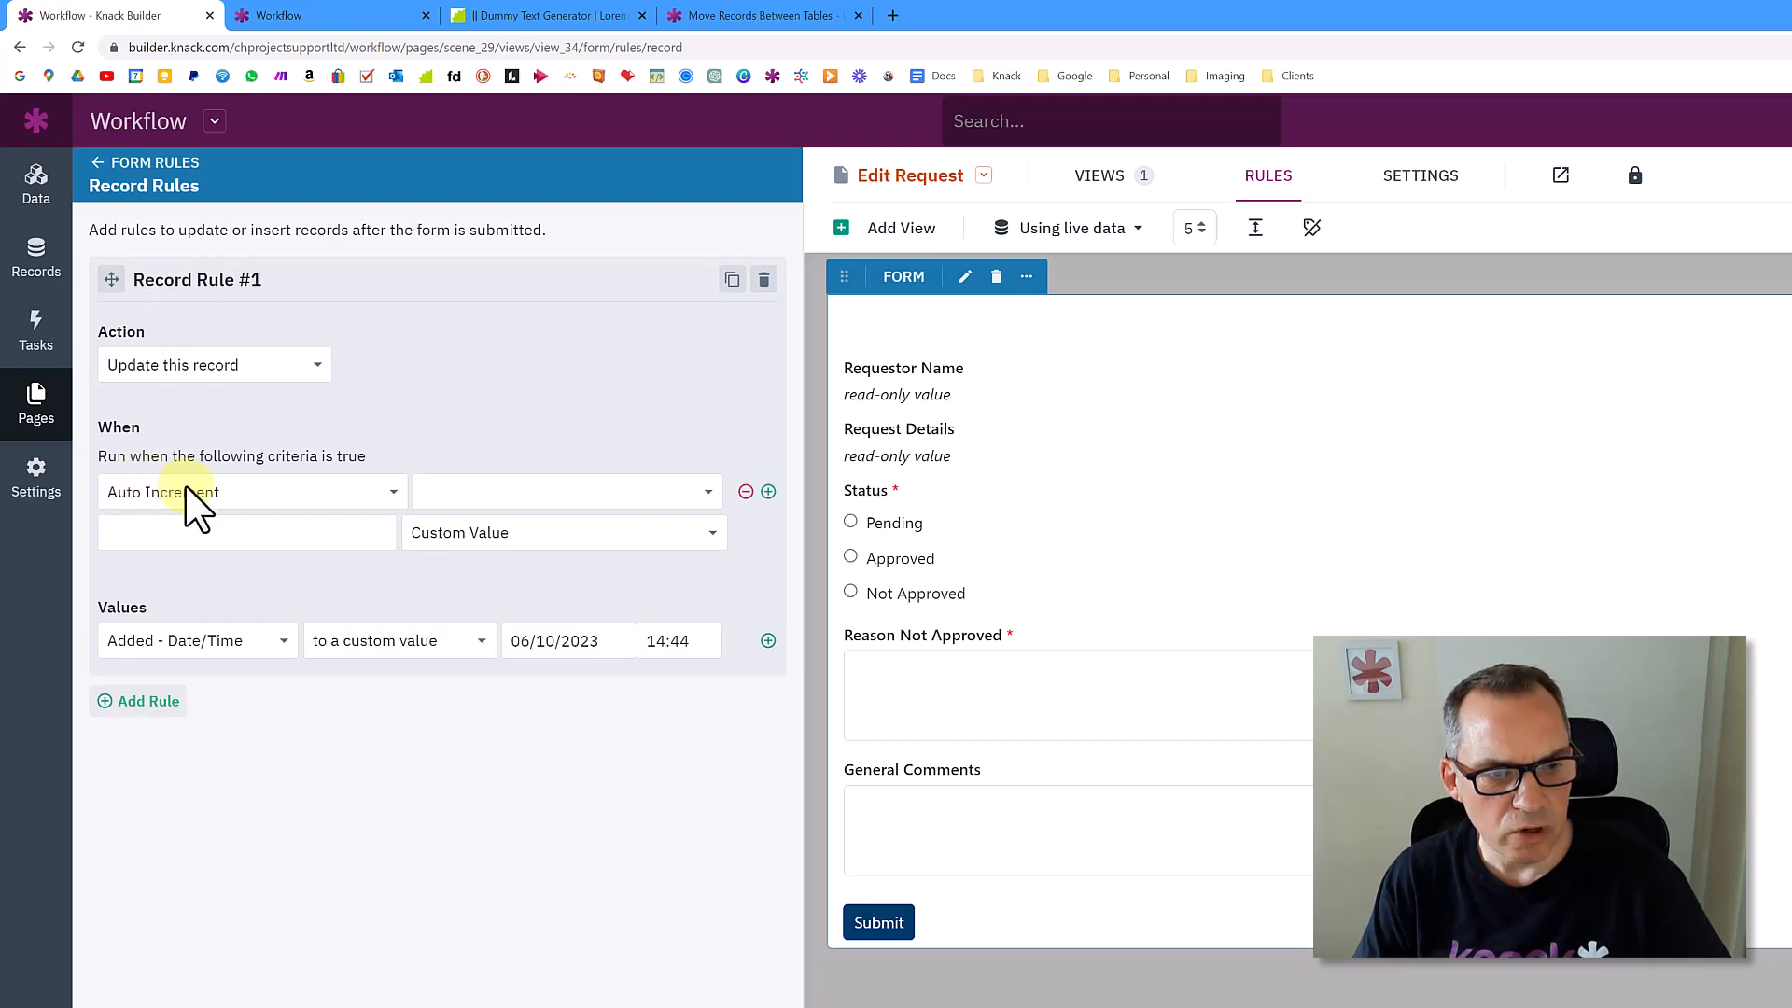
pyautogui.click(191, 495)
pyautogui.click(197, 607)
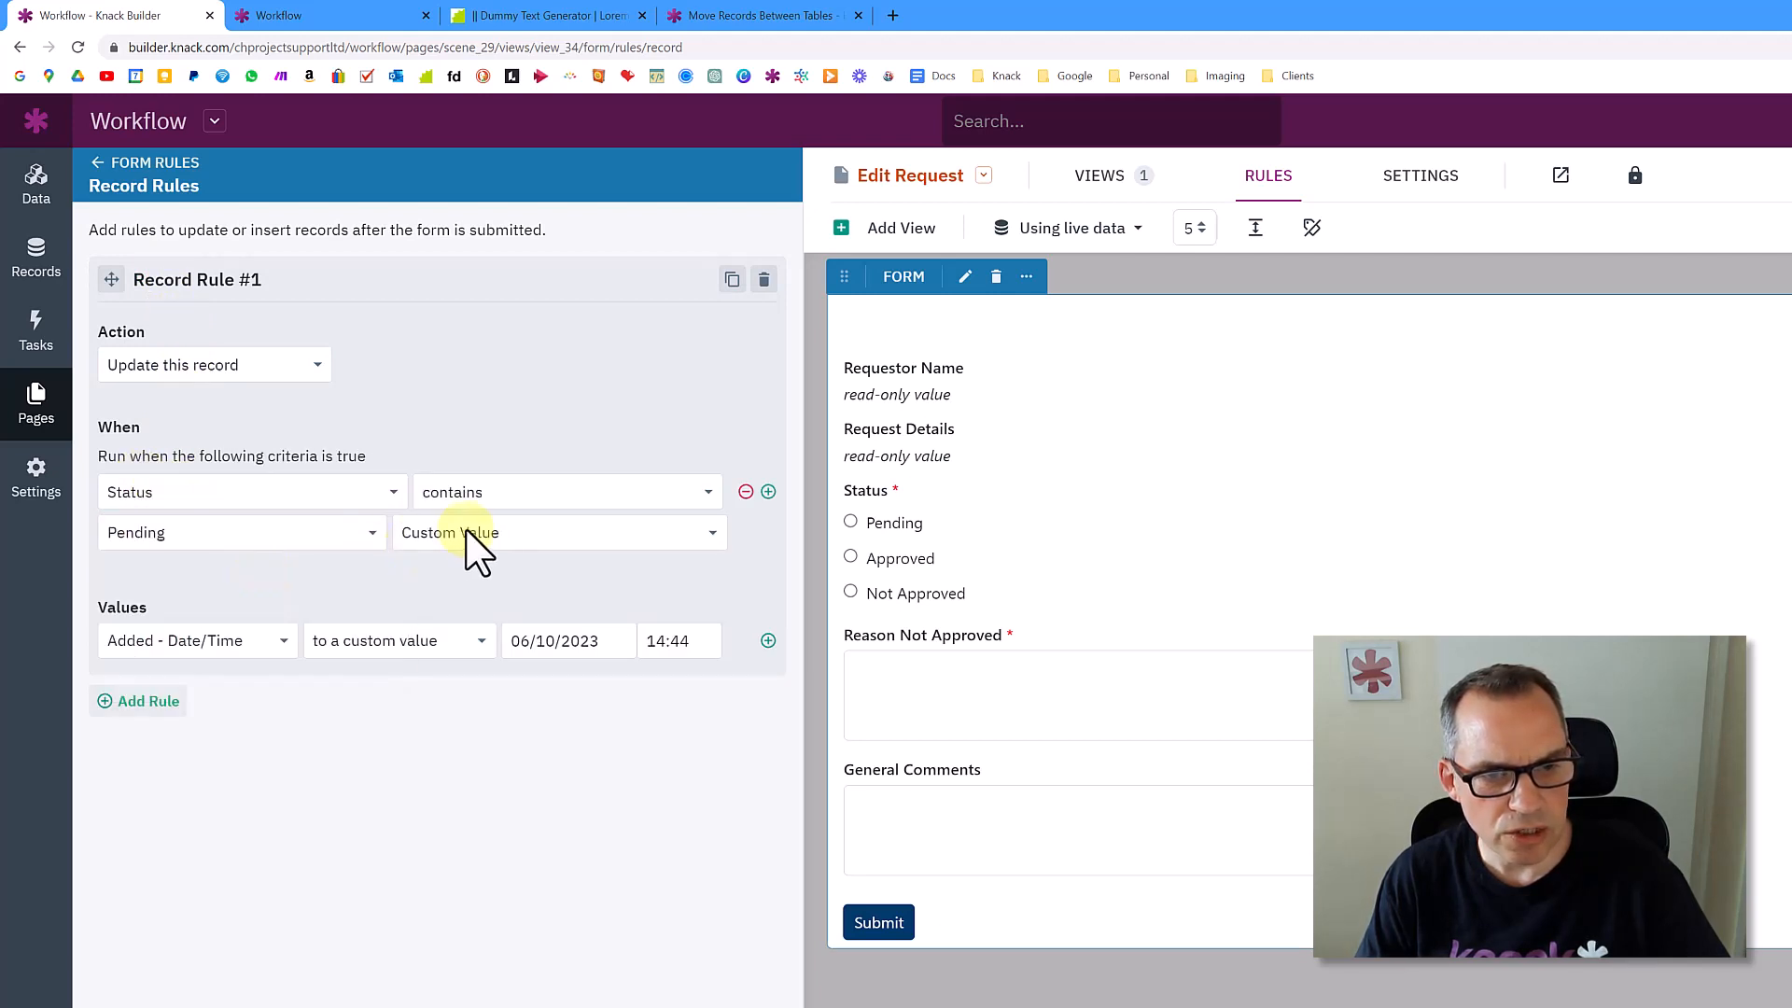
pyautogui.click(512, 497)
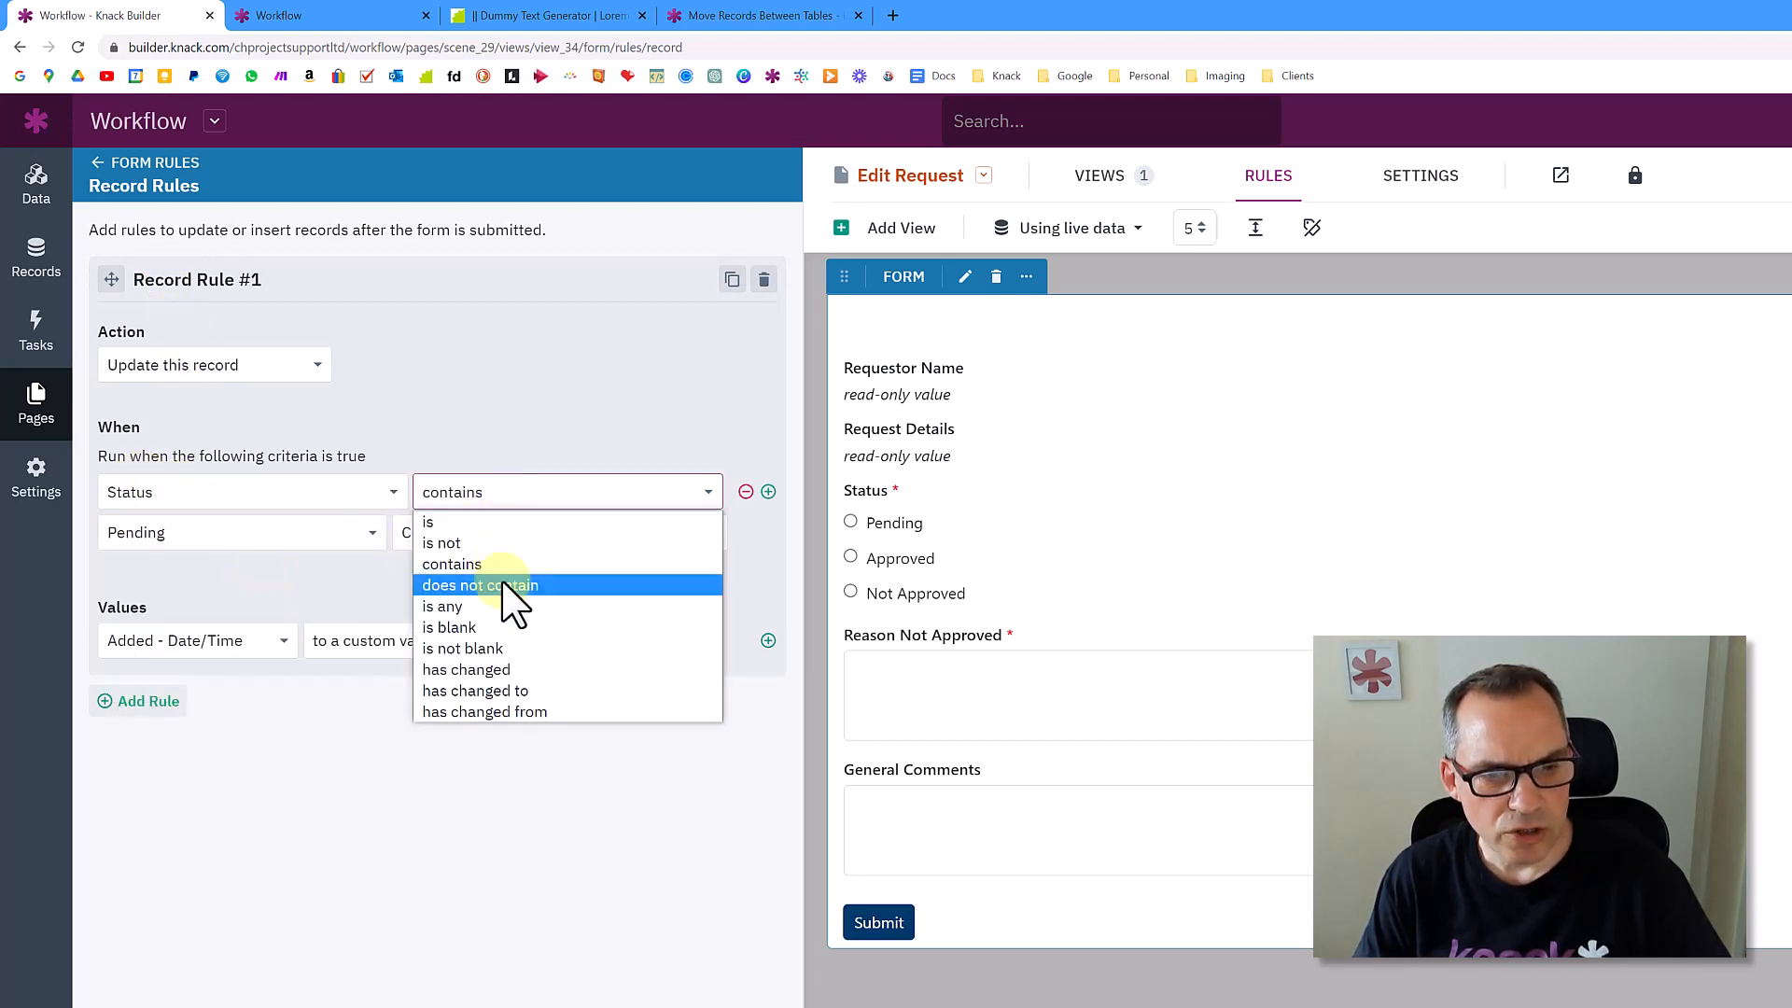
pyautogui.click(516, 668)
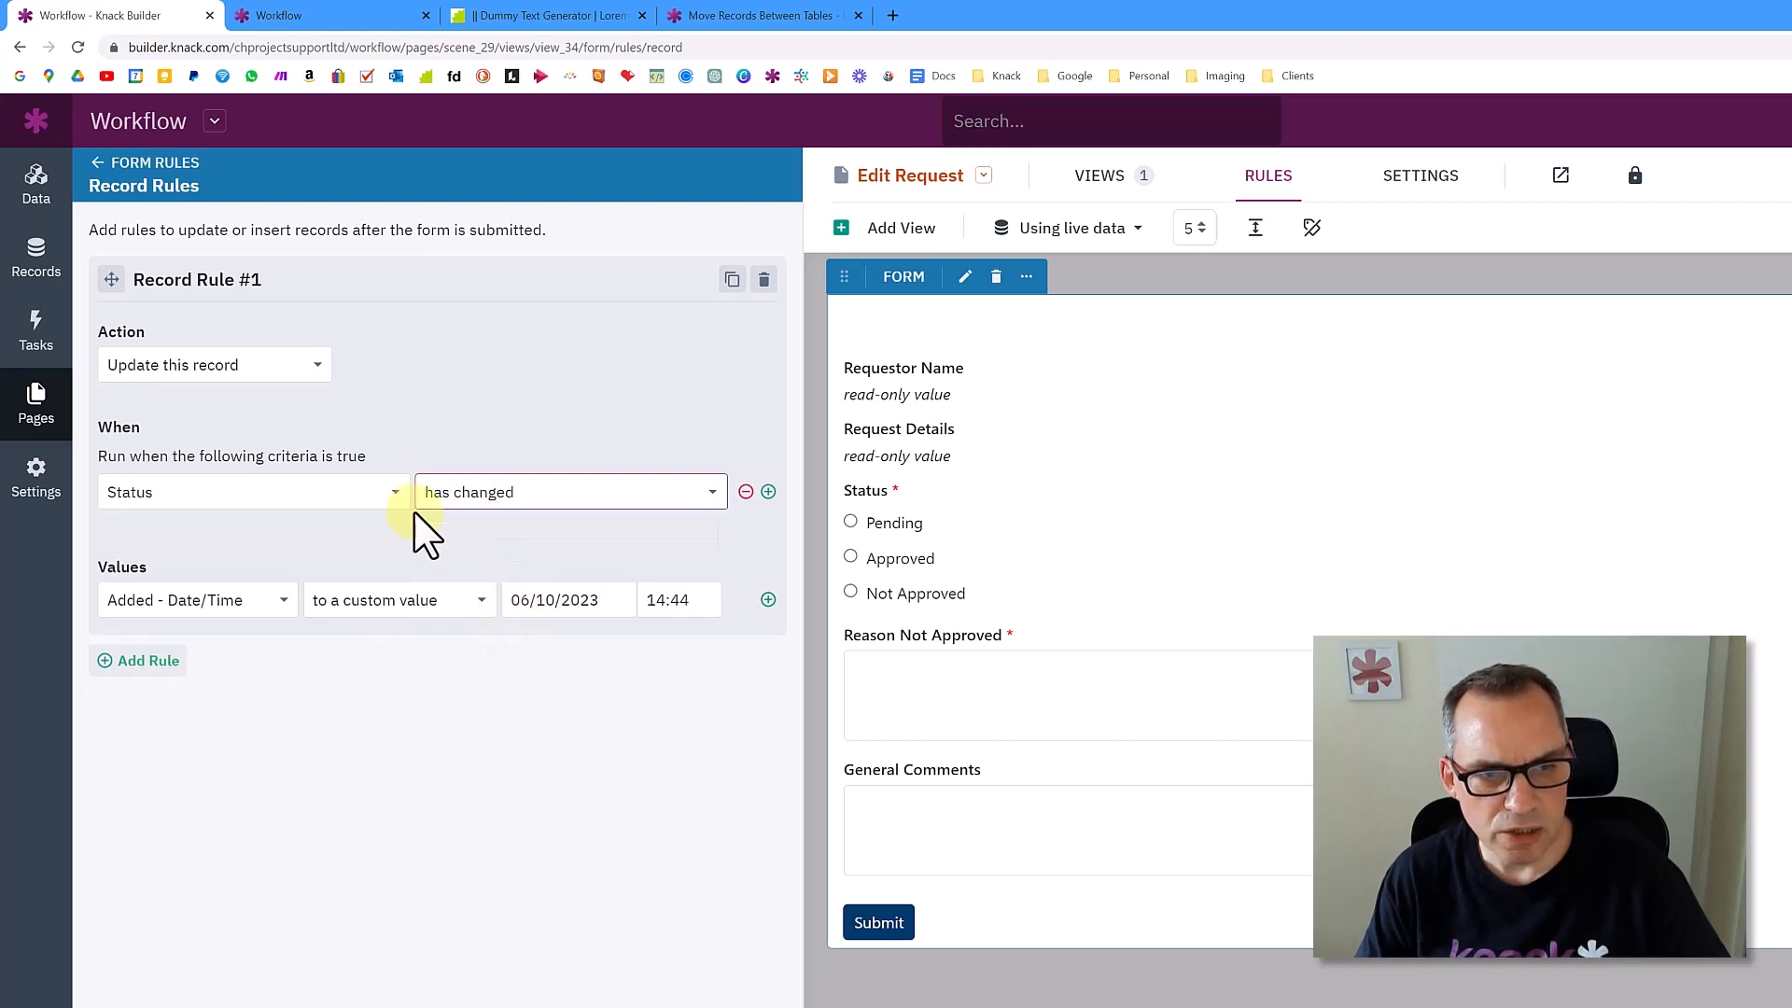
# Make the record rule set Updated - Date/Time to the current date
pyautogui.click(257, 600)
pyautogui.click(224, 713)
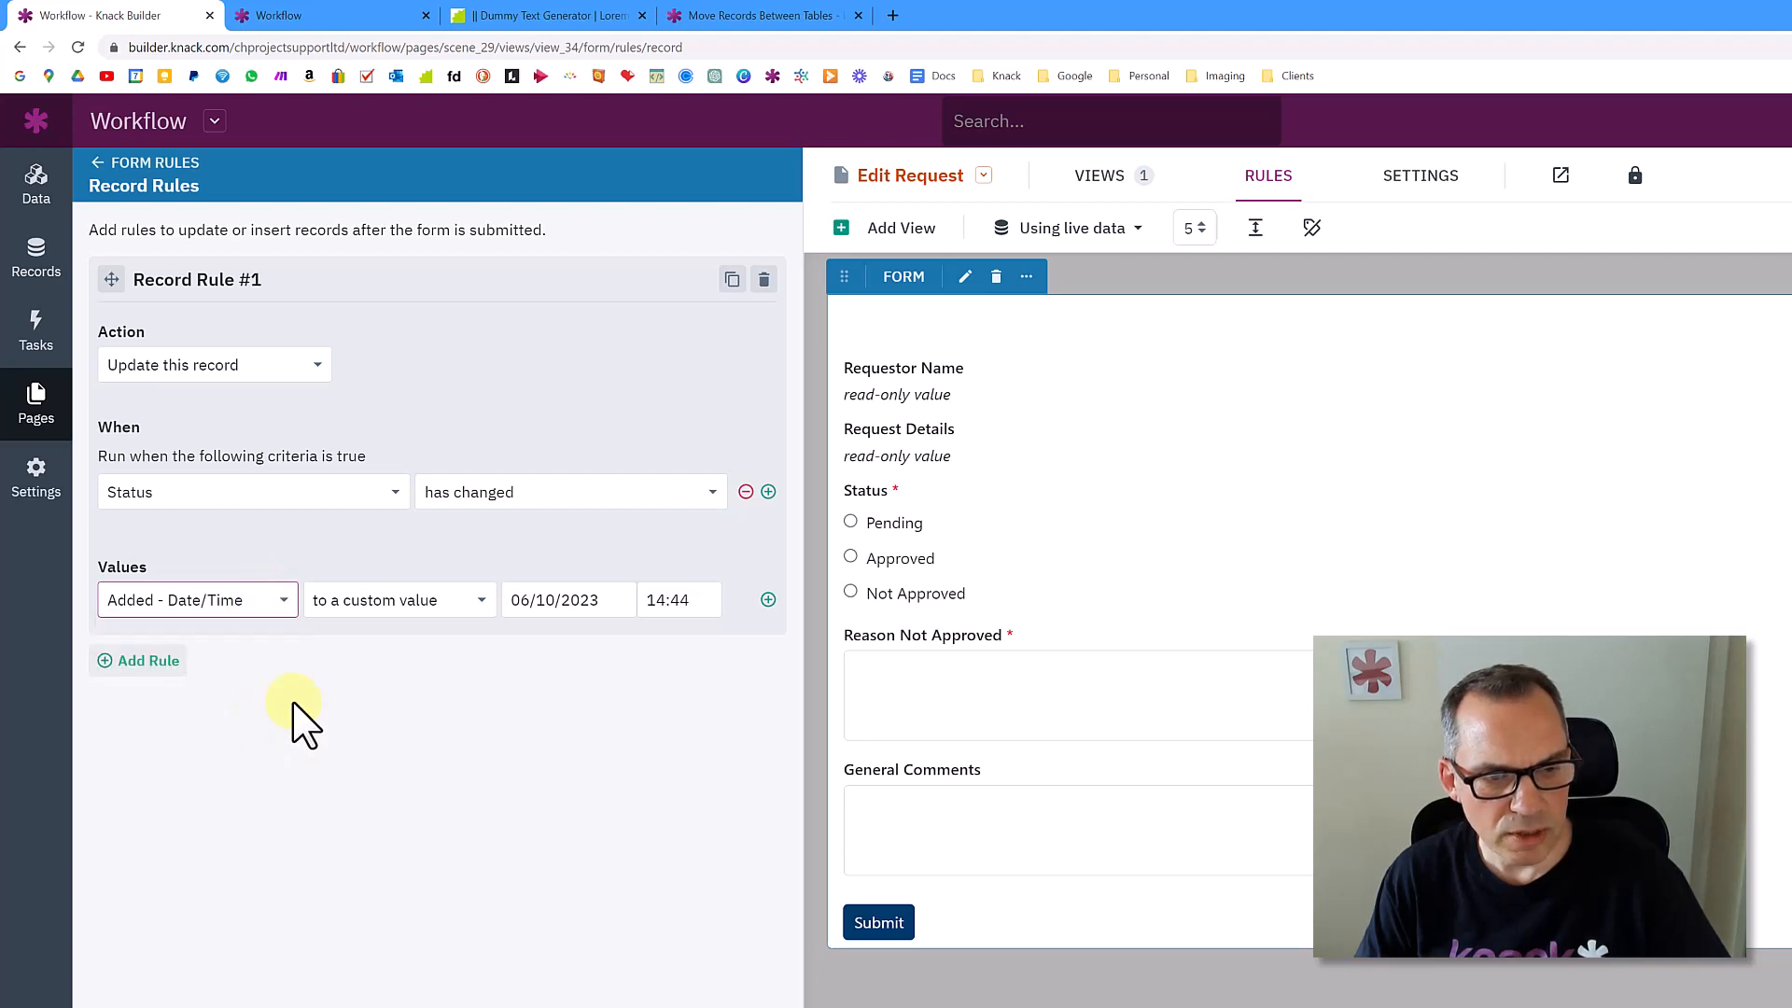
pyautogui.click(403, 612)
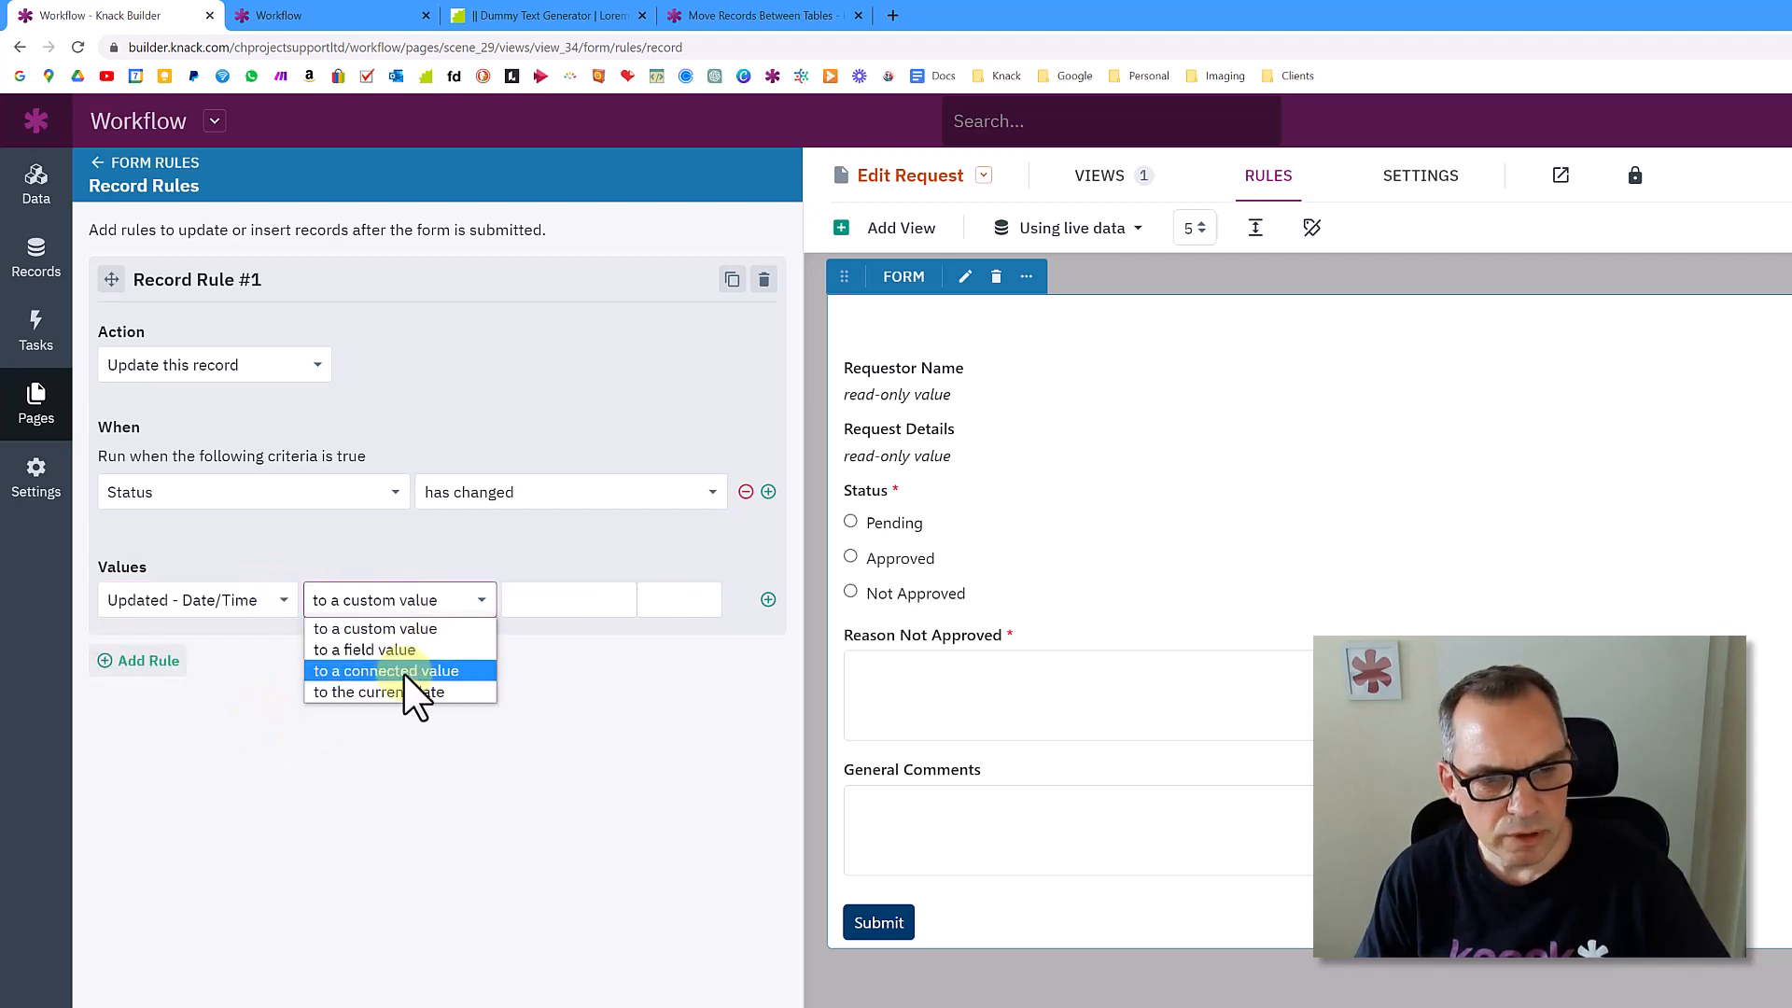
pyautogui.click(402, 692)
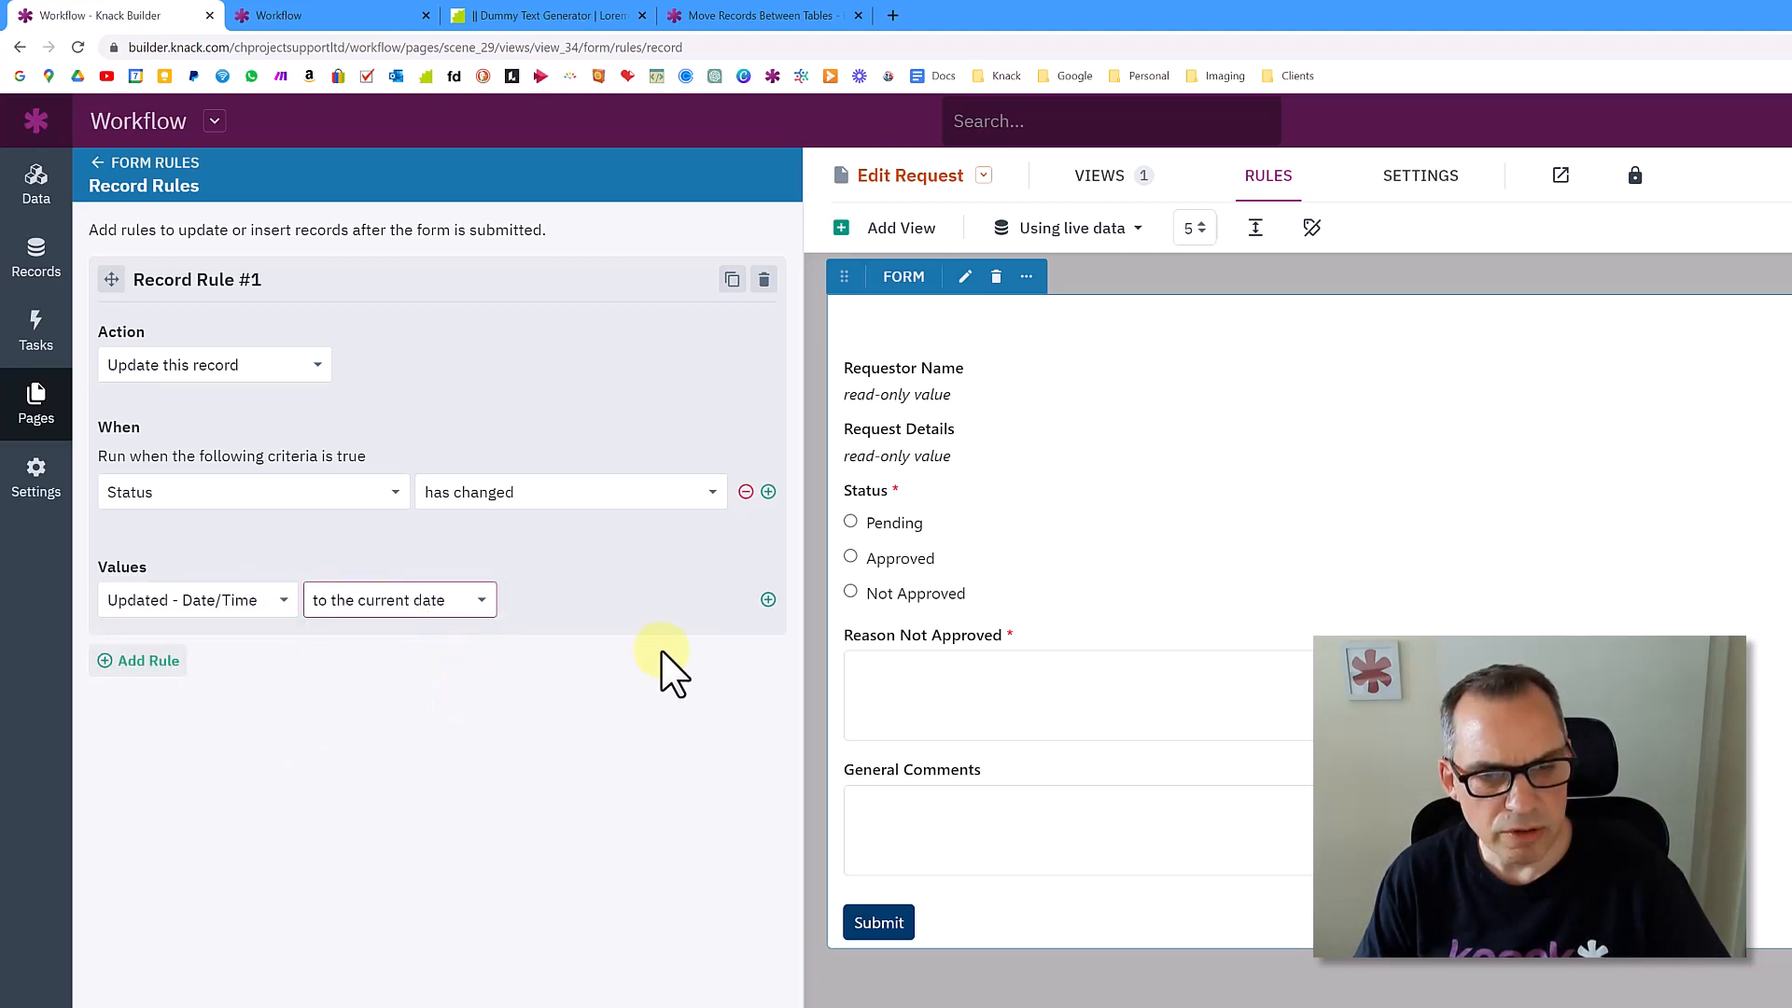
# Add a second value to the record rule setting Updated By to the logged-in Accounts, and save the changes
pyautogui.click(768, 599)
pyautogui.click(280, 646)
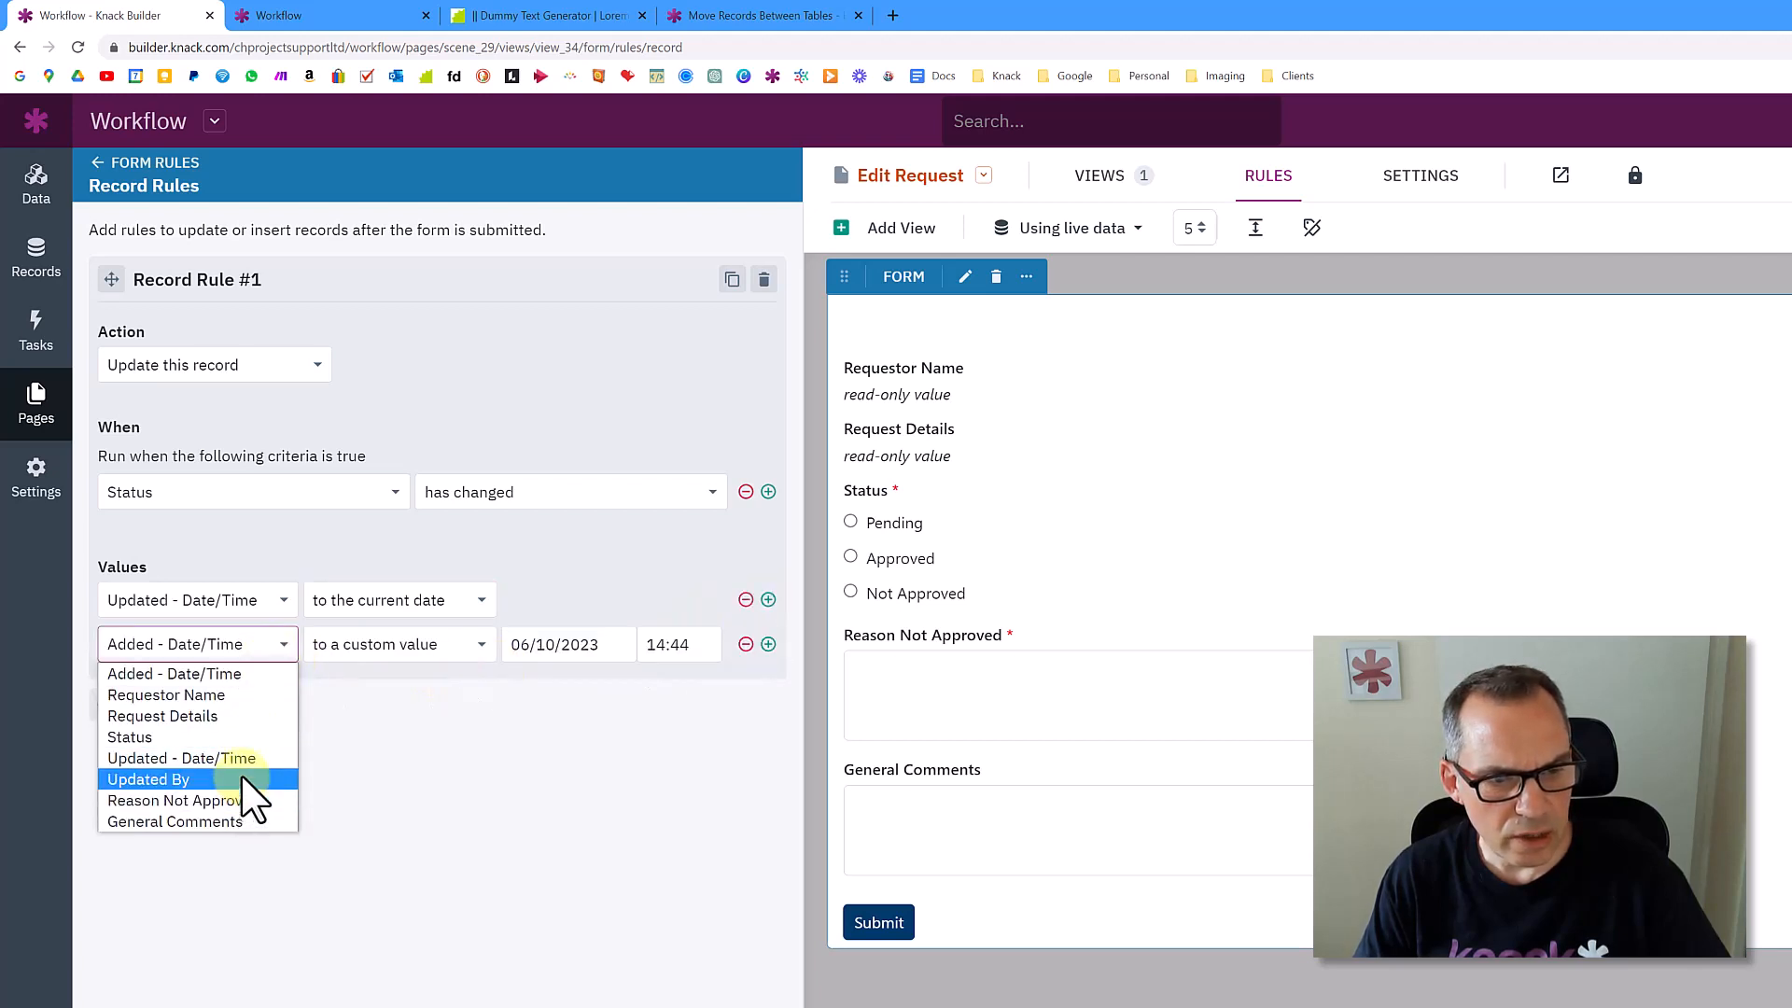
pyautogui.click(244, 782)
pyautogui.click(374, 647)
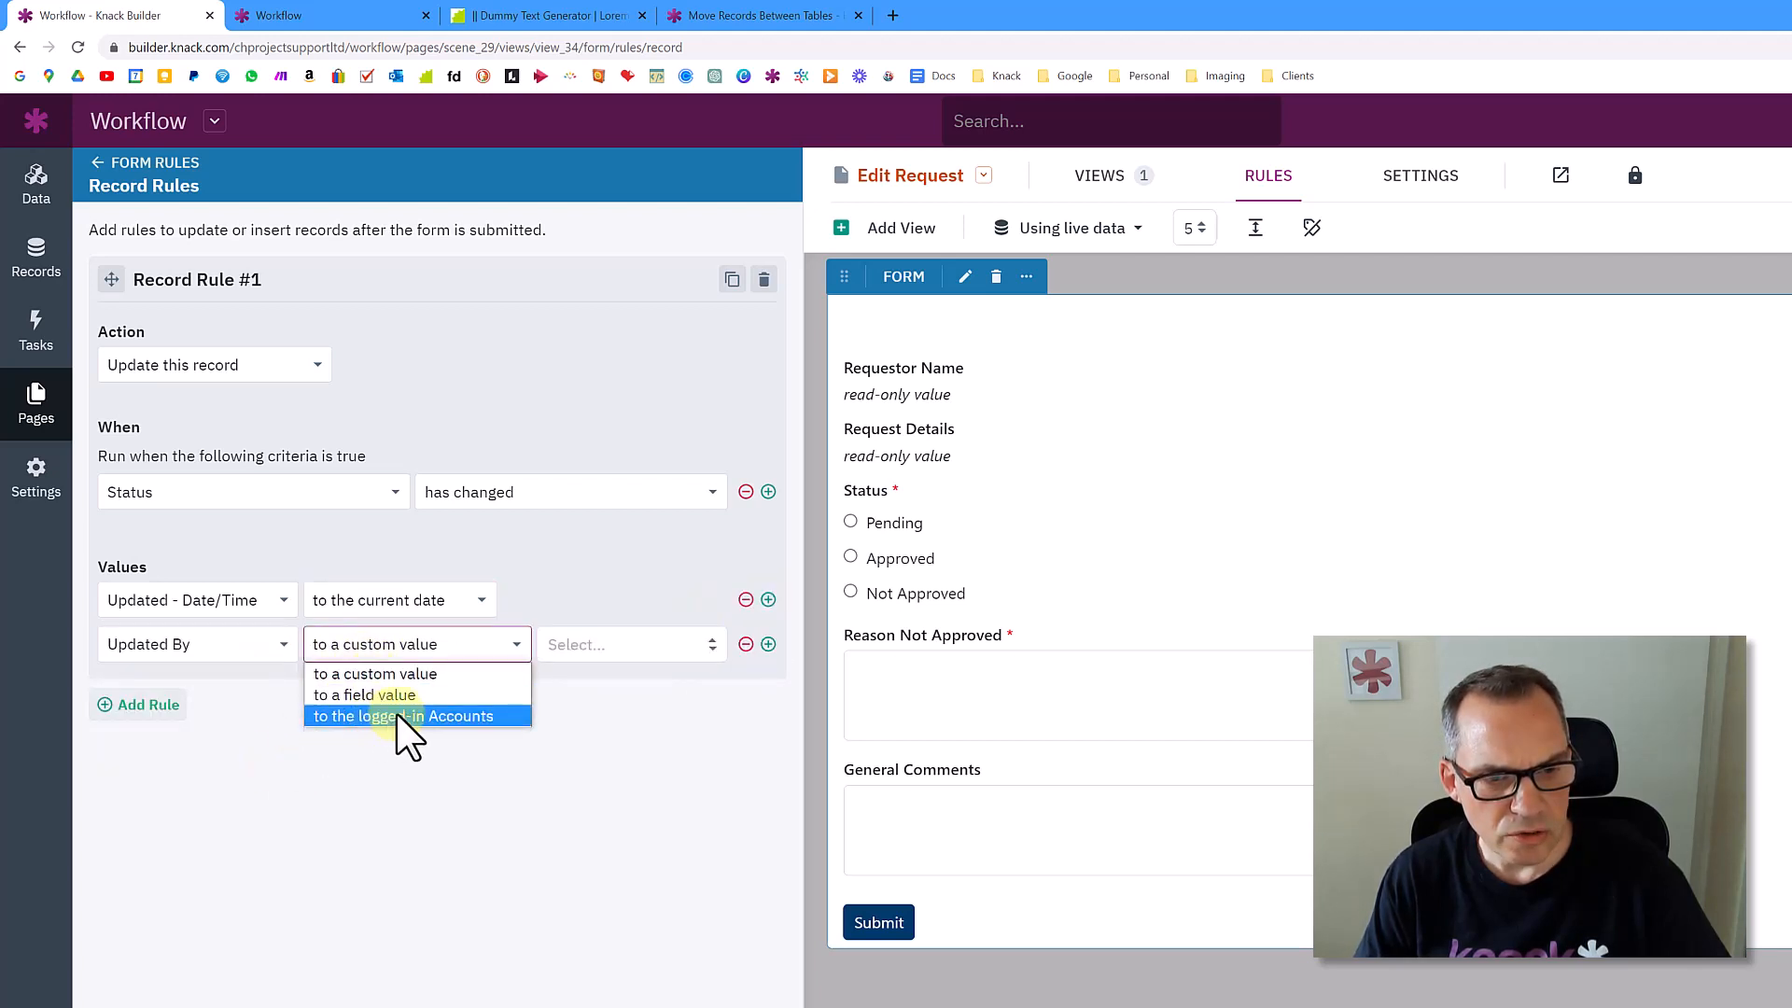
pyautogui.click(395, 717)
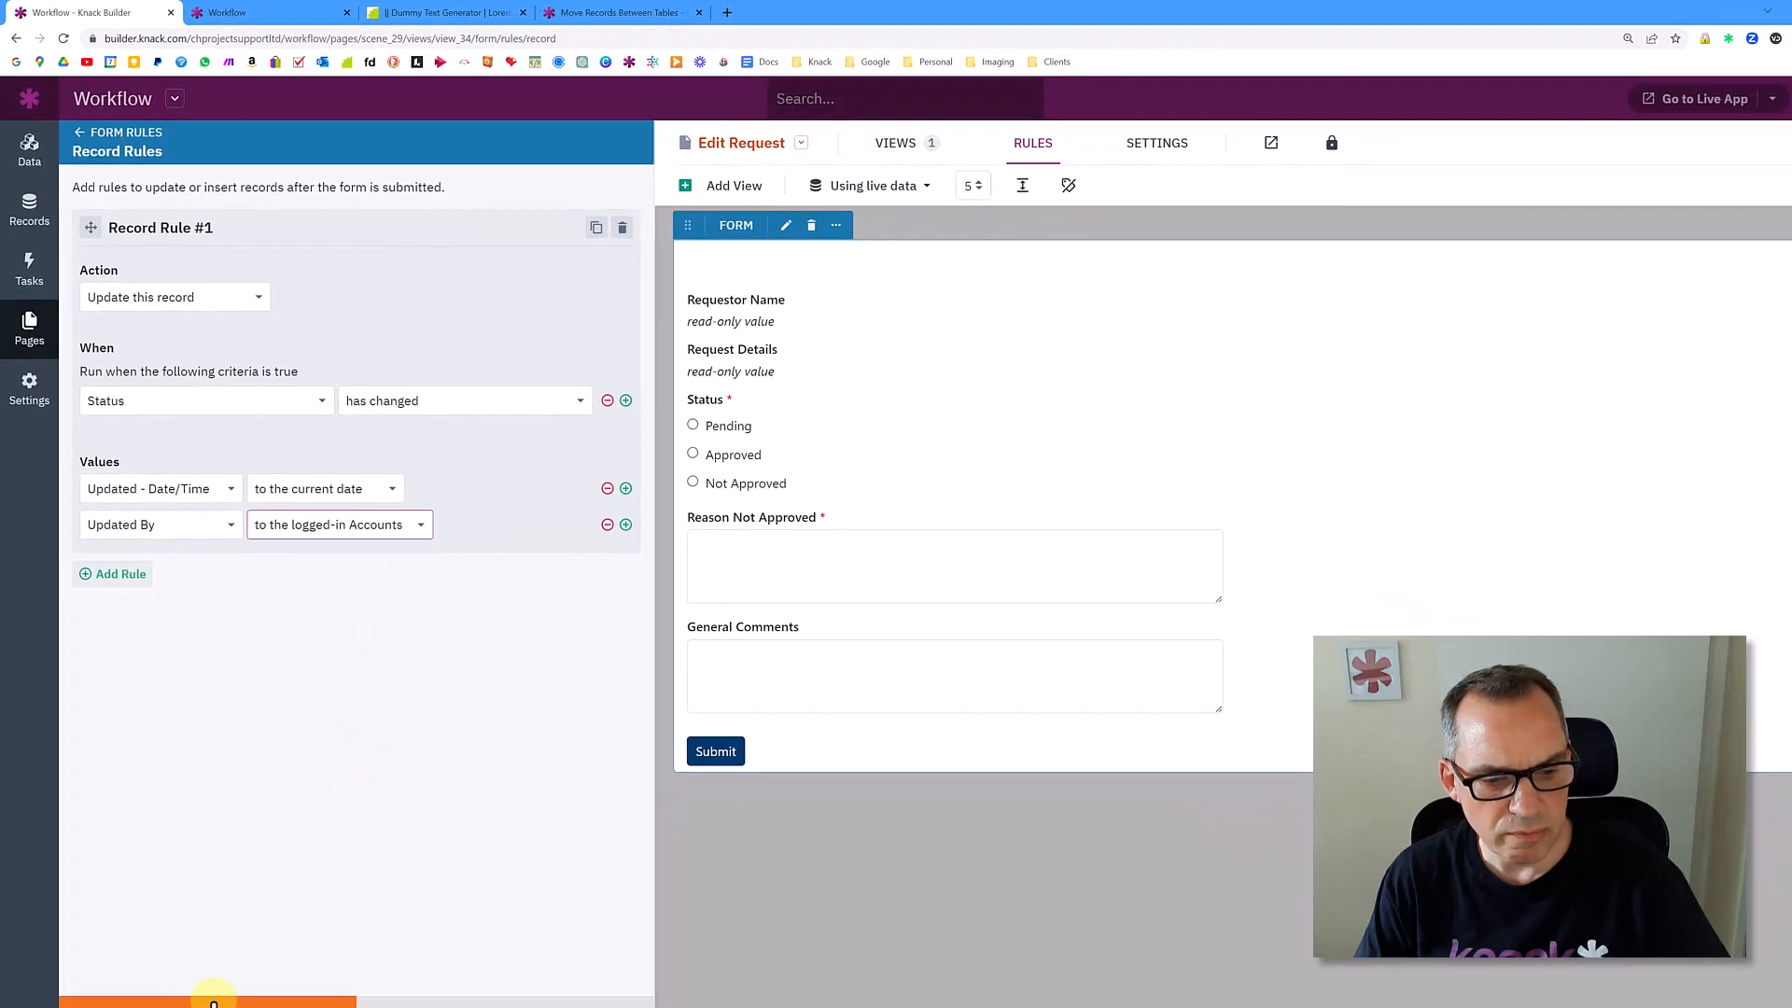
pyautogui.click(213, 1001)
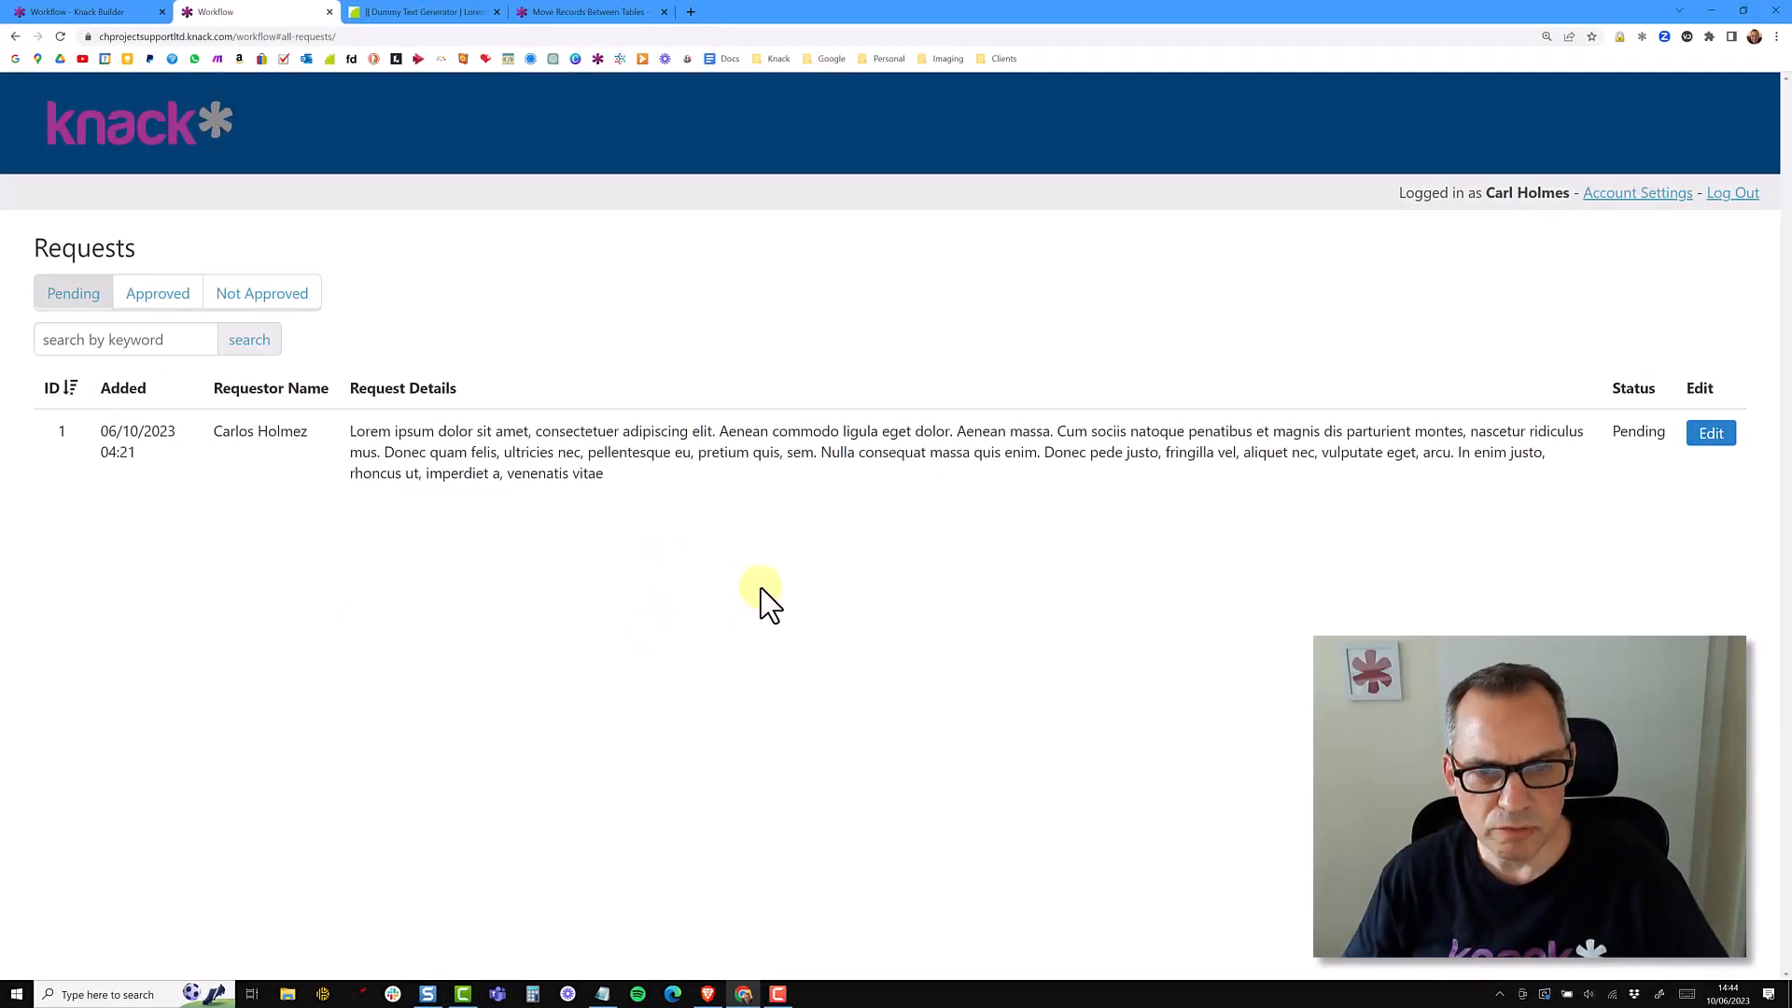
# Open the pending request's edit form in the live app and check its read-only inputs and the fields shown for Approved and Not Approved
pyautogui.click(1712, 435)
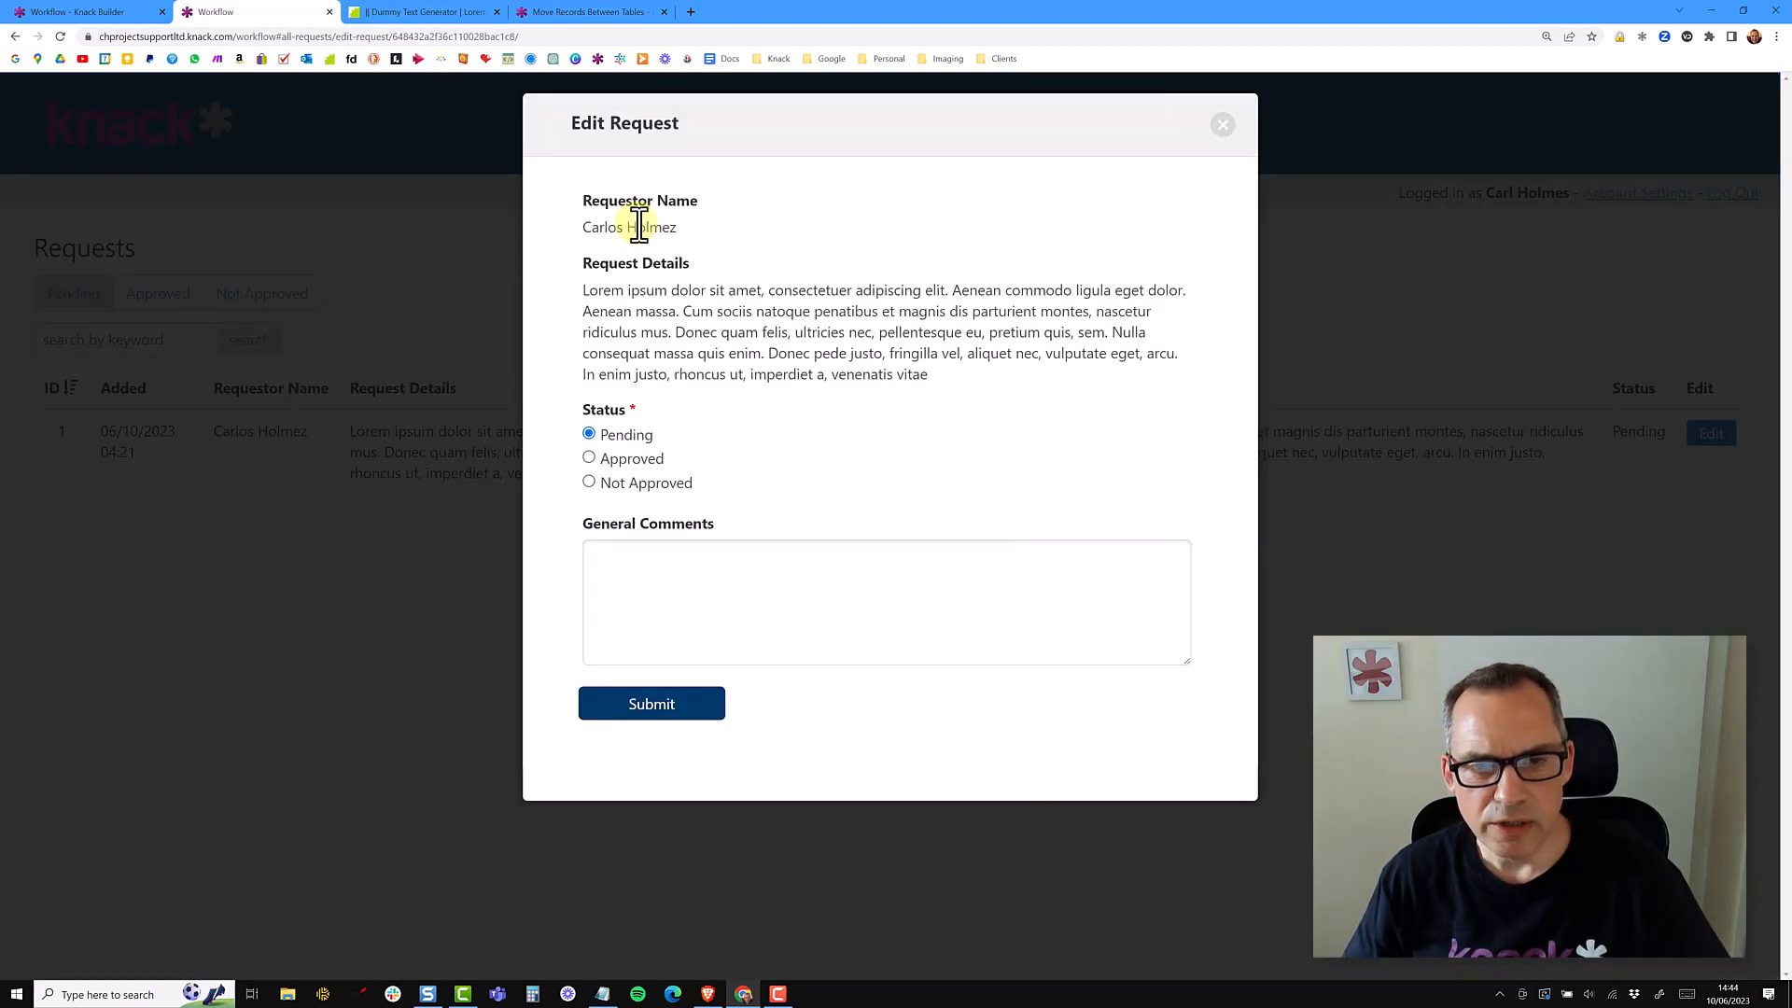
pyautogui.moveTo(582, 227); pyautogui.dragTo(673, 233)
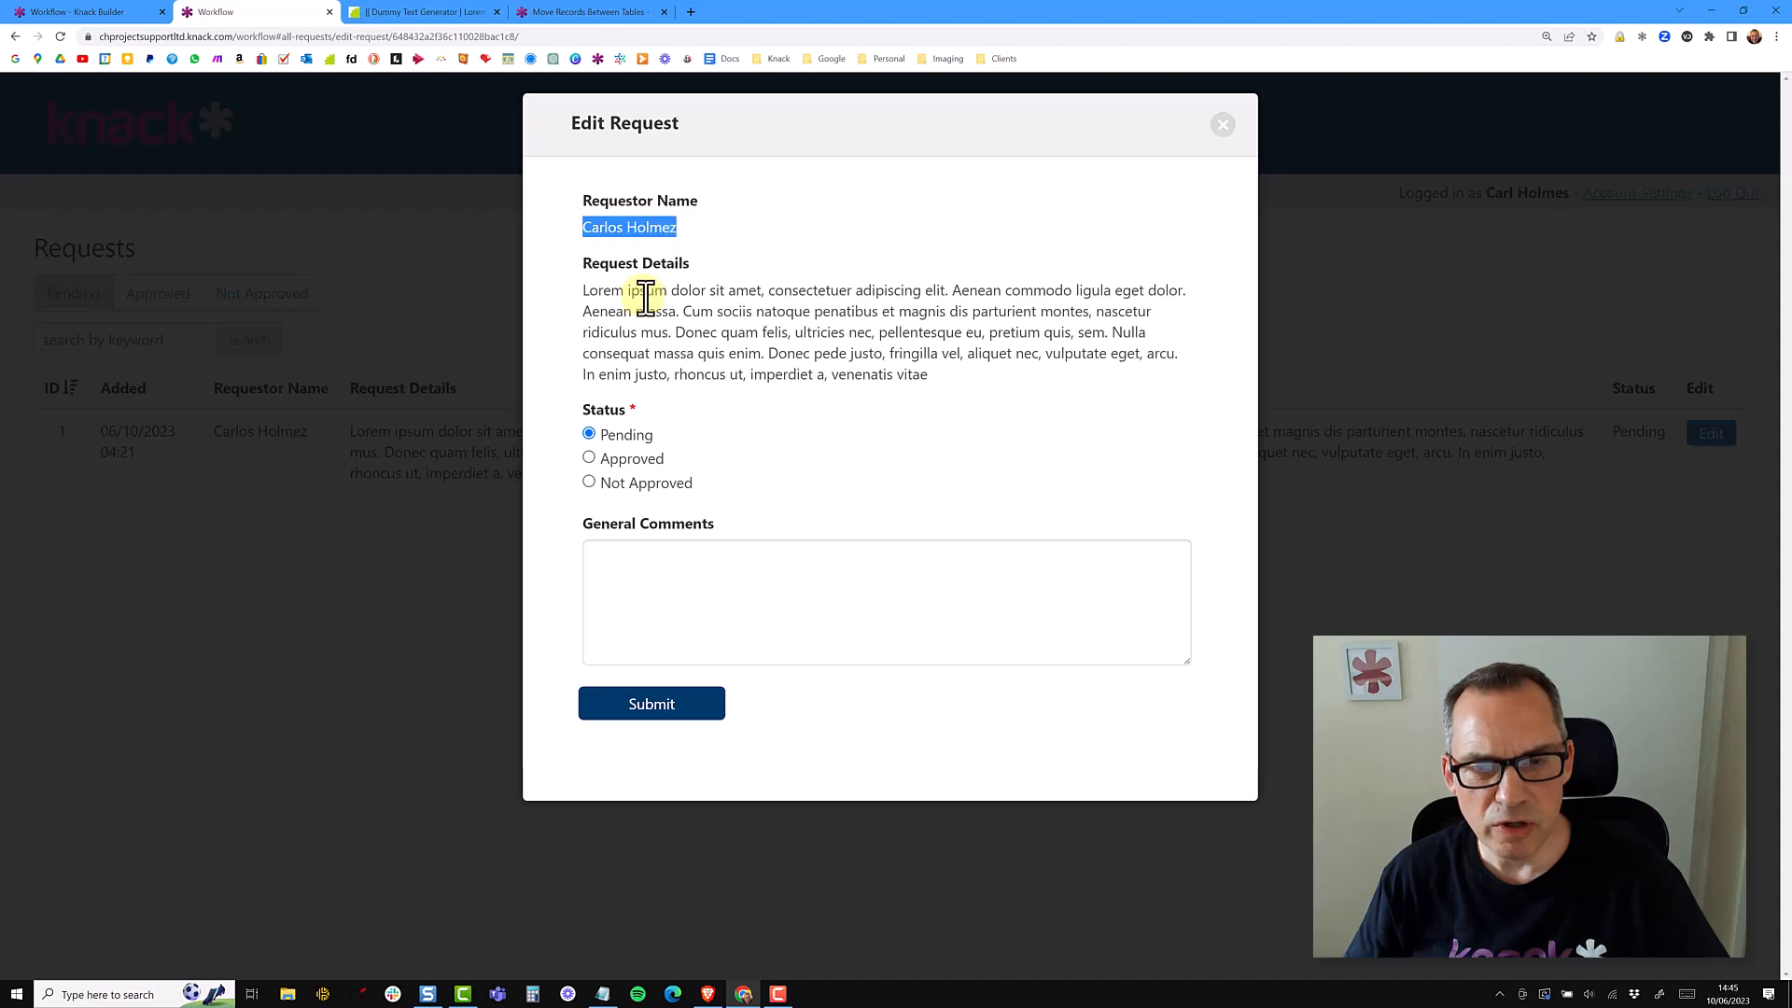
pyautogui.moveTo(598, 291); pyautogui.dragTo(714, 311)
pyautogui.click(740, 486)
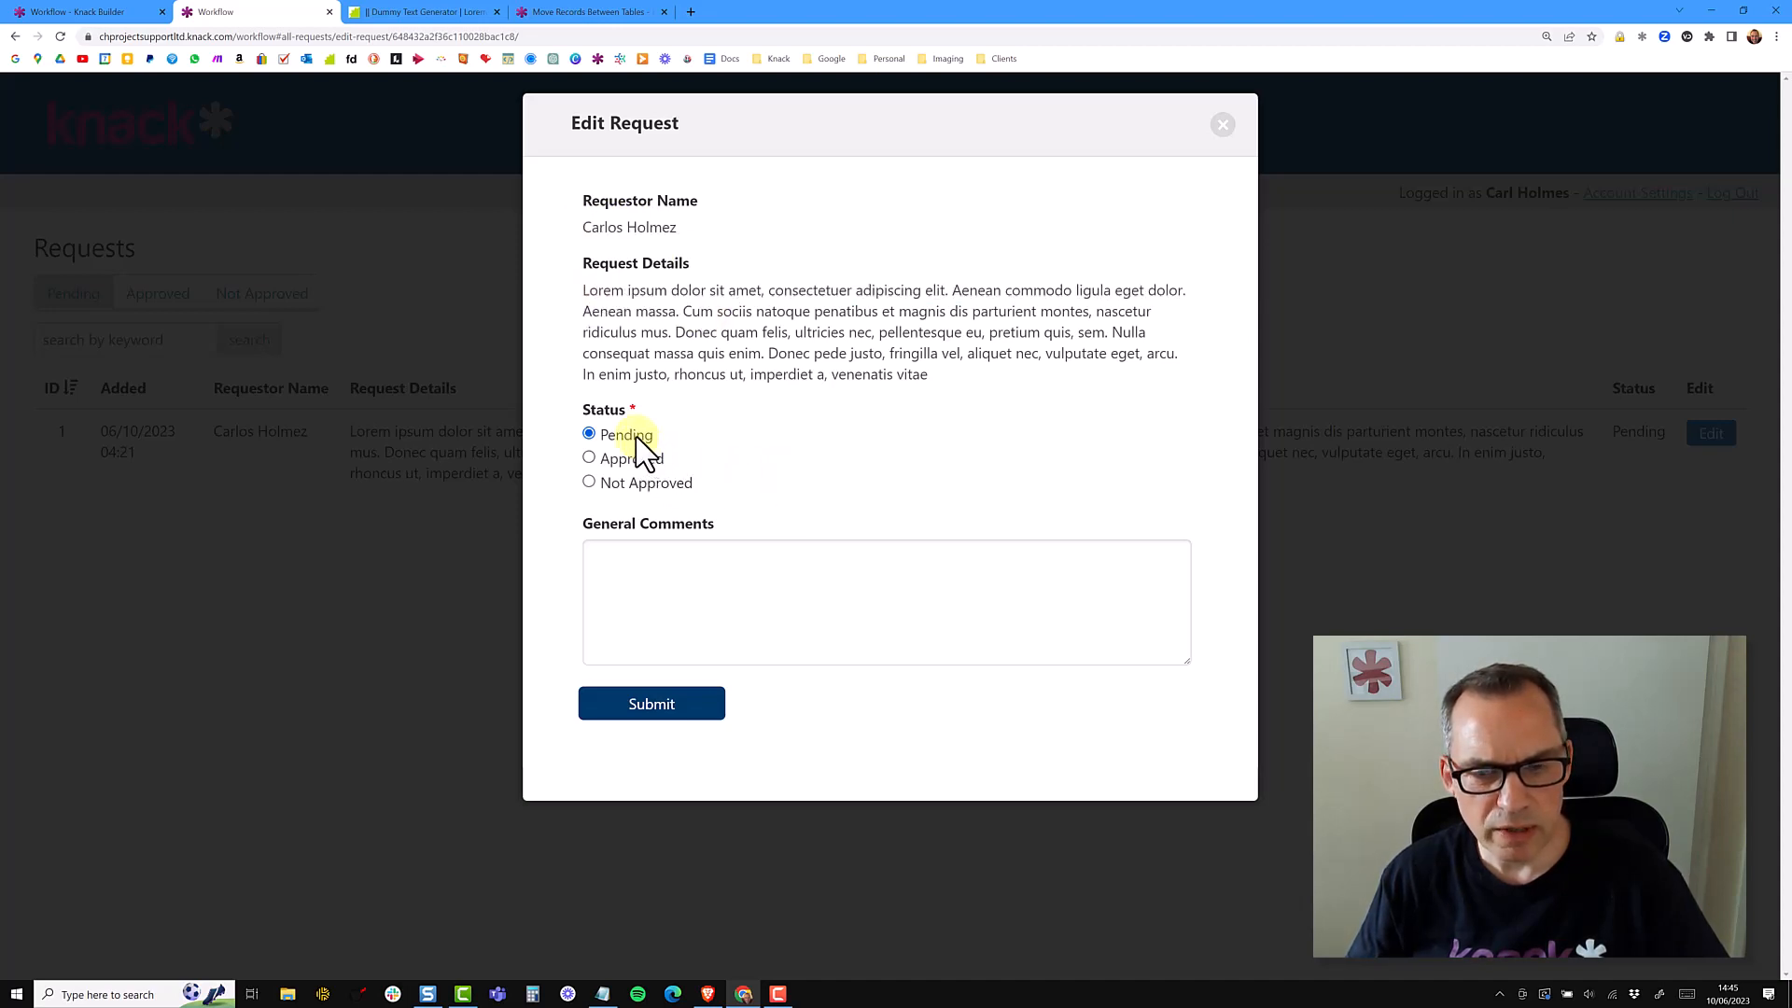
pyautogui.click(635, 463)
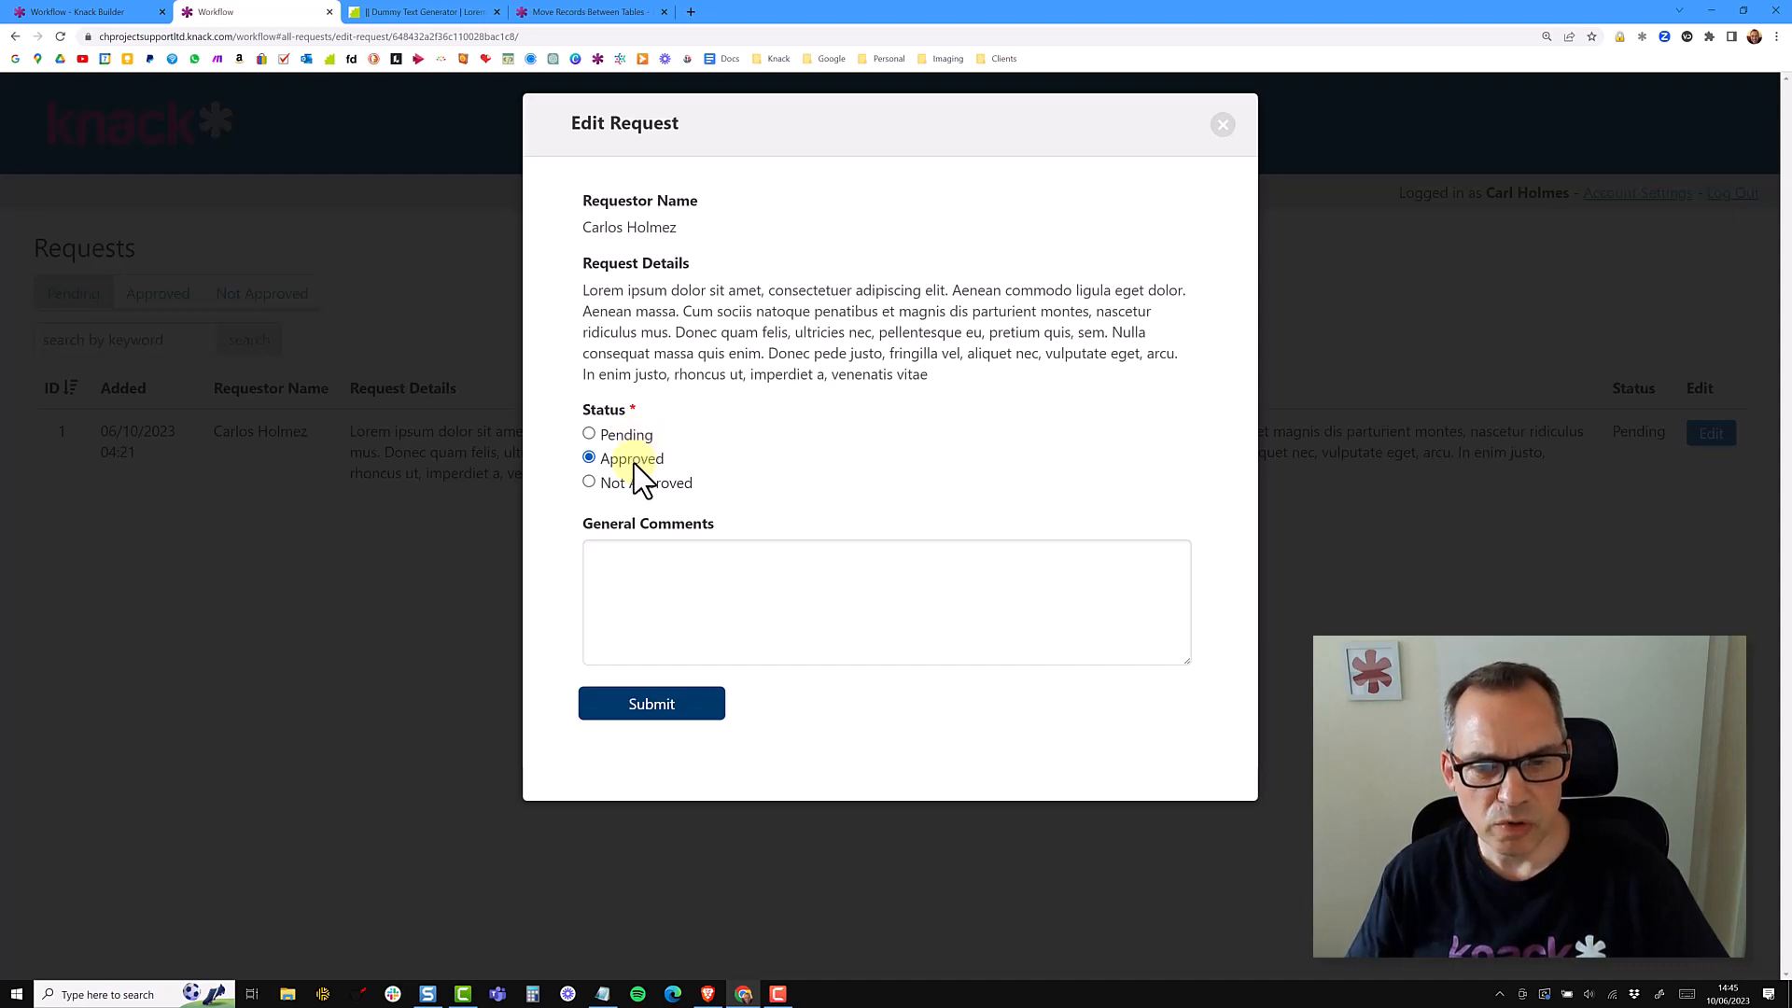
pyautogui.click(646, 489)
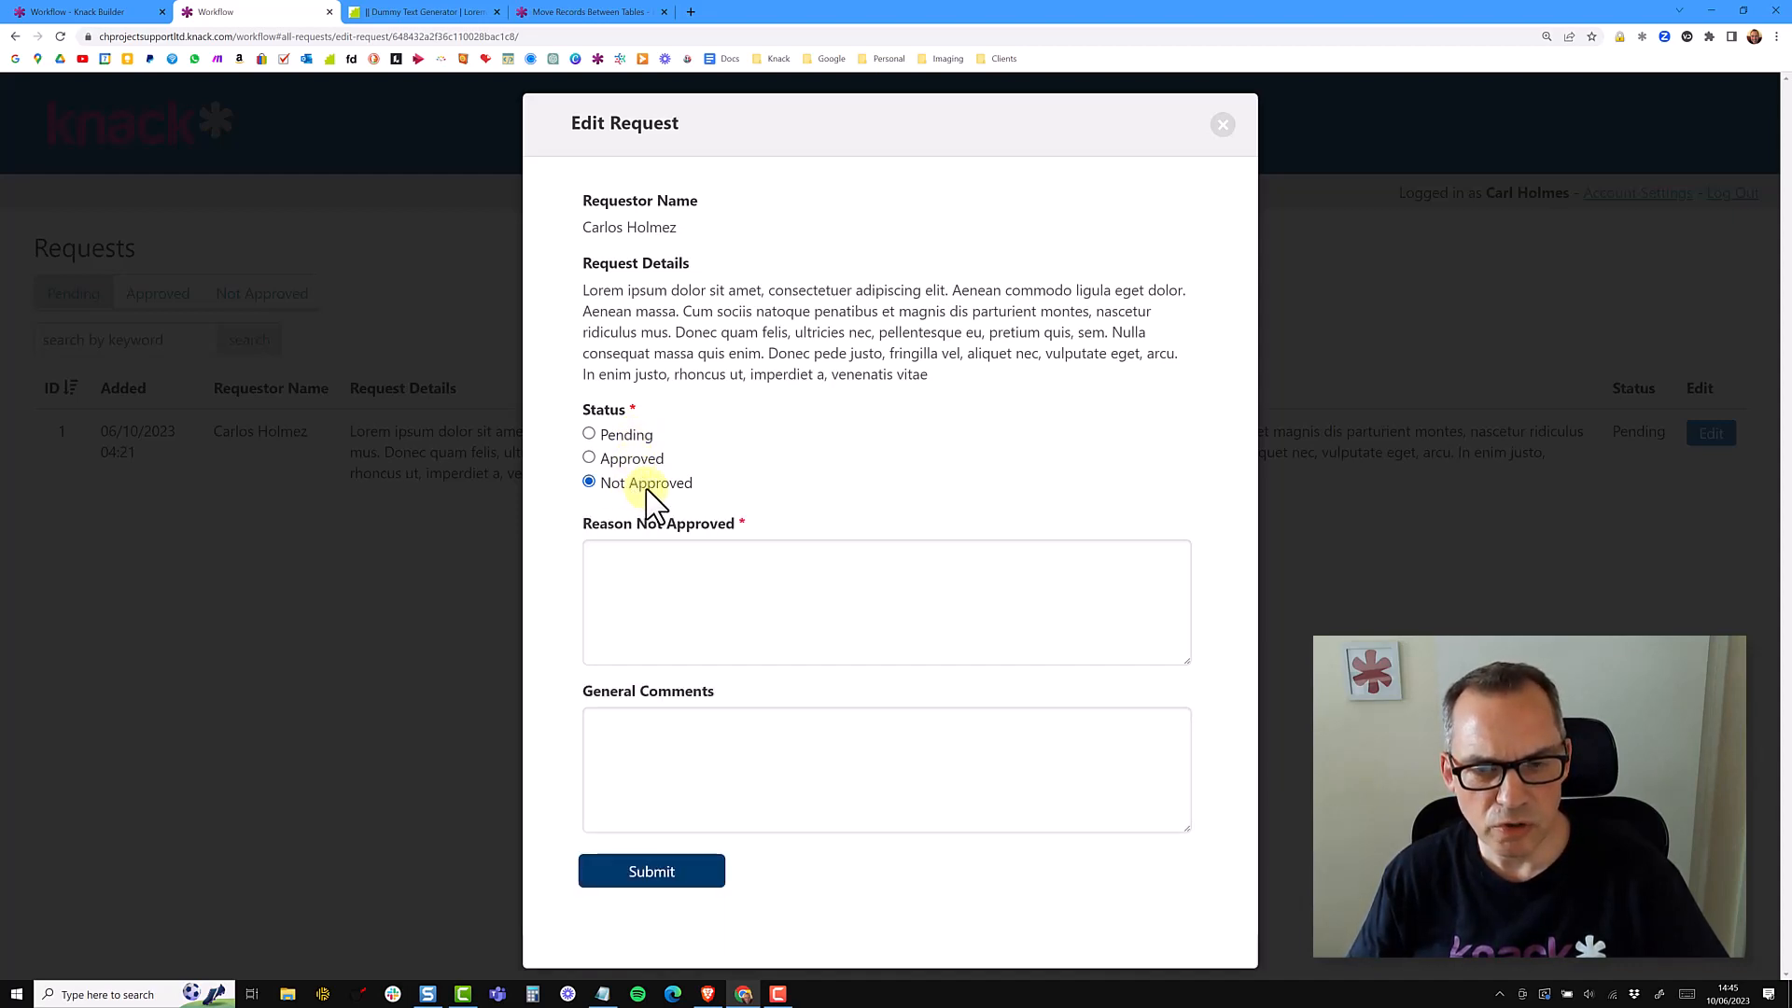
pyautogui.moveTo(584, 526); pyautogui.dragTo(741, 530)
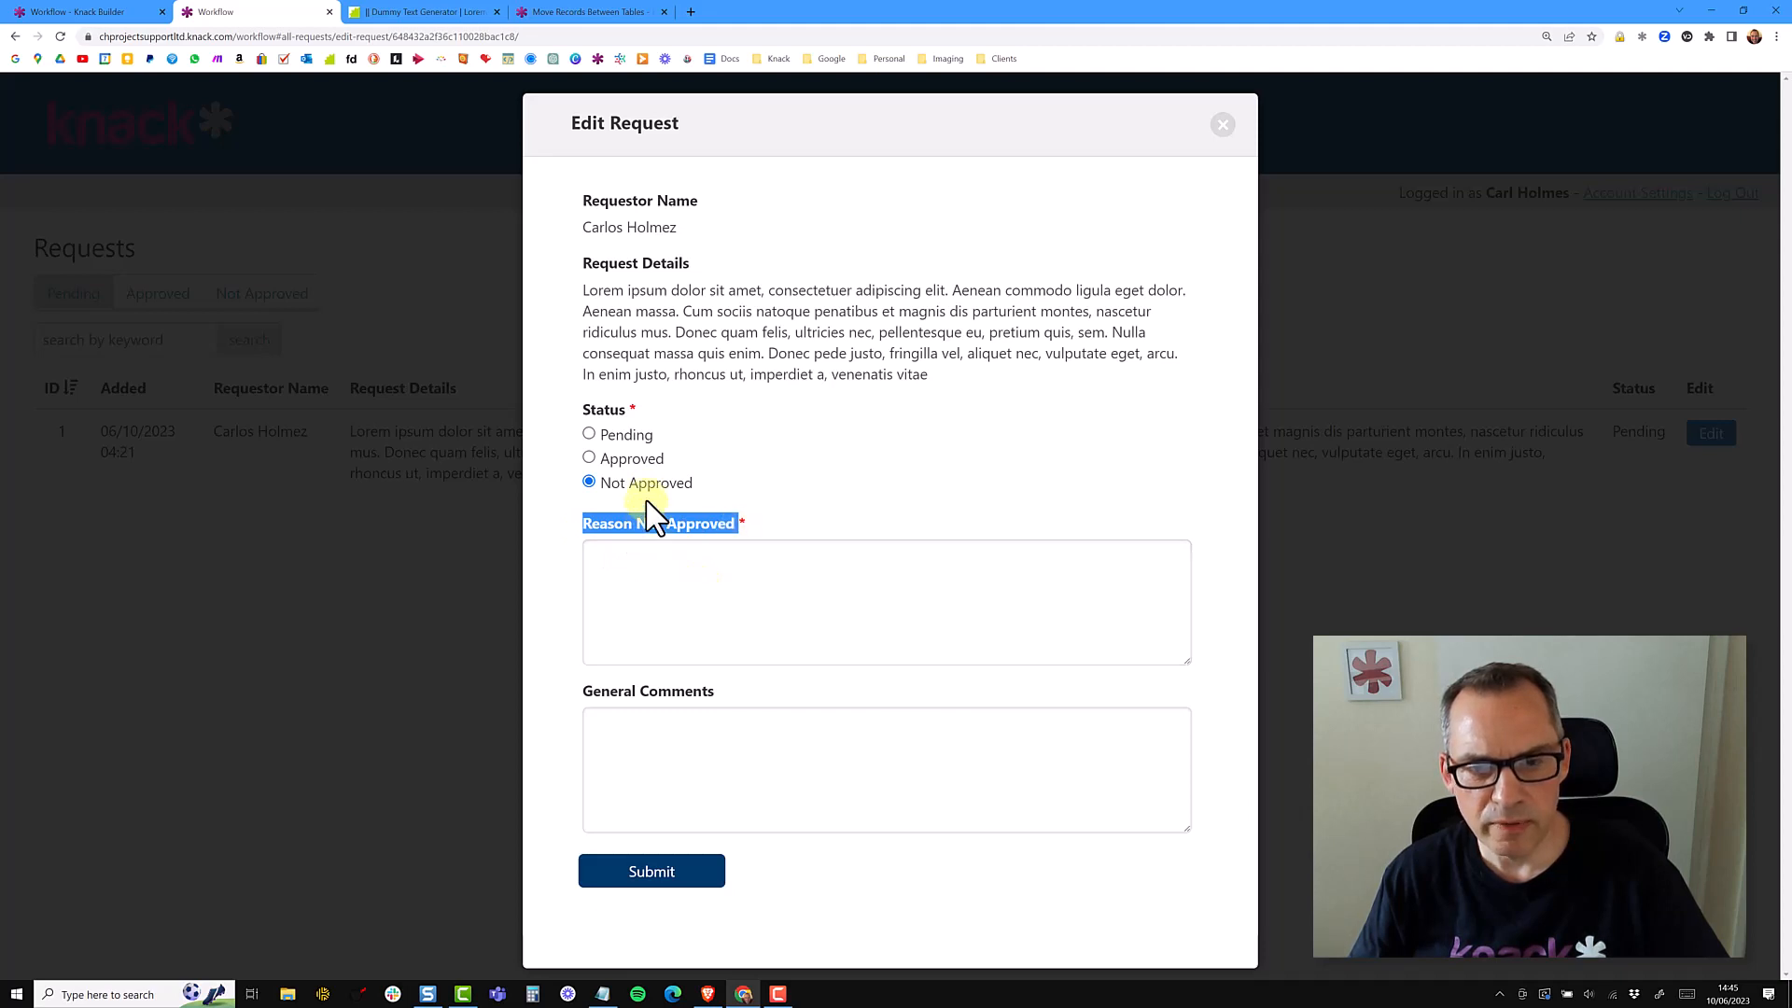
# Set the request's status to Approved, submit the form, and display the Approved requests
pyautogui.click(641, 461)
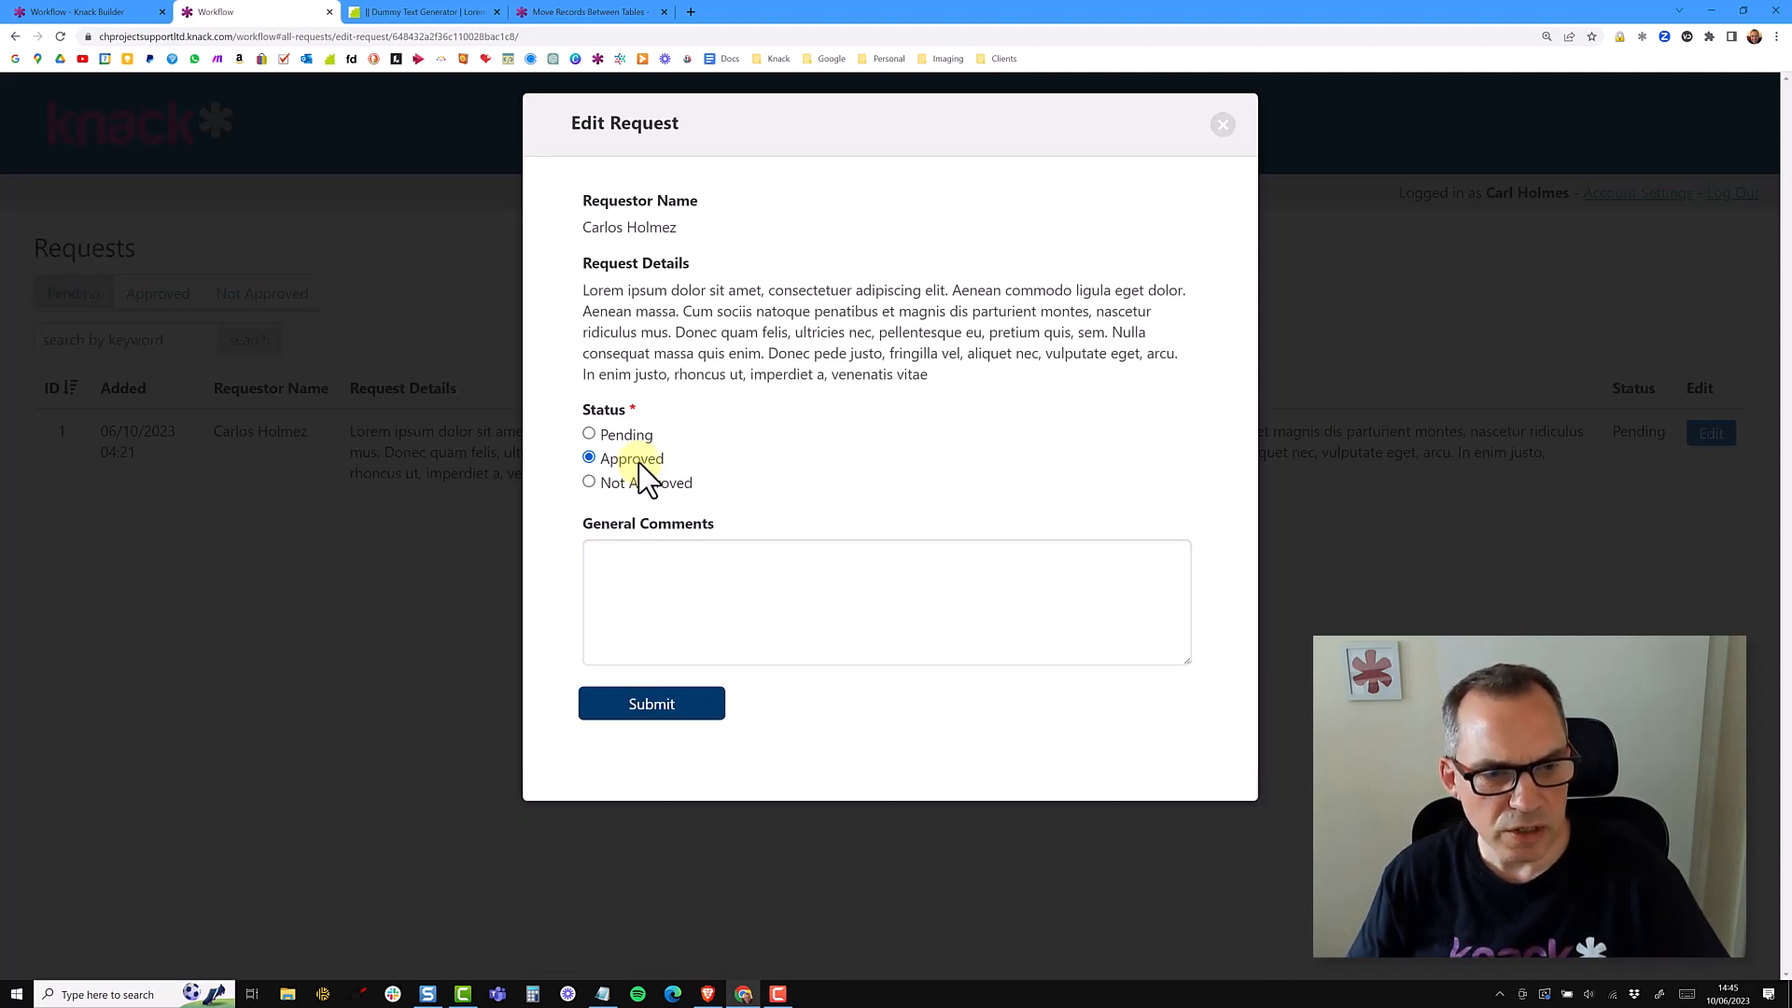
pyautogui.click(654, 705)
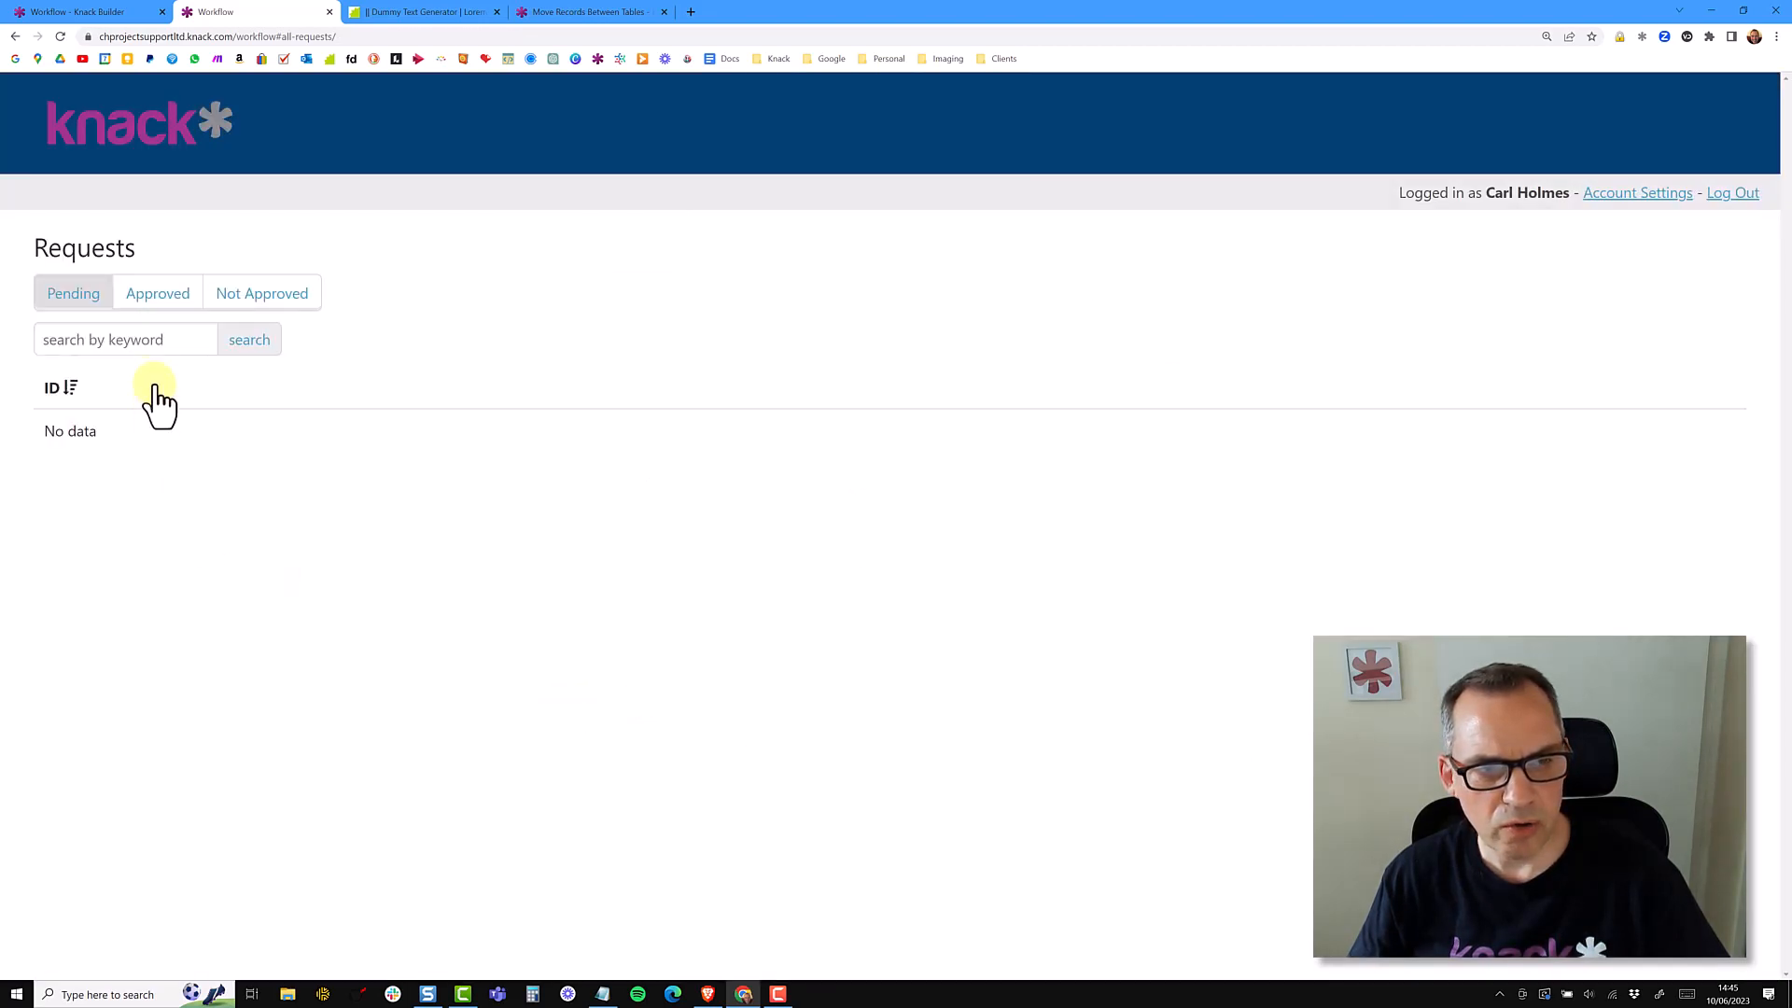
pyautogui.click(149, 303)
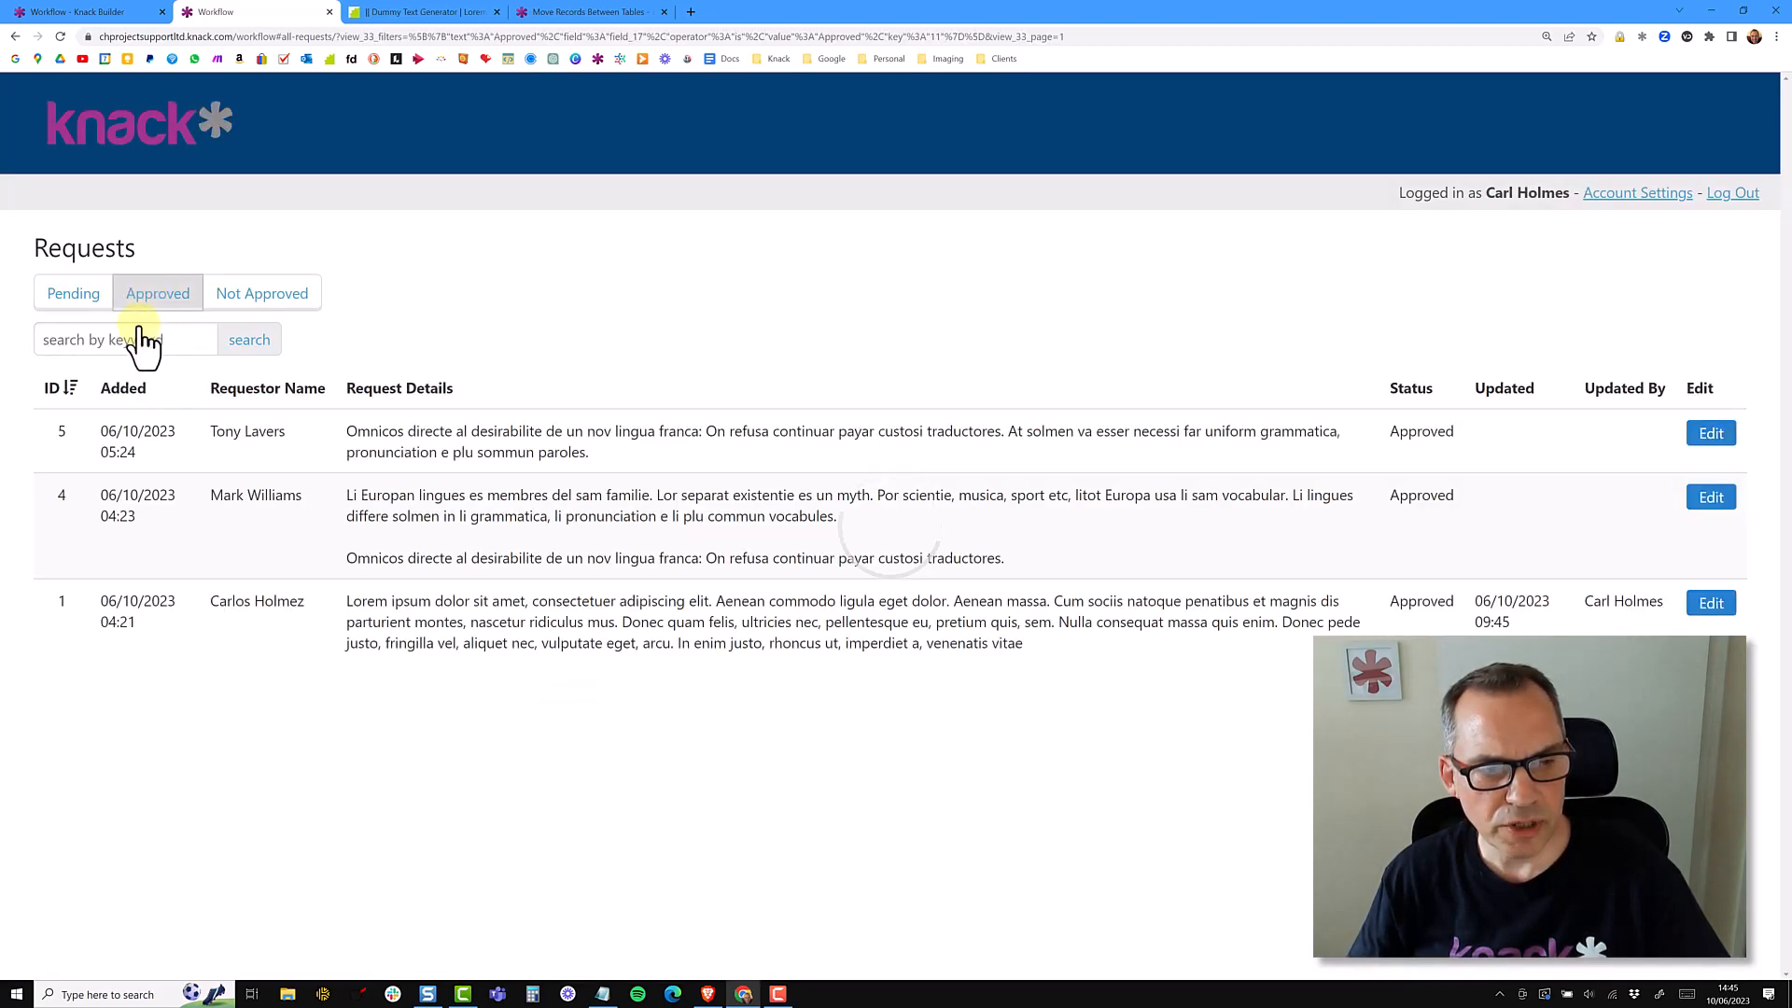
# Check the Not Approved and Pending filters of the Requests grid, and examine the first not-approved request's details
pyautogui.click(234, 293)
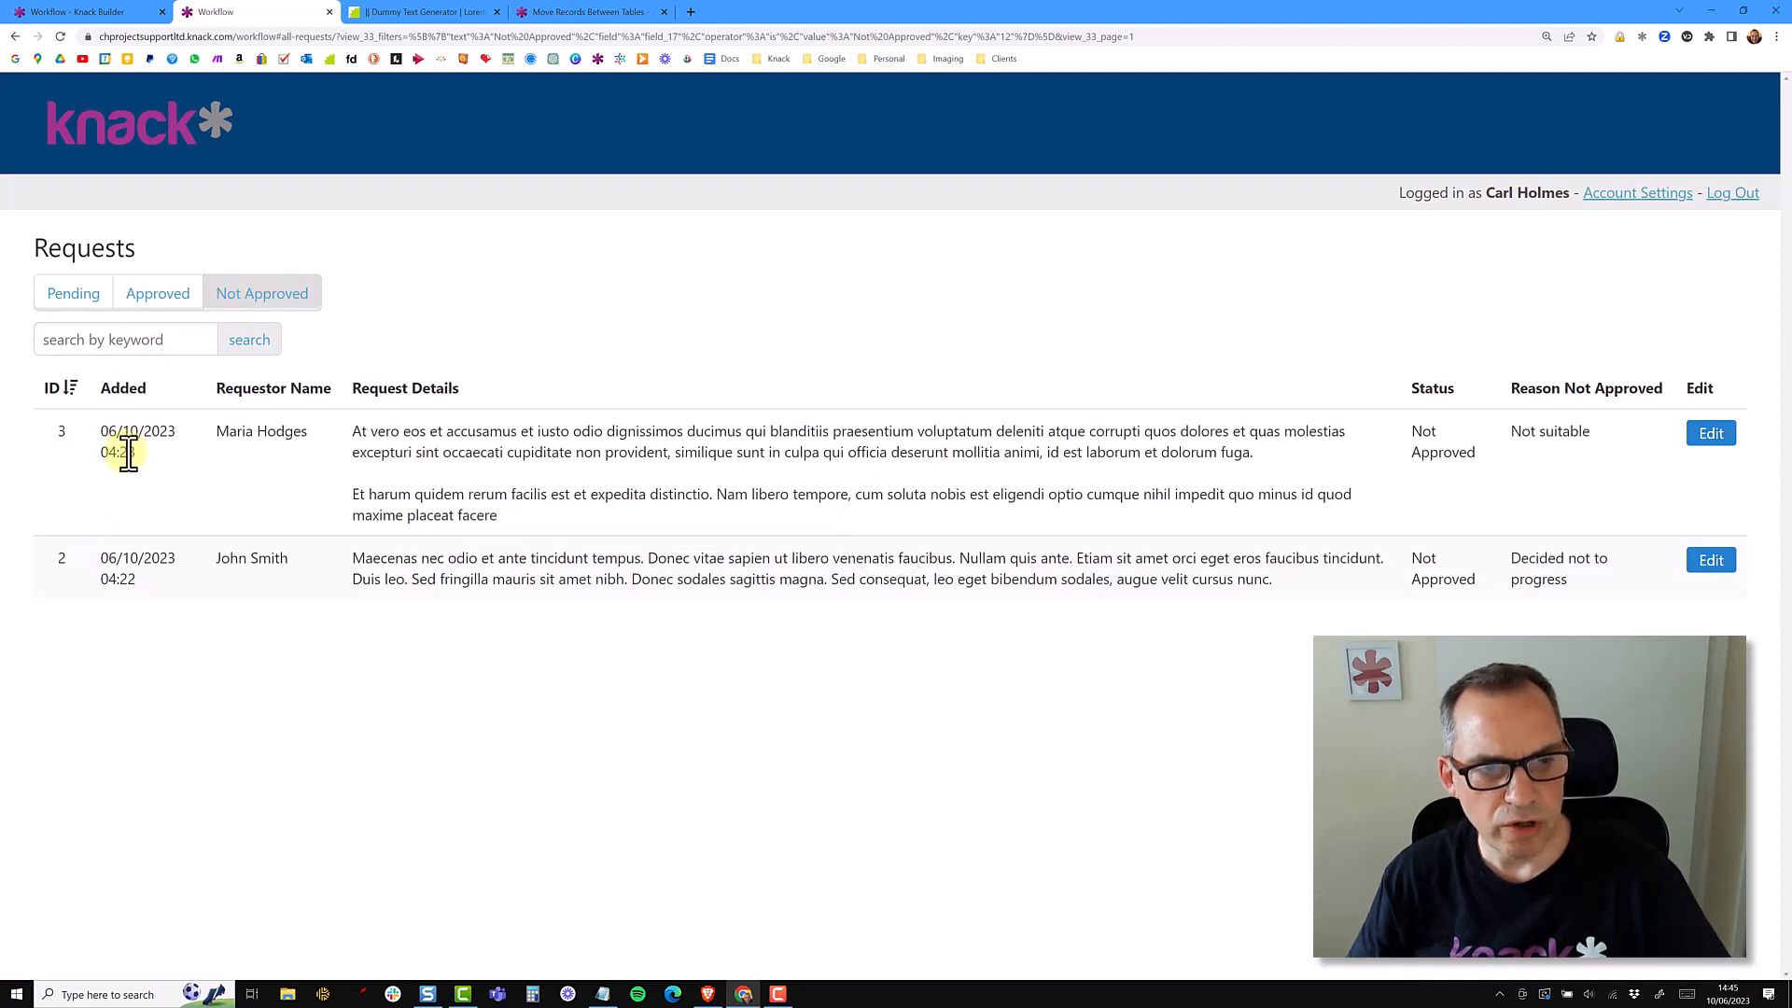
pyautogui.click(90, 302)
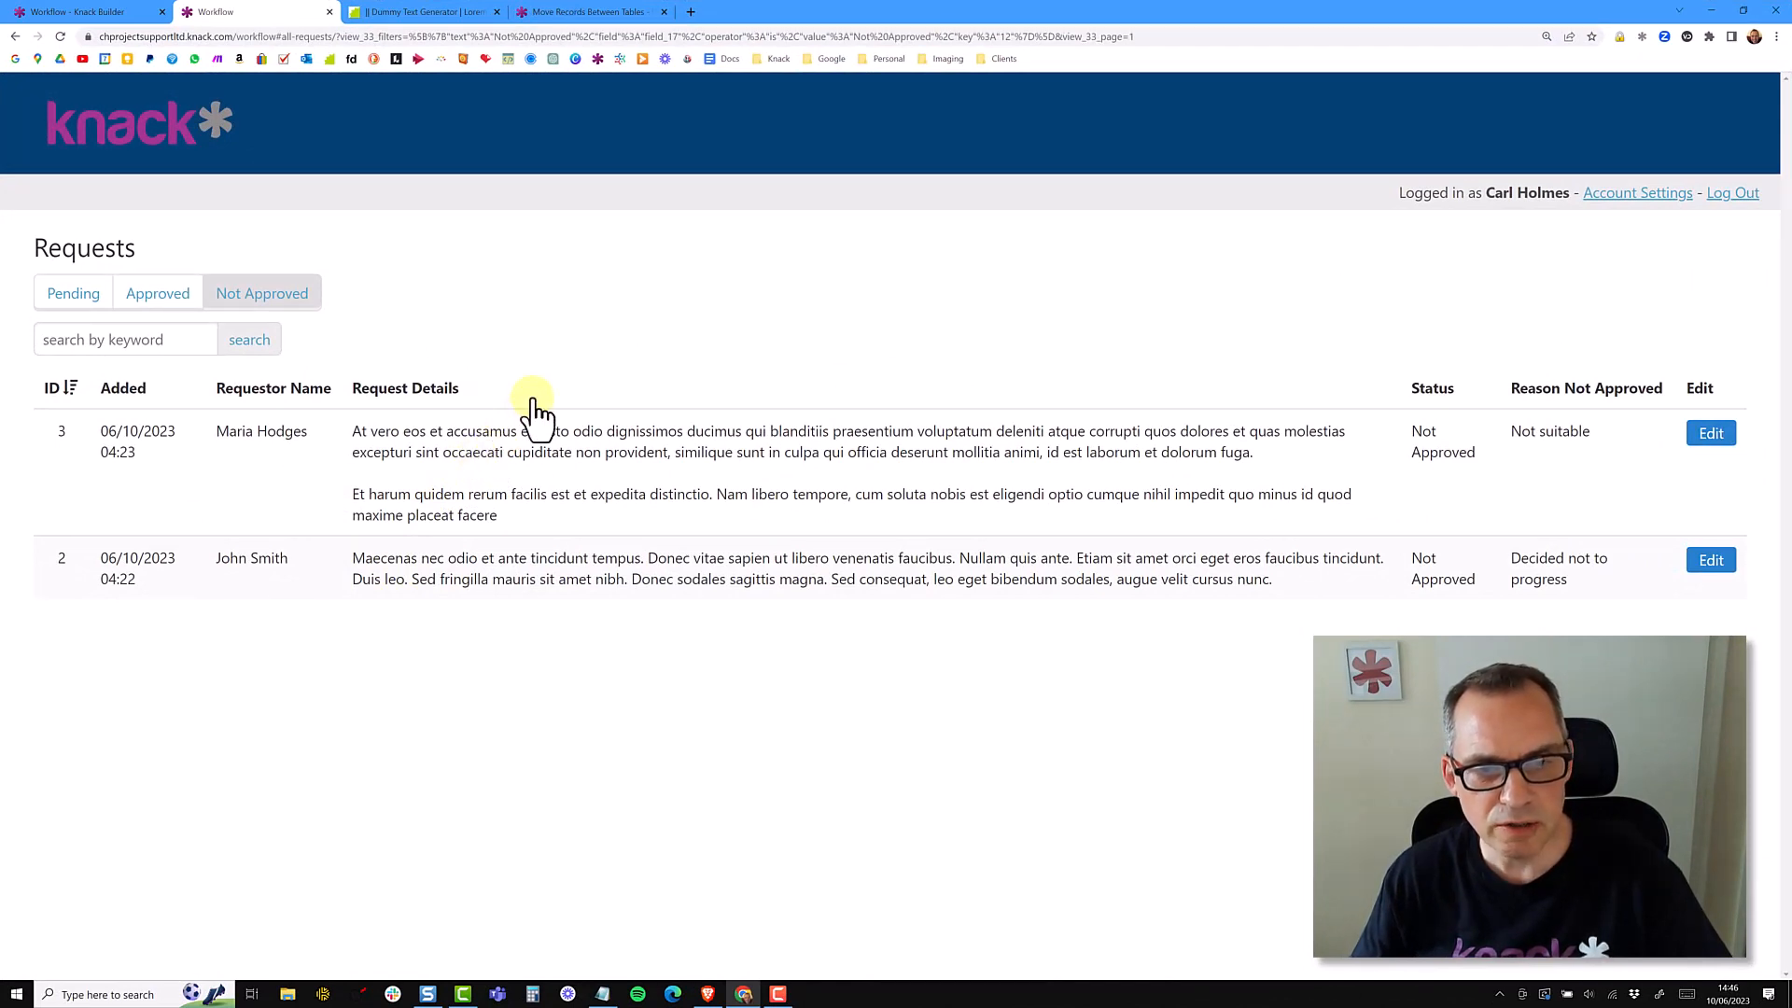
pyautogui.moveTo(511, 515); pyautogui.dragTo(364, 440)
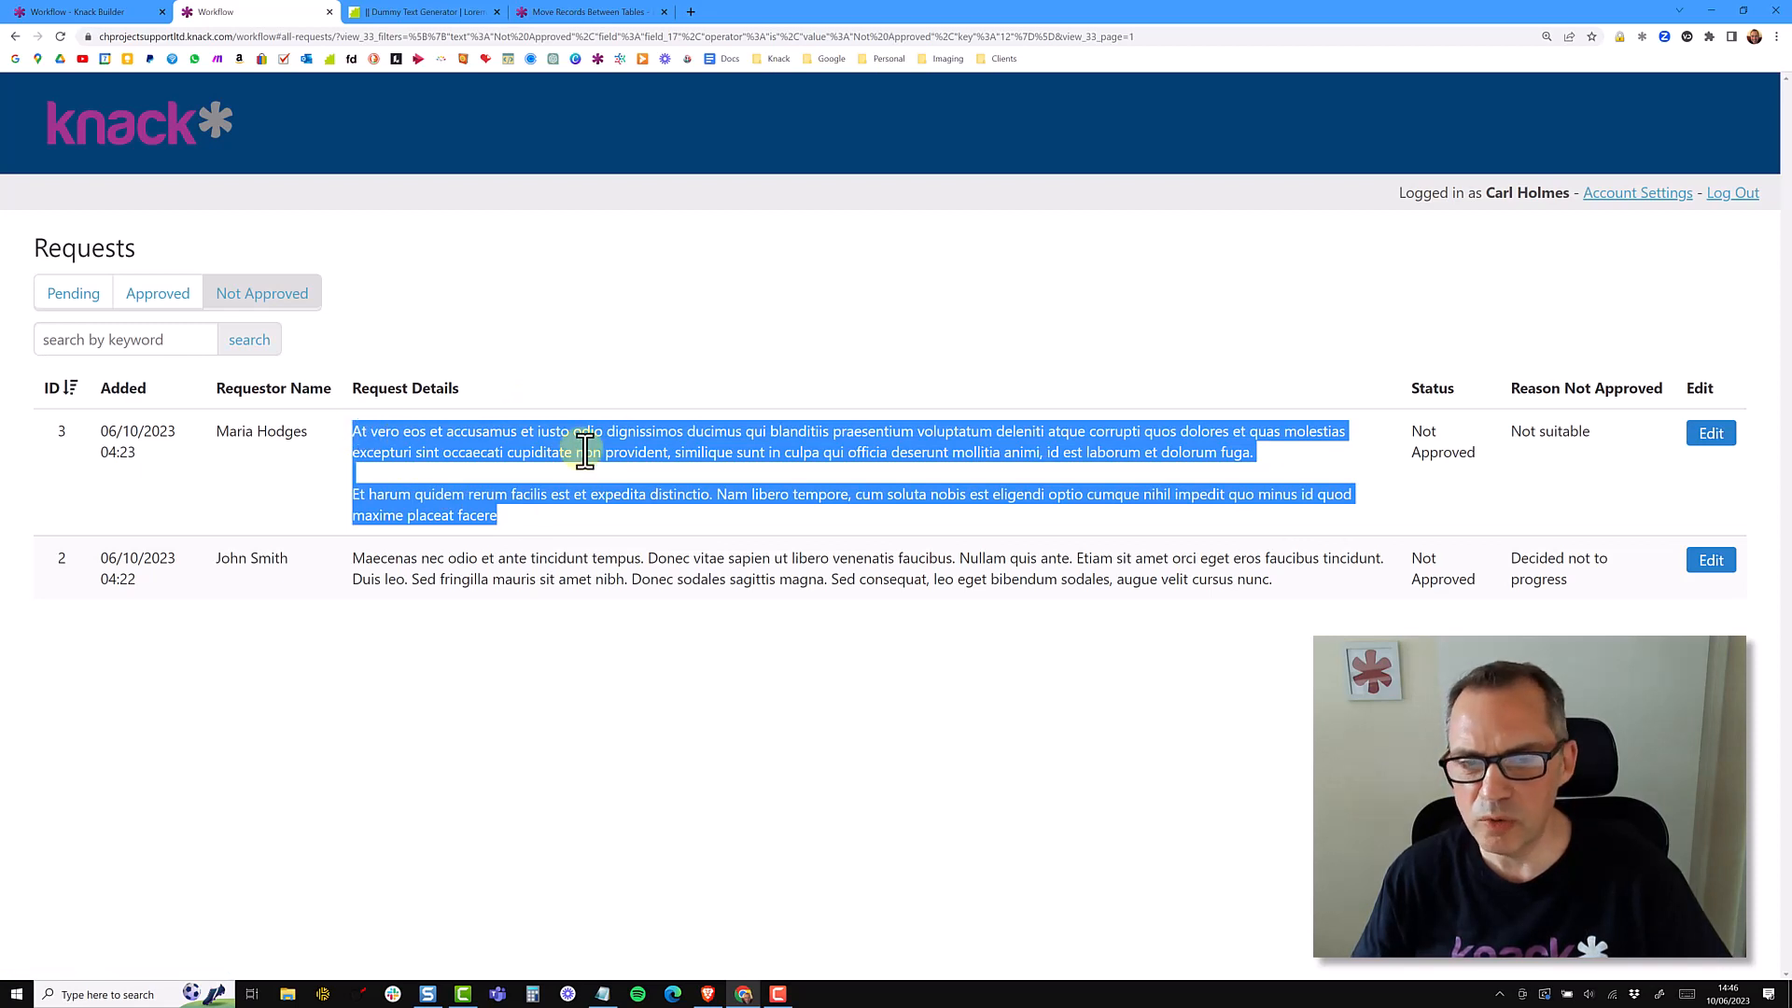
# Return to the builder's All Requests page and truncate the grid's Request Details column to a 150-character limit
pyautogui.click(93, 13)
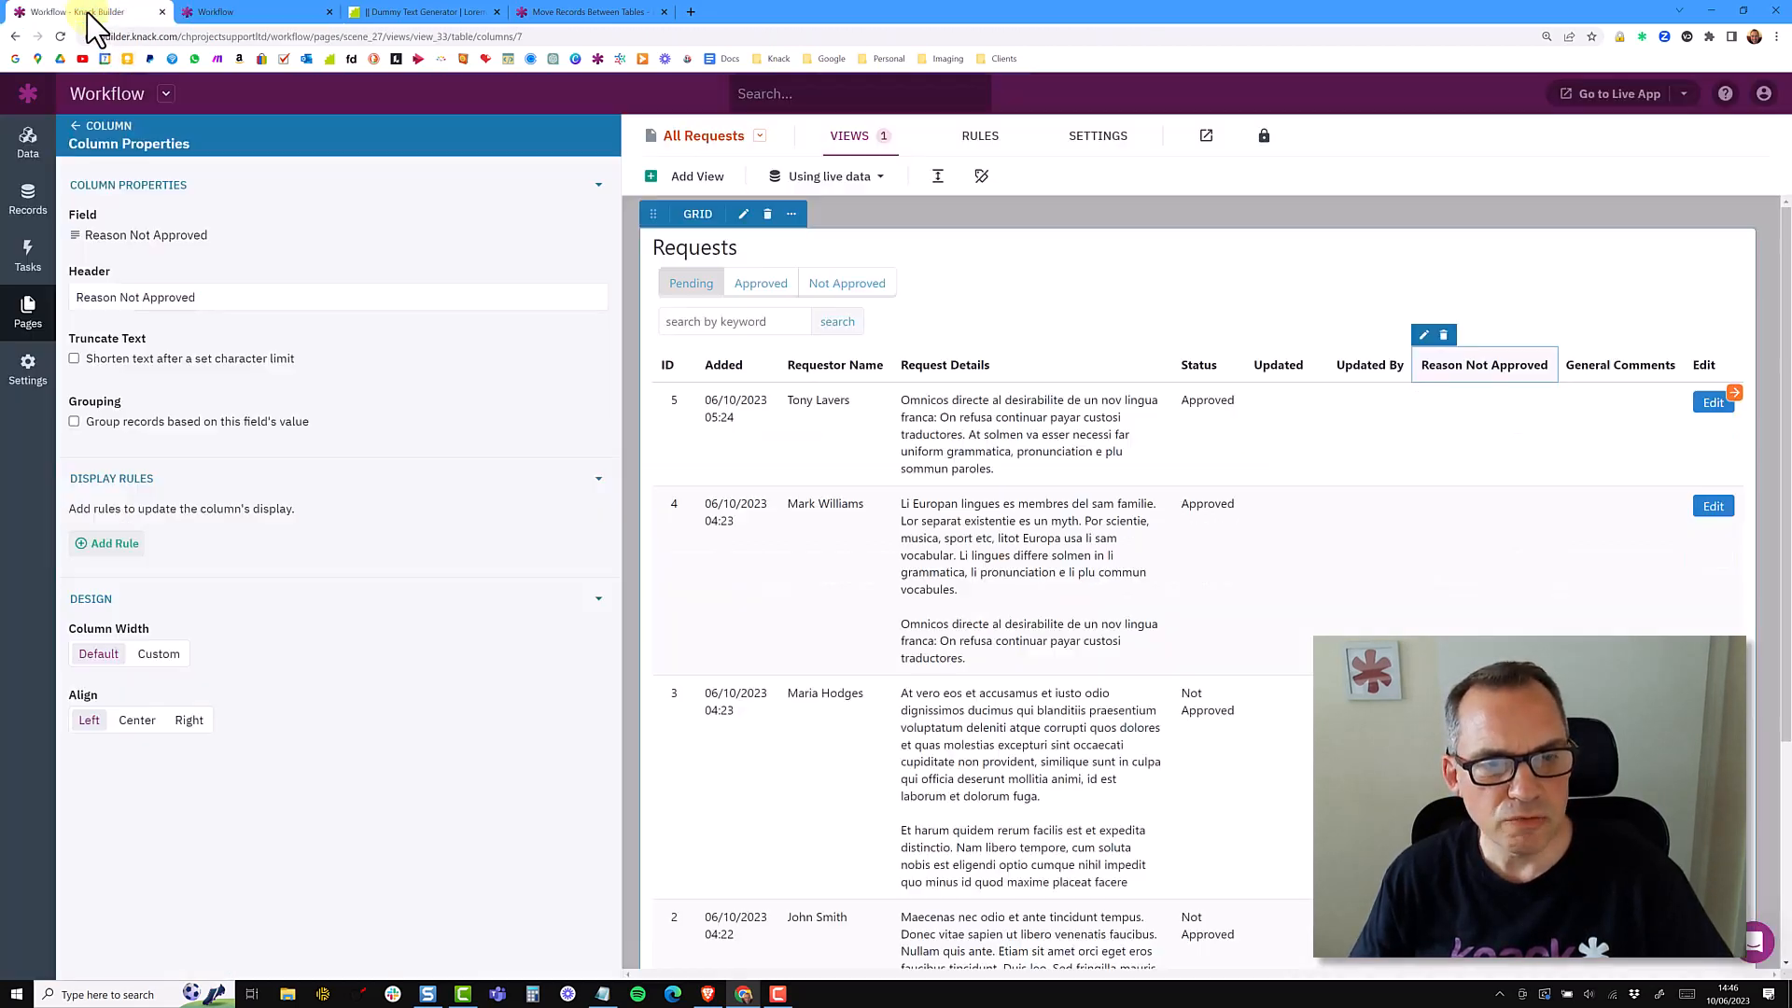
pyautogui.click(25, 308)
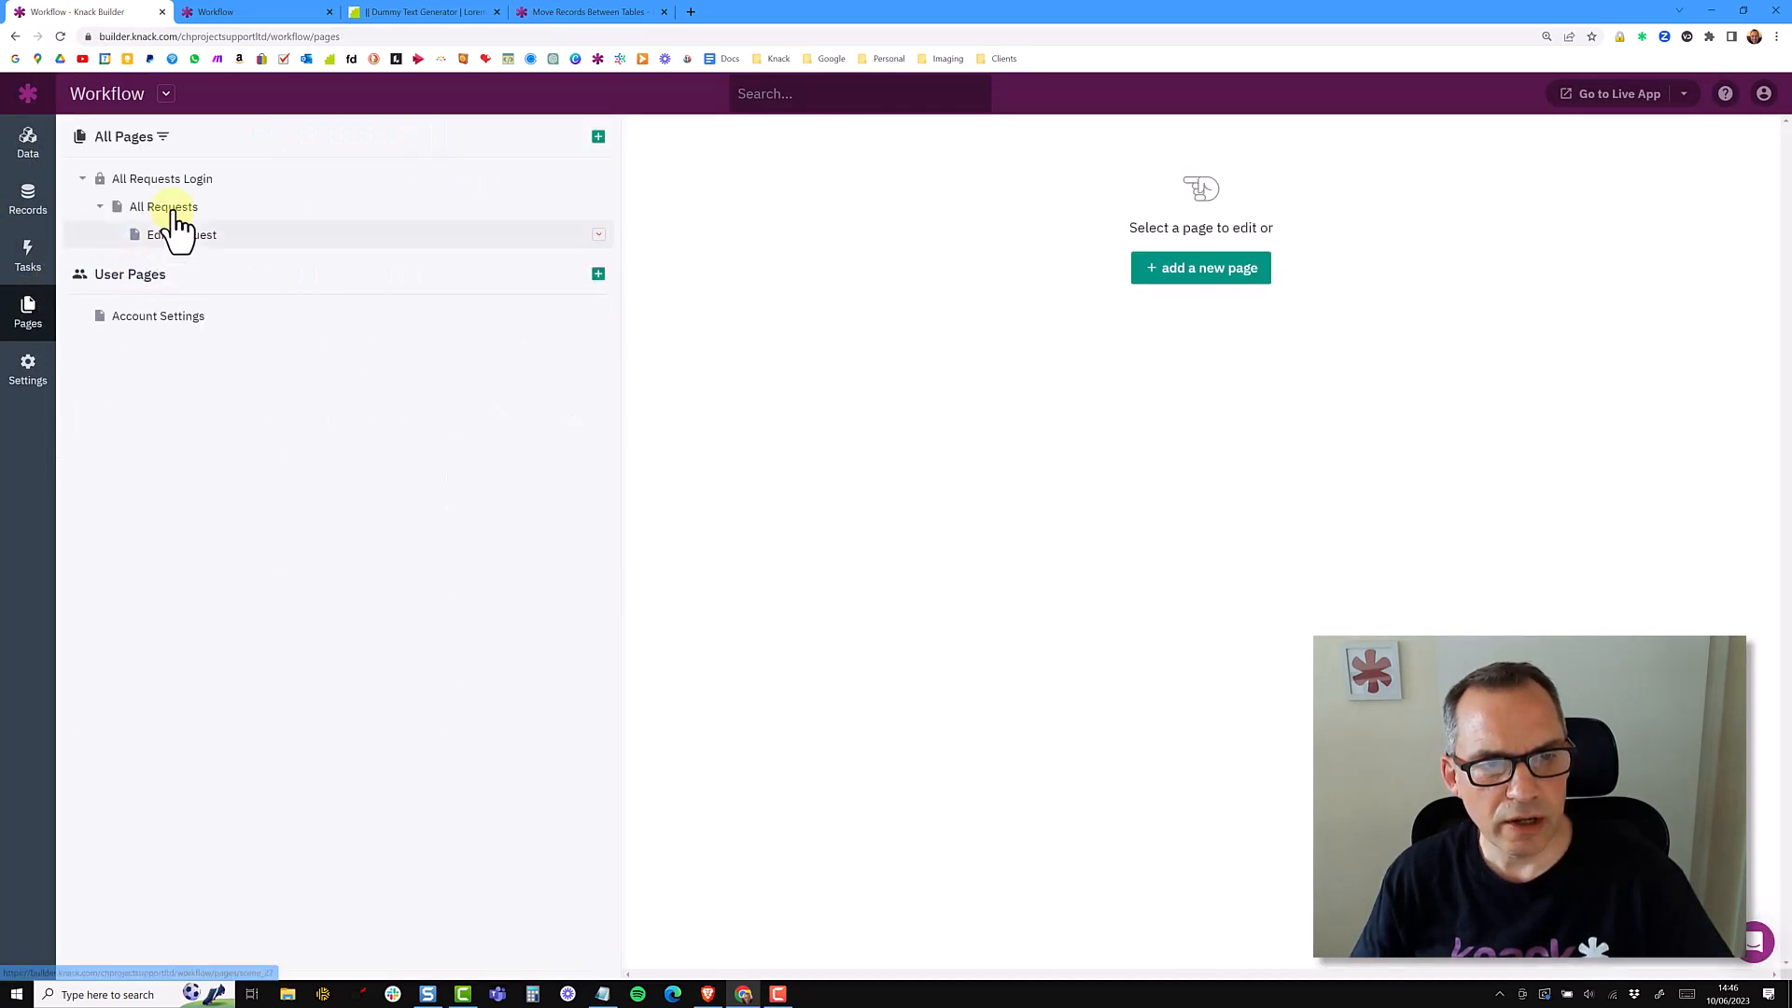
pyautogui.click(174, 211)
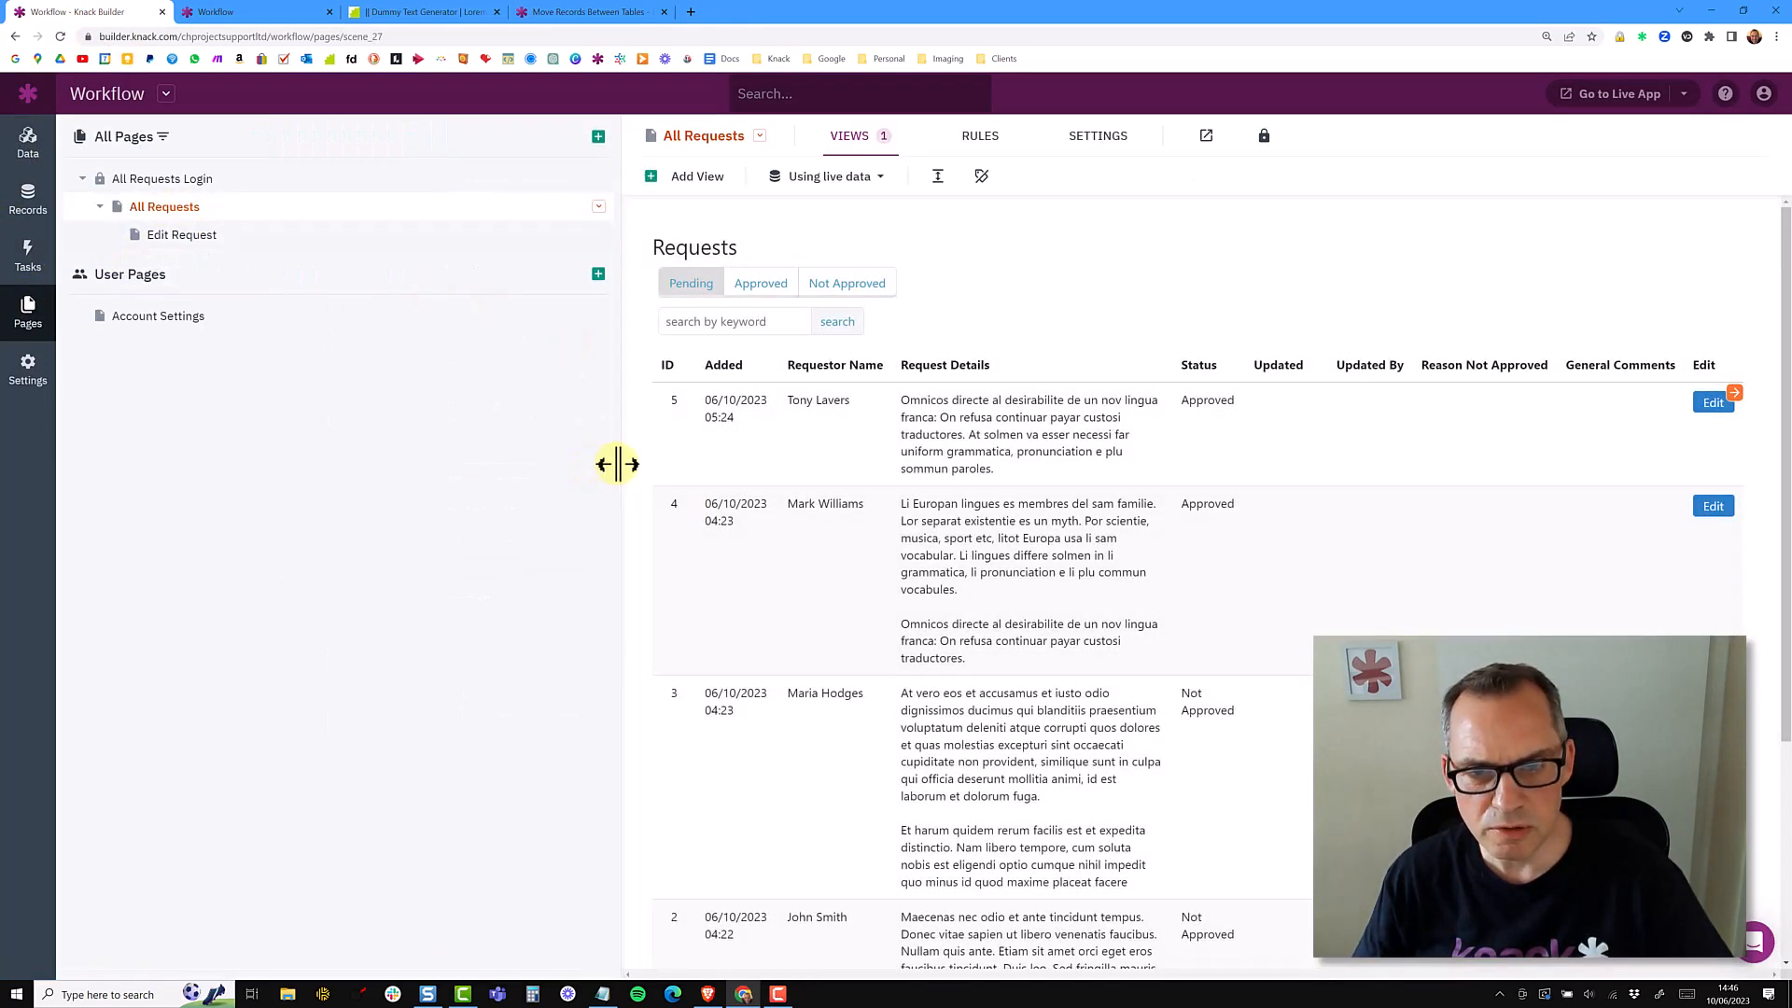
pyautogui.moveTo(620, 464); pyautogui.dragTo(439, 454)
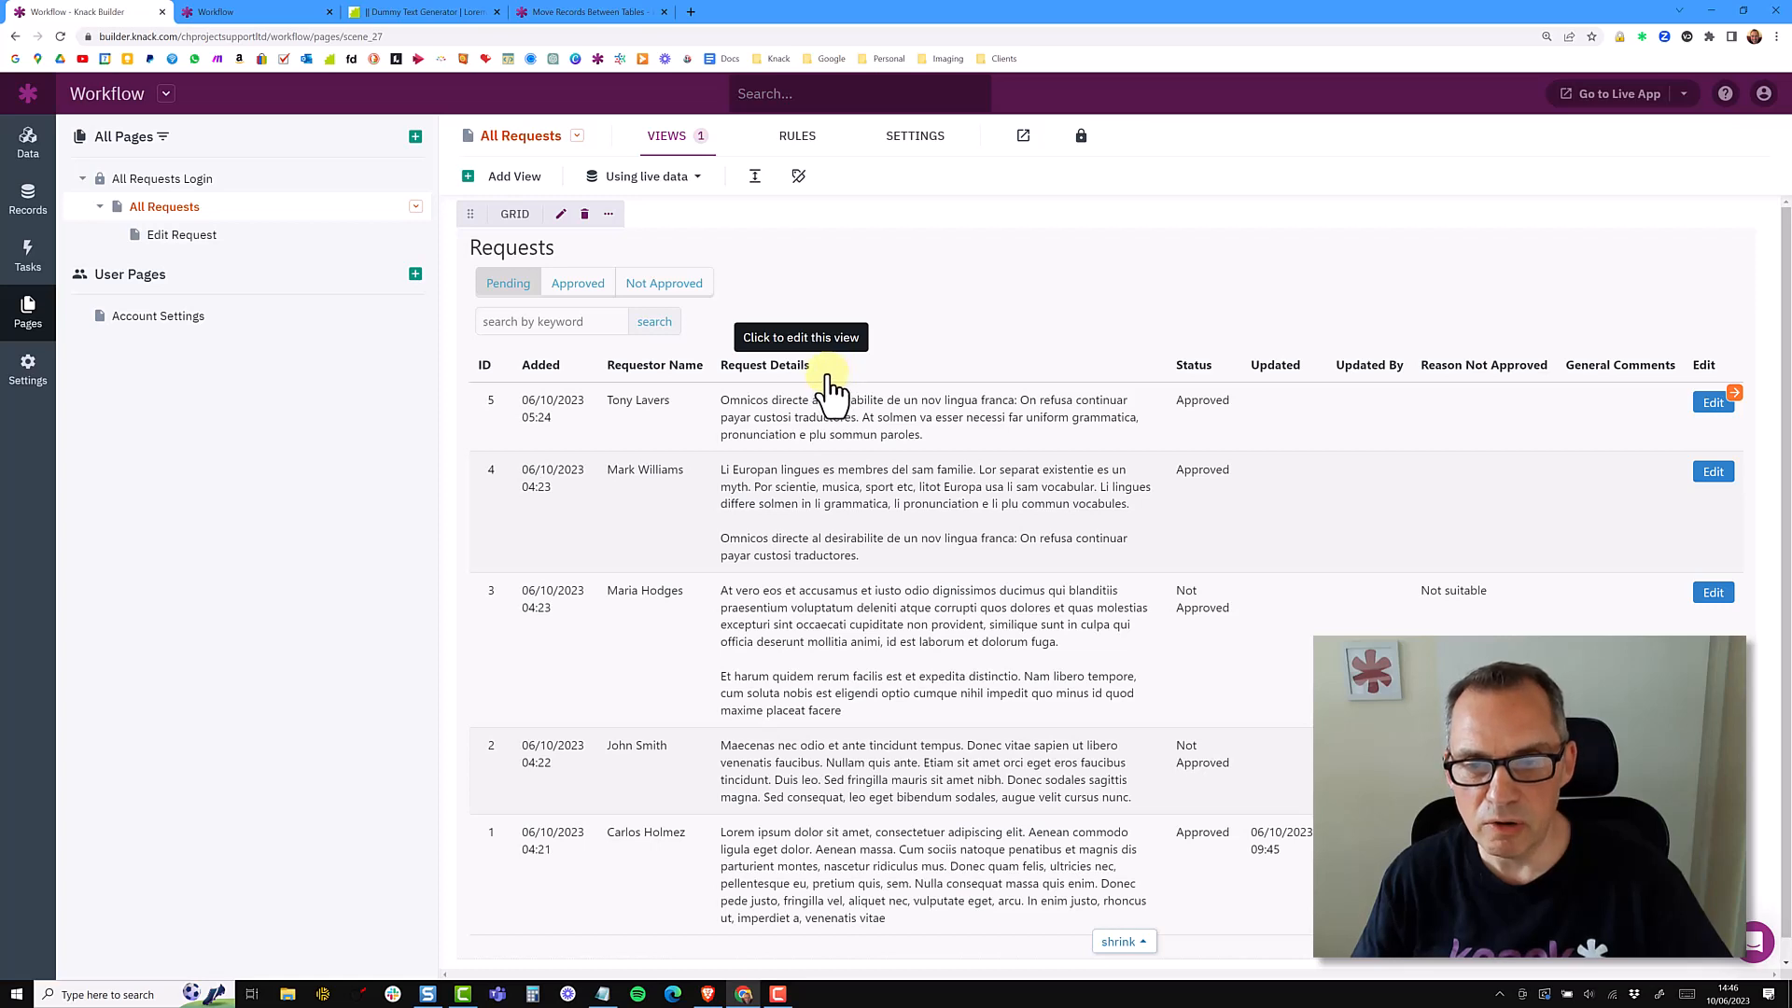
pyautogui.click(795, 369)
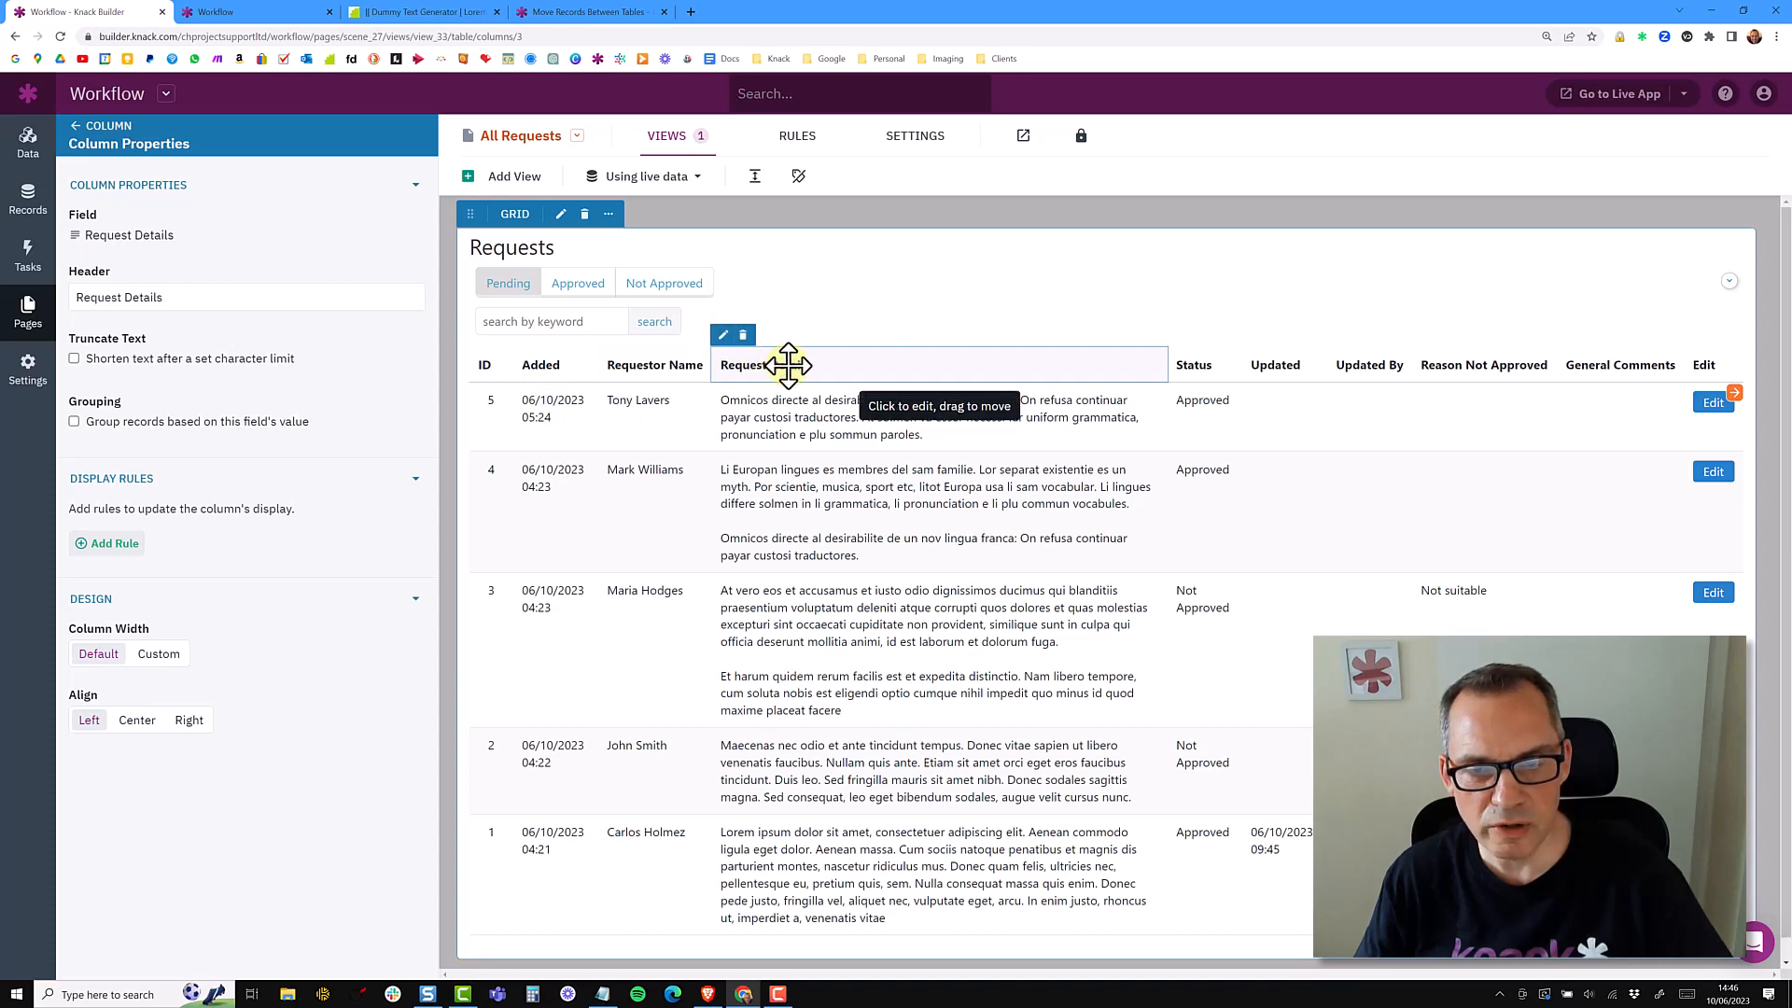
pyautogui.click(74, 359)
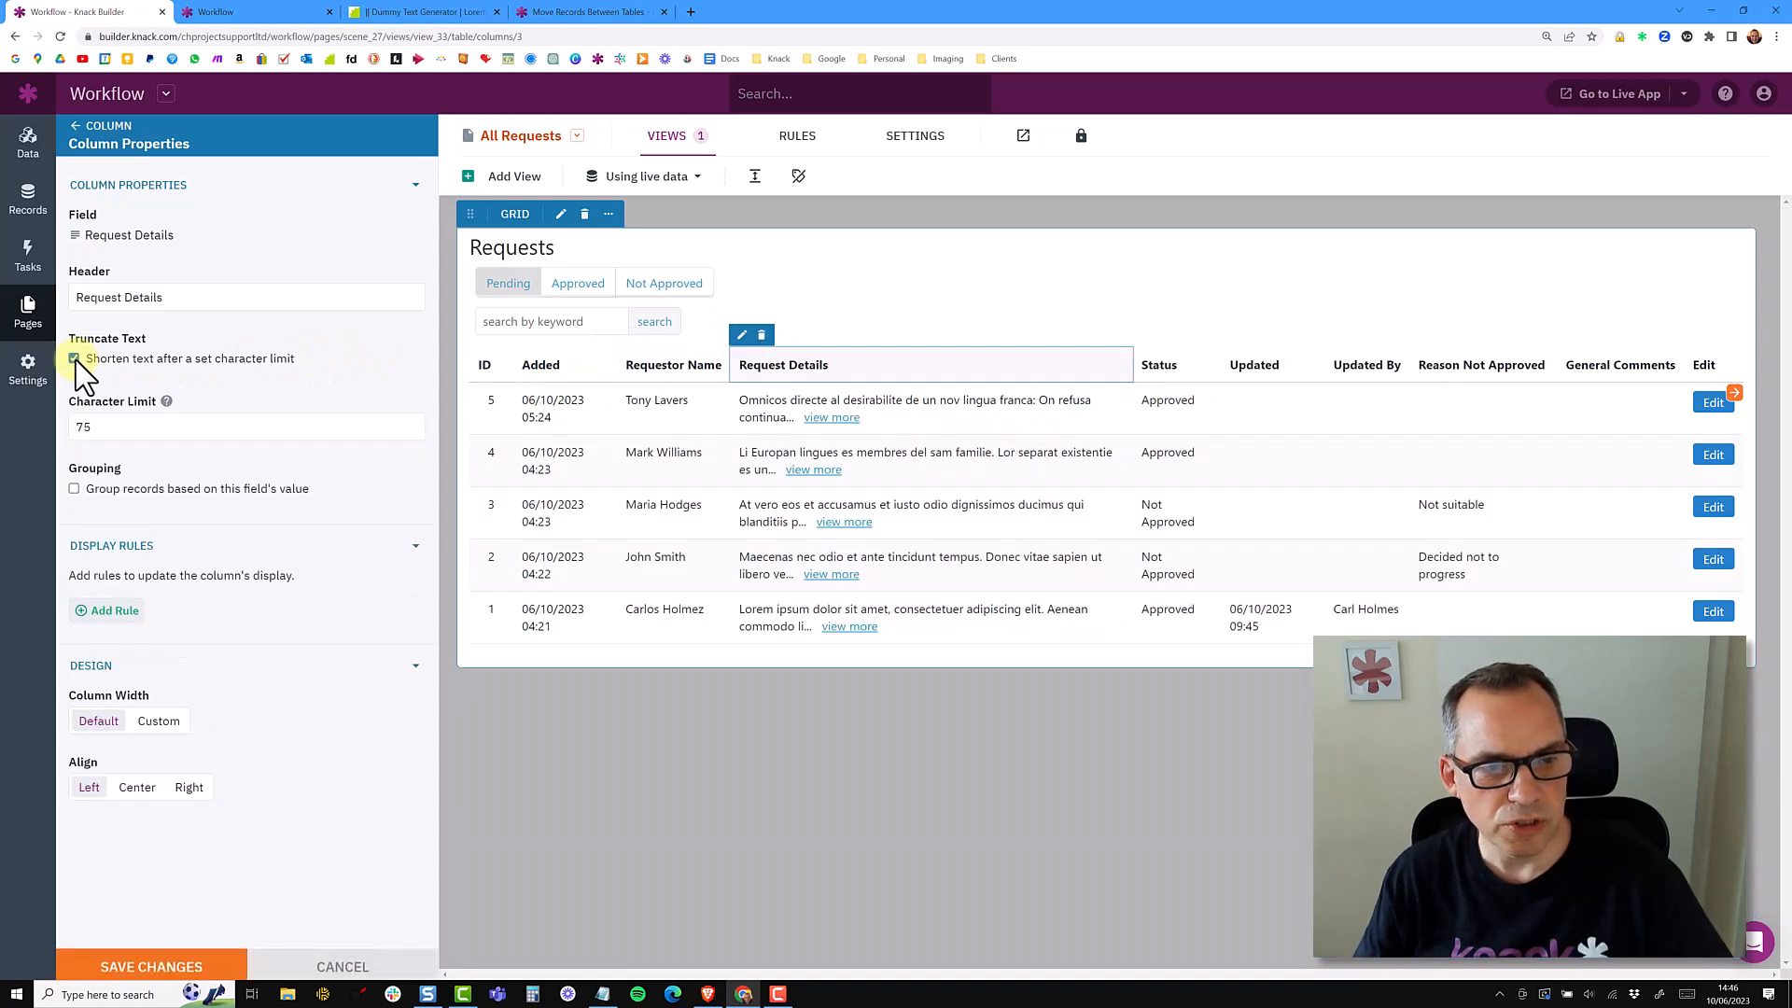
pyautogui.doubleClick(112, 426)
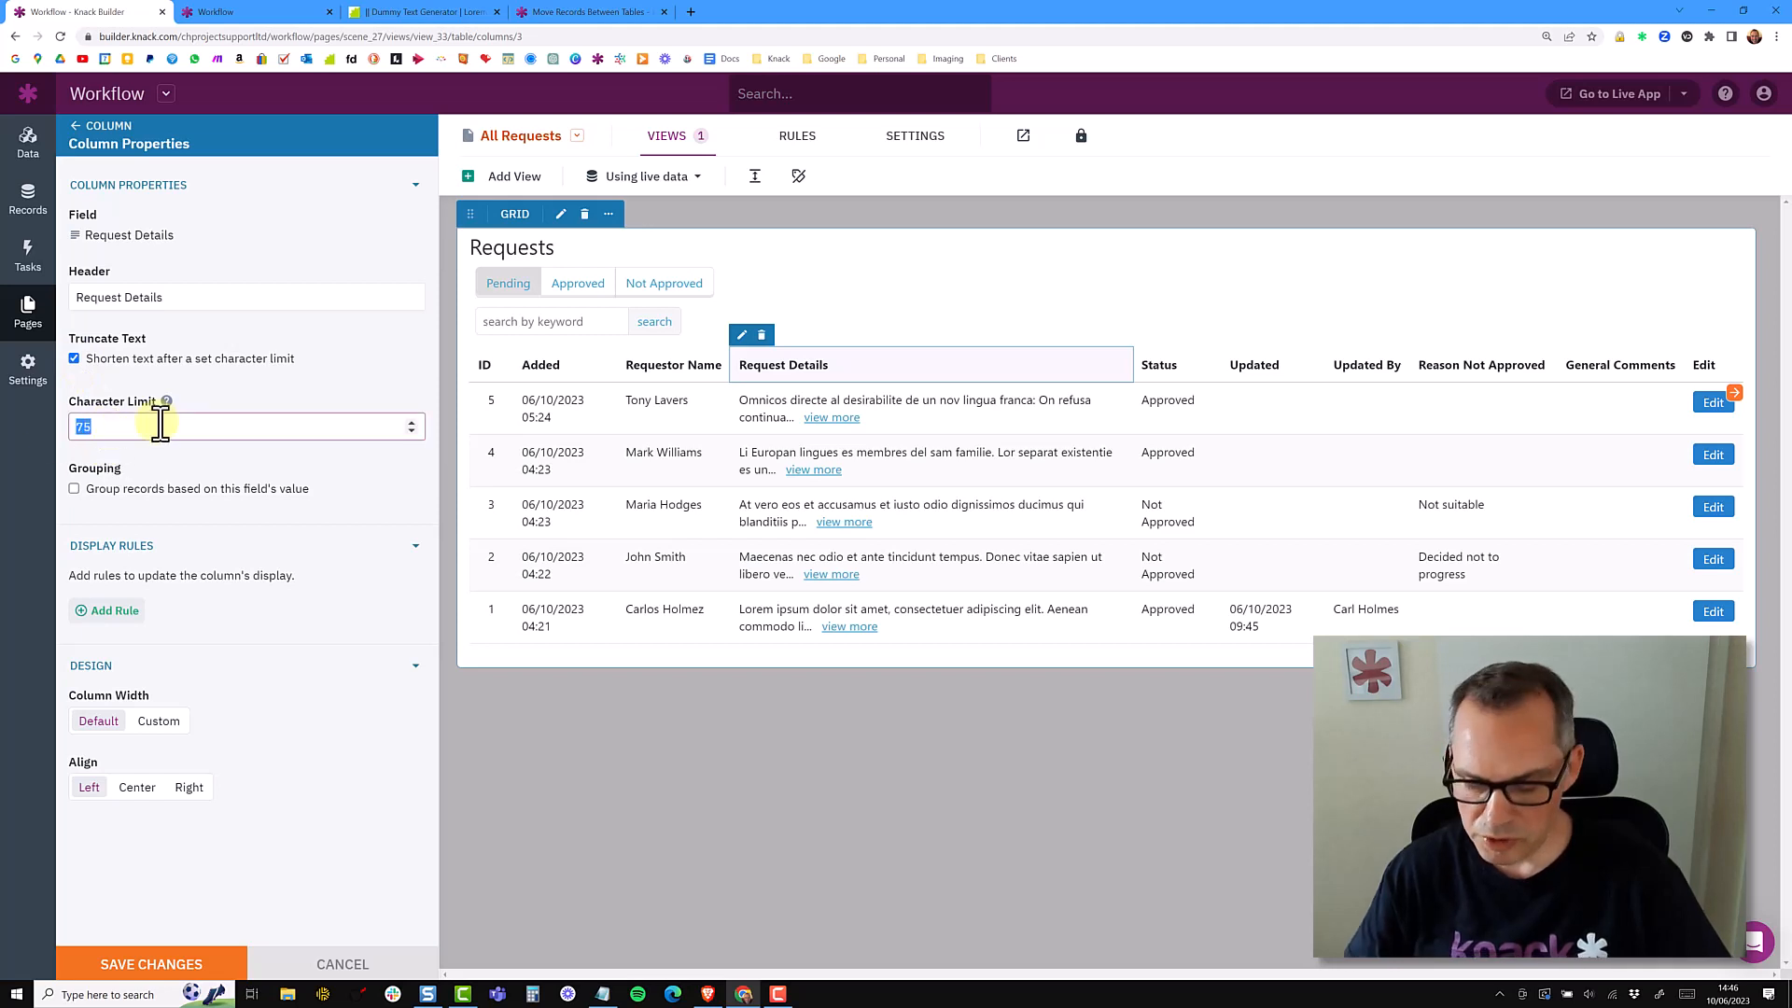
pyautogui.write('150')
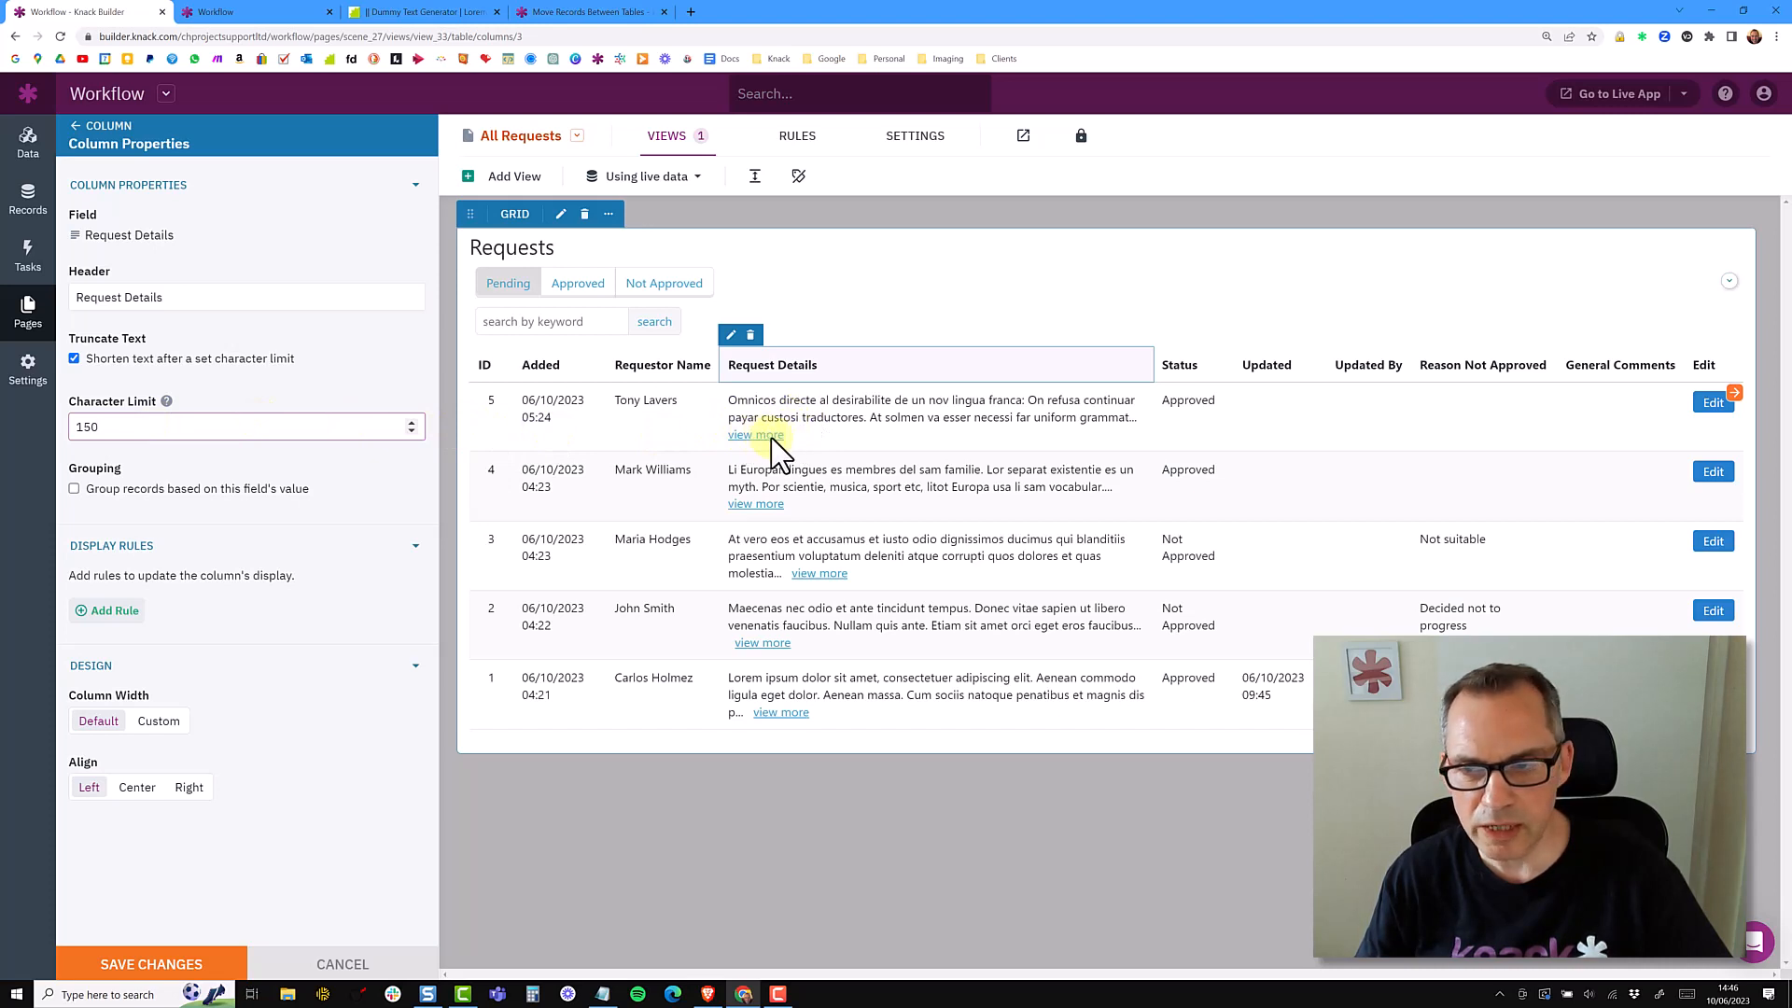
# Enable text shortening for the Reason Not Approved and General Comments columns, and save the grid changes
pyautogui.click(1473, 364)
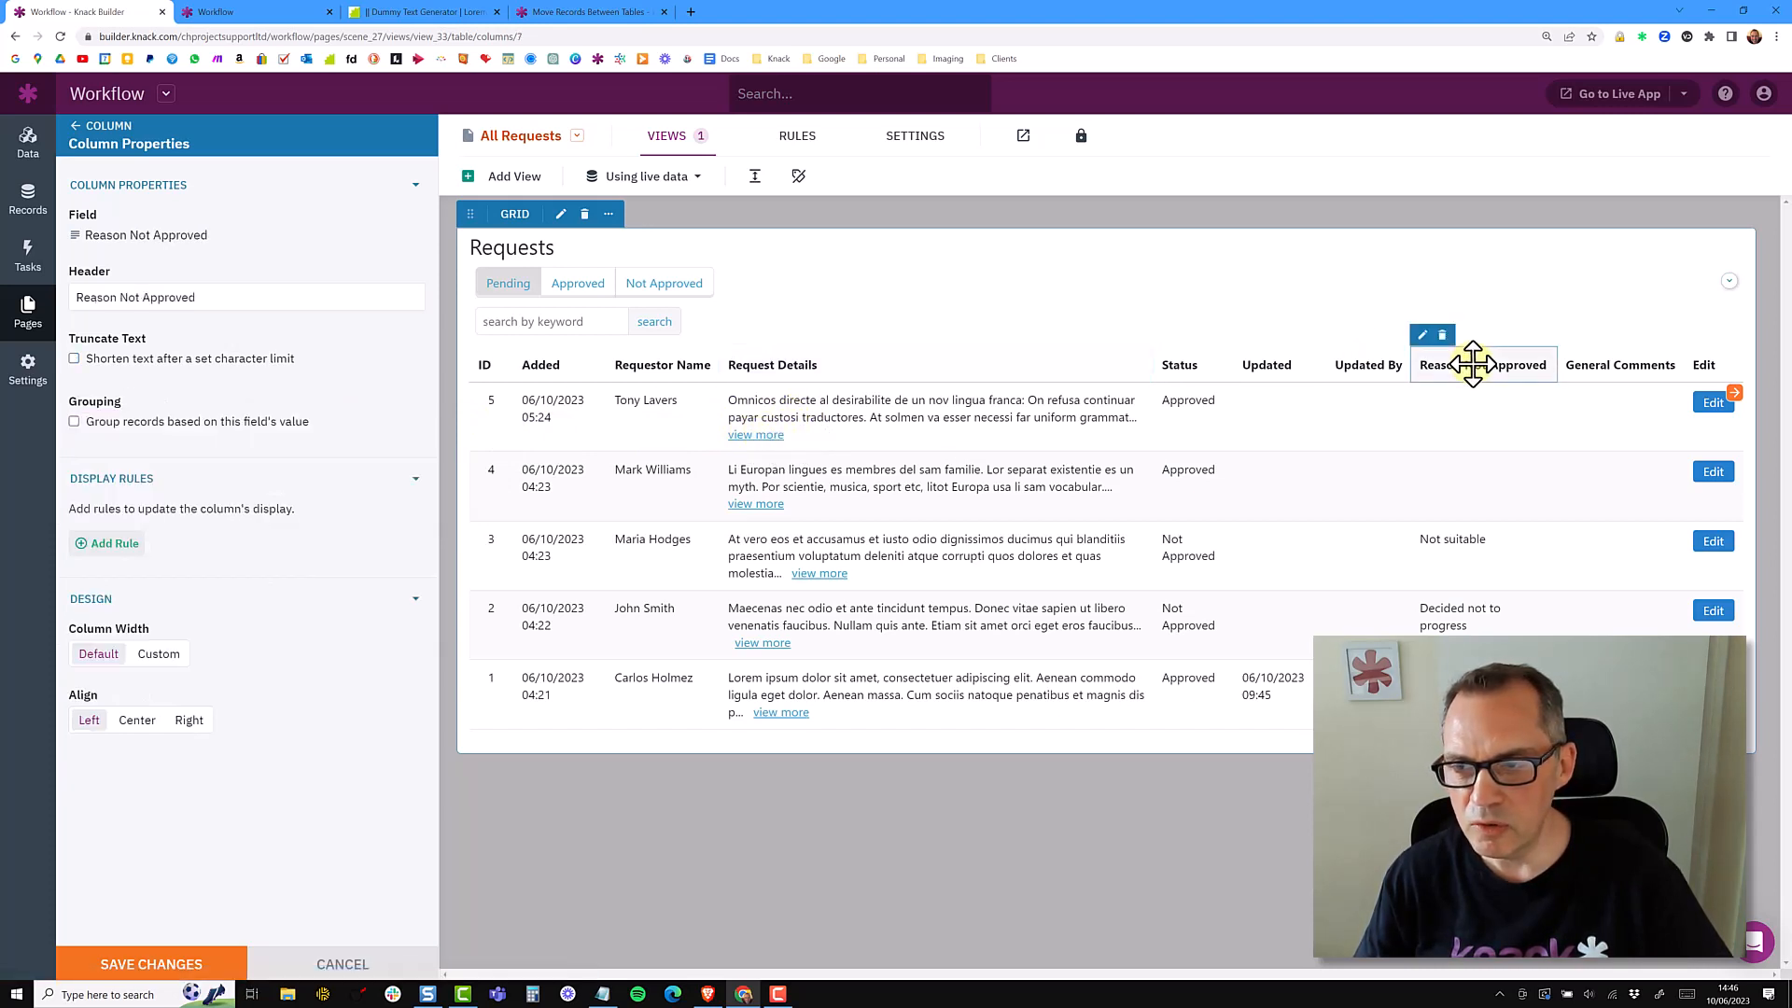
pyautogui.click(131, 361)
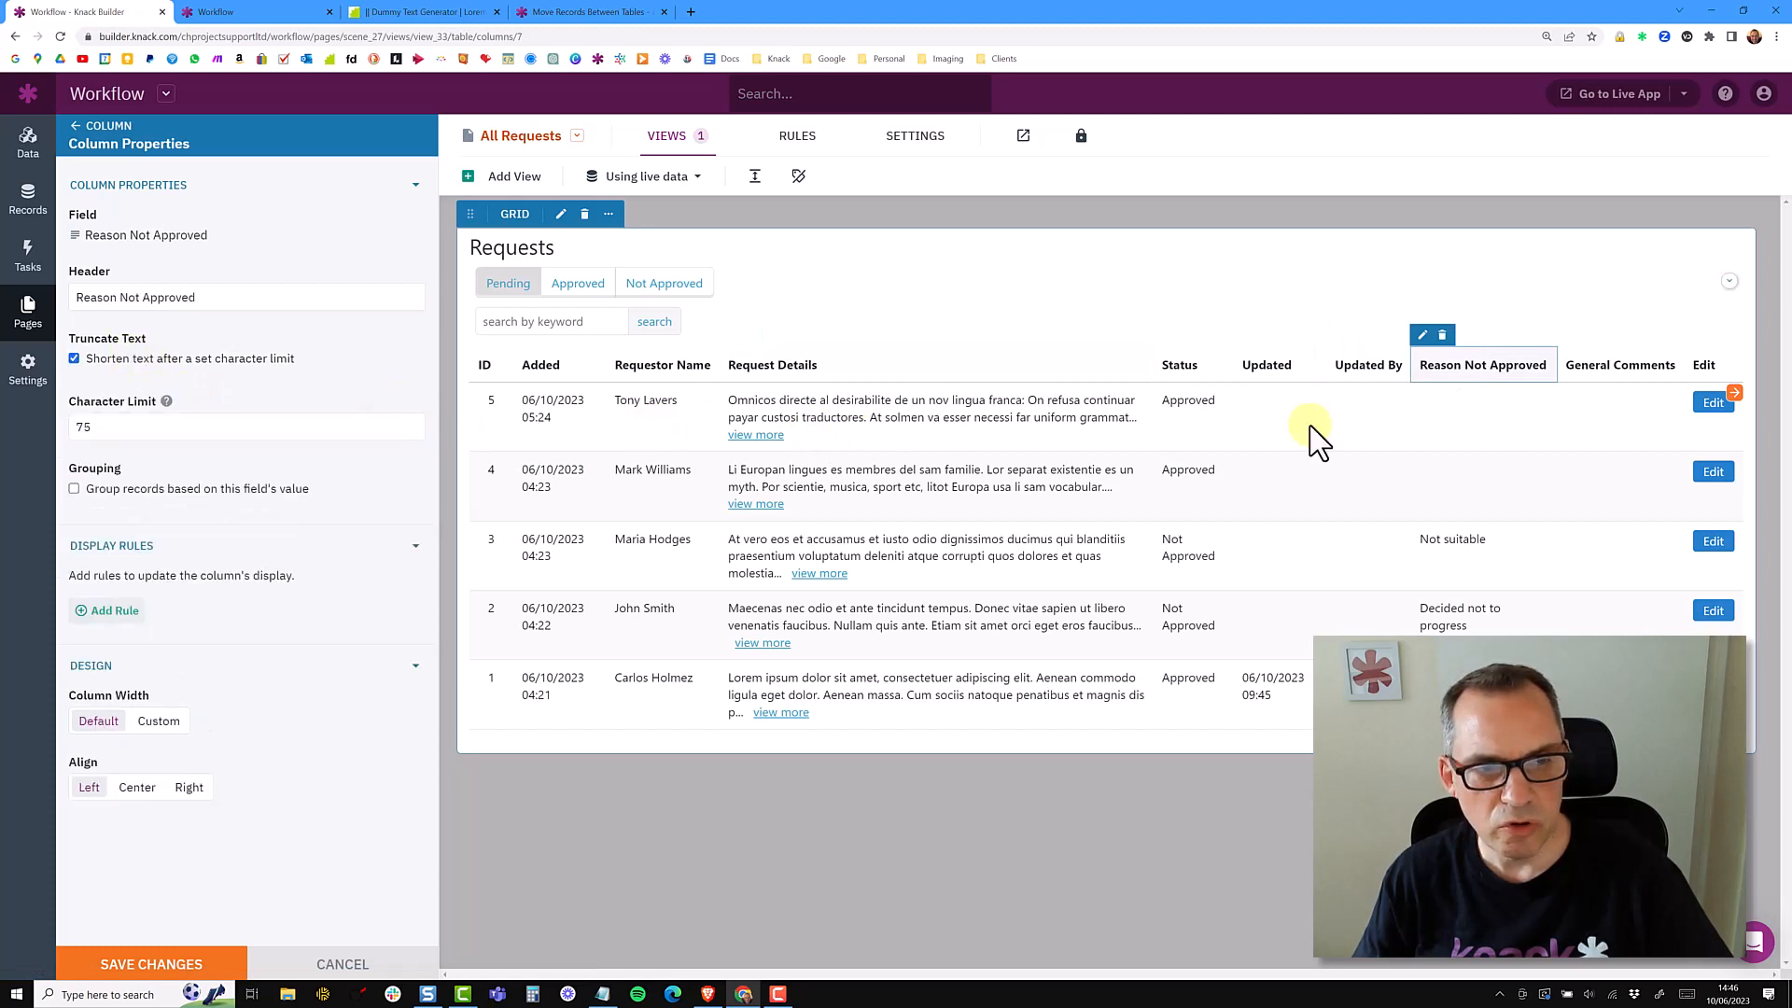
pyautogui.click(1603, 365)
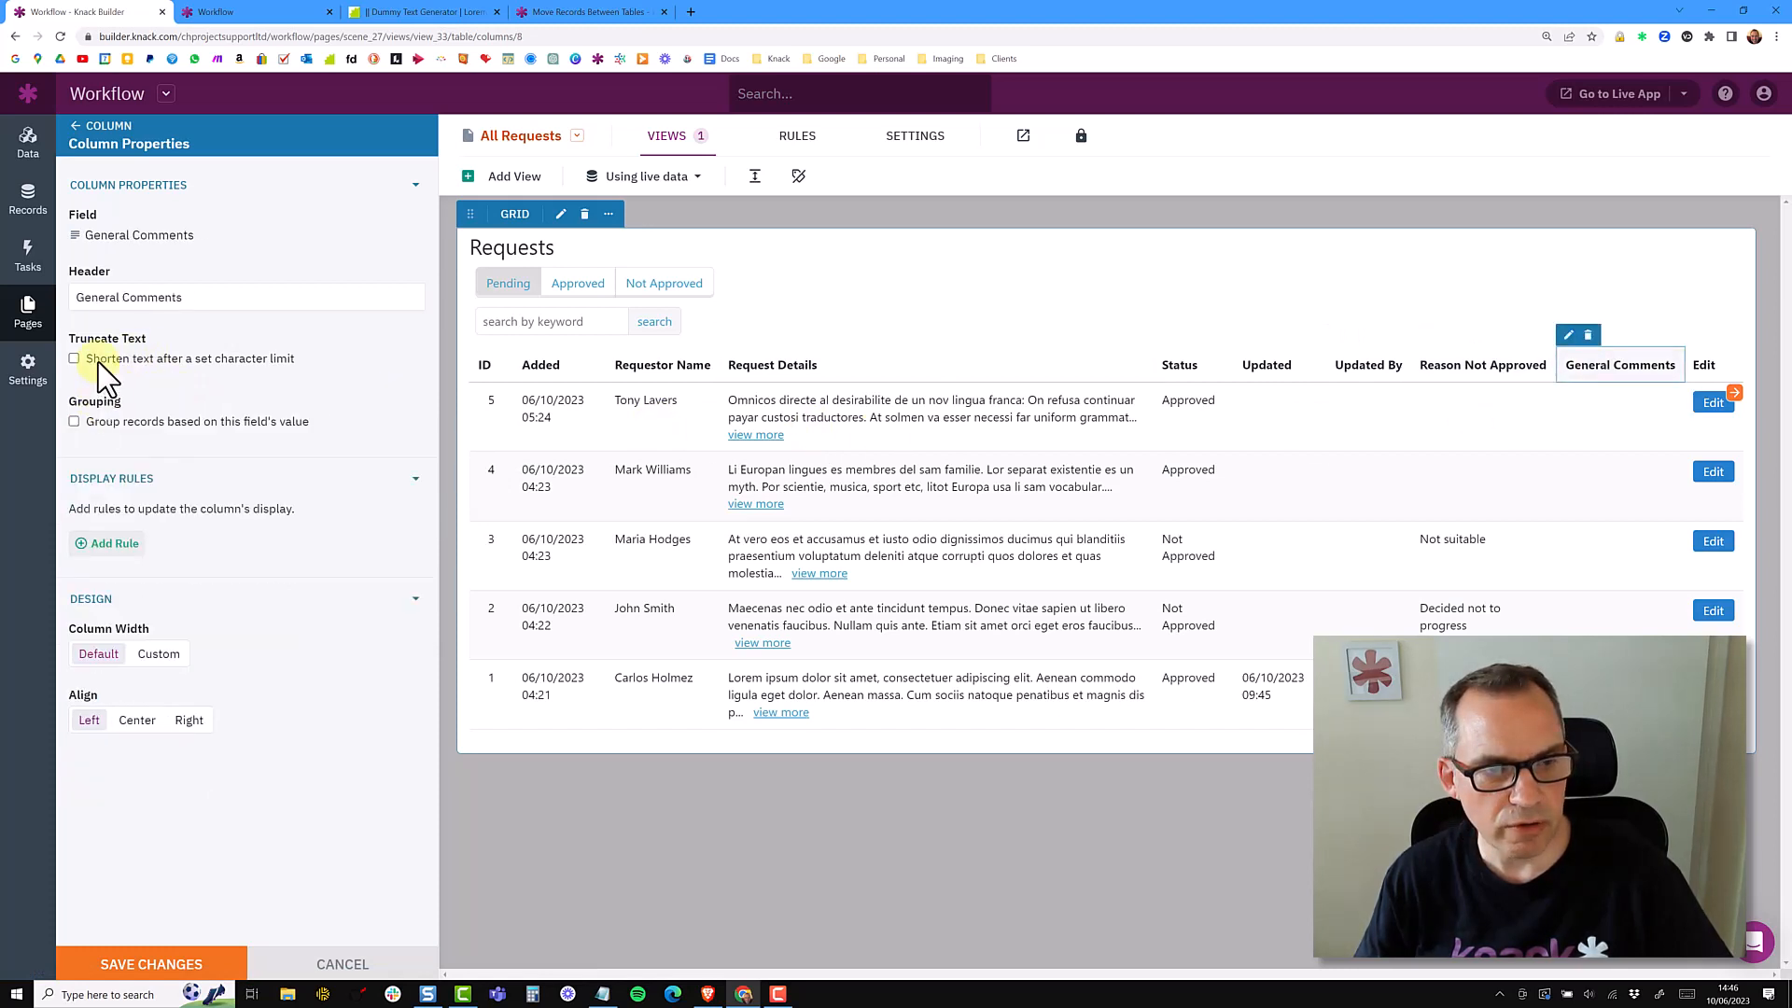
pyautogui.click(98, 361)
pyautogui.click(128, 965)
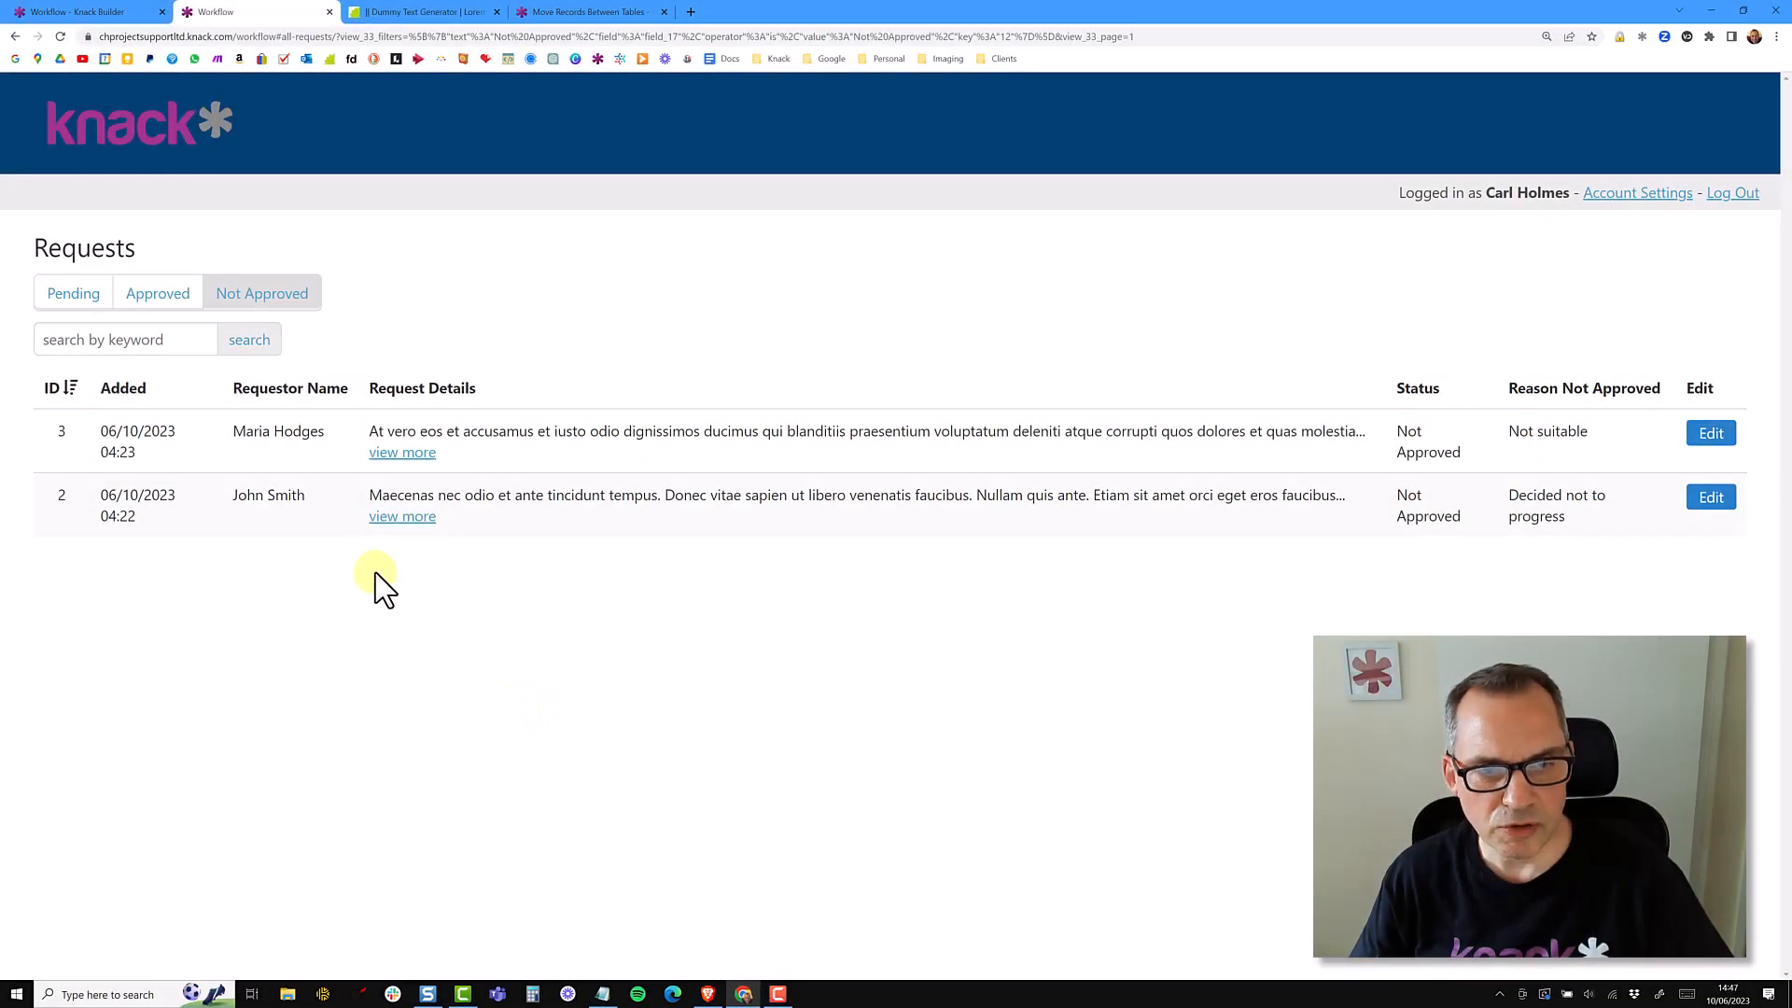
# Expand and collapse the first not-approved request's truncated details in the live app
pyautogui.click(405, 453)
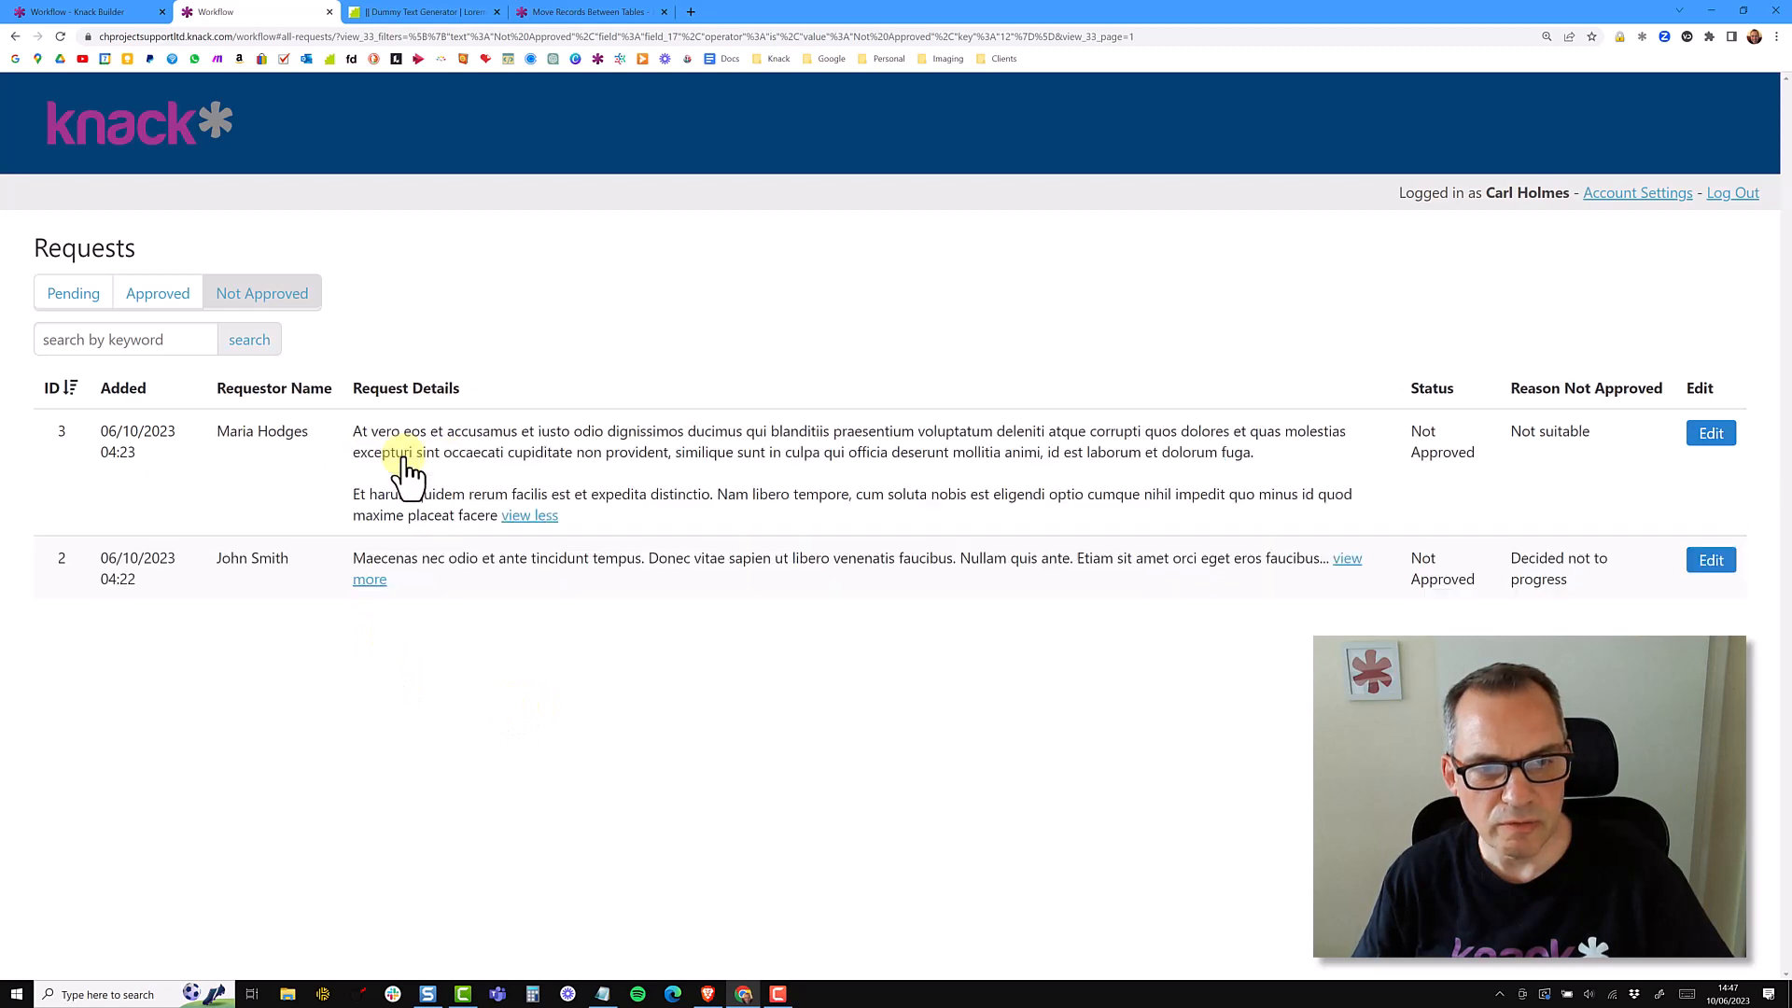
pyautogui.click(529, 516)
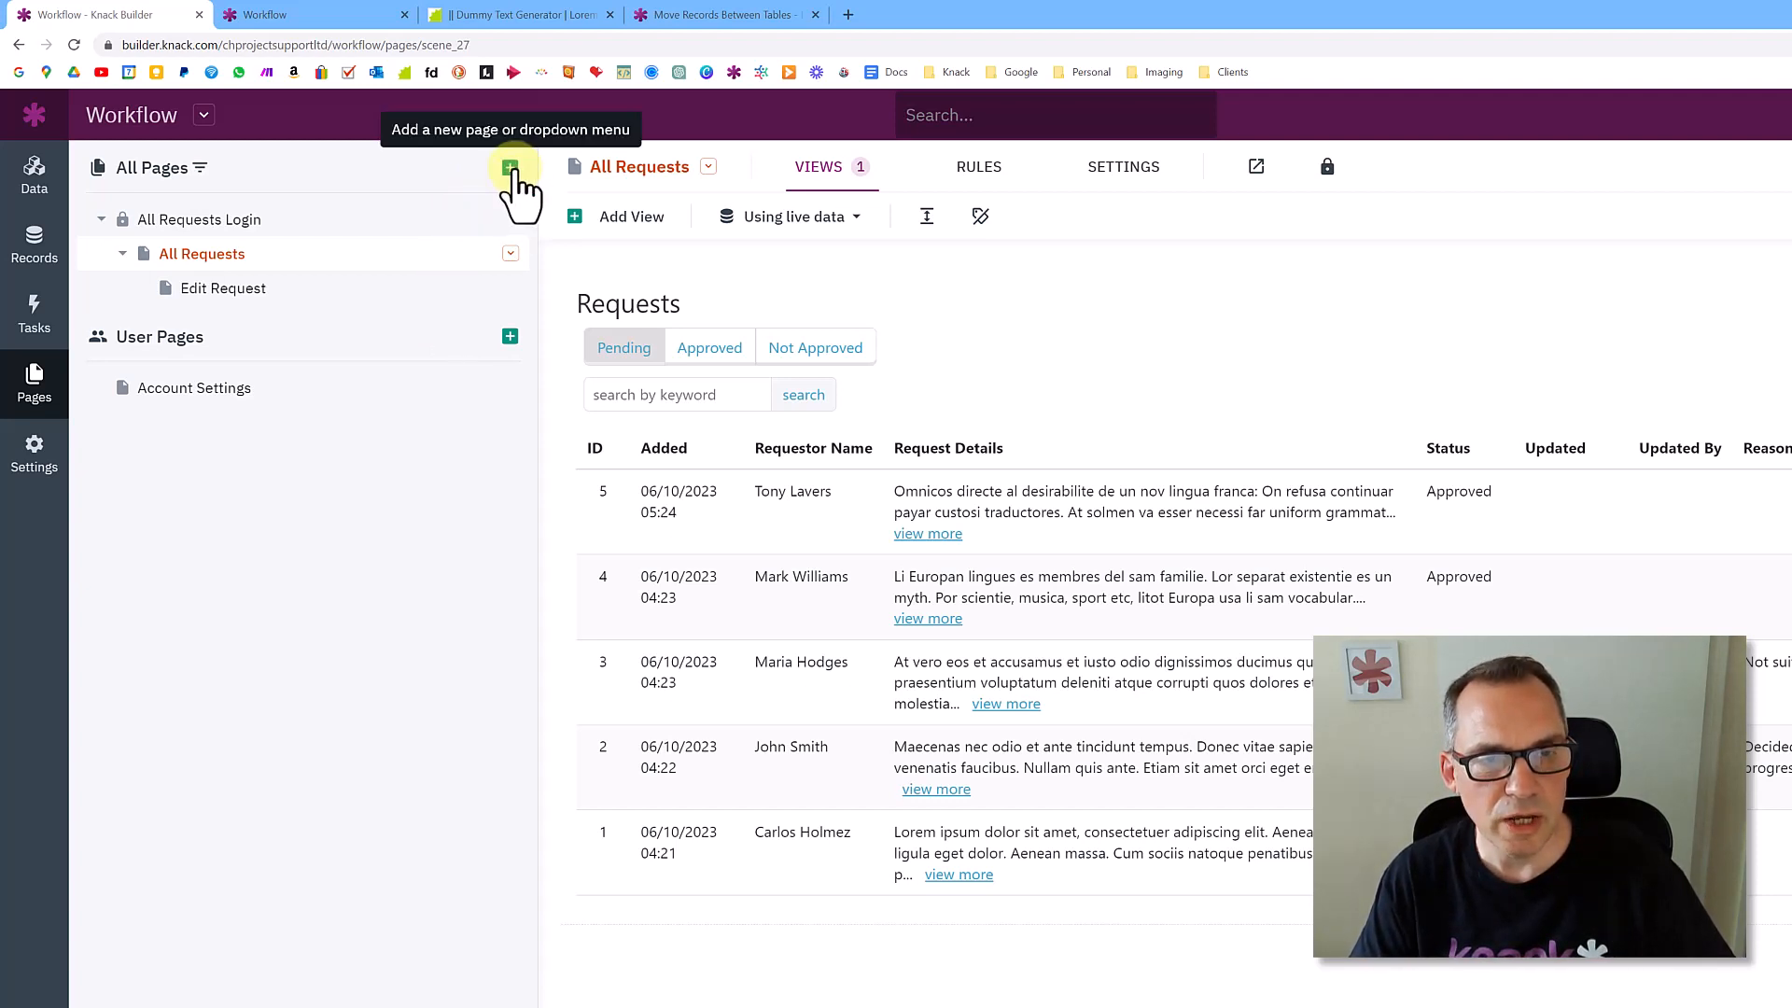
# Add a new public page named Approved Requests in the builder
pyautogui.click(509, 170)
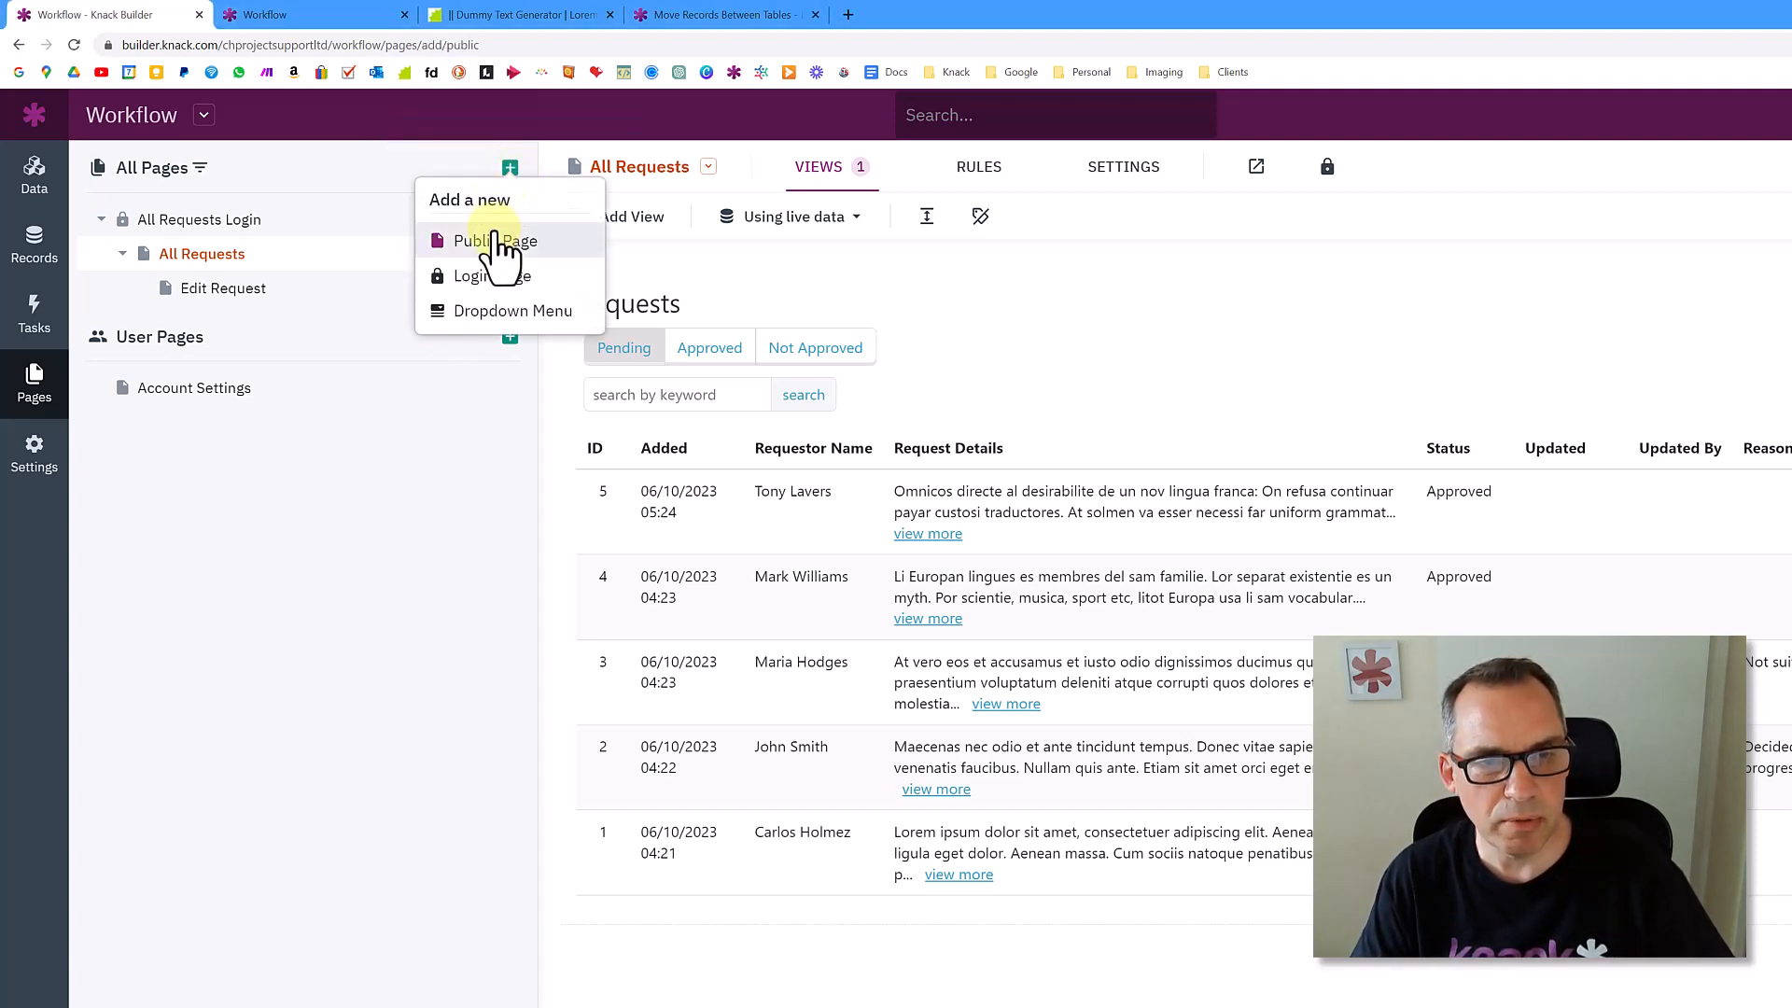
pyautogui.click(495, 240)
pyautogui.moveTo(207, 266); pyautogui.dragTo(80, 272)
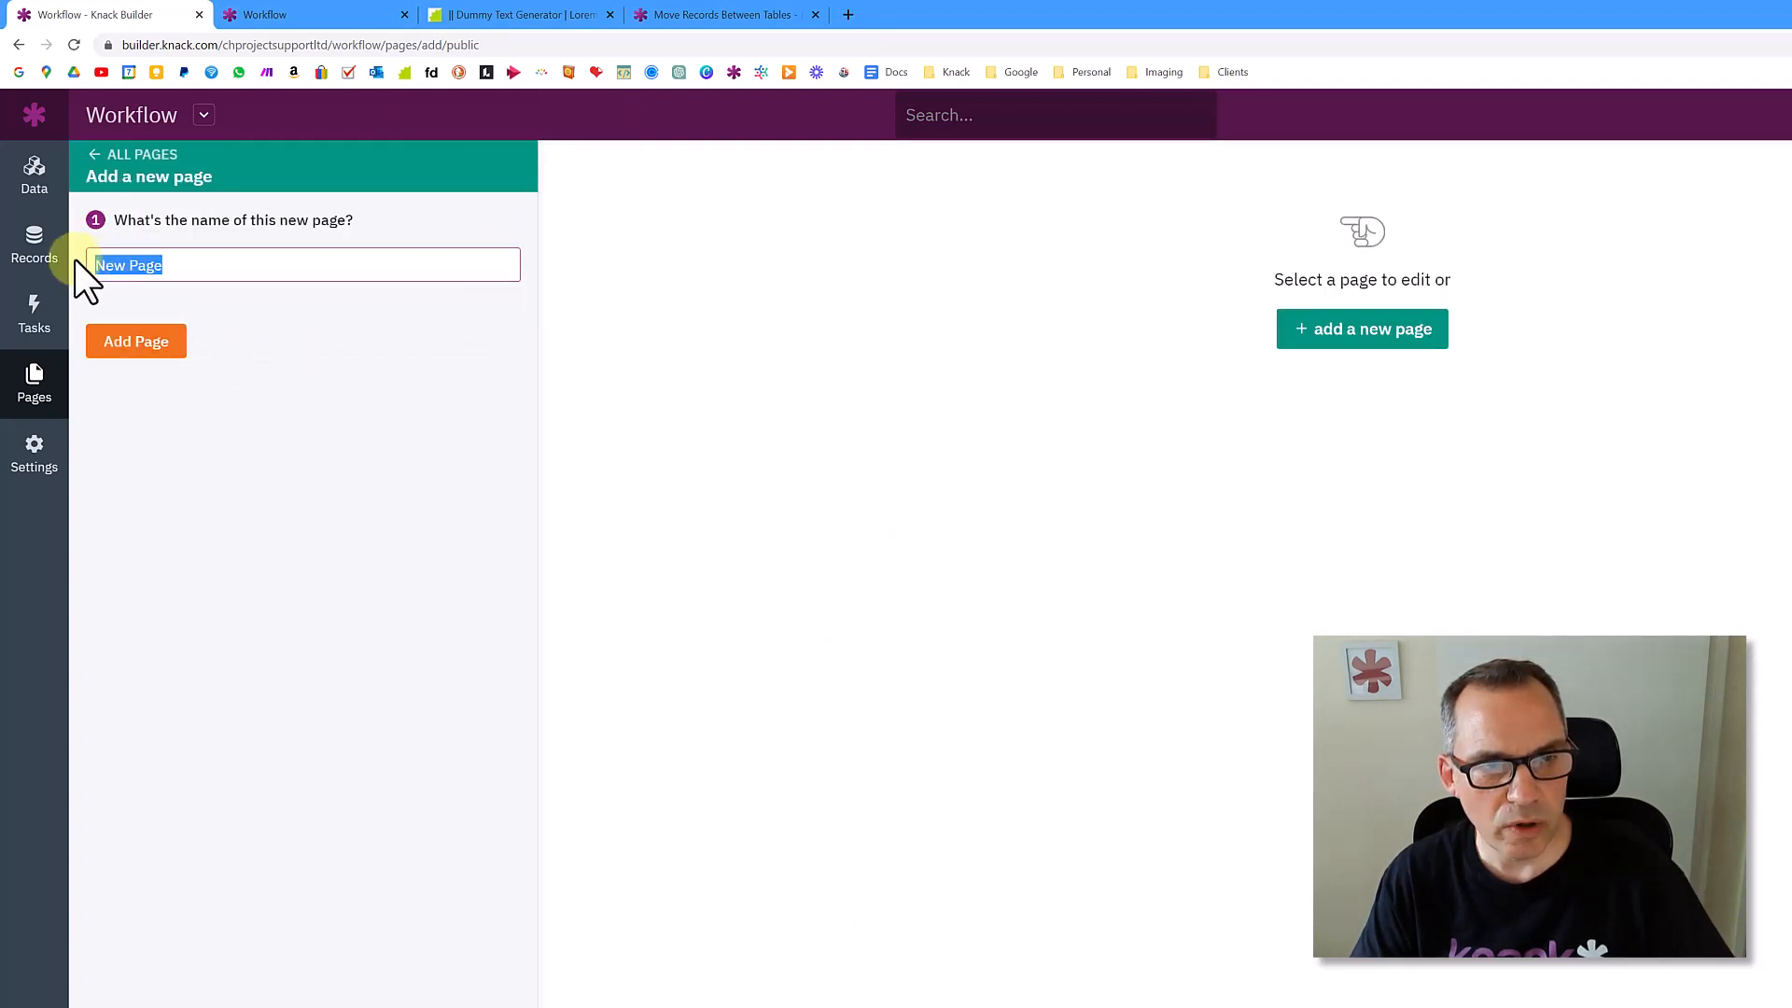
pyautogui.write('Approved Requests')
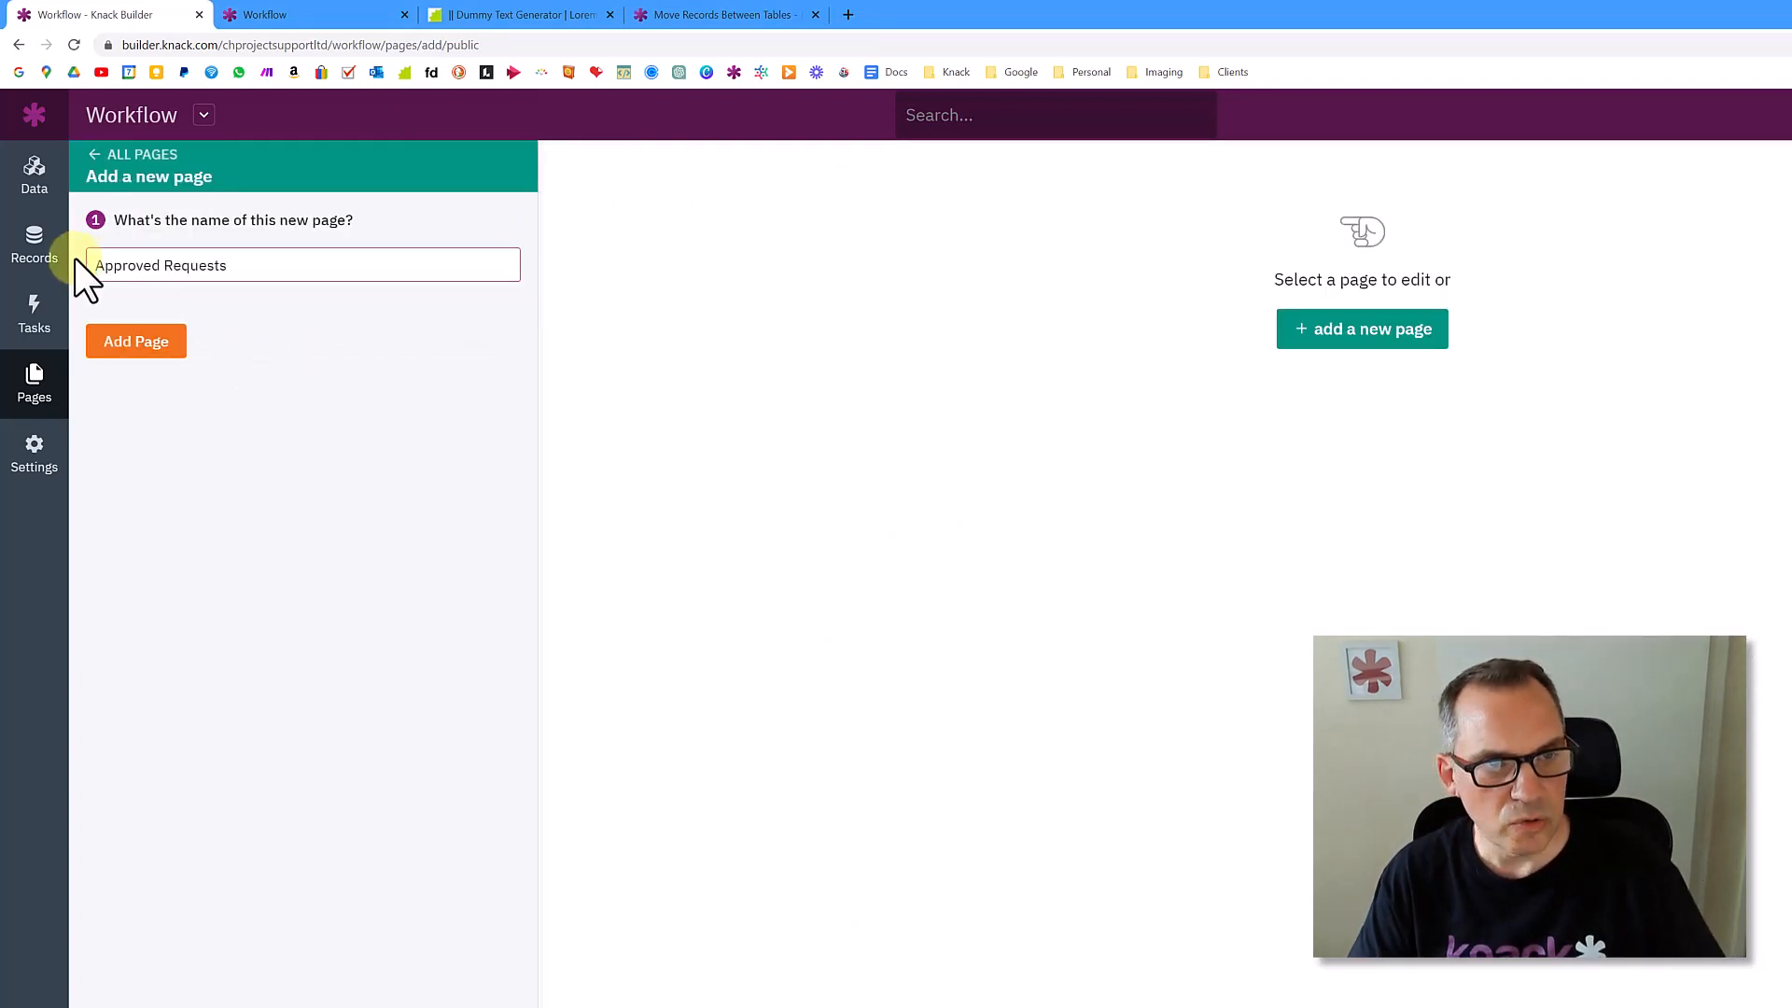
pyautogui.click(129, 331)
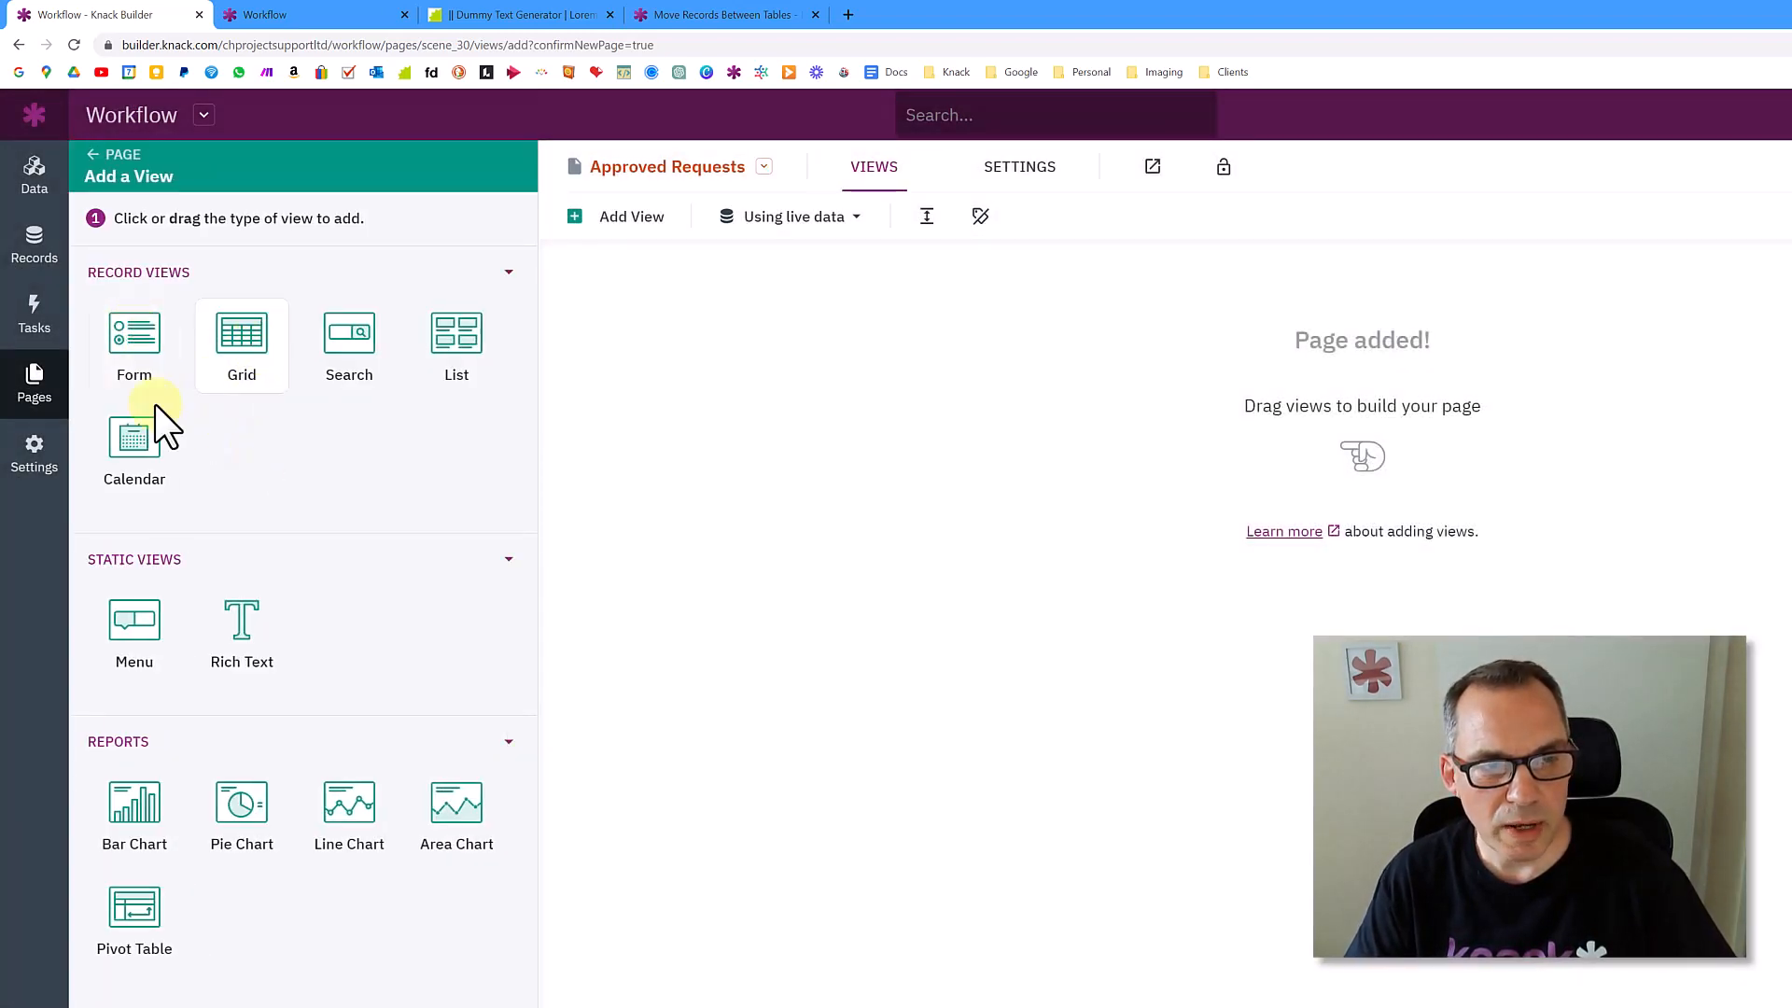
# Copy the Requests grid from the All Requests page to the Approved Requests page, confirm the changes, and open that page
pyautogui.click(25, 384)
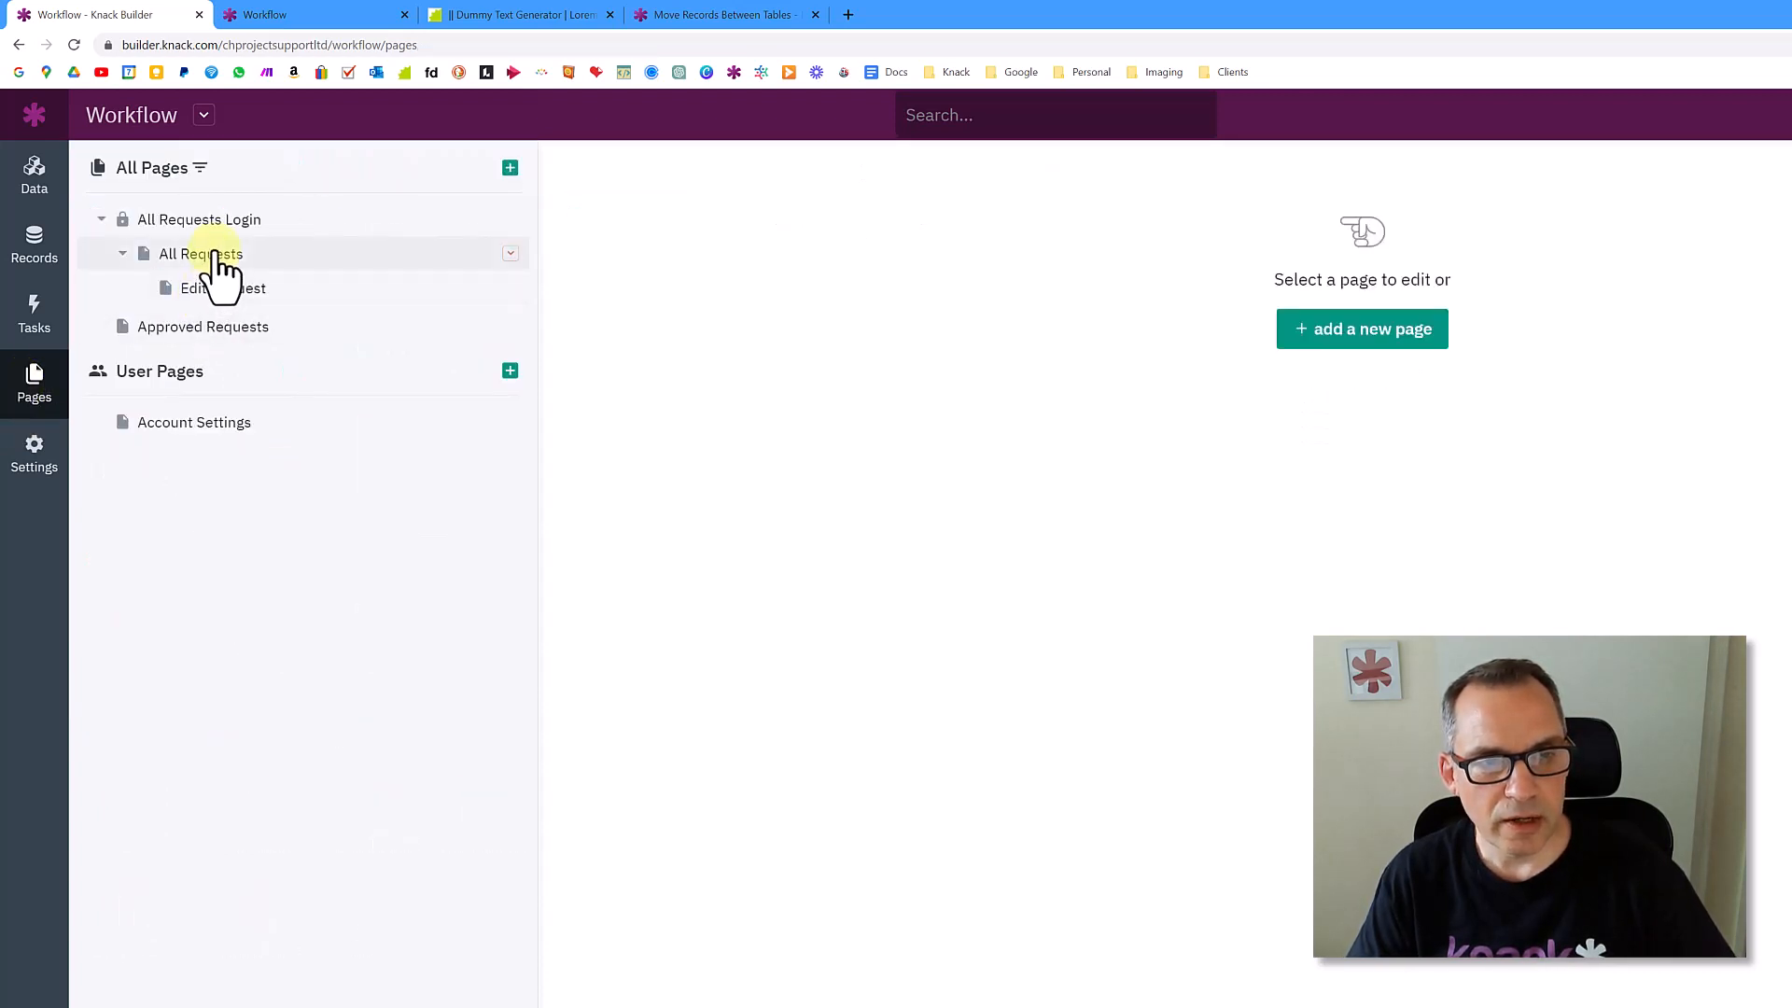
pyautogui.click(215, 254)
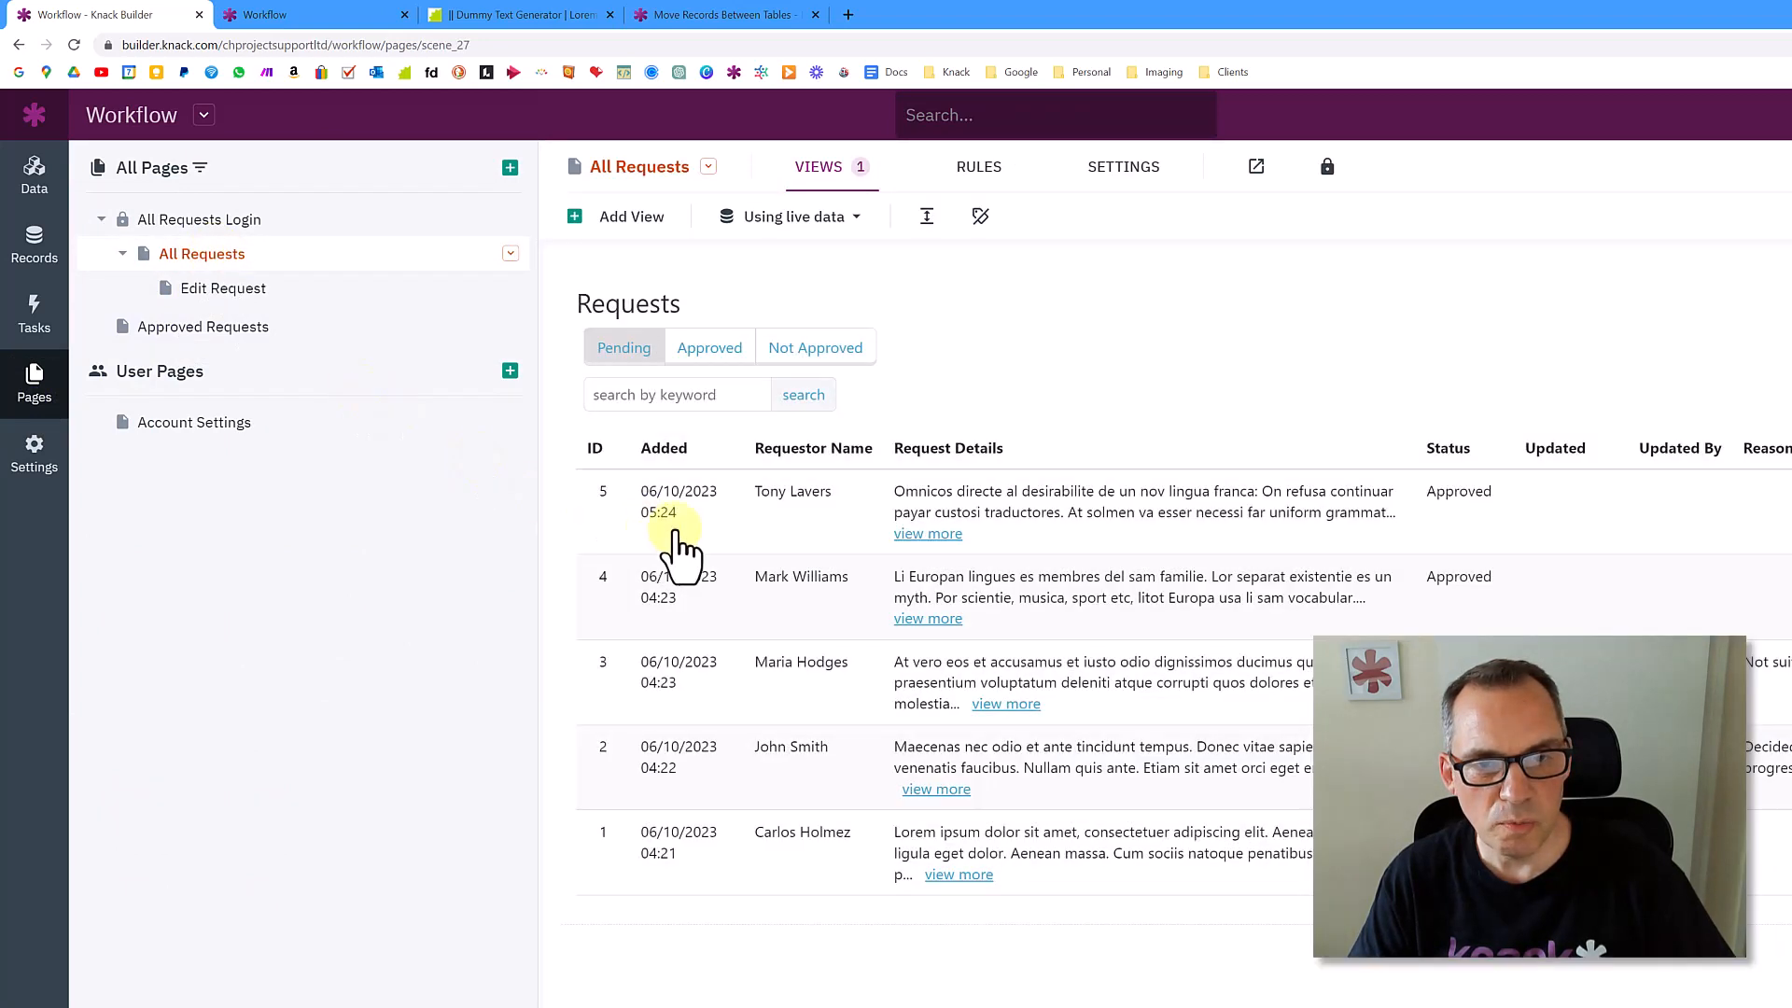
pyautogui.moveTo(678, 549)
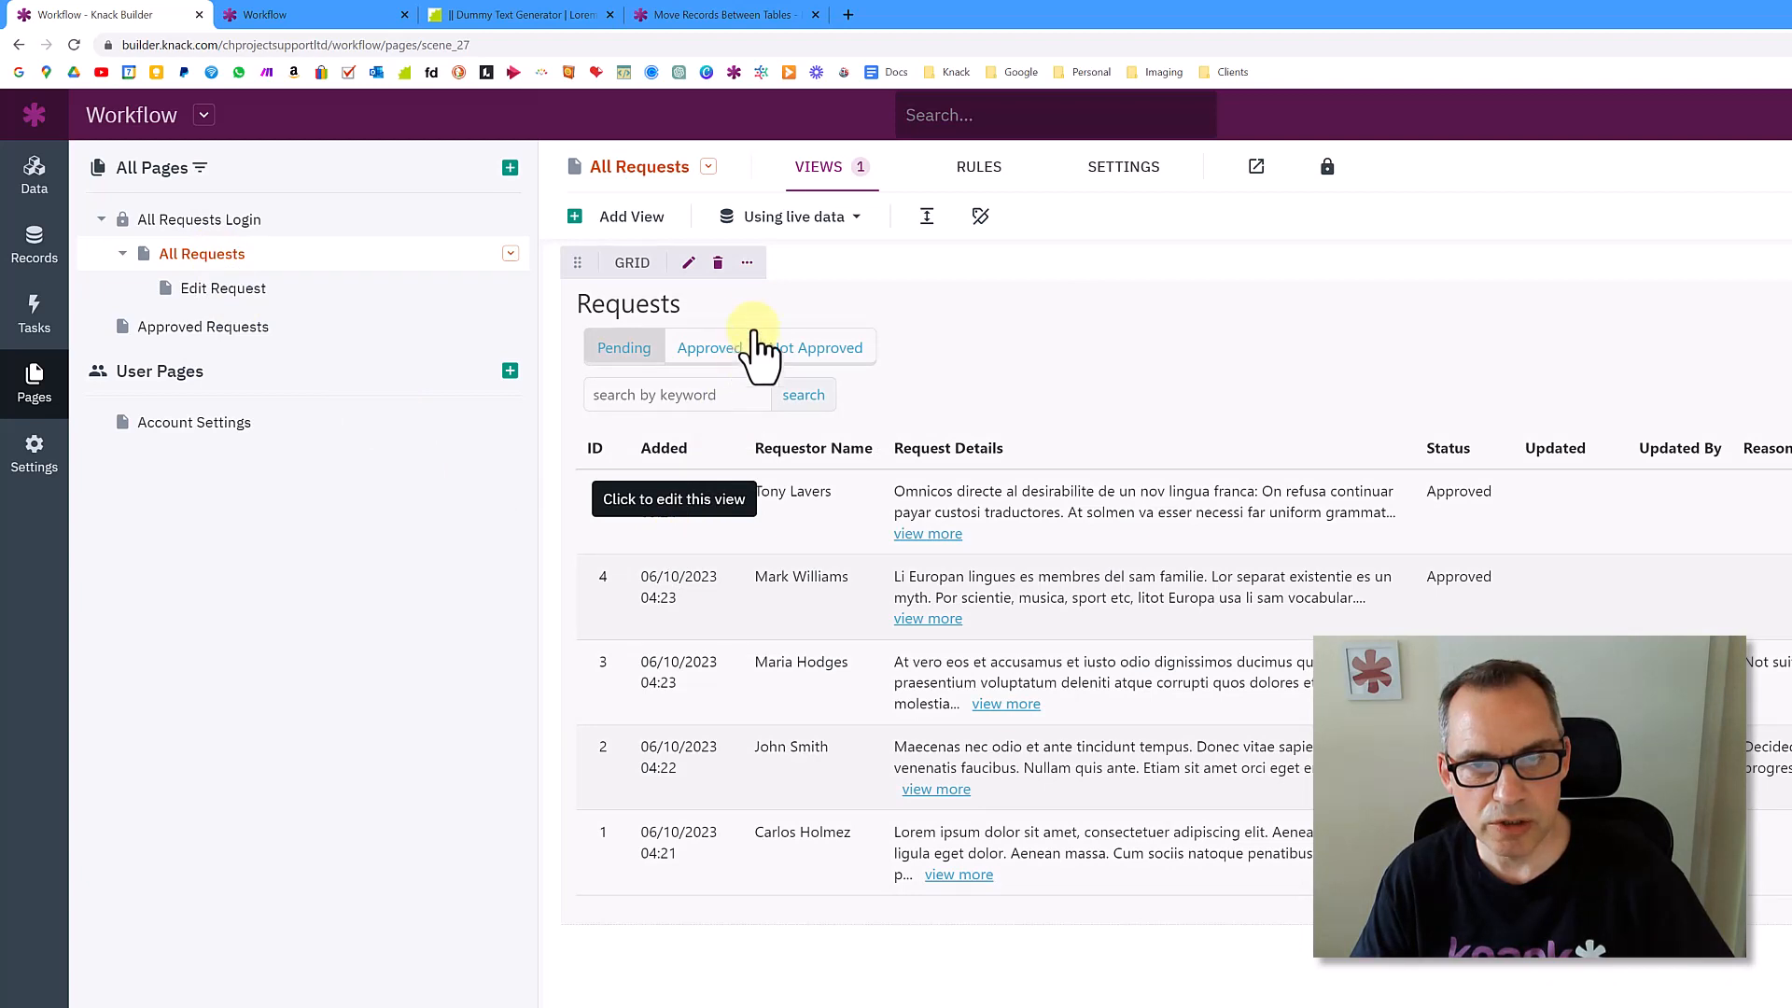
pyautogui.click(746, 265)
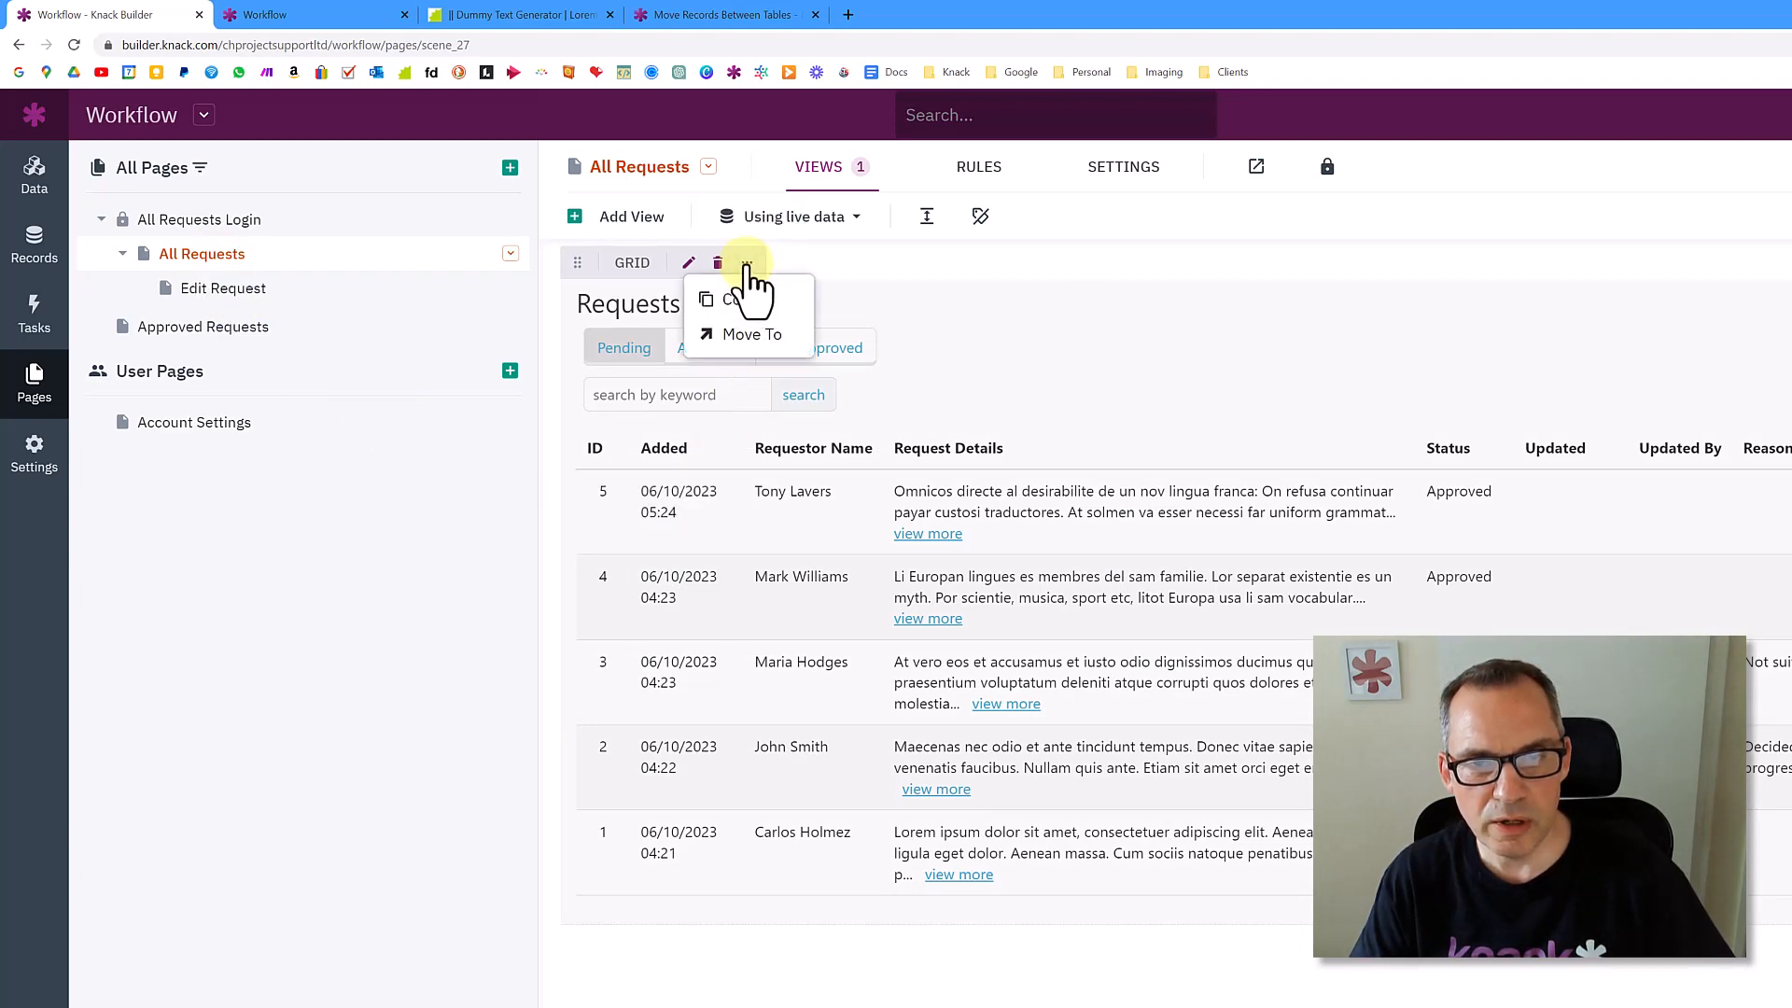
pyautogui.click(732, 297)
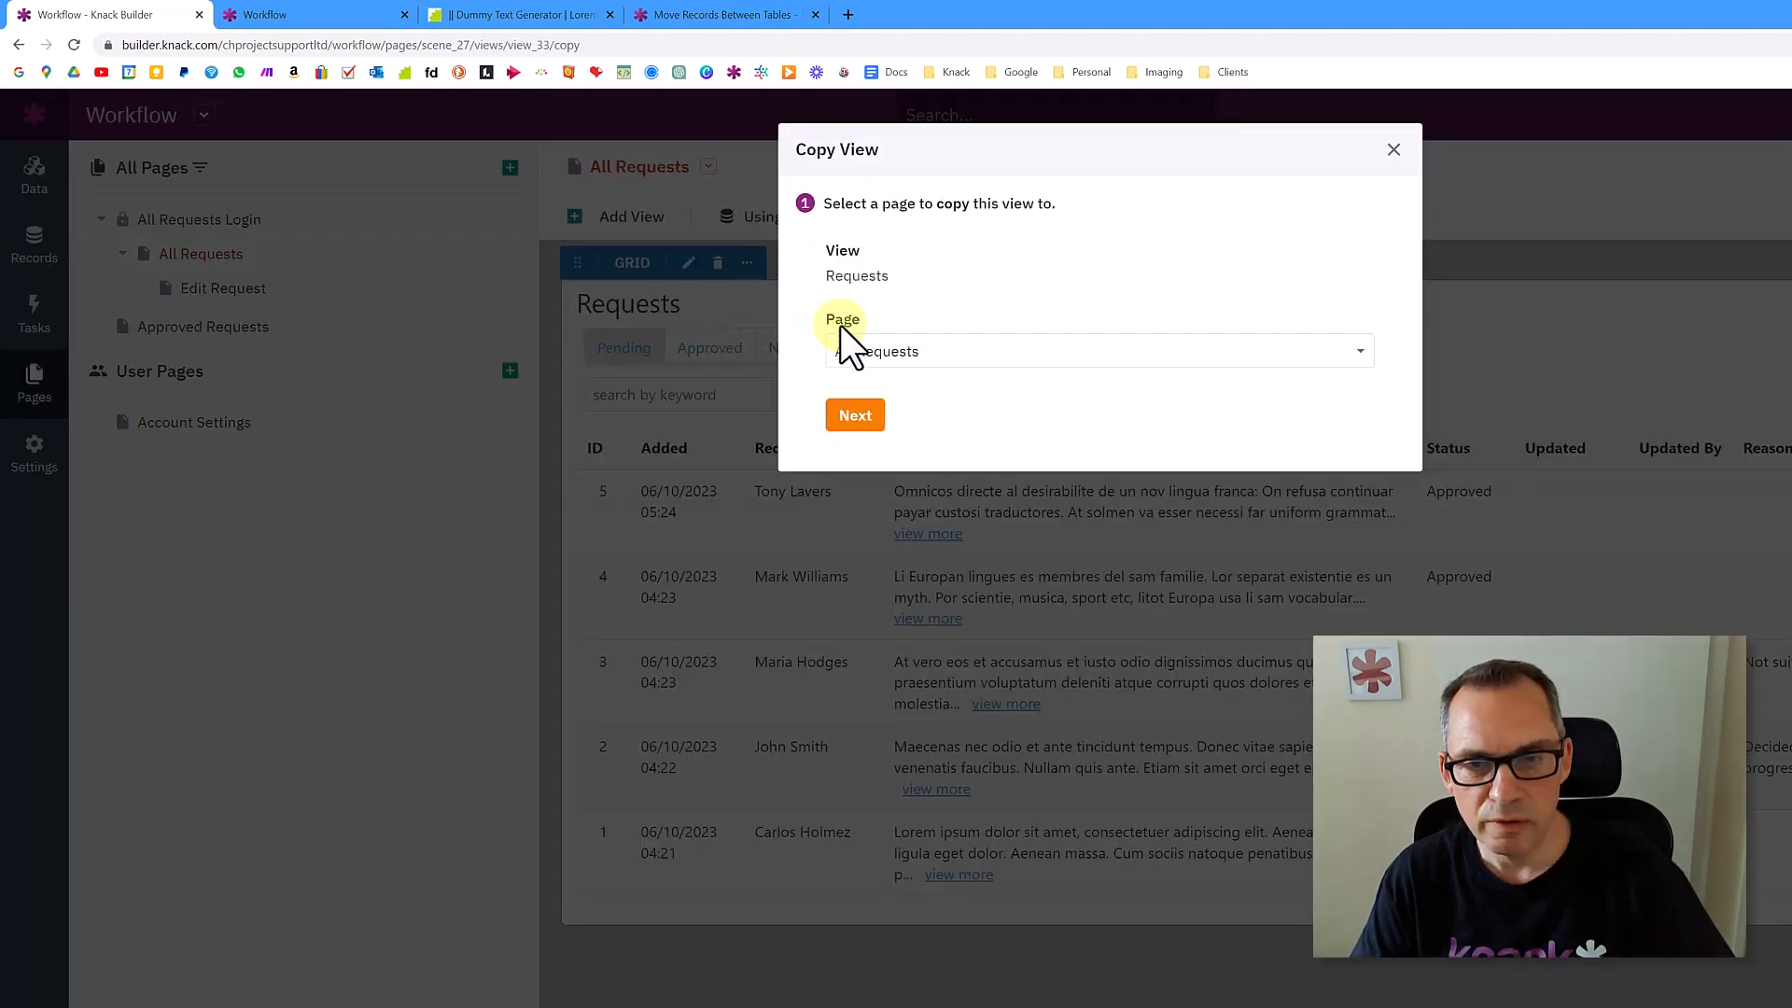
pyautogui.click(842, 347)
pyautogui.click(967, 422)
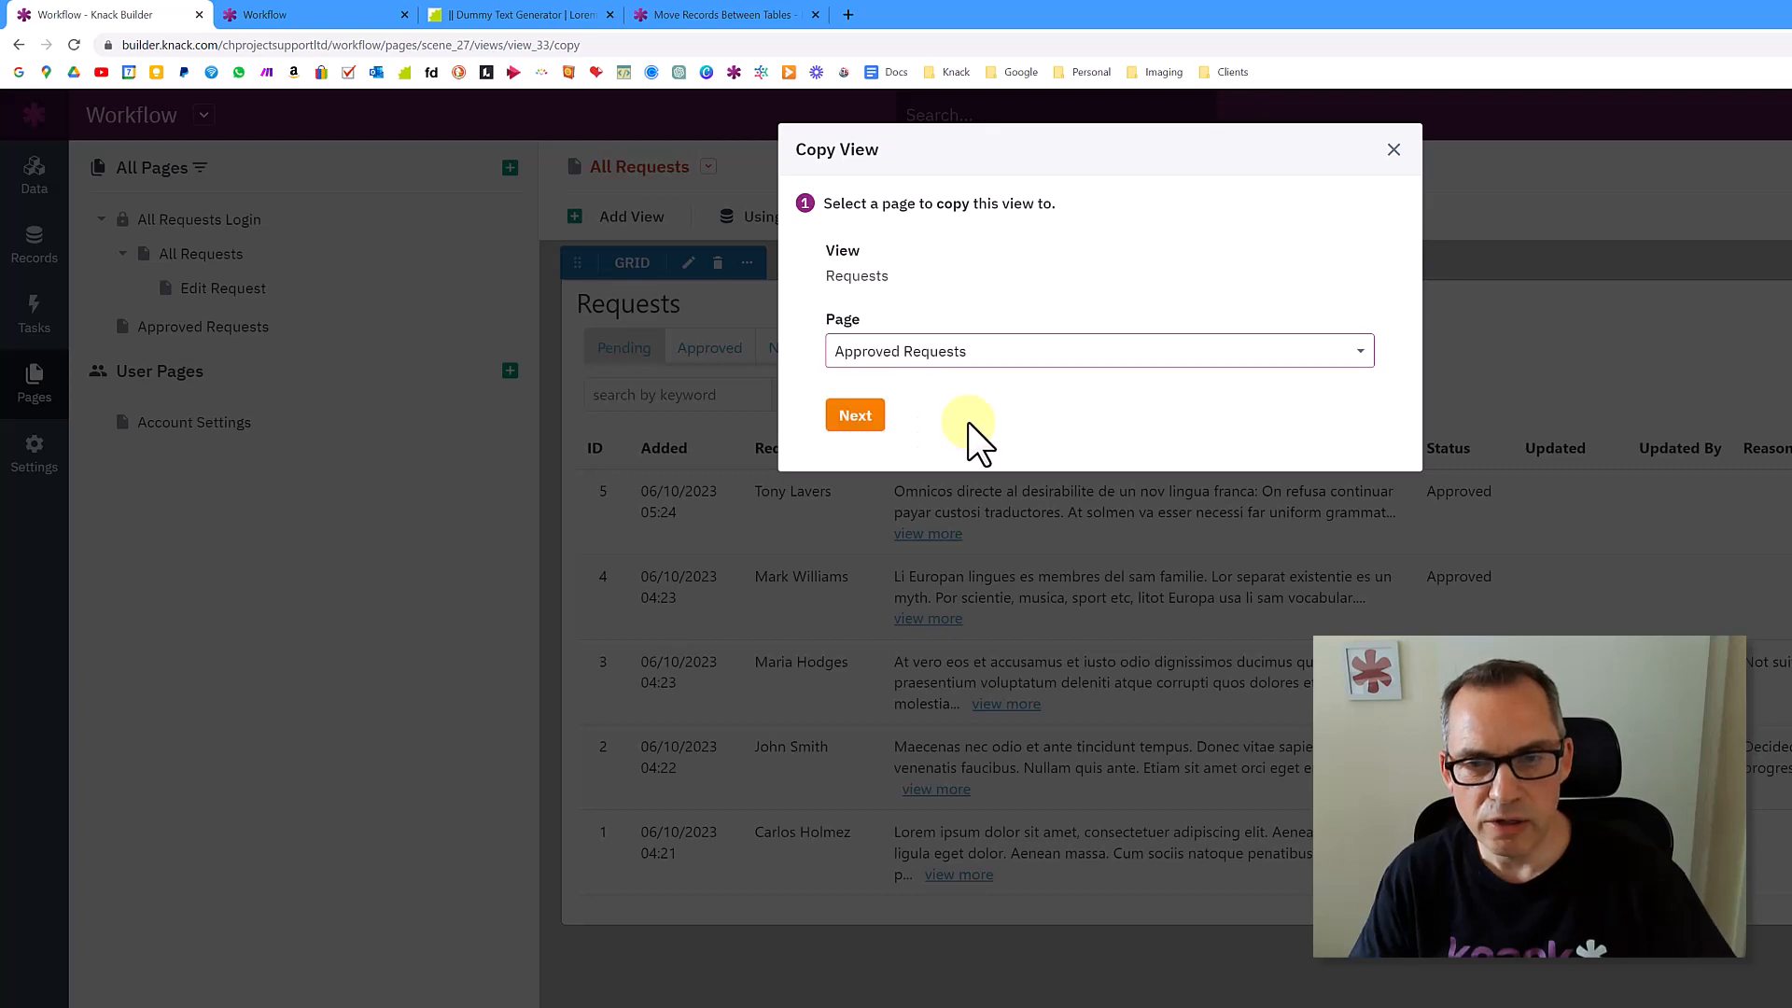
pyautogui.click(854, 419)
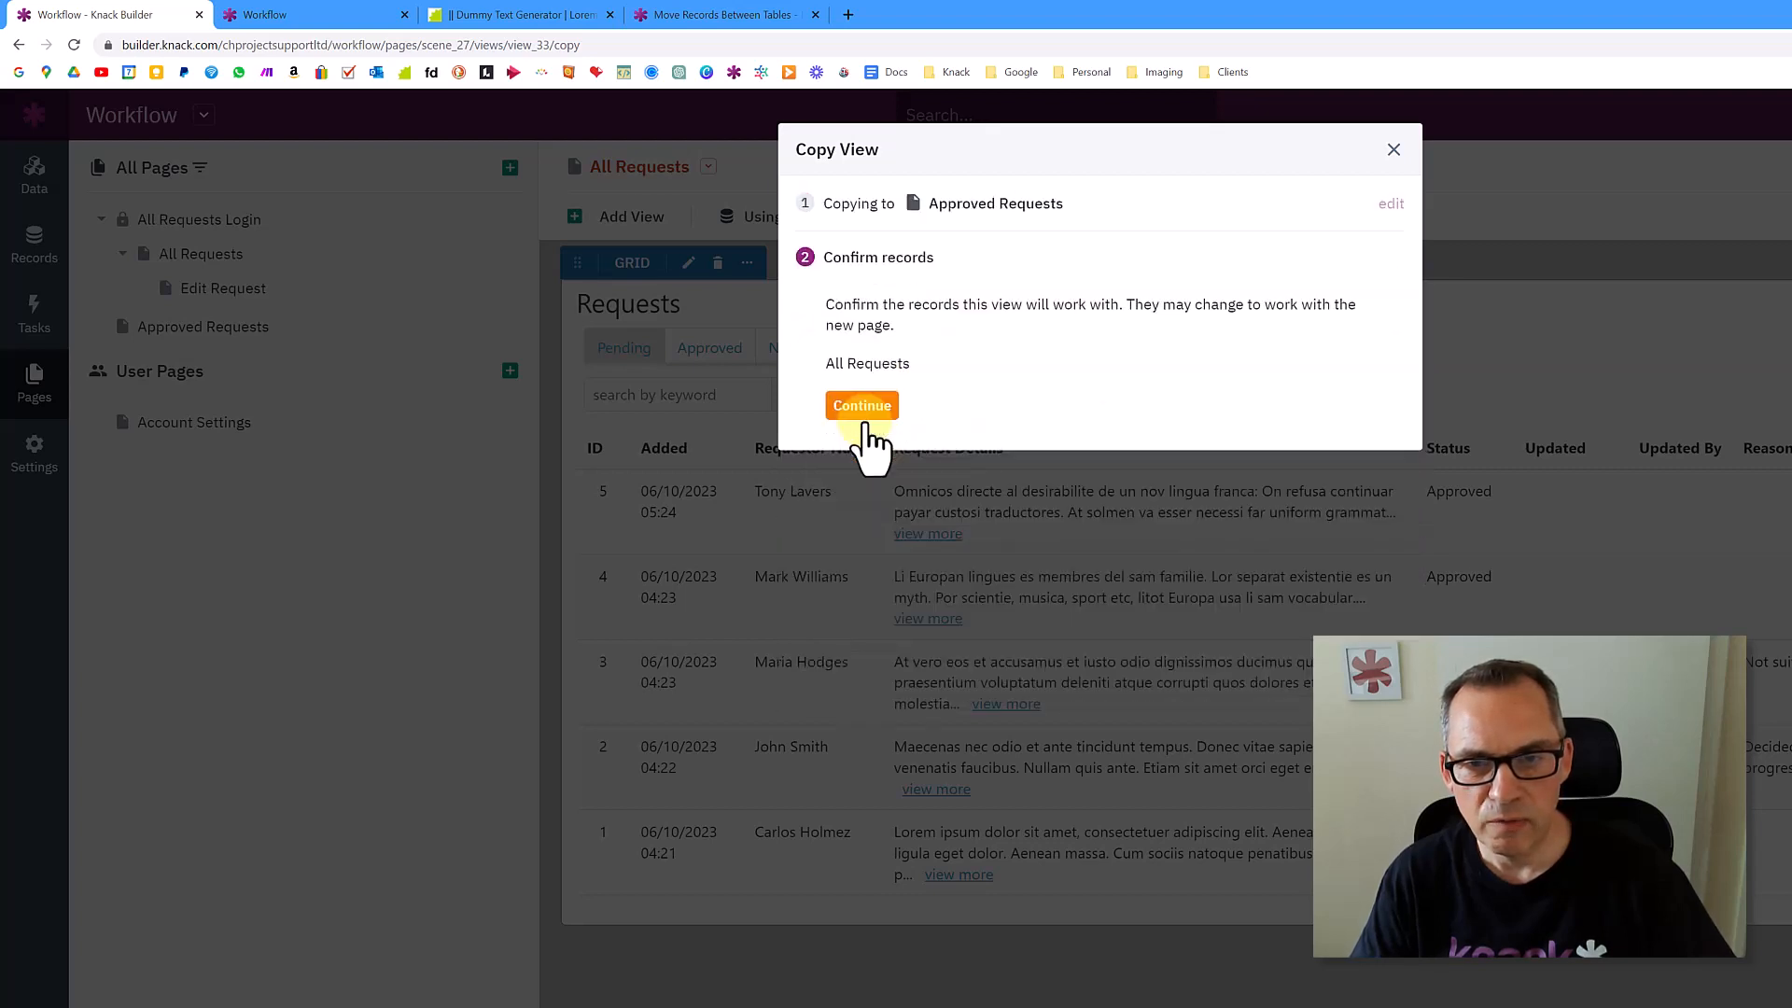
pyautogui.click(865, 405)
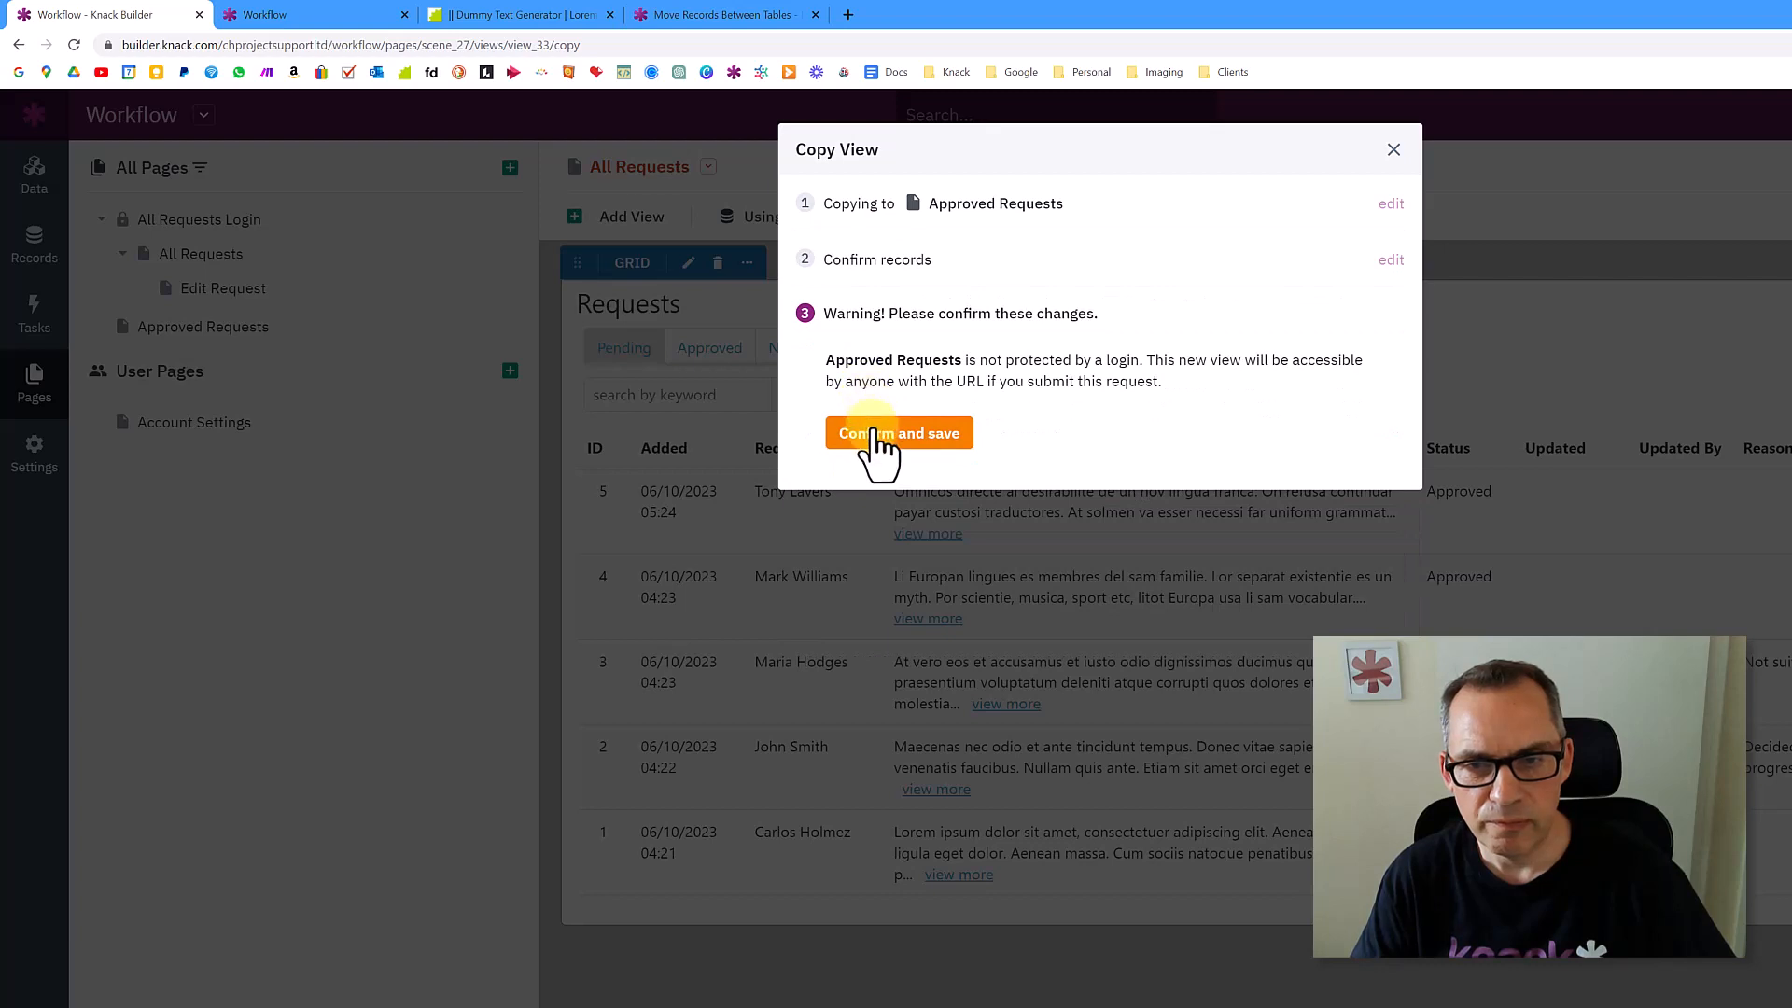
pyautogui.click(874, 432)
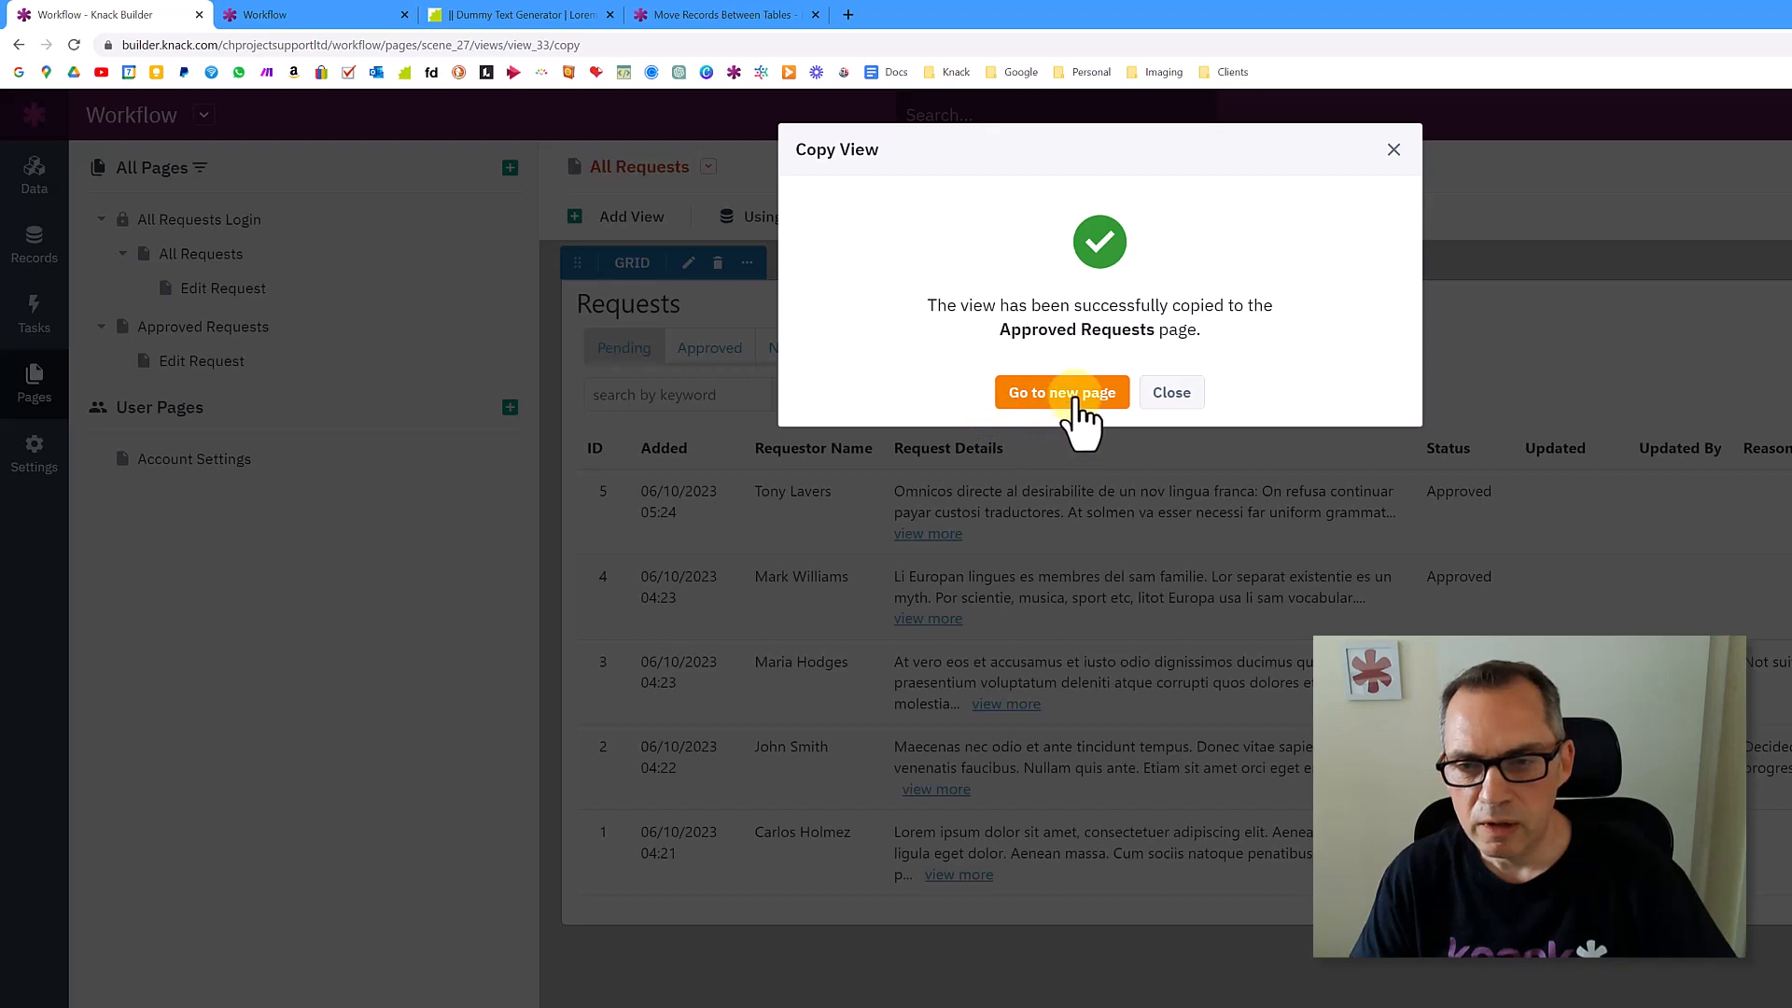
pyautogui.click(1081, 401)
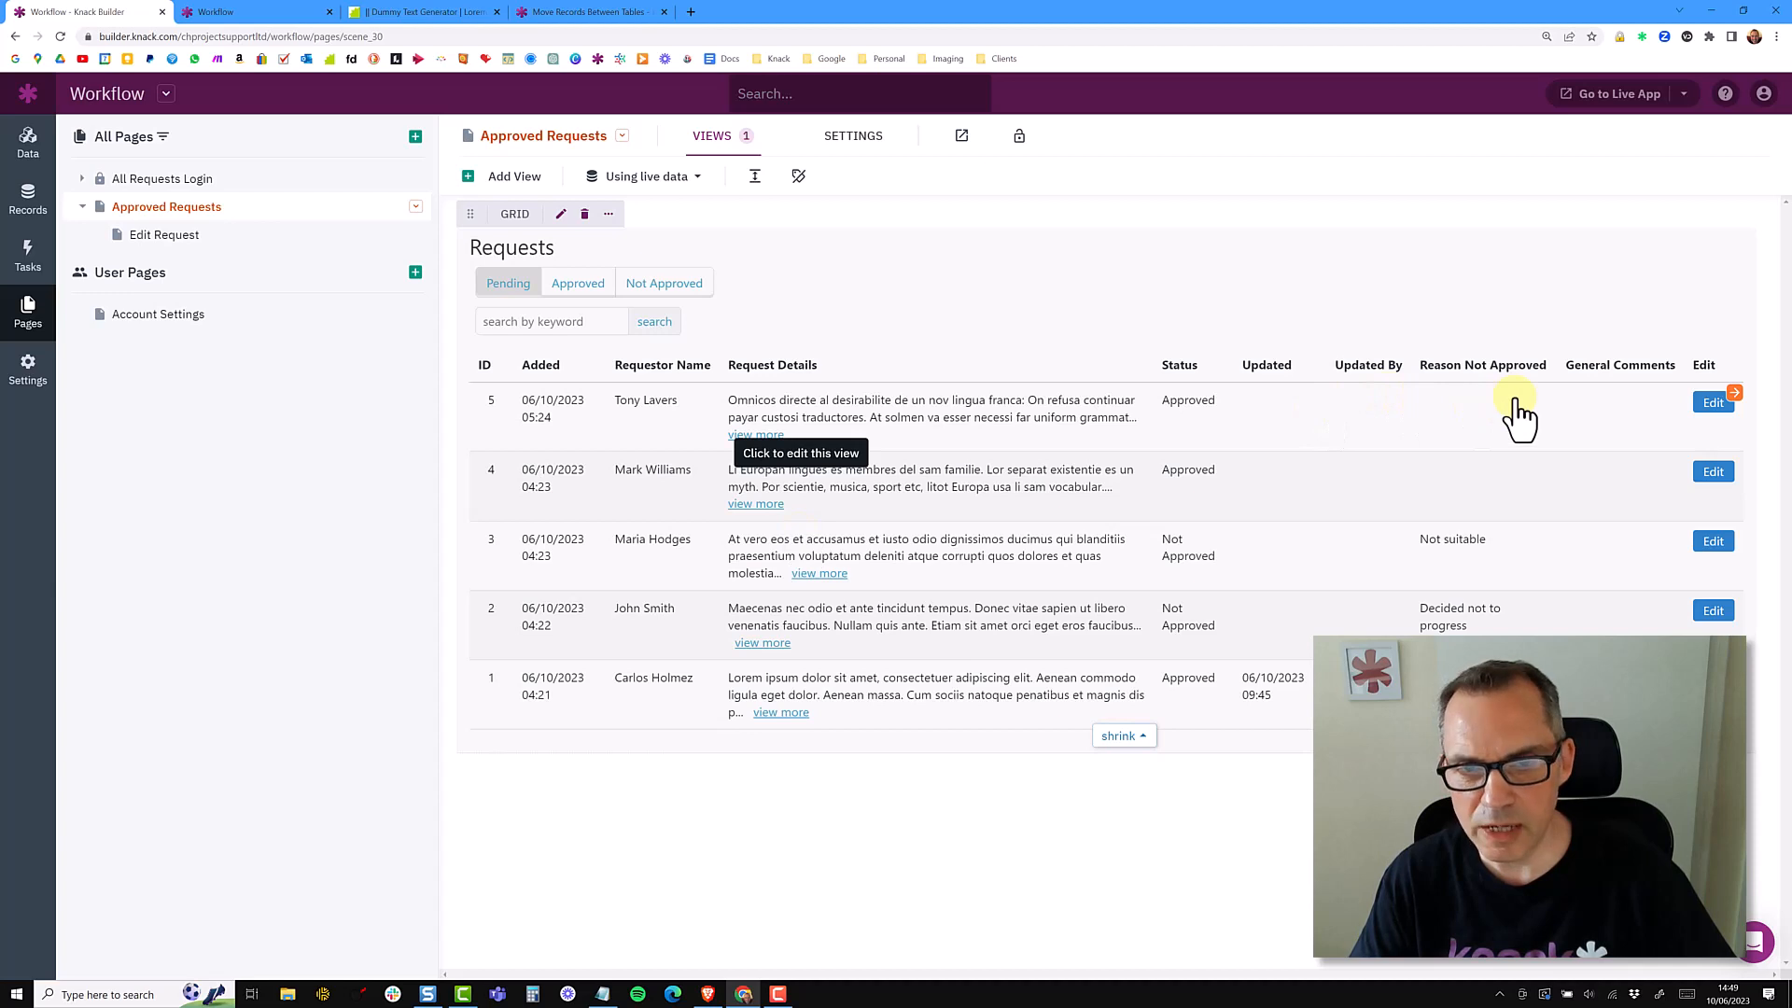
# Set the copied grid on the Approved Requests page to not allow records to be filtered
pyautogui.click(791, 357)
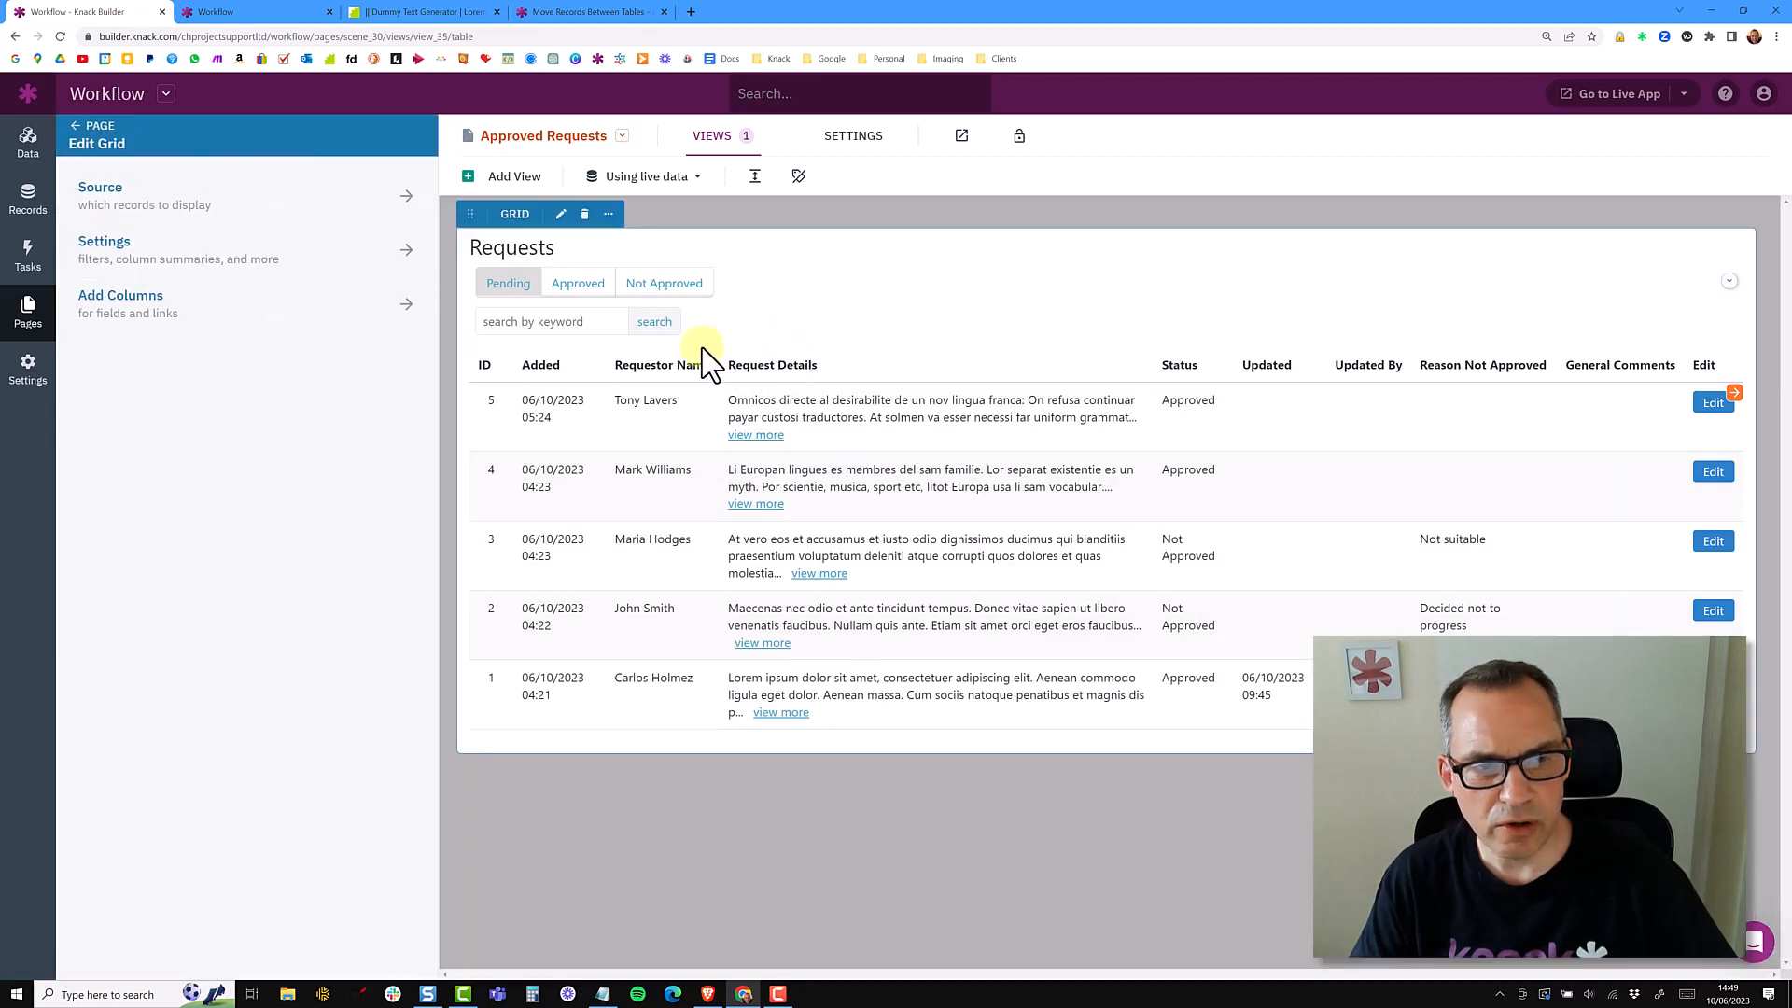
pyautogui.click(185, 262)
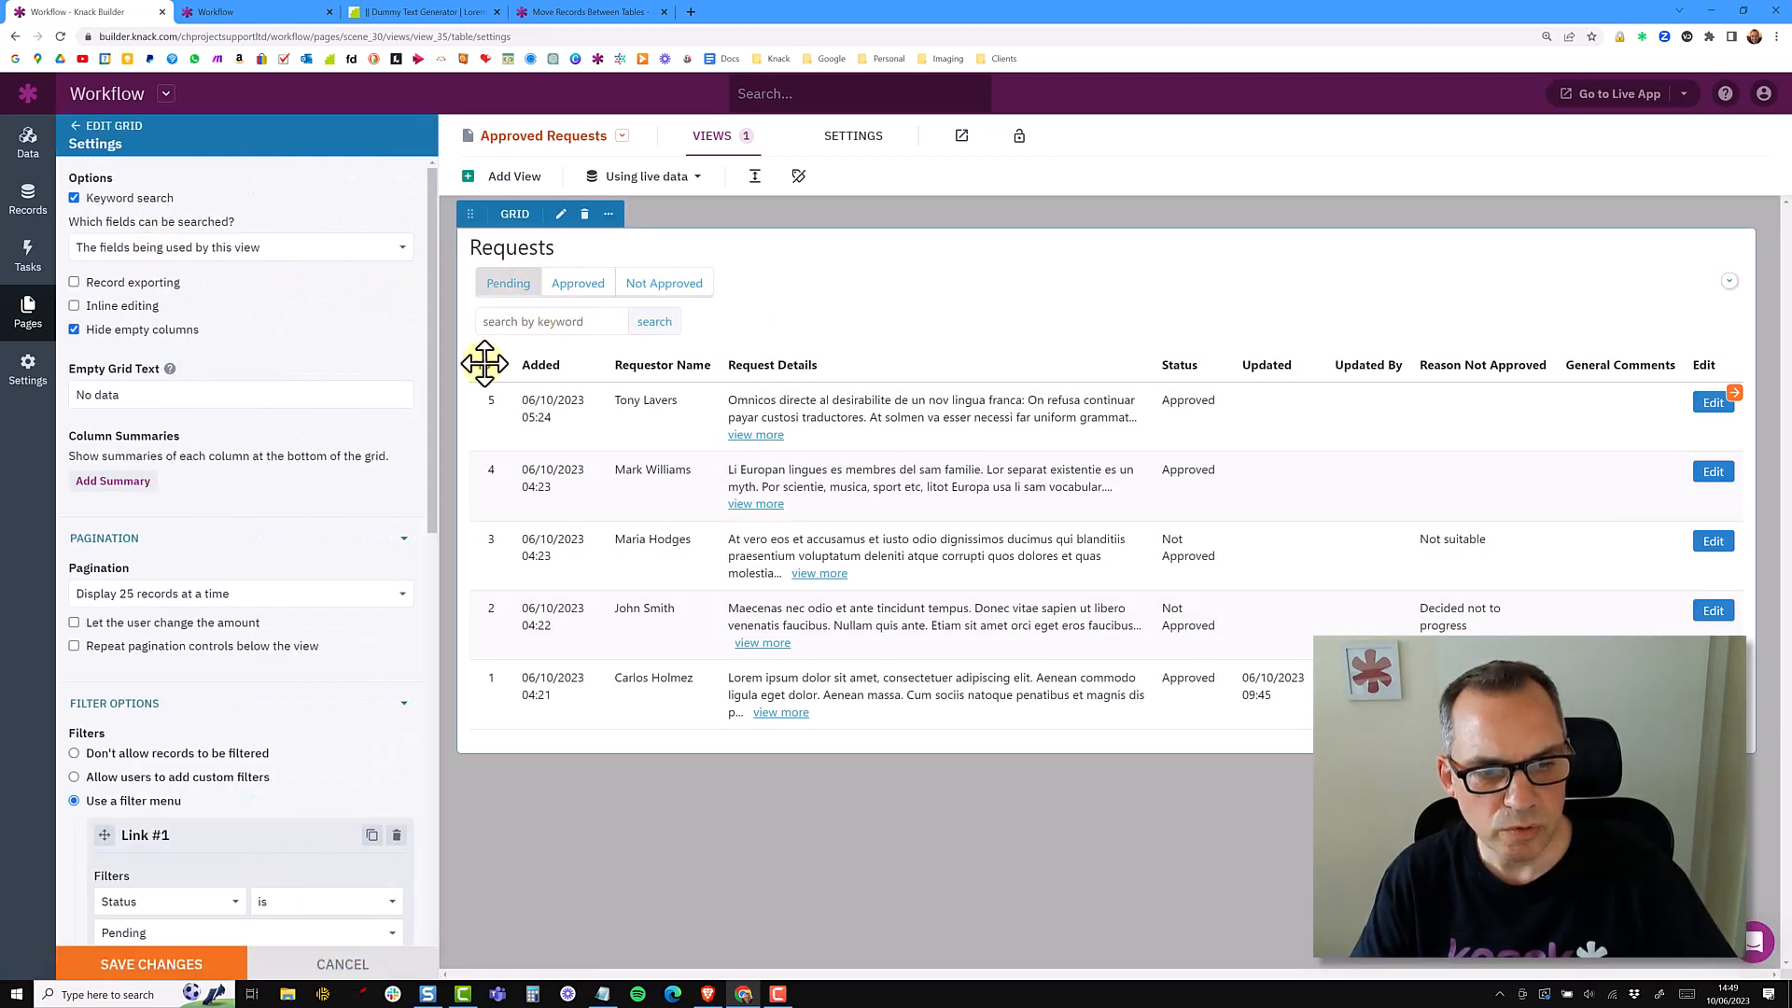
pyautogui.click(137, 754)
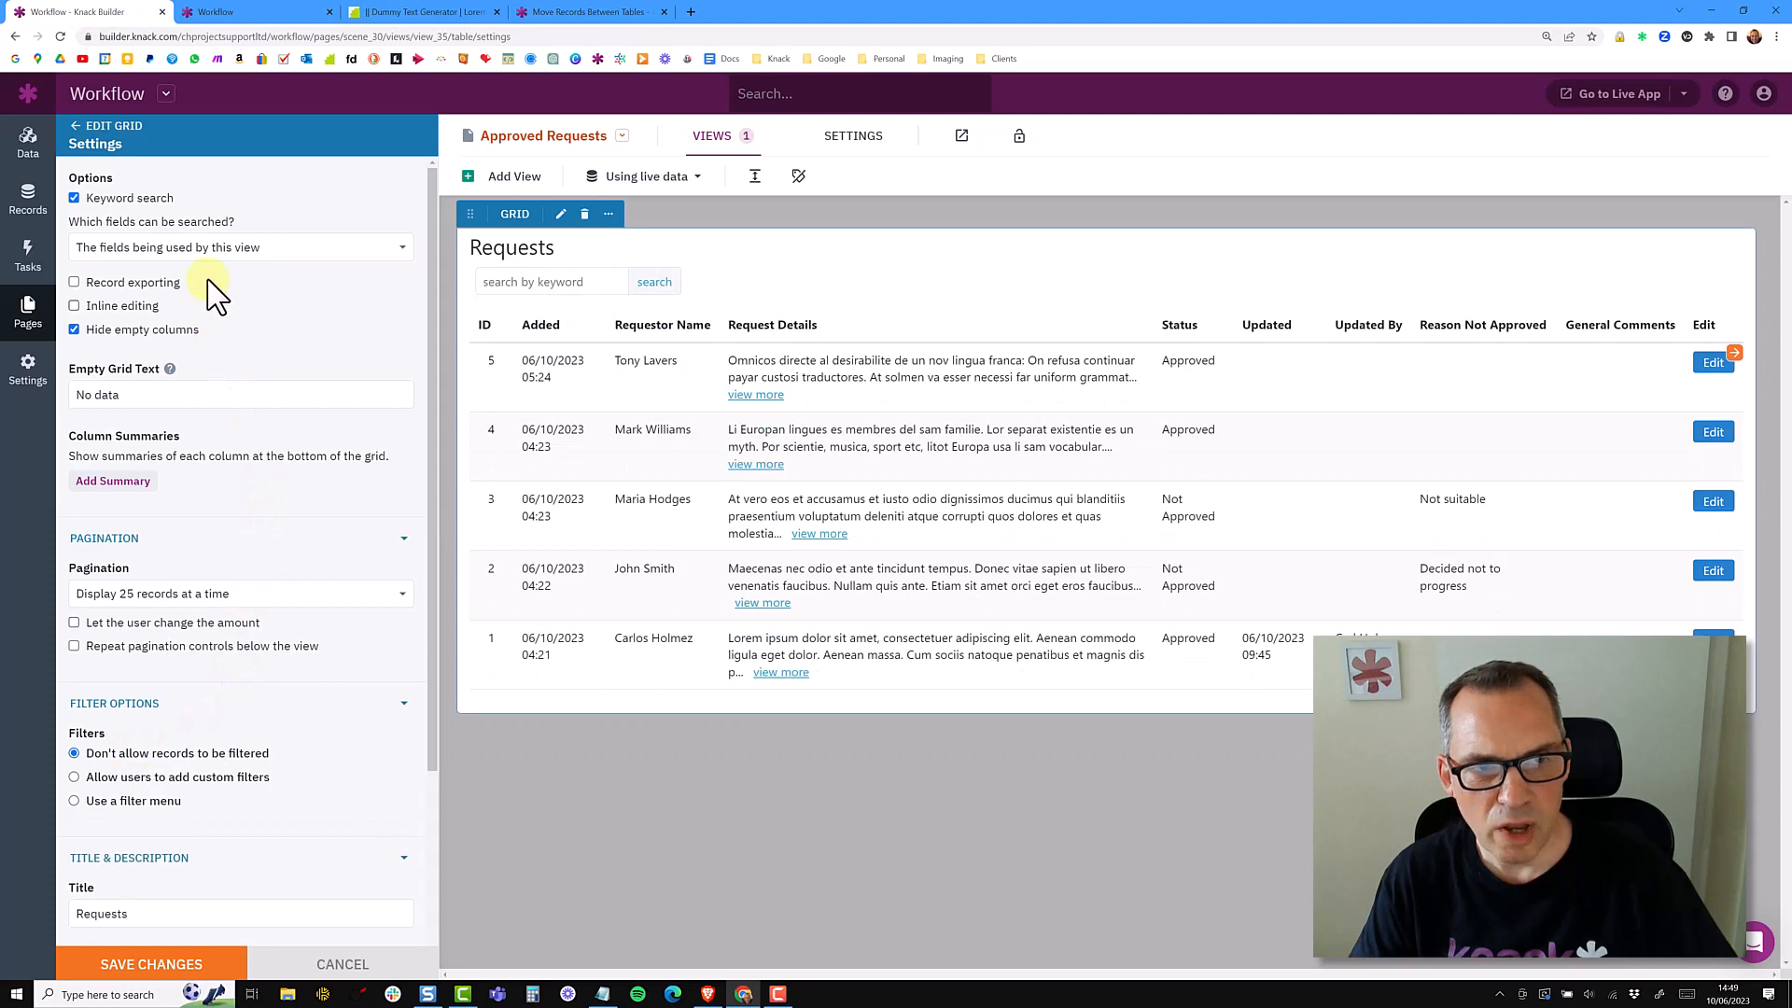
pyautogui.click(101, 198)
pyautogui.click(101, 199)
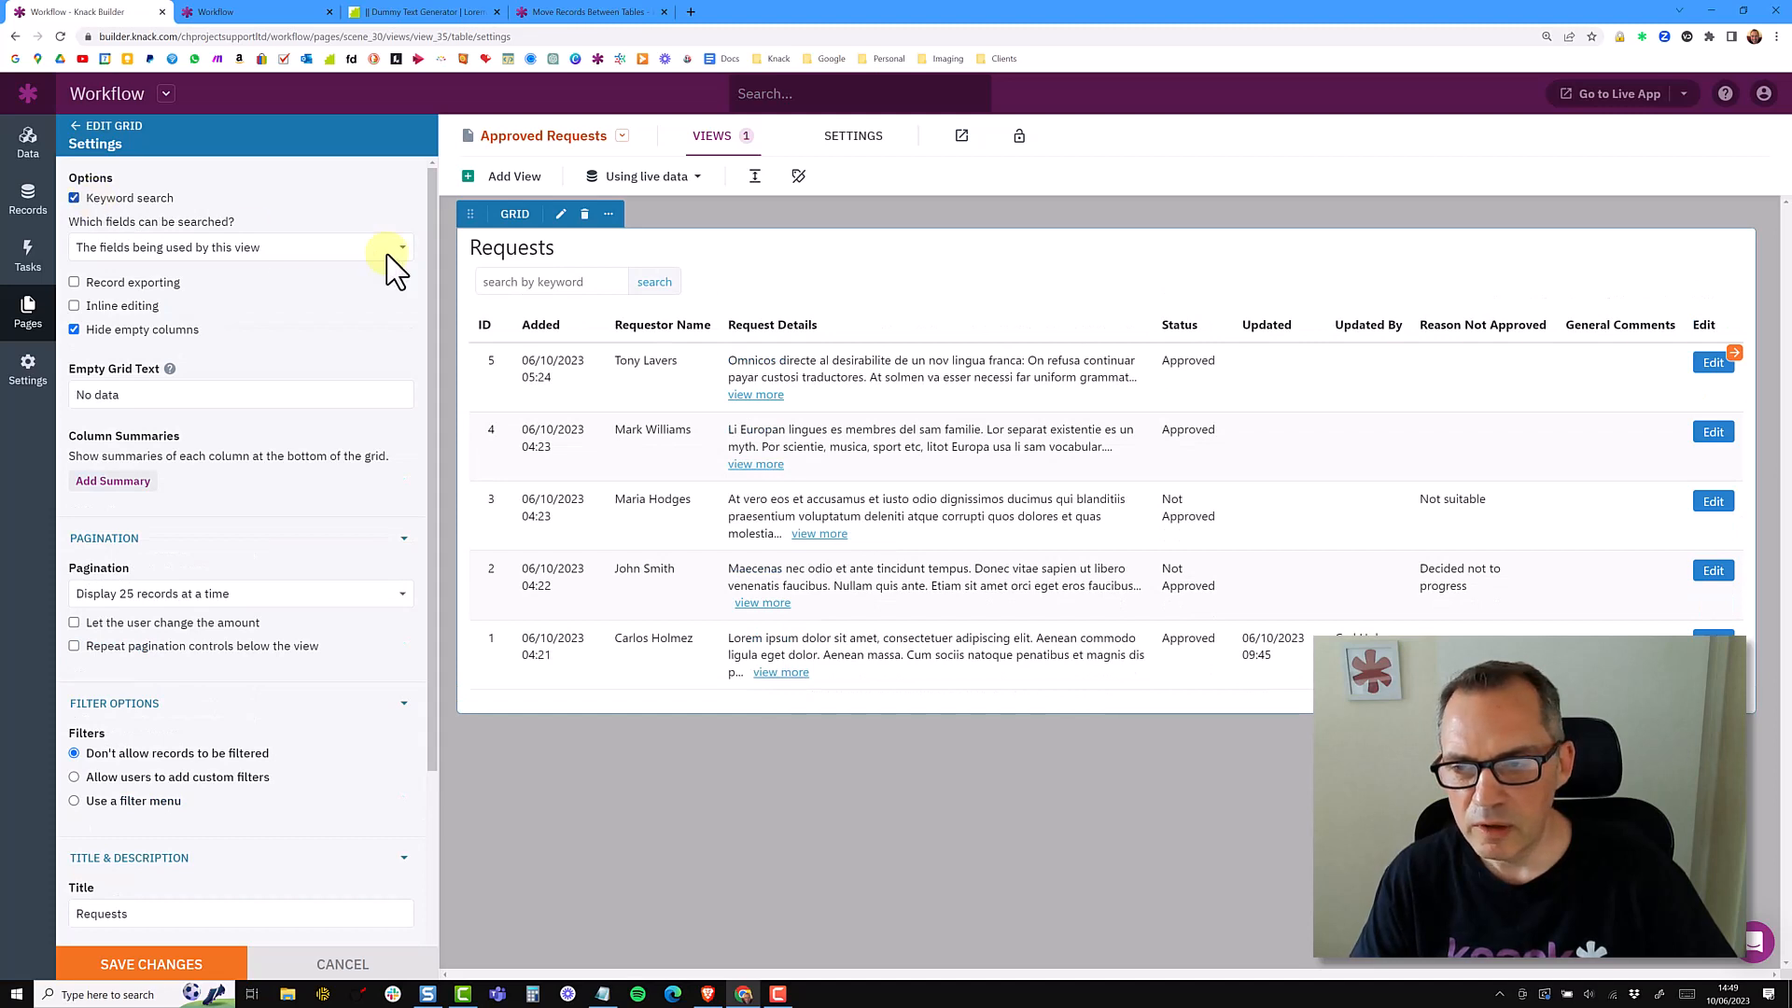
# Delete the Status, Updated, Updated By, Reason Not Approved, General Comments and Edit columns from the Approved Requests grid
pyautogui.click(1184, 317)
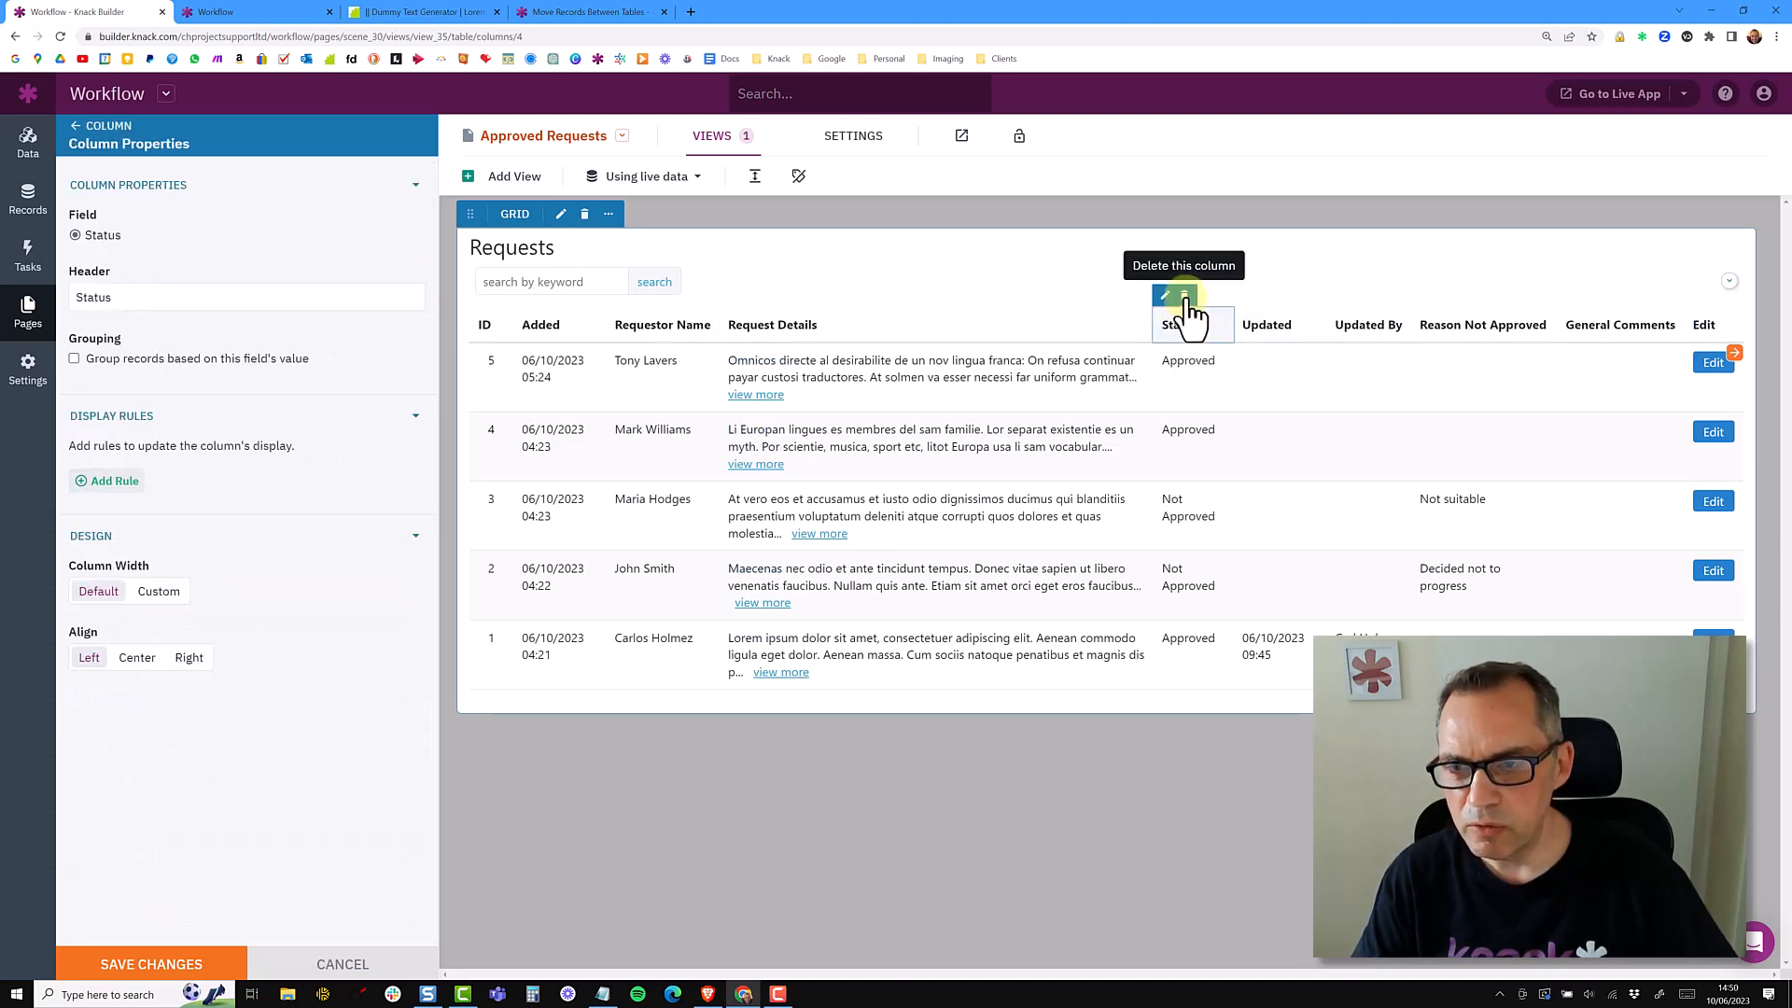
pyautogui.click(1183, 296)
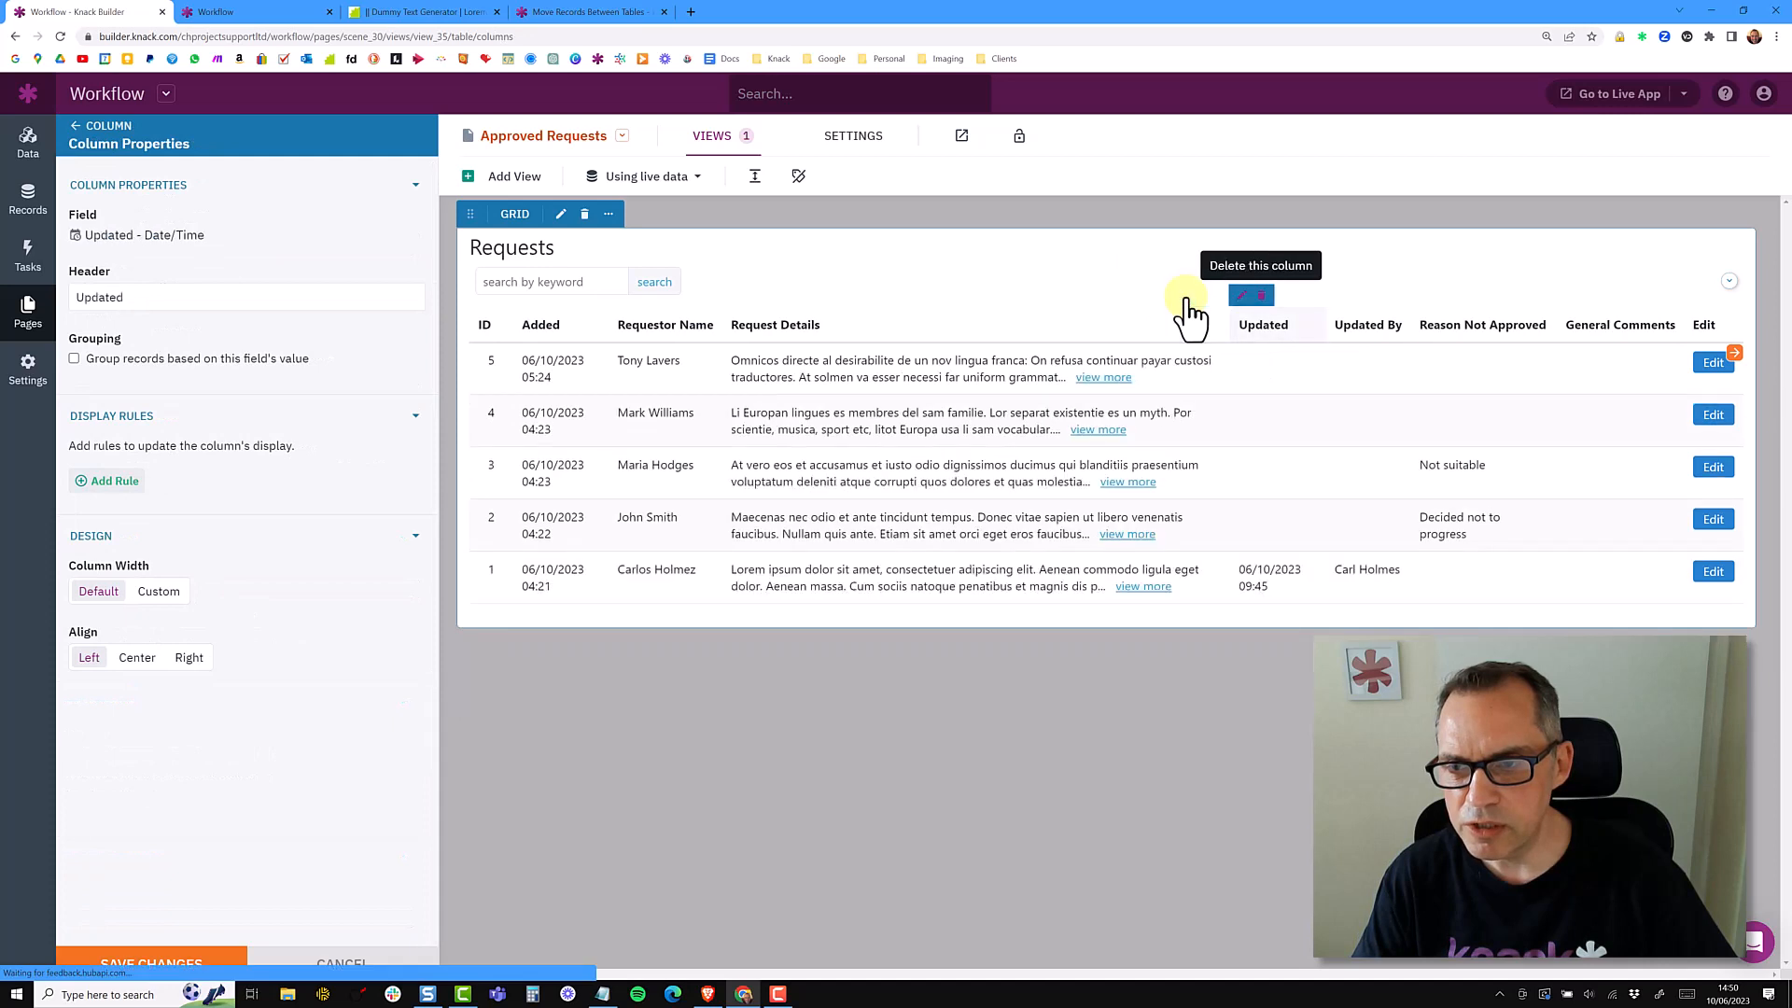
pyautogui.click(1262, 297)
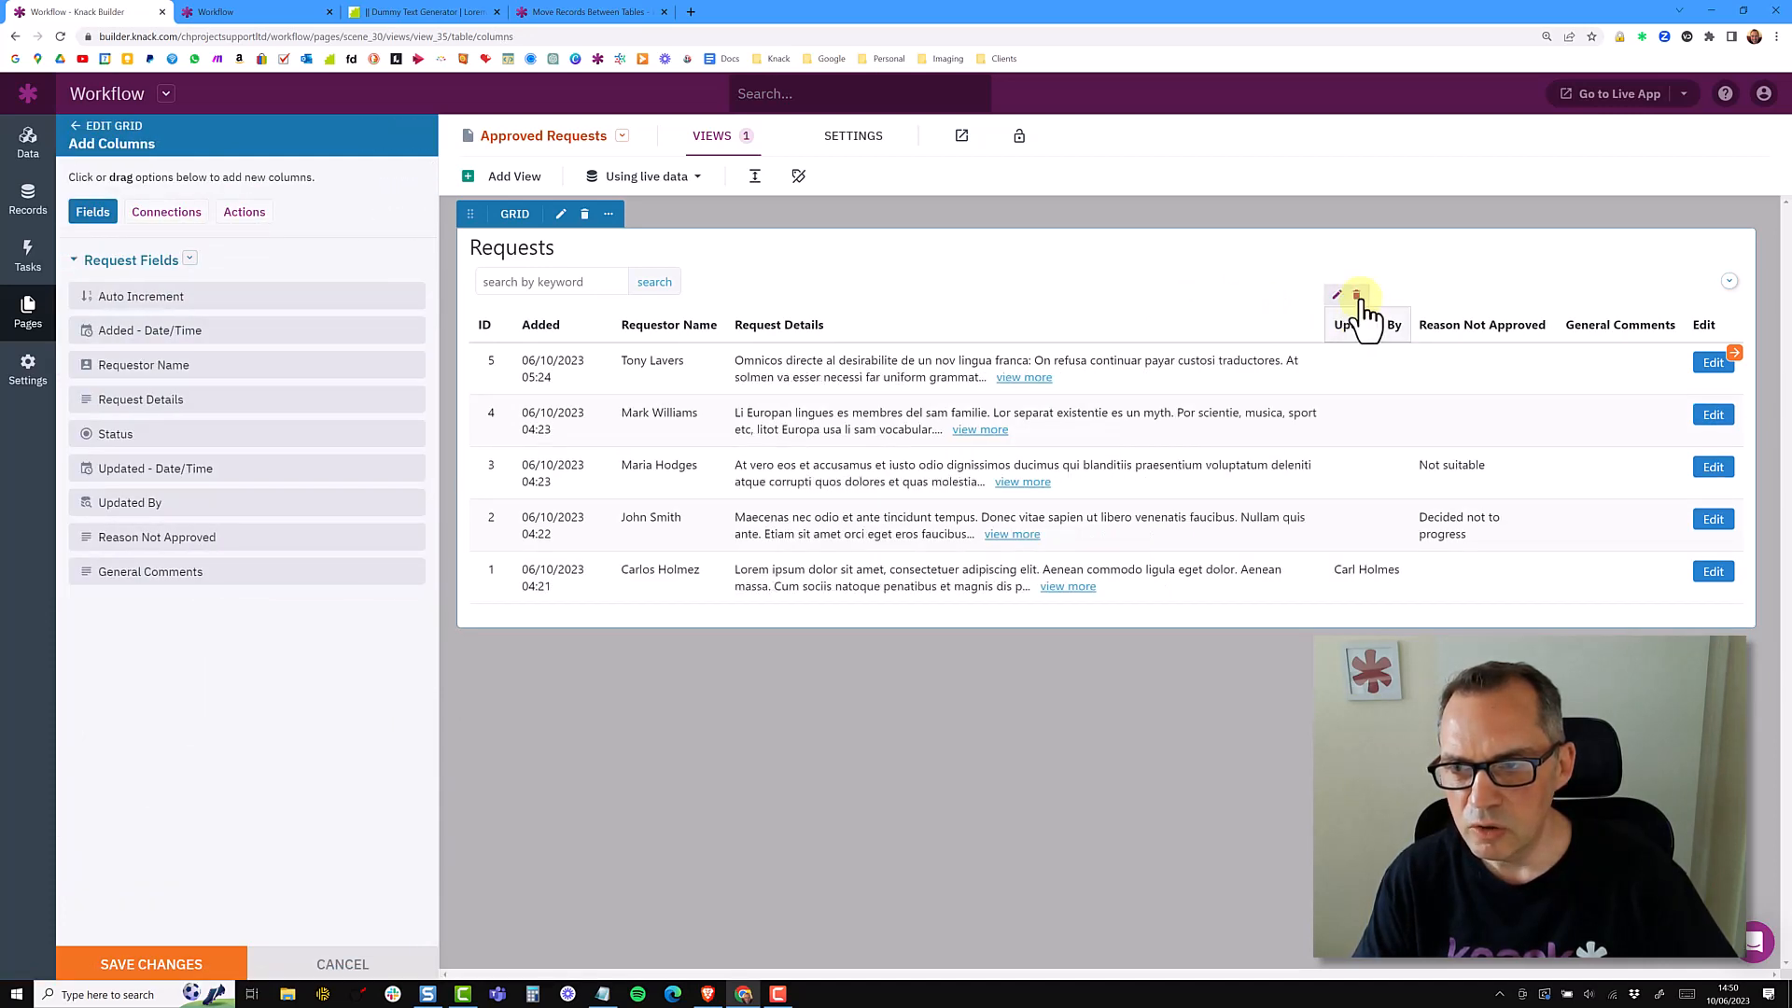
pyautogui.click(1356, 295)
pyautogui.click(1440, 297)
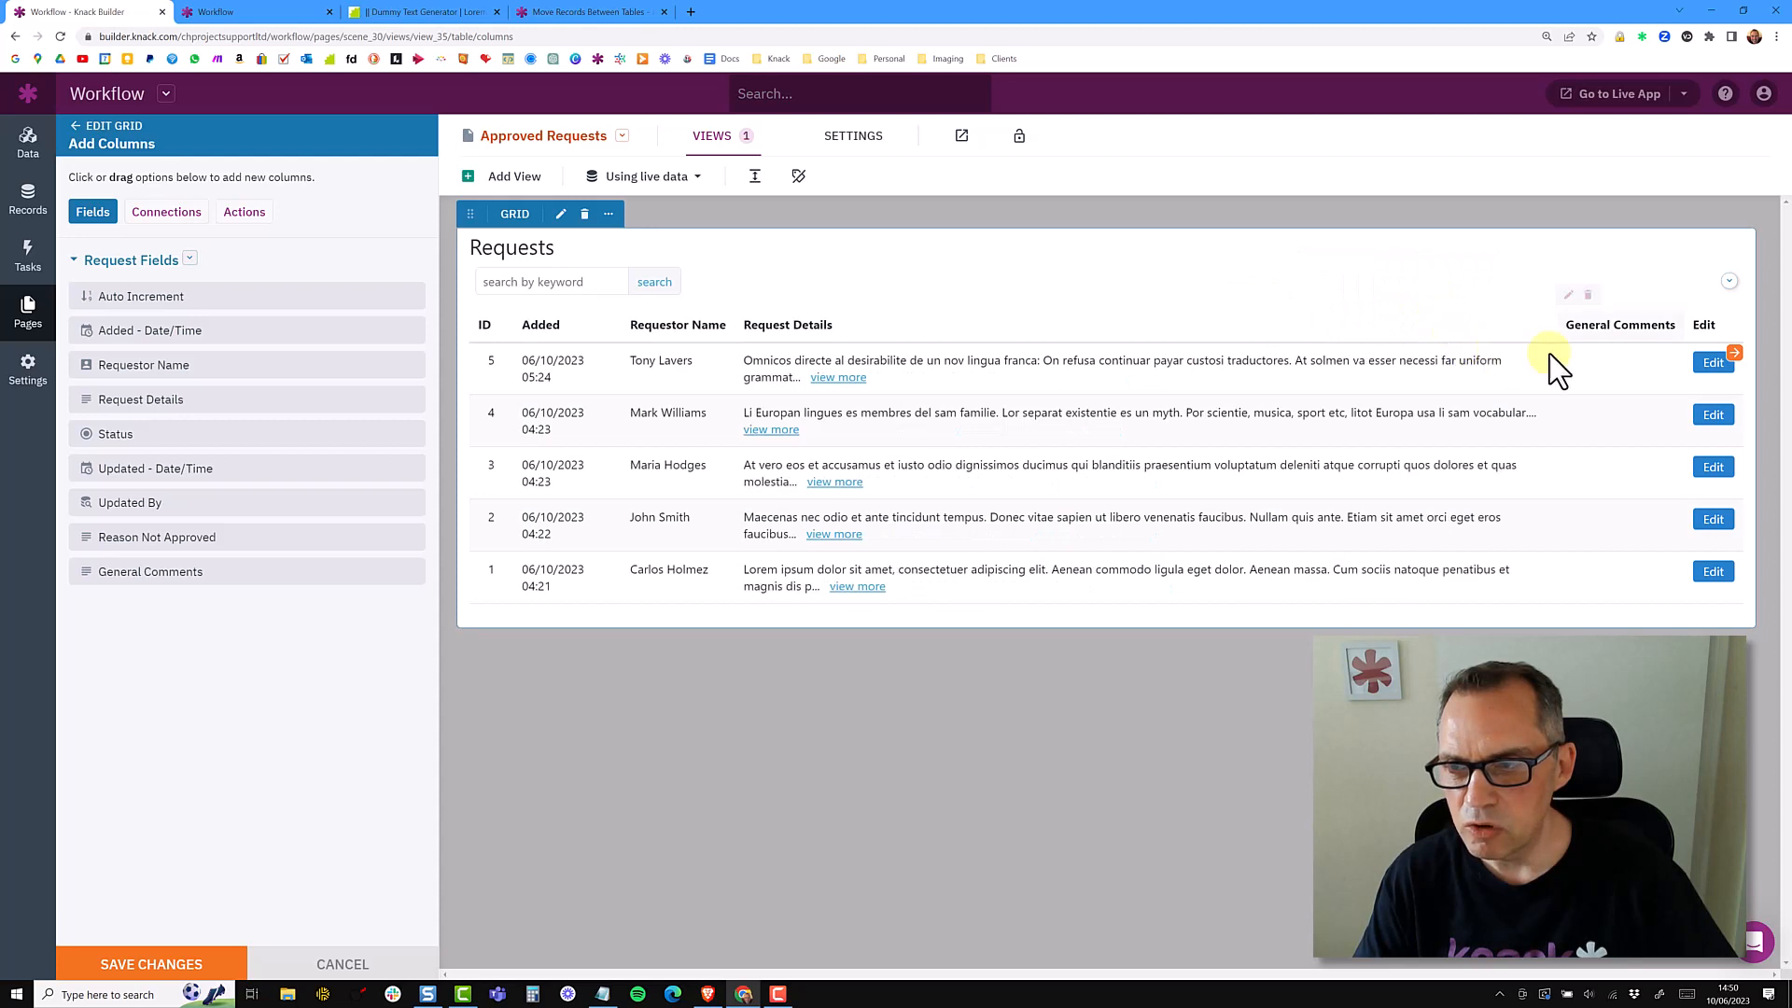
pyautogui.click(1590, 296)
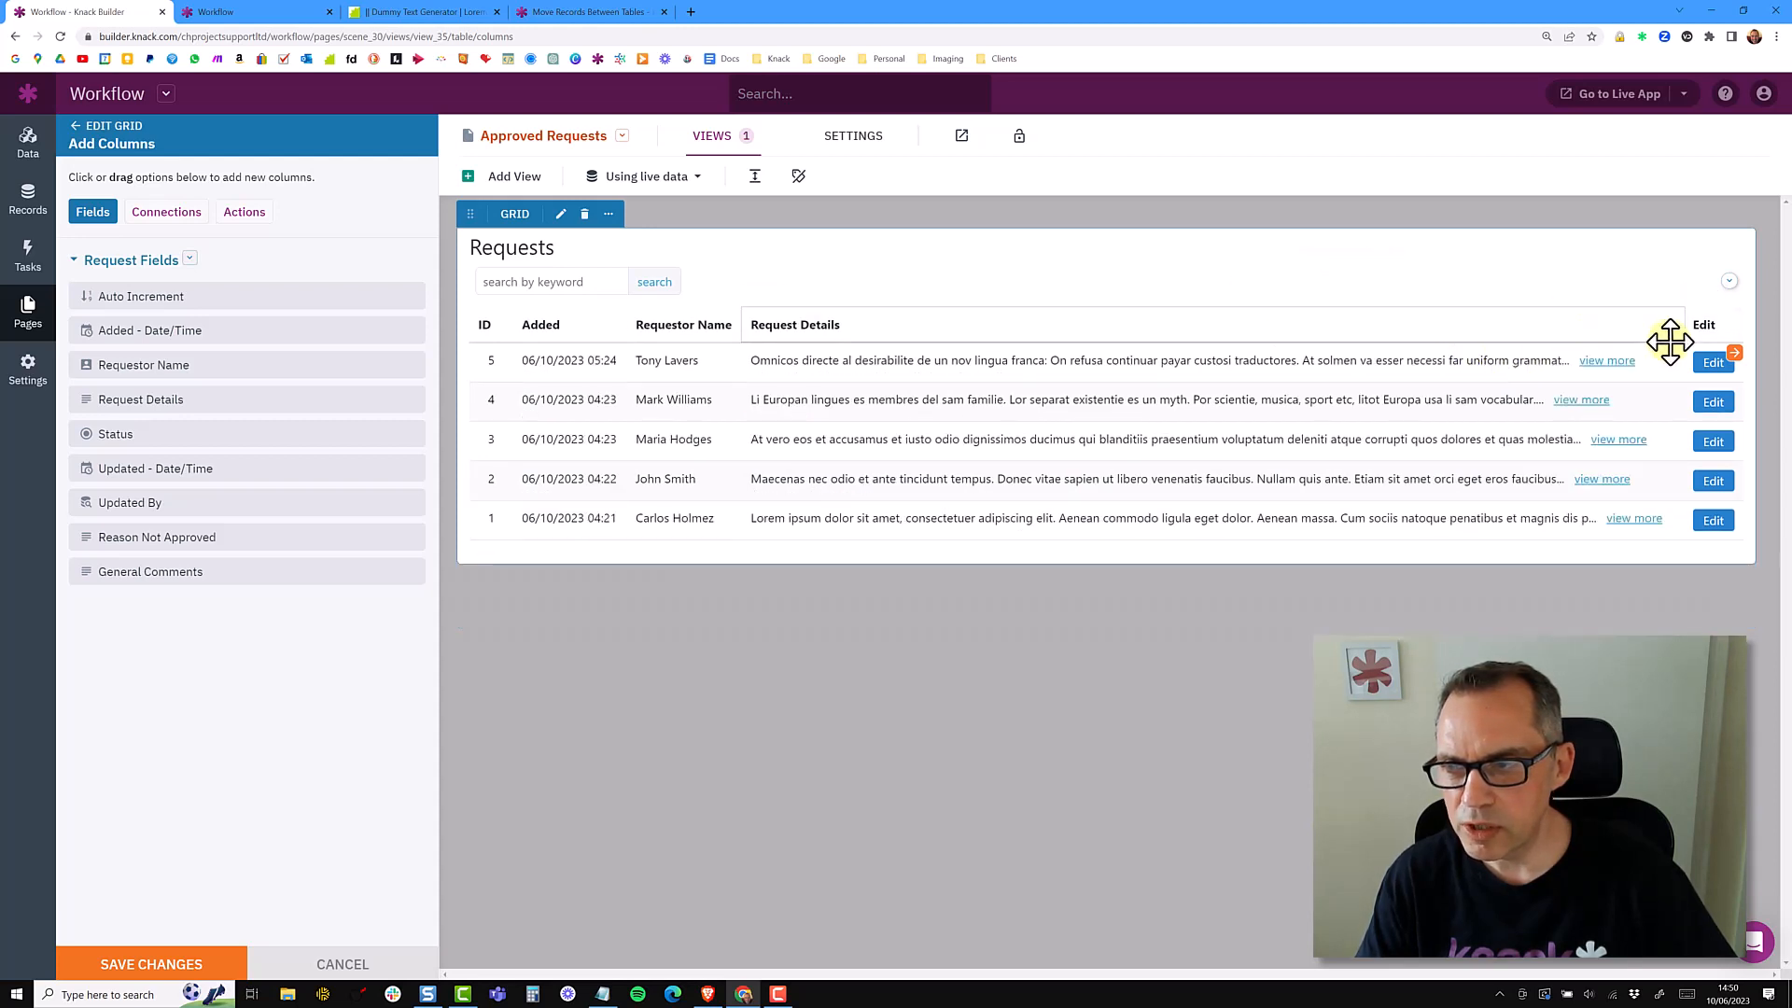
pyautogui.click(1716, 295)
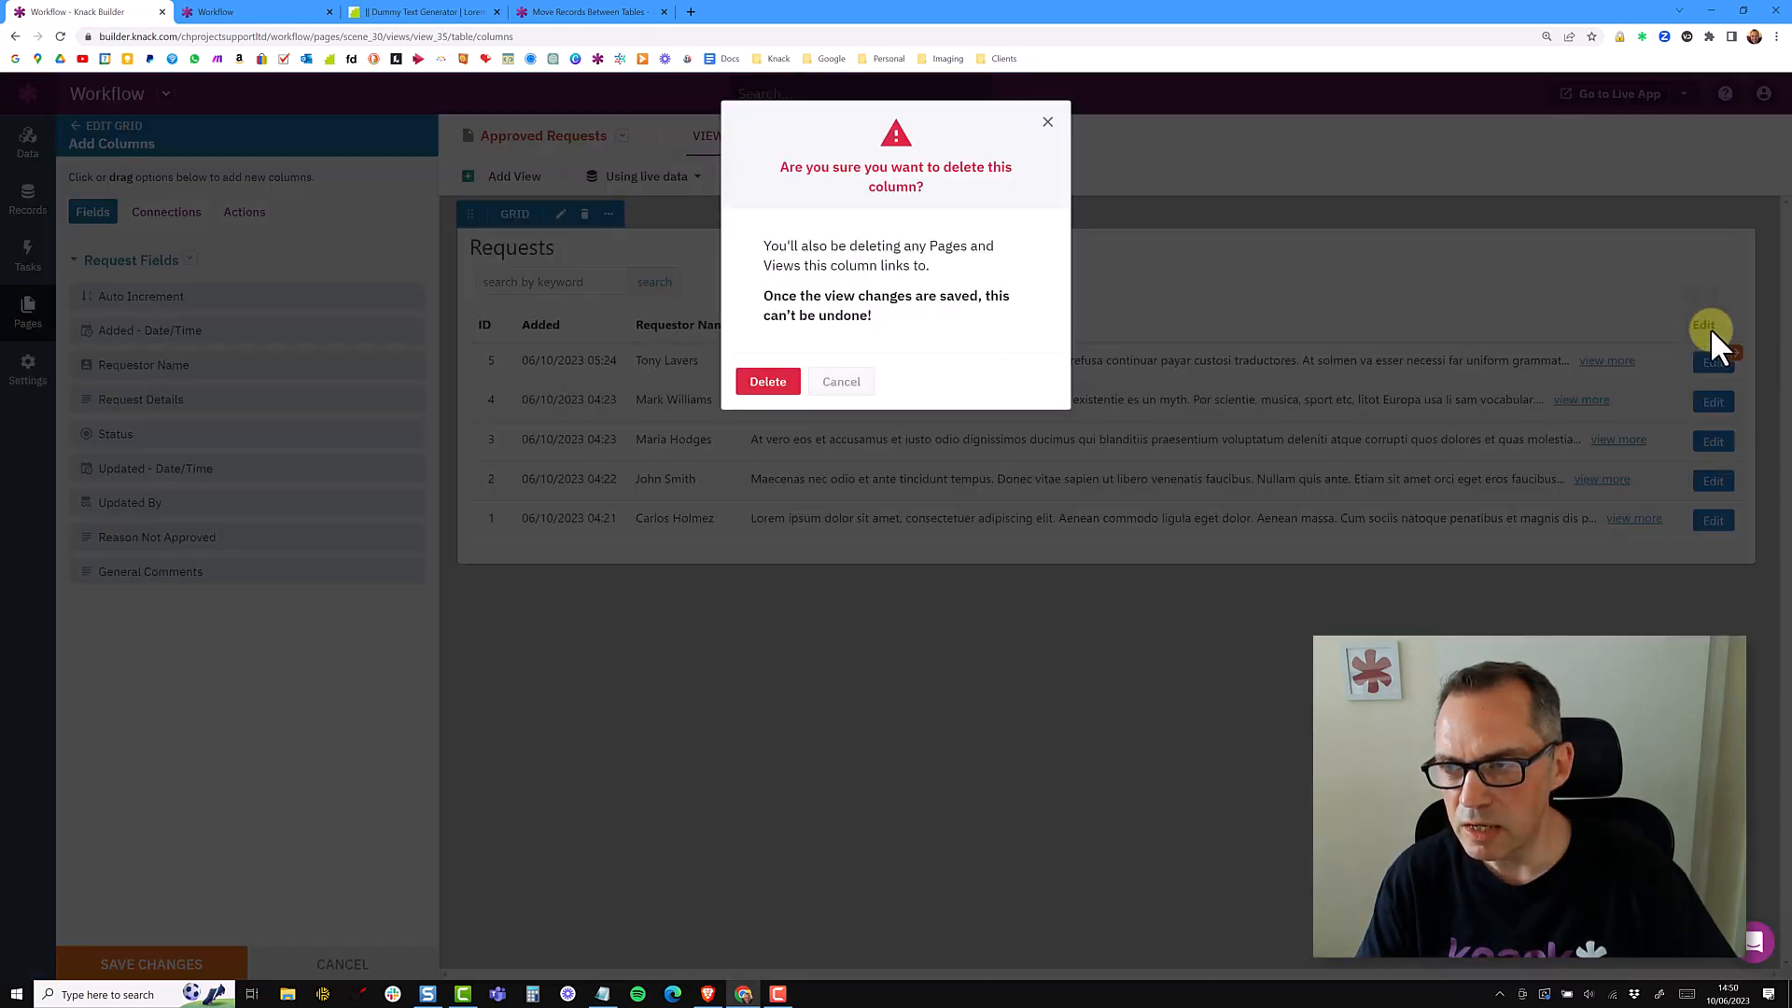
pyautogui.click(769, 381)
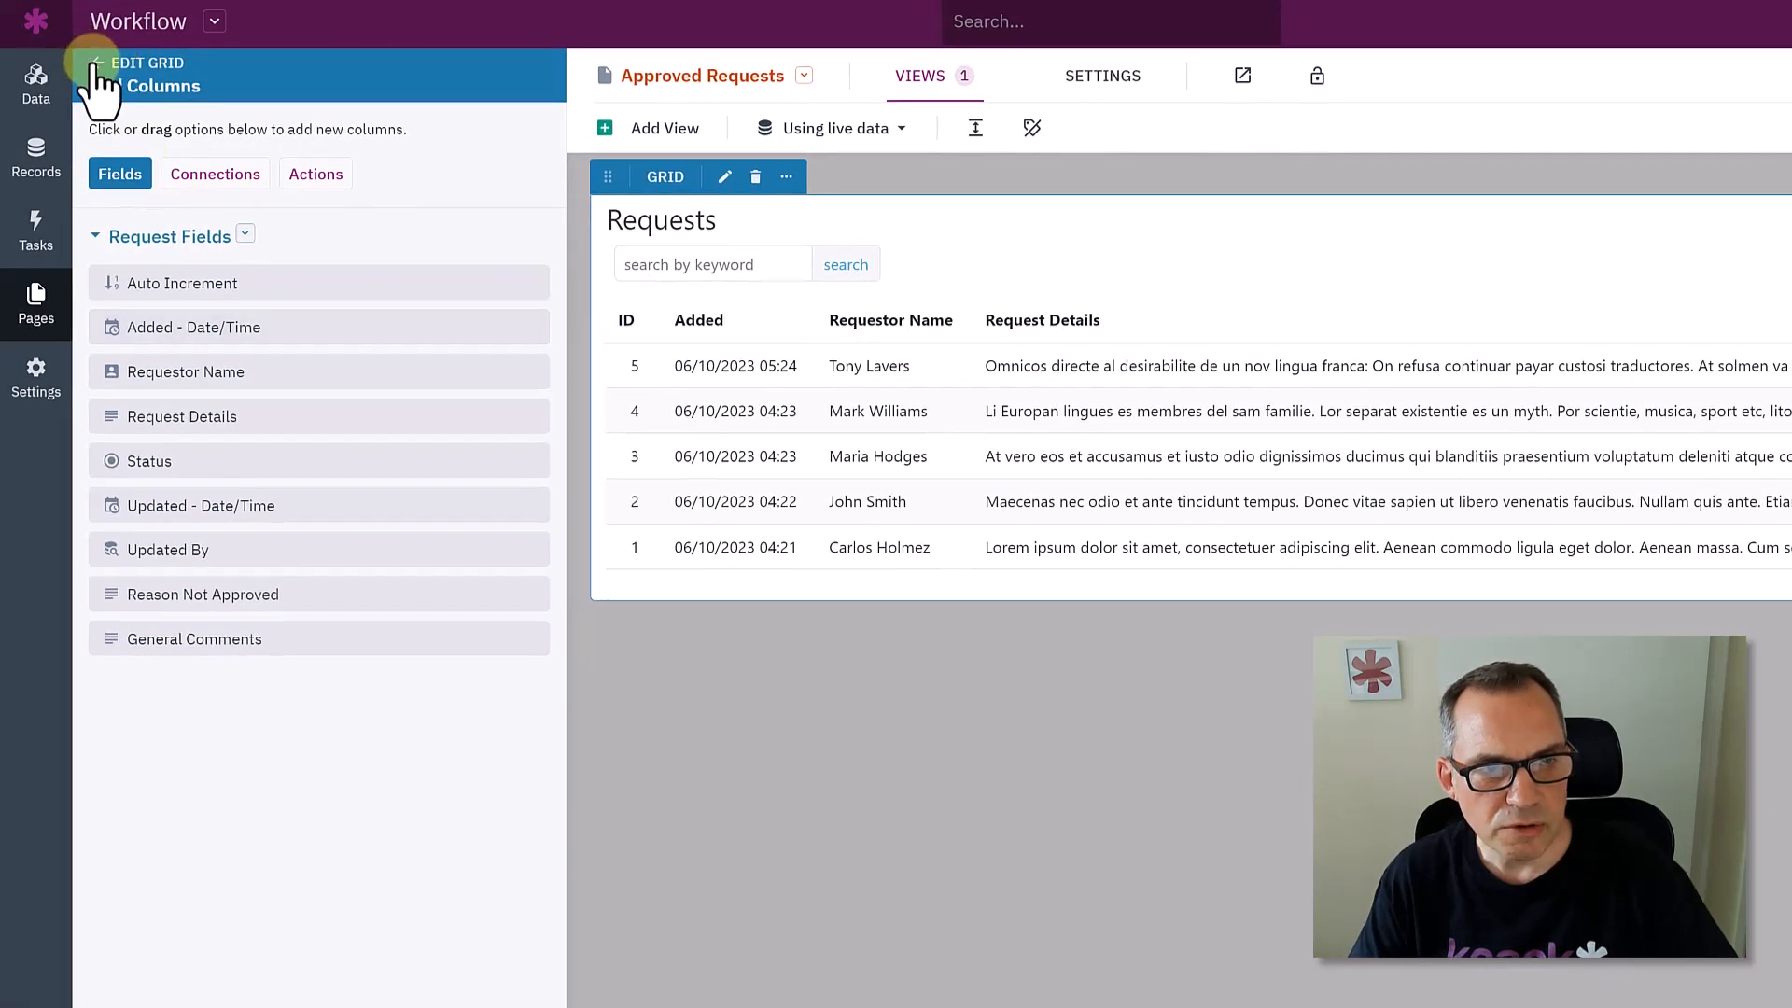
# Add a source rule to the grid so it only shows Request records whose Status is Approved, and save it
pyautogui.click(94, 63)
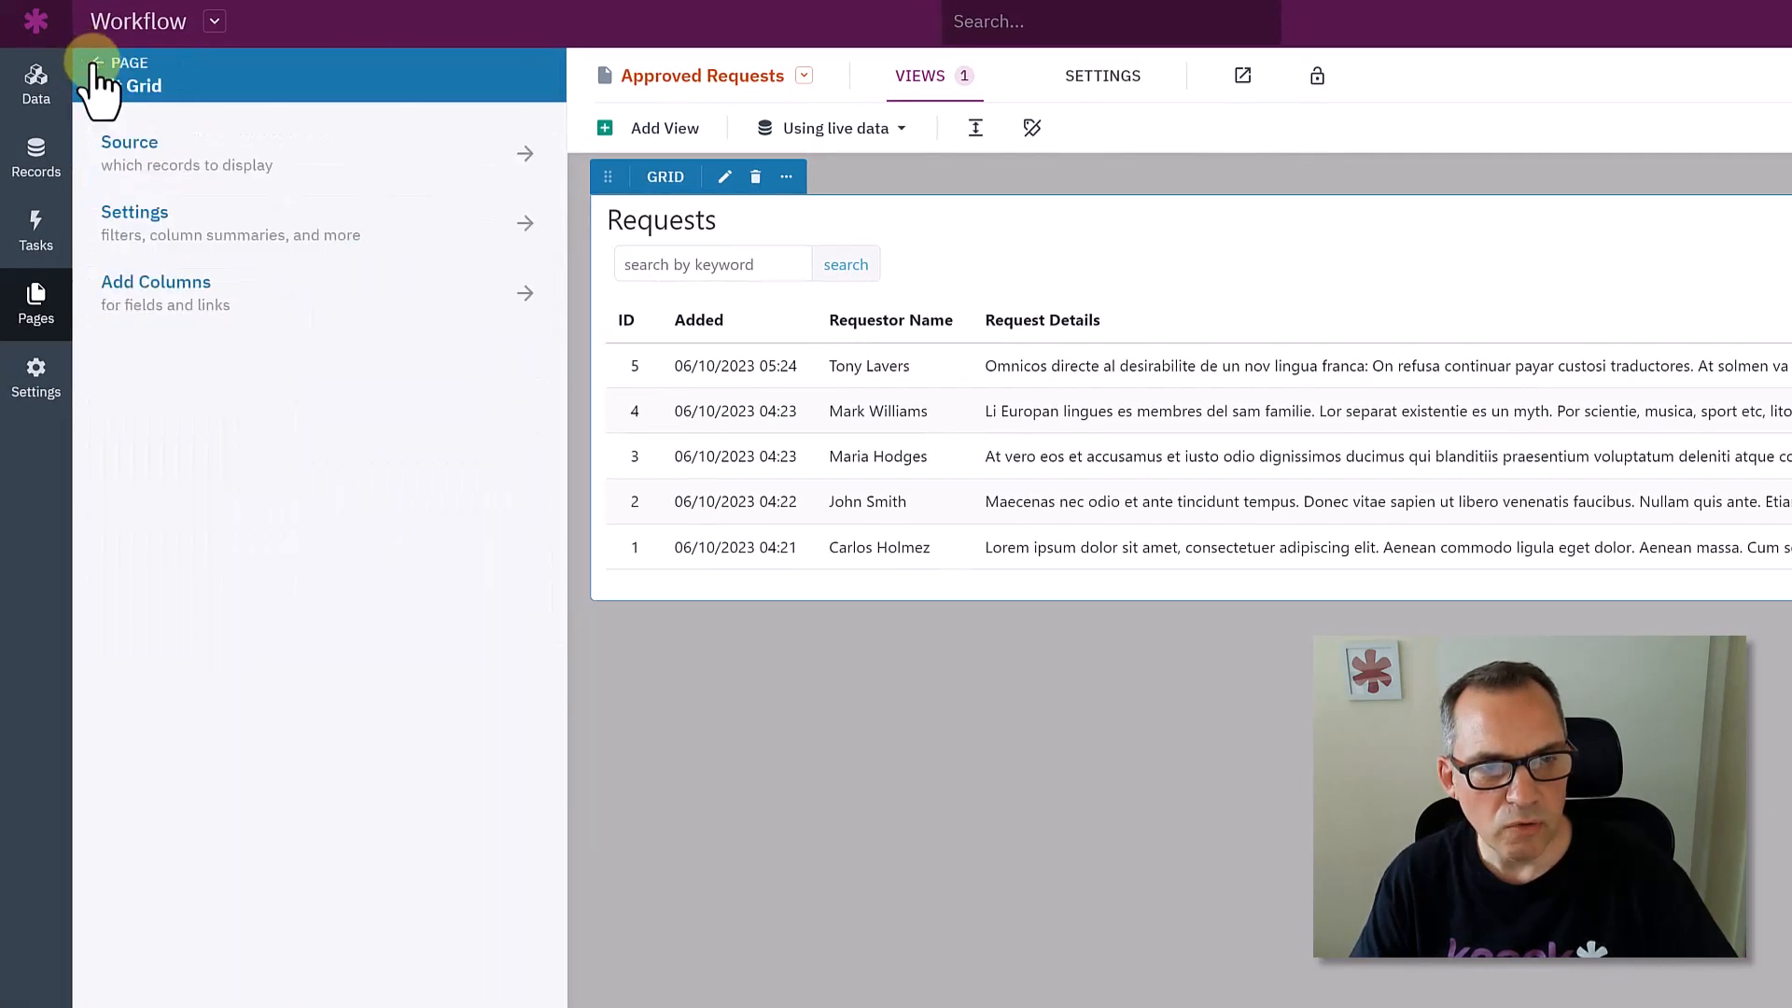
pyautogui.click(214, 168)
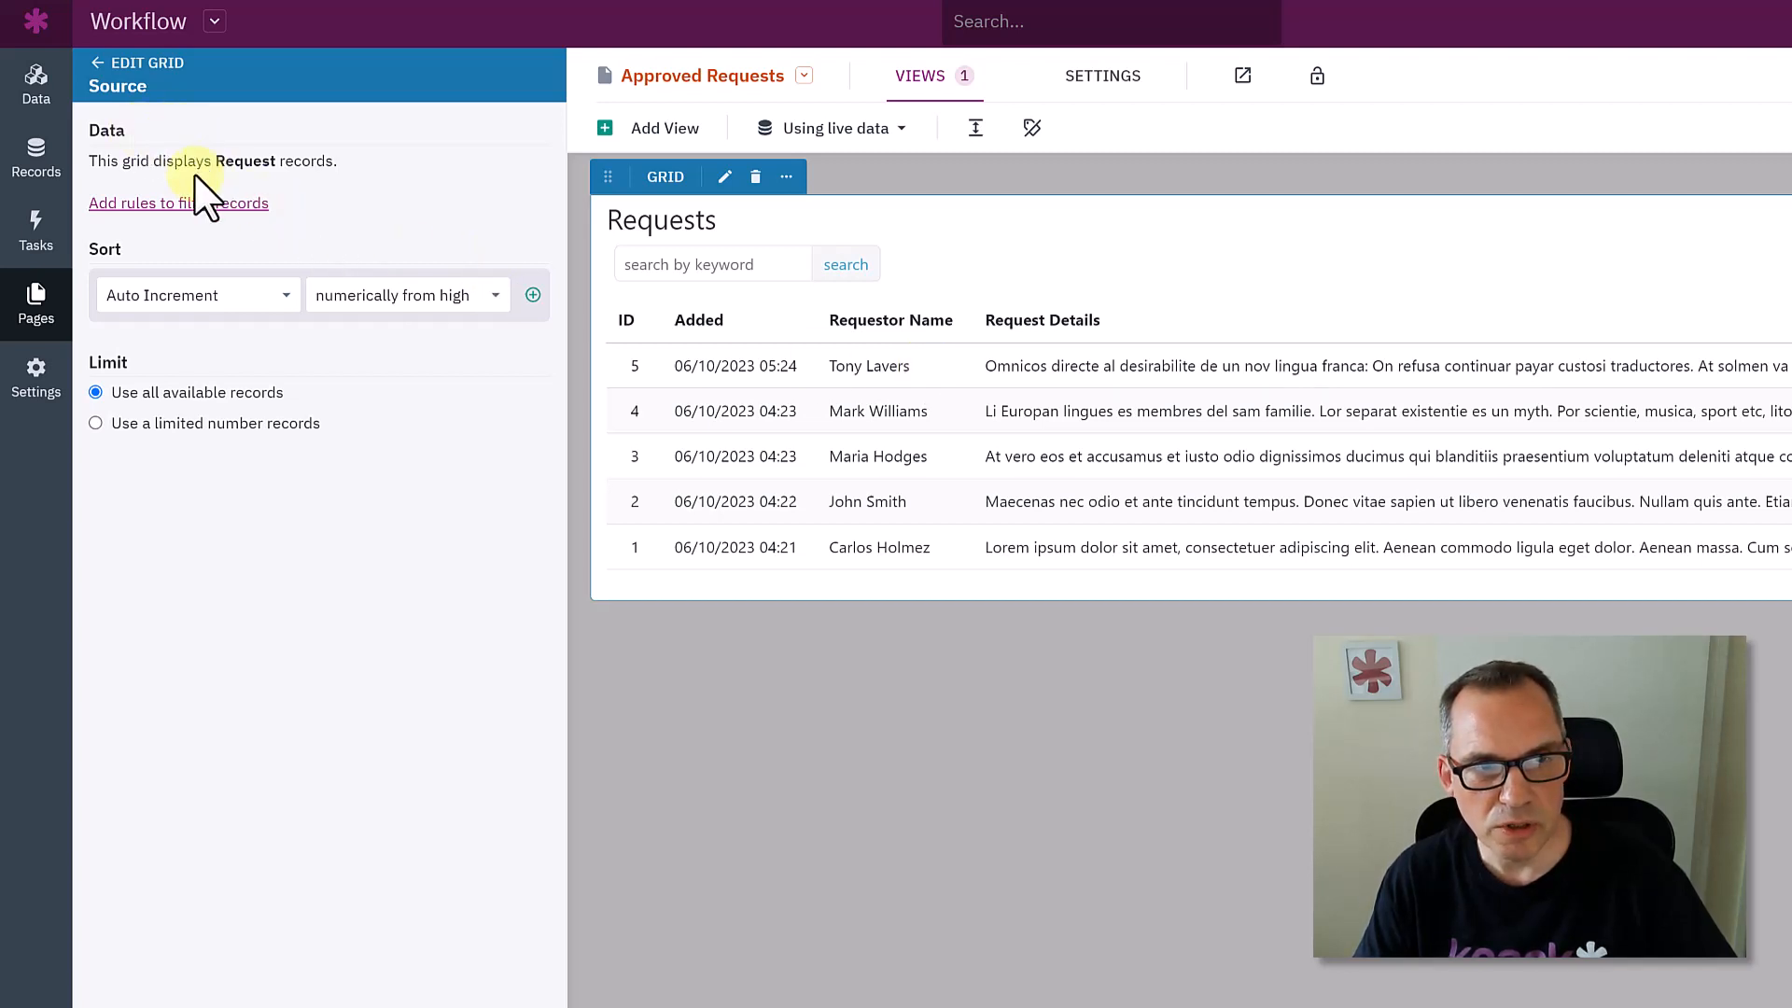
pyautogui.click(196, 225)
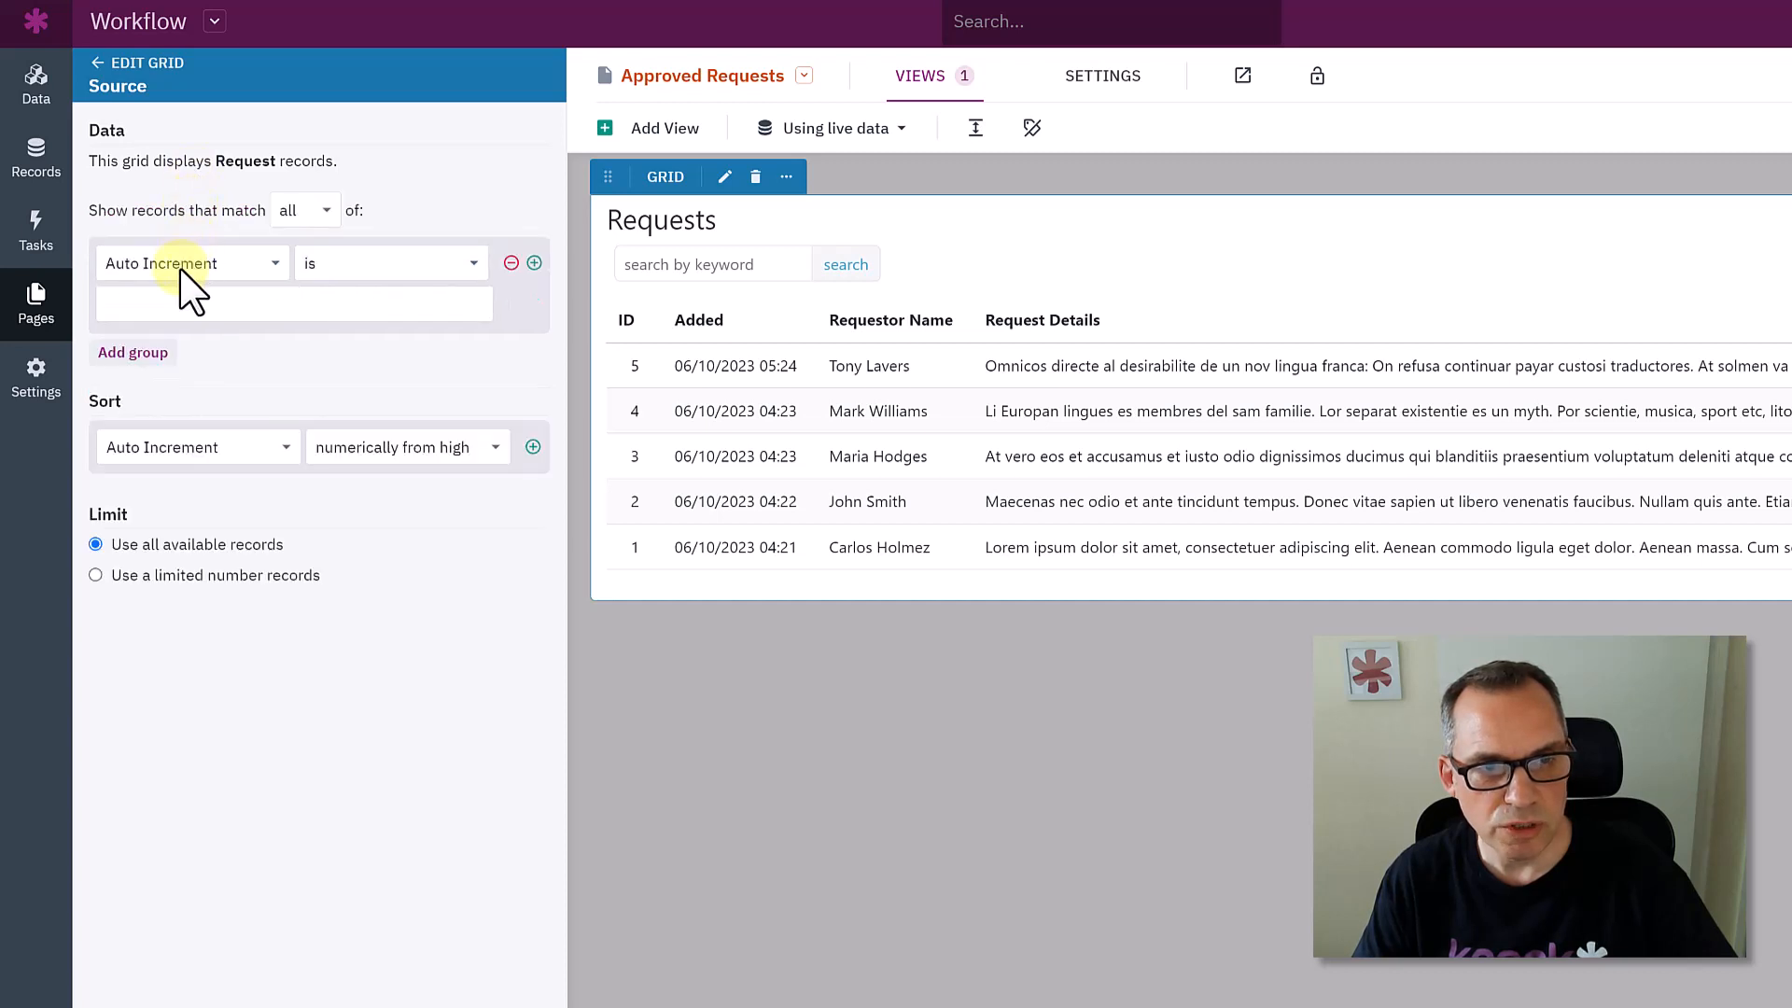
pyautogui.click(182, 269)
pyautogui.click(178, 368)
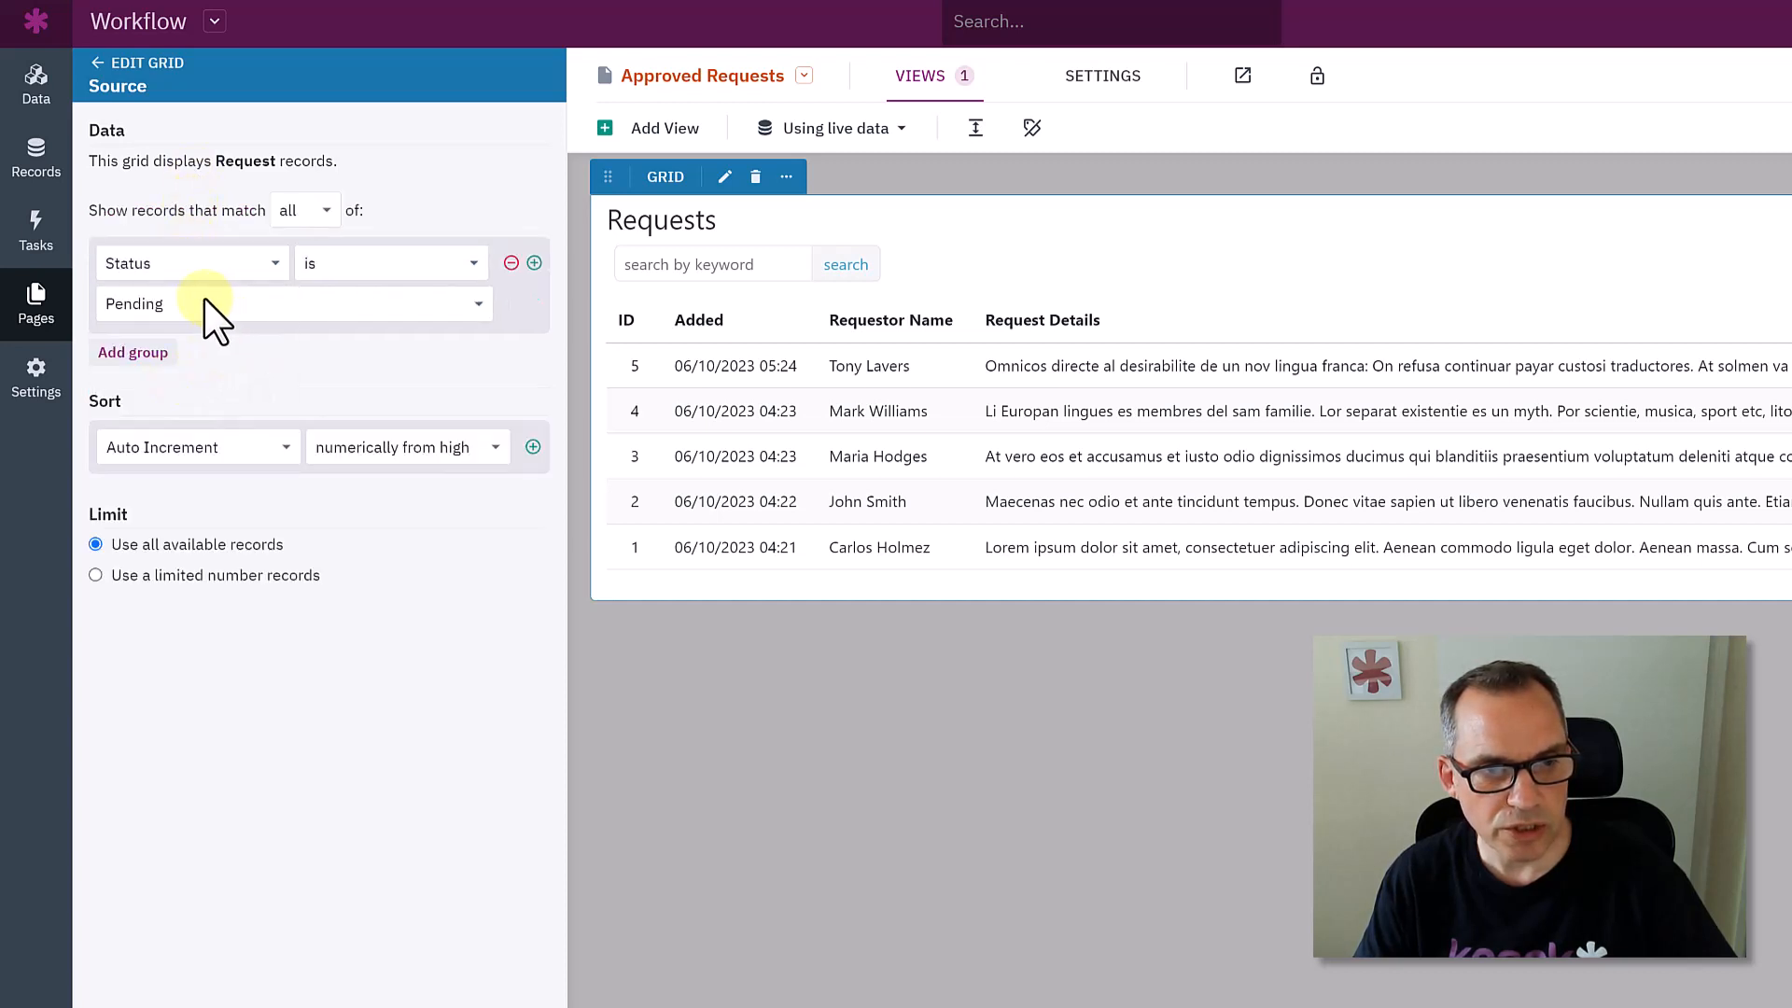
pyautogui.click(205, 300)
pyautogui.click(184, 358)
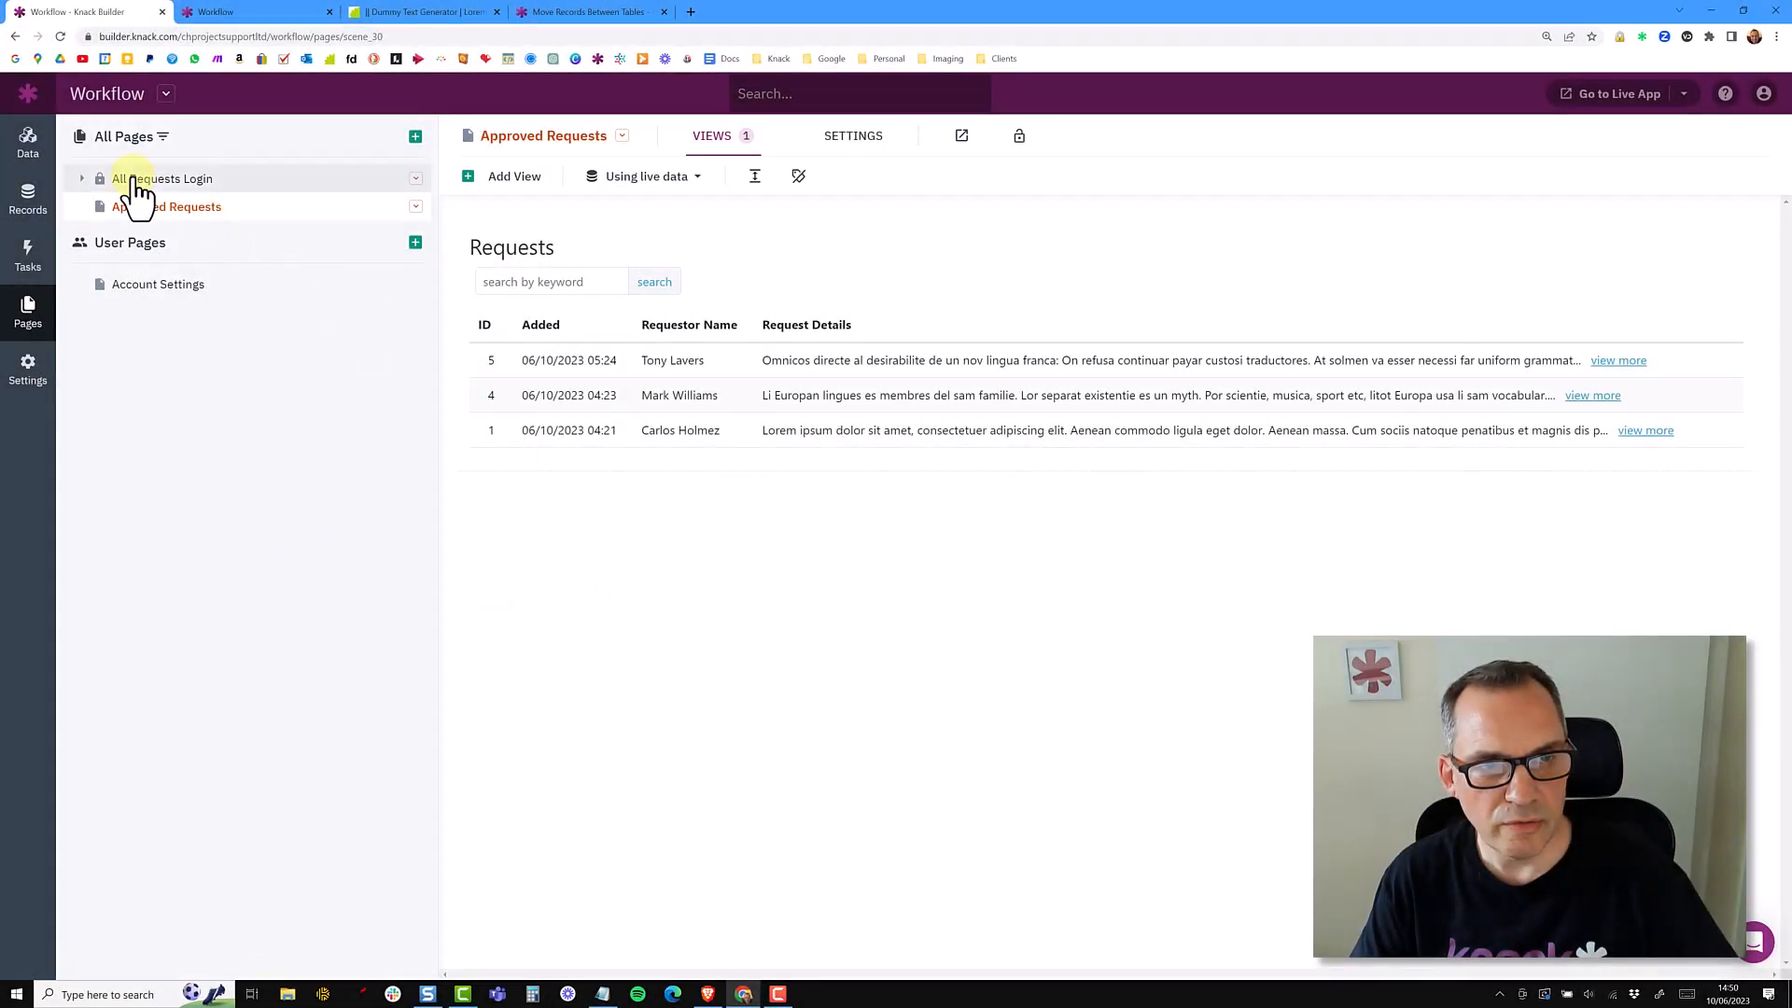
# Review the All Requests Login, All Requests, Edit Request and Approved Requests pages, and check the Approved Requests page's access type
pyautogui.click(149, 179)
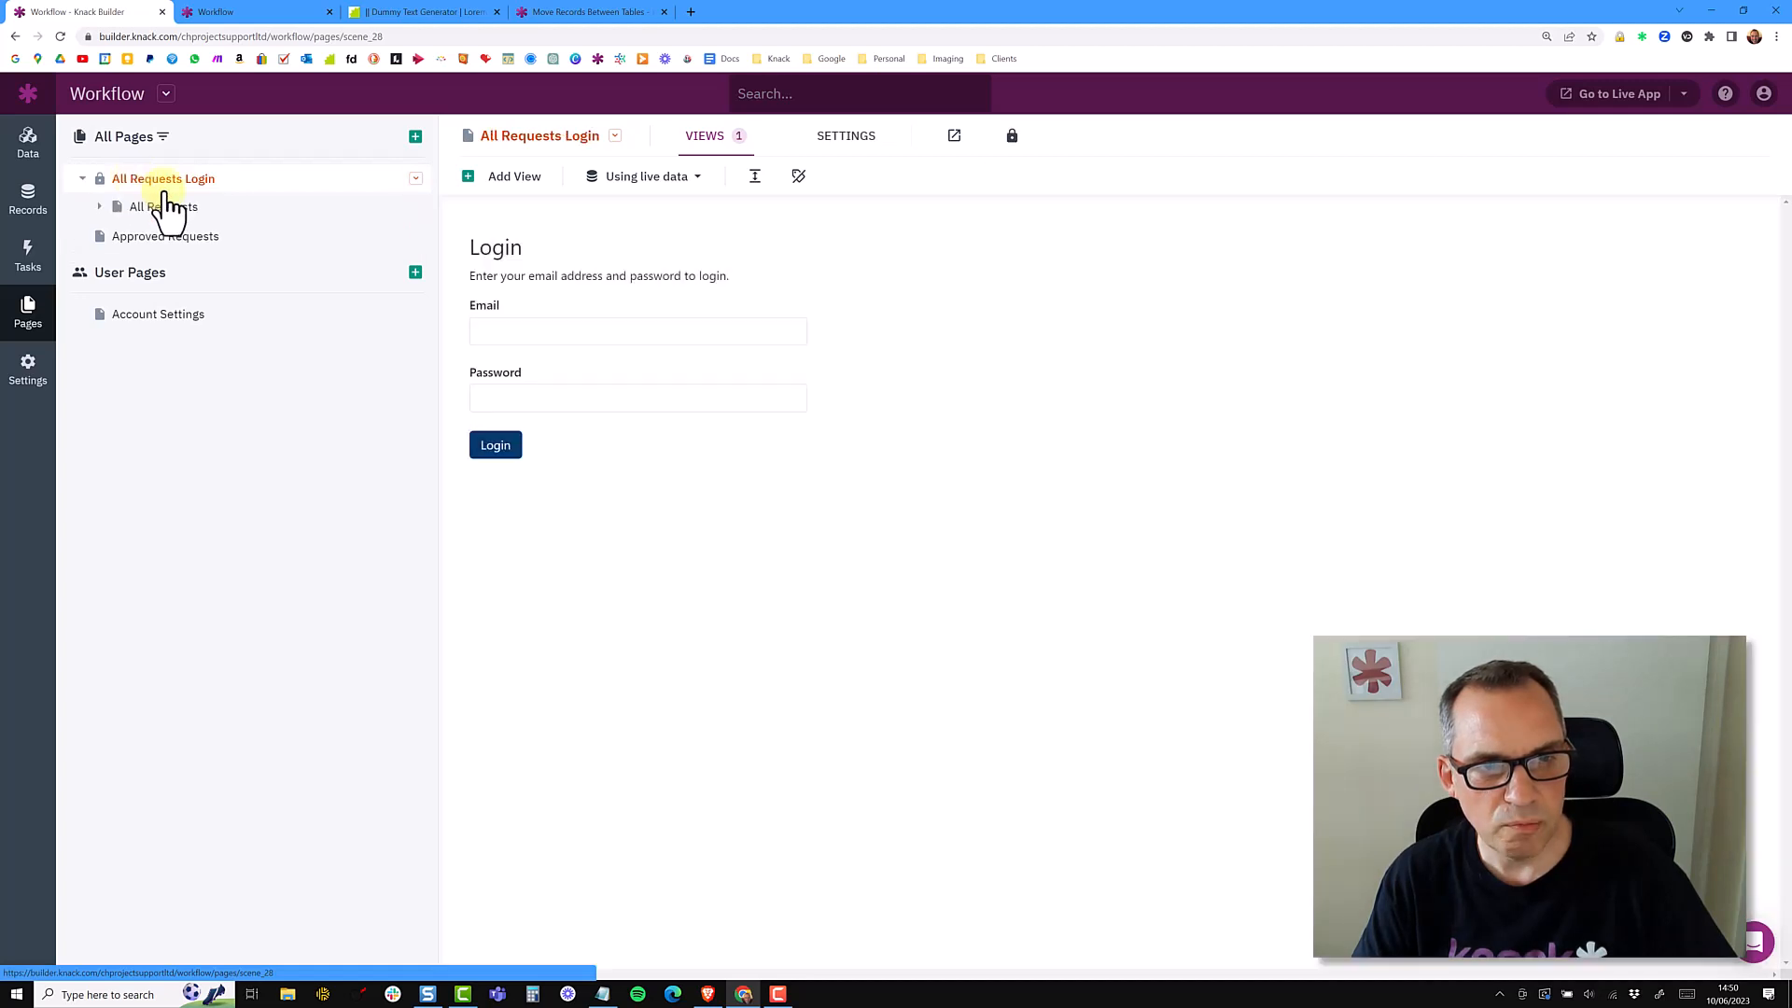
pyautogui.click(163, 209)
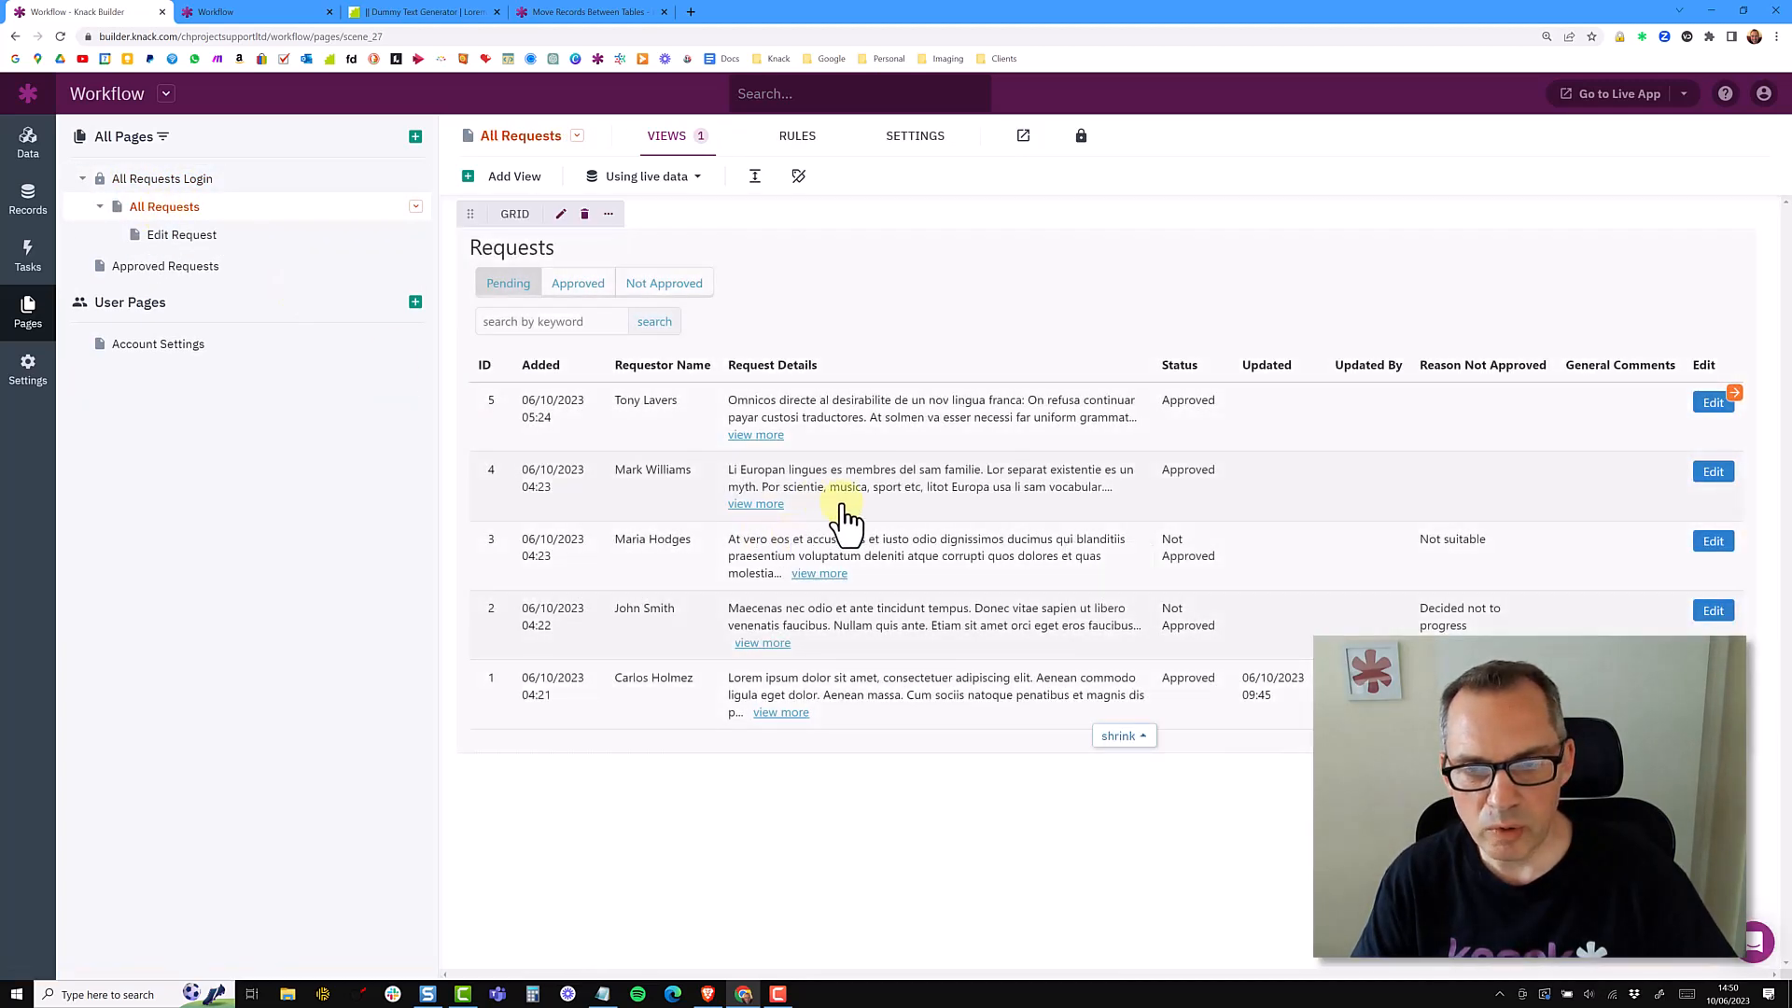
pyautogui.click(180, 239)
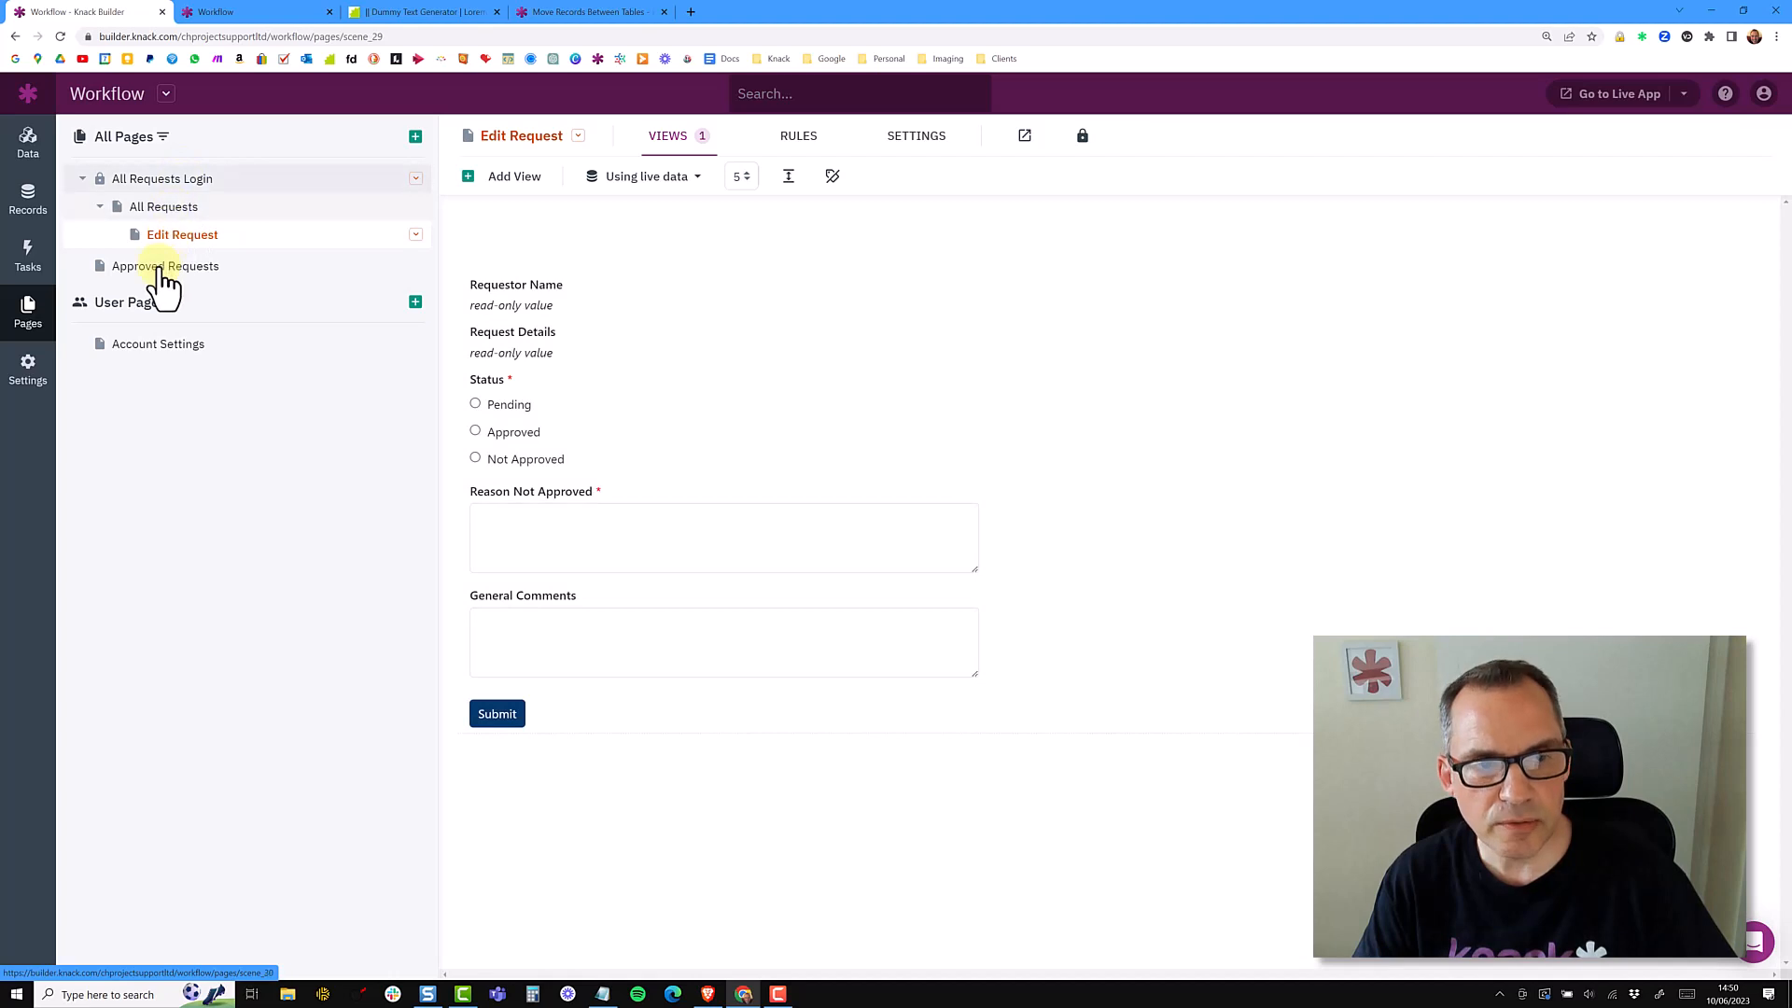
pyautogui.click(161, 273)
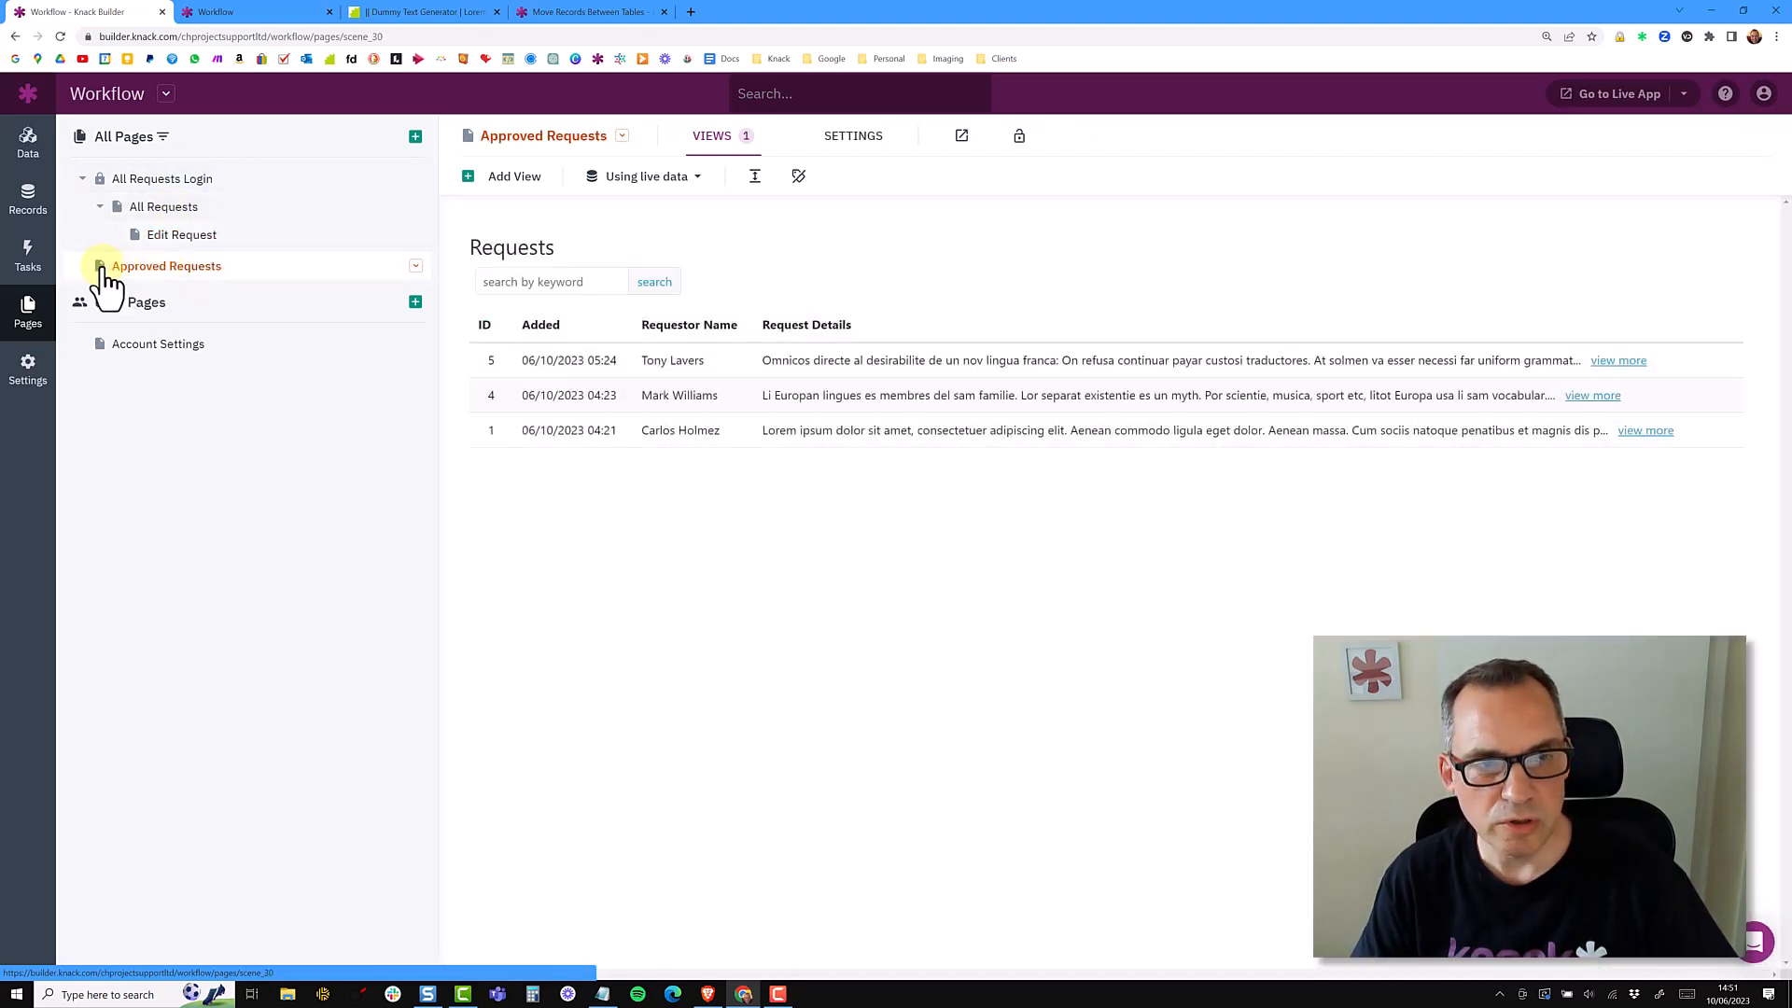
pyautogui.moveTo(102, 269)
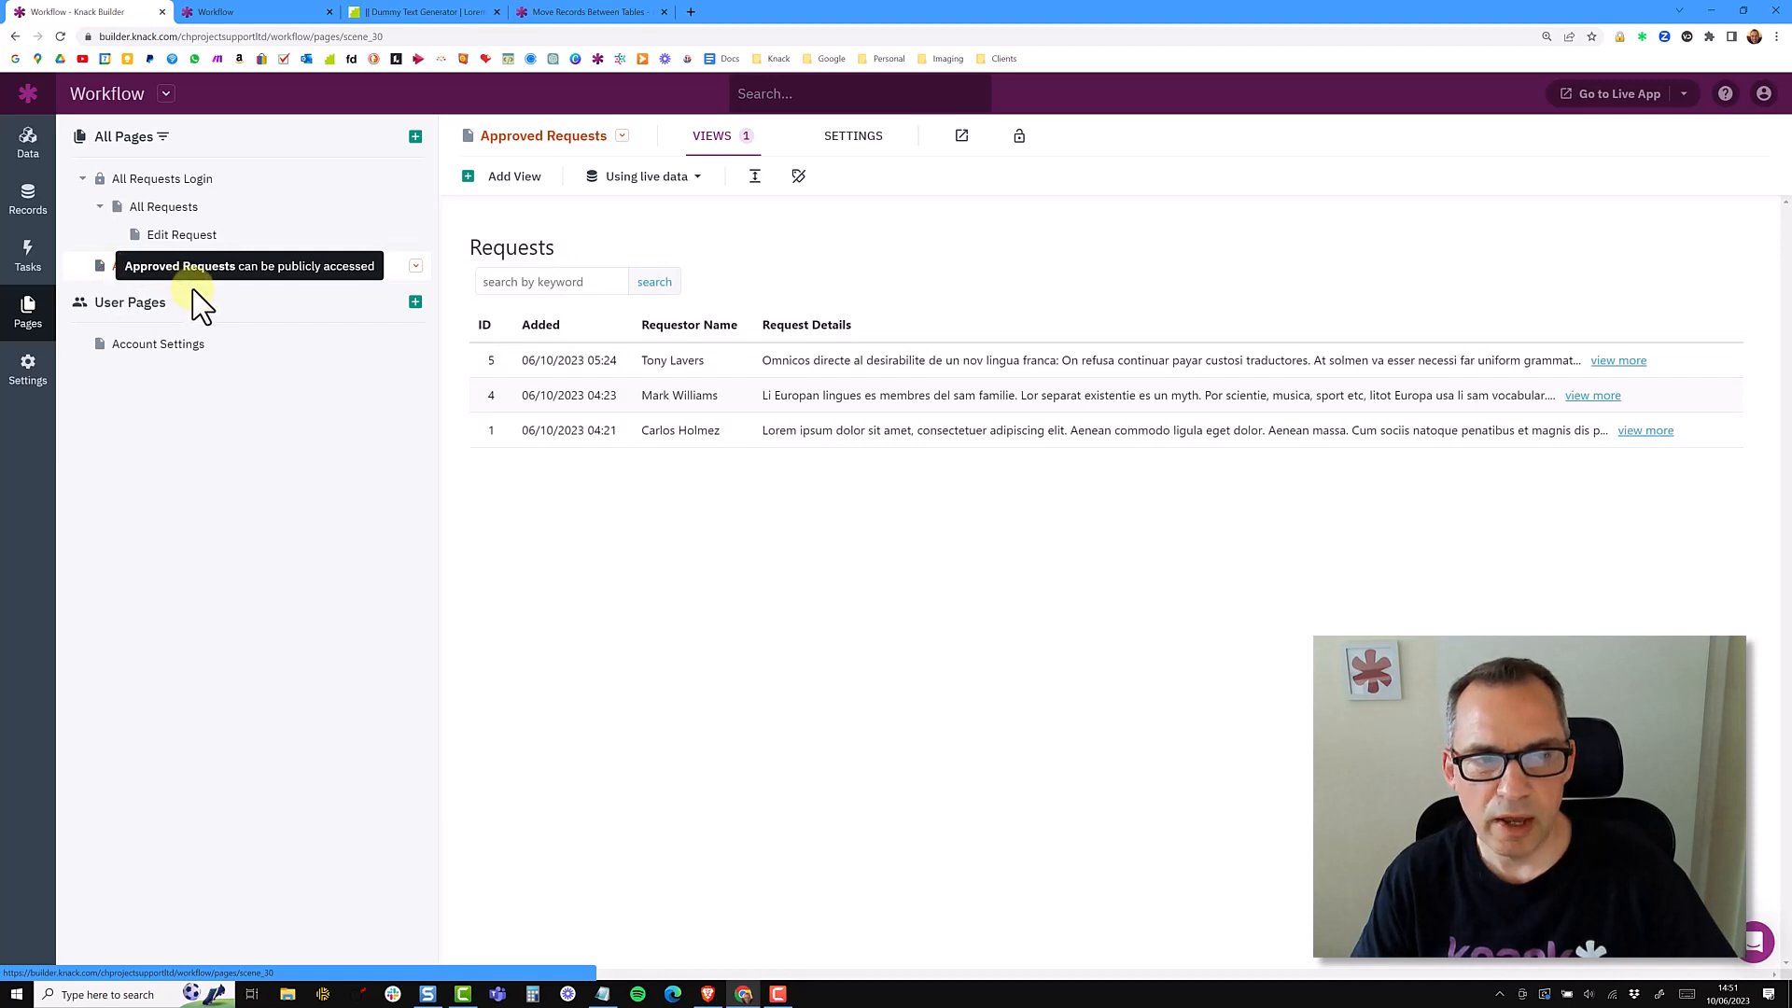
# Review the source rule of the Approved Requests grid and save the grid as it is
pyautogui.click(782, 383)
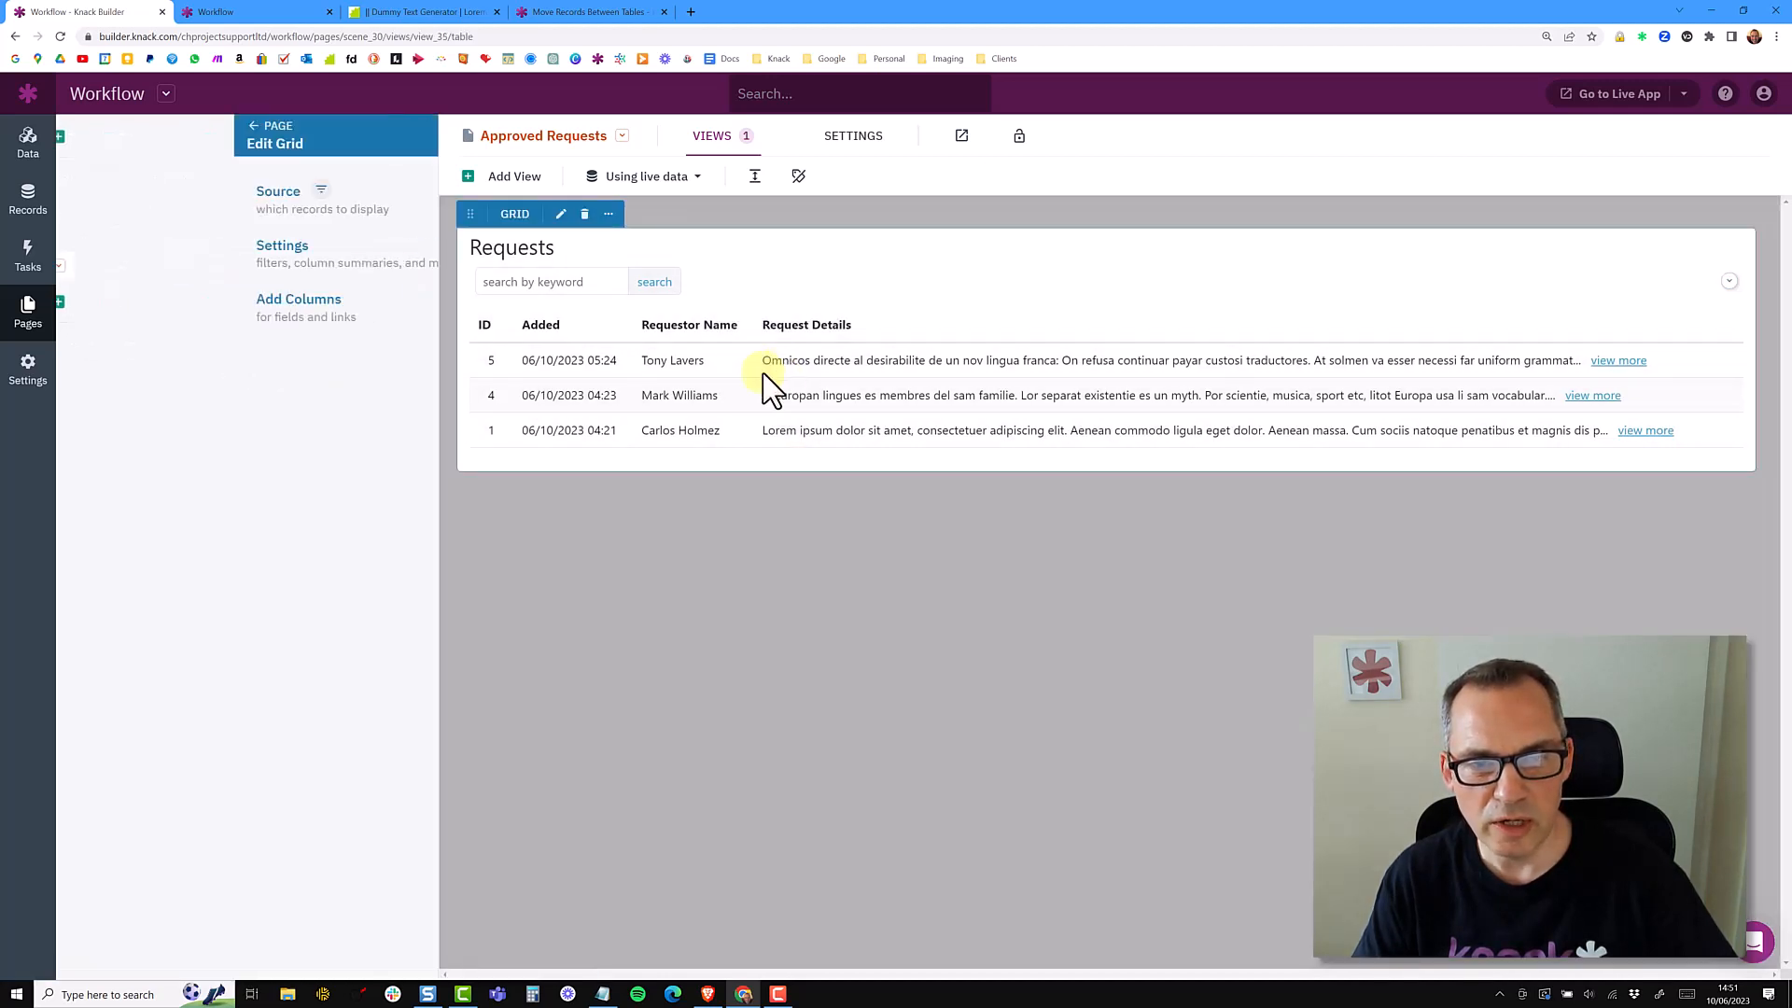
pyautogui.click(257, 213)
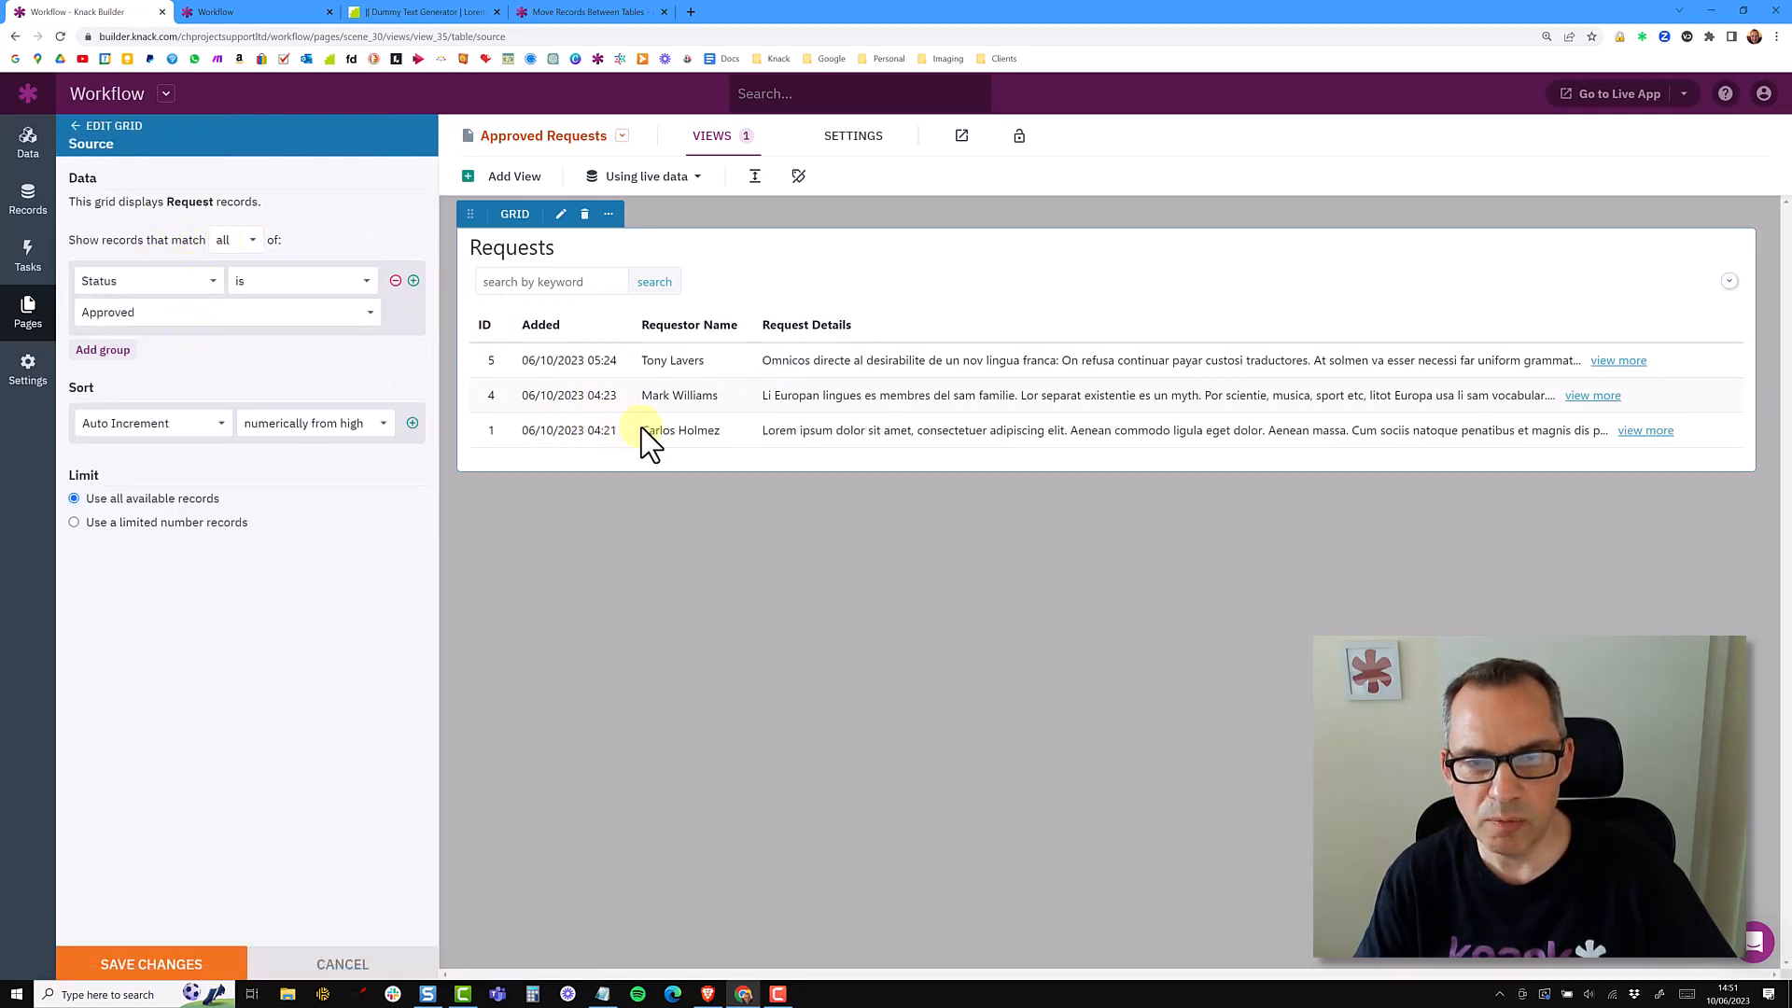
pyautogui.click(172, 971)
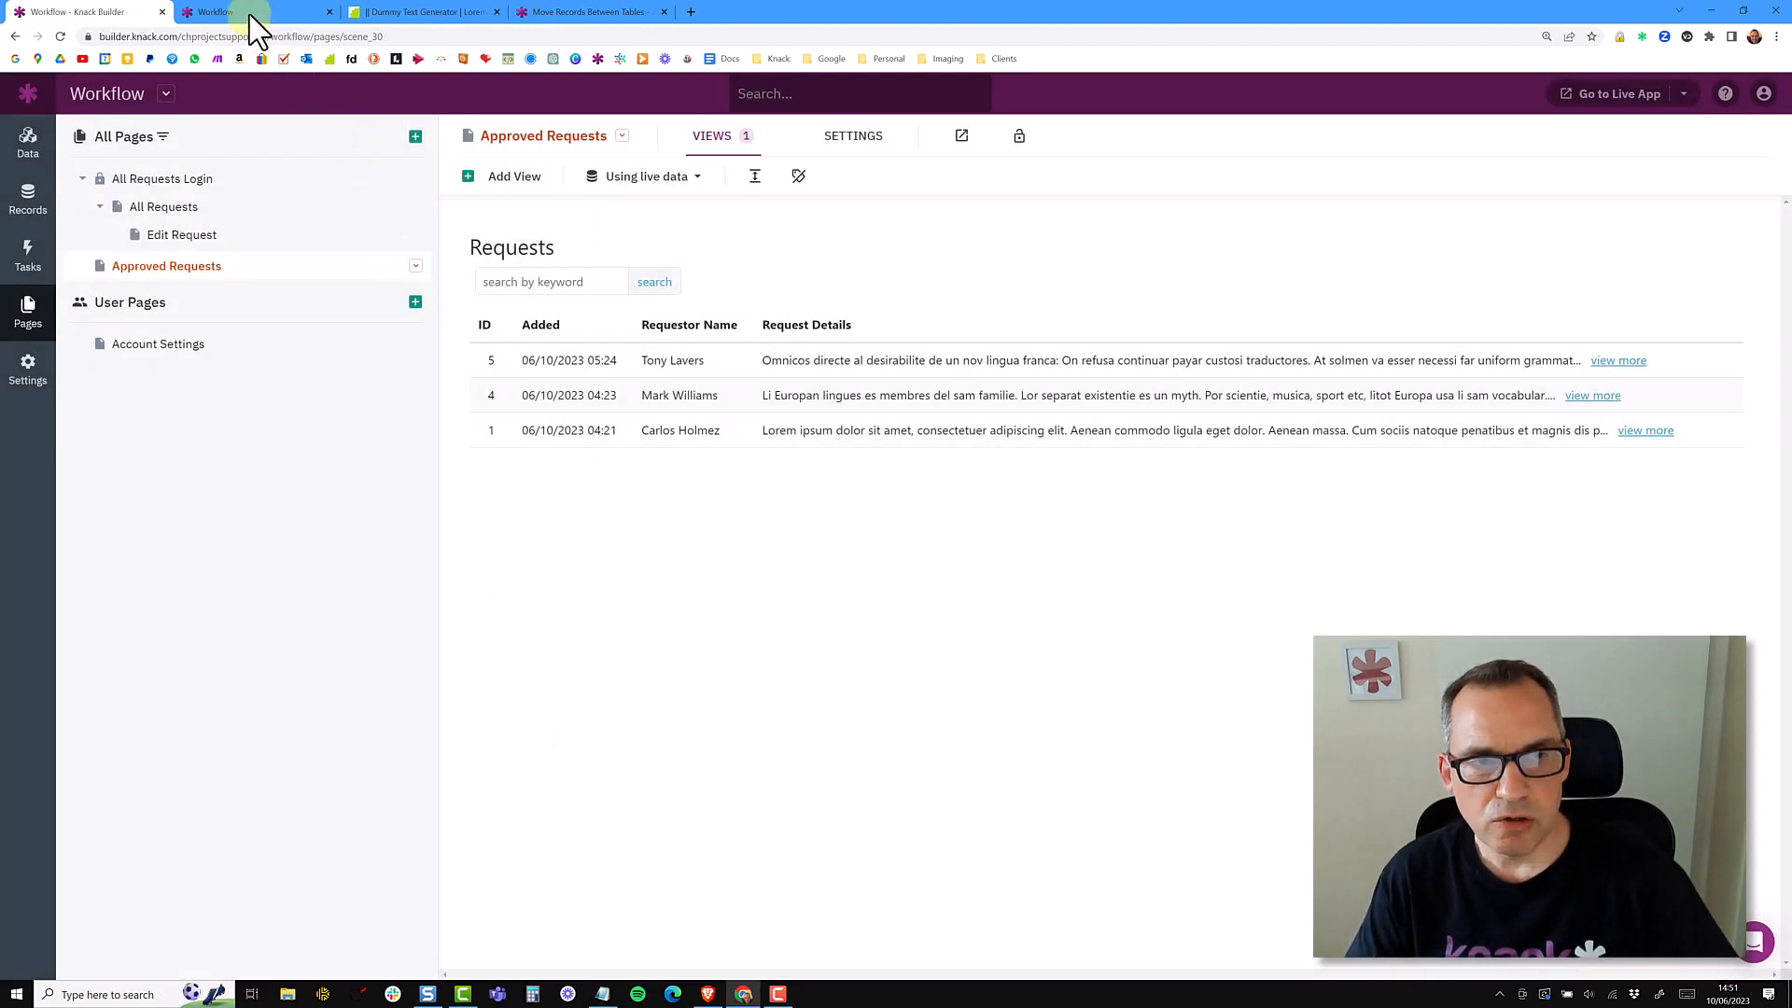
# Compare the live app's Approved Requests page with the Approved filter on the All Requests page
pyautogui.click(250, 14)
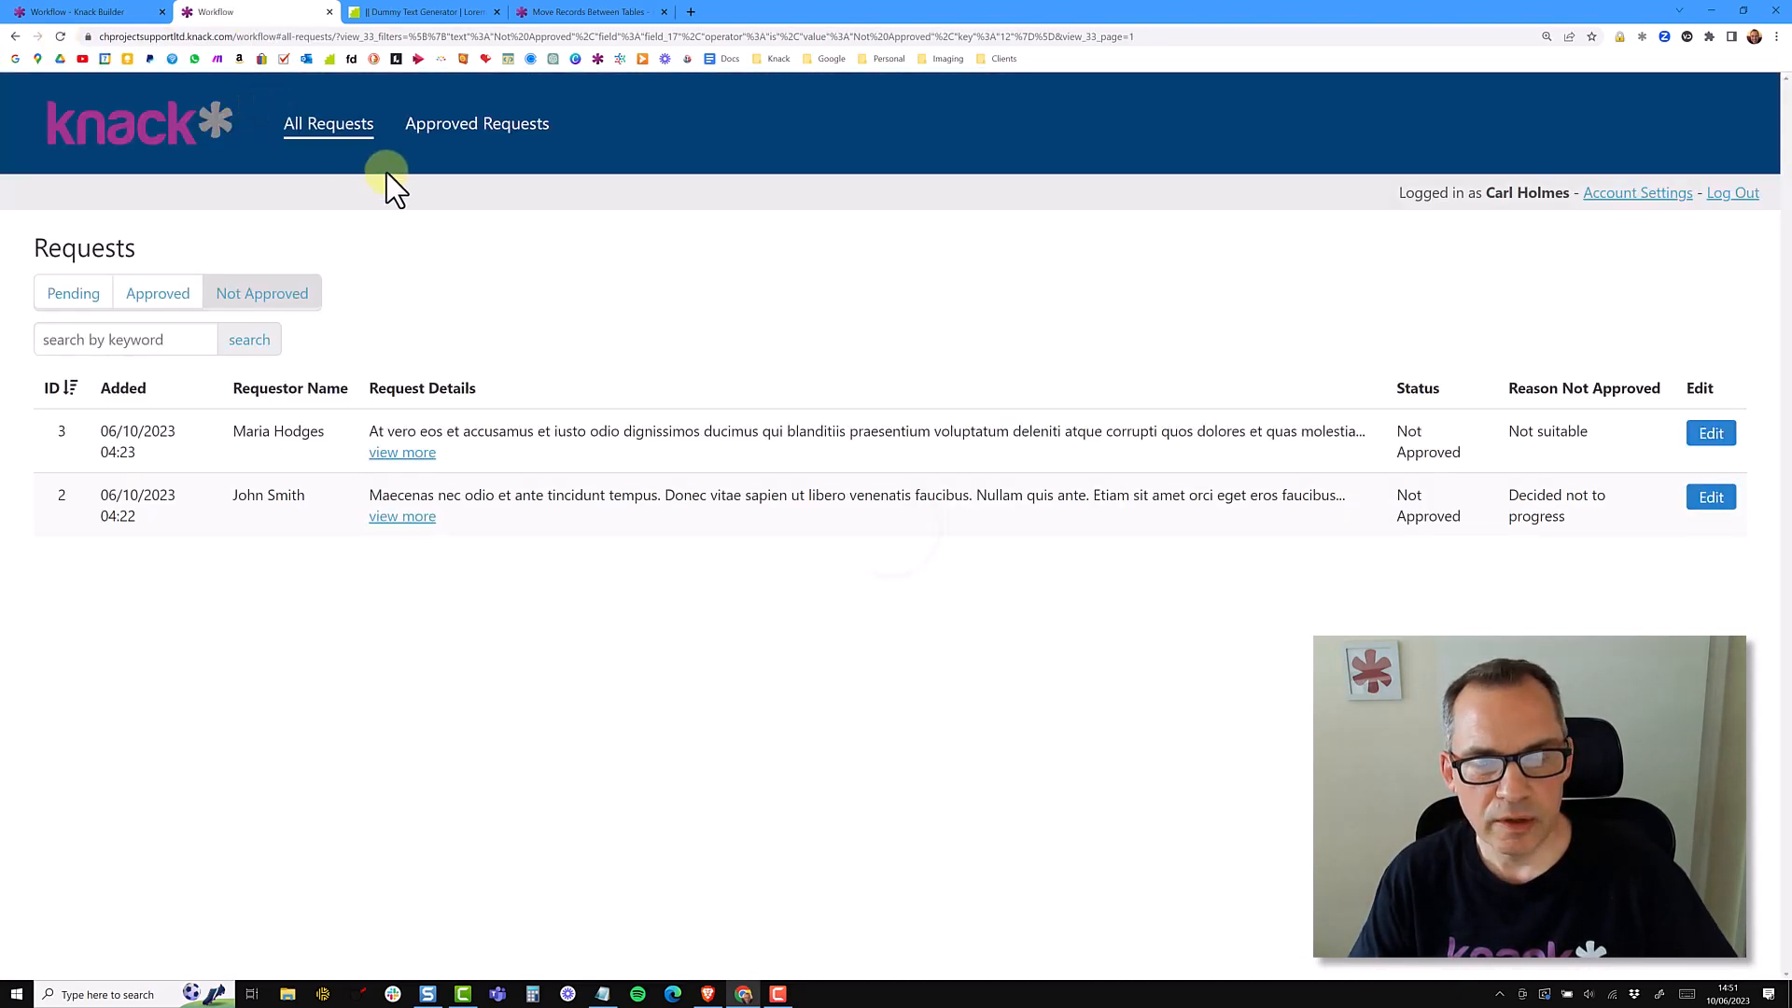
pyautogui.click(476, 130)
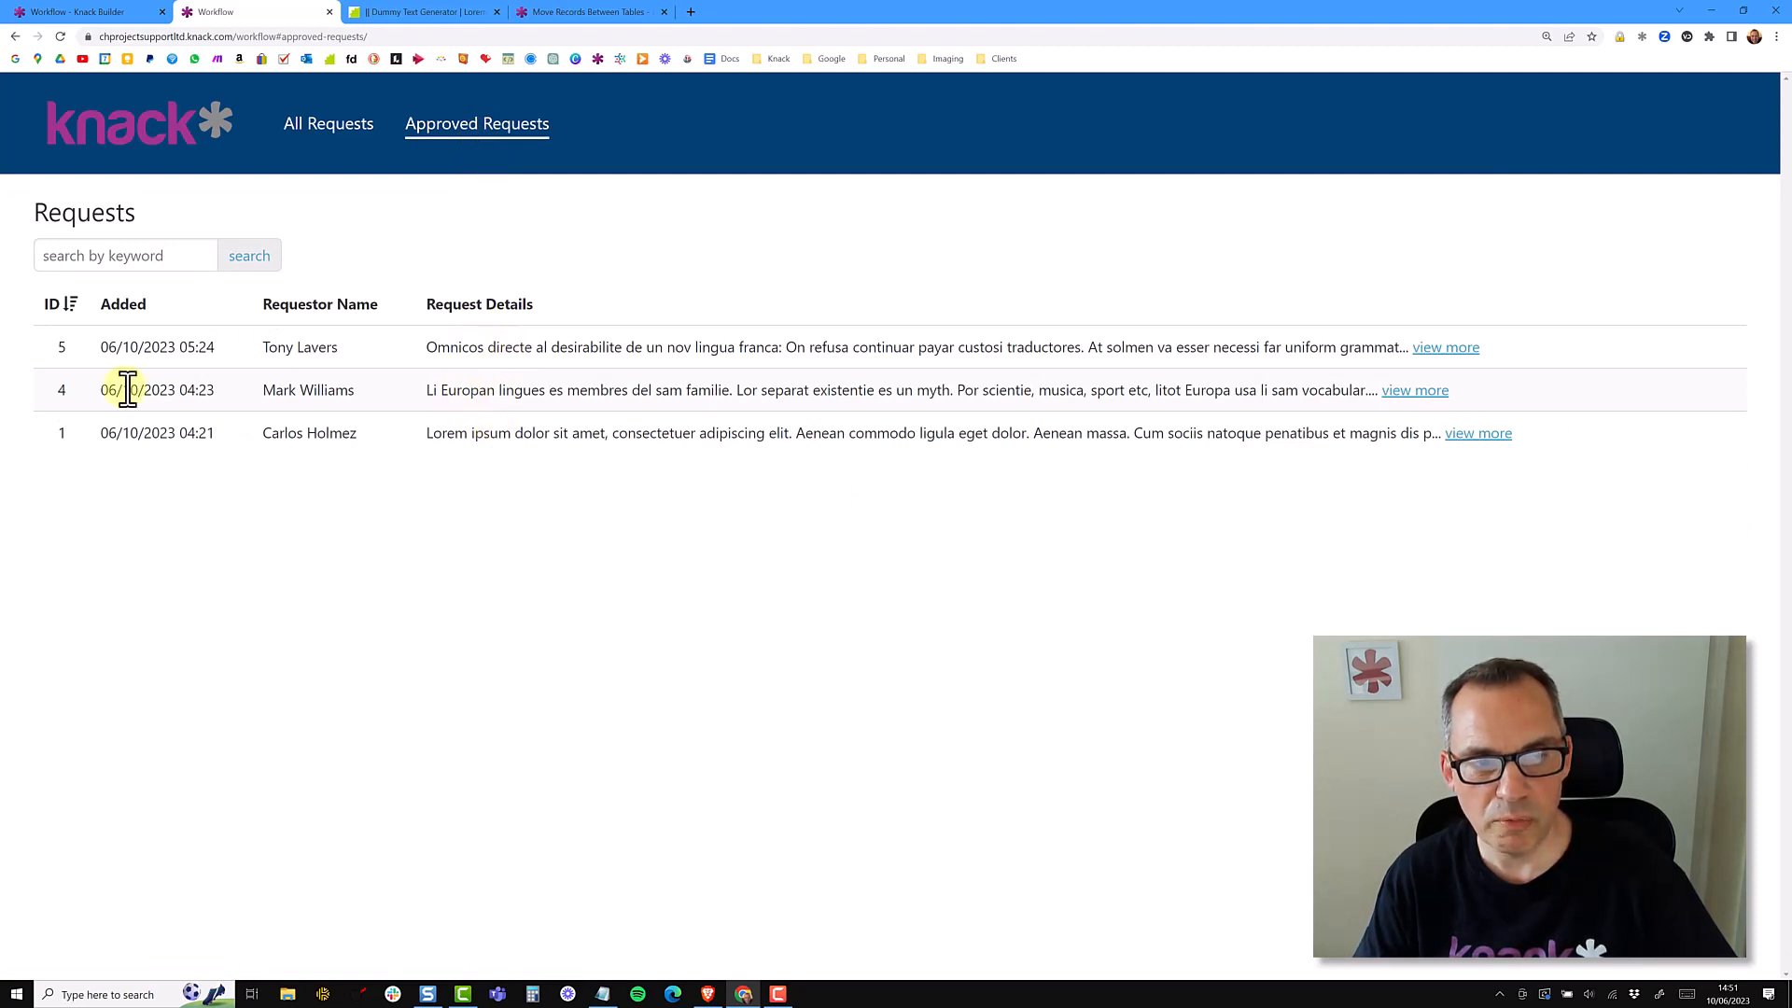
pyautogui.click(332, 134)
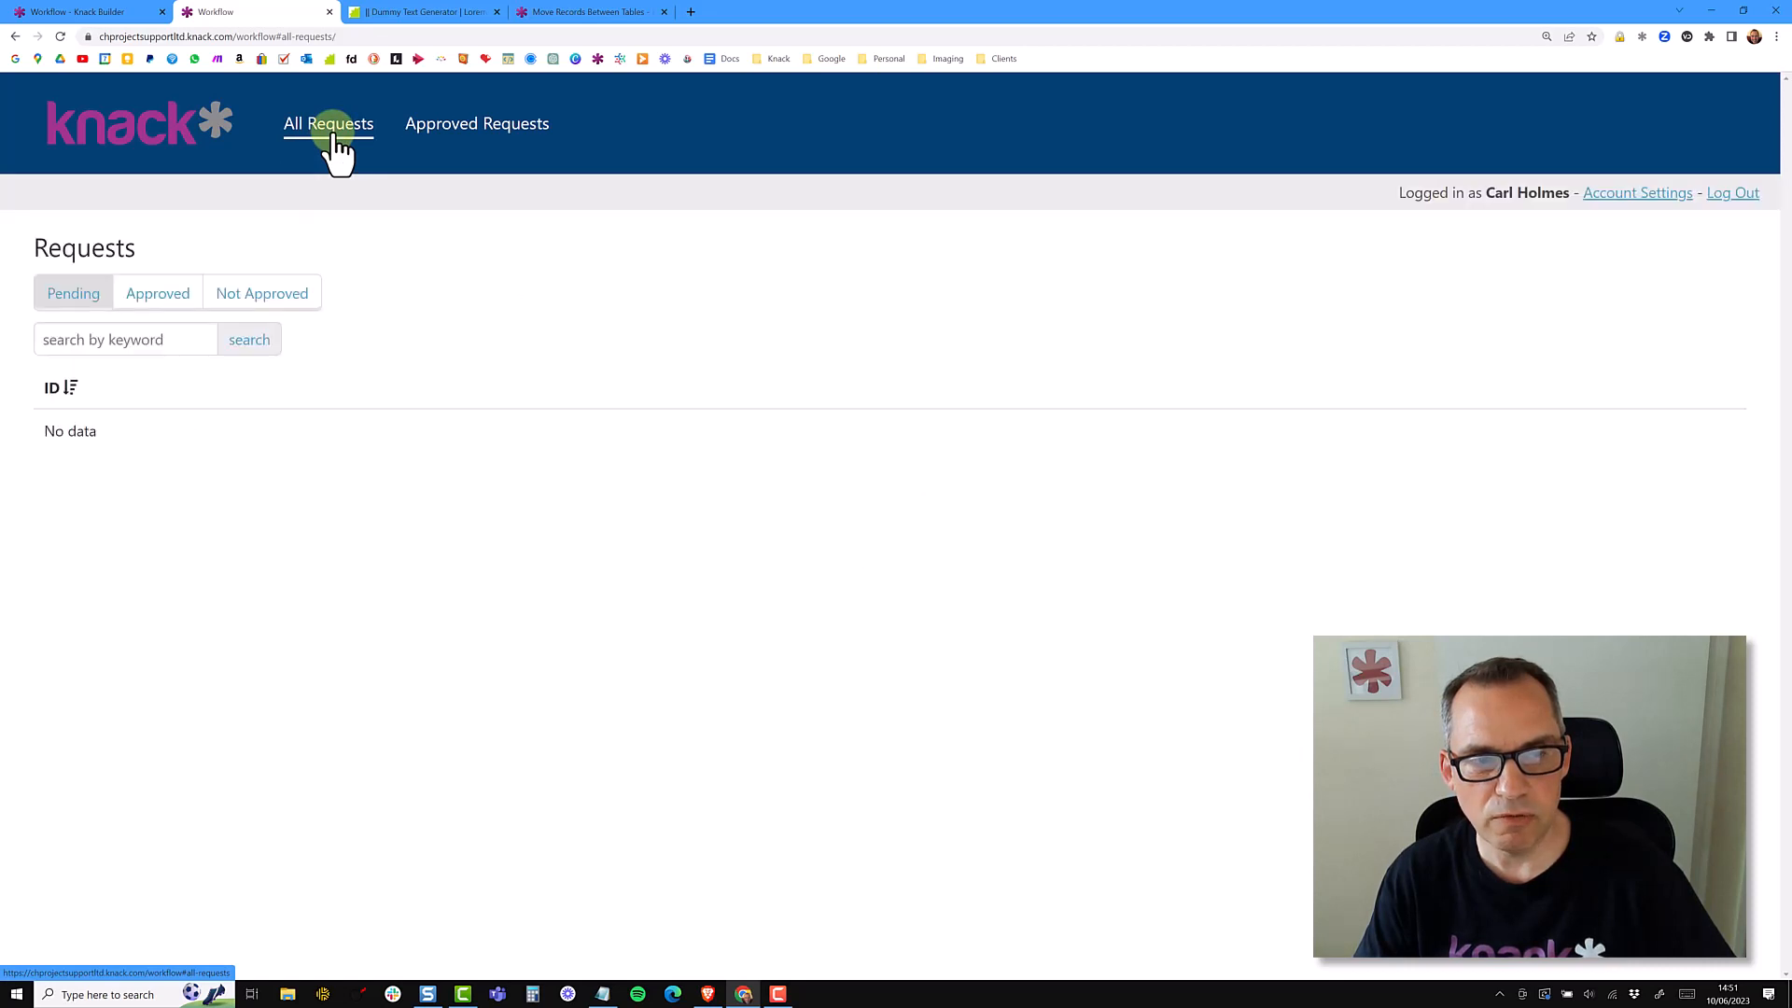
pyautogui.click(170, 292)
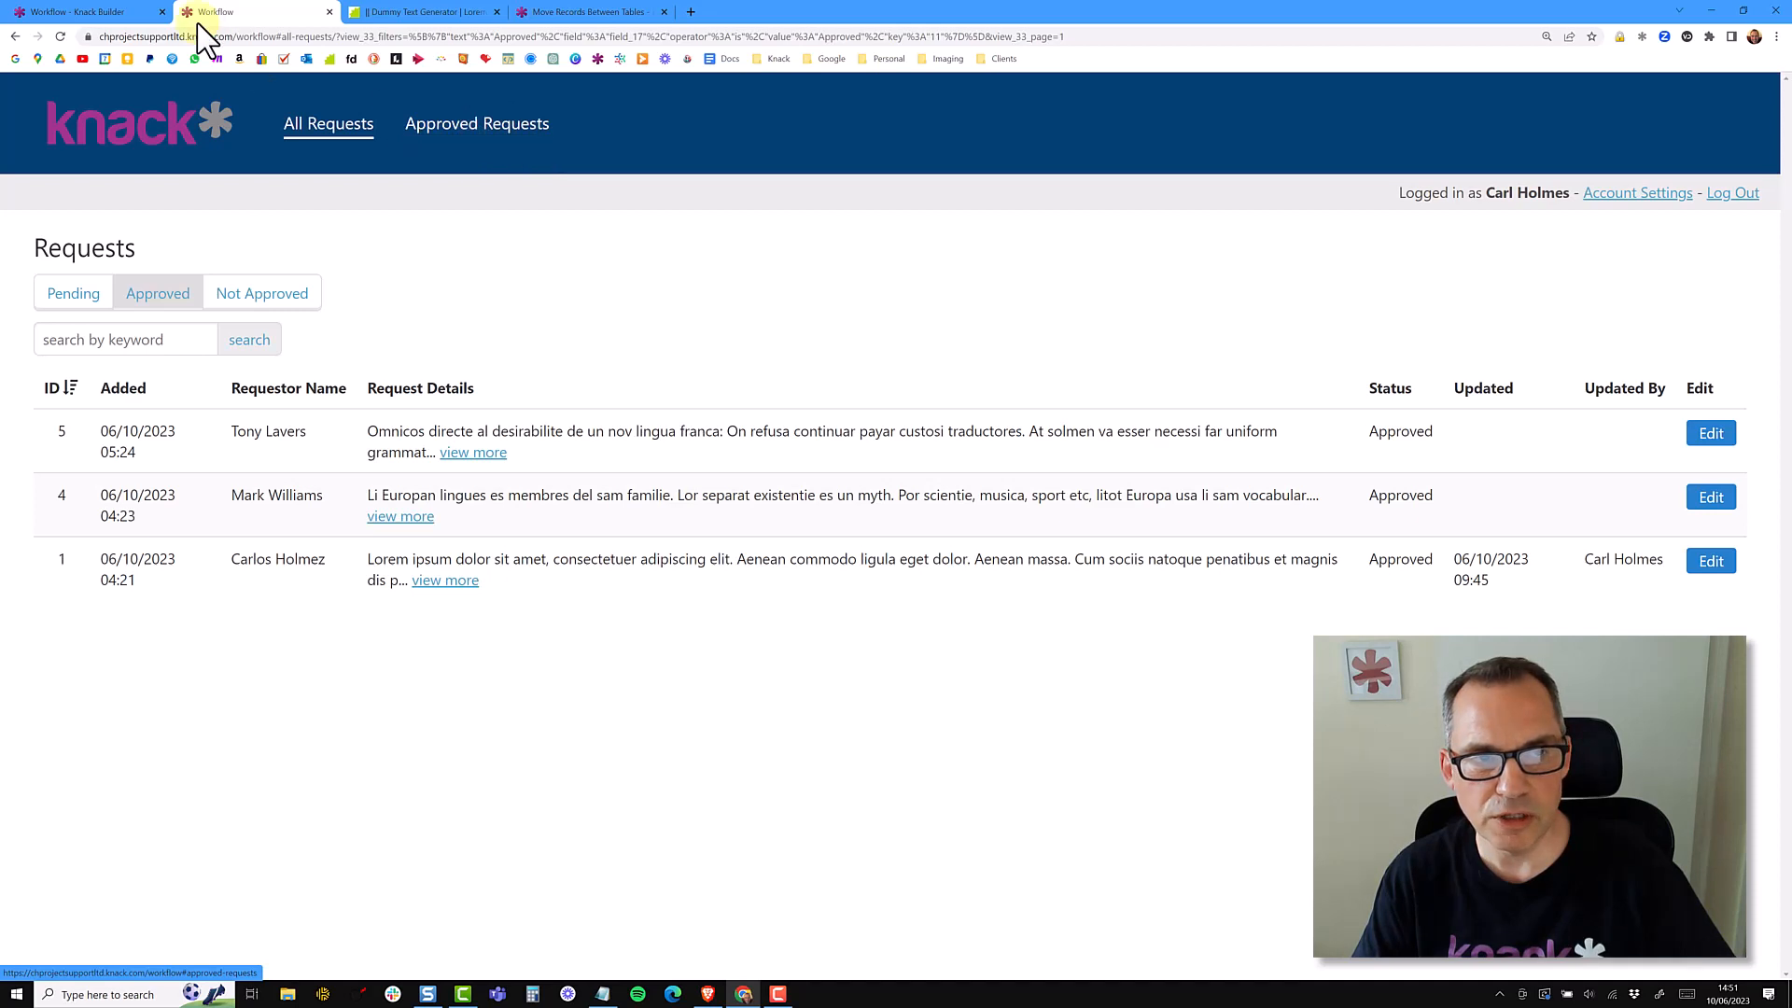
# Set the Approved Requests page to neither display nor be included in the page menu, and reload the live app
pyautogui.click(86, 23)
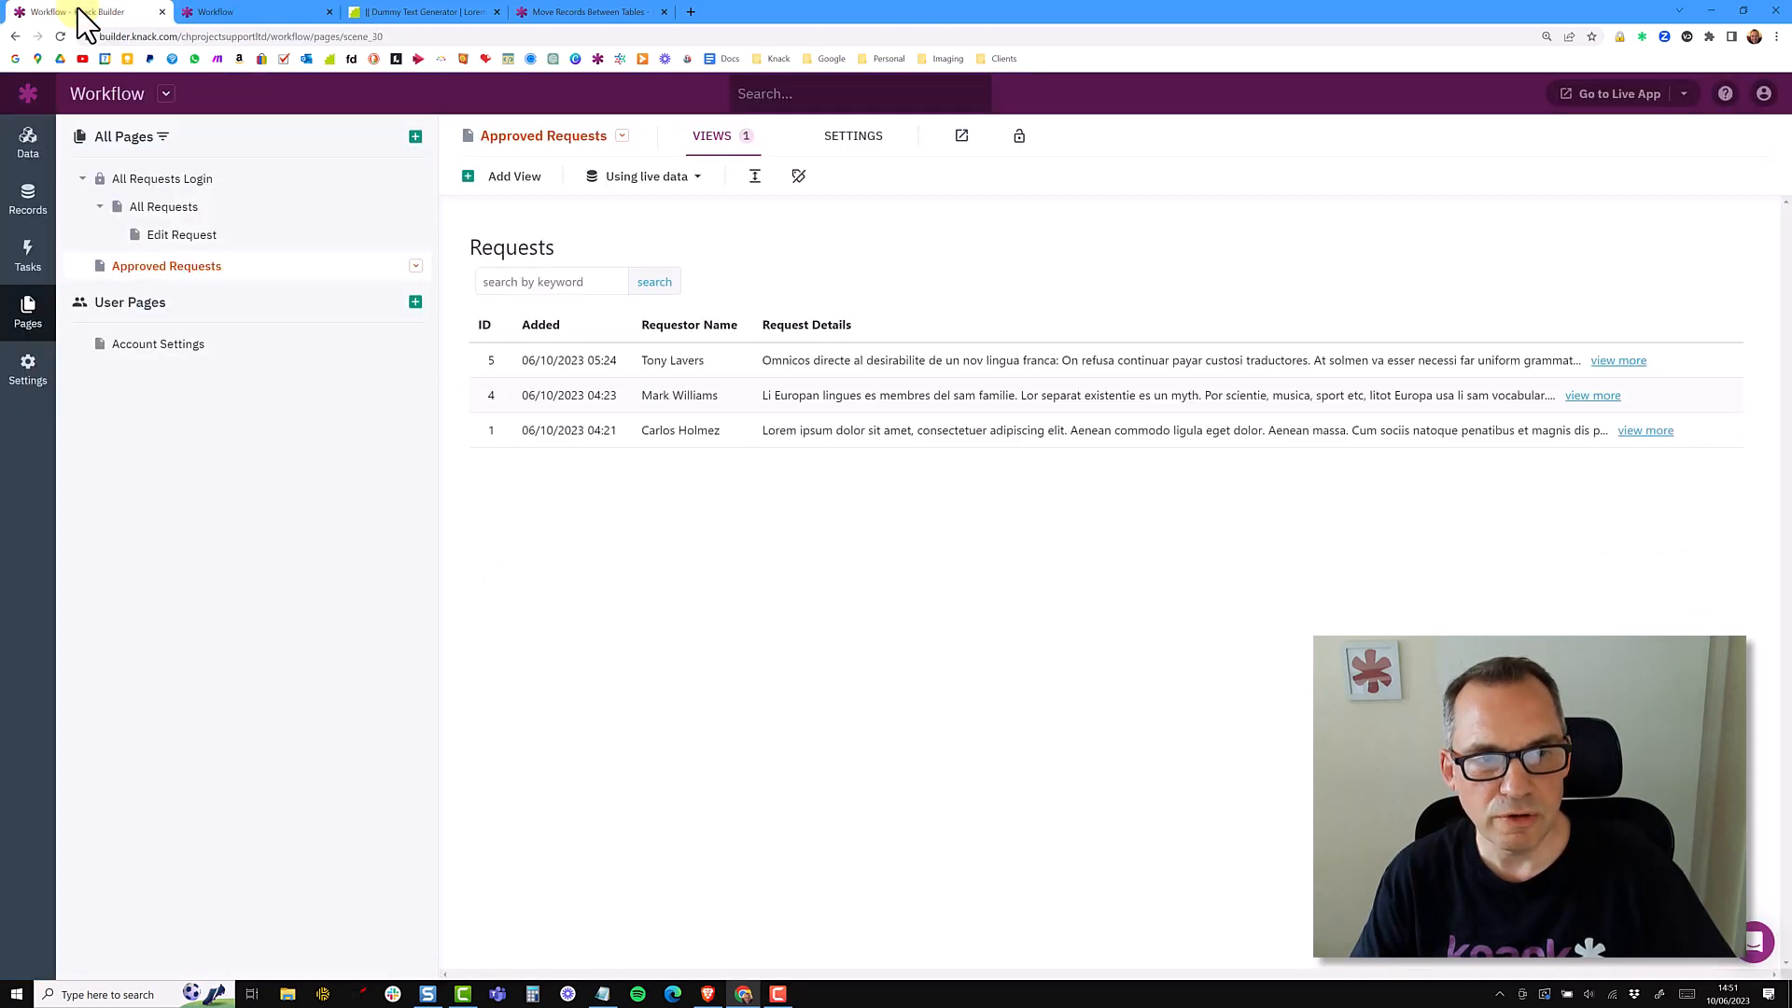
pyautogui.click(417, 269)
pyautogui.click(391, 295)
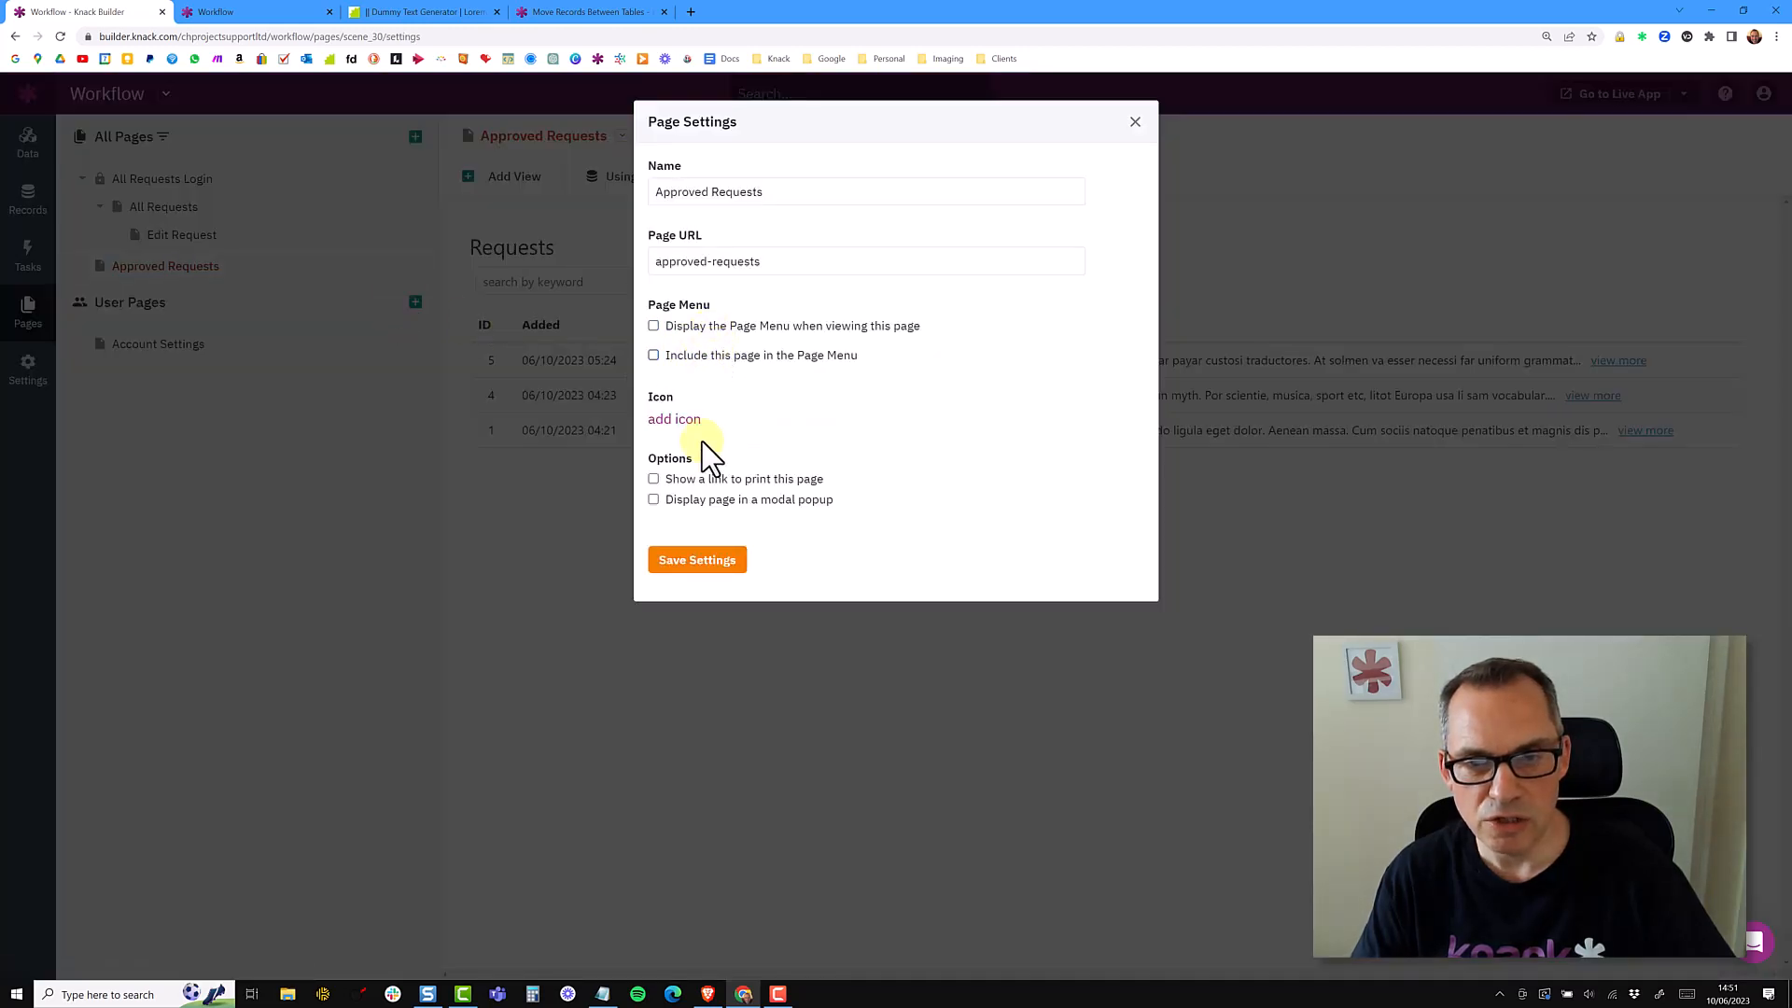
pyautogui.click(700, 560)
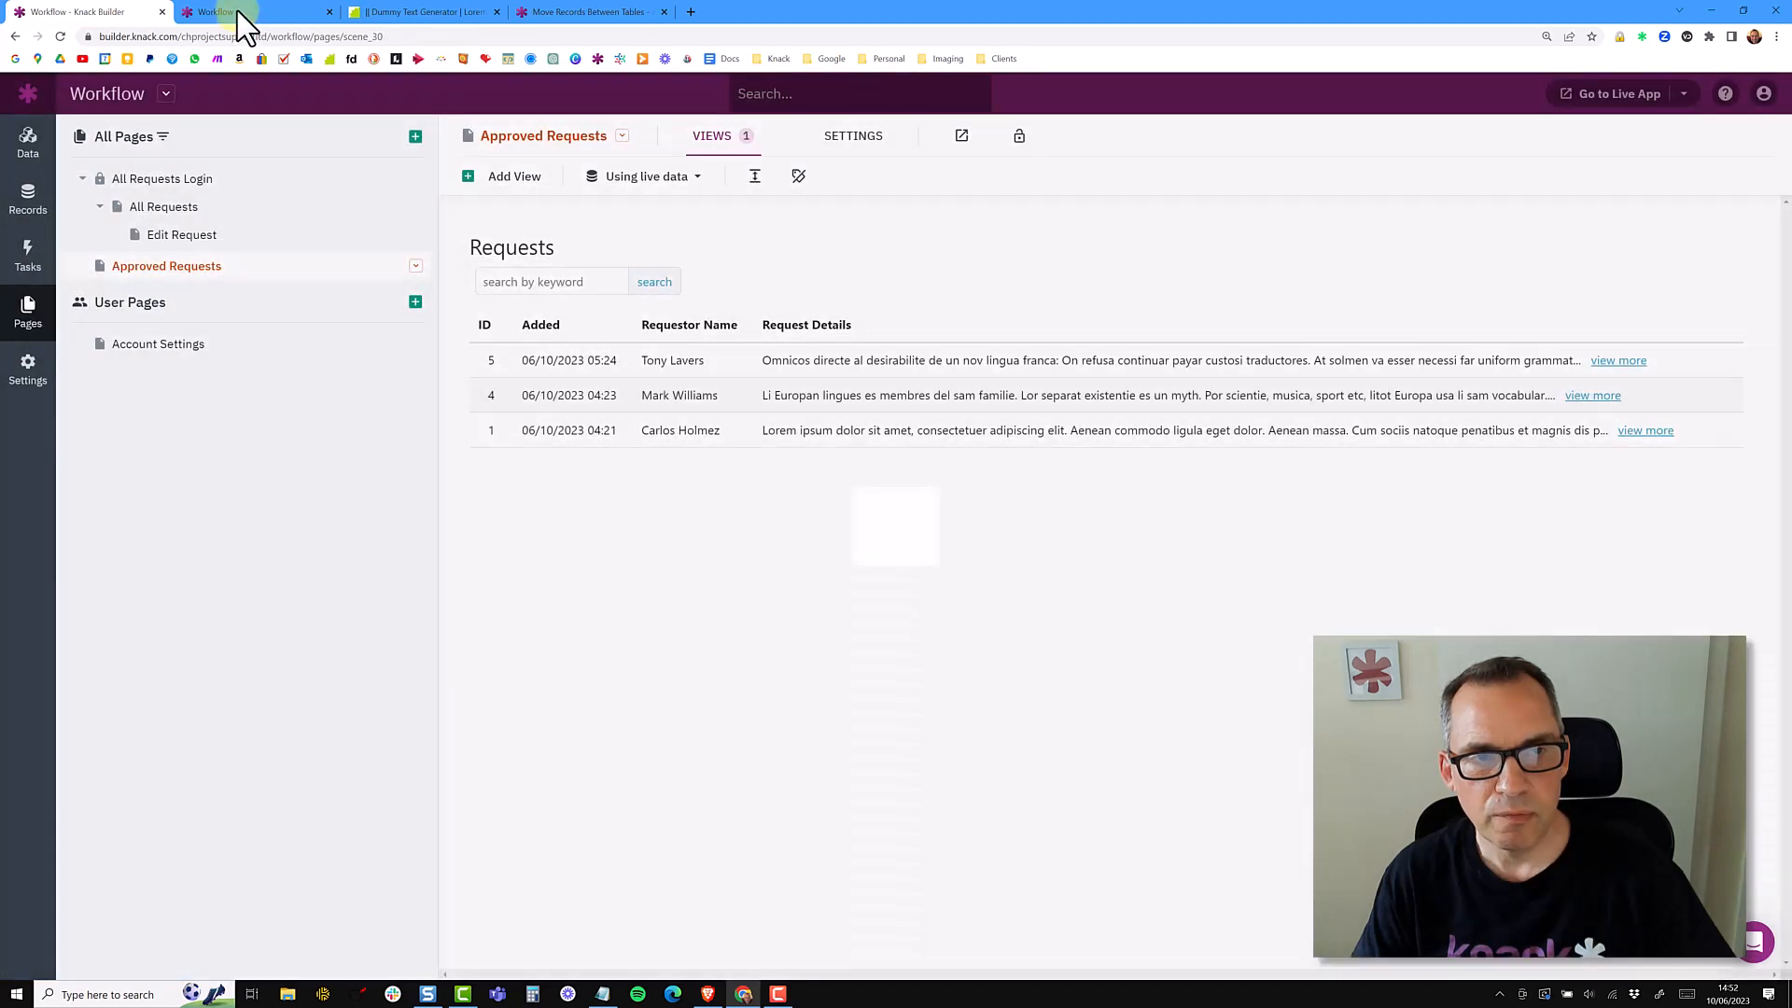
pyautogui.click(241, 13)
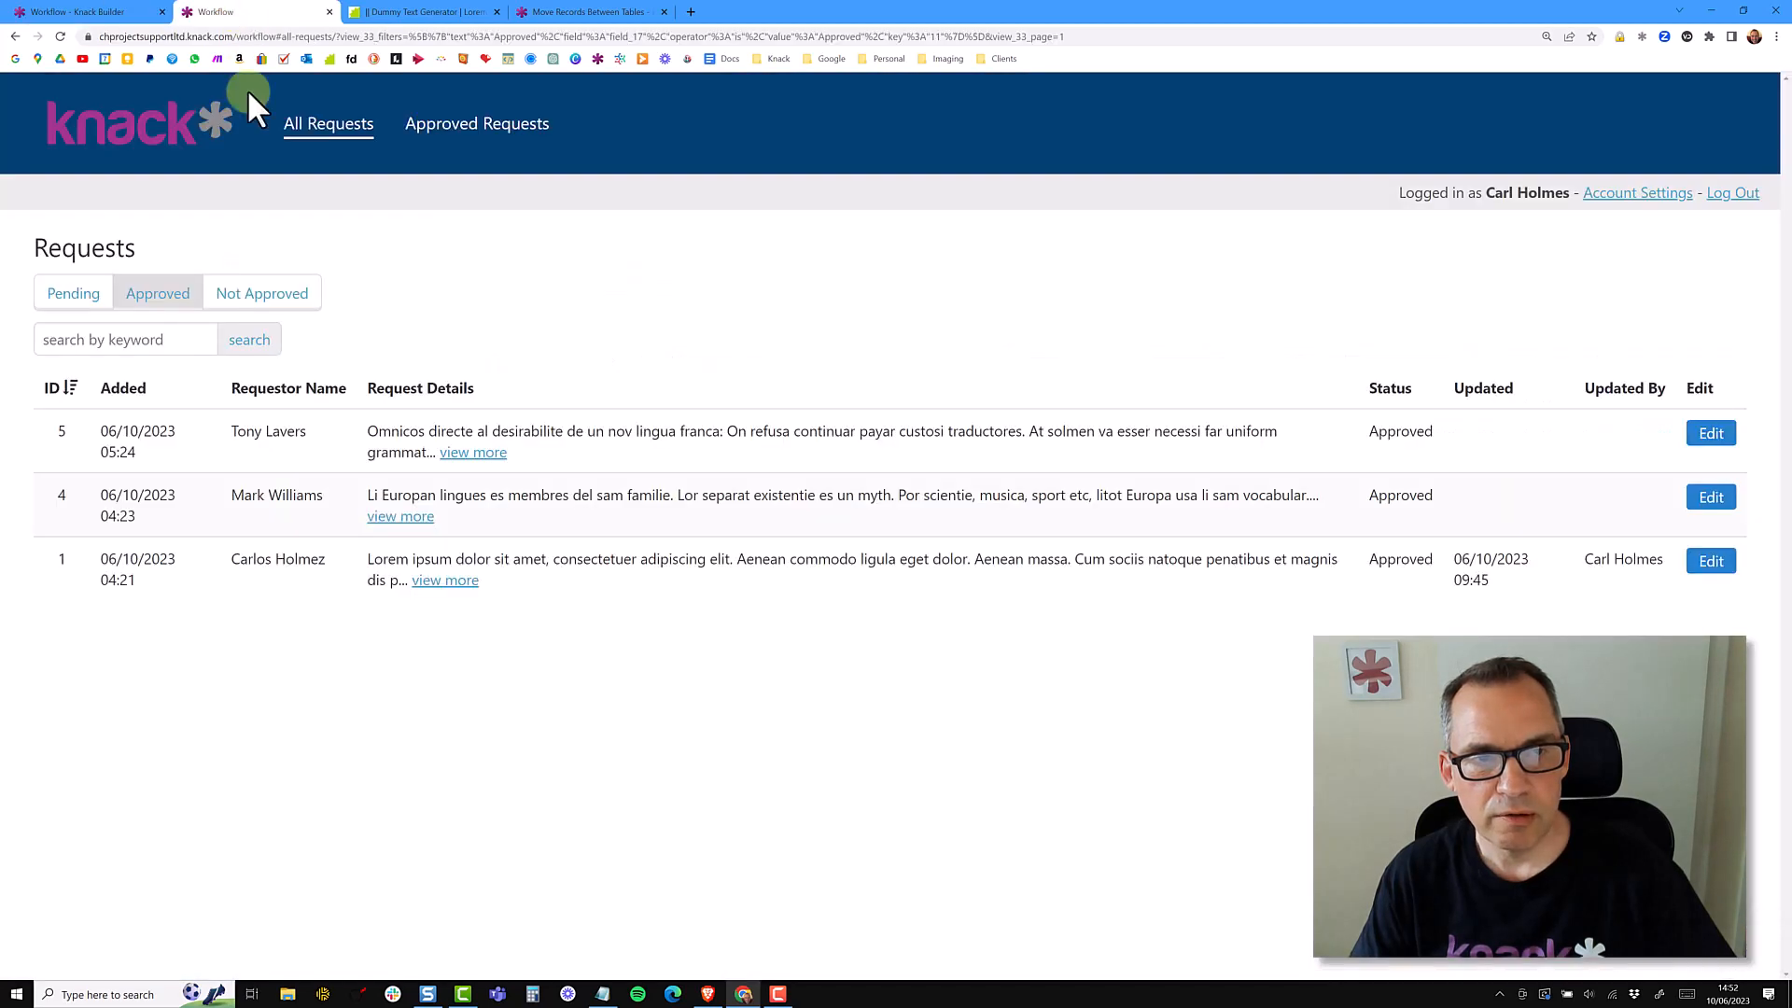
pyautogui.click(58, 38)
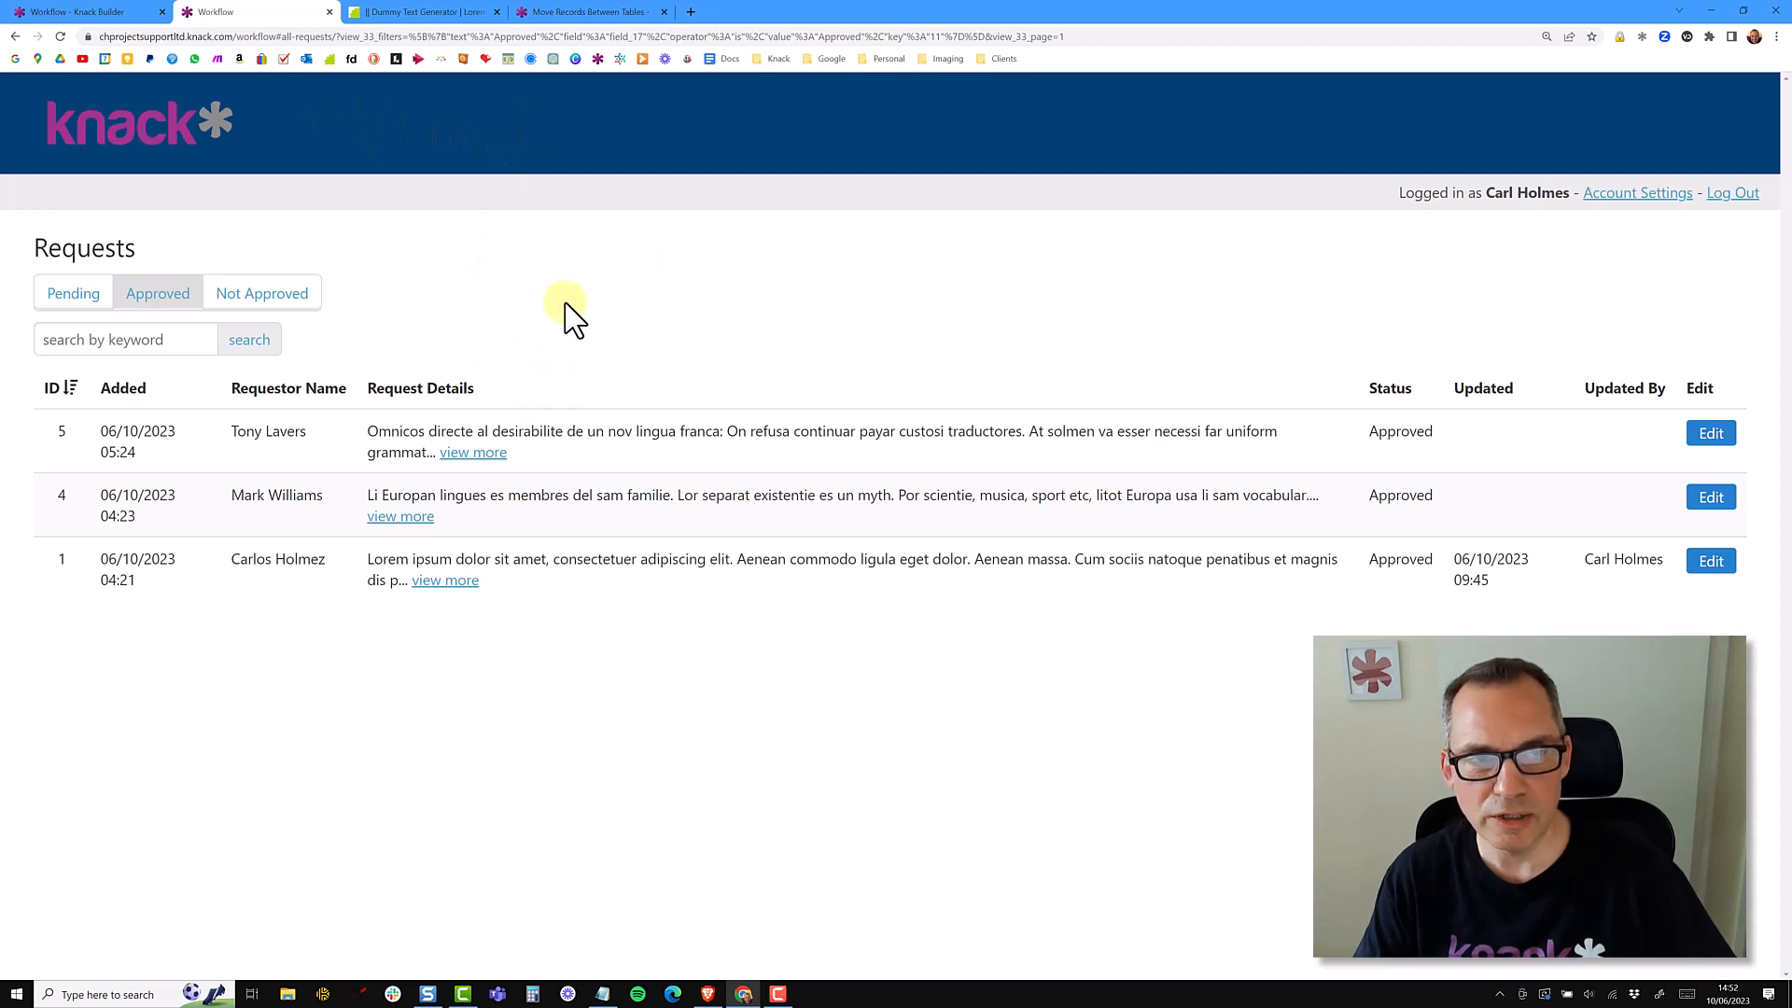
# Copy the live link of the Approved Requests page from the builder and open it in a separate Brave browser window
pyautogui.click(92, 13)
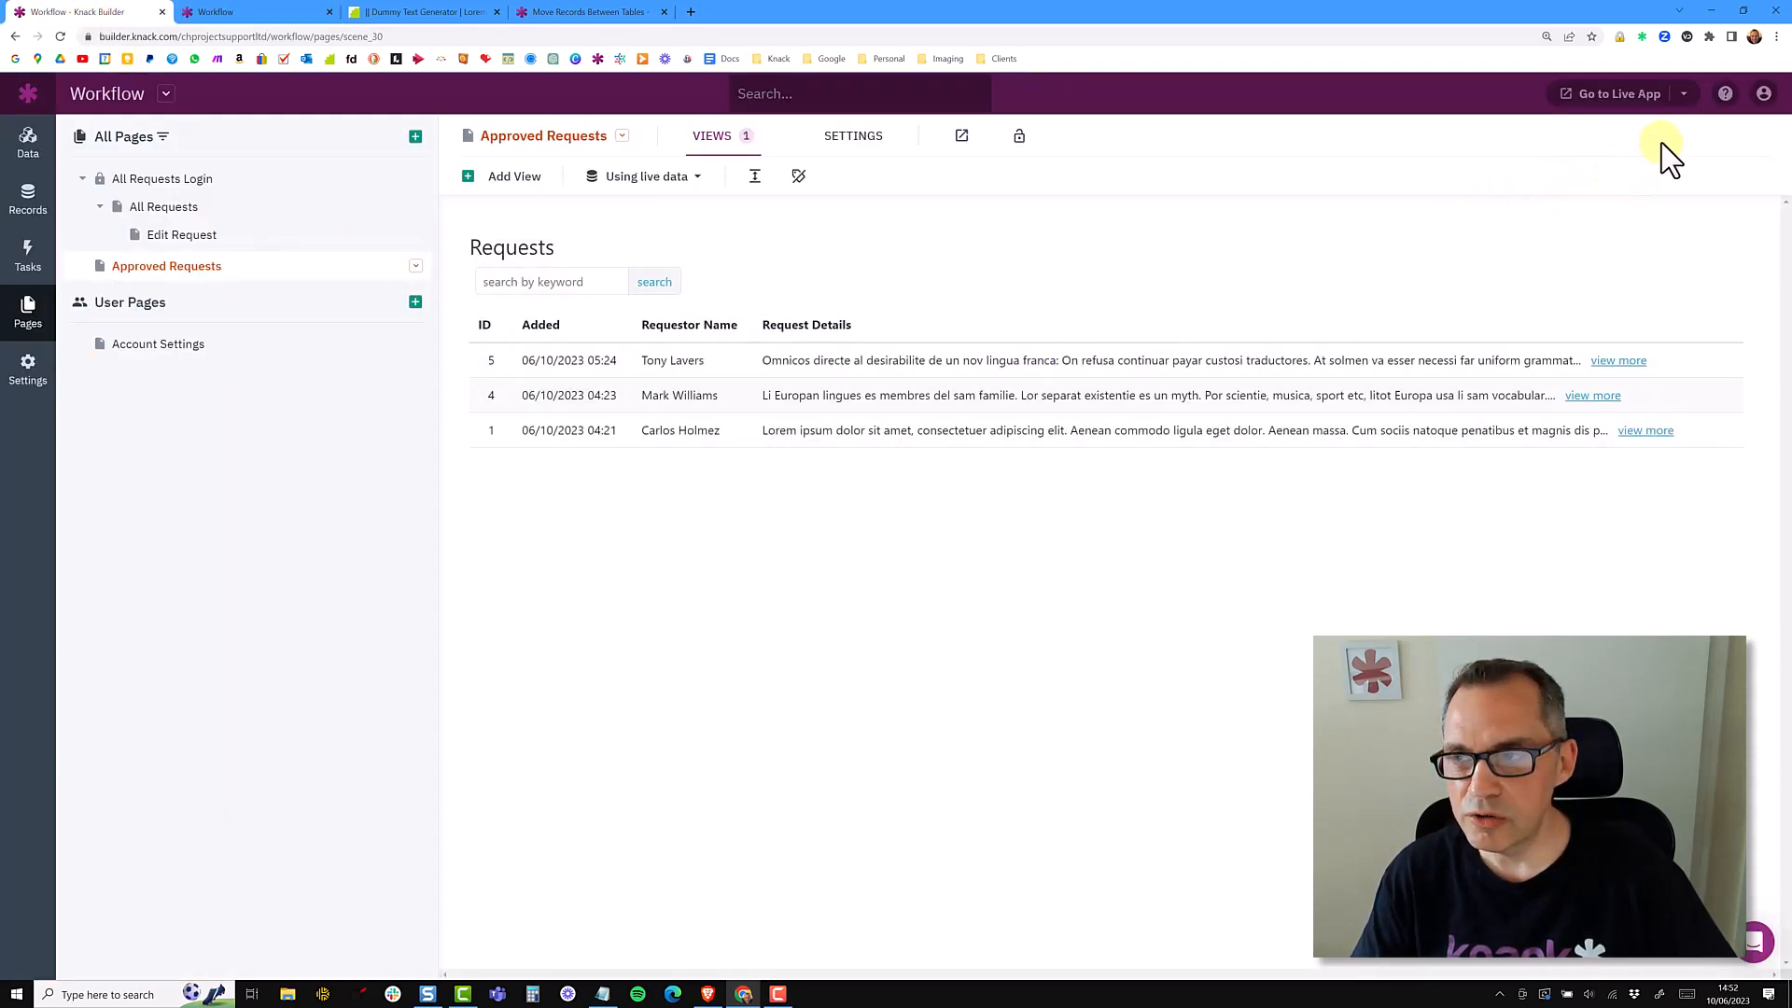
pyautogui.click(1686, 96)
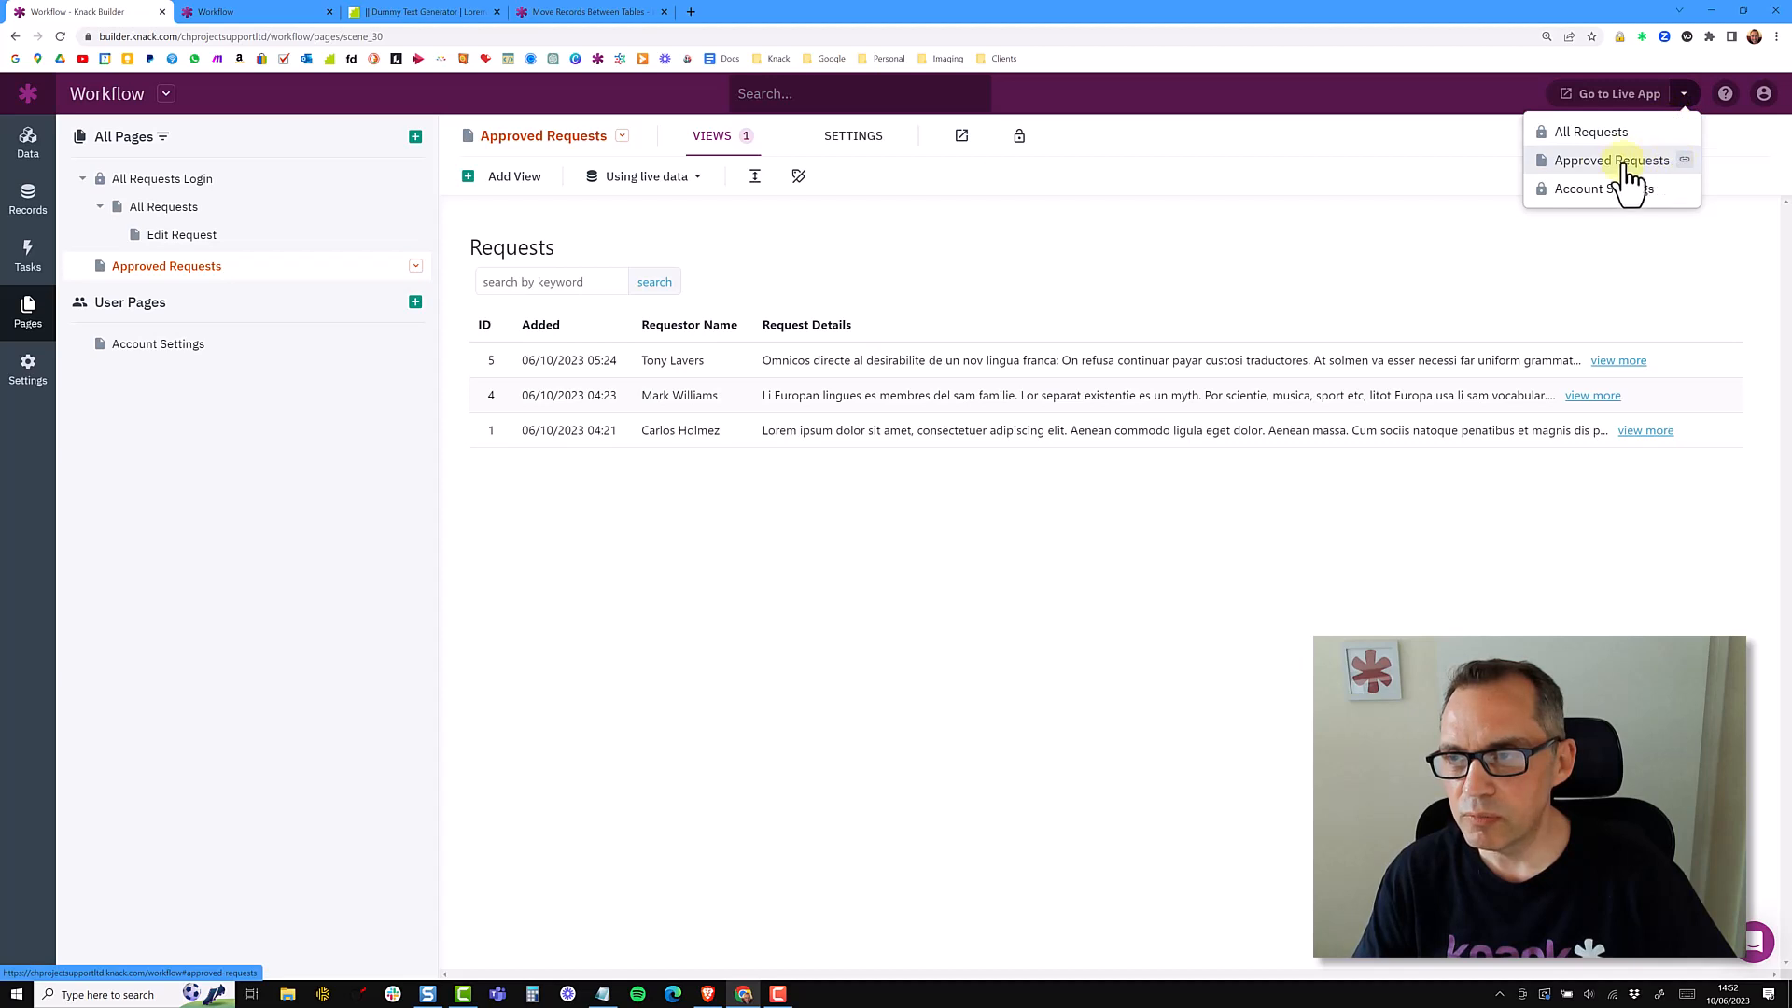
pyautogui.click(1685, 160)
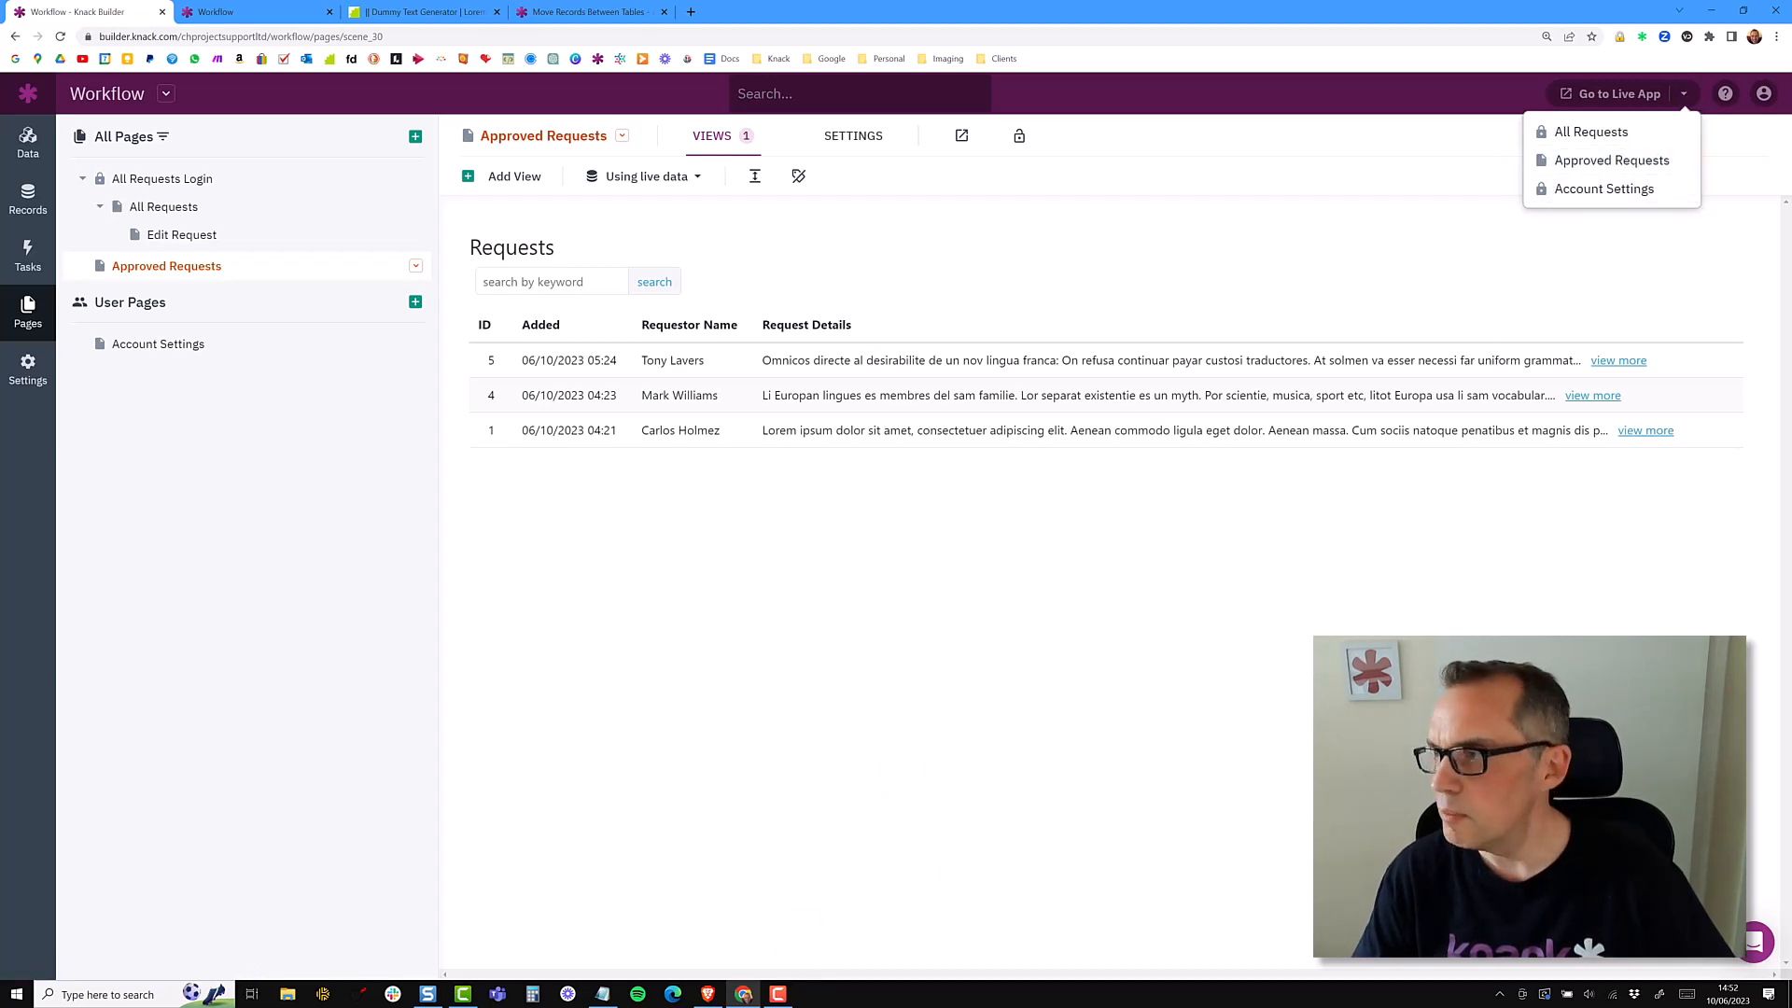
pyautogui.hotkey('alt', 'Tab')
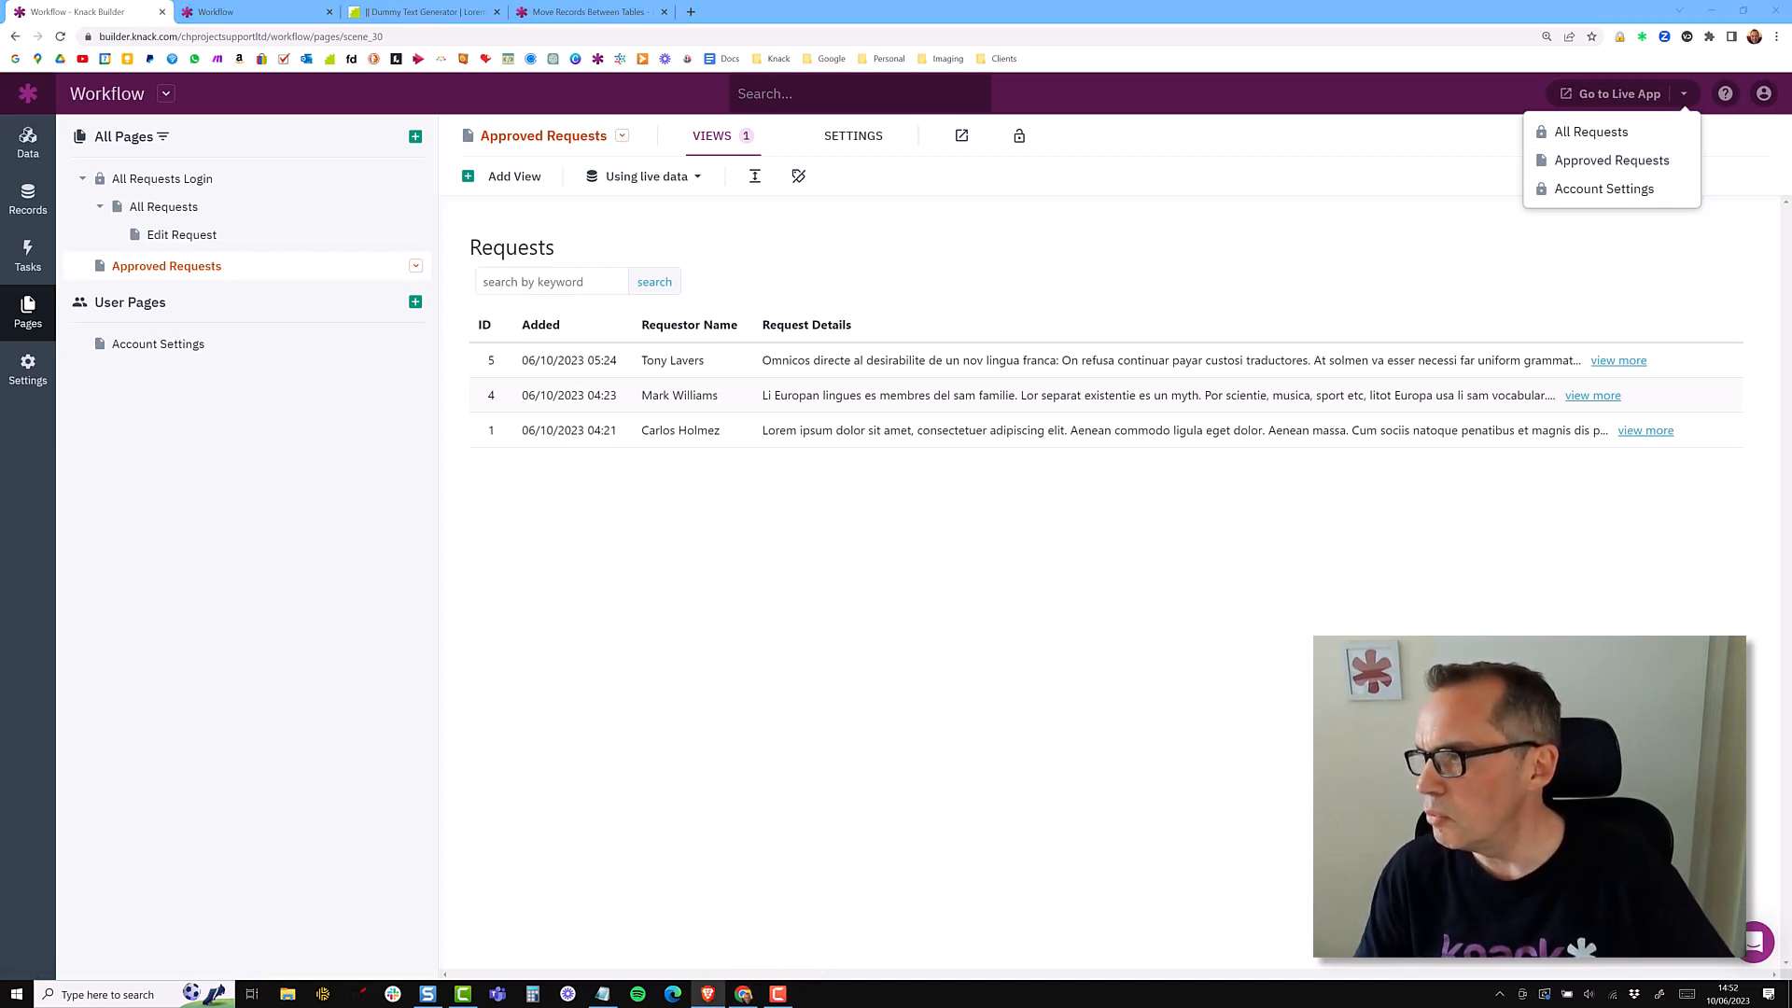
pyautogui.moveTo(1791, 71); pyautogui.dragTo(1311, 64)
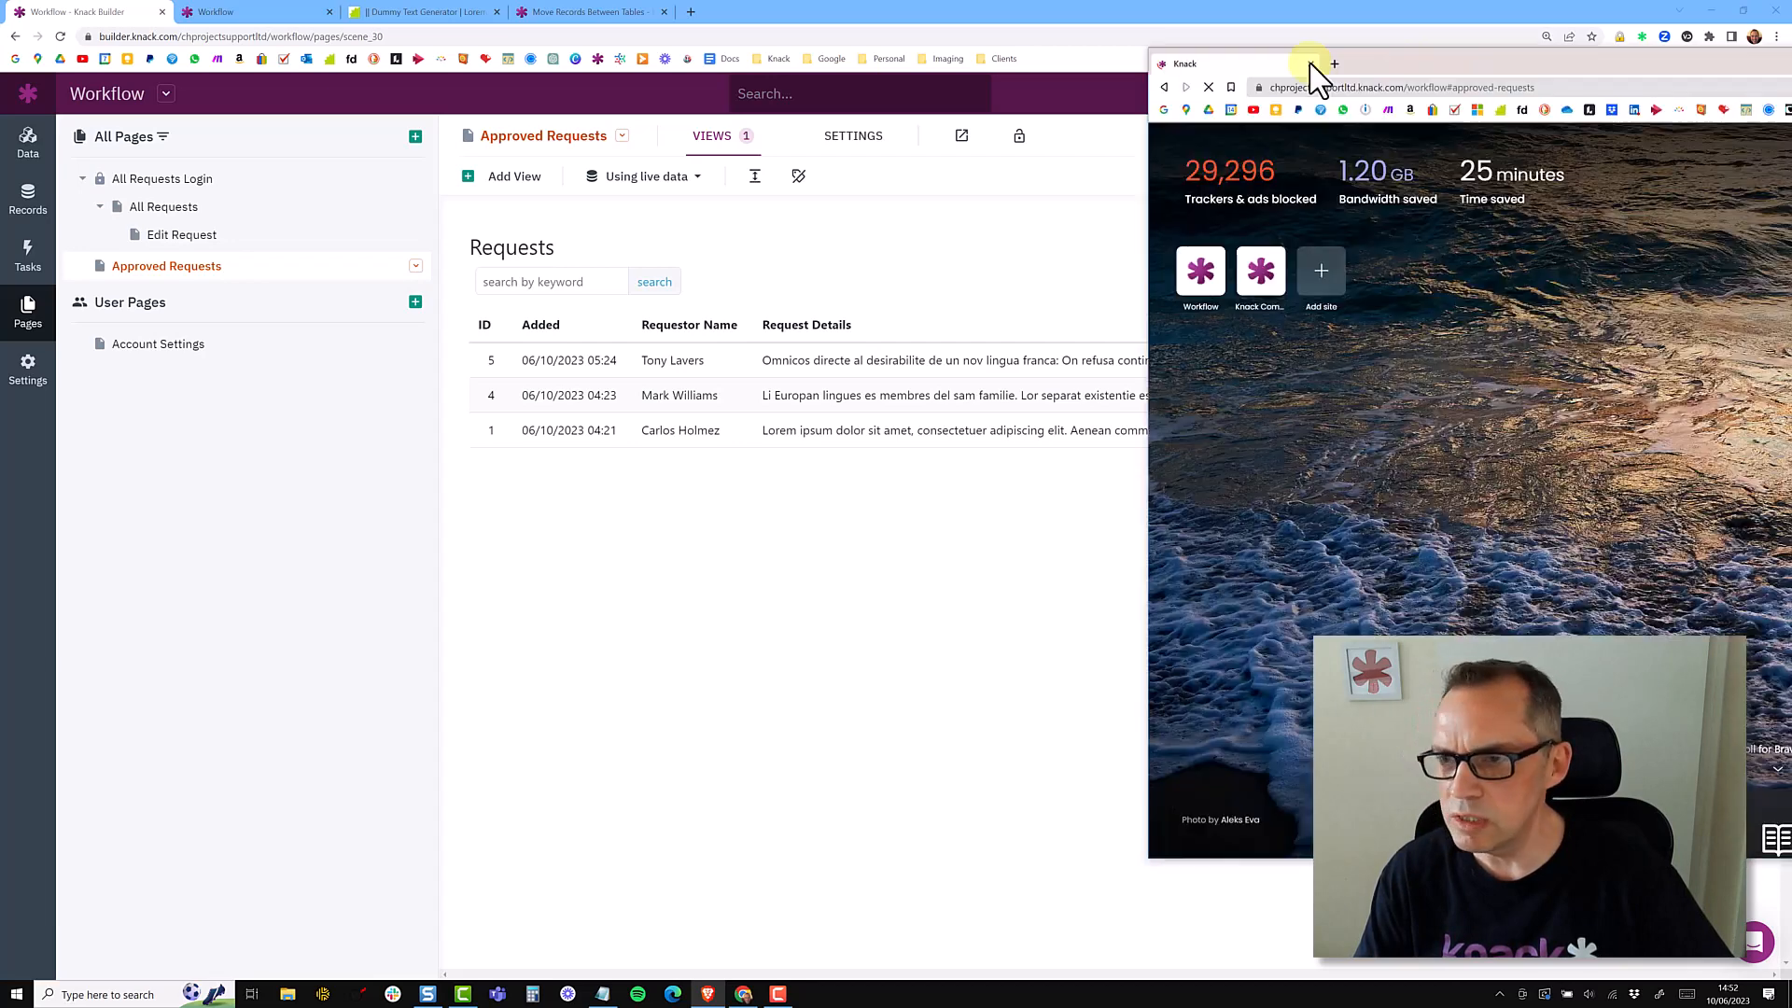
pyautogui.moveTo(945, 65); pyautogui.dragTo(628, 87)
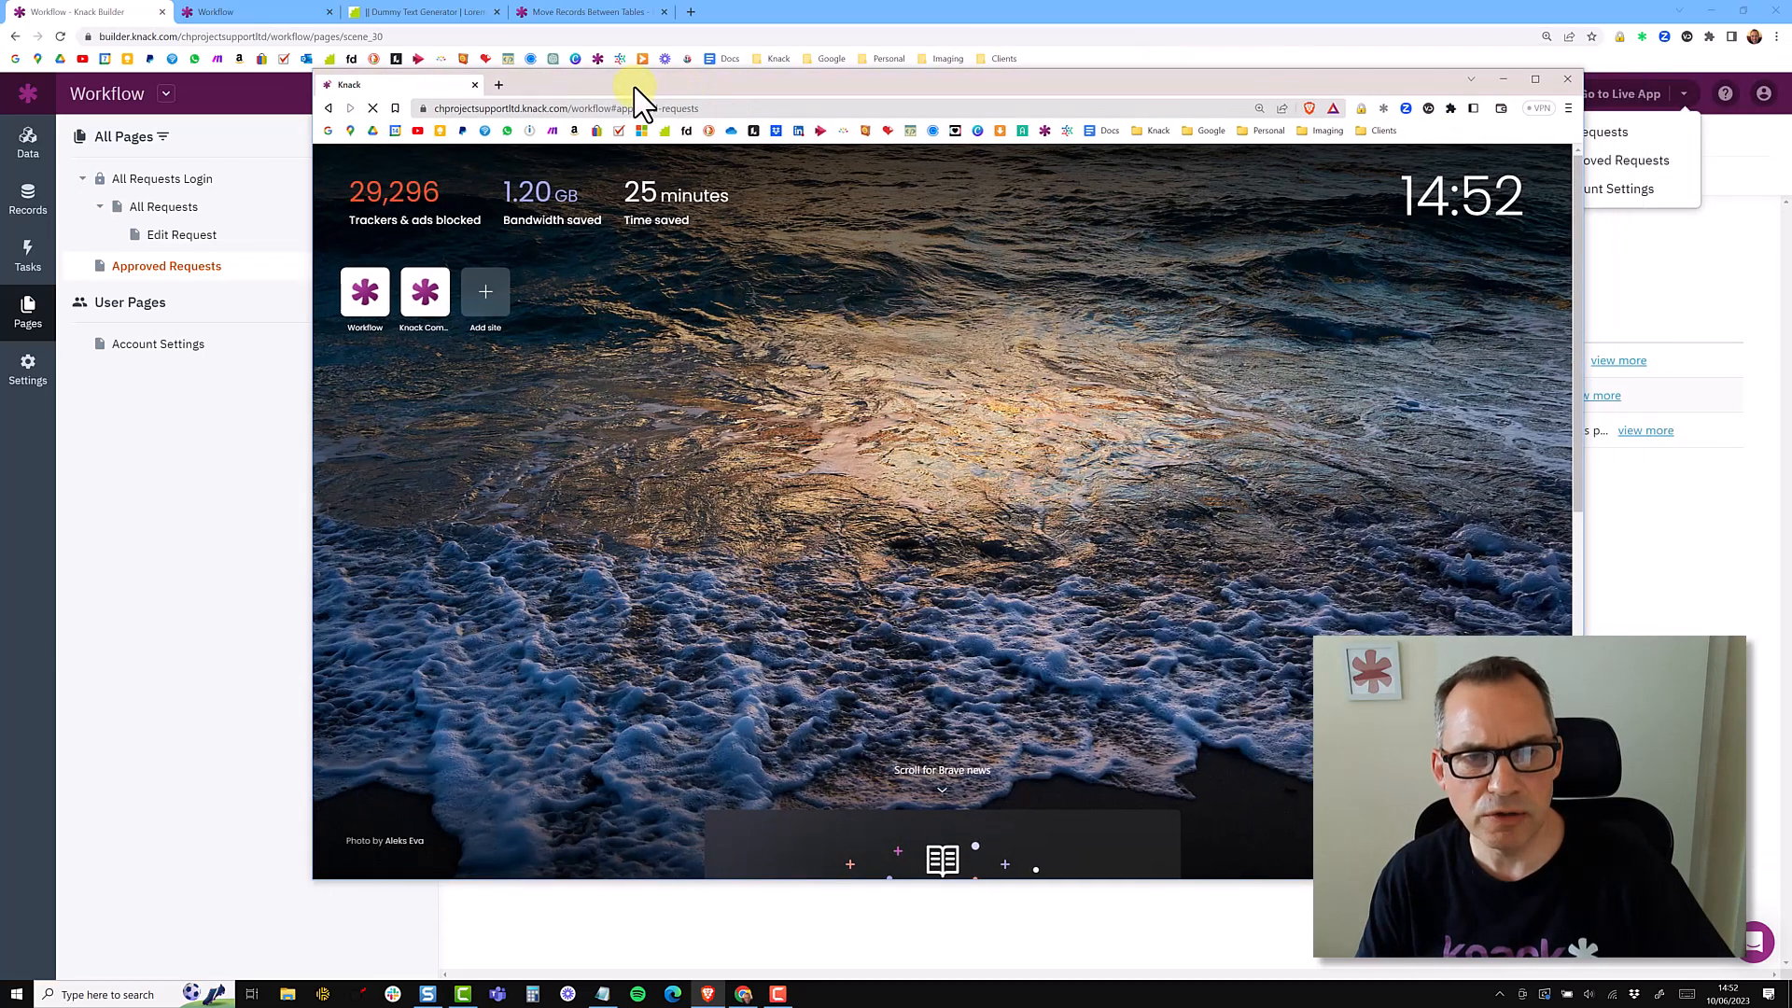
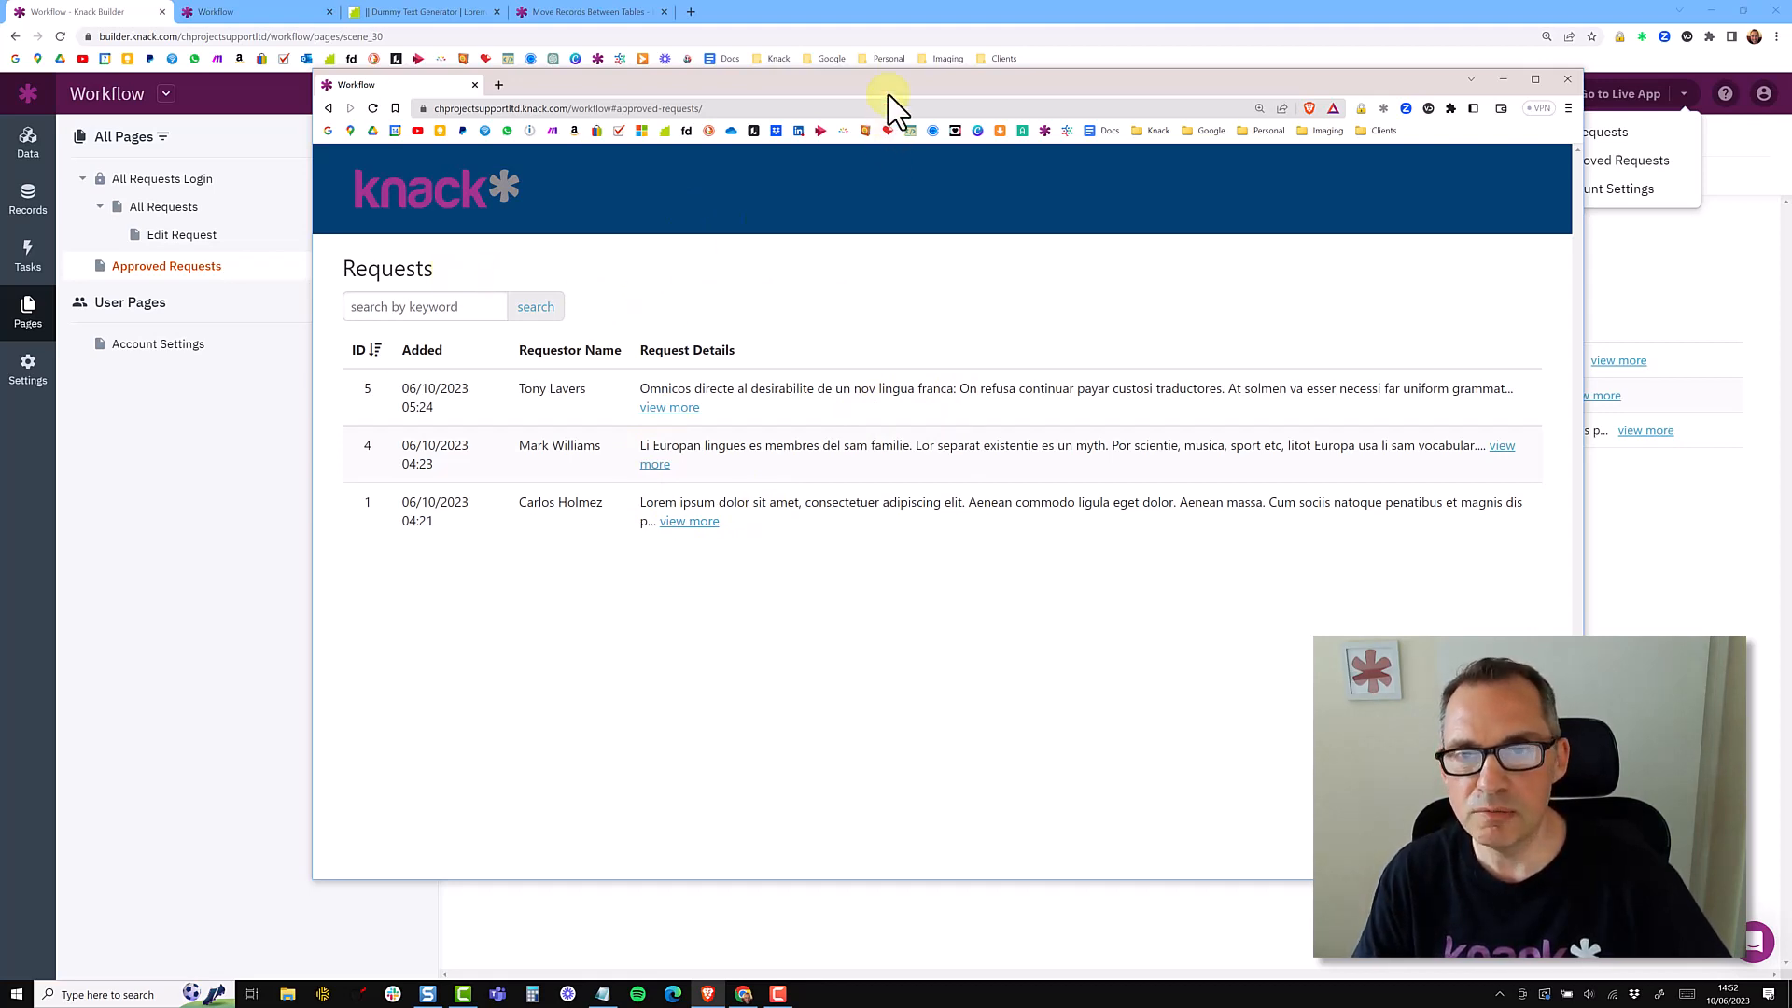
# Back in the builder, add a Requests form to the Approved Requests page, linked from an "Add Request" menu, and place the menu above the grid
pyautogui.moveTo(889, 84); pyautogui.dragTo(1791, 201)
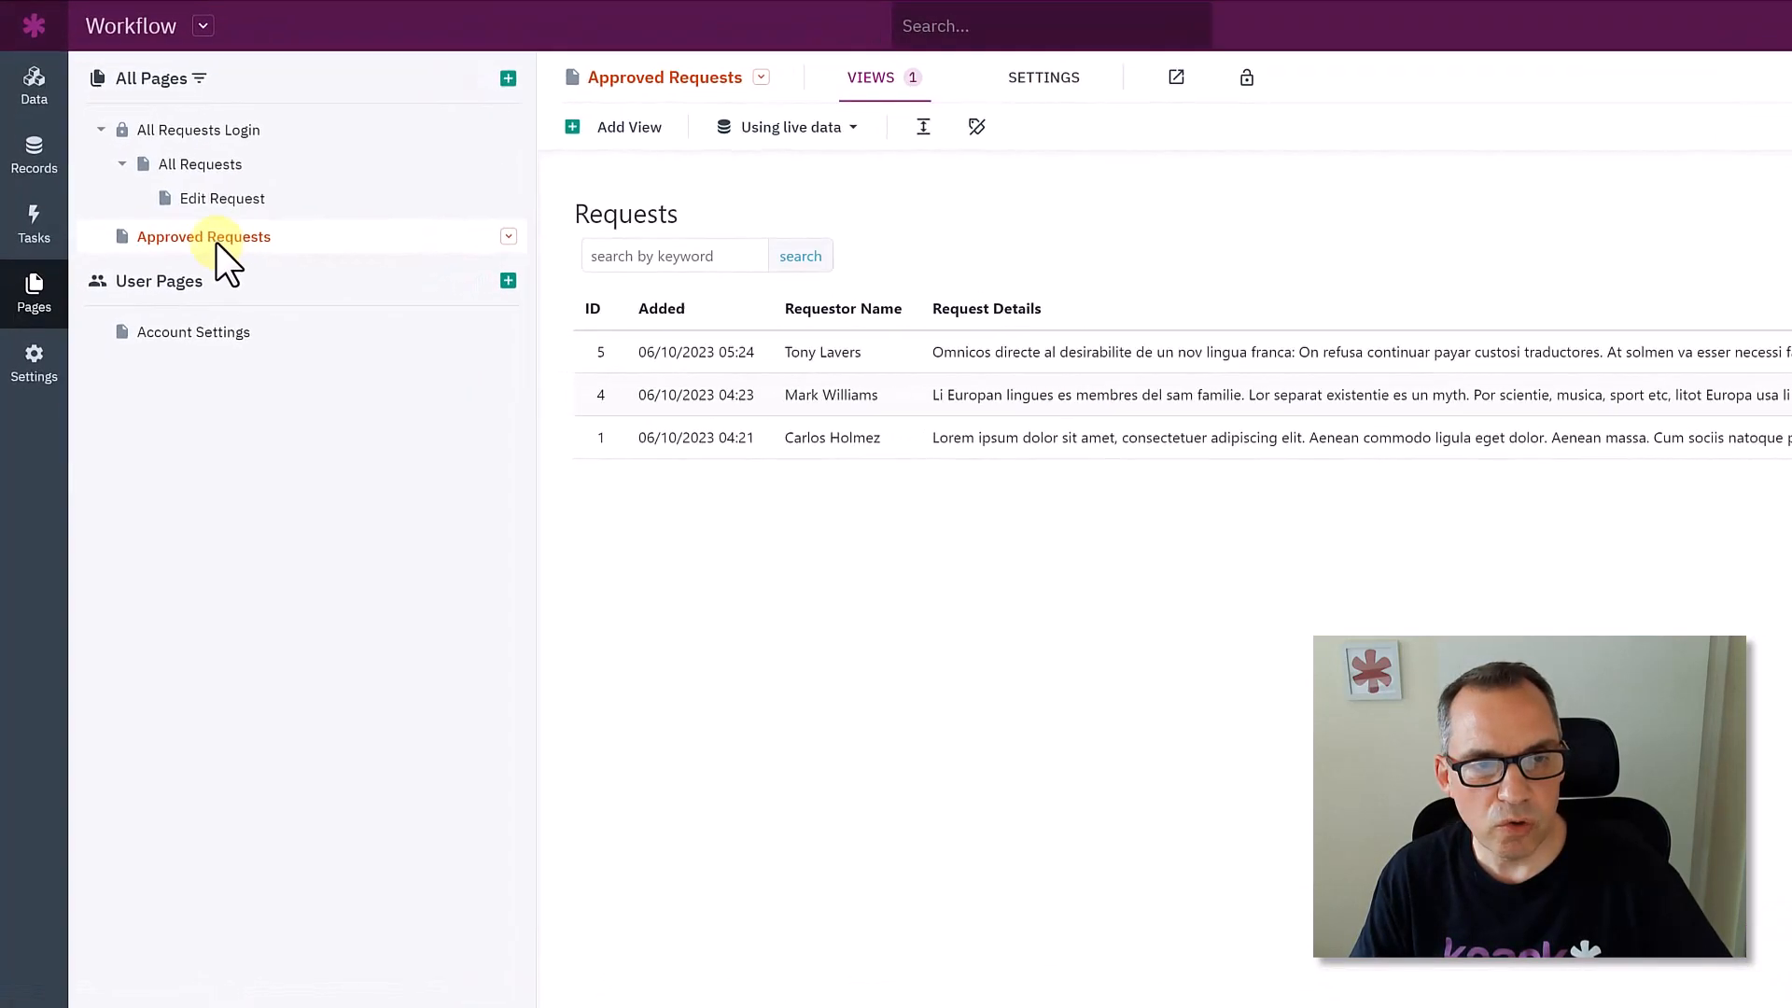
pyautogui.click(638, 140)
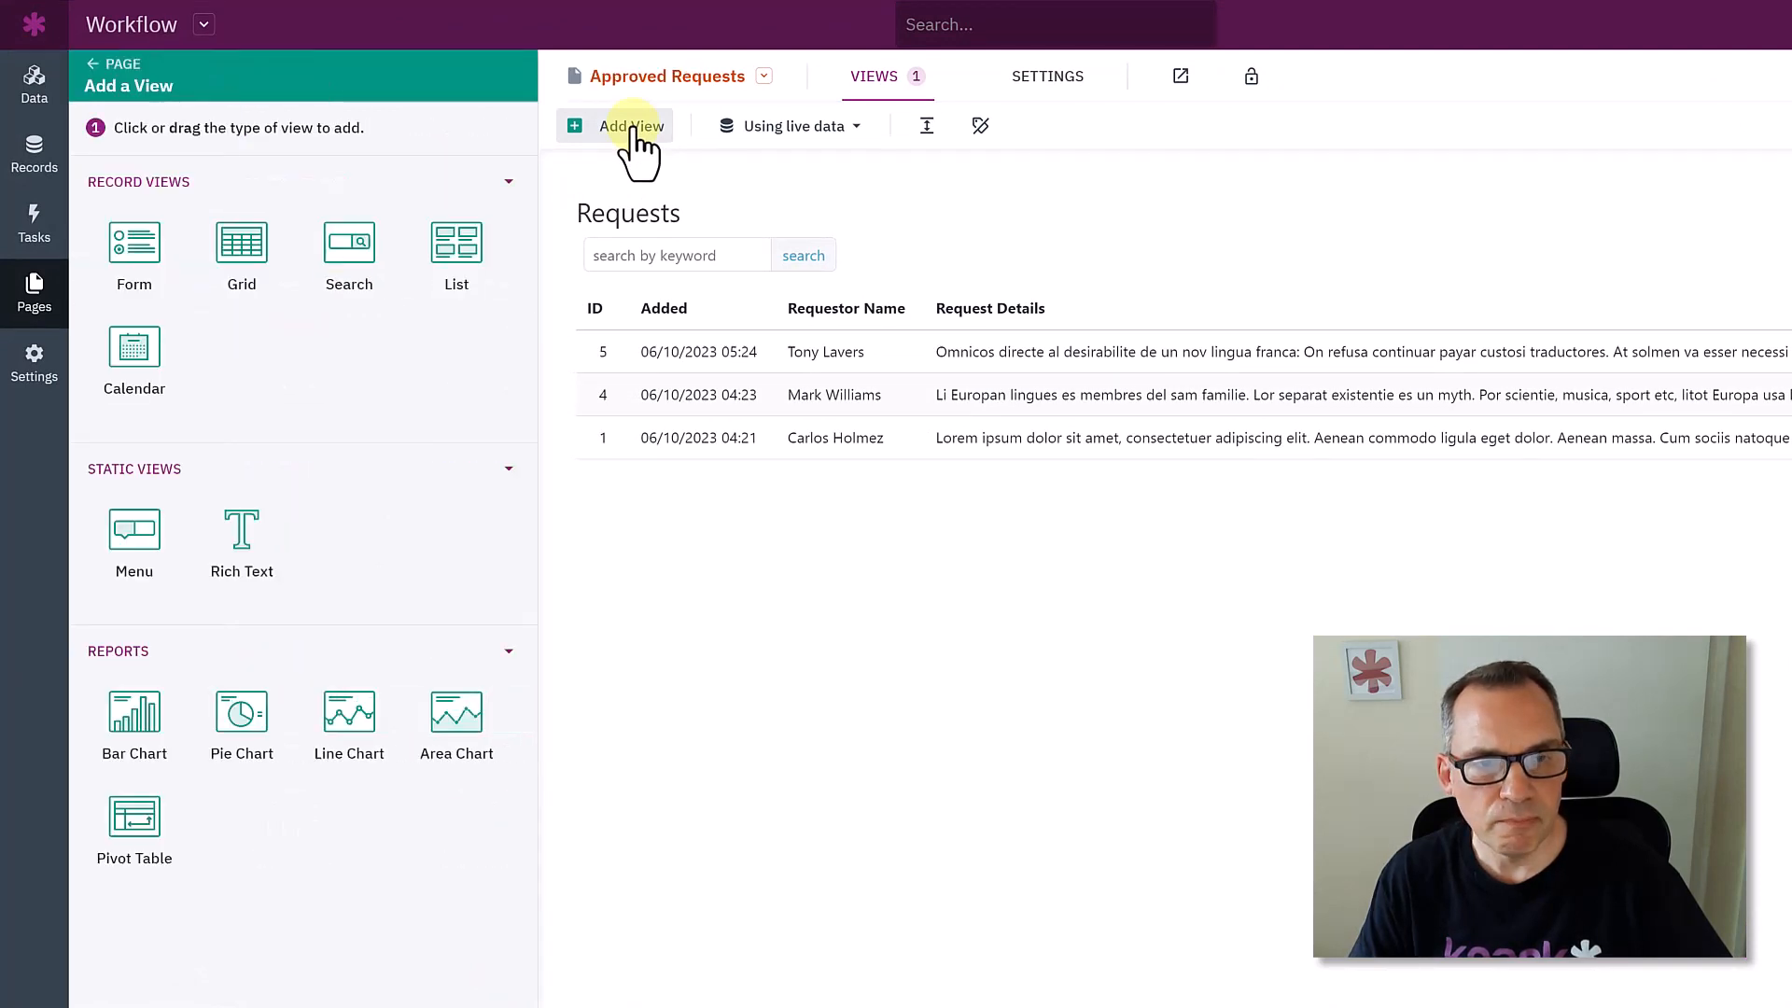
pyautogui.click(140, 248)
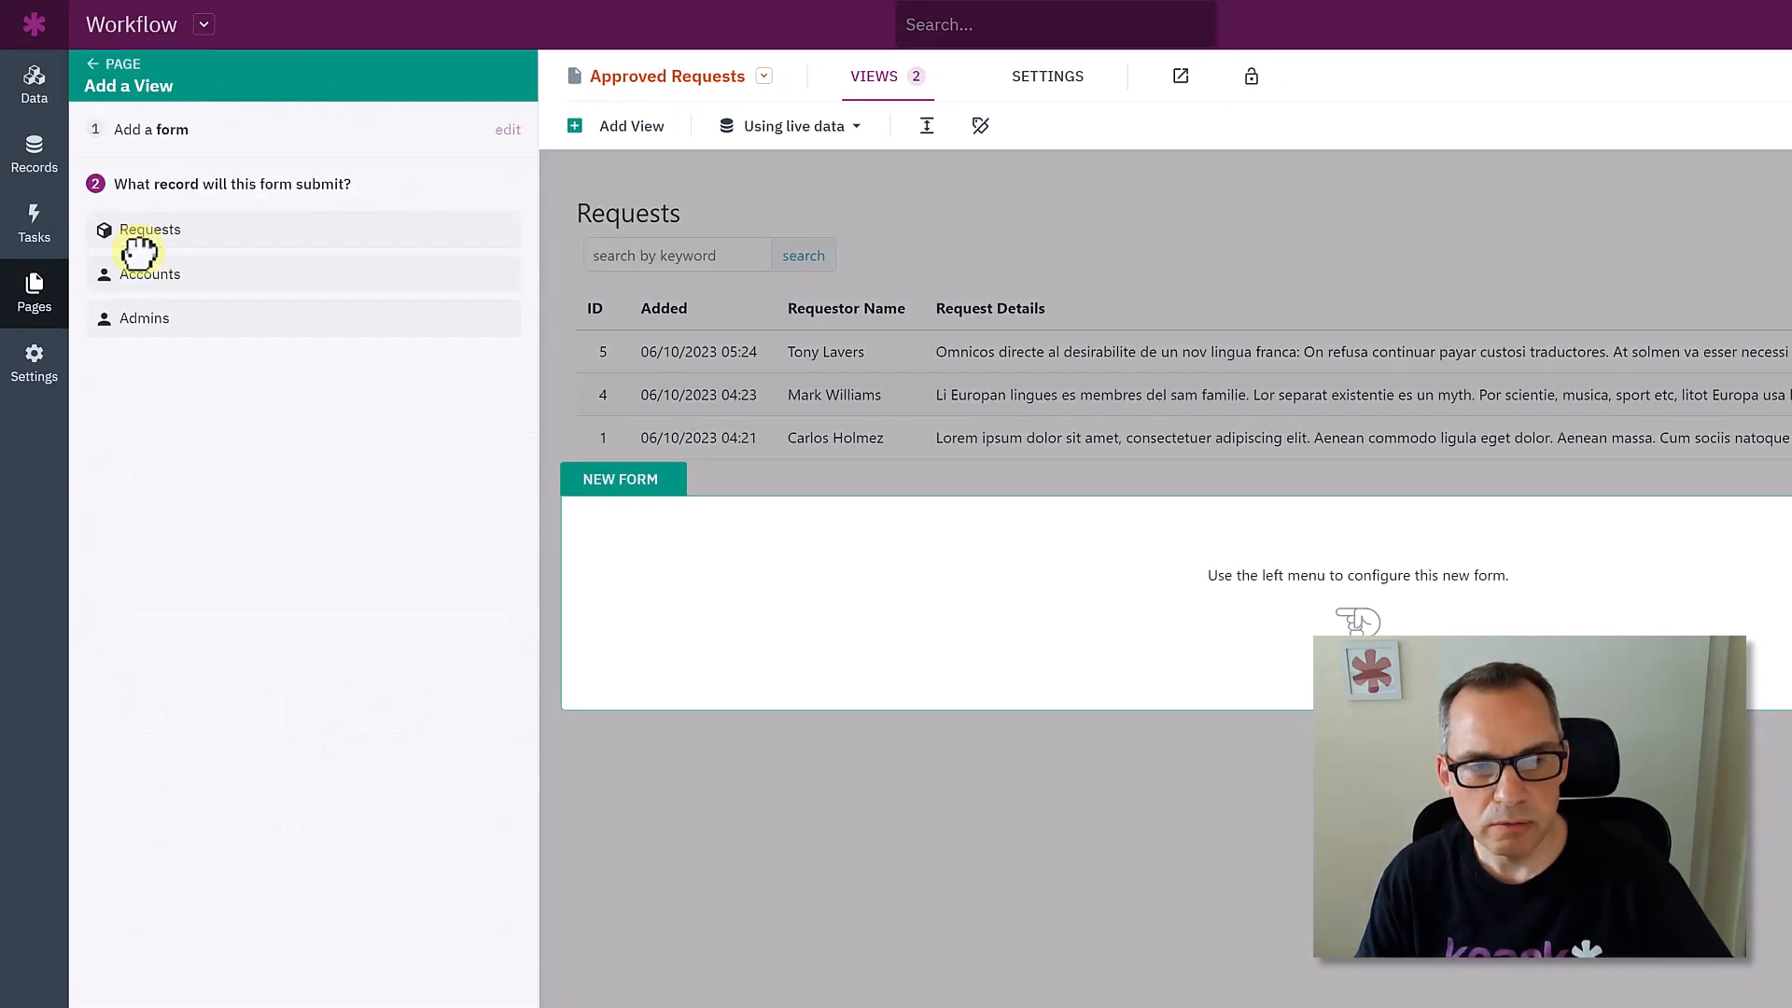
pyautogui.click(206, 239)
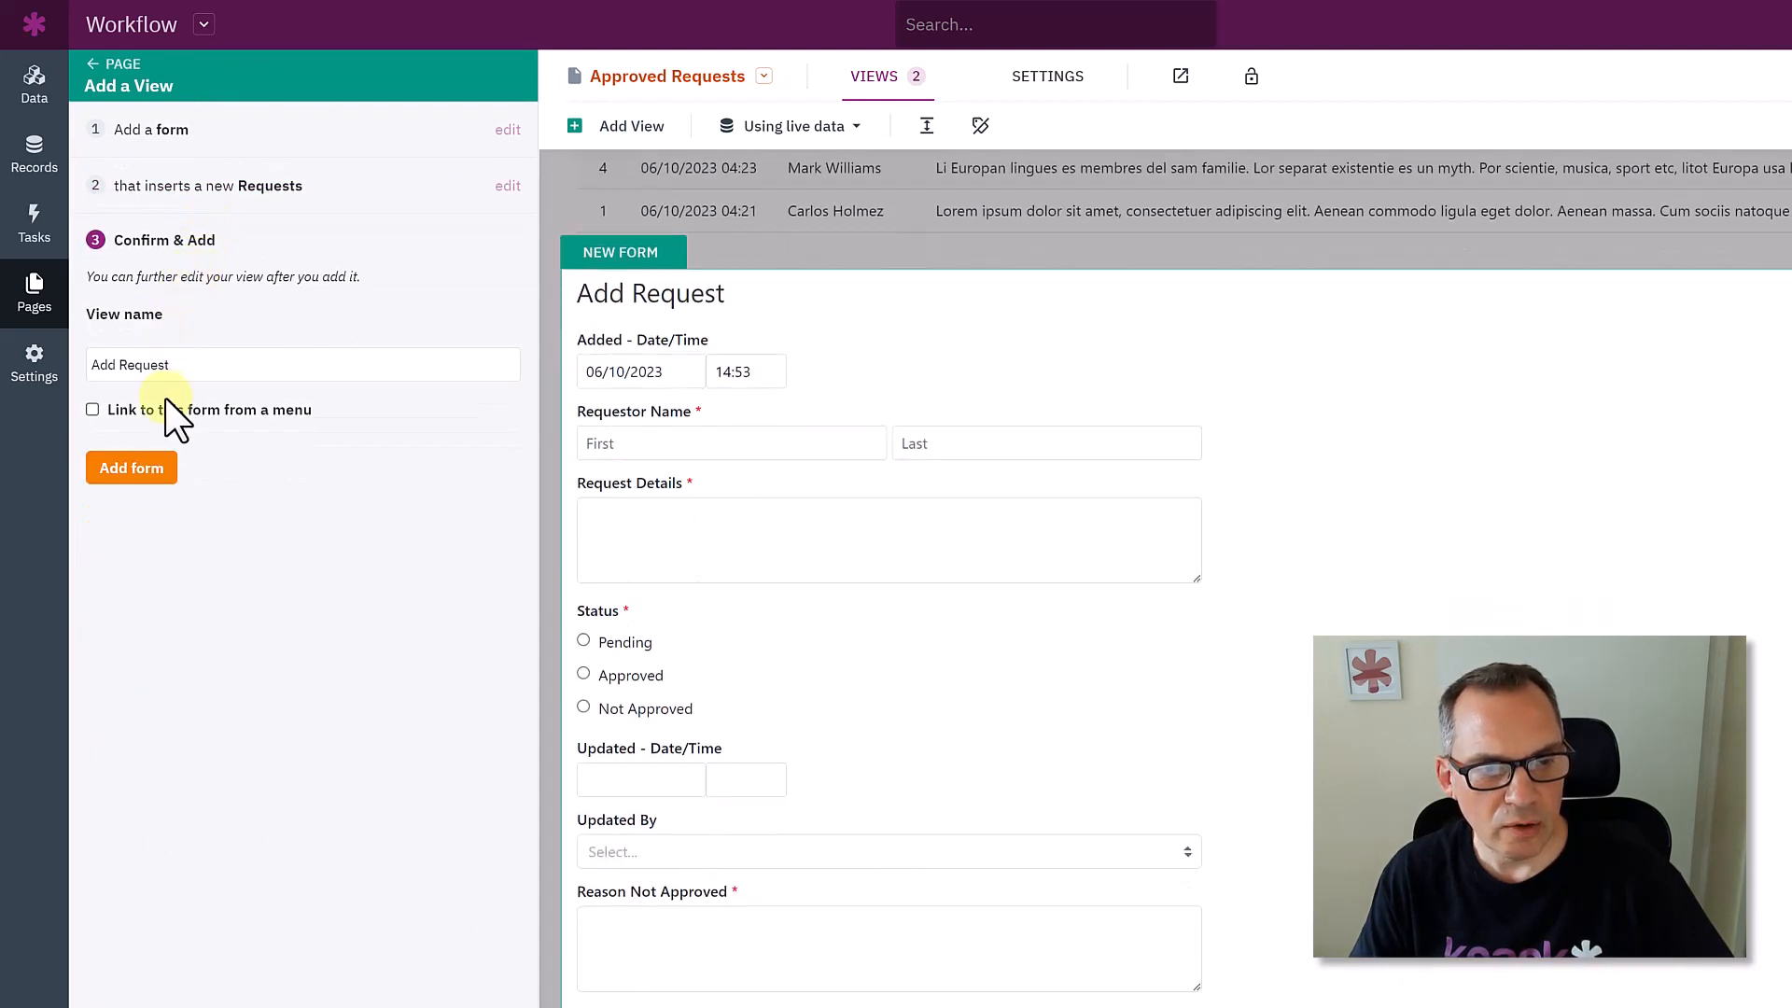
pyautogui.click(159, 411)
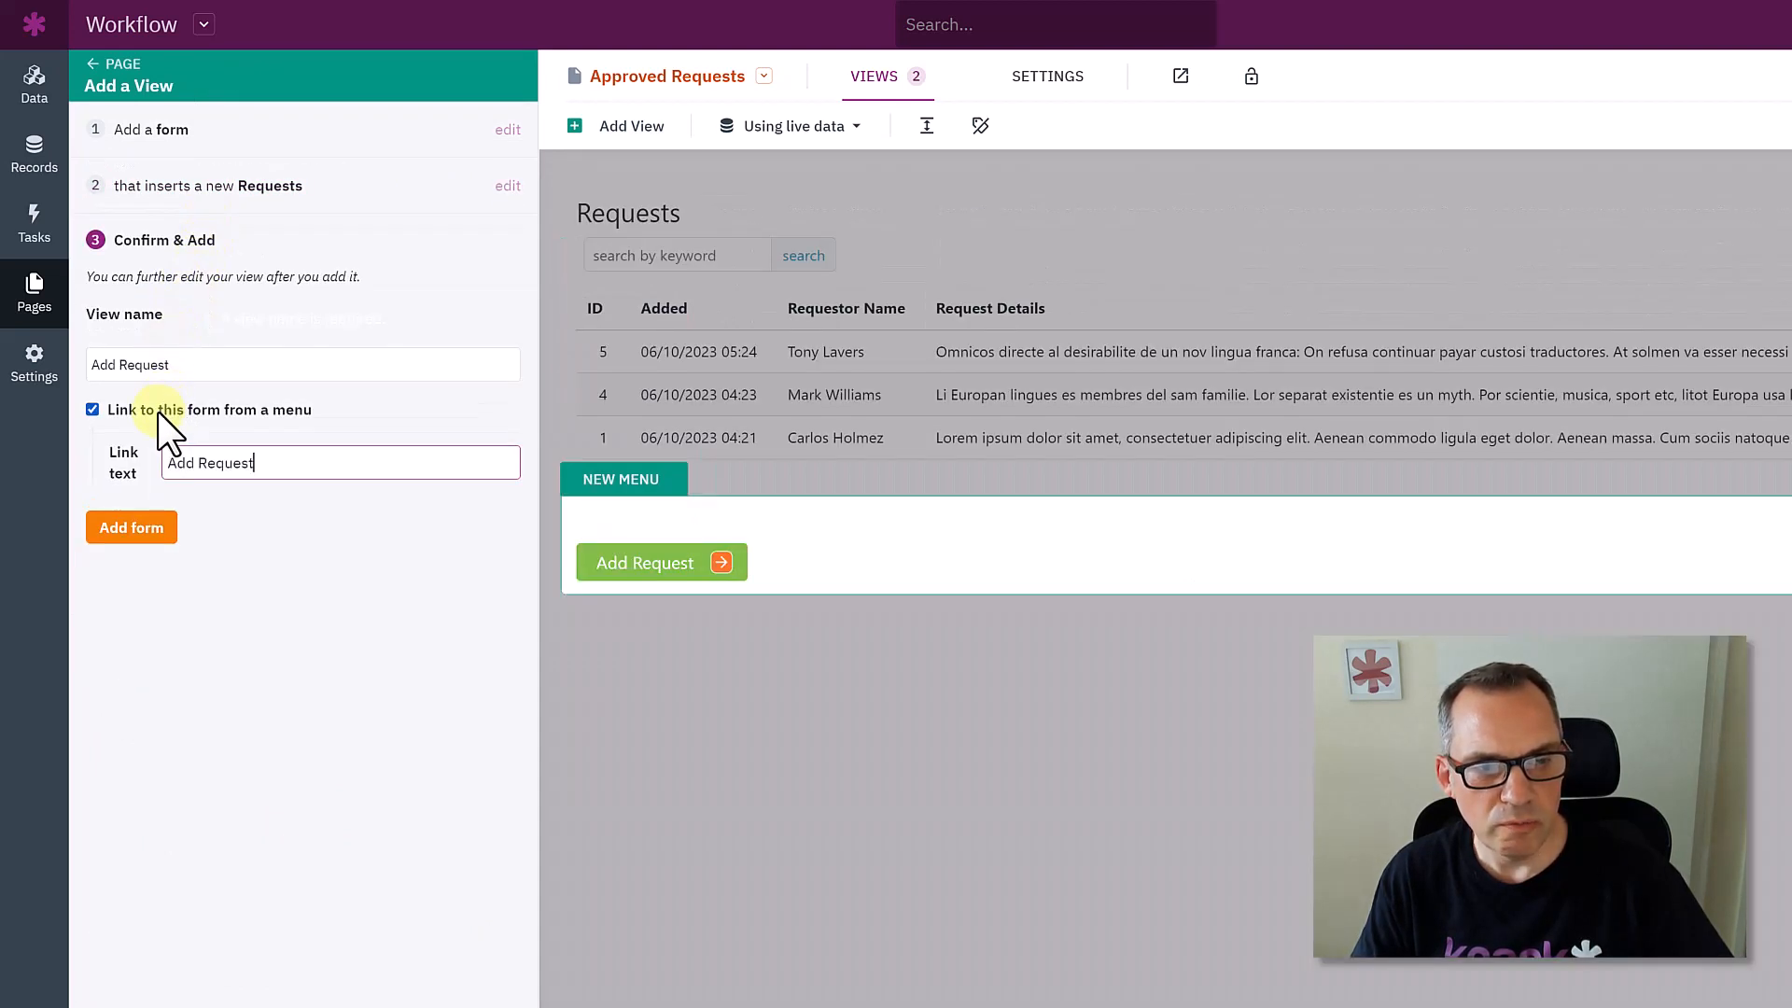
pyautogui.click(149, 528)
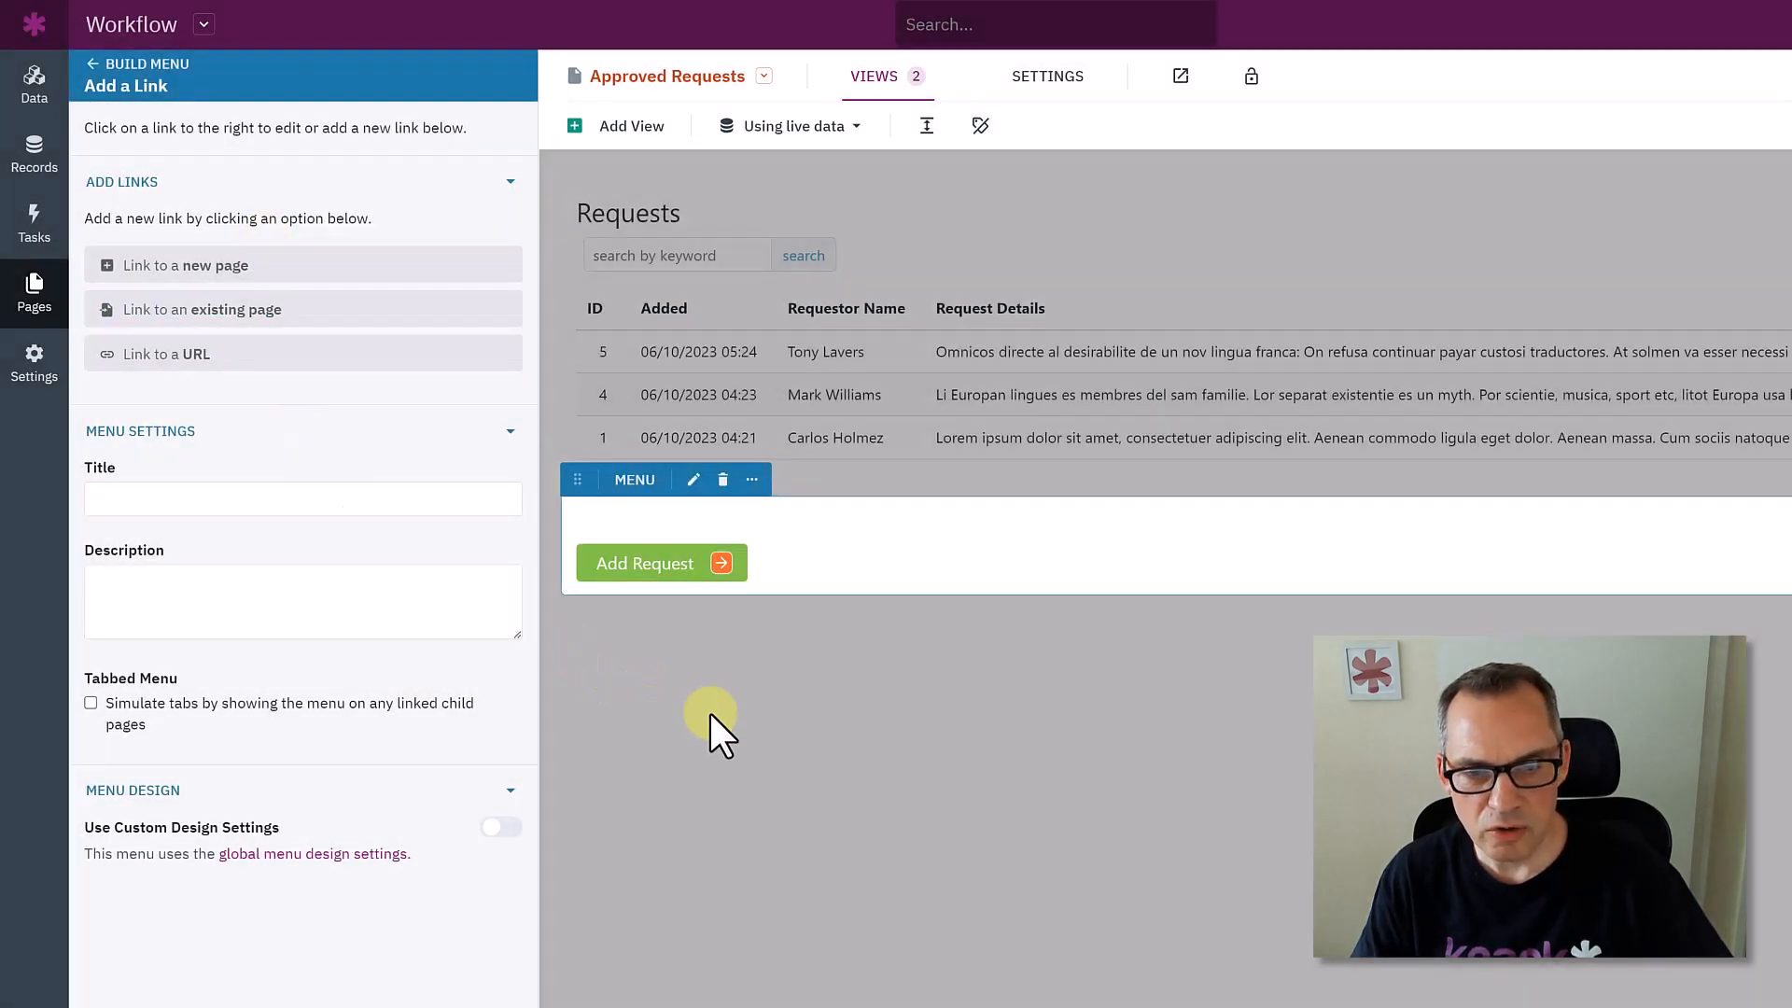
pyautogui.click(710, 714)
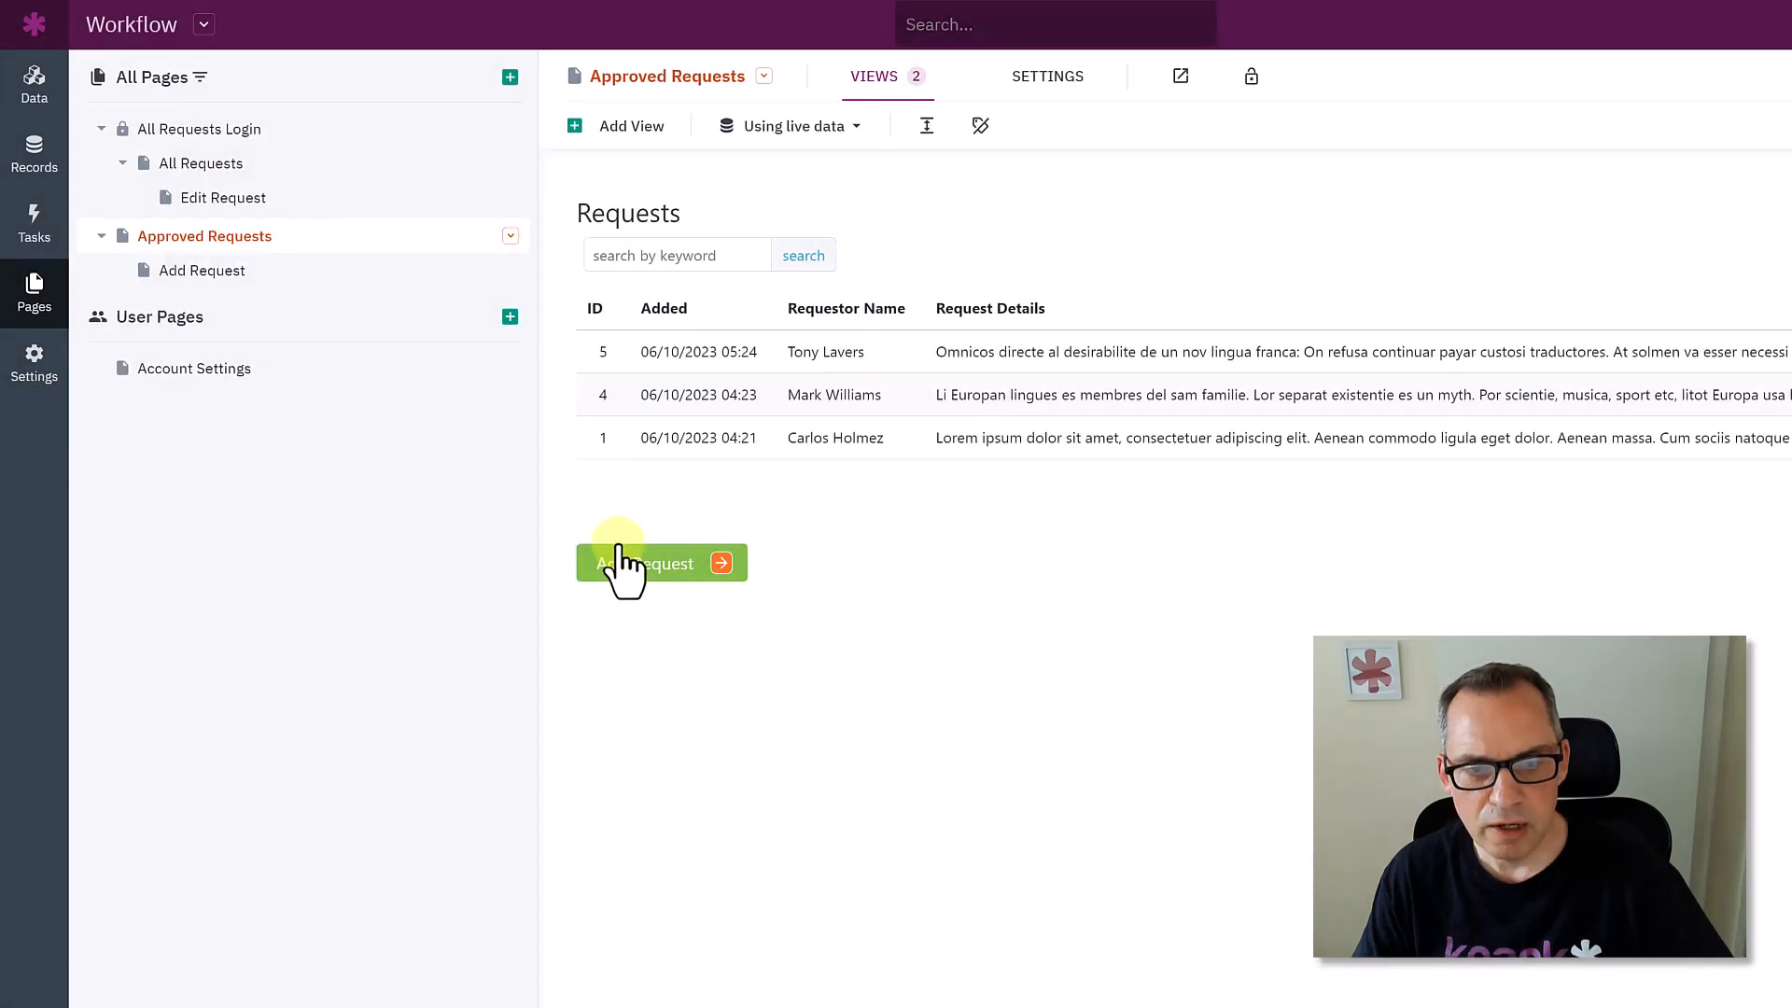
pyautogui.moveTo(577, 478); pyautogui.dragTo(672, 241)
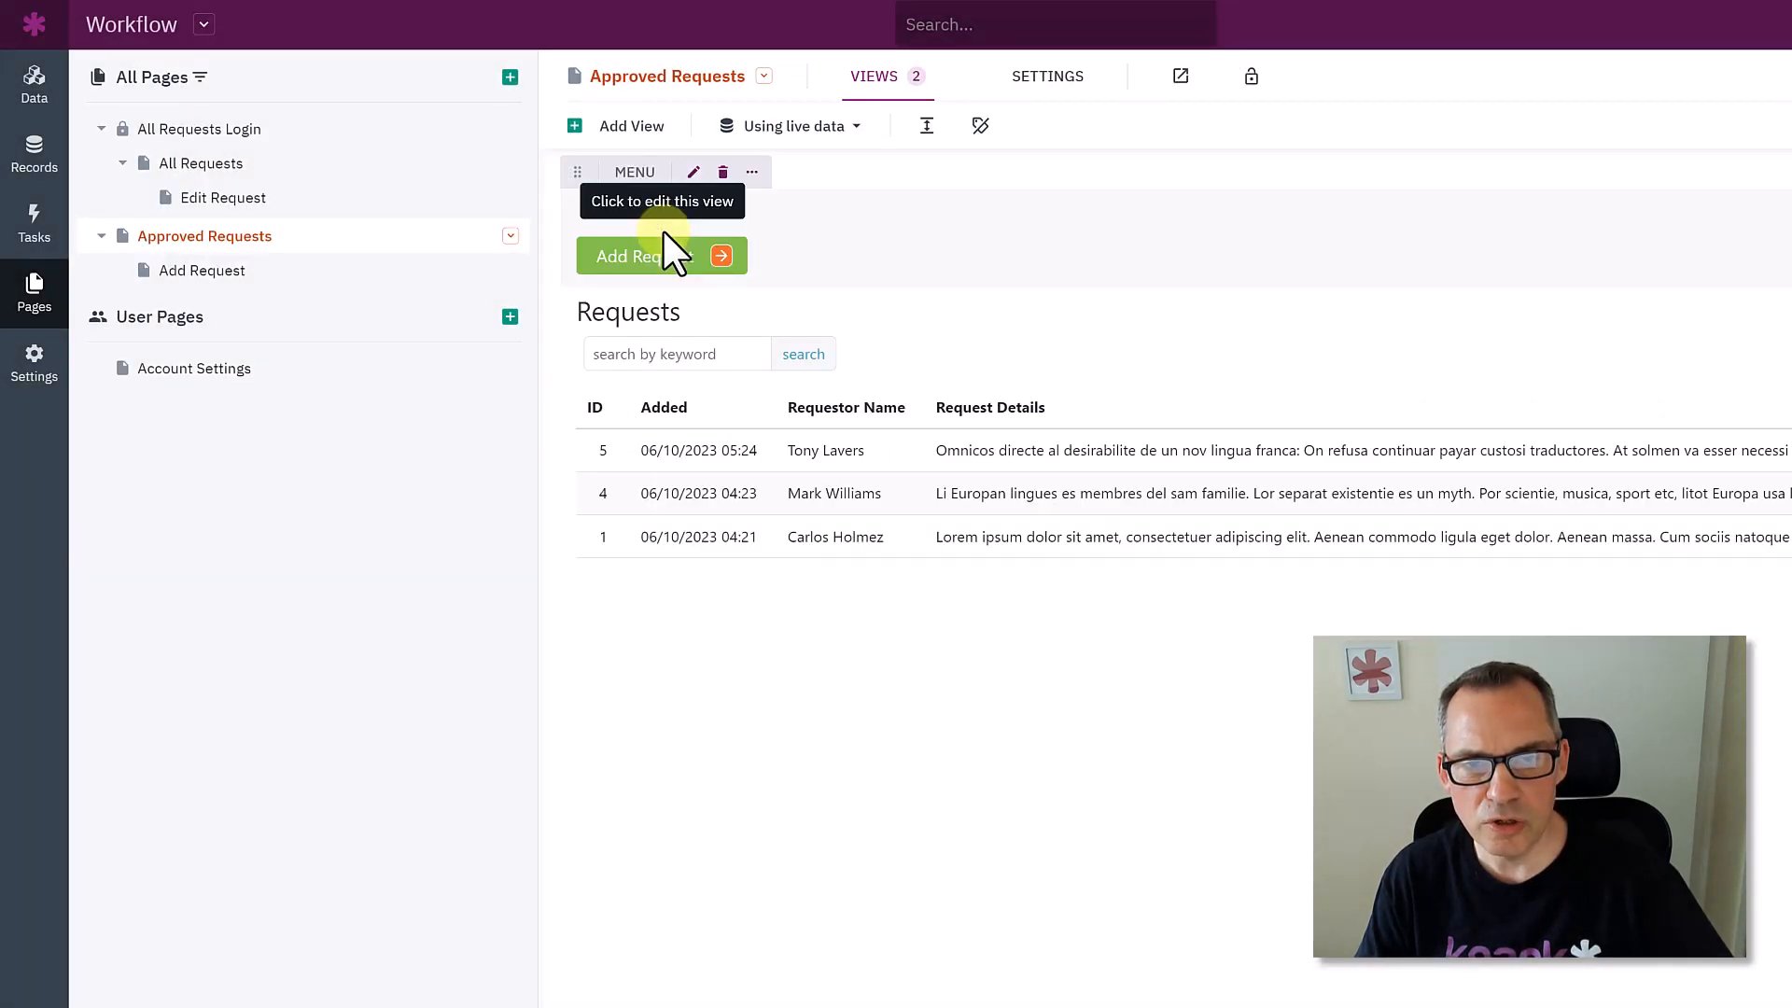
# Open the Add Request child page and set its form's title to "Please submit your request below:"
pyautogui.click(721, 260)
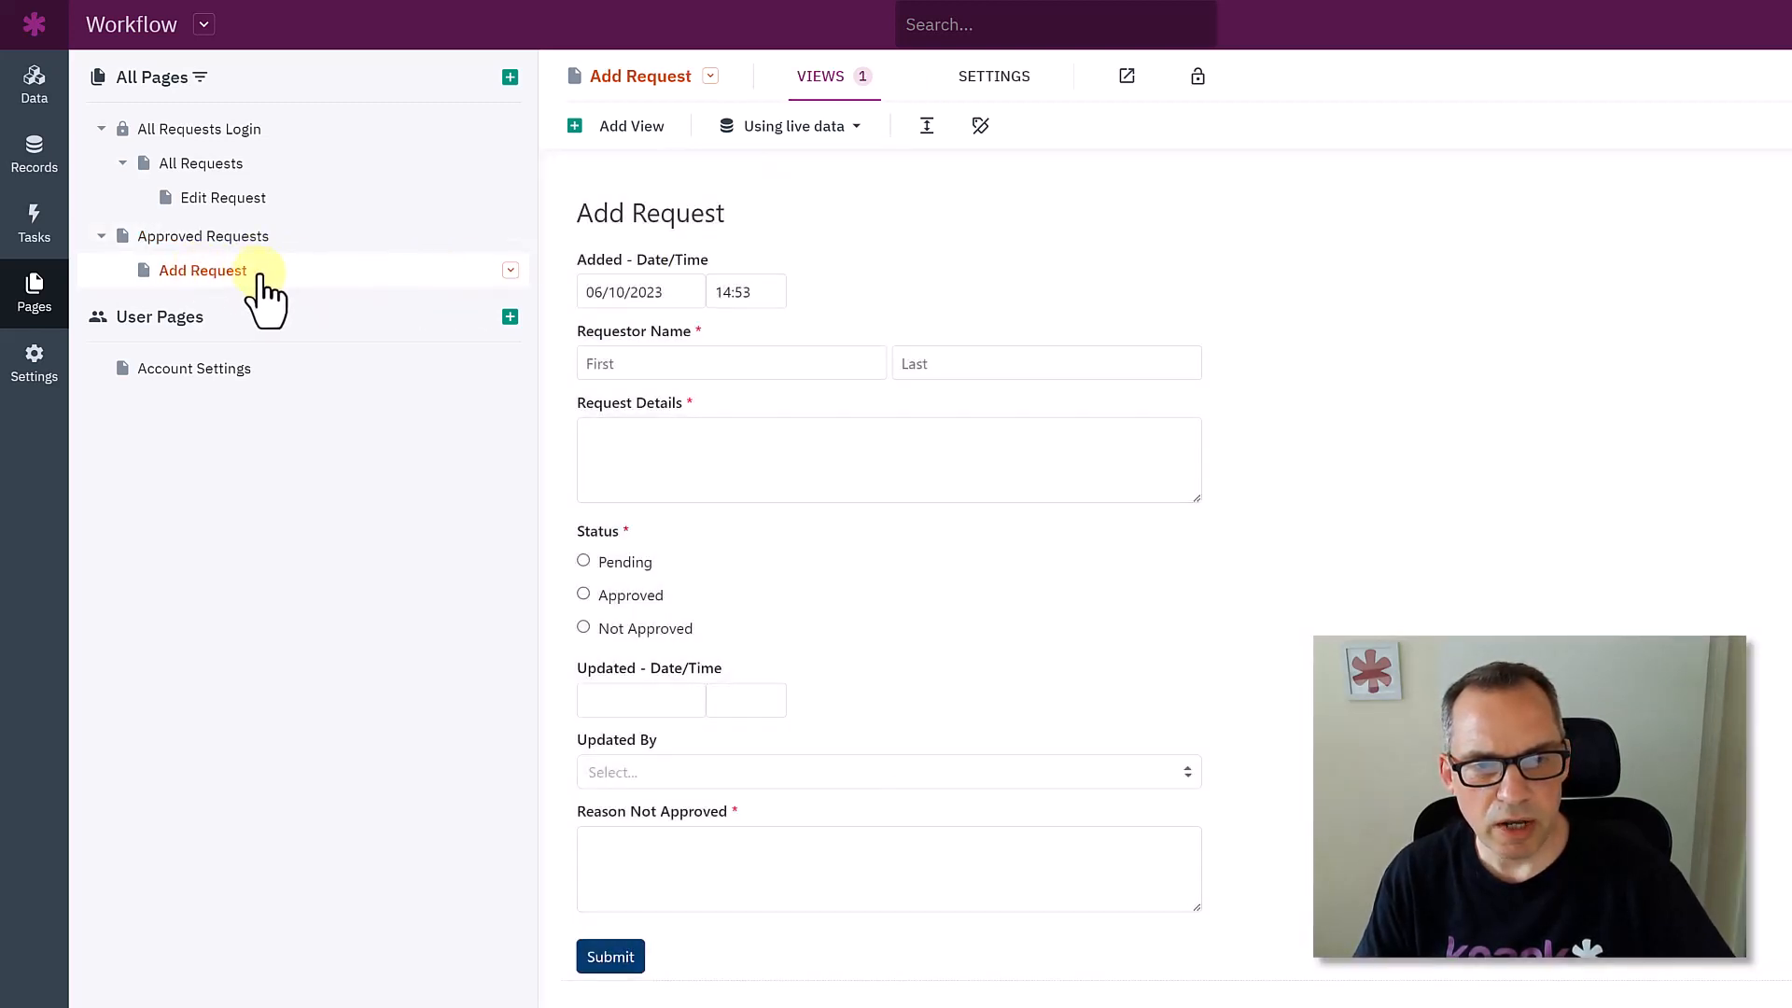
pyautogui.click(758, 316)
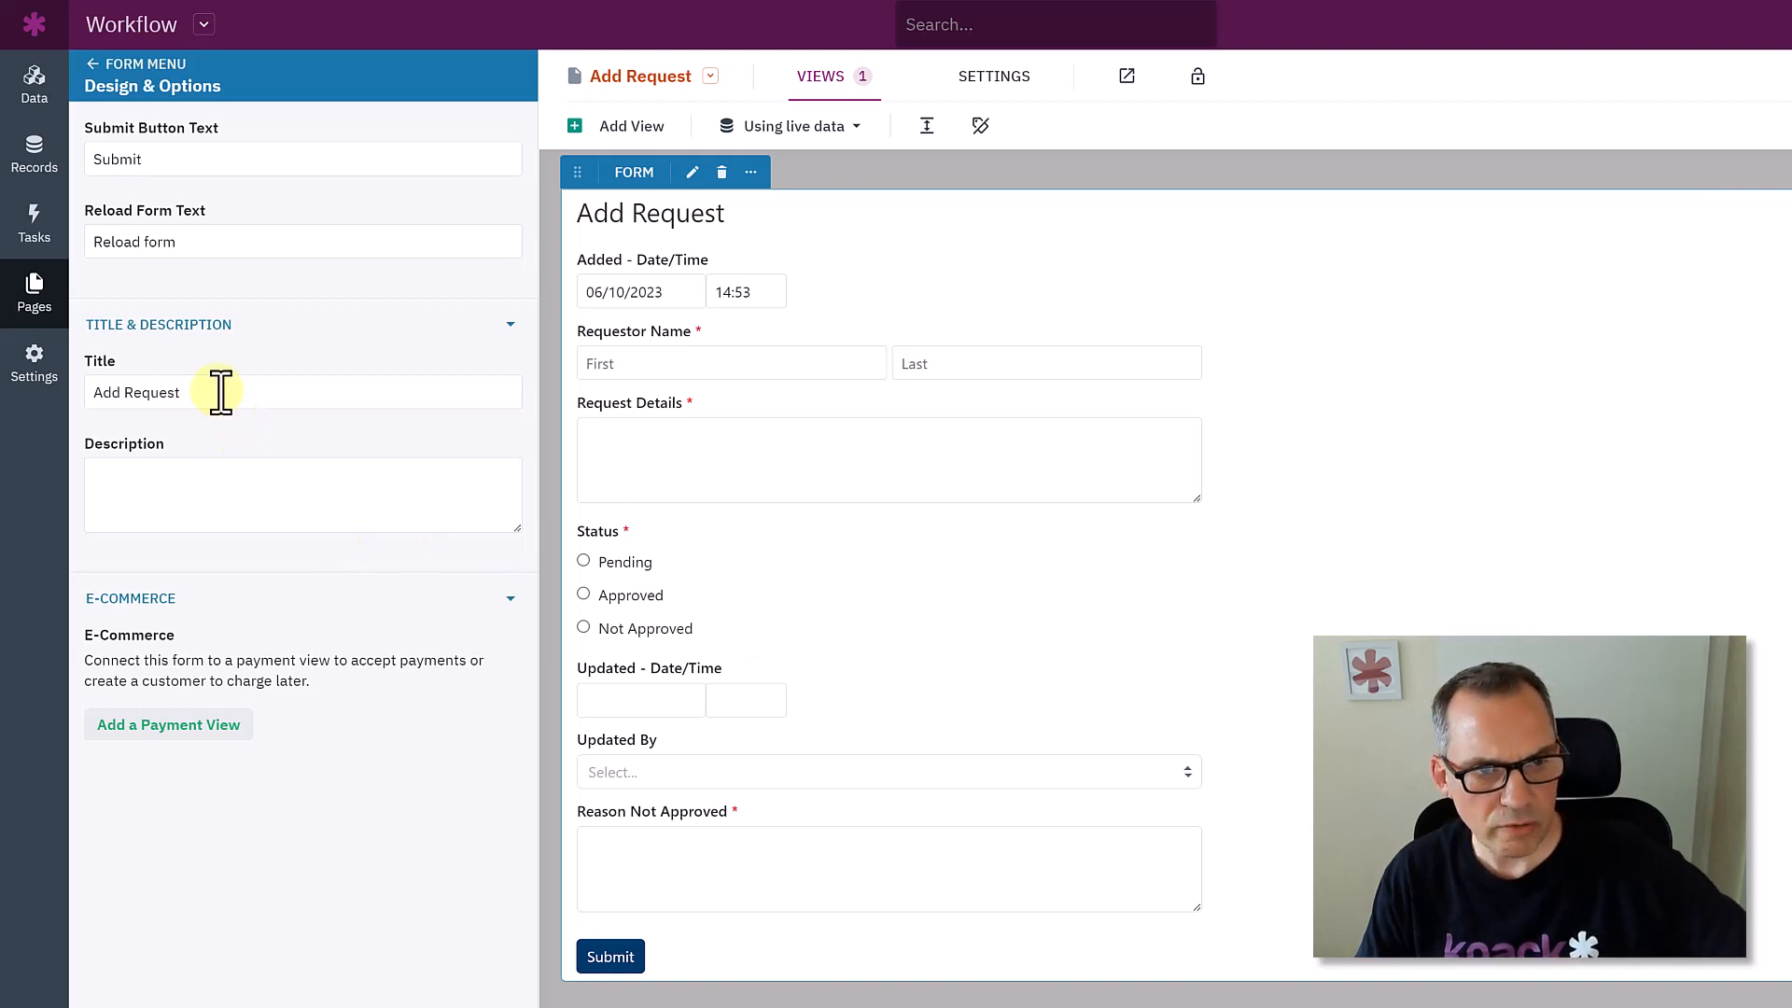
pyautogui.moveTo(220, 392); pyautogui.dragTo(10, 389)
pyautogui.write('Please submit your request below:')
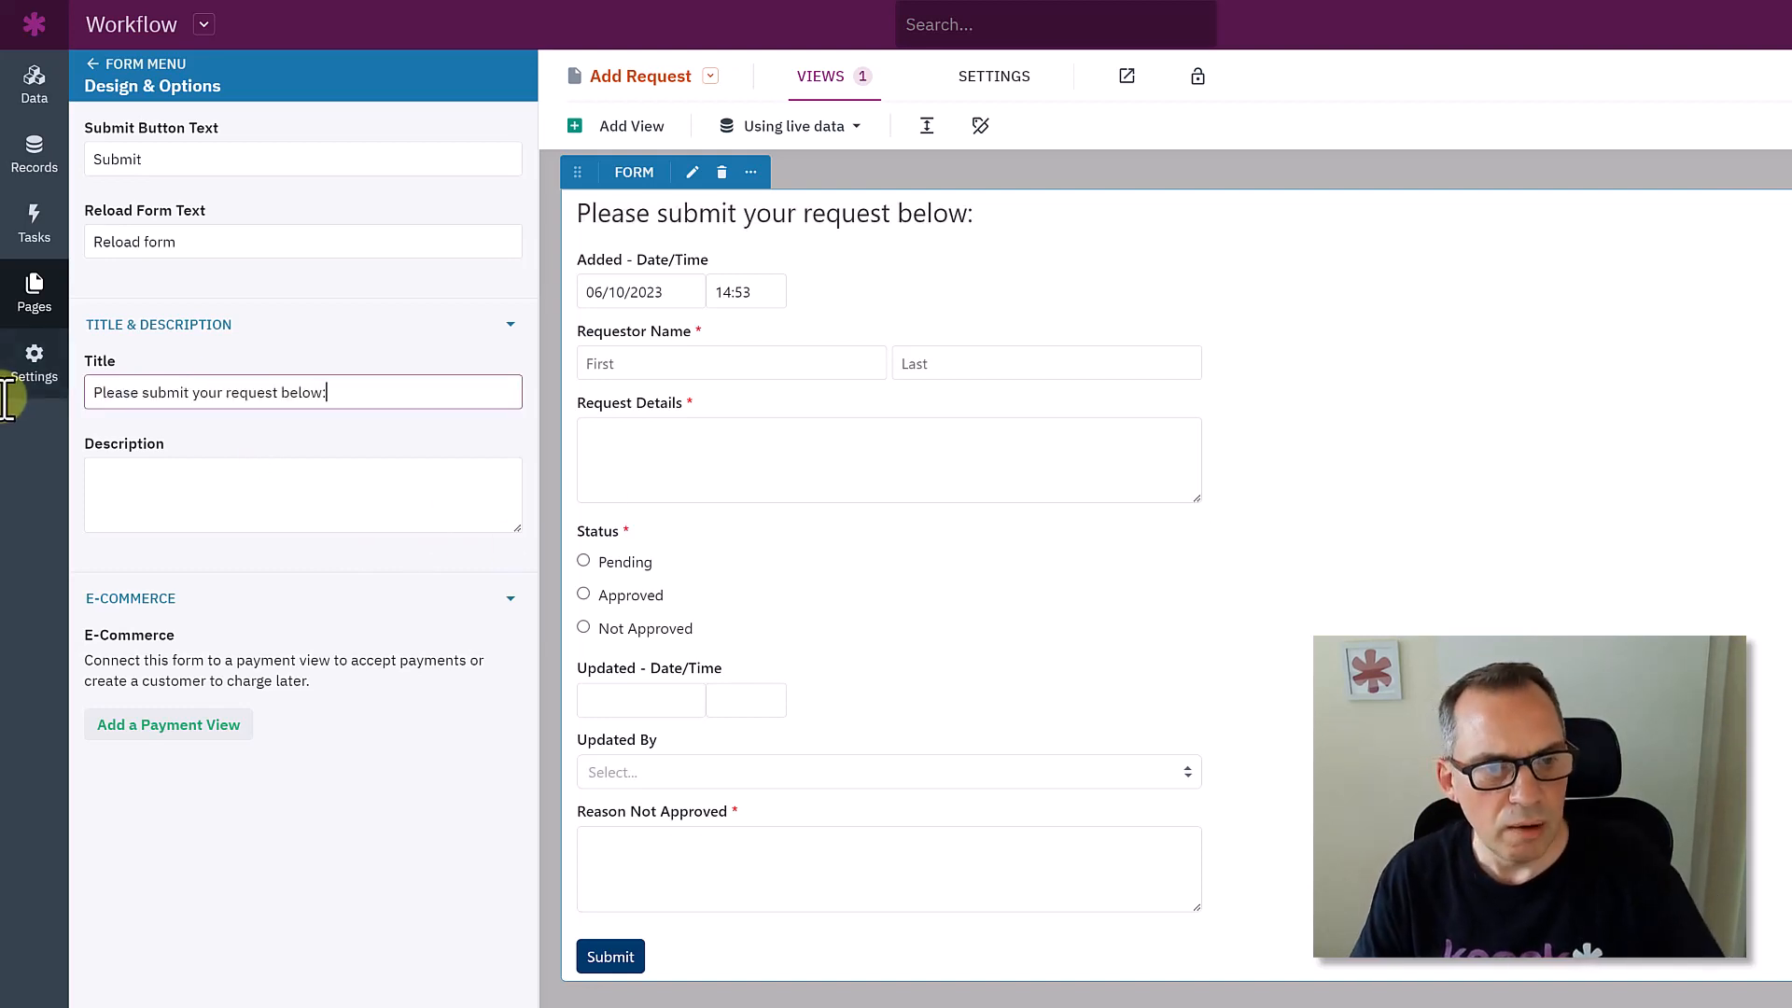
# Remove the Added, Status, Updated, Updated By and Reason Not Approved inputs from the form and save it
pyautogui.click(670, 282)
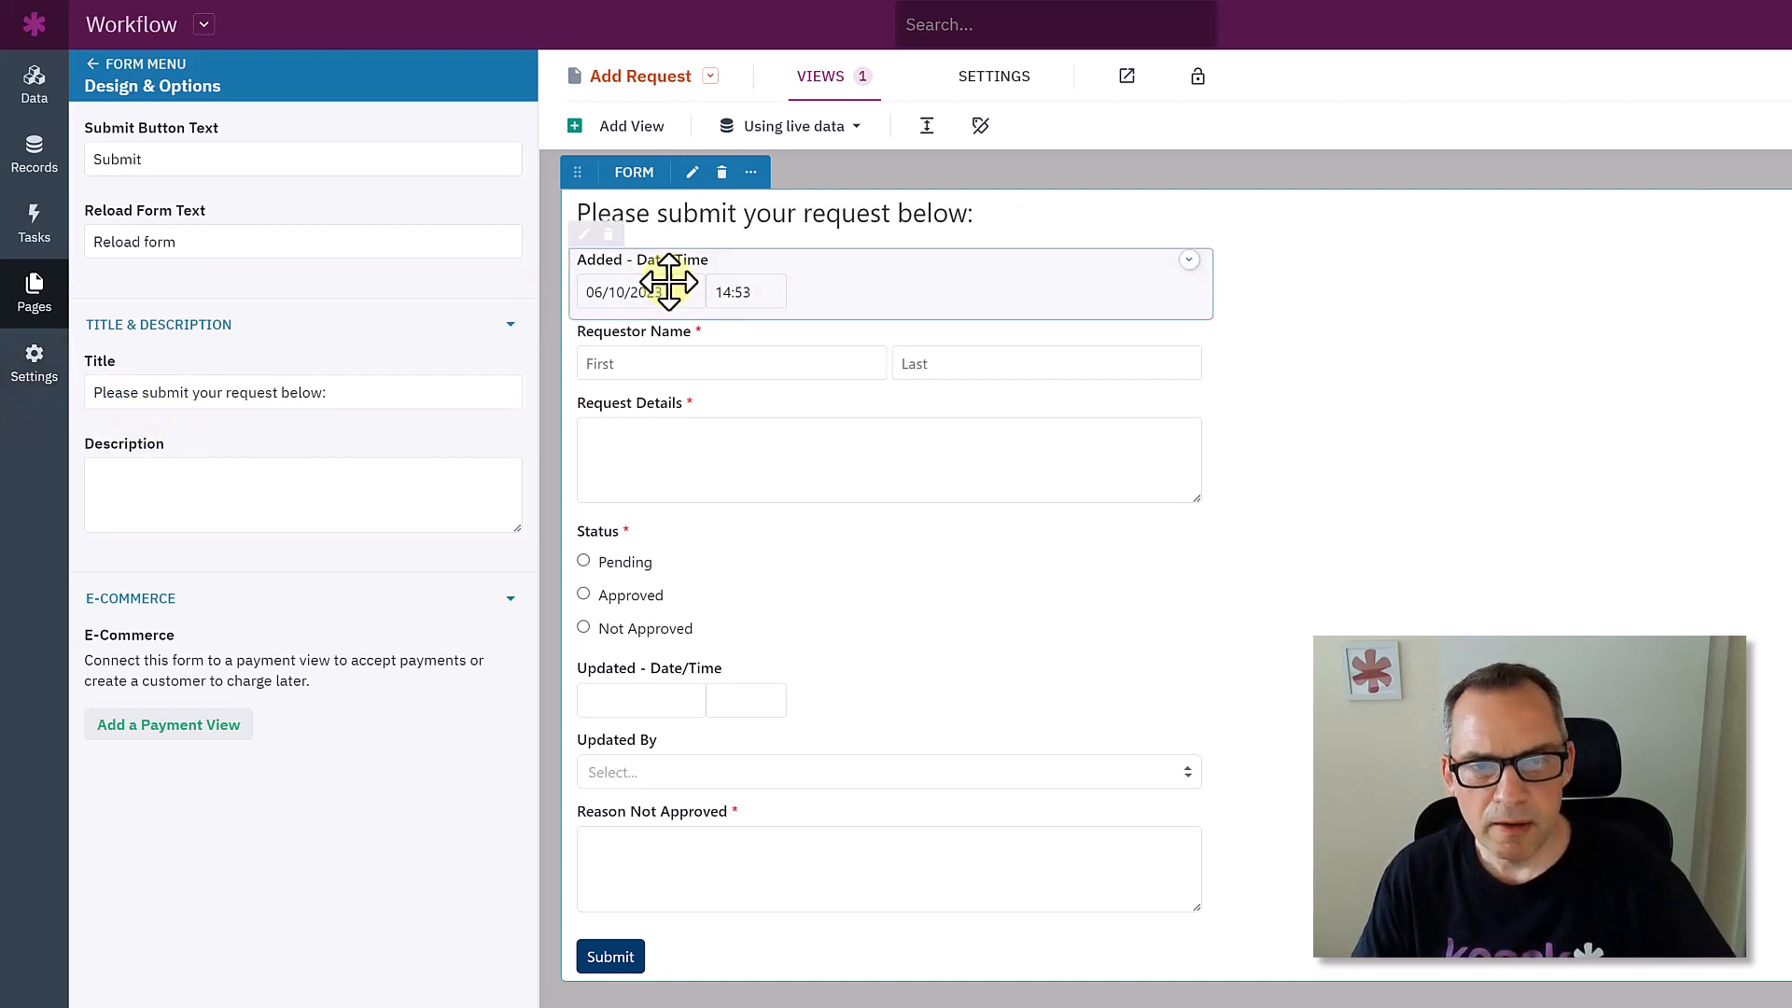
pyautogui.click(609, 234)
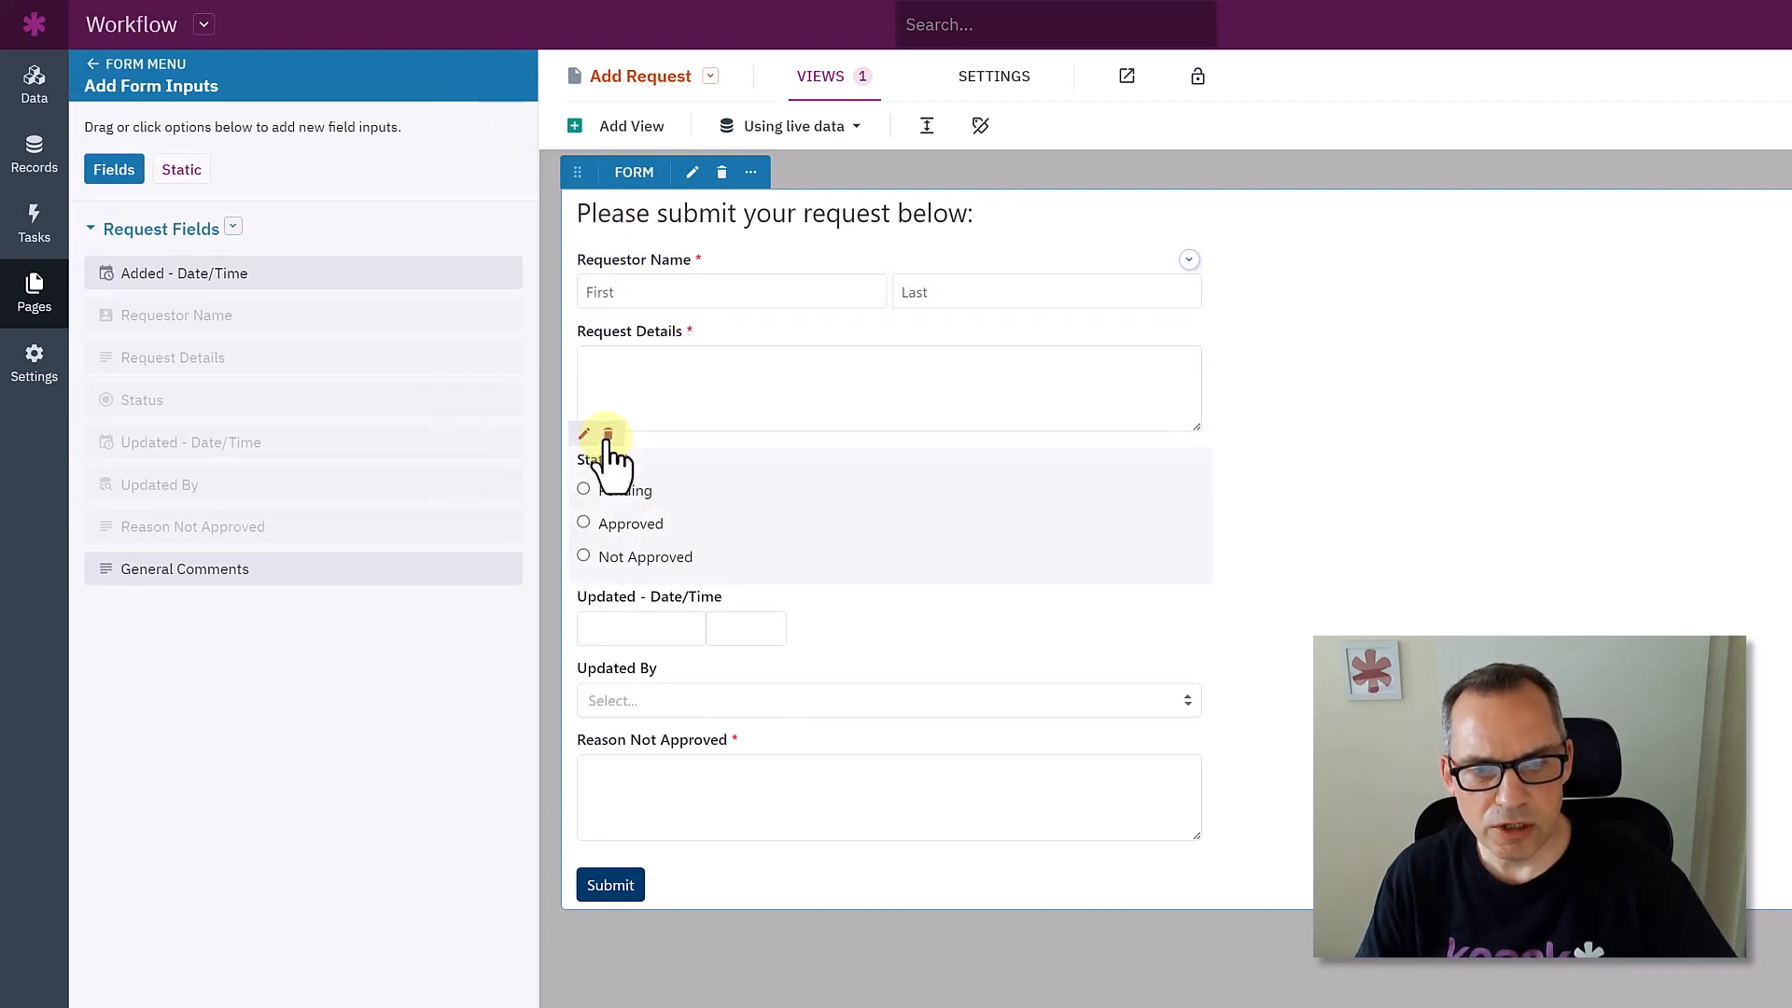
pyautogui.click(608, 434)
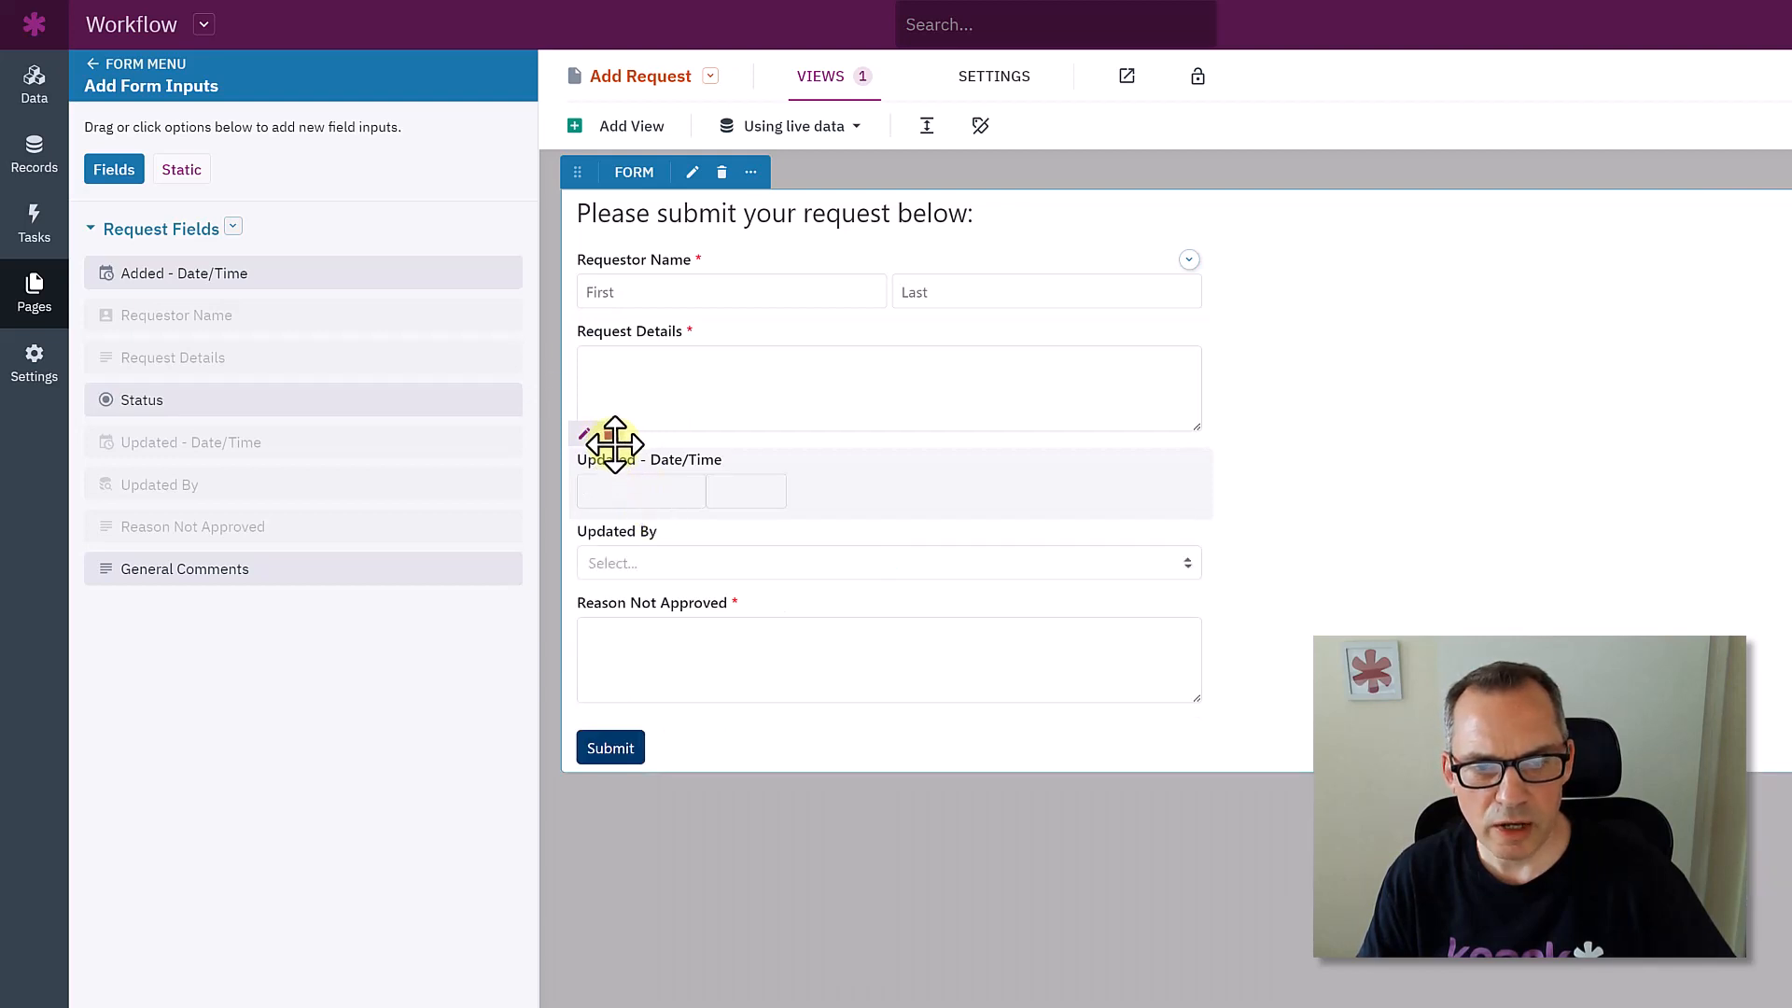
pyautogui.click(607, 434)
pyautogui.click(608, 434)
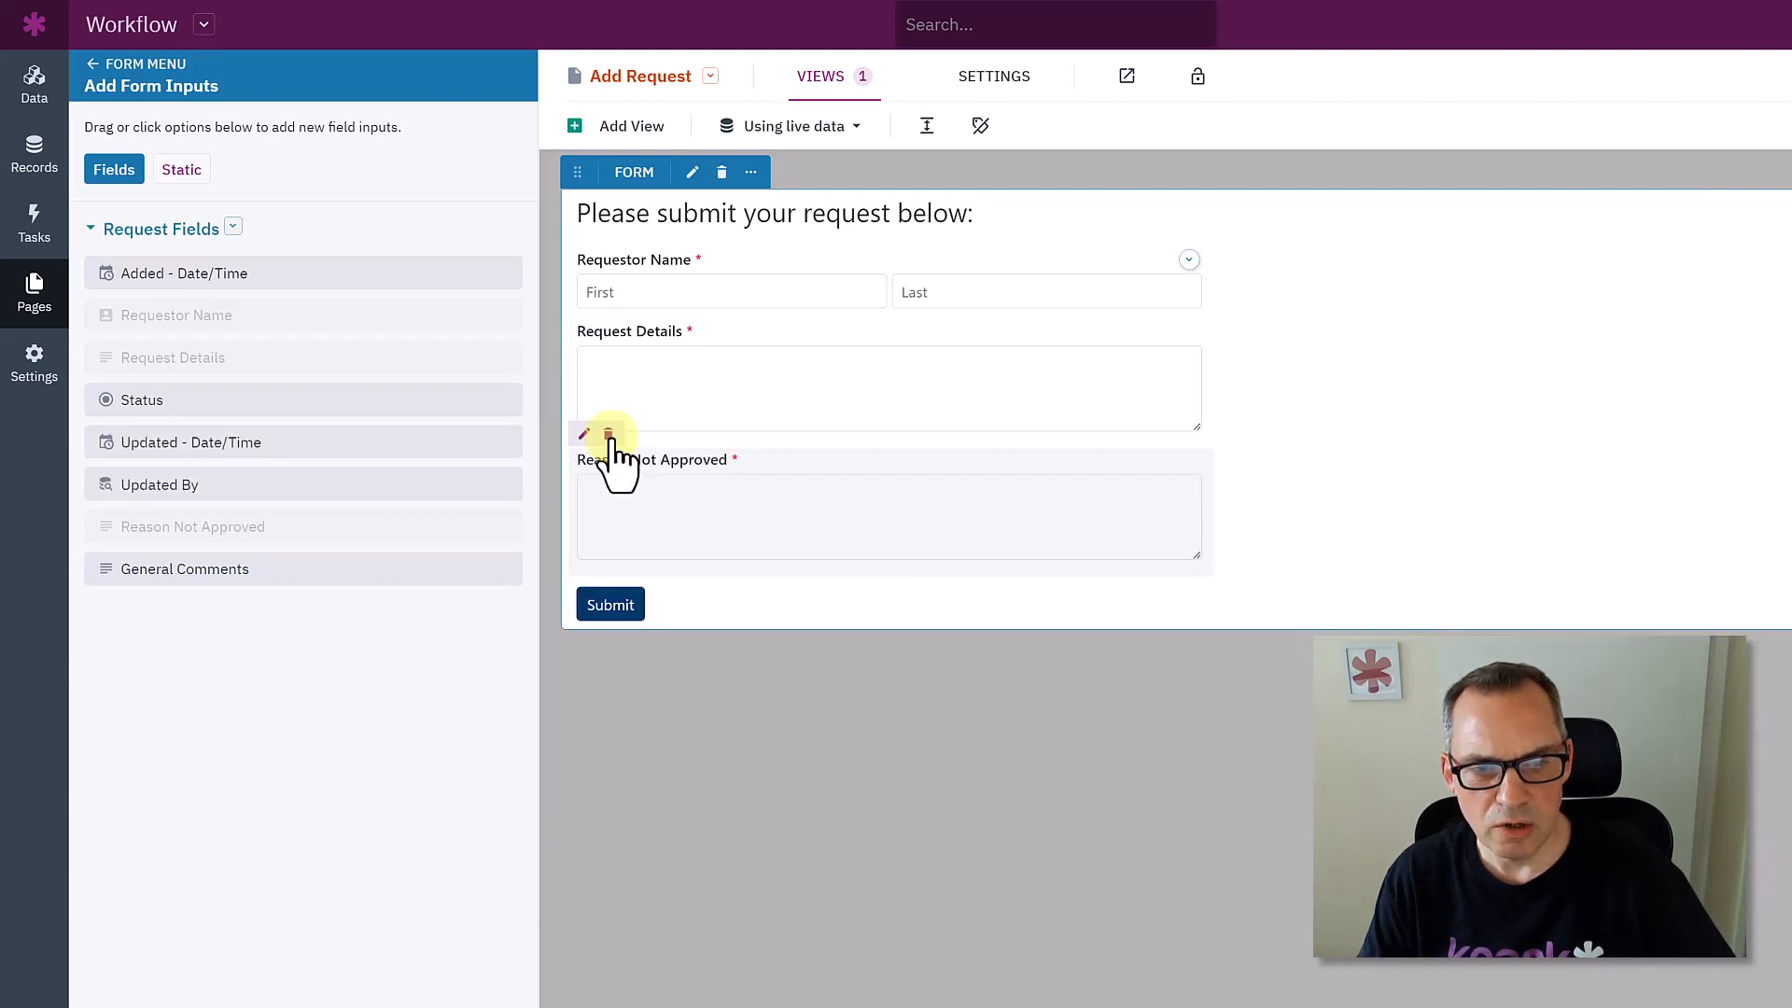
pyautogui.click(608, 434)
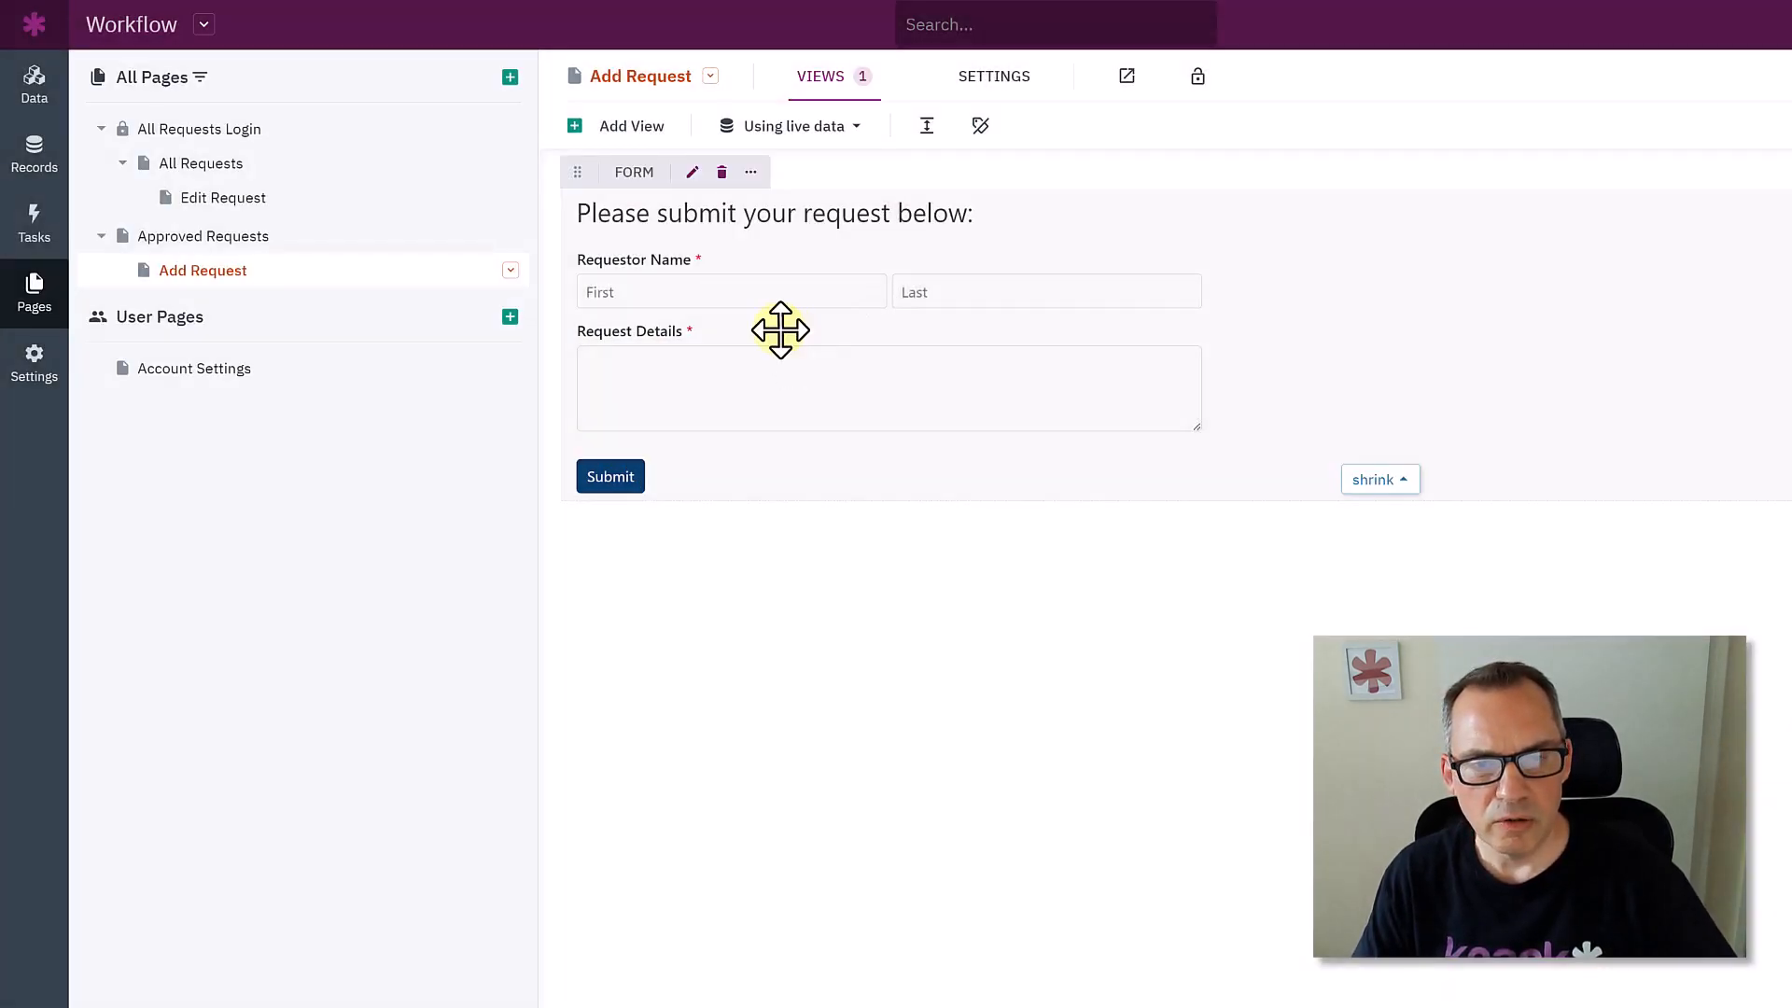
# Set the form's submit rule message to "Thank you for your request.", turn off the reload link, and save
pyautogui.click(780, 328)
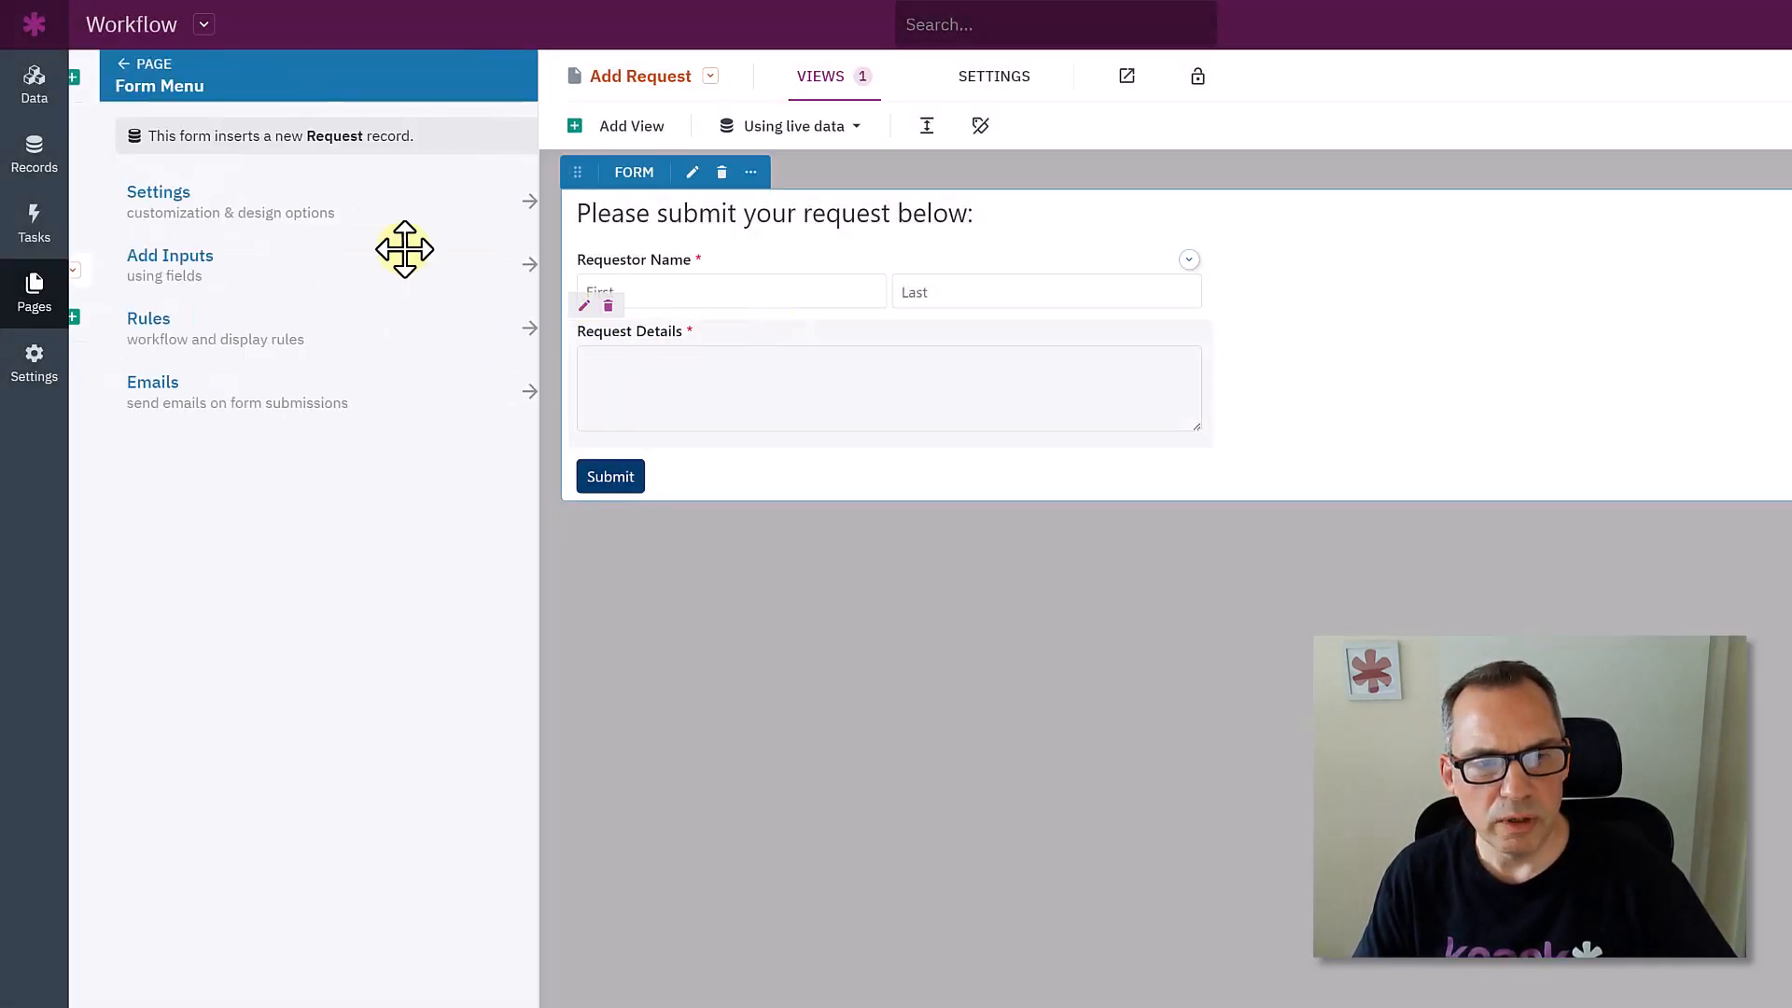
pyautogui.click(171, 352)
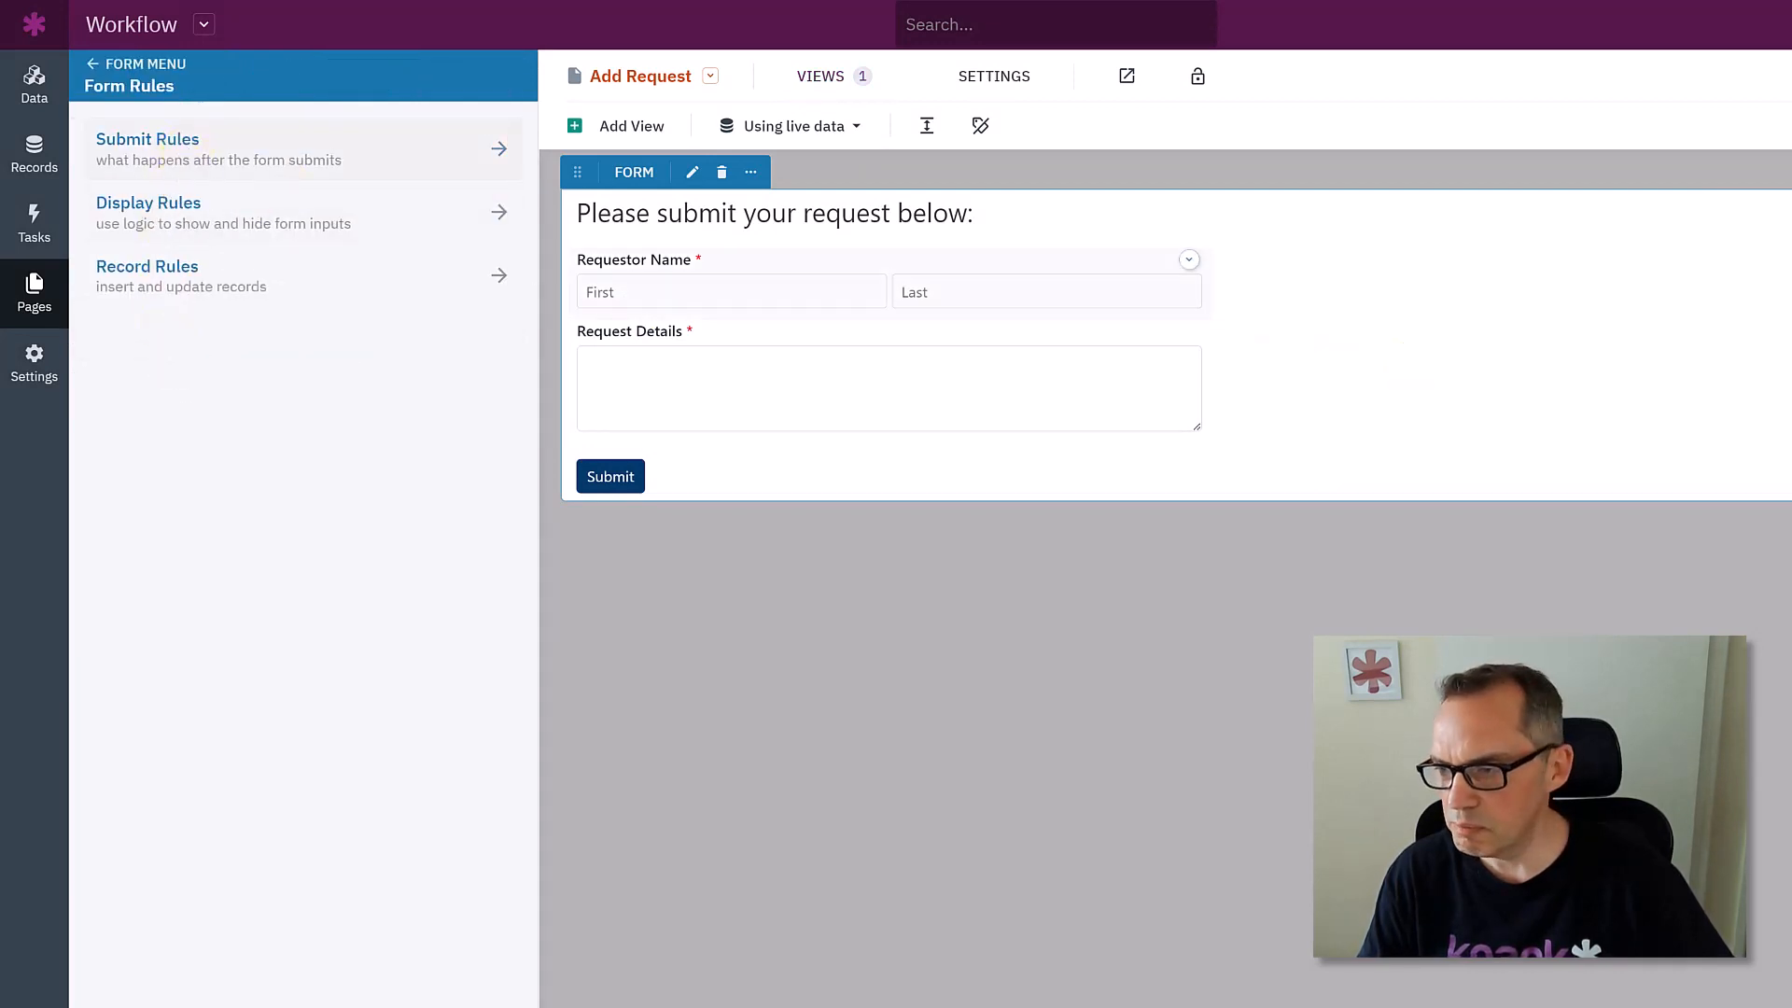
pyautogui.click(173, 147)
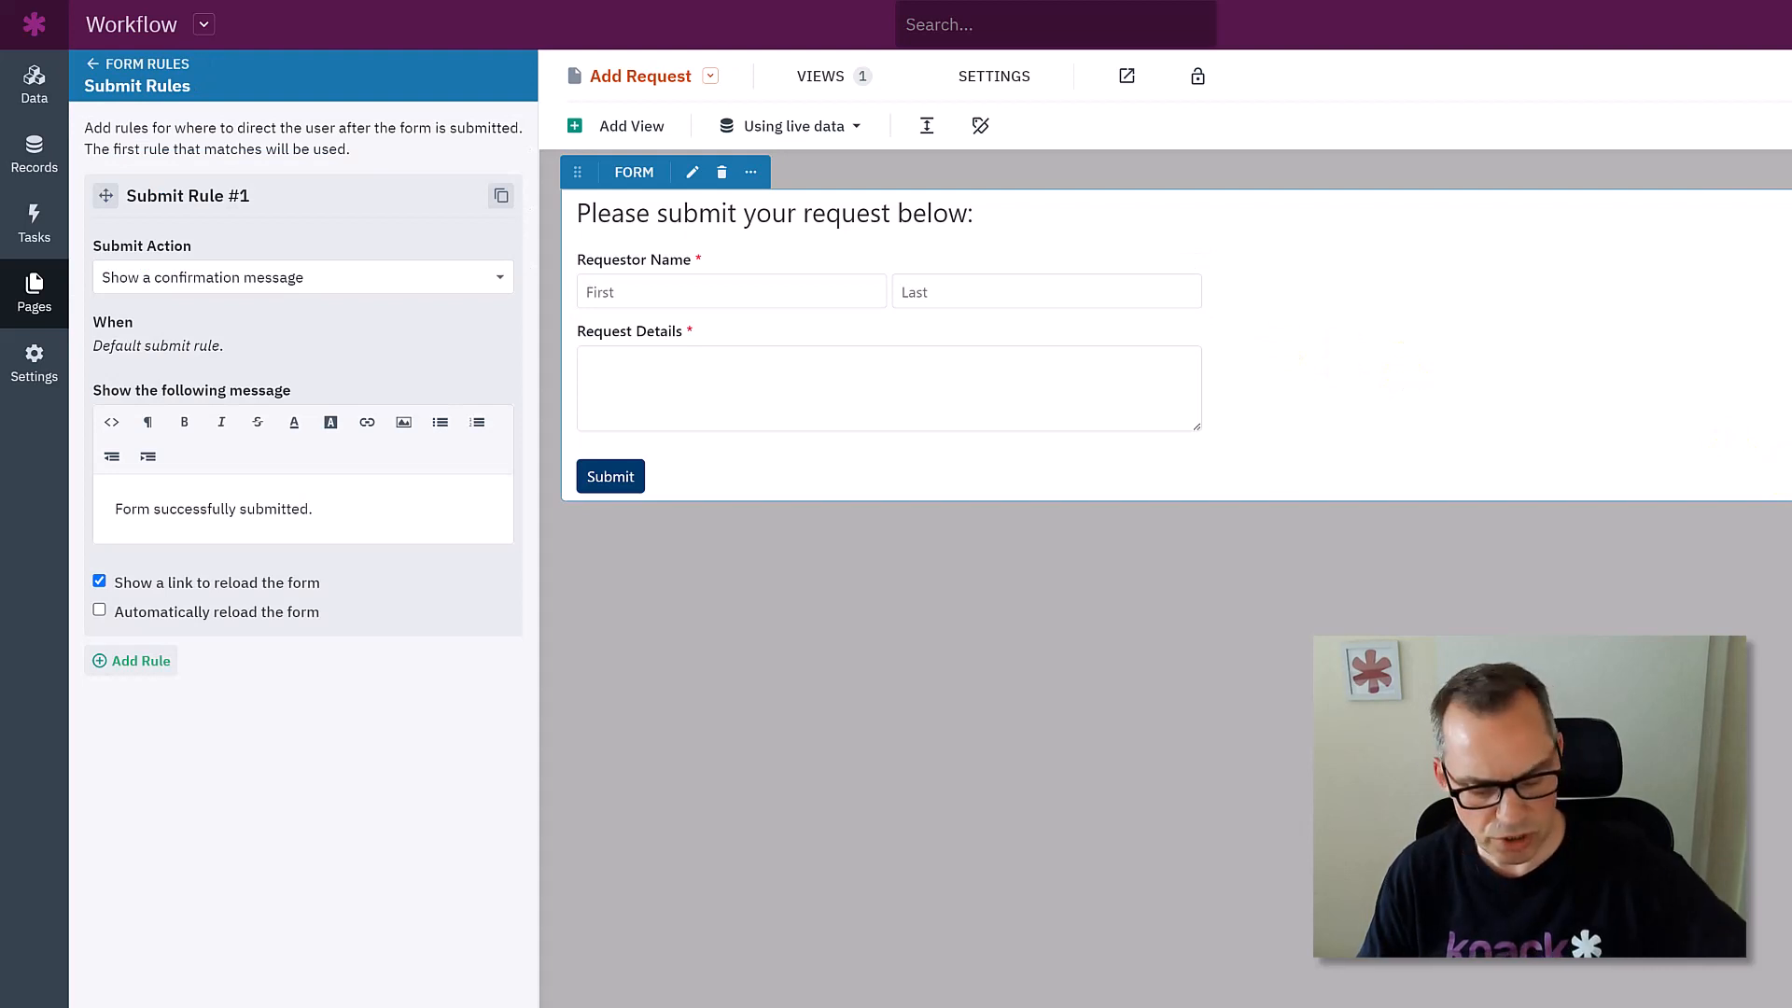
pyautogui.moveTo(315, 509); pyautogui.dragTo(80, 530)
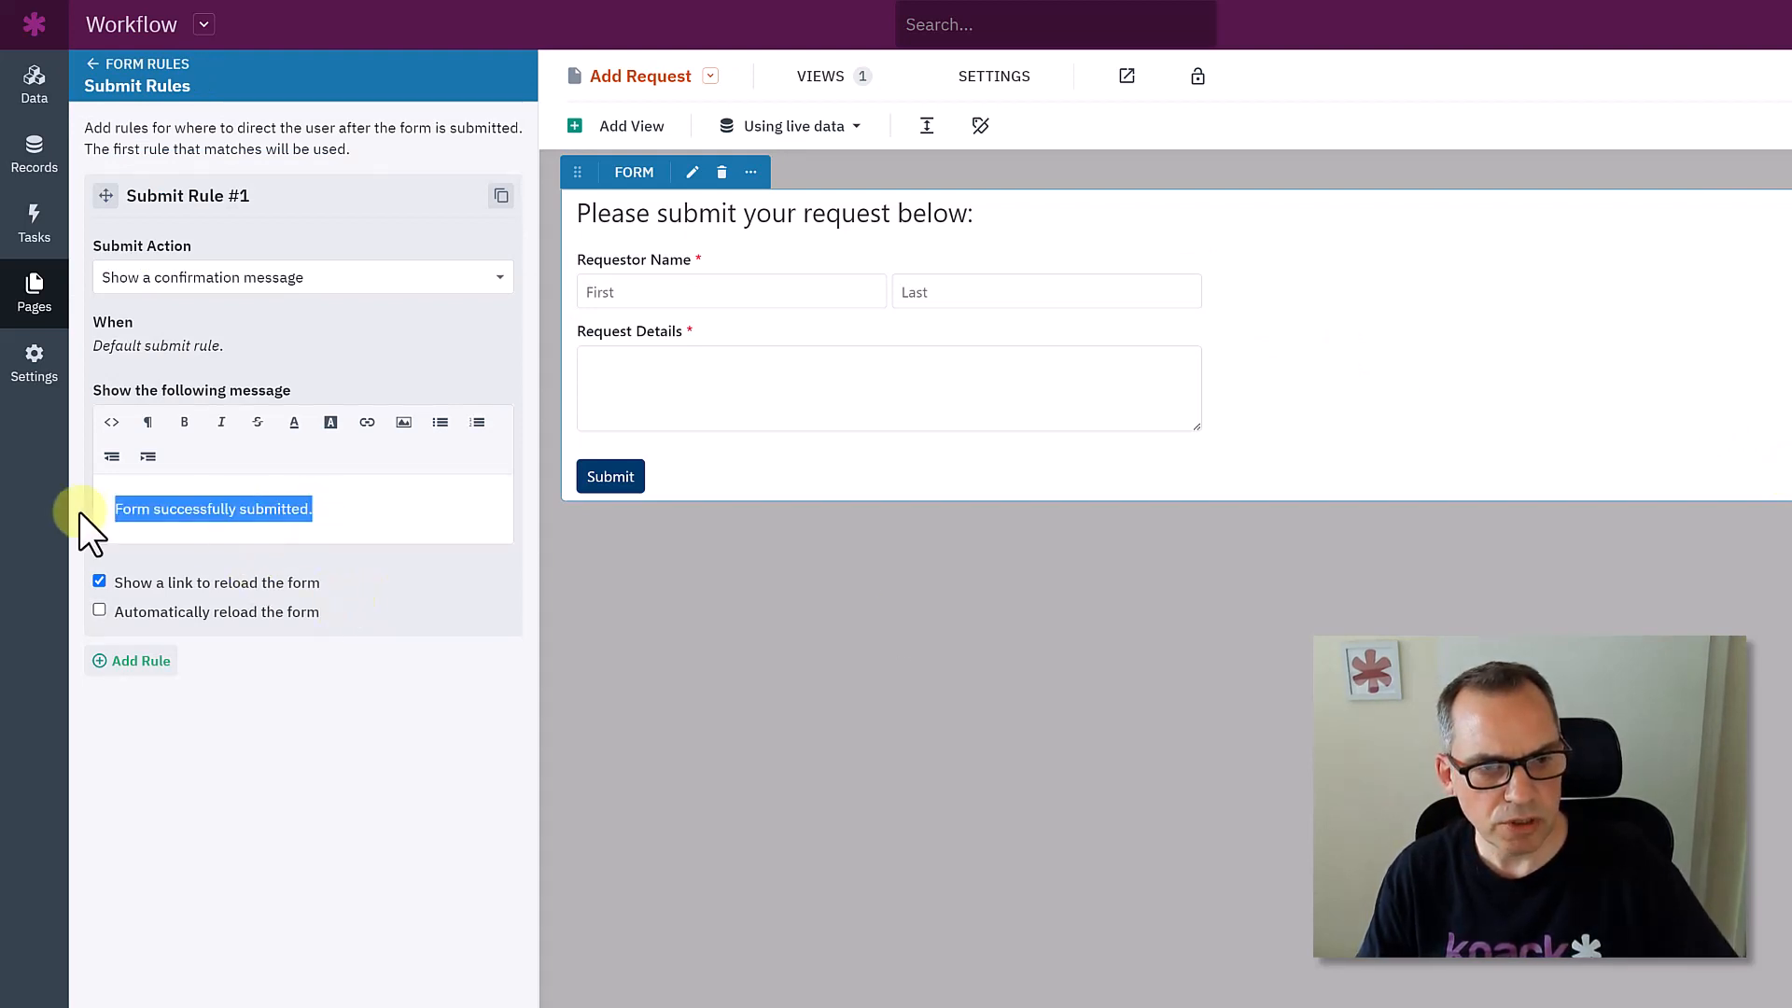
pyautogui.write('Thank you for your request.')
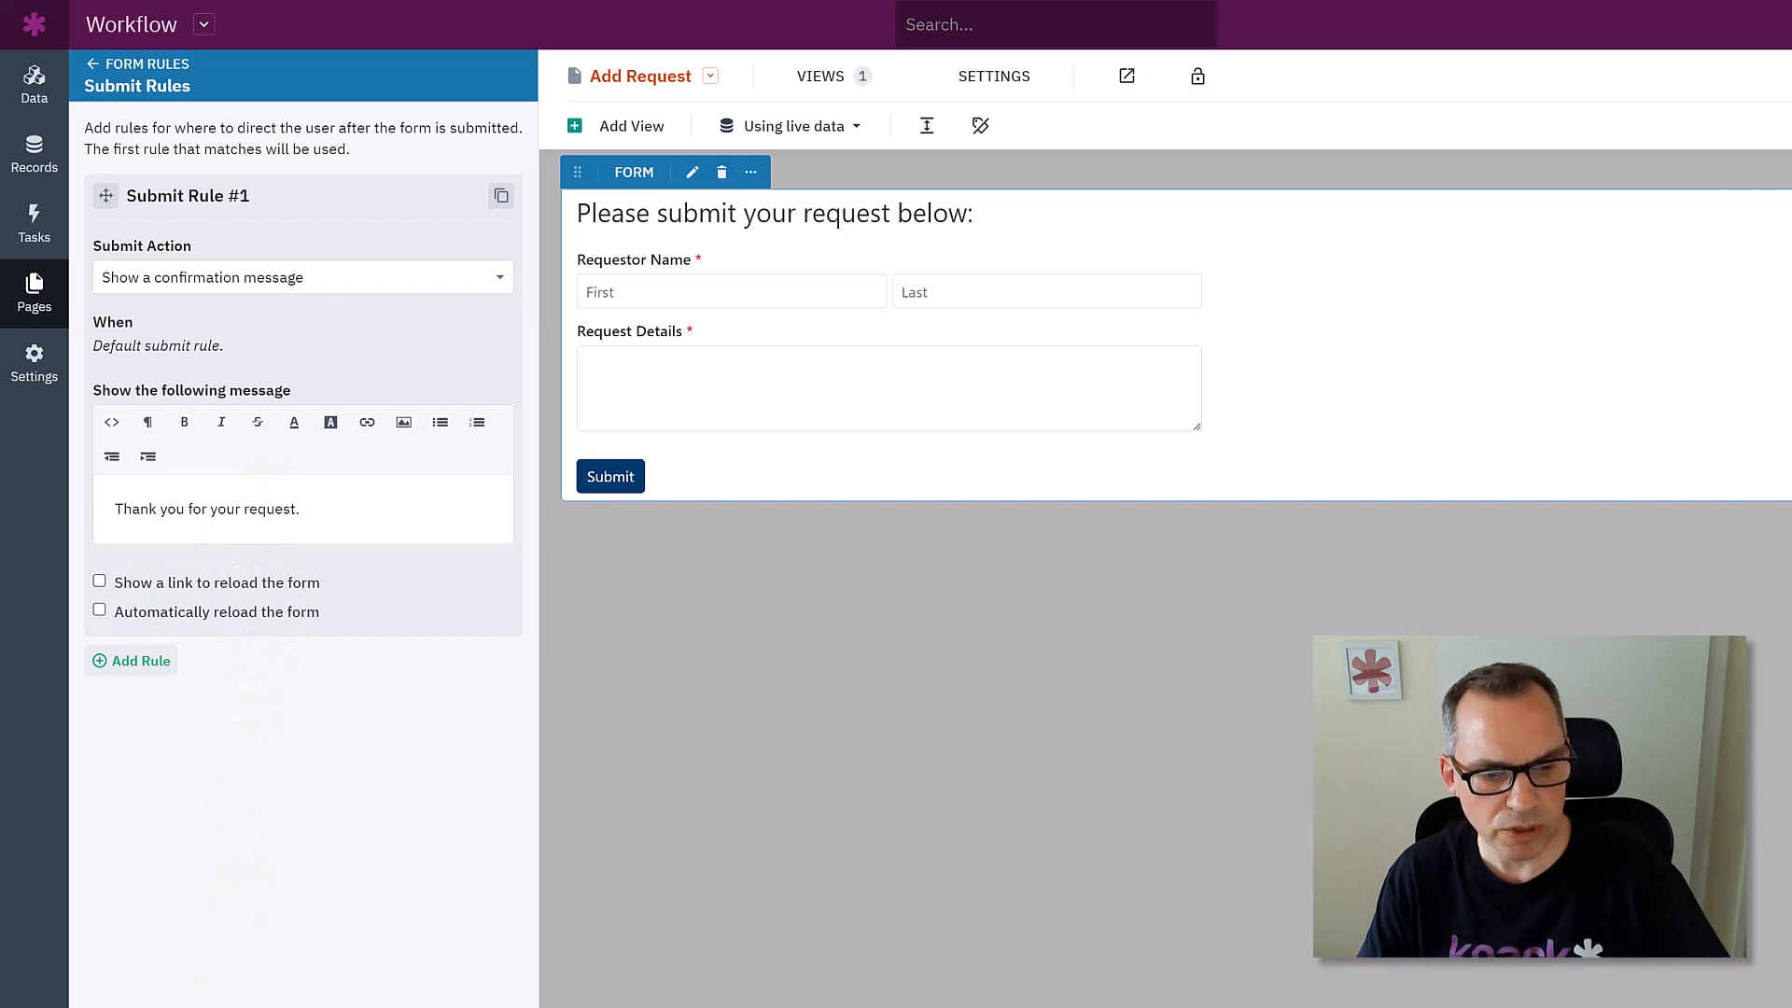
pyautogui.click(266, 757)
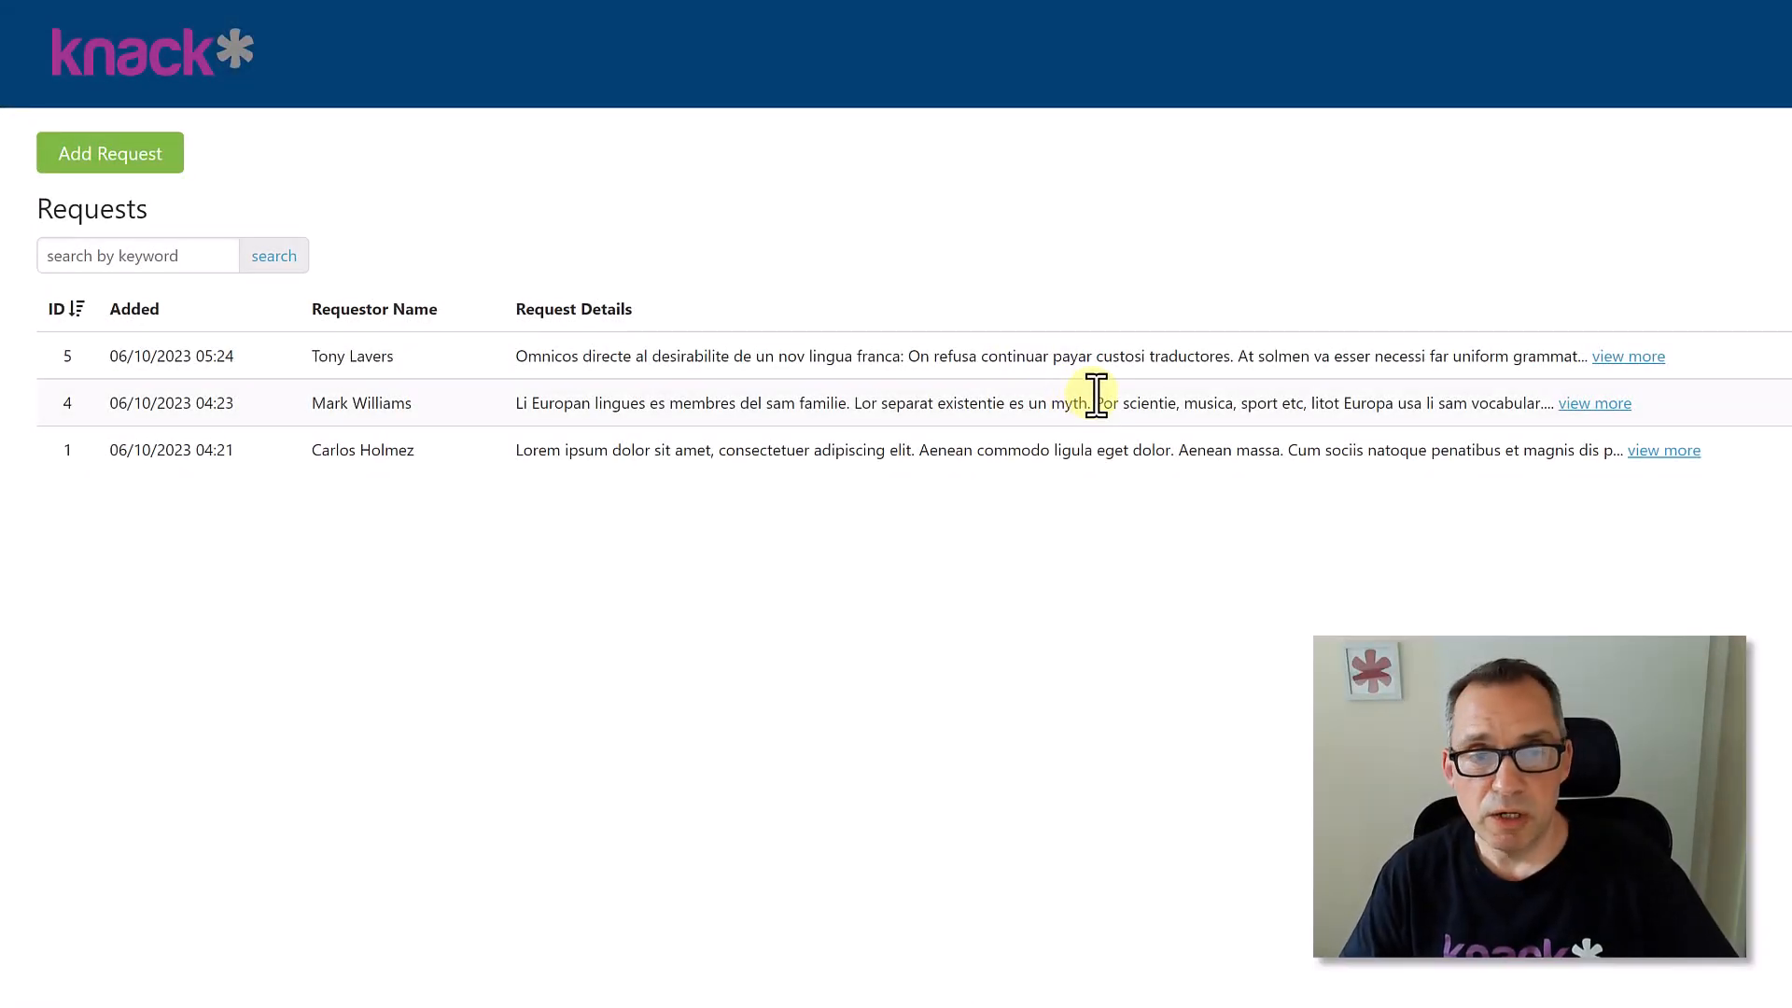
# In the Brave live app, submit a test request with a requestor name and dummy-text details, and return to Approved Requests
pyautogui.click(120, 152)
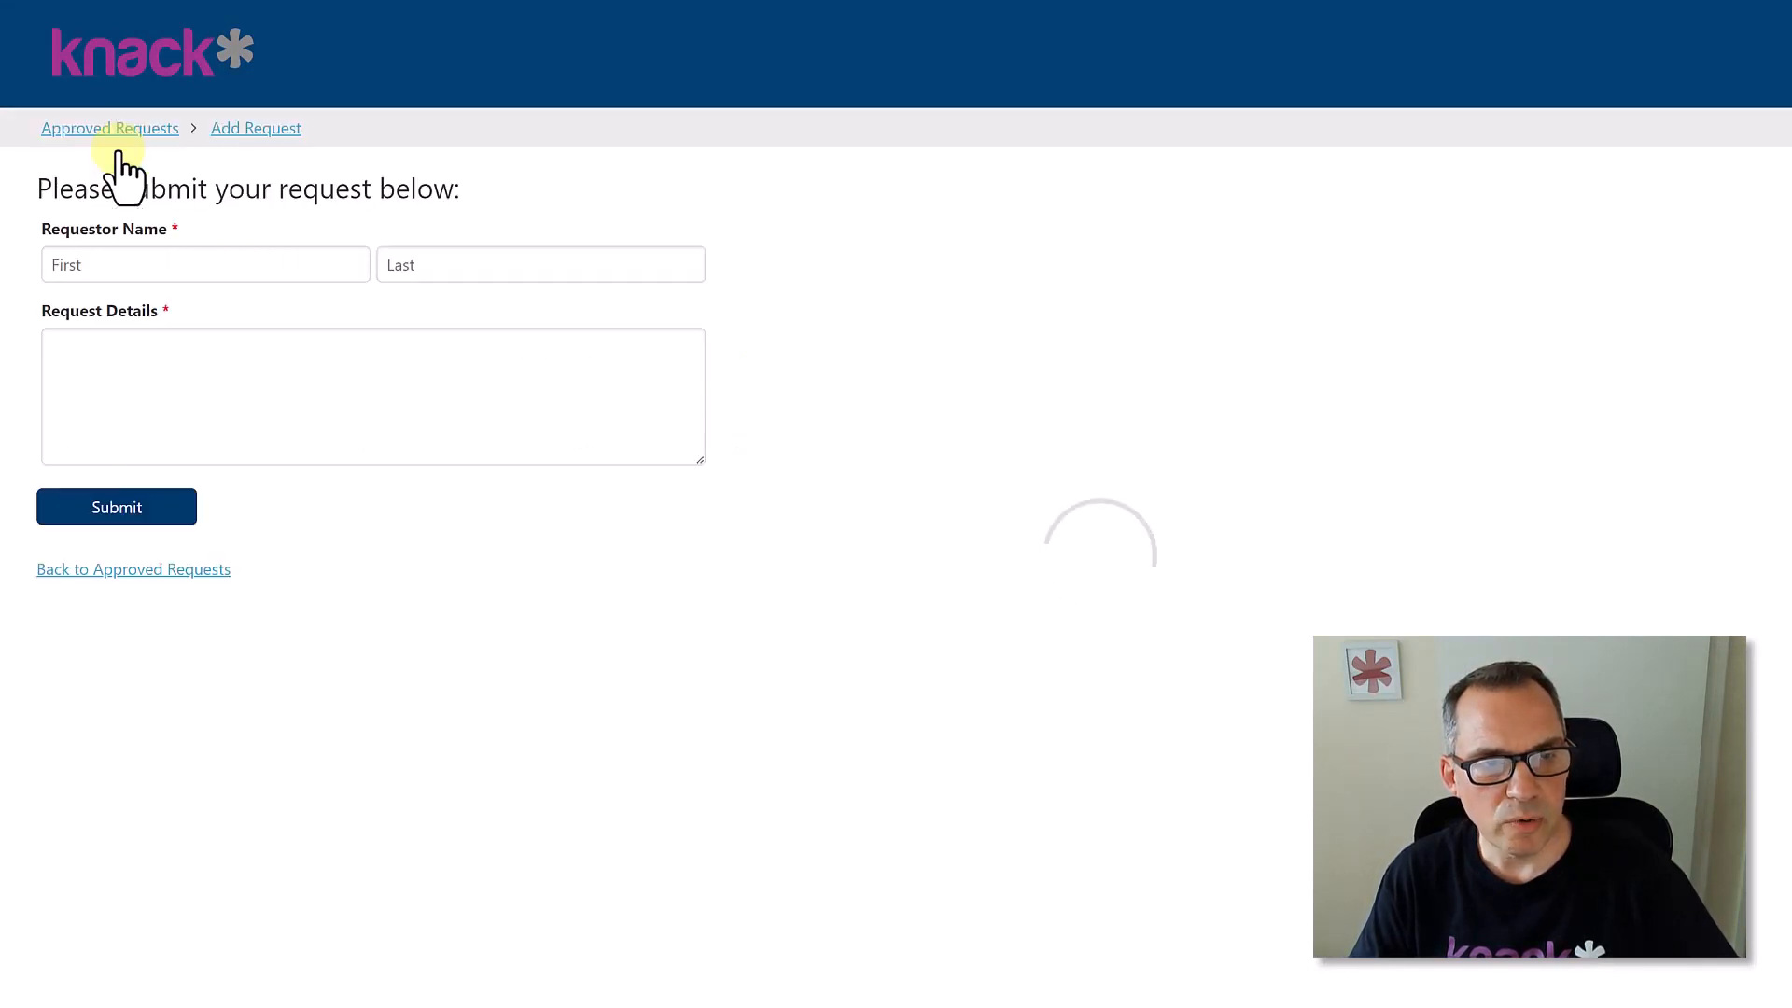
pyautogui.click(109, 269)
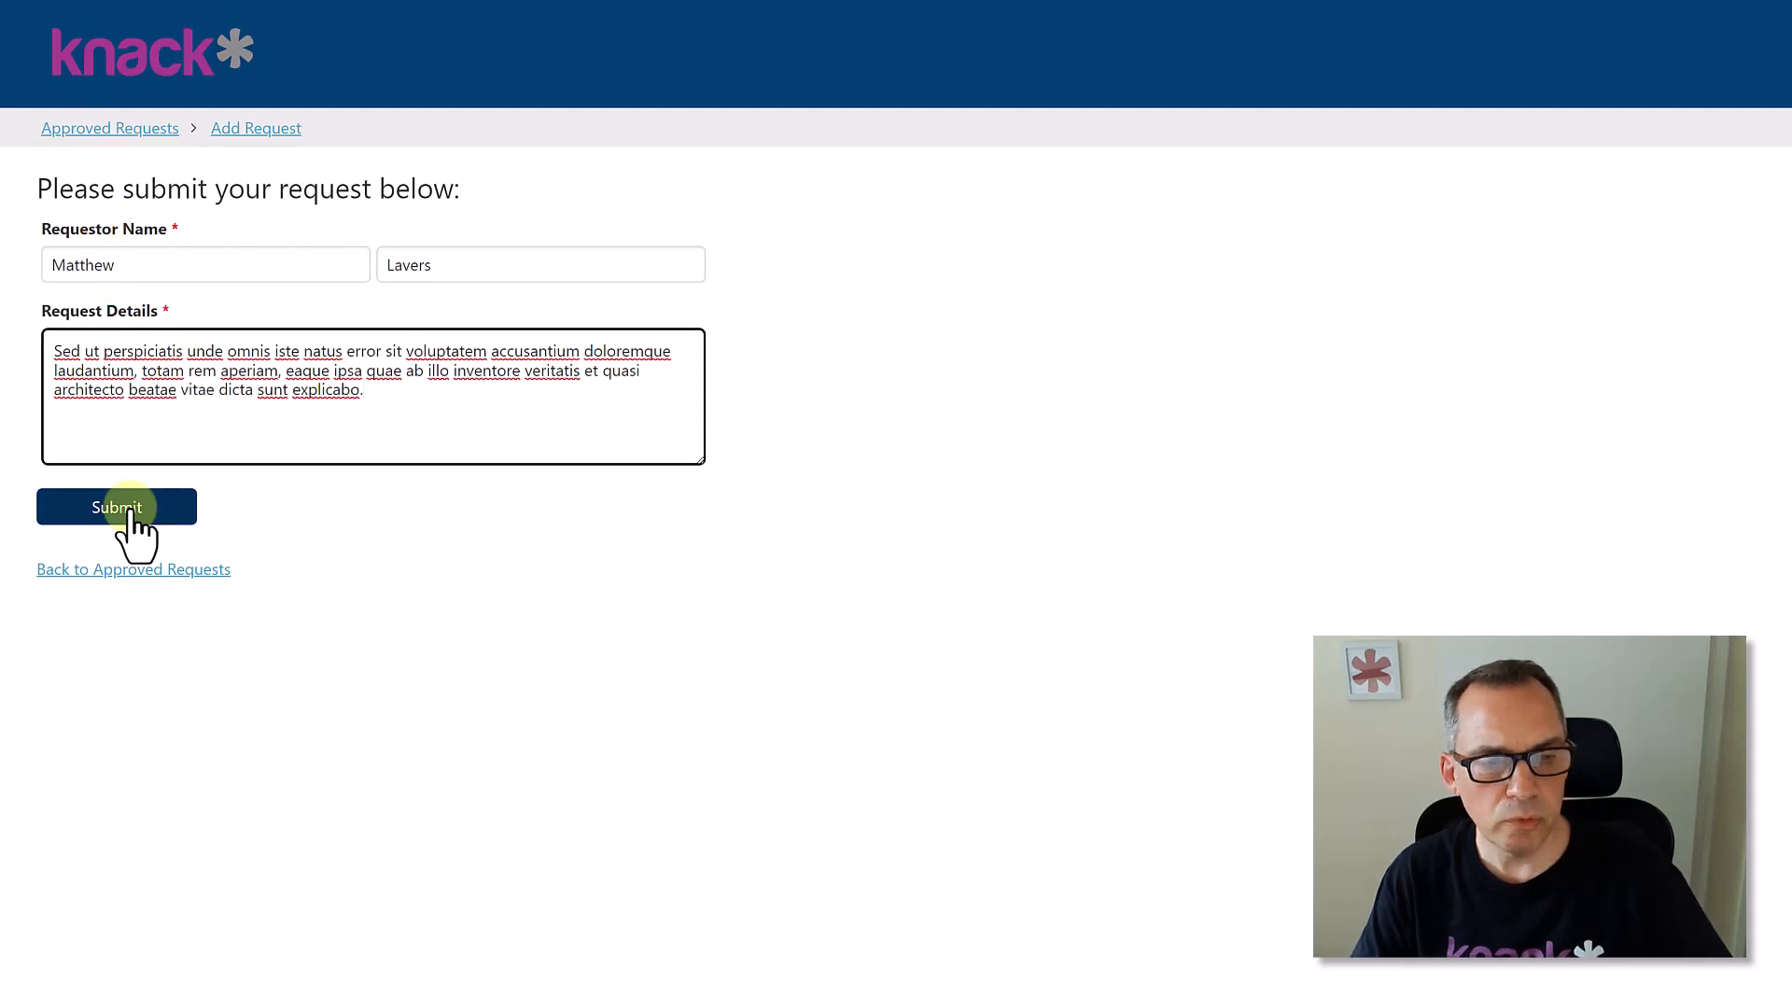
pyautogui.click(131, 510)
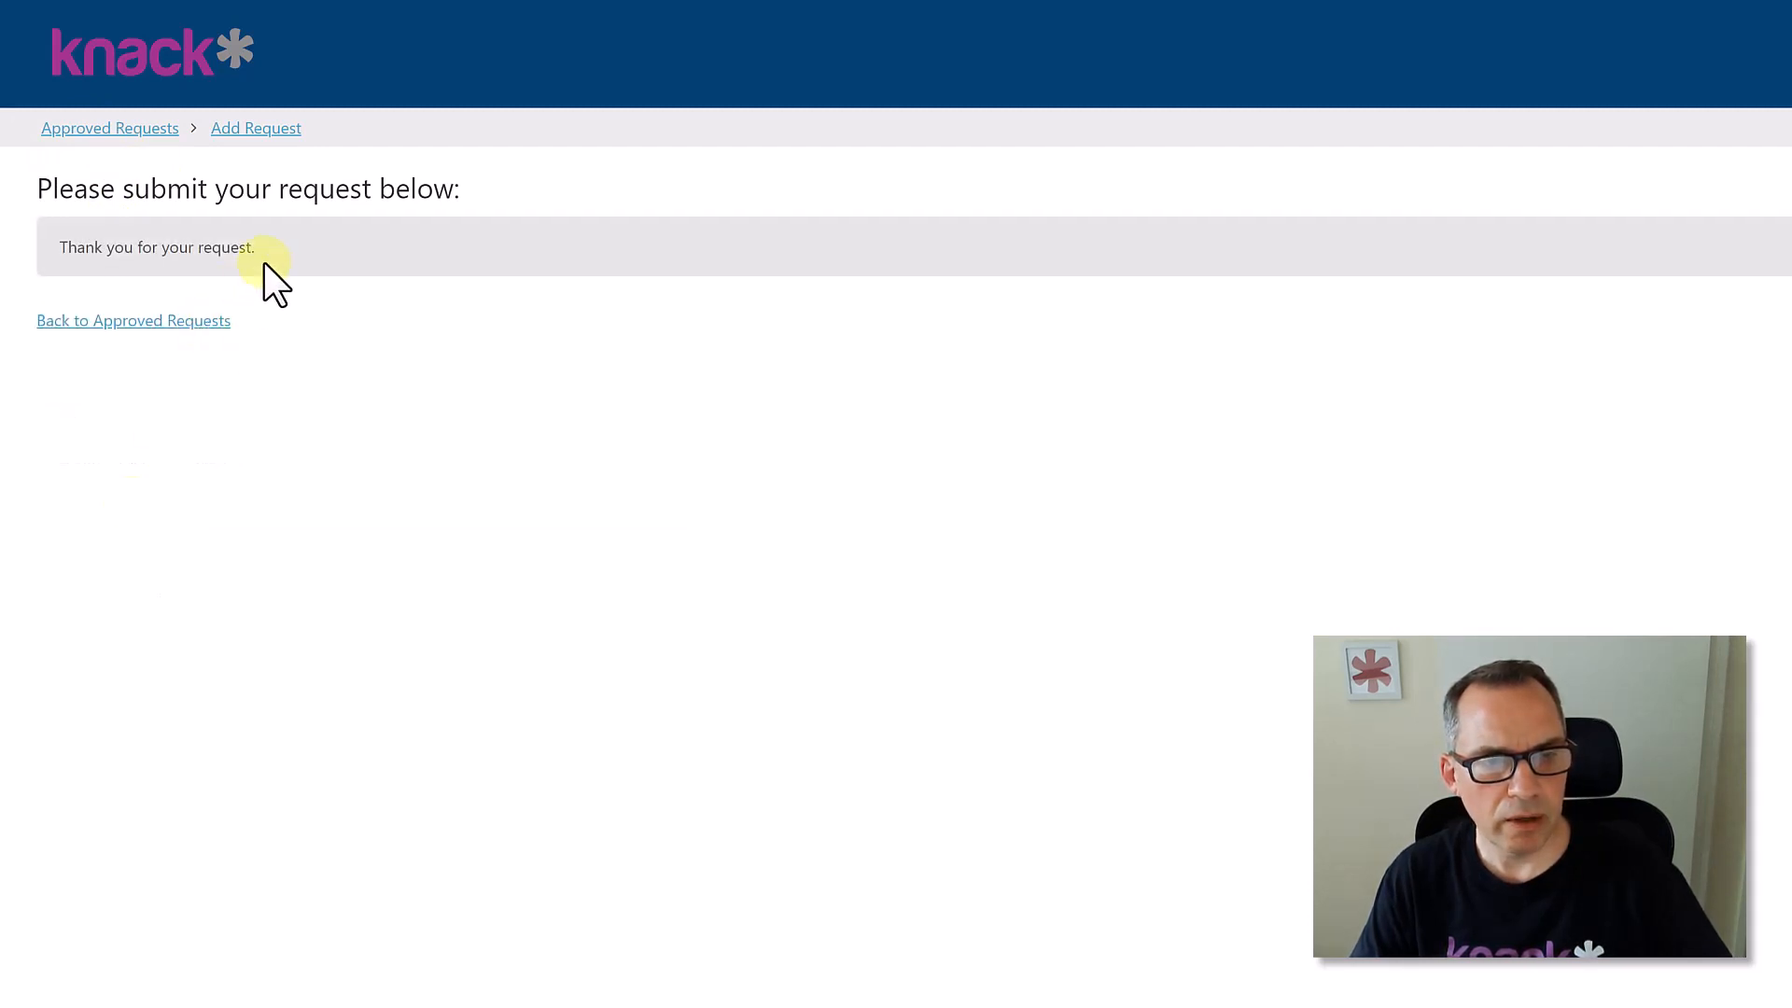
pyautogui.moveTo(128, 250); pyautogui.dragTo(77, 250)
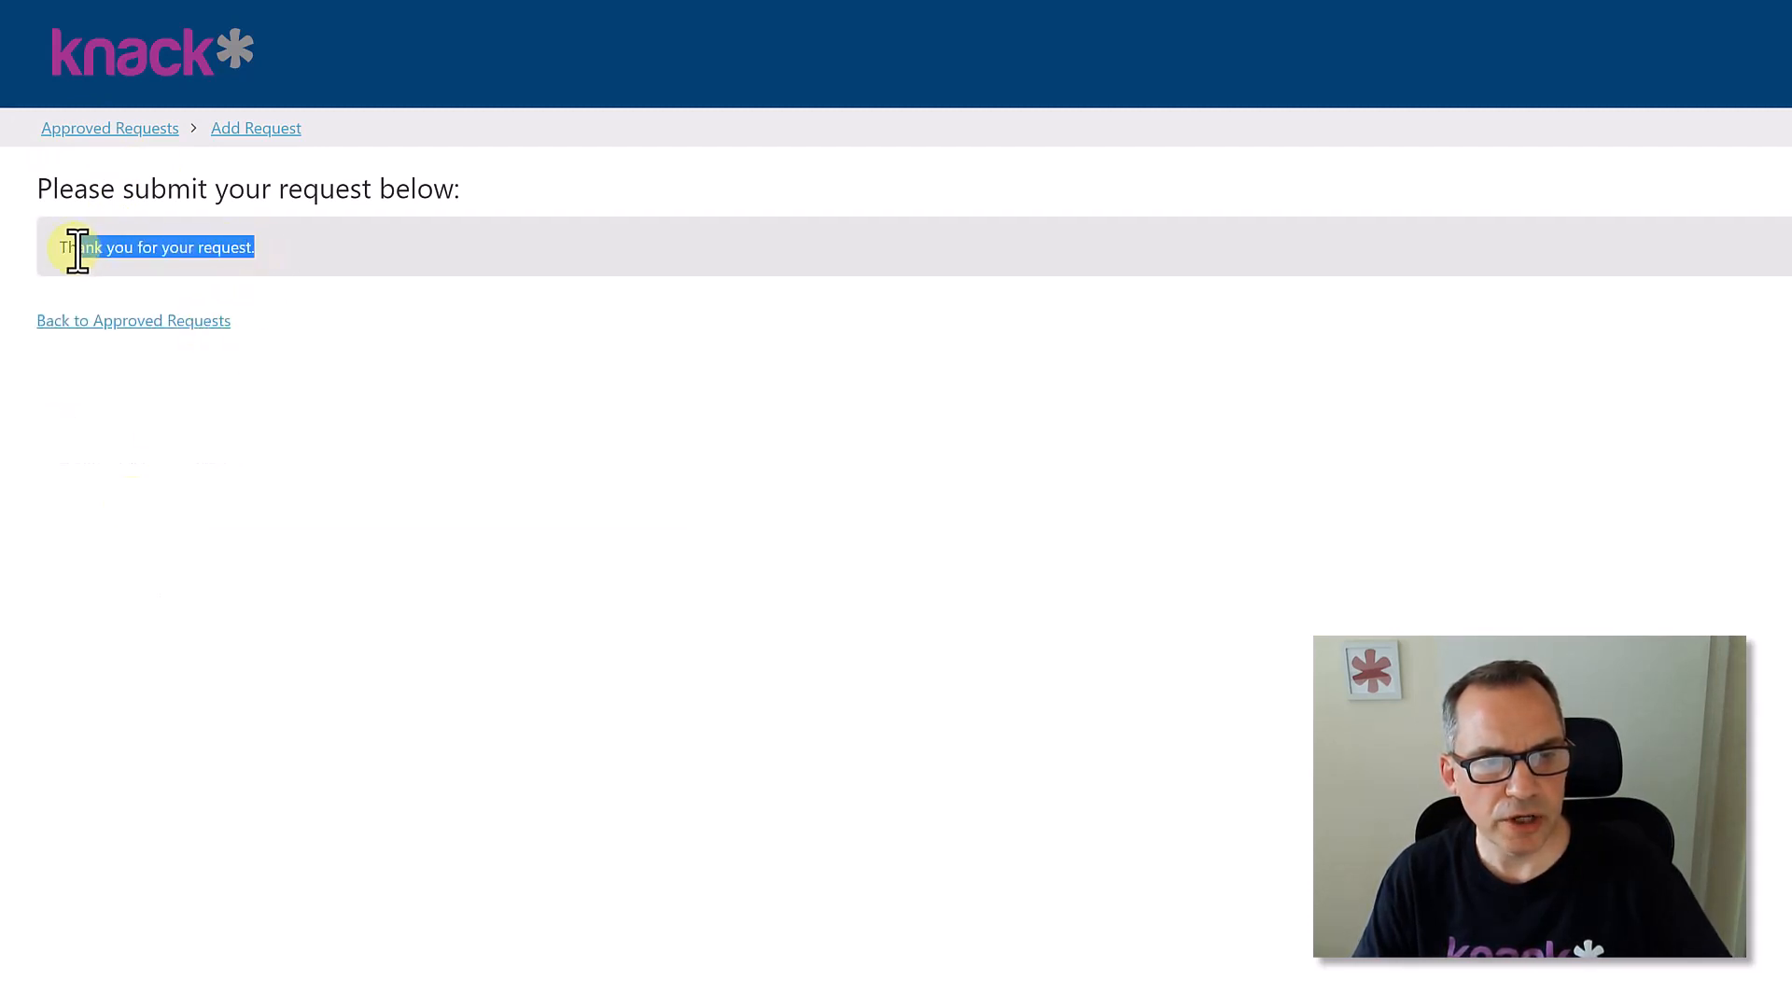
pyautogui.click(77, 322)
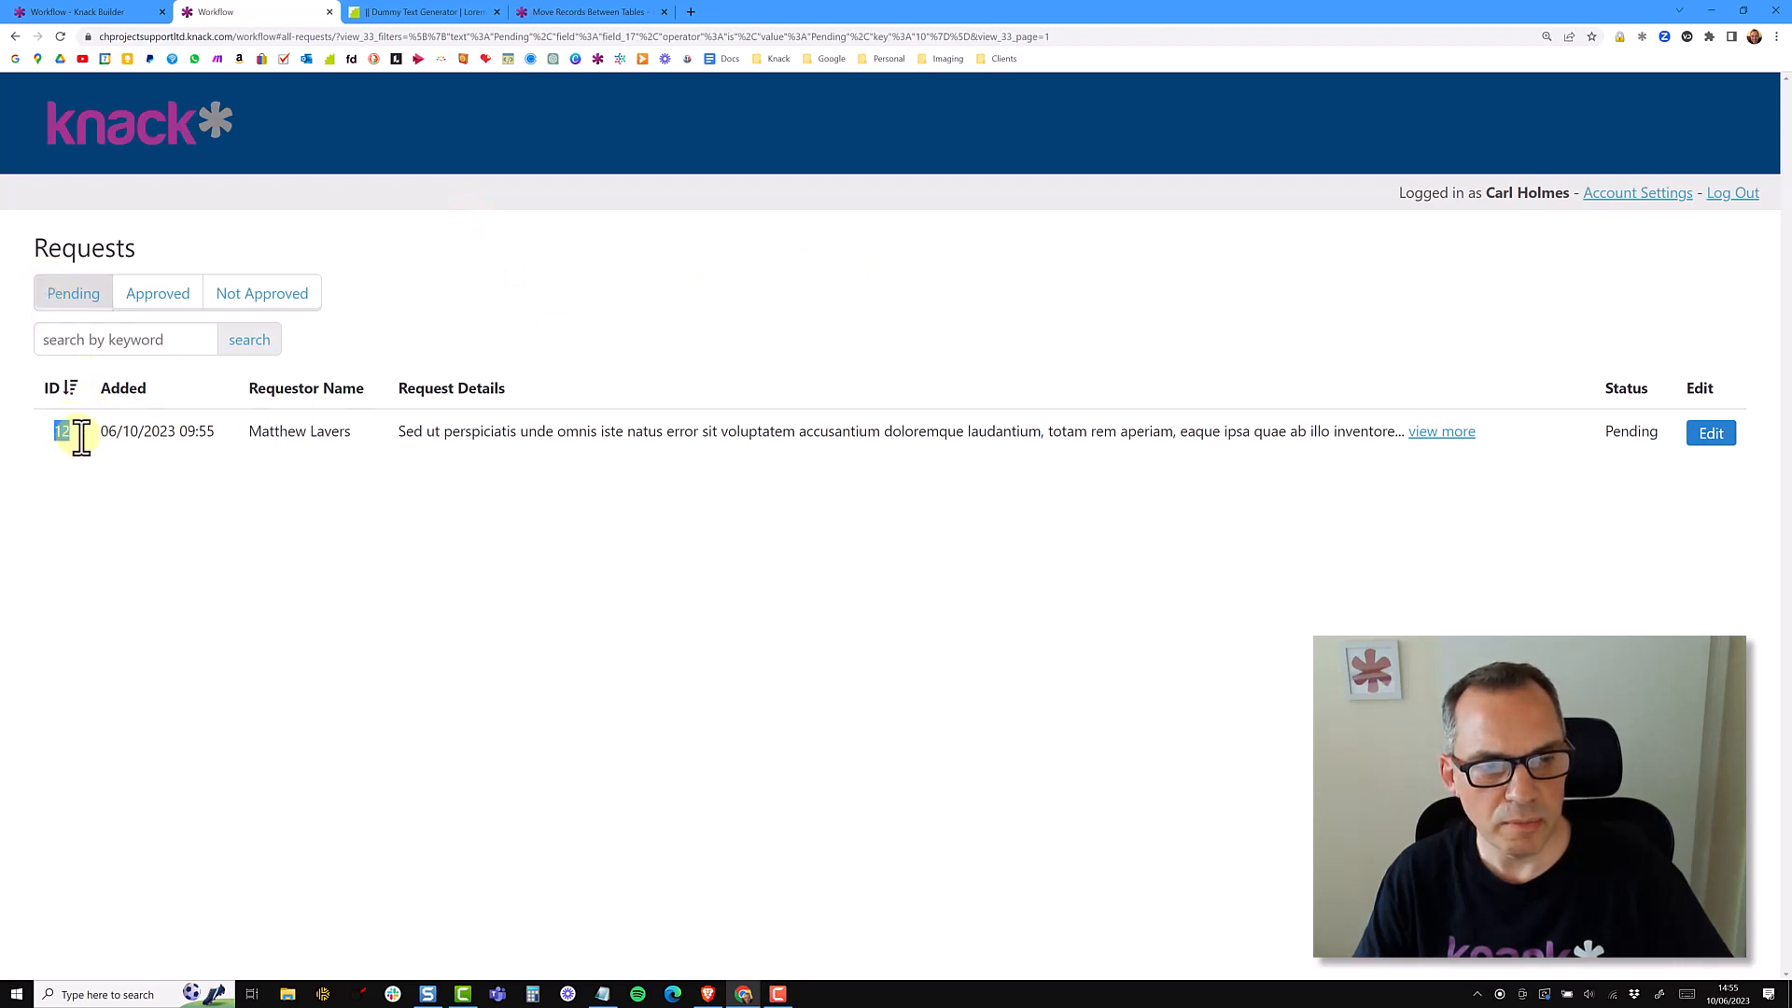
# Open the new pending request for editing from the admin's All Requests page and try the Not Approved status to check the Reason Not Approved field
pyautogui.moveTo(262, 433); pyautogui.dragTo(301, 439)
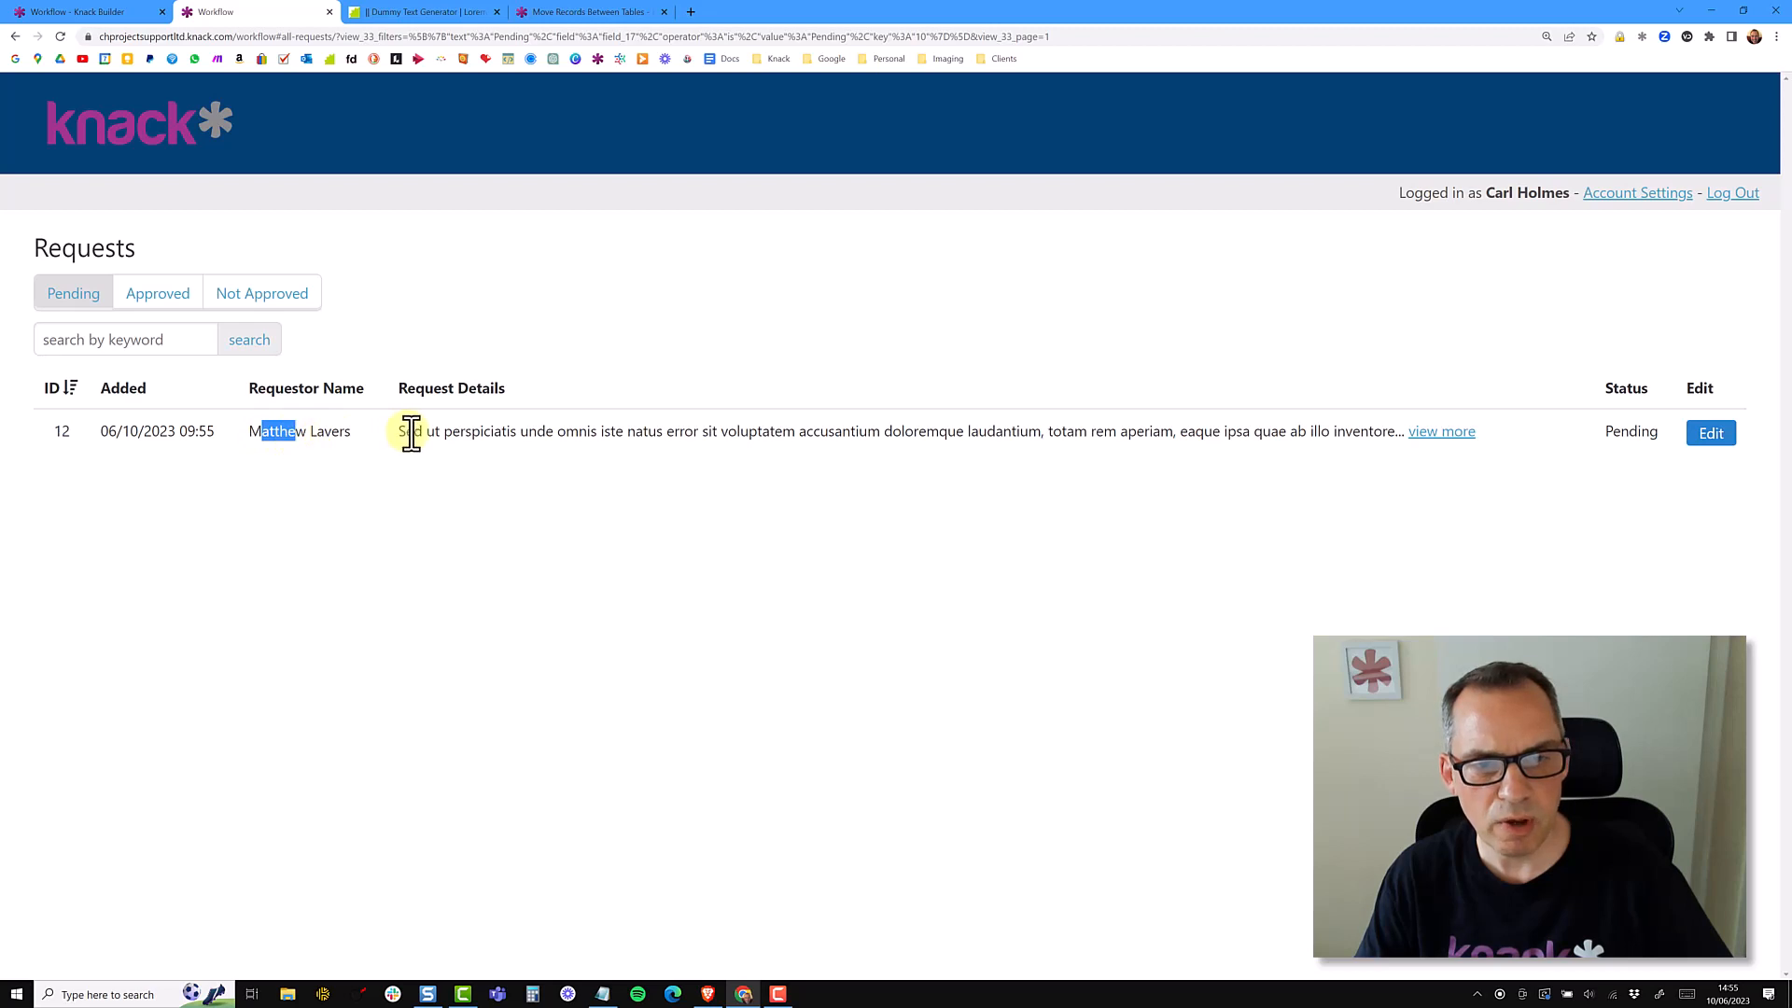
pyautogui.click(1714, 439)
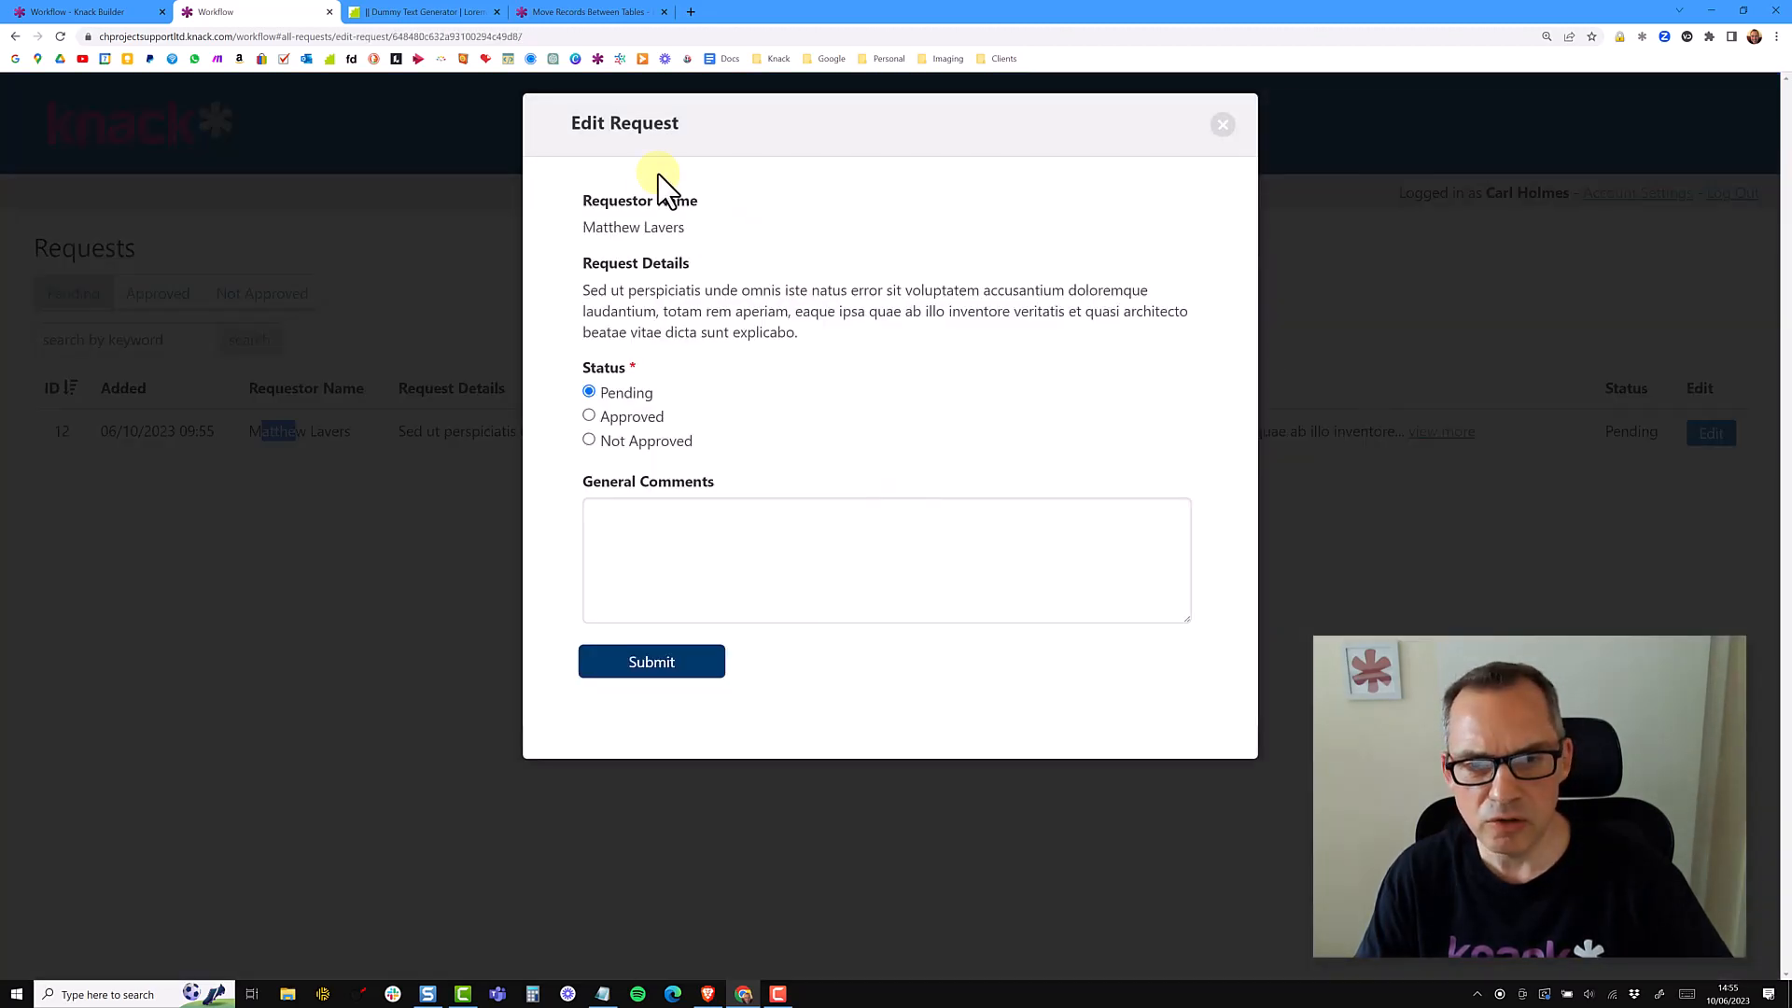
pyautogui.click(628, 447)
pyautogui.moveTo(582, 482); pyautogui.dragTo(726, 488)
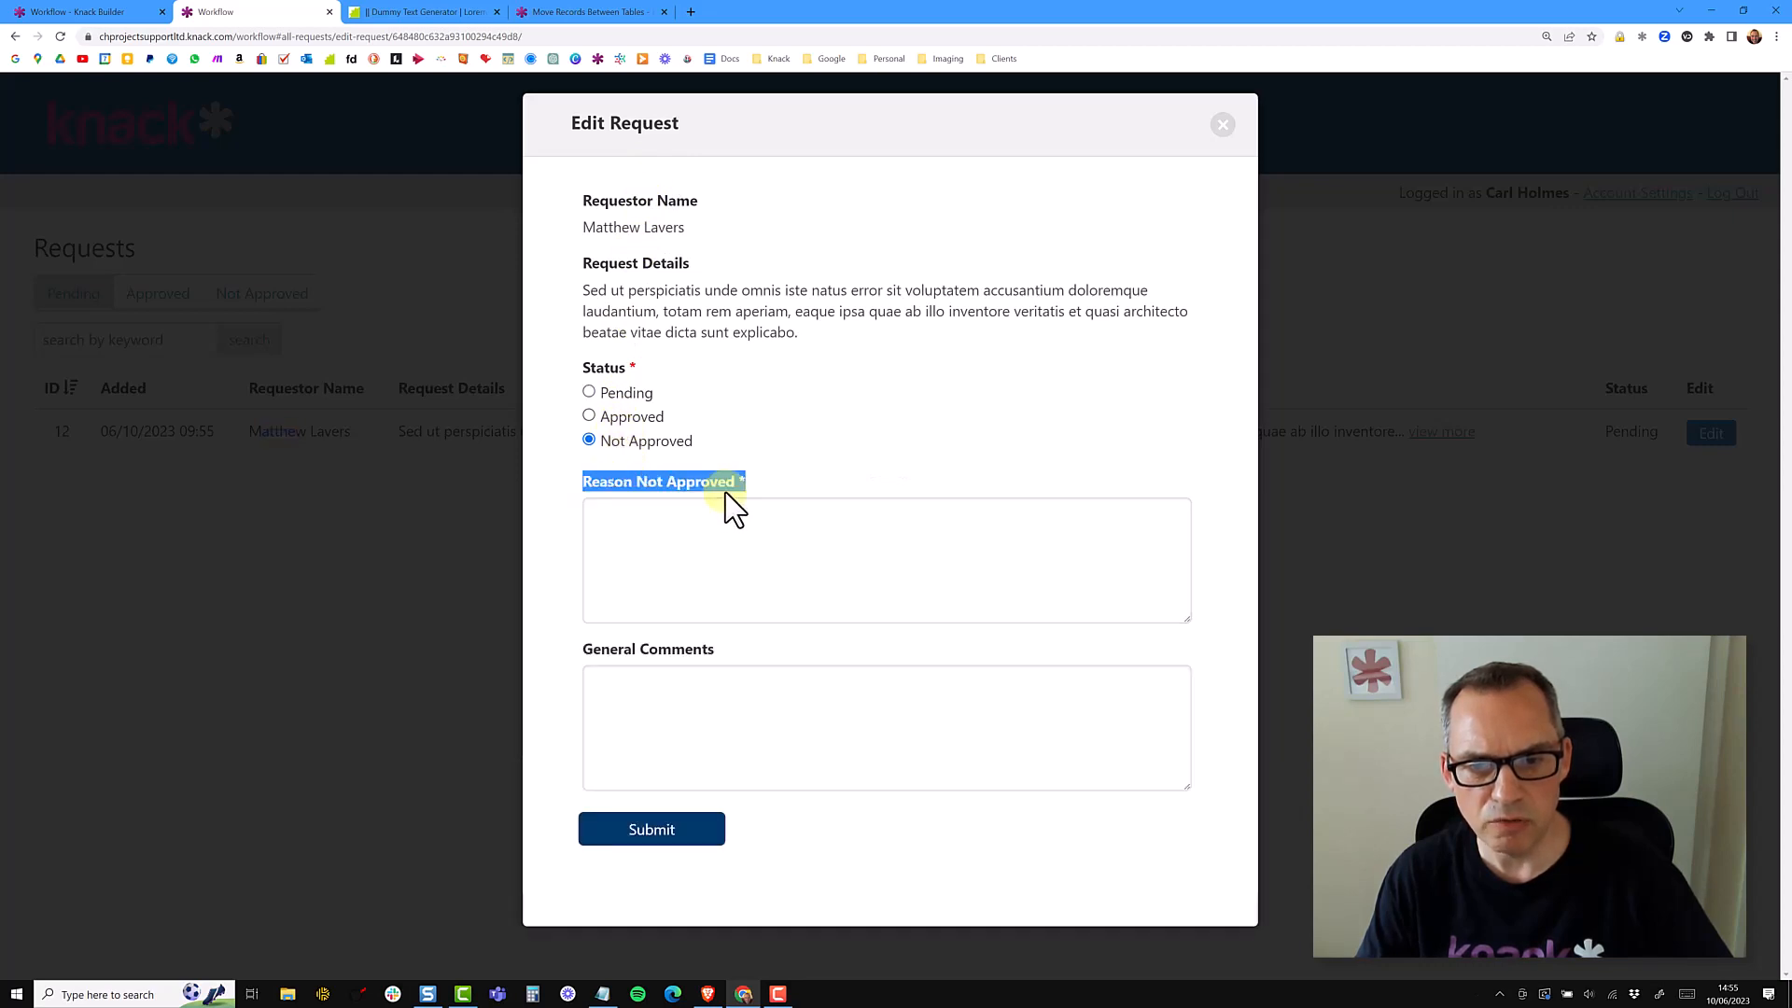
# Set the request's status to Approved, submit it, and refresh Approved Requests in Brave to check for the new record
pyautogui.click(772, 439)
pyautogui.click(625, 416)
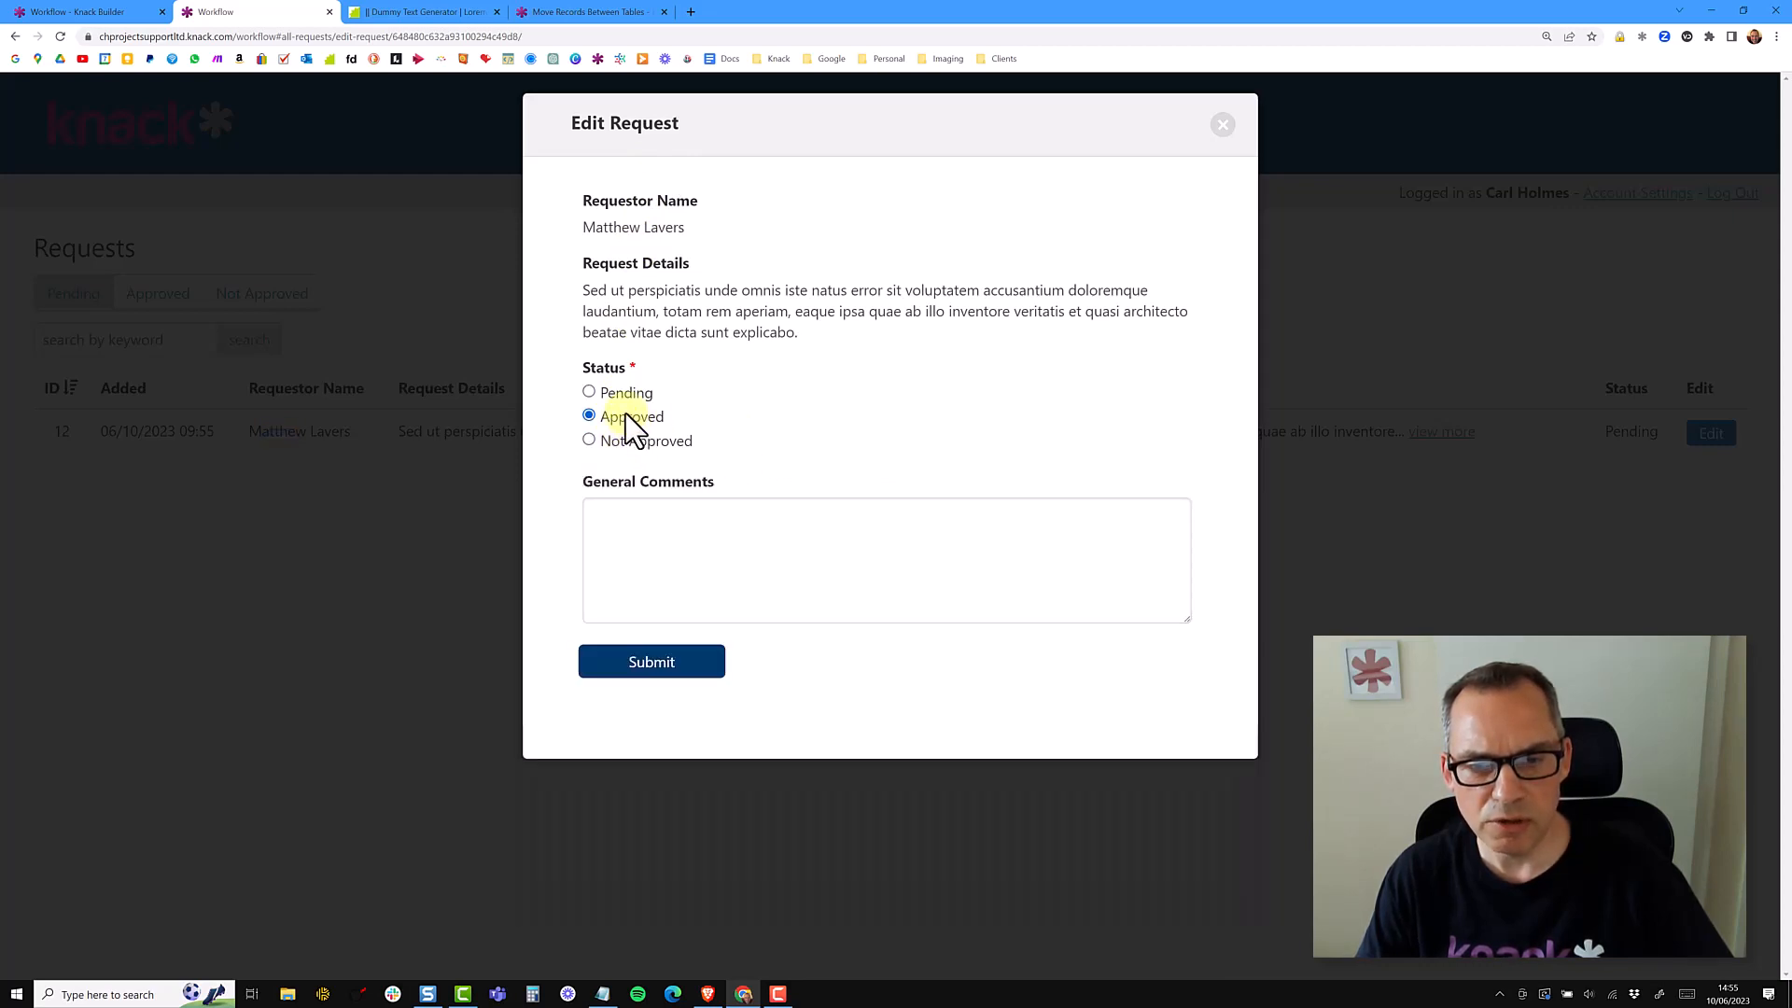
pyautogui.click(651, 665)
pyautogui.click(653, 664)
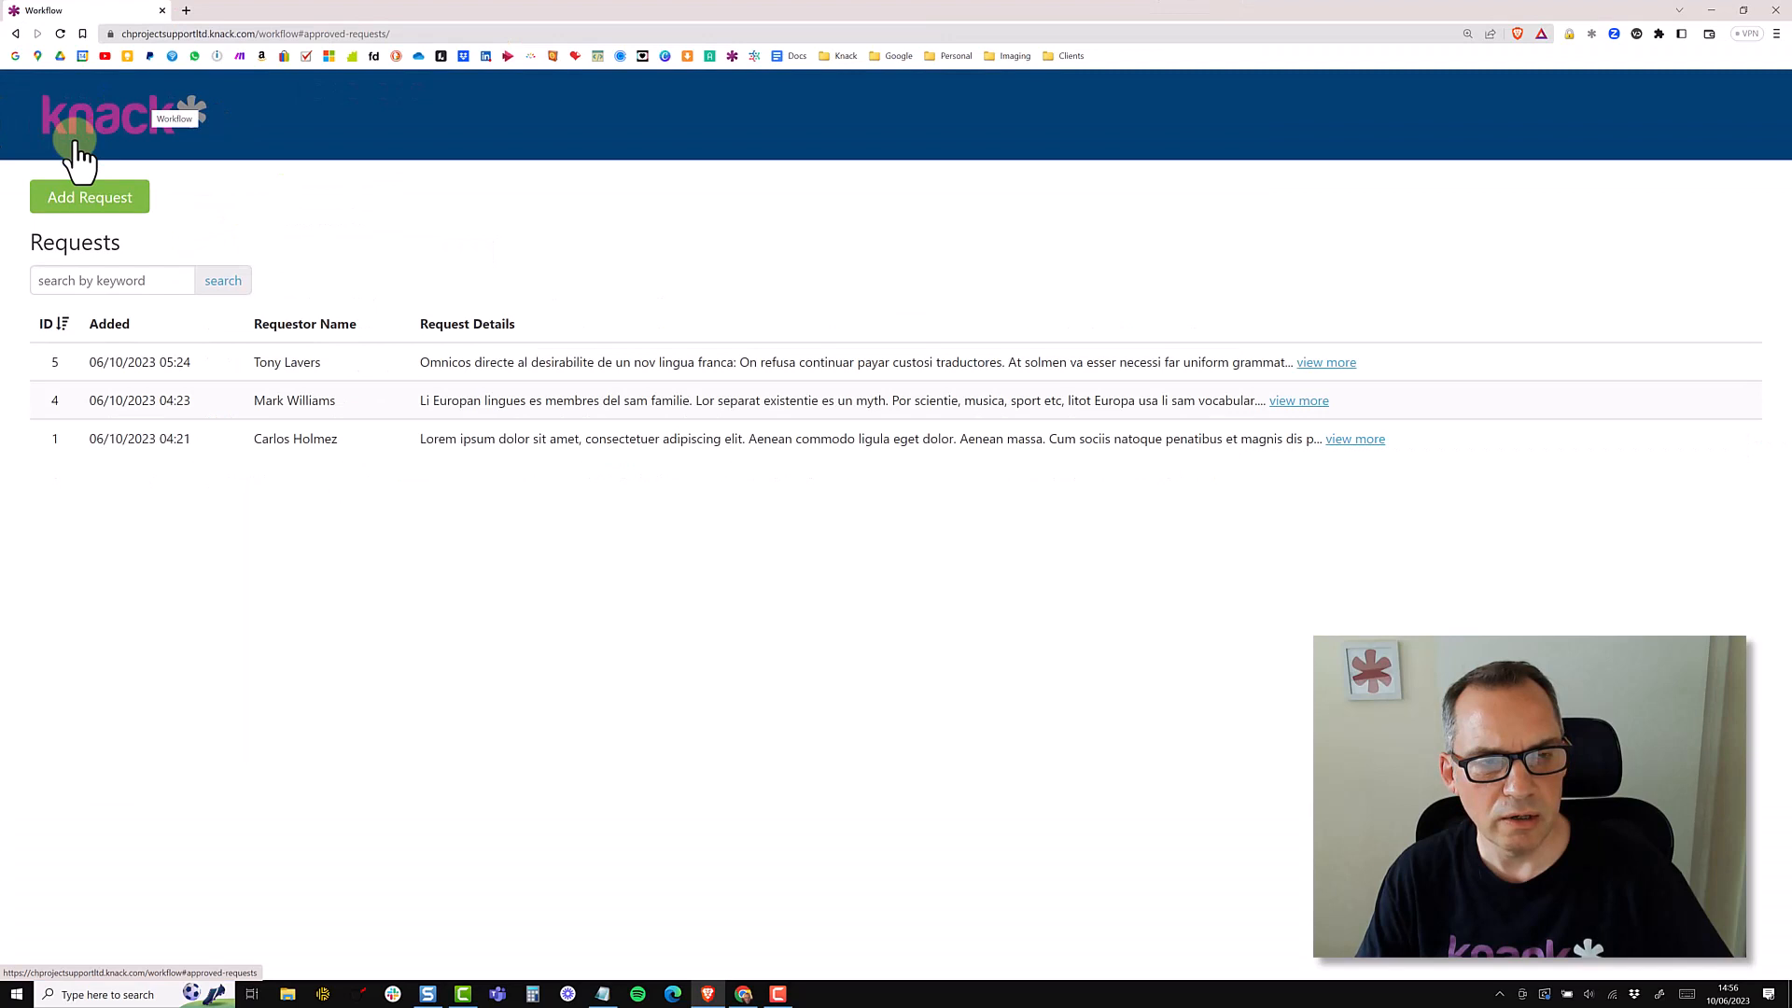
pyautogui.click(79, 154)
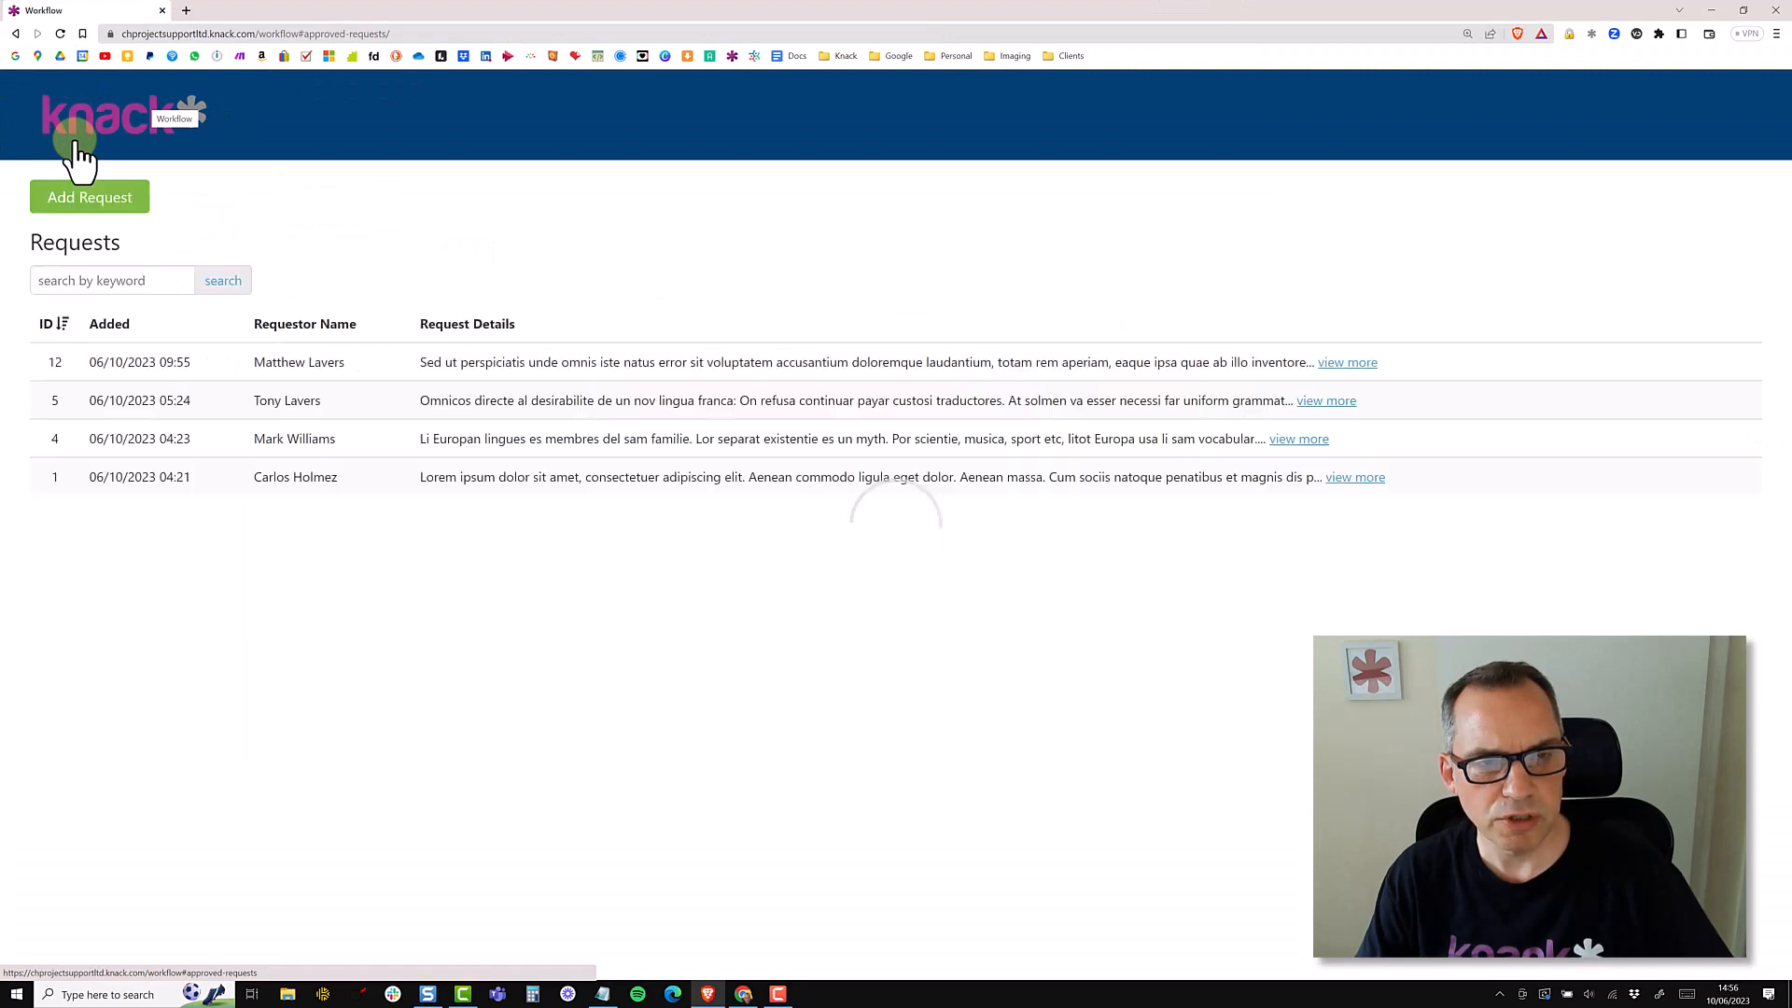
pyautogui.moveTo(255, 362); pyautogui.dragTo(334, 362)
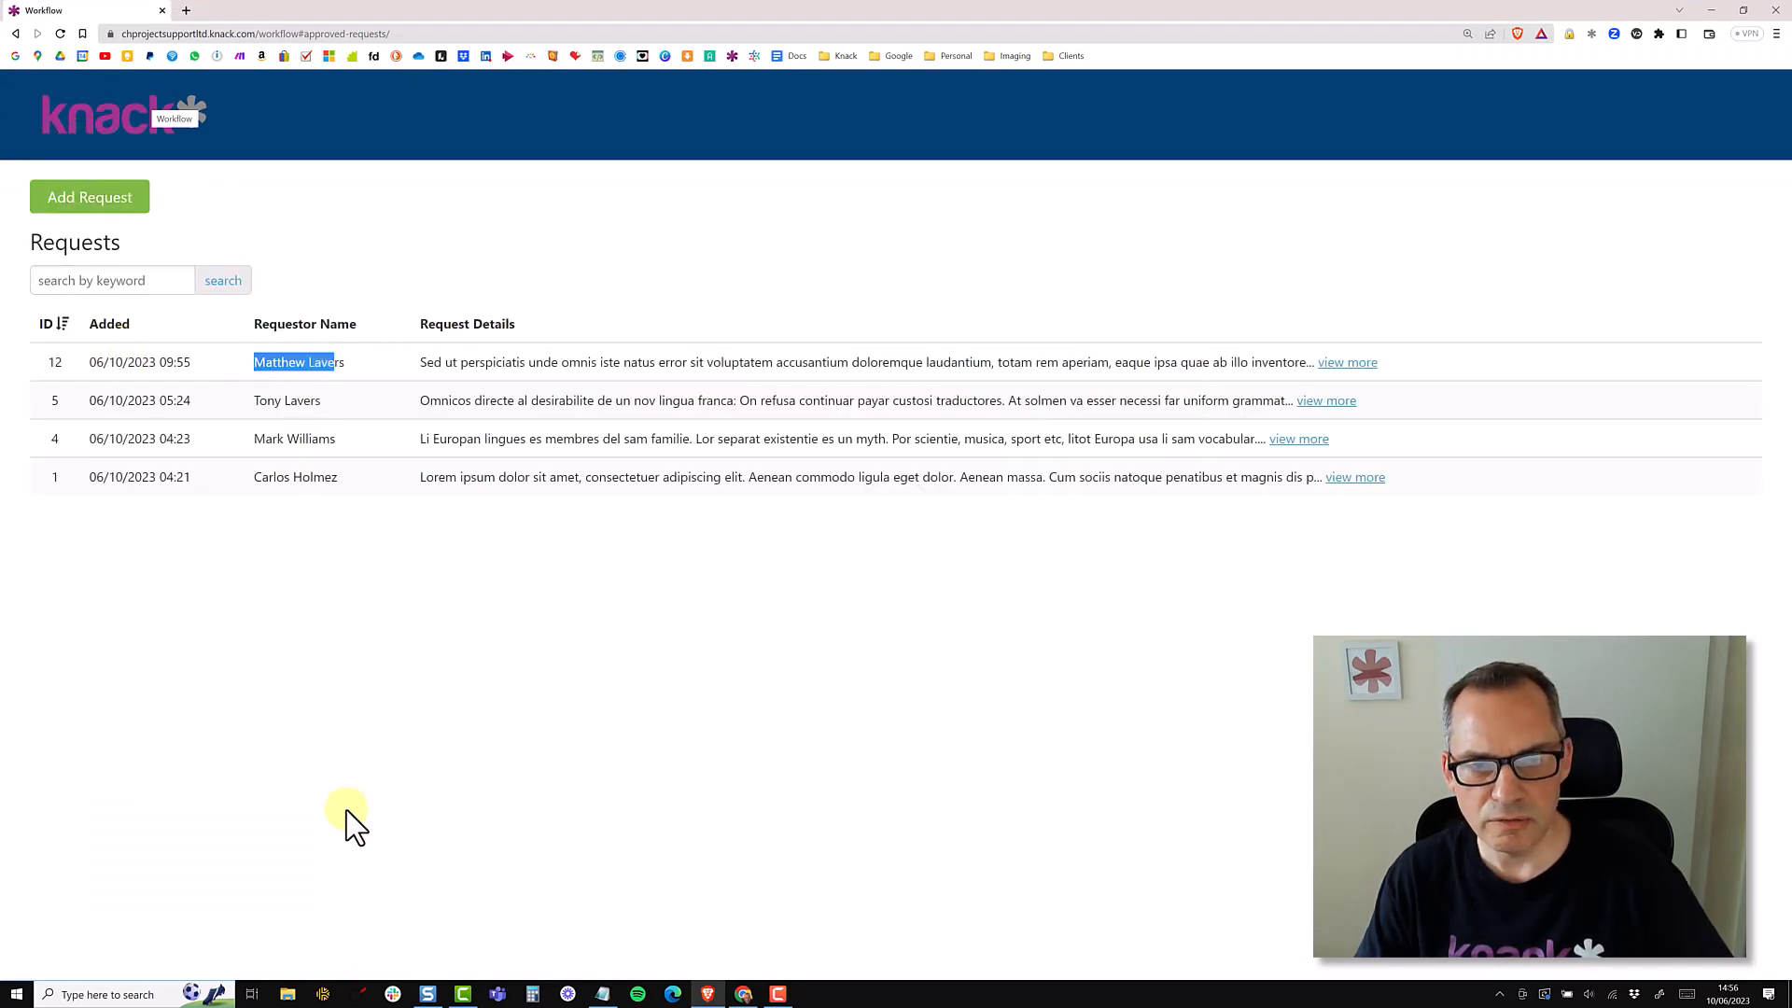